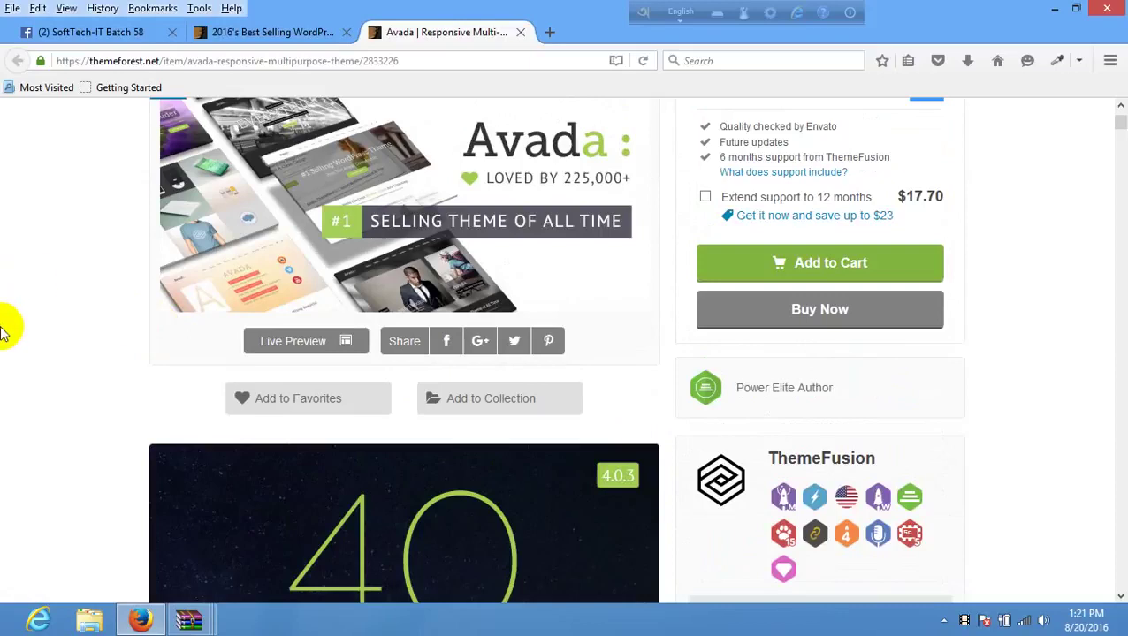
- Open the Avada theme's live preview in a new tab
scroll(302, 373, "up", 3)
left_click(298, 377)
scroll(299, 377, "down", 3)
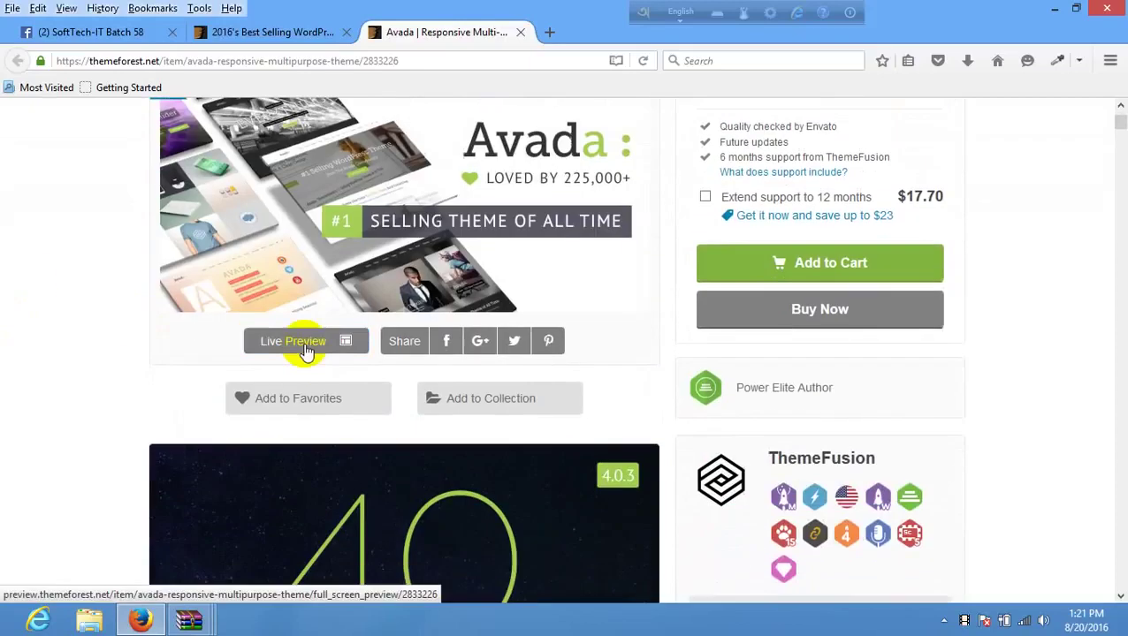
right_click(301, 347)
left_click(365, 358)
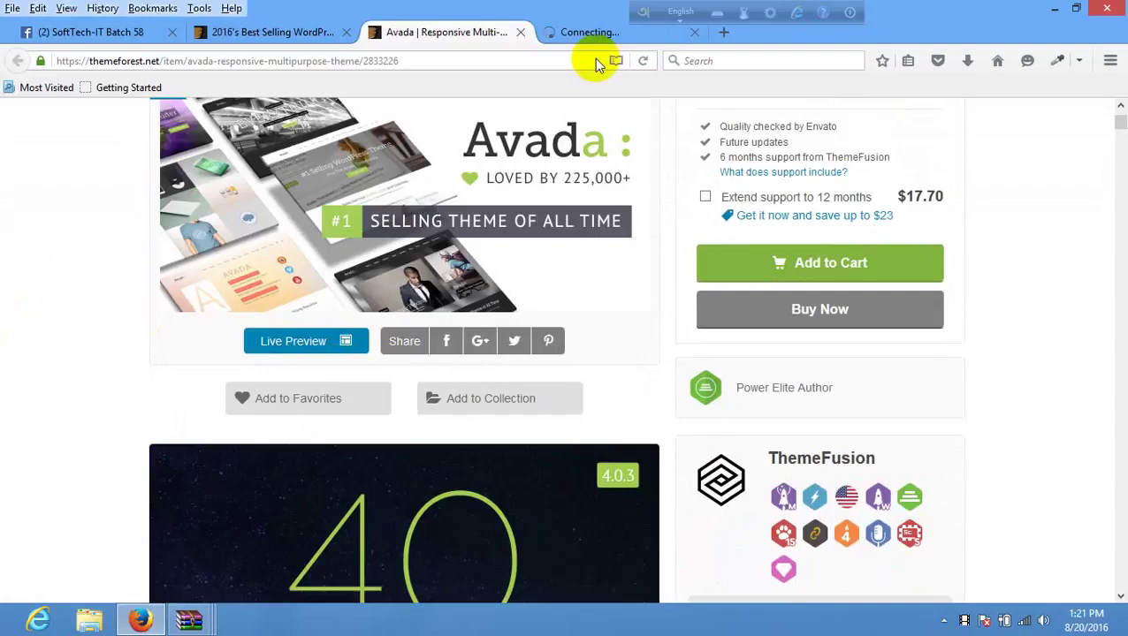
left_click(587, 39)
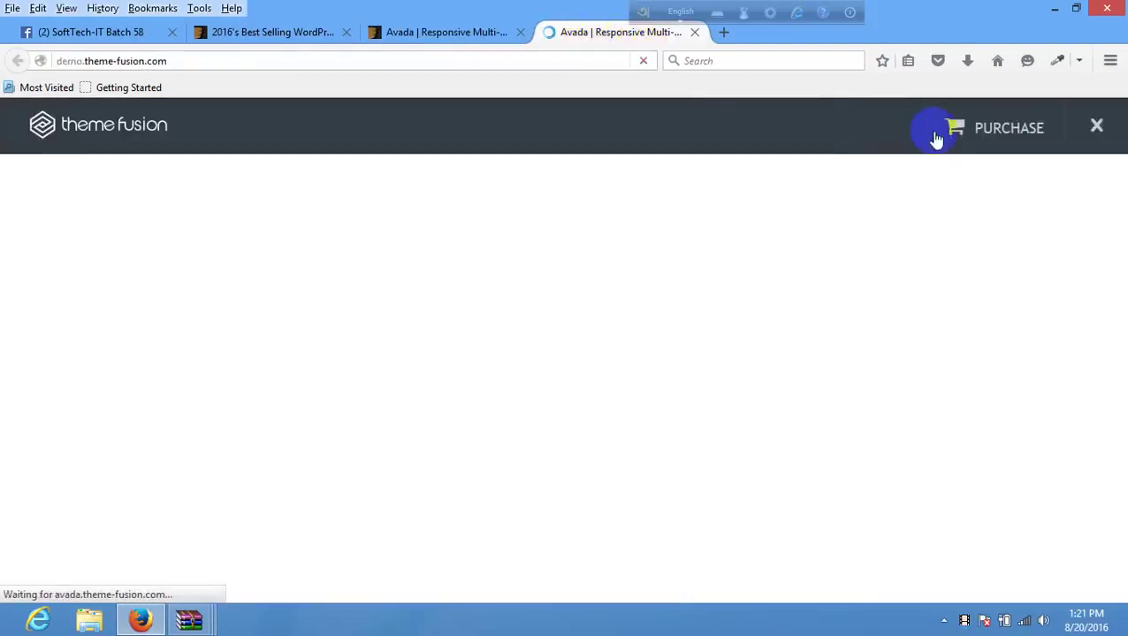
- Browse the full Avada demo site with its style panel closed, then close the preview tab
left_click(1098, 135)
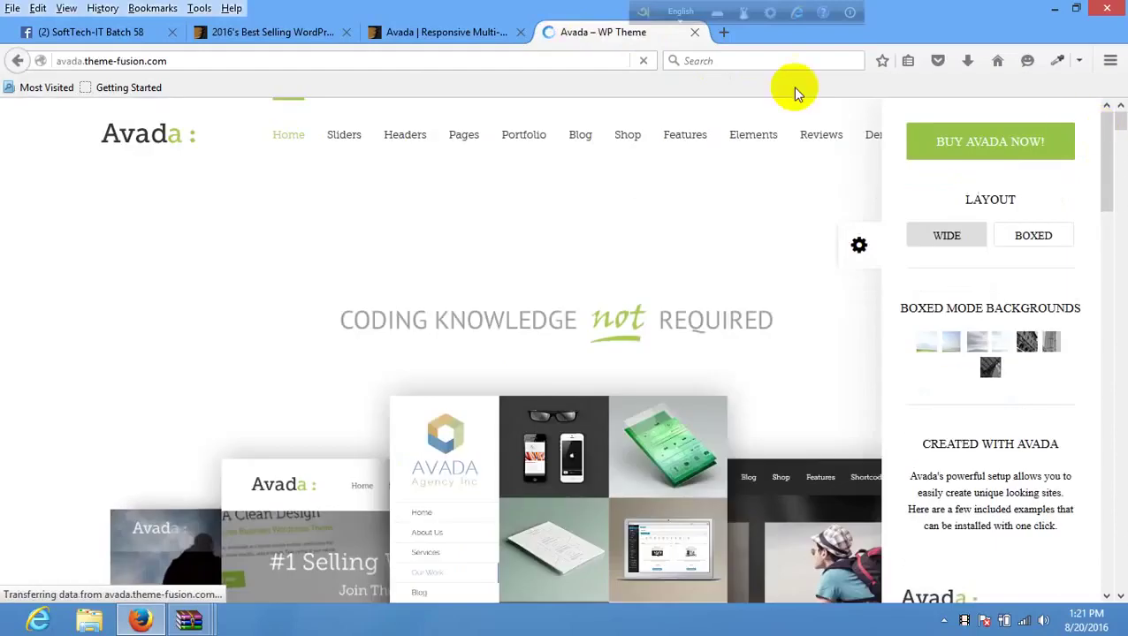
scroll(858, 252, "down", 5)
left_click(856, 251)
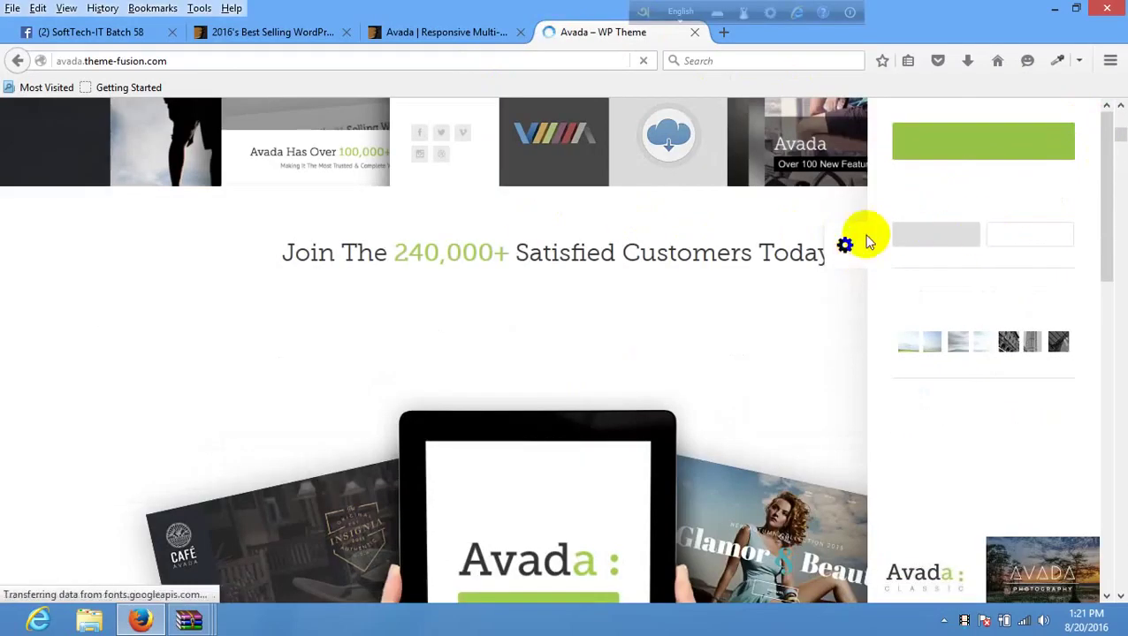
scroll(677, 291, "down", 4)
scroll(676, 292, "down", 15)
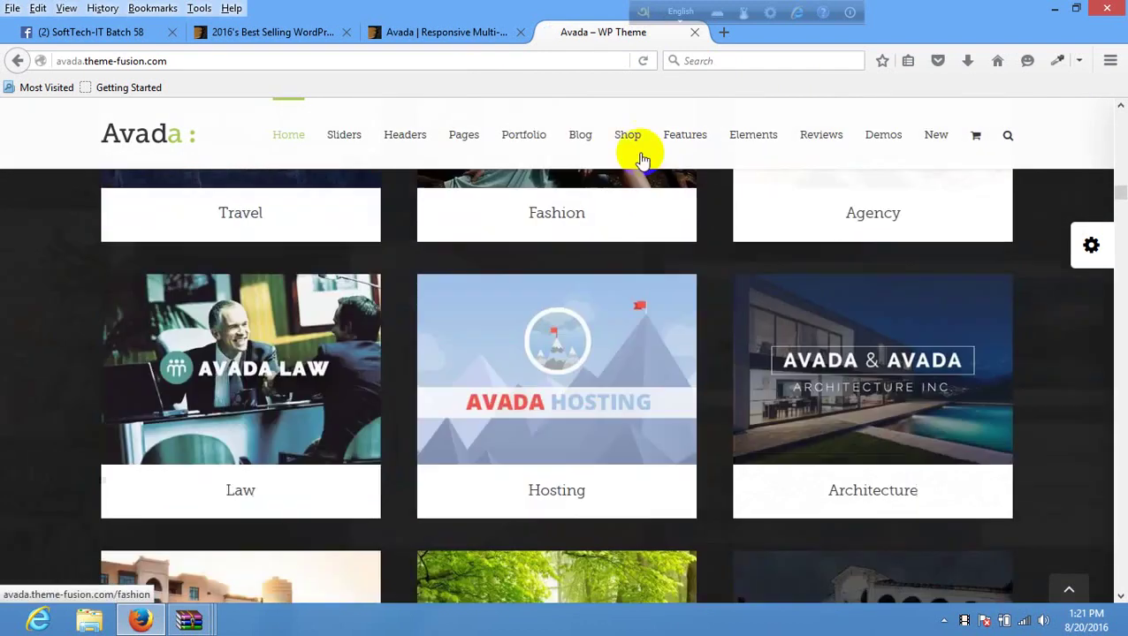
mouse_move(639, 158)
scroll(639, 158, "up", 20)
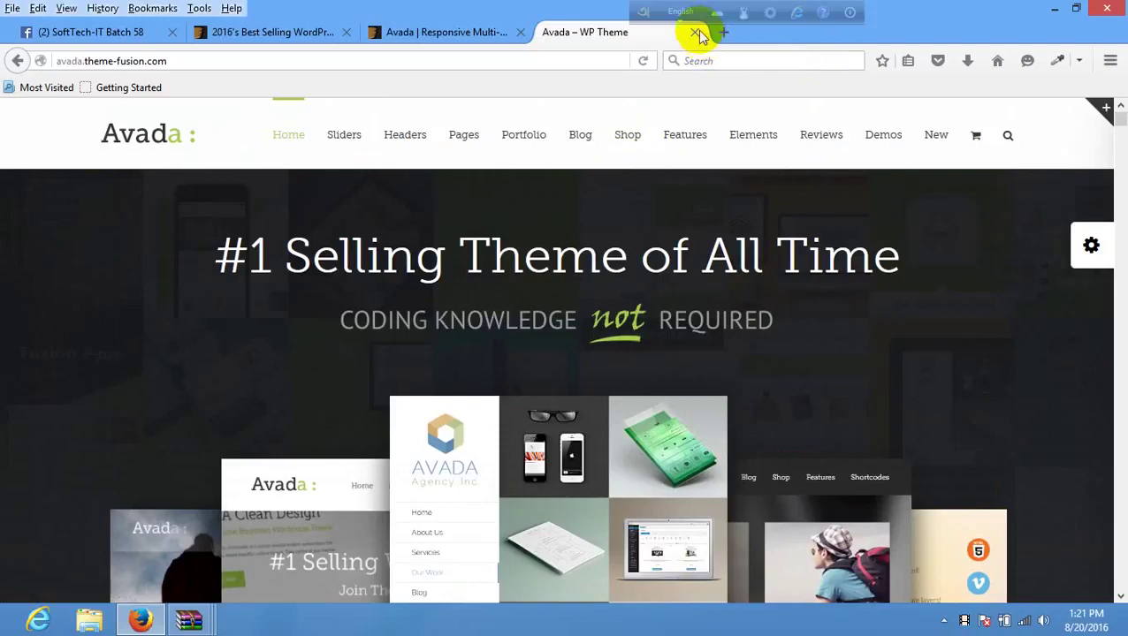
left_click(698, 33)
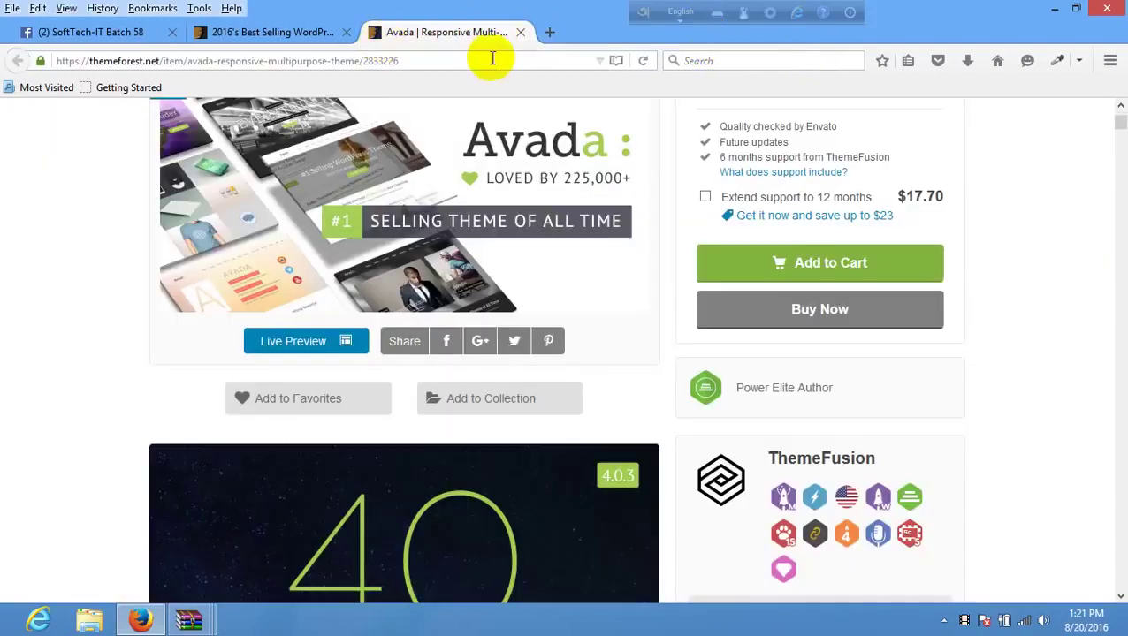
- Go back to the 2016's Best Selling WordPress Themes tab, scrolled to the top
scroll(511, 146, "up", 6)
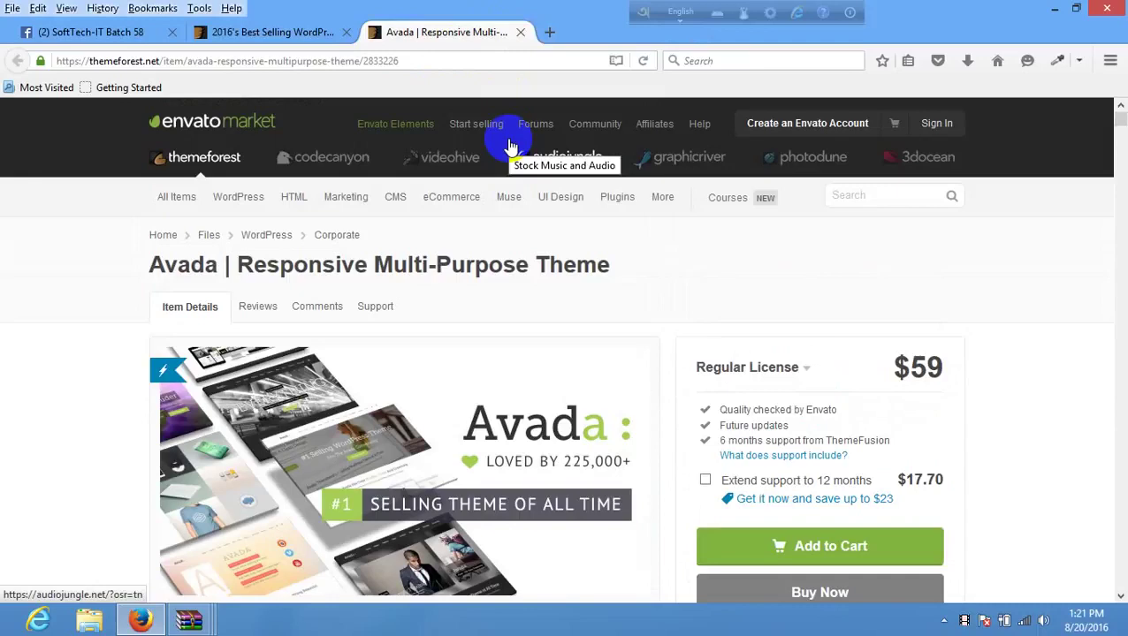
left_click(238, 32)
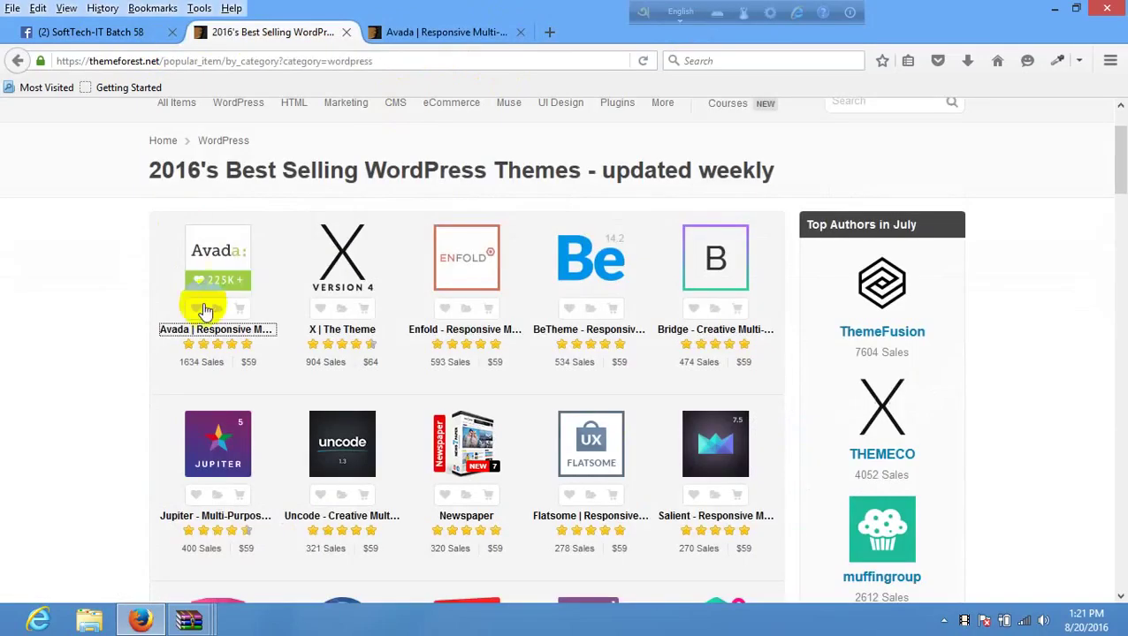
scroll(495, 336, "up", 1)
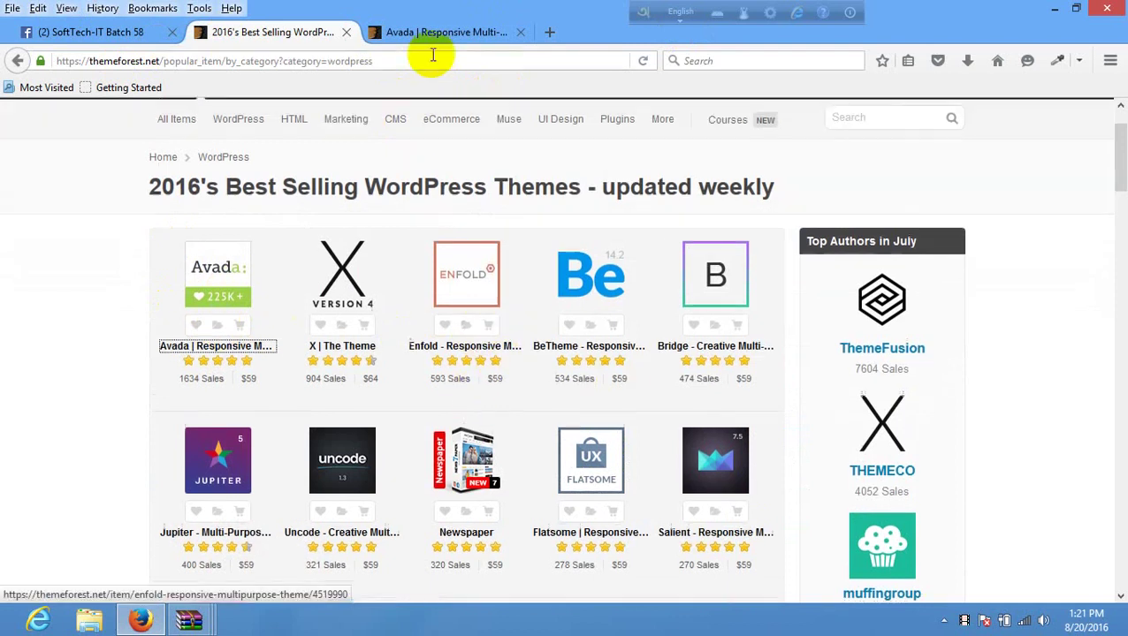
scroll(266, 124, "up", 2)
- Close the five open WinRAR archive windows, minimize Firefox and open Computer
mouse_move(188, 622)
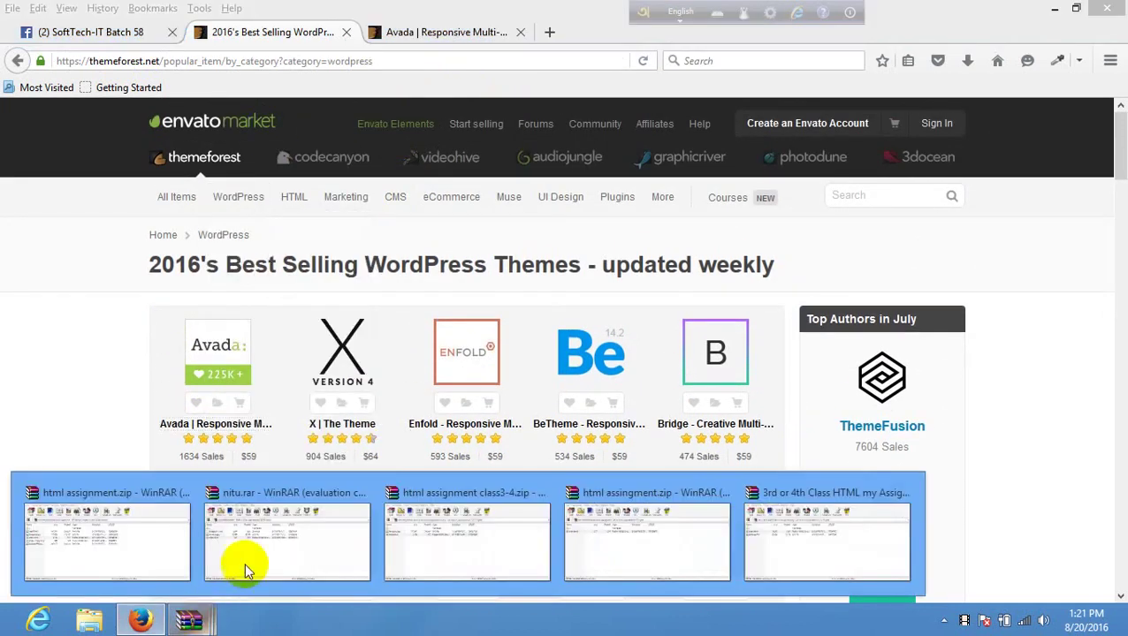
left_click(184, 492)
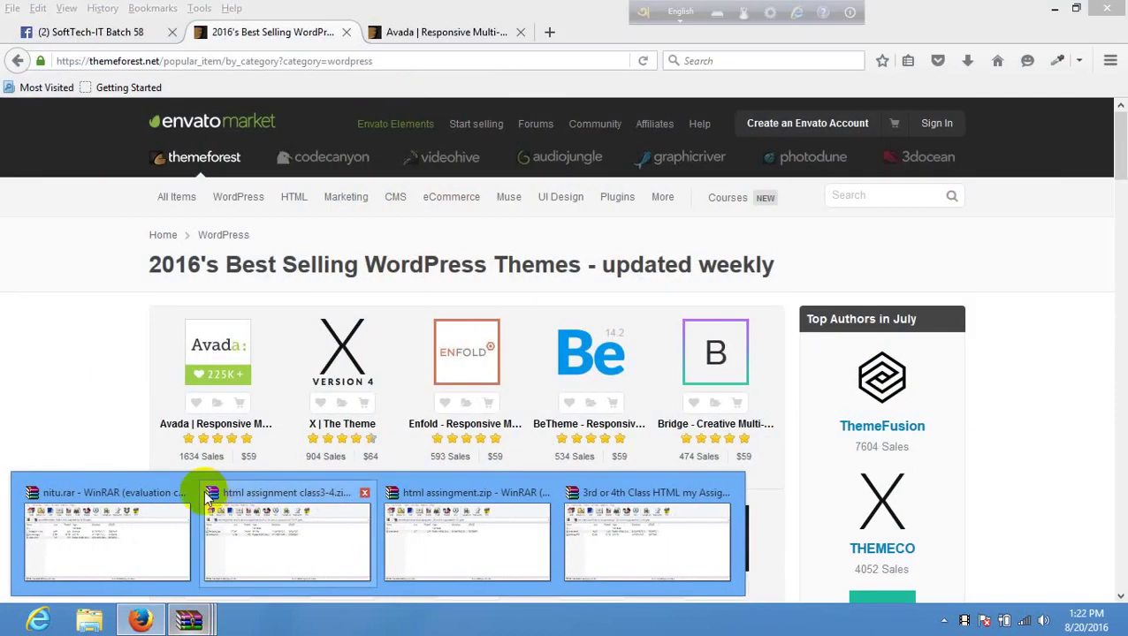
left_click(184, 492)
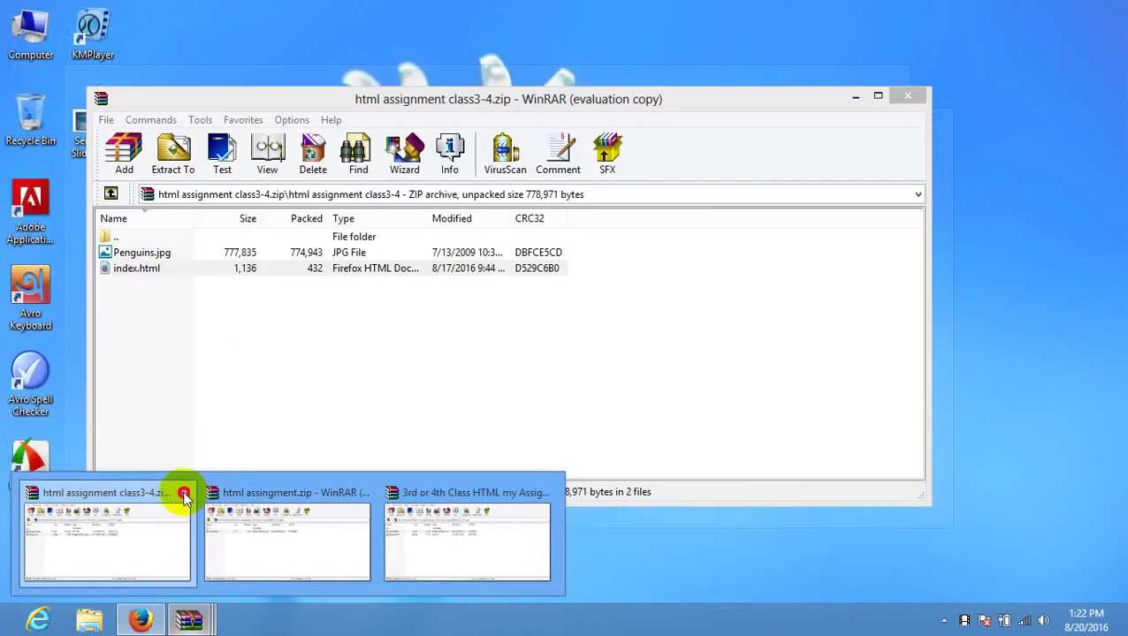
left_click(184, 492)
left_click(183, 493)
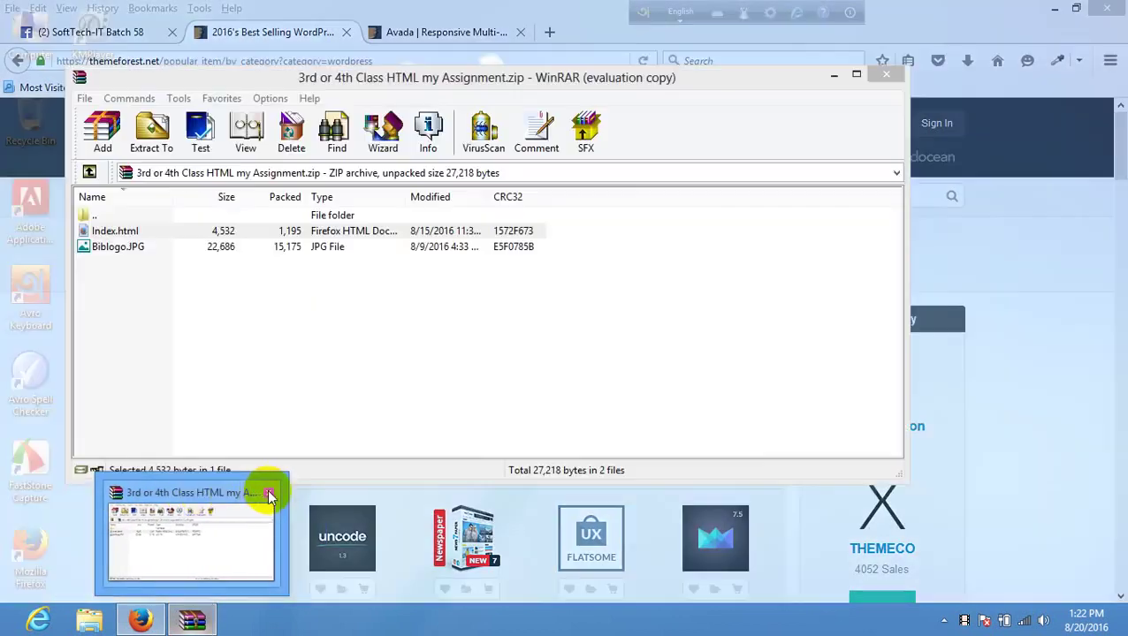
left_click(270, 493)
left_click(1053, 8)
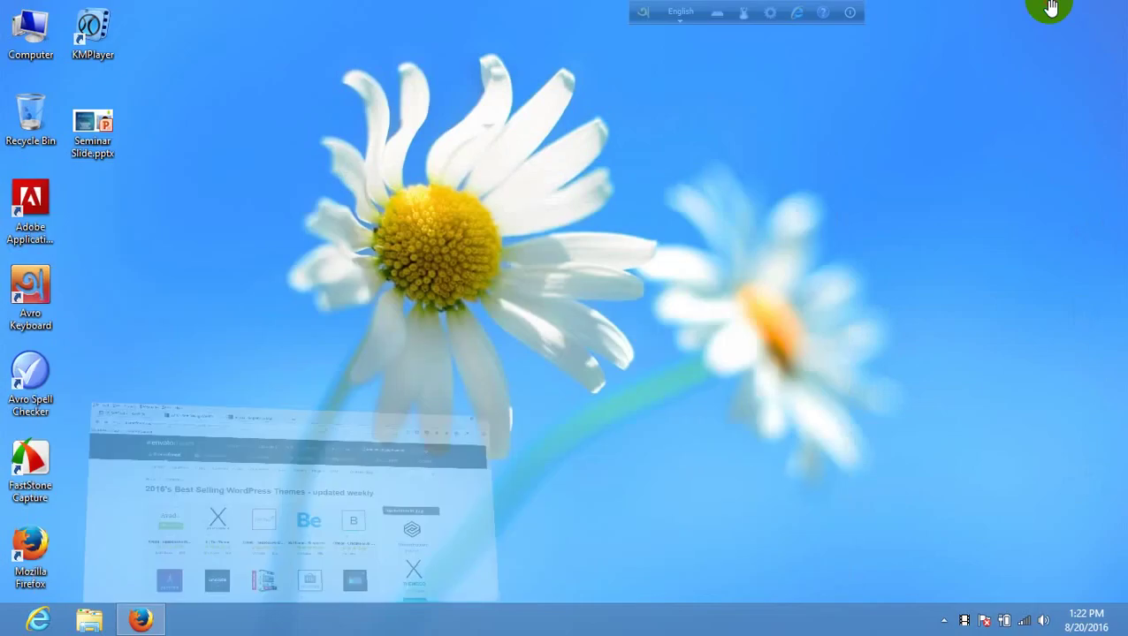
double_click(31, 31)
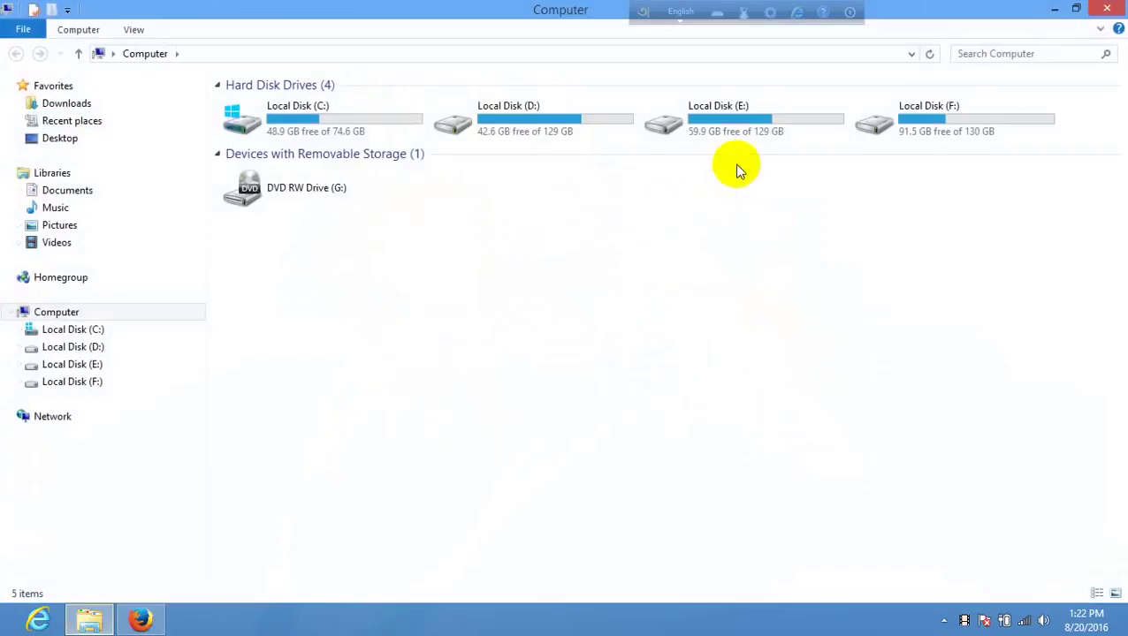
- Copy bretheonpremiumwordpresstheme.zip from the themes folder on Local Disk (F:)
left_click(731, 126)
double_click(931, 131)
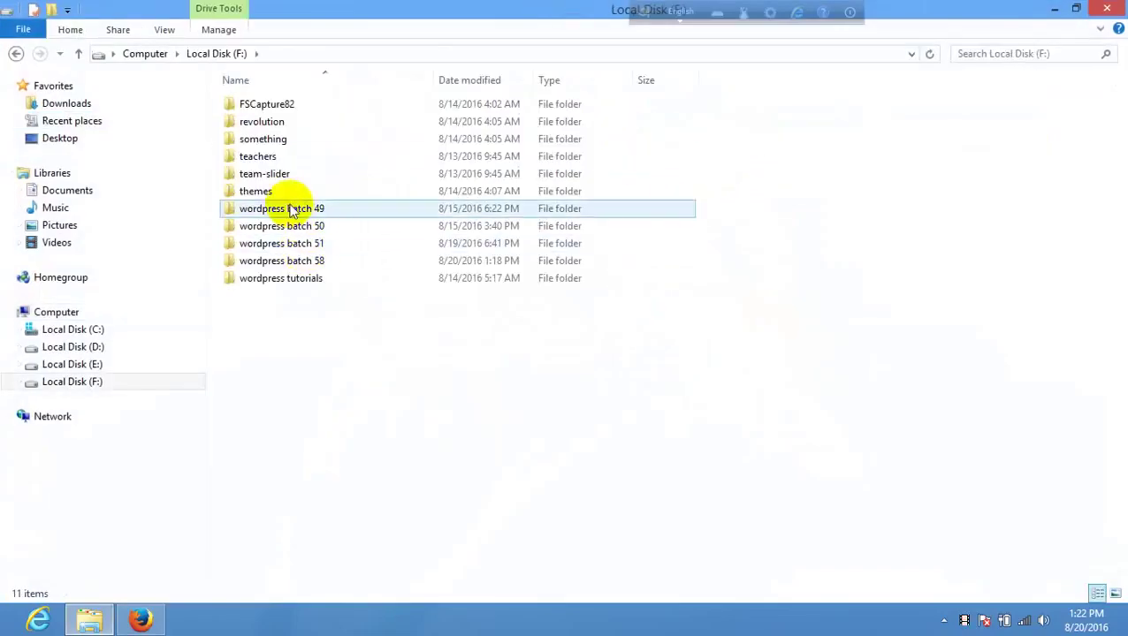
double_click(260, 191)
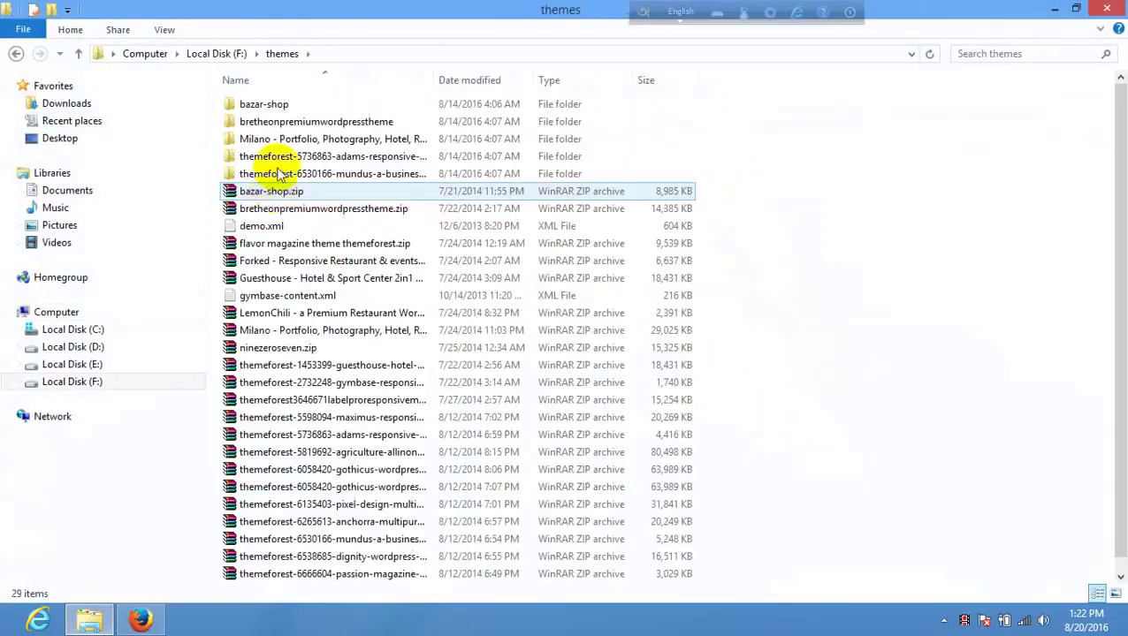
left_click(314, 215)
right_click(318, 215)
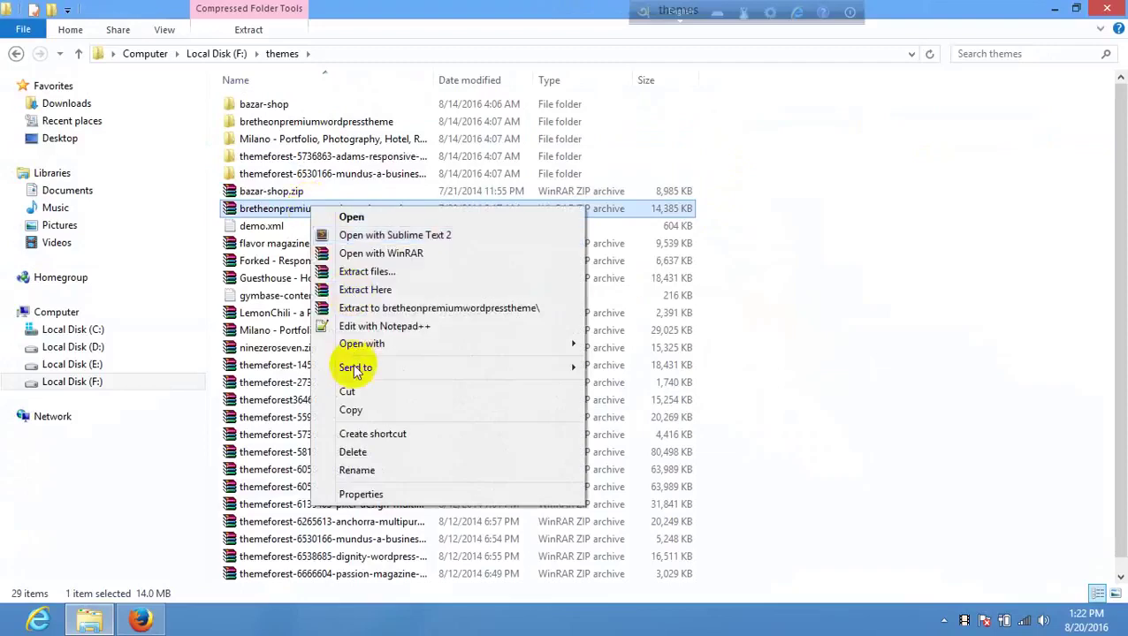
left_click(352, 410)
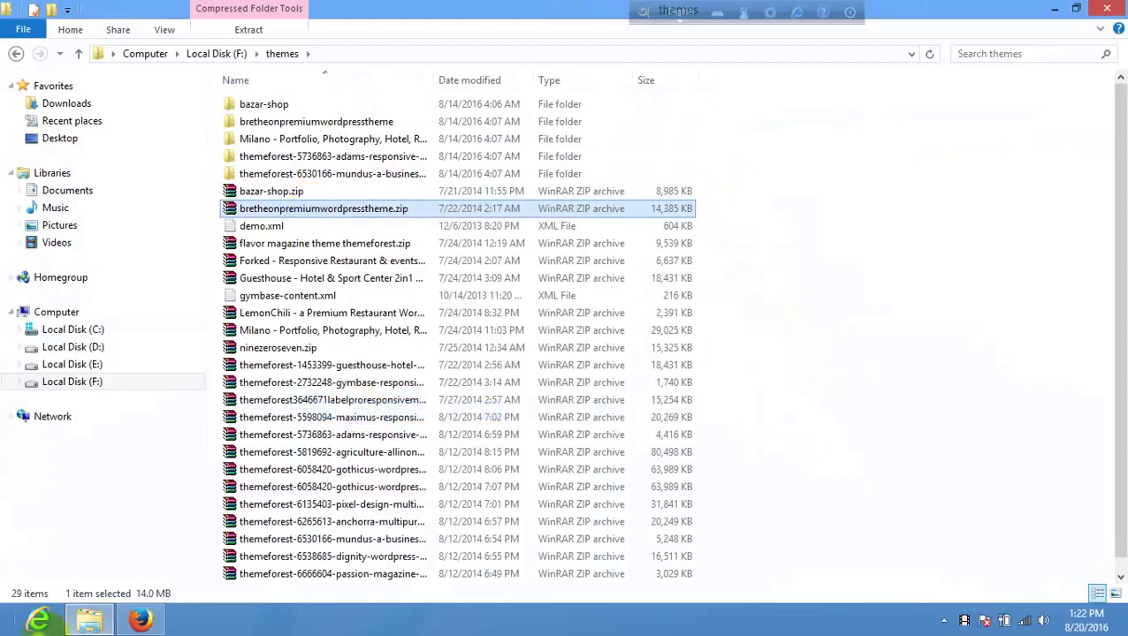
- Paste the copied files into F:\wordpress batch 58\Class 05
left_click(86, 626)
left_click(89, 619)
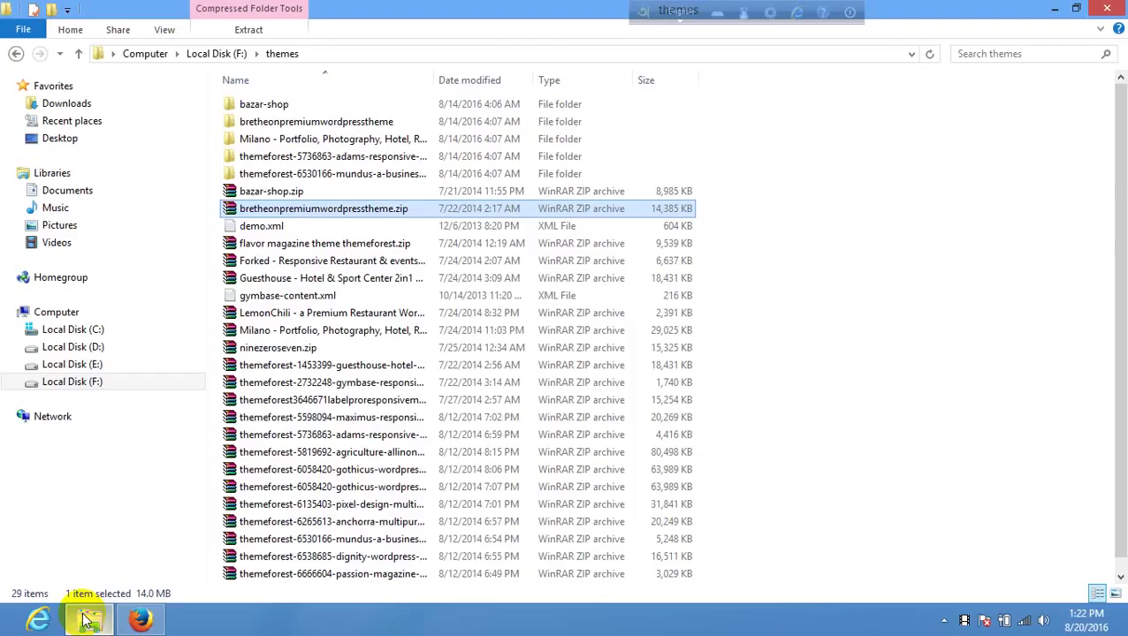
left_click(18, 54)
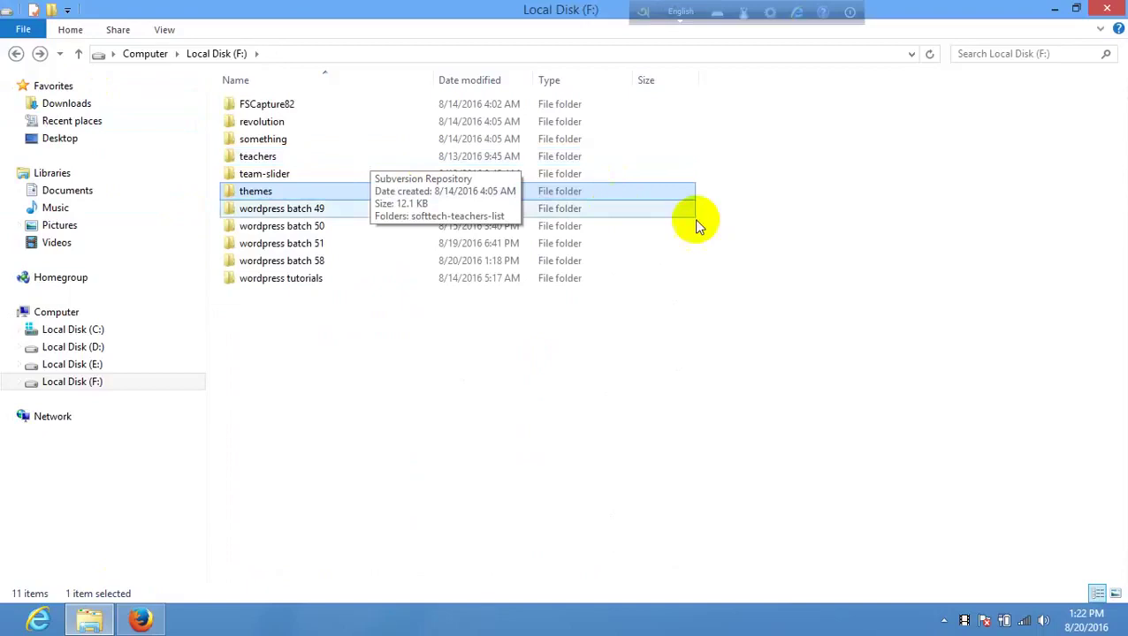
left_click(18, 54)
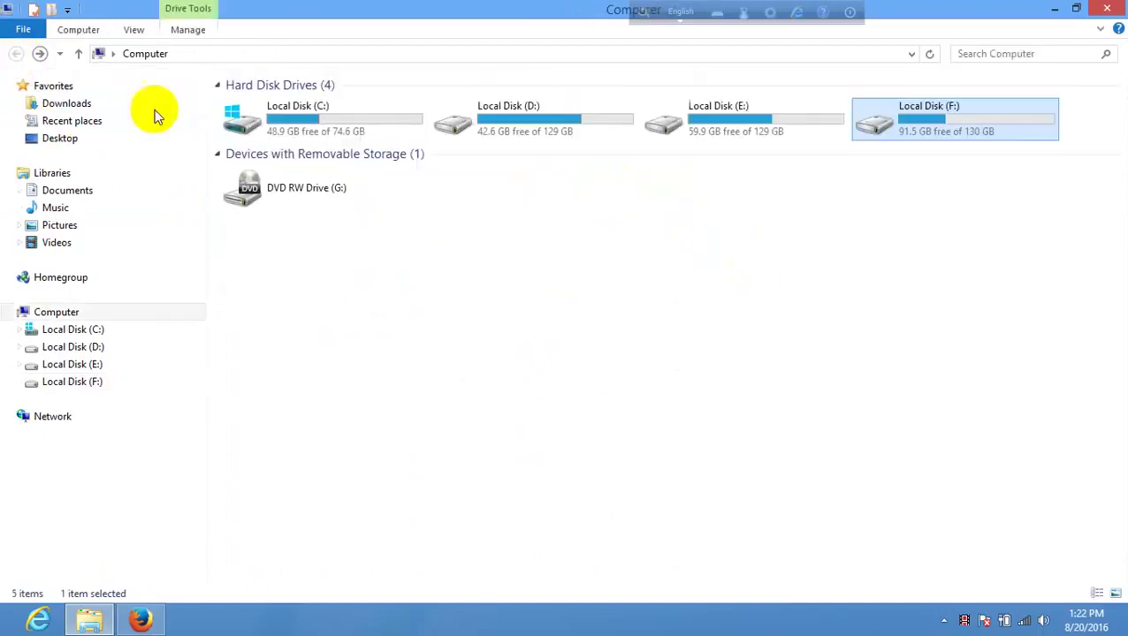
double_click(921, 132)
double_click(331, 261)
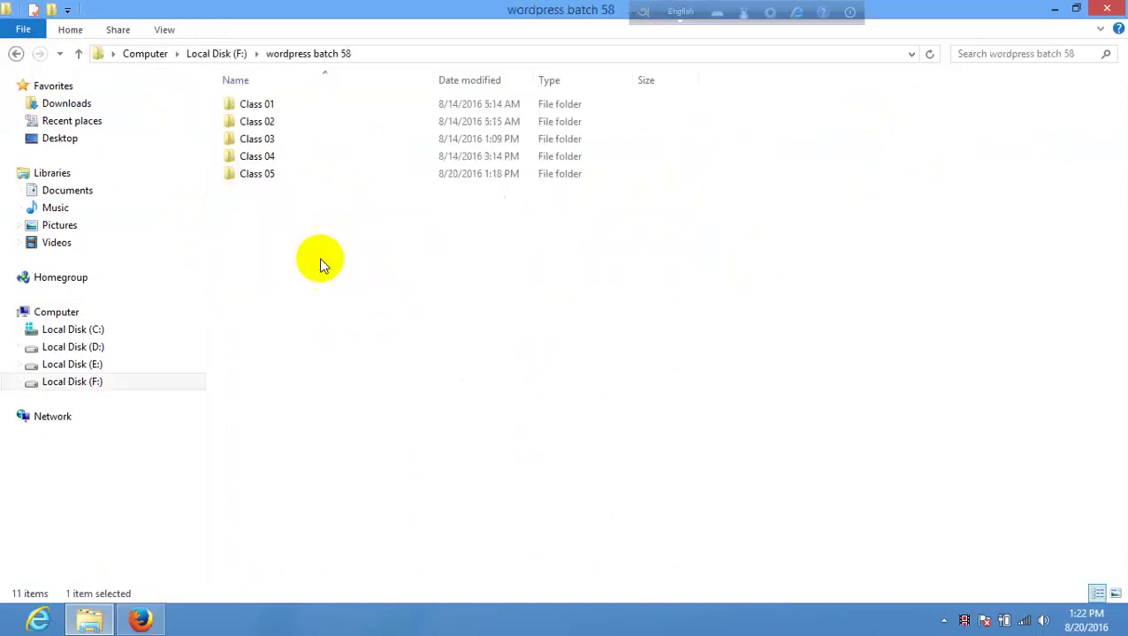
left_click(279, 176)
double_click(279, 176)
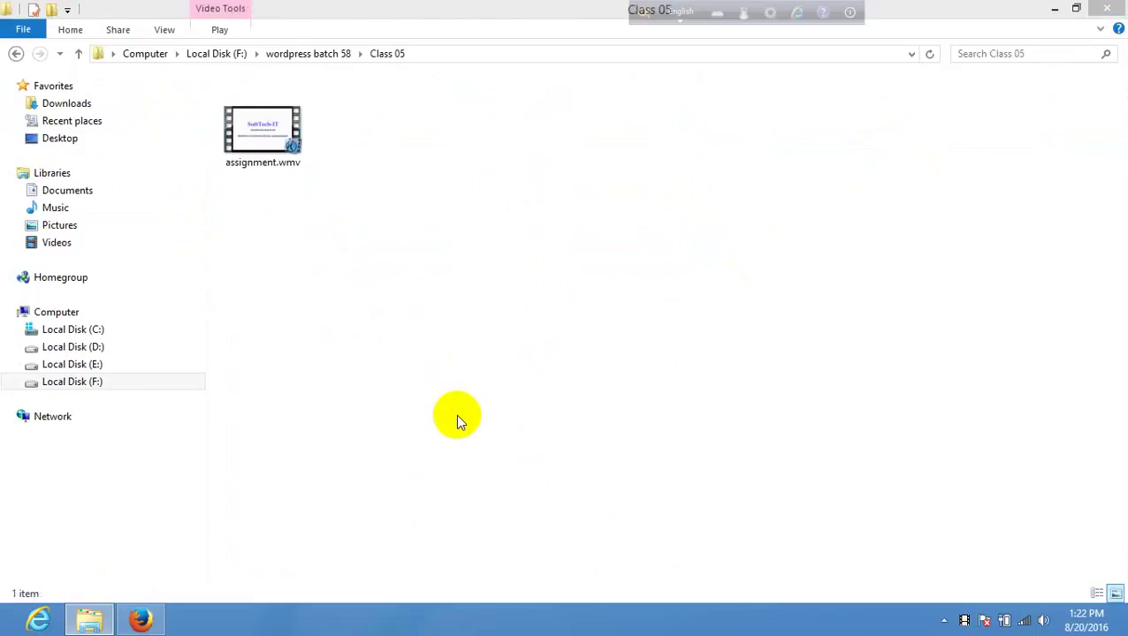
key("ctrl+v")
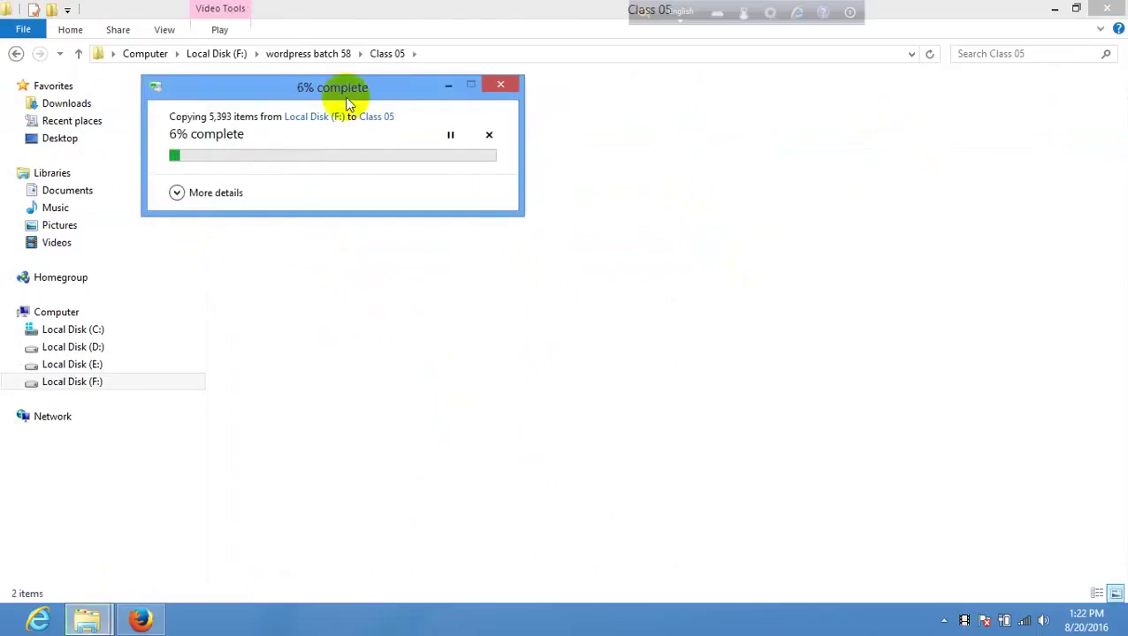
- Move the copy-progress dialog aside and reopen the Class 05 folder in wordpress batch 58
left_click_drag(336, 88, 800, 268)
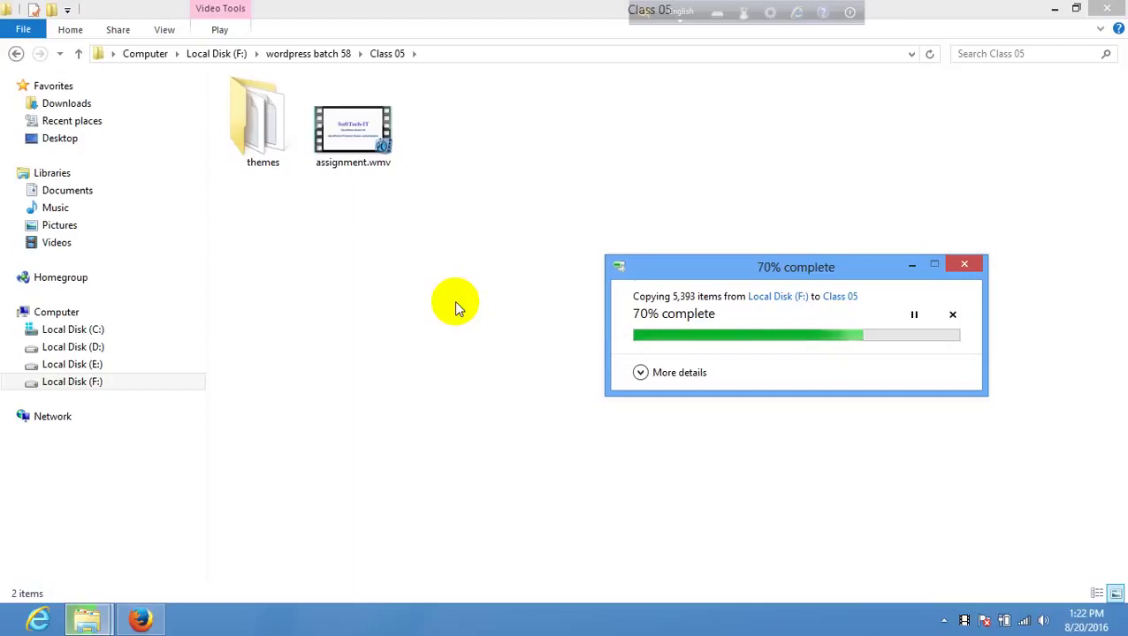
left_click(15, 53)
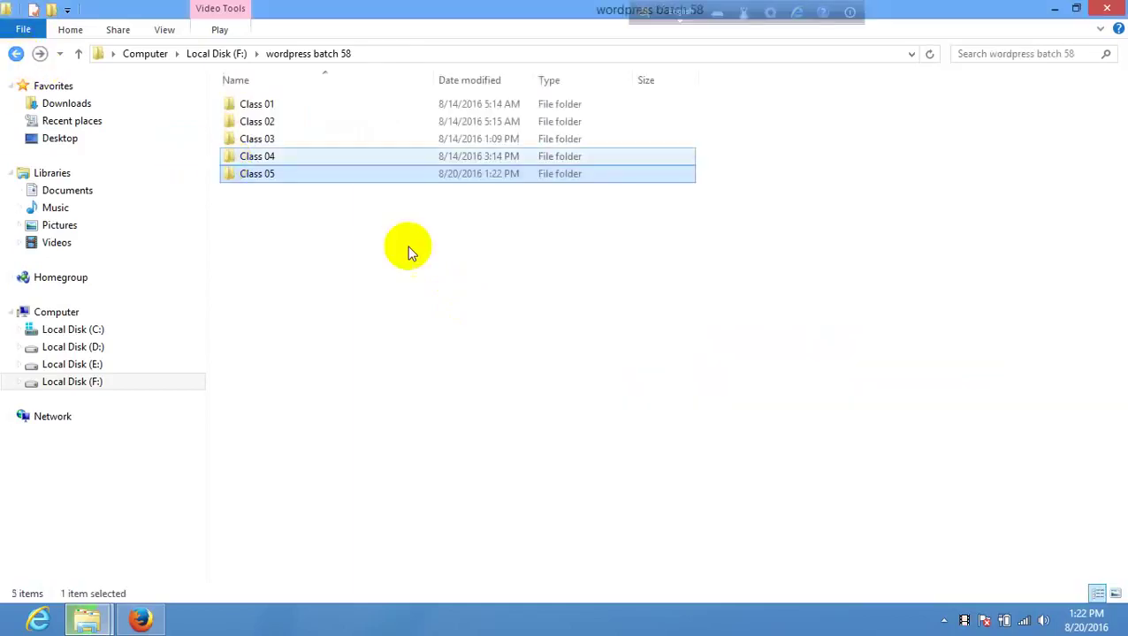
double_click(278, 175)
mouse_move(87, 619)
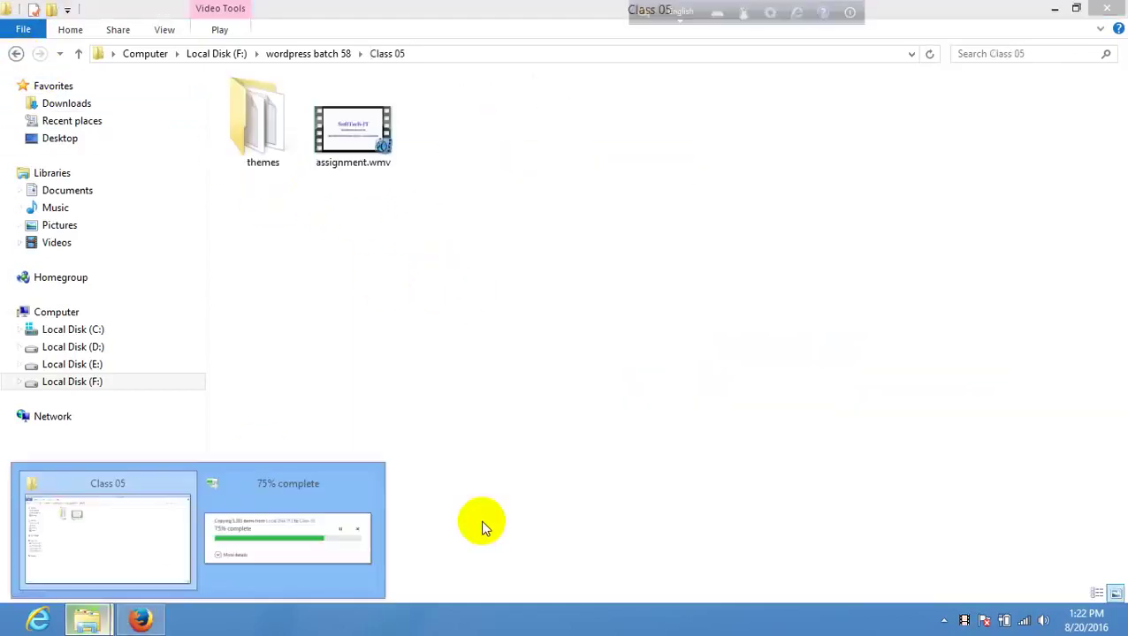
left_click(315, 455)
- Bring the copy-progress dialog back to the front, shift it slightly, and return to Firefox
right_click(381, 217)
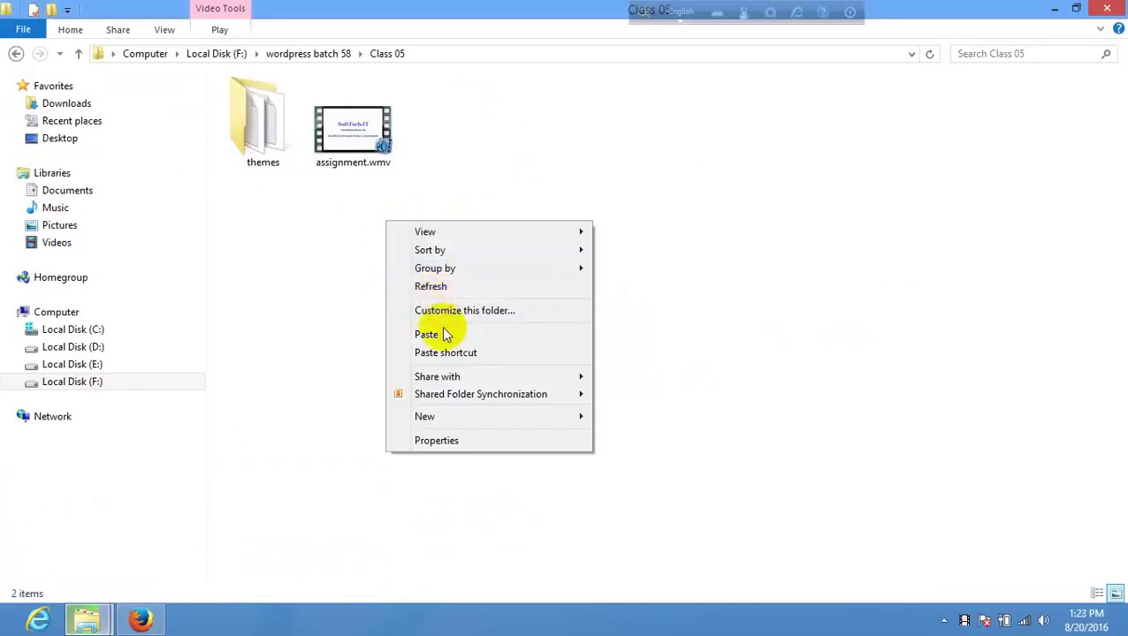
left_click(180, 557)
mouse_move(87, 619)
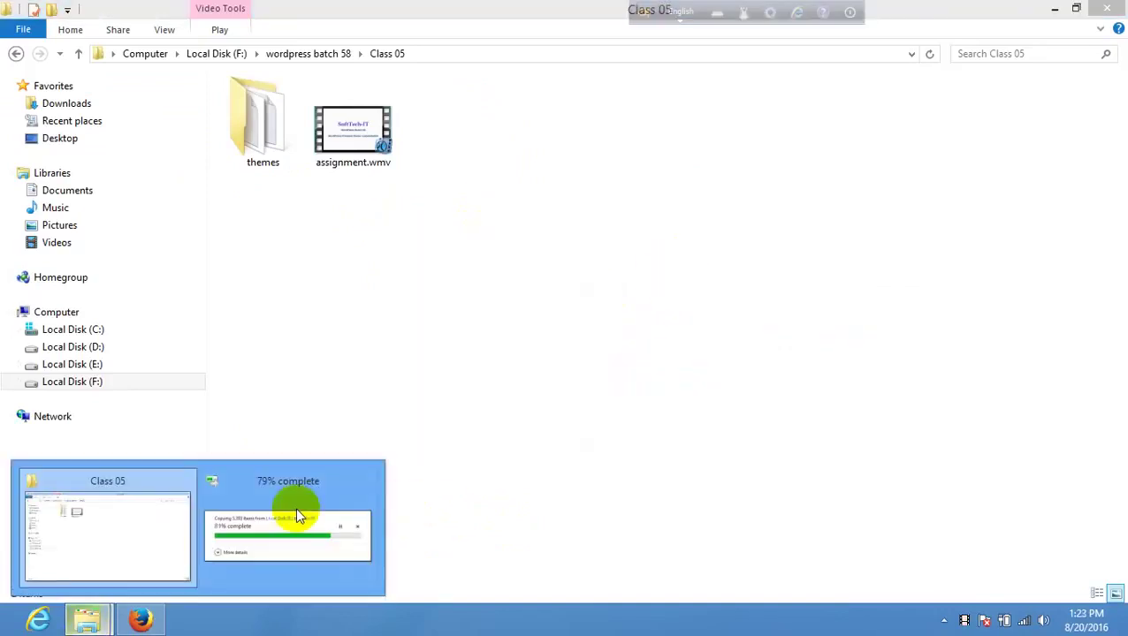
left_click(295, 507)
left_click_drag(679, 279, 701, 279)
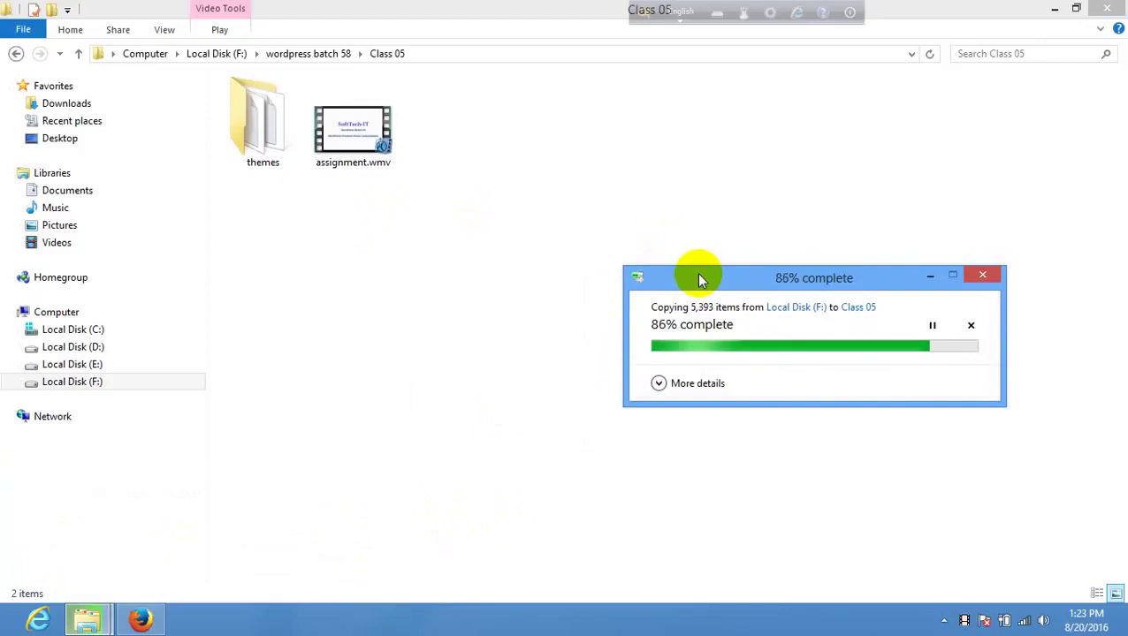
left_click(140, 619)
- Switch to Facebook and read the post from the first notification
left_click(434, 33)
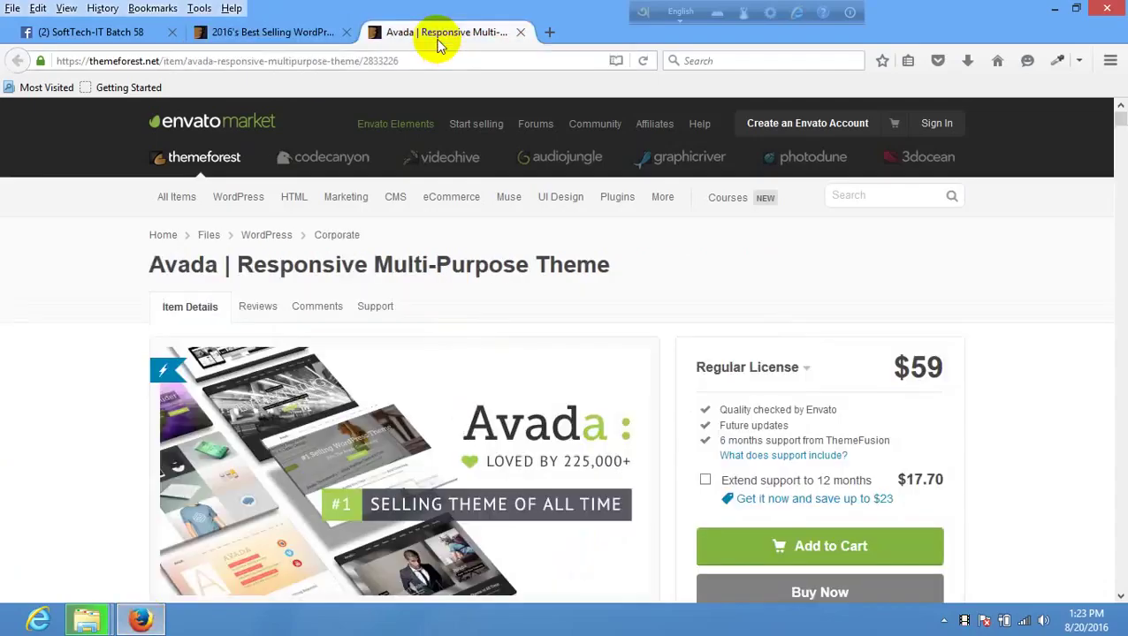
left_click(270, 32)
left_click(133, 33)
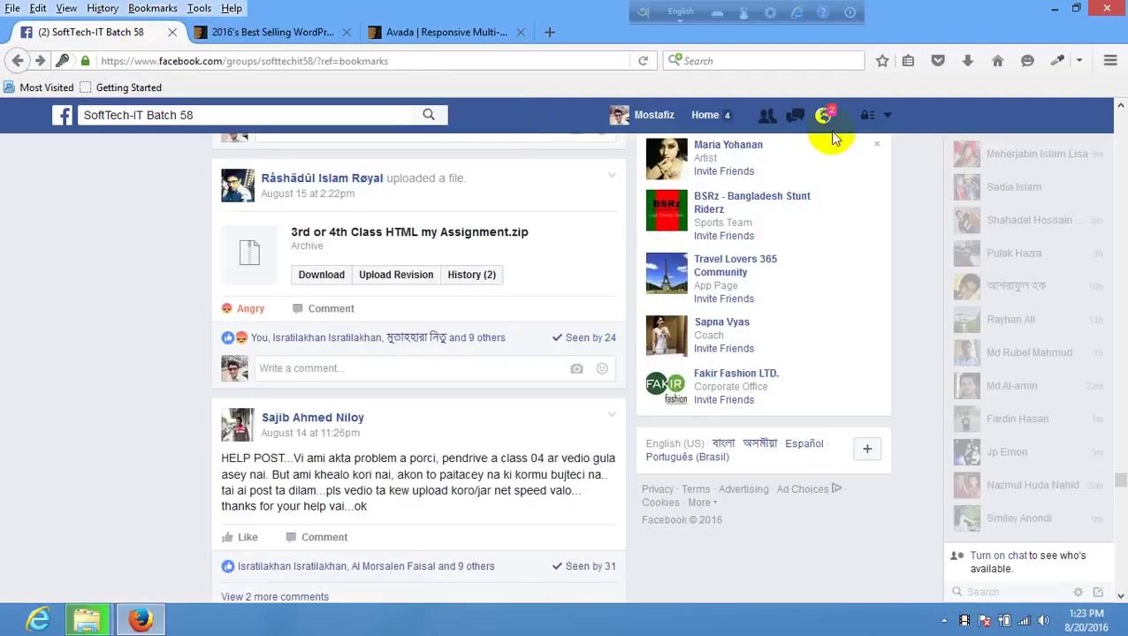
left_click(823, 116)
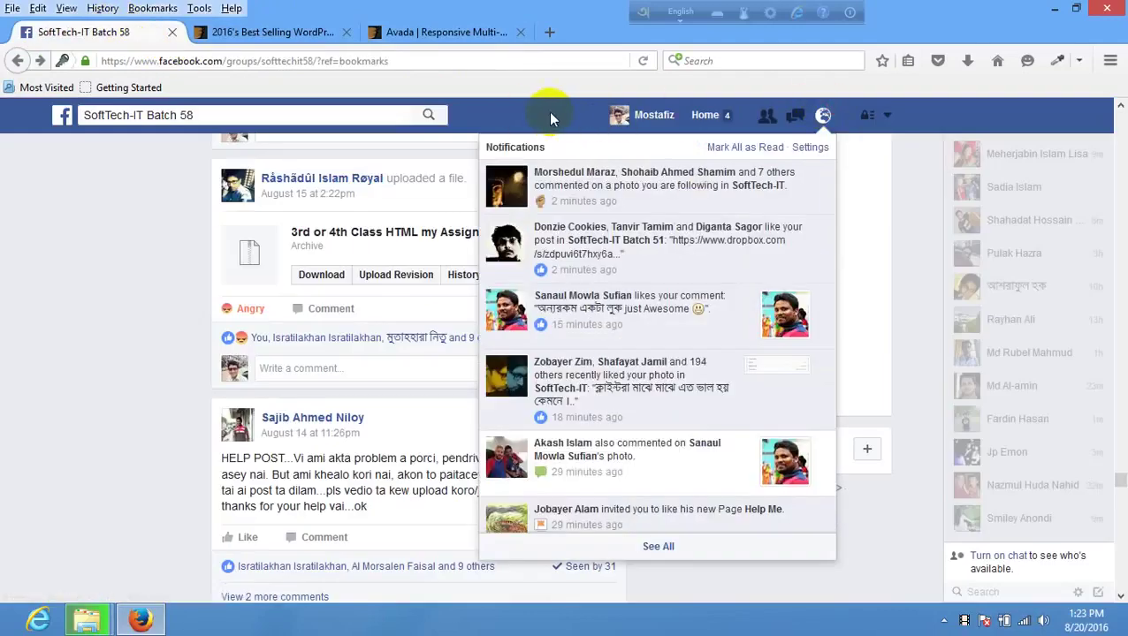
left_click(640, 180)
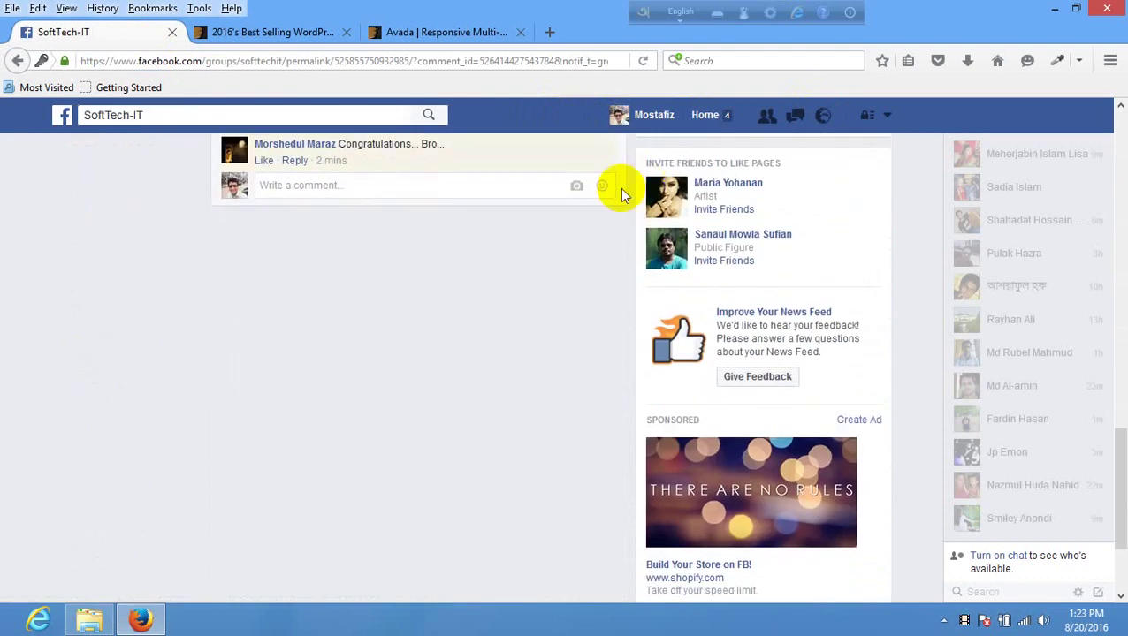
scroll(478, 323, "up", 10)
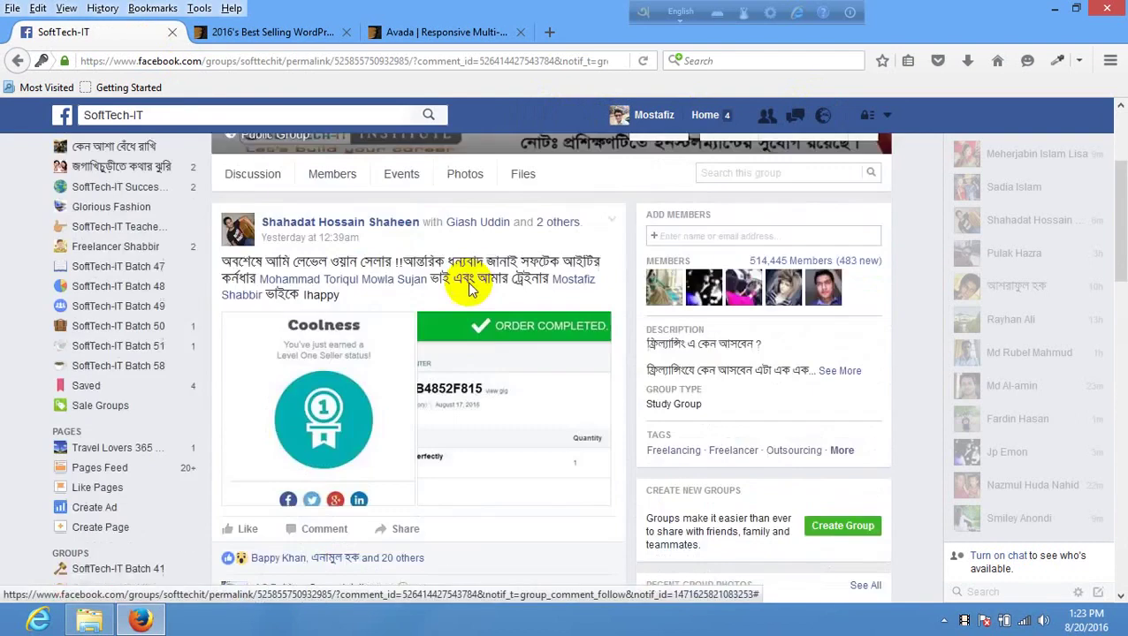
scroll(468, 305, "down", 1)
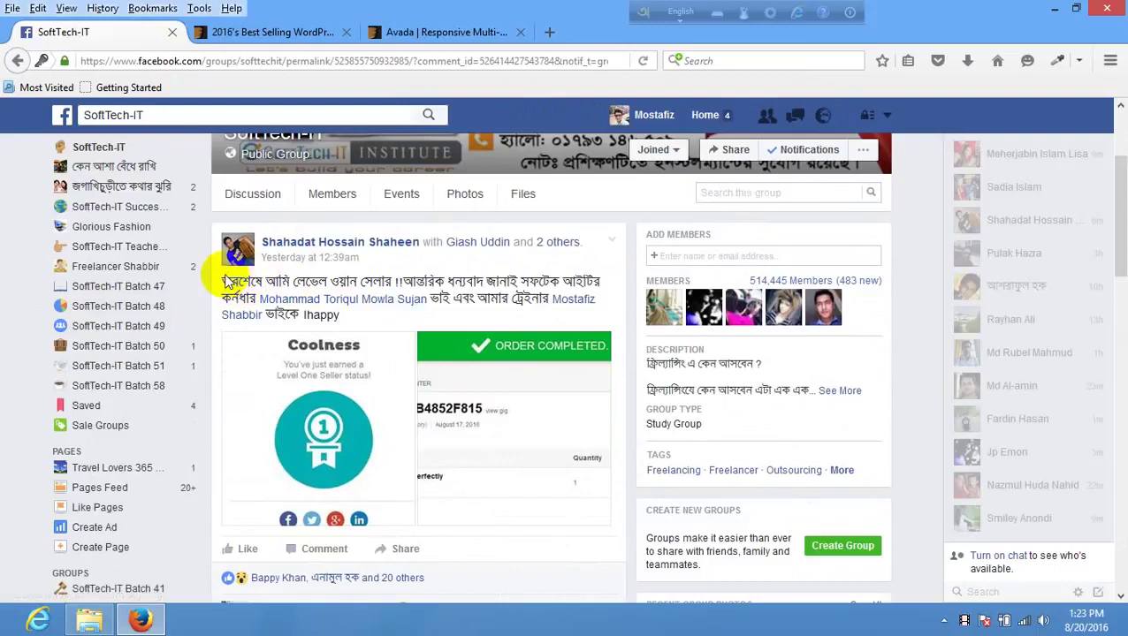
scroll(285, 294, "down", 6)
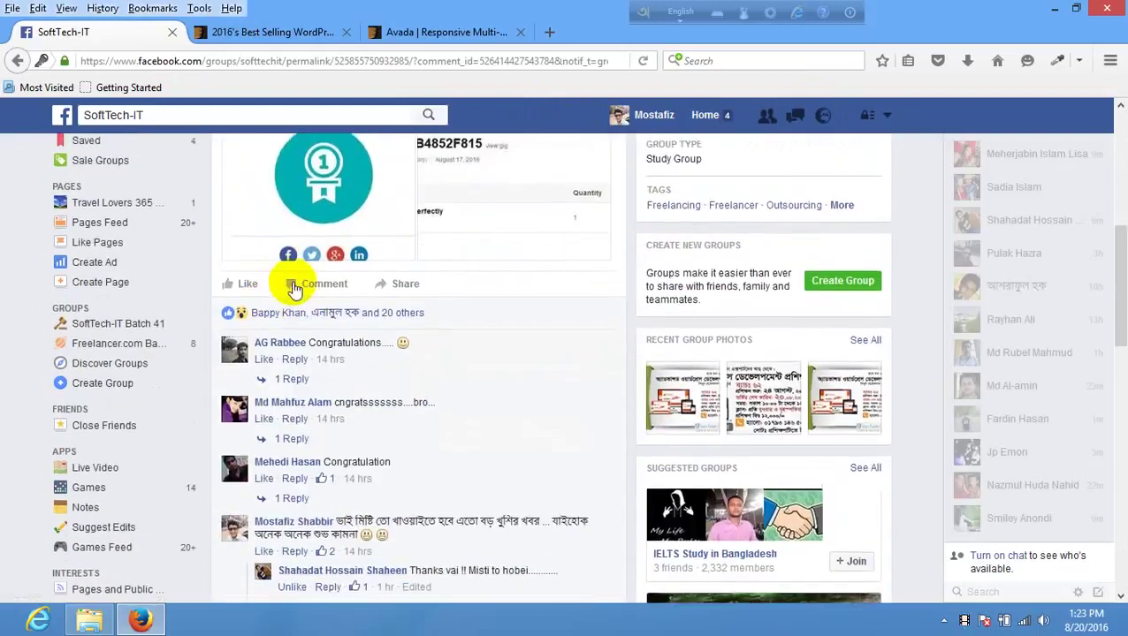
scroll(292, 287, "up", 4)
scroll(353, 353, "down", 5)
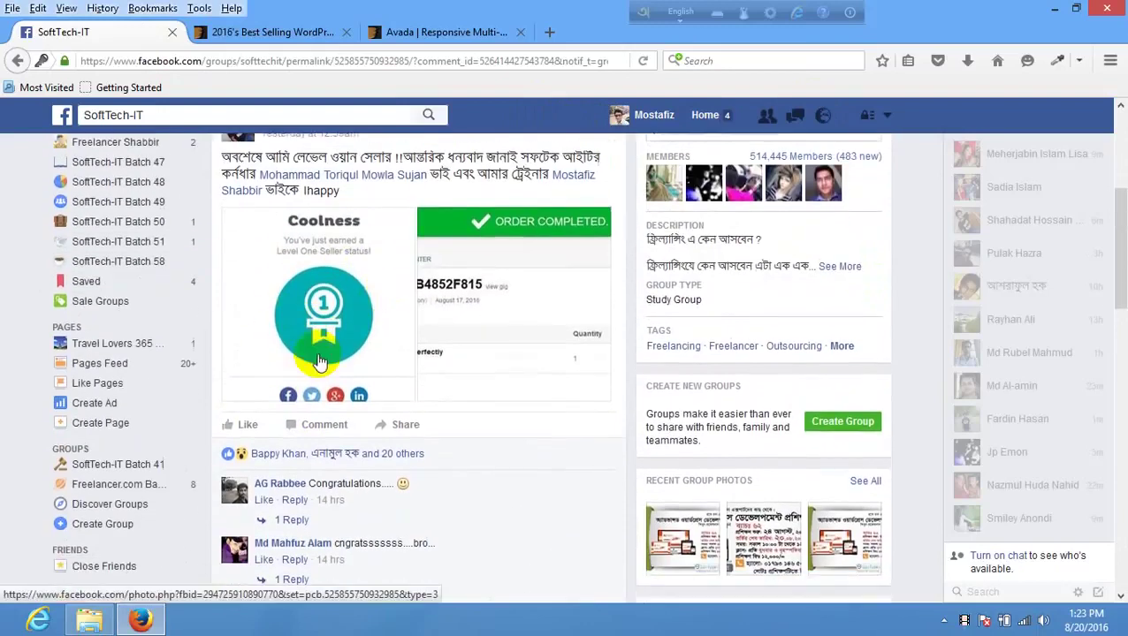
scroll(335, 370, "down", 4)
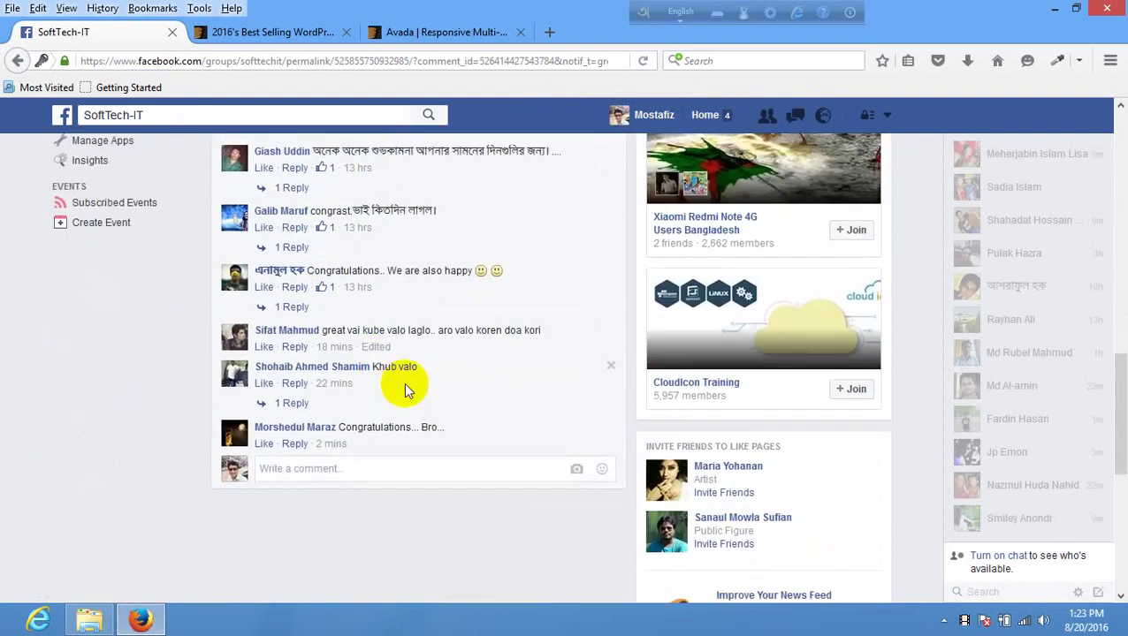
scroll(403, 380, "up", 10)
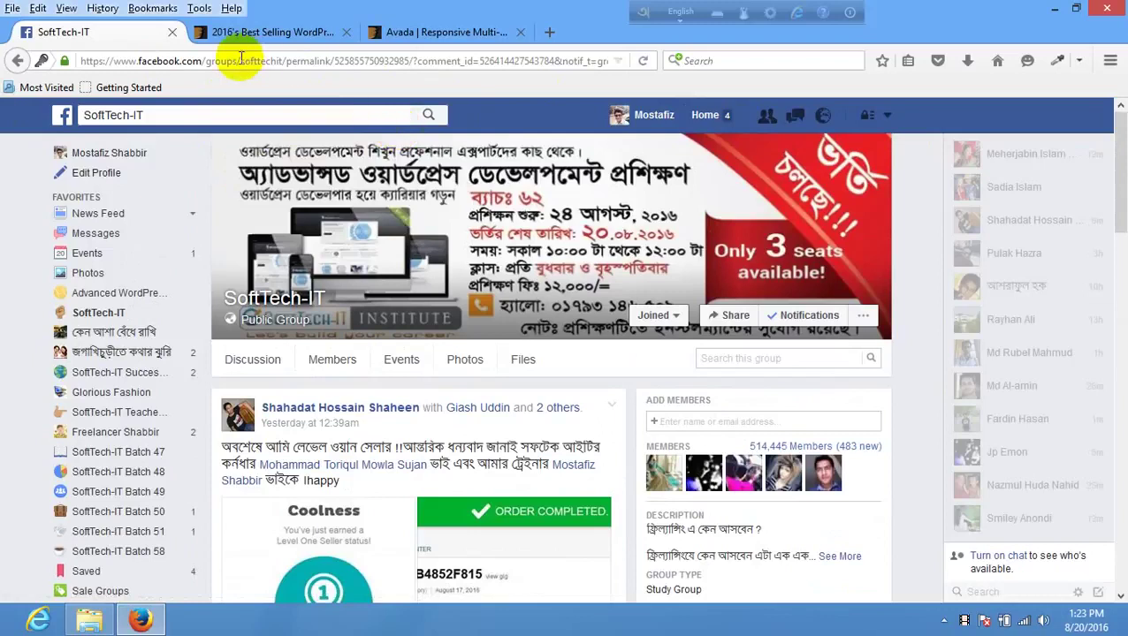
- Paste the SoftTech-IT group's address into the address bar and load the group page
left_click(284, 60)
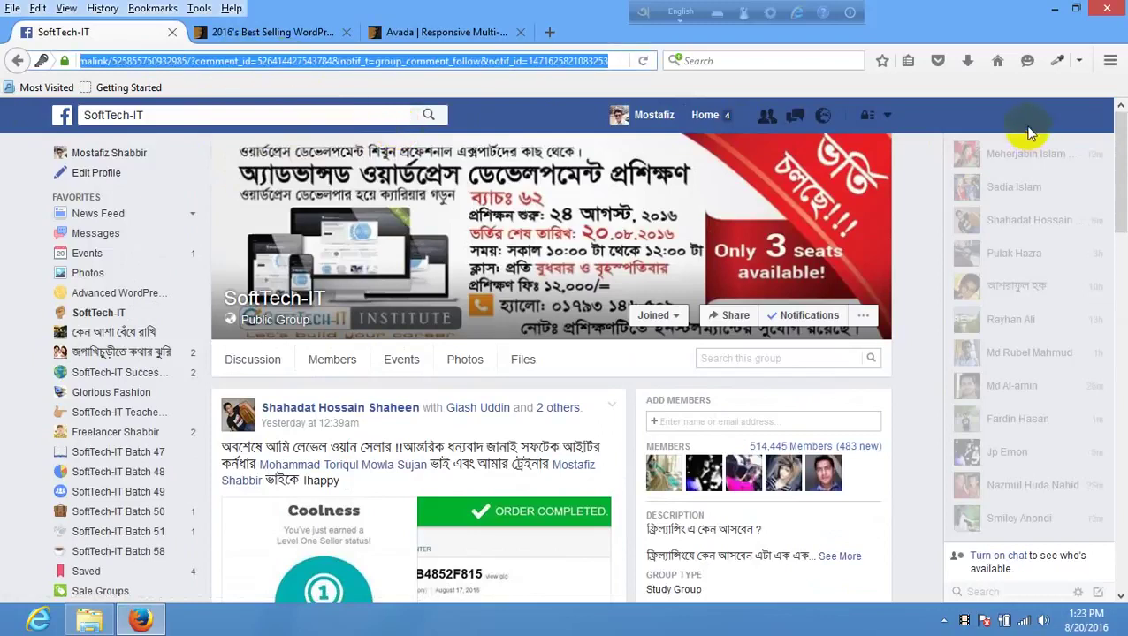
key("ctrl+v")
key("Return")
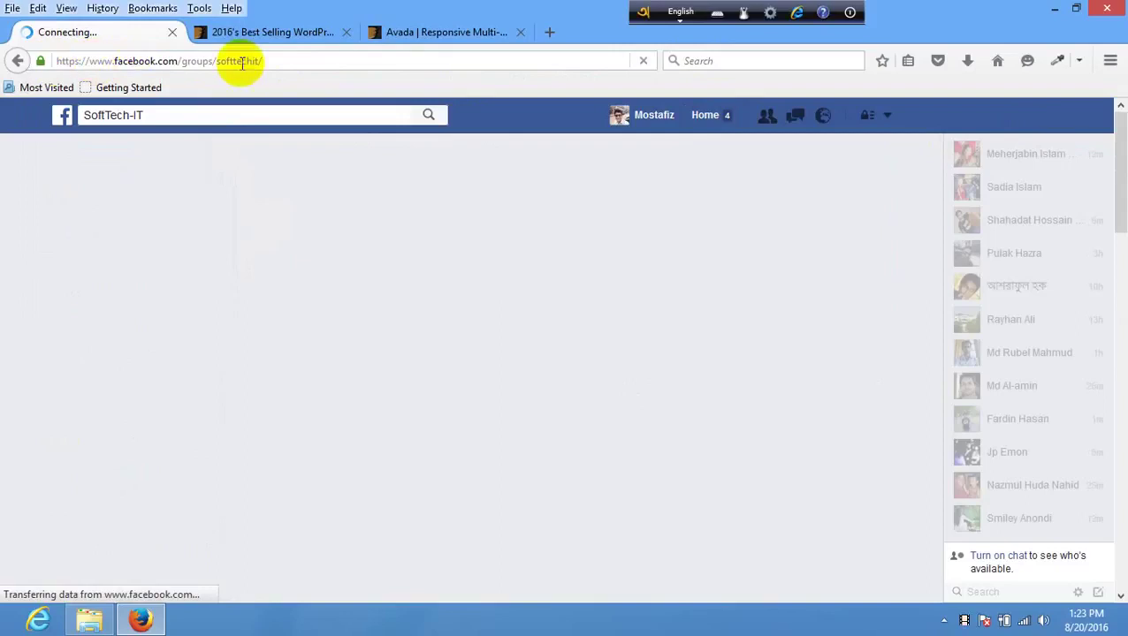
left_click(284, 58)
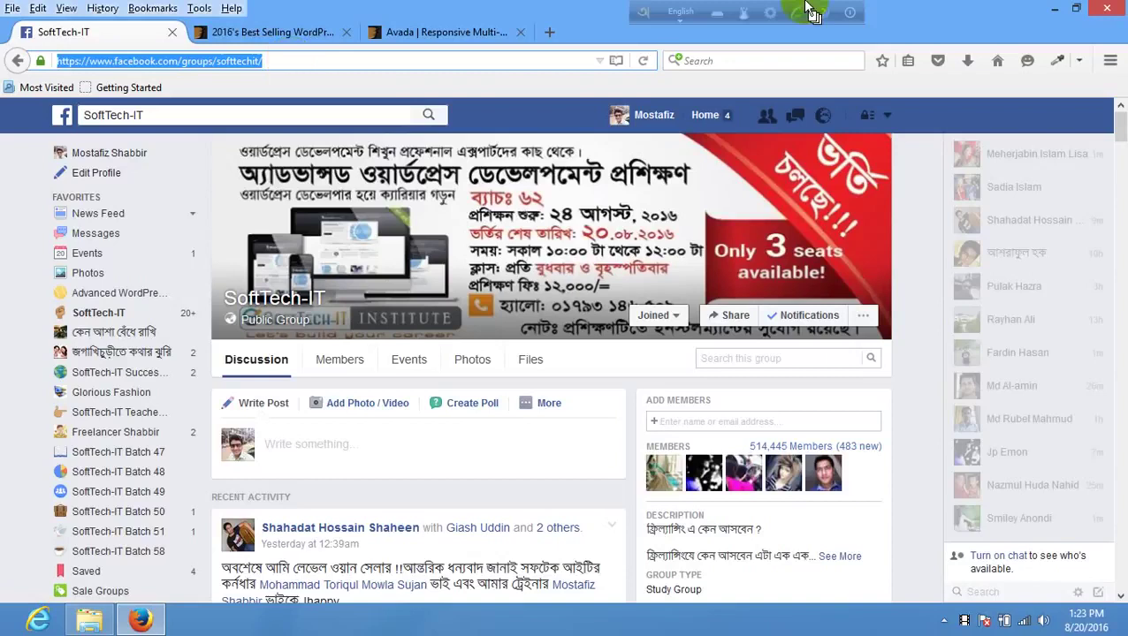
left_click(283, 60)
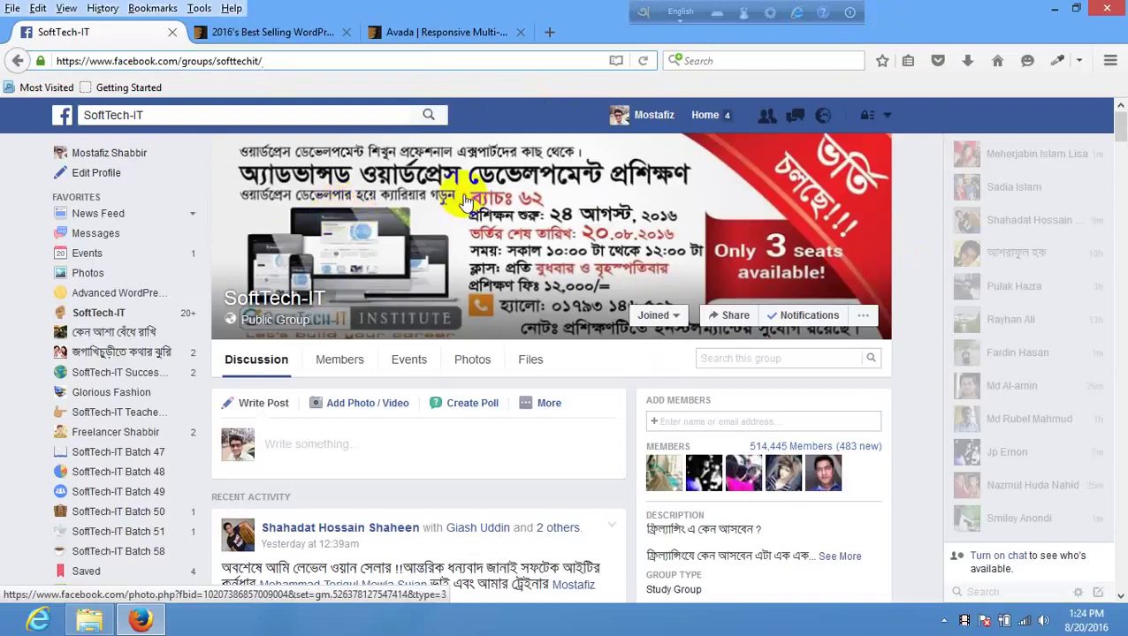
- Scroll through the group page, then return to the 2016's Best Selling WordPress Themes tab
scroll(343, 209, "down", 2)
scroll(349, 190, "down", 6)
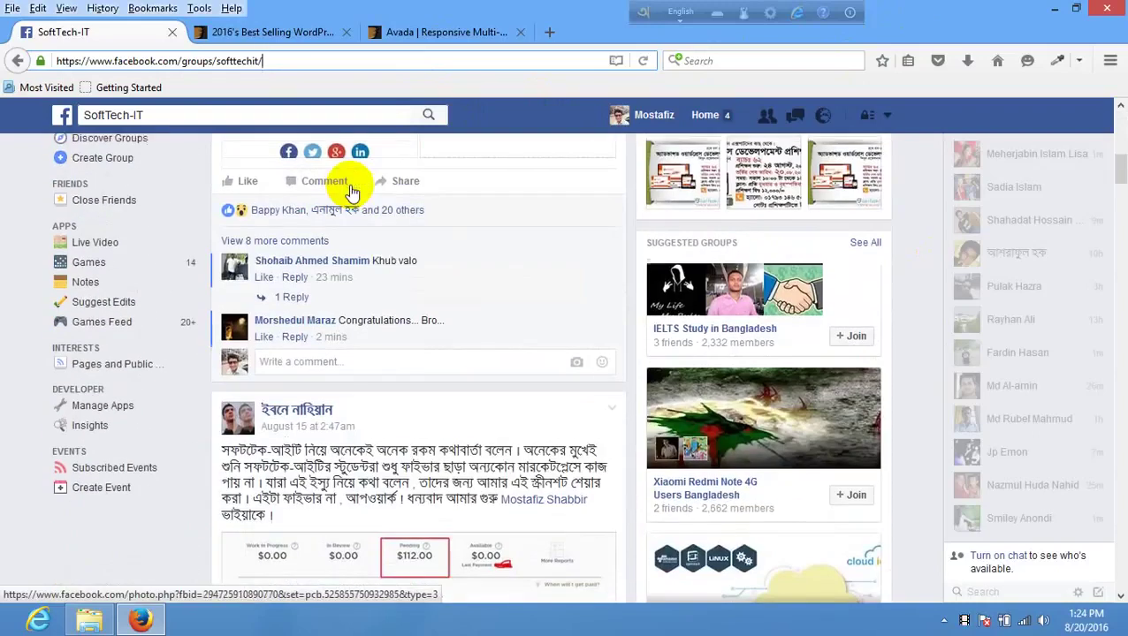
scroll(363, 183, "up", 3)
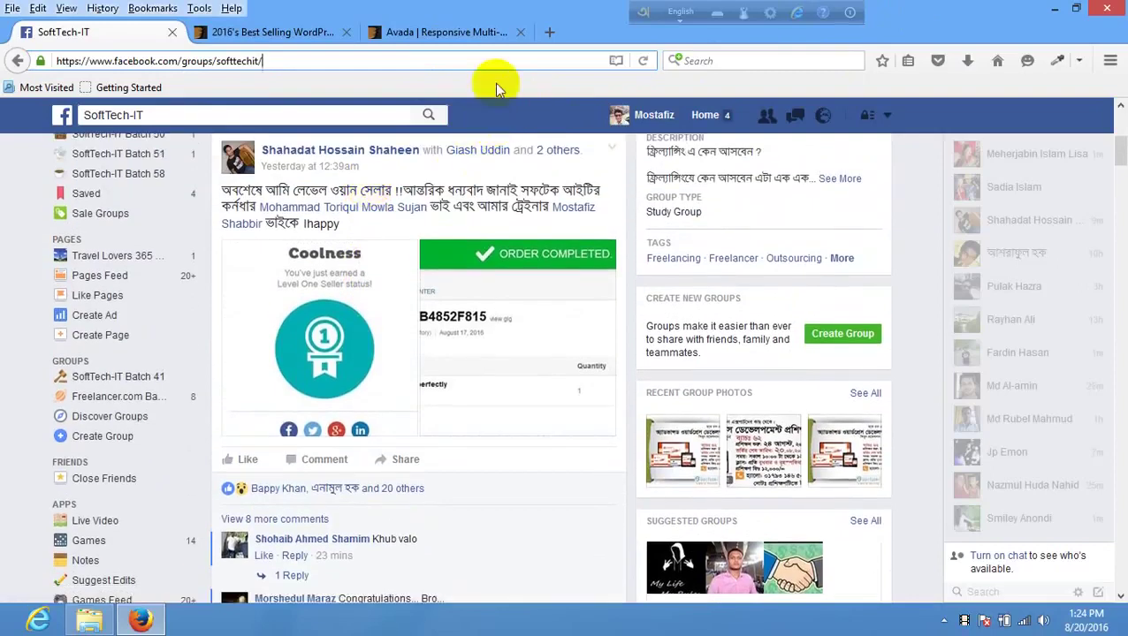
left_click(485, 129)
left_click(292, 33)
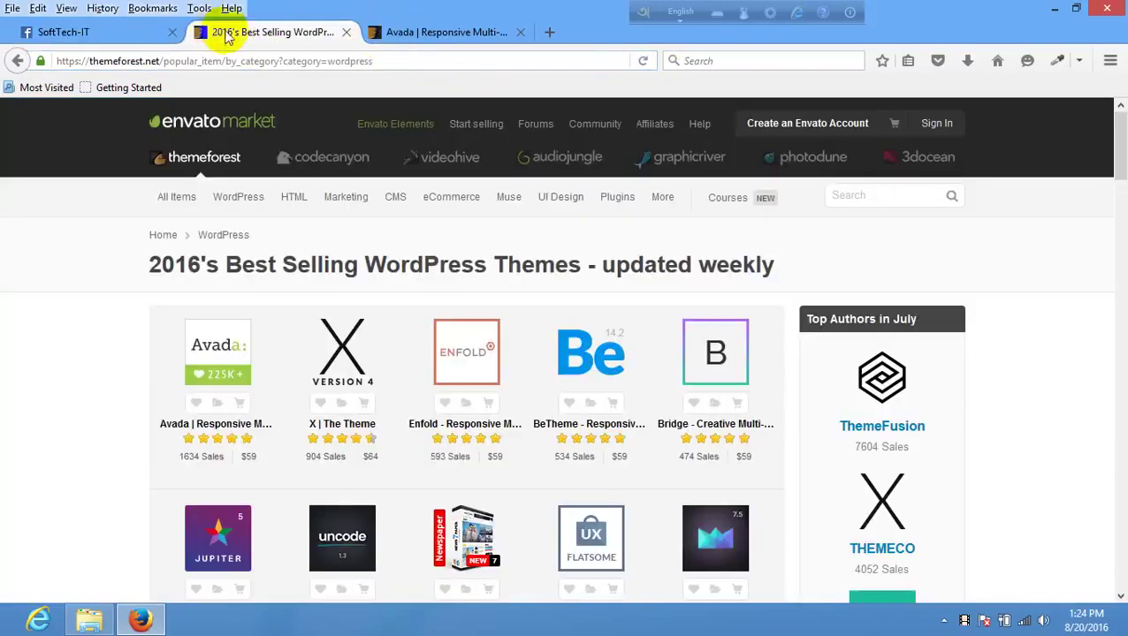
- Look at the $59 Avada product page, then switch to the Class 05 folder in File Explorer
left_click(450, 32)
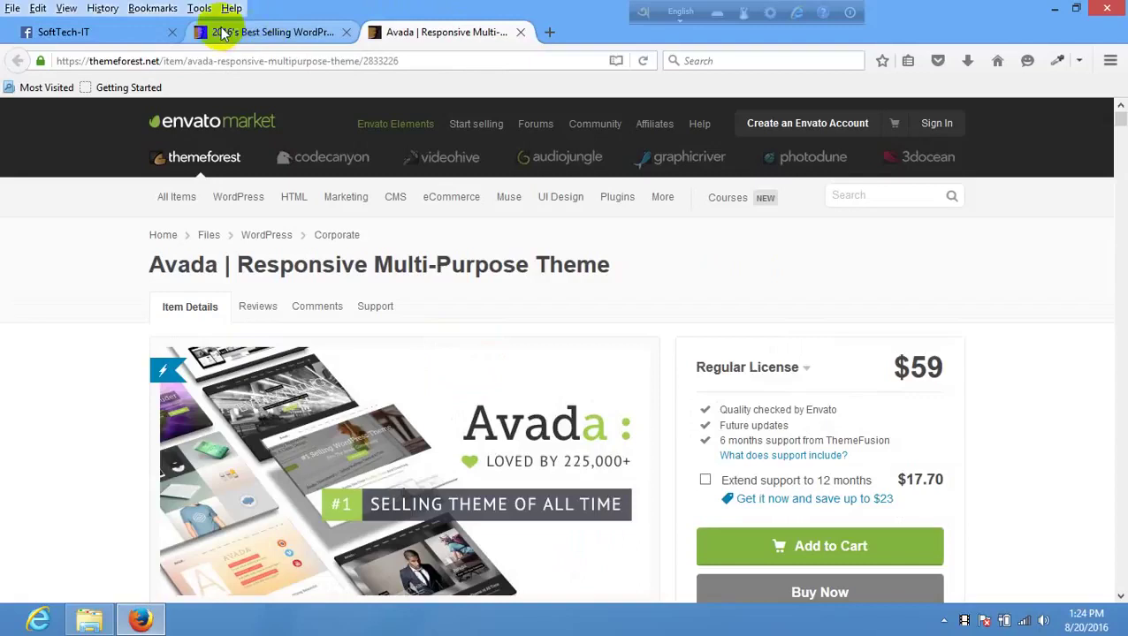
left_click(252, 33)
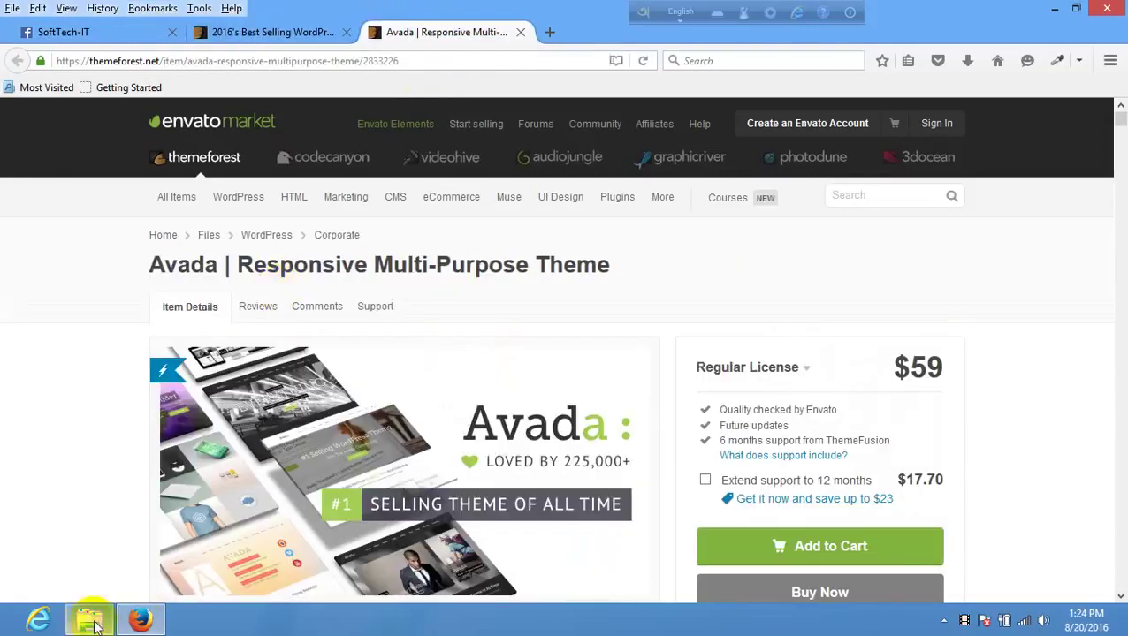
left_click(88, 620)
- Open the themes folder in Class 05 and copy bretheonpremiumwordpresstheme.zip
double_click(250, 142)
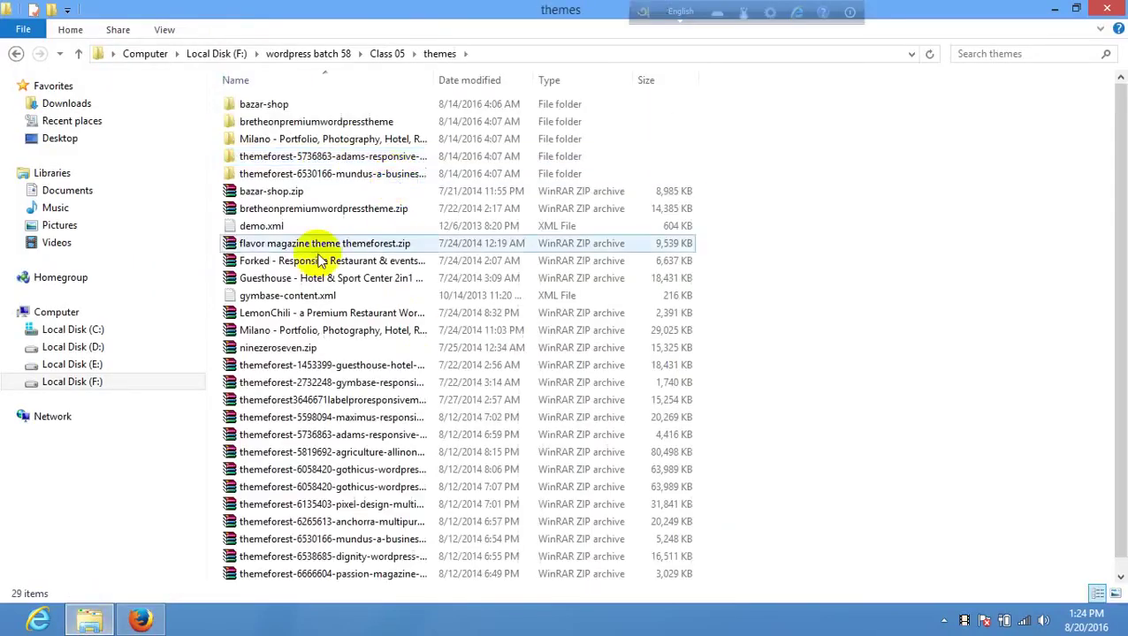
left_click(334, 210)
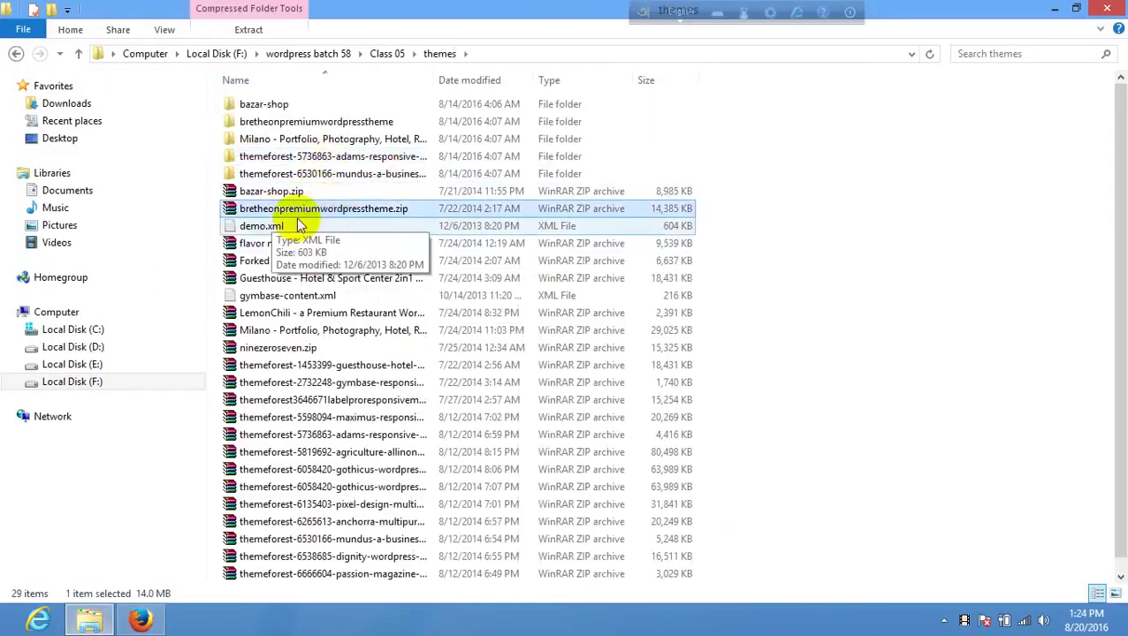
right_click(298, 215)
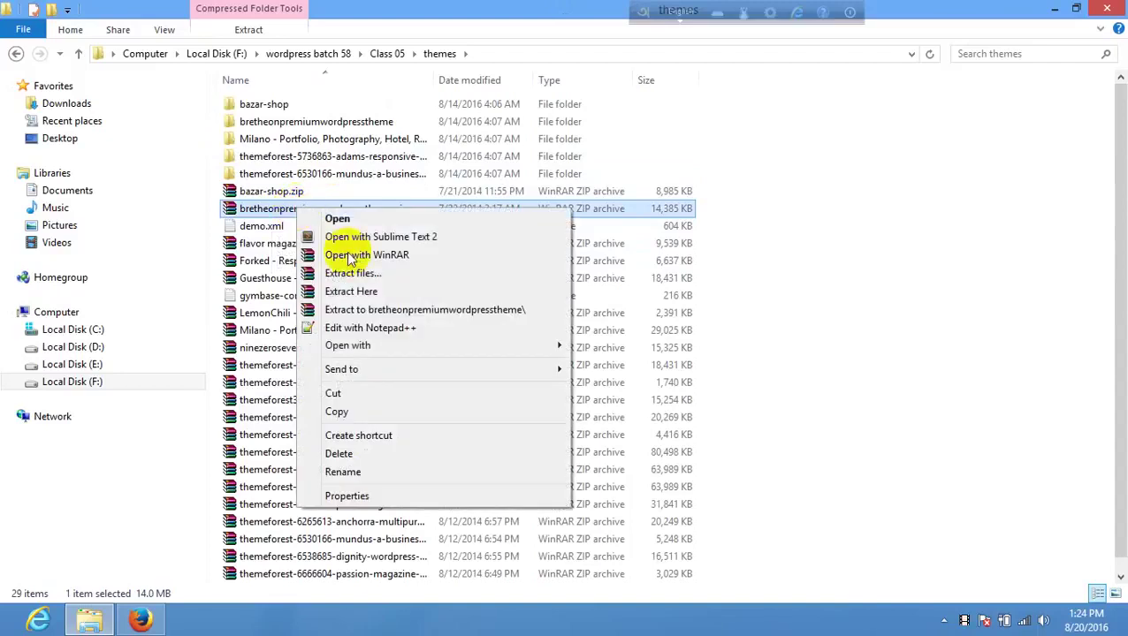
left_click(358, 410)
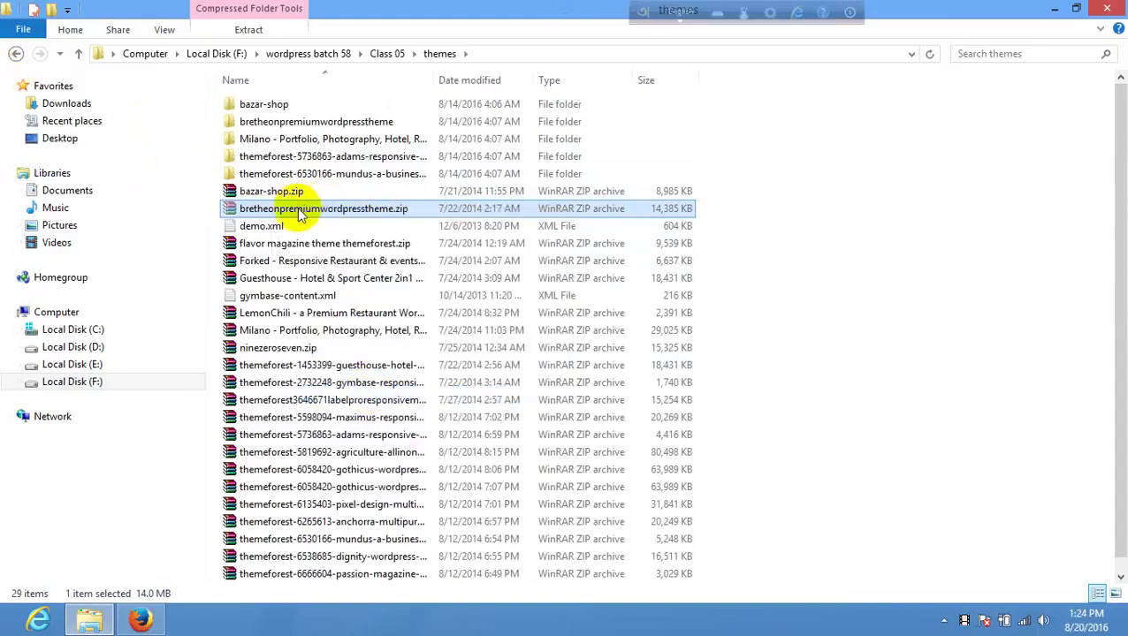
right_click(847, 191)
left_click(290, 188)
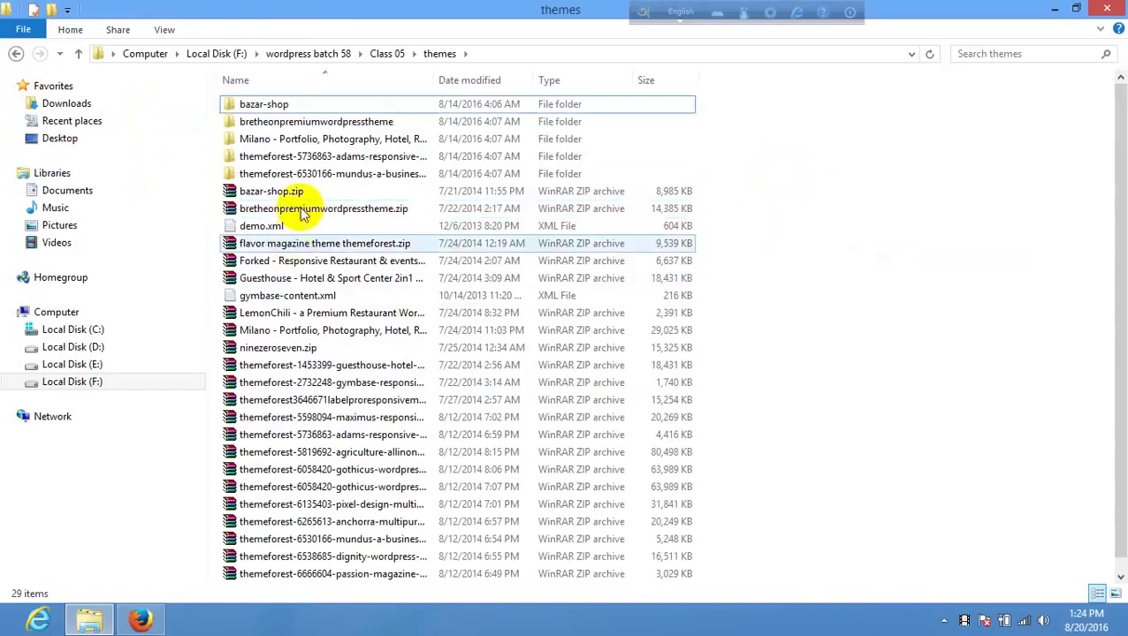
- Open bretheonpremiumwordpresstheme.zip in WinRAR and peek into revolution-slider-demo, psd, license and documentation
double_click(294, 212)
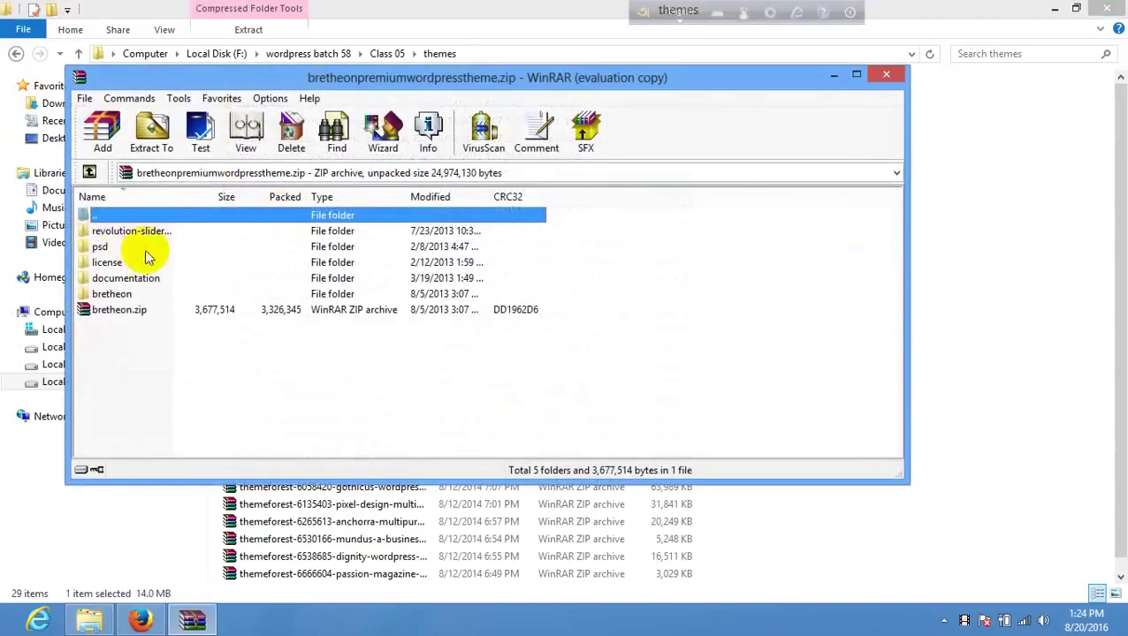
double_click(146, 237)
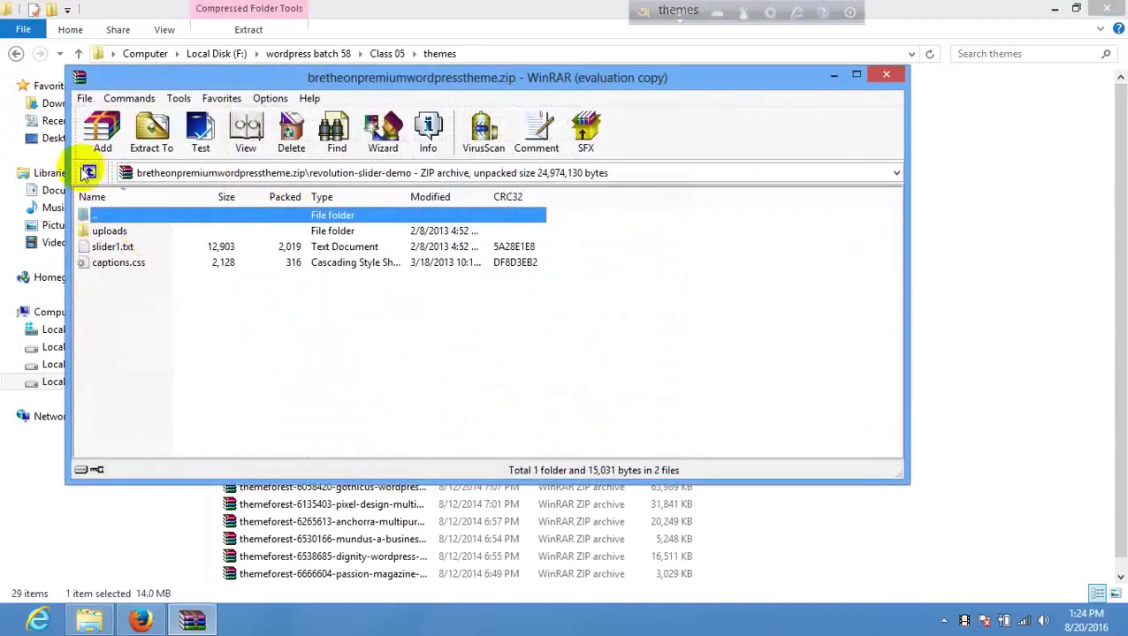
left_click(89, 172)
left_click(118, 248)
double_click(118, 249)
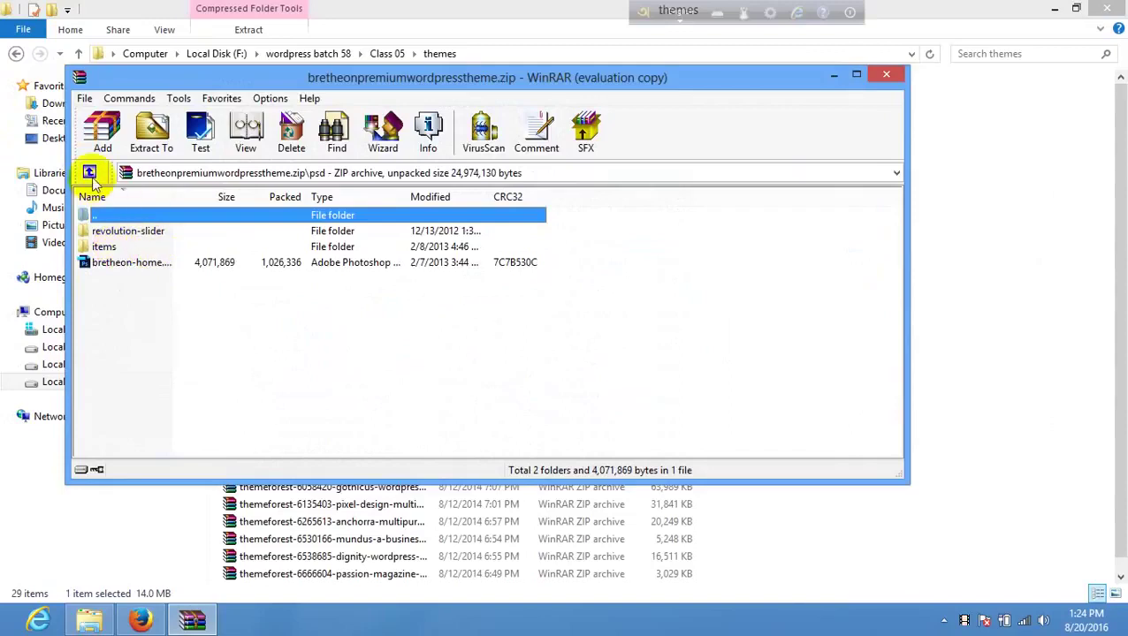
left_click(89, 172)
left_click(124, 267)
double_click(124, 265)
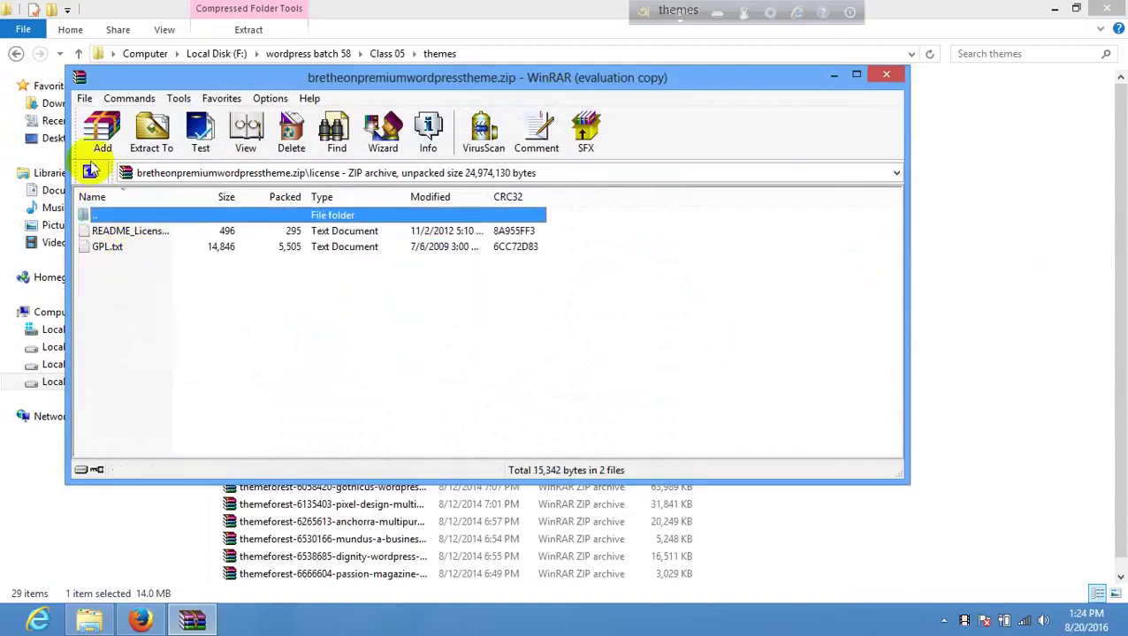
left_click(89, 173)
double_click(138, 281)
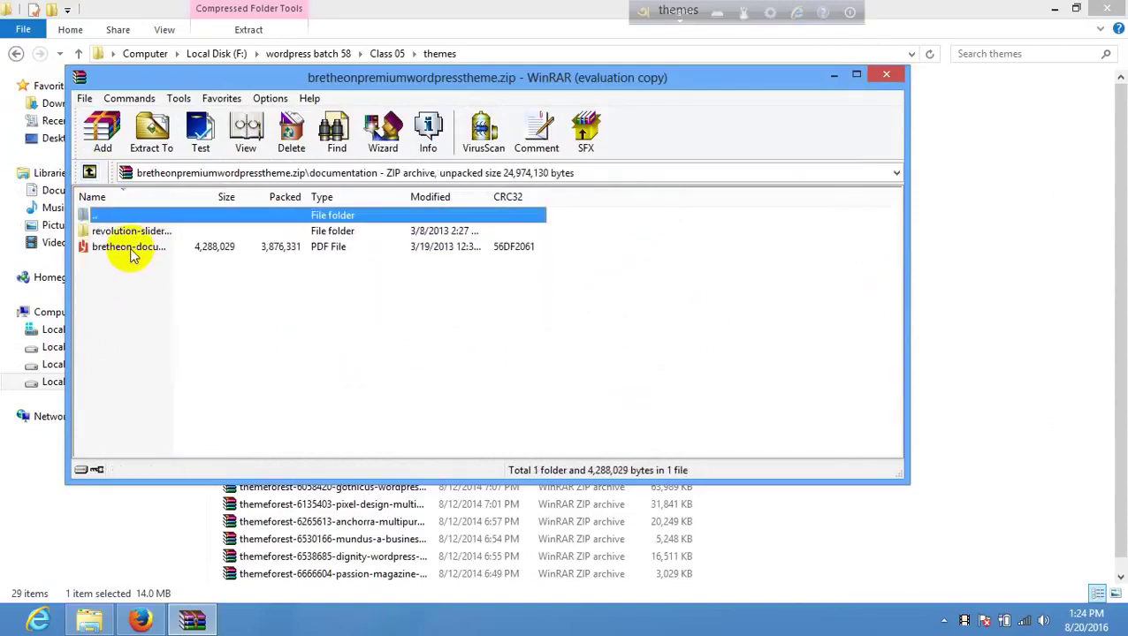
left_click(89, 172)
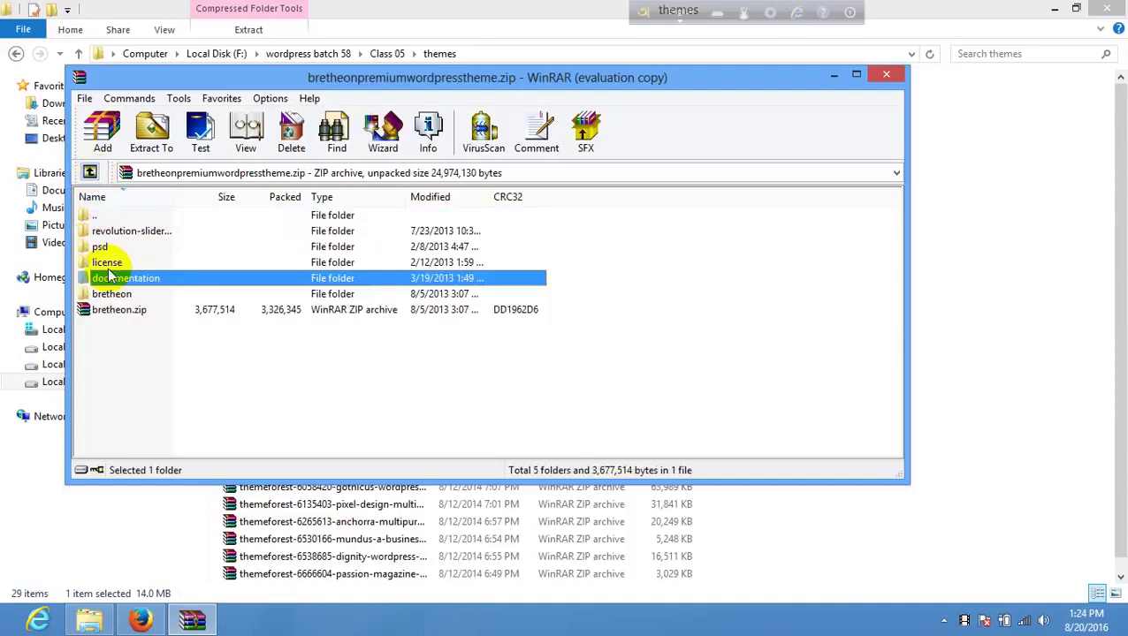
- Open the archive's bretheon theme folder and scroll through its files
double_click(129, 299)
scroll(126, 291, "down", 6)
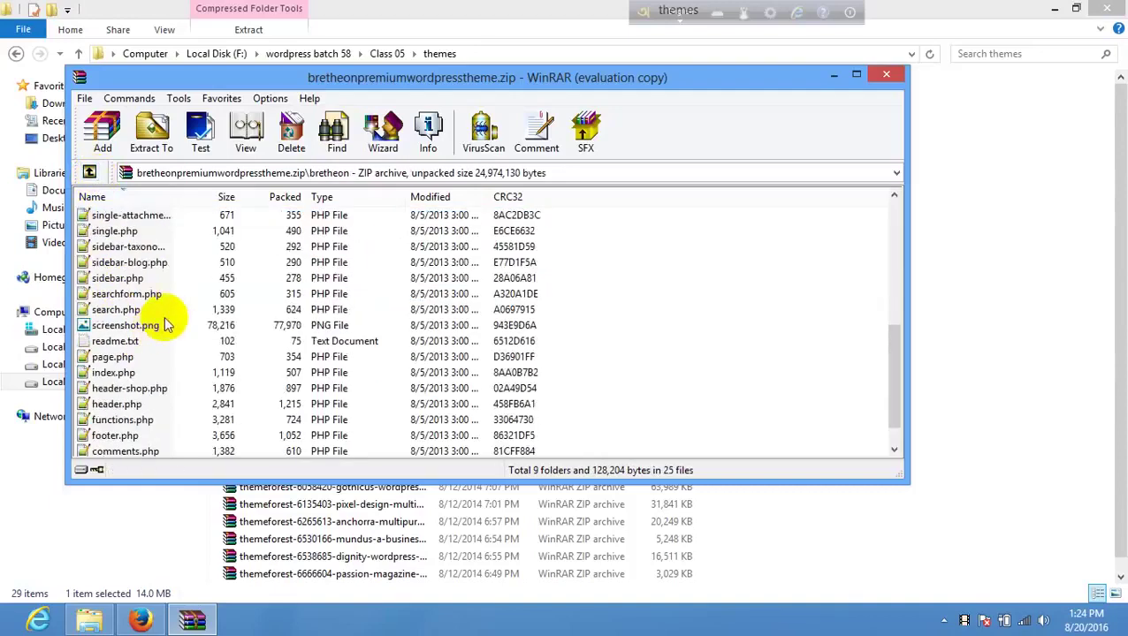
scroll(167, 307, "up", 6)
left_click(89, 173)
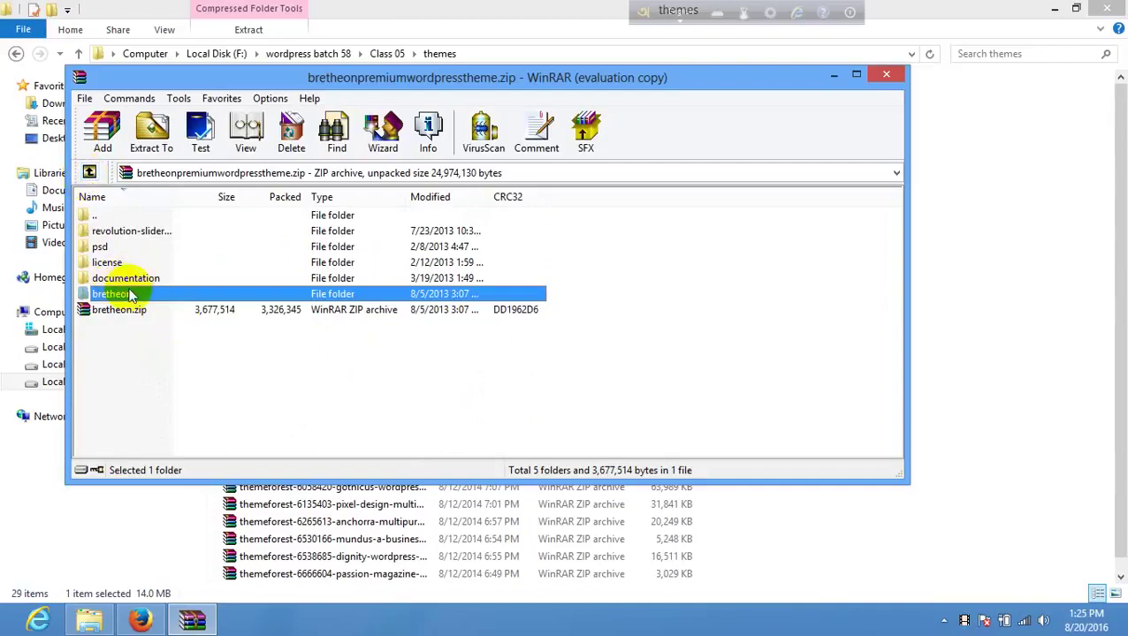
left_click(158, 340)
double_click(123, 297)
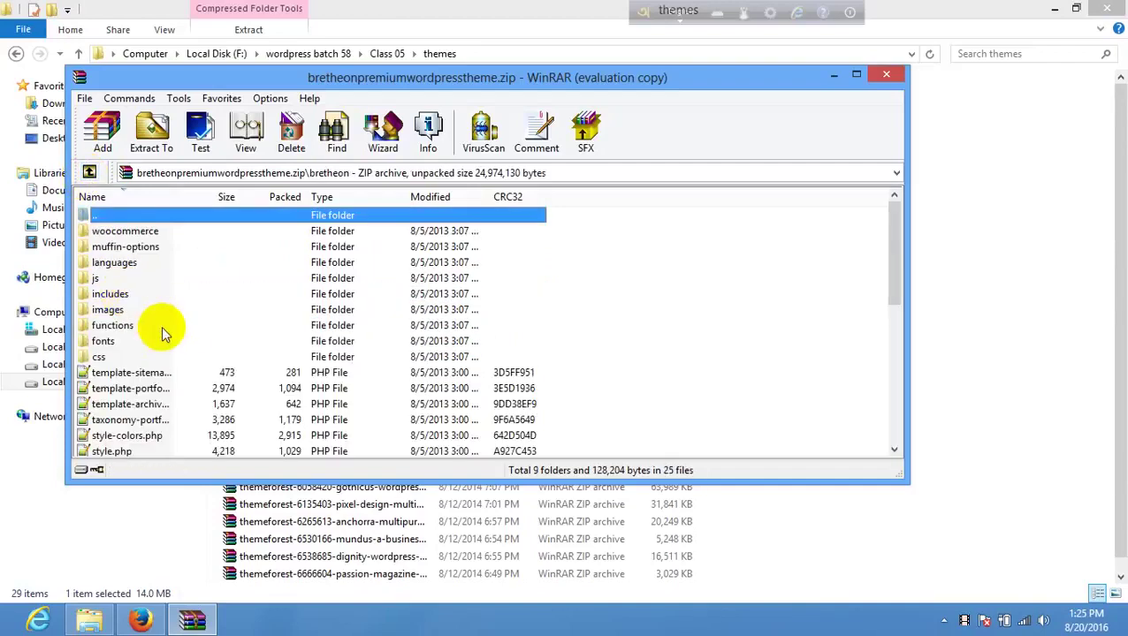
scroll(177, 330, "down", 4)
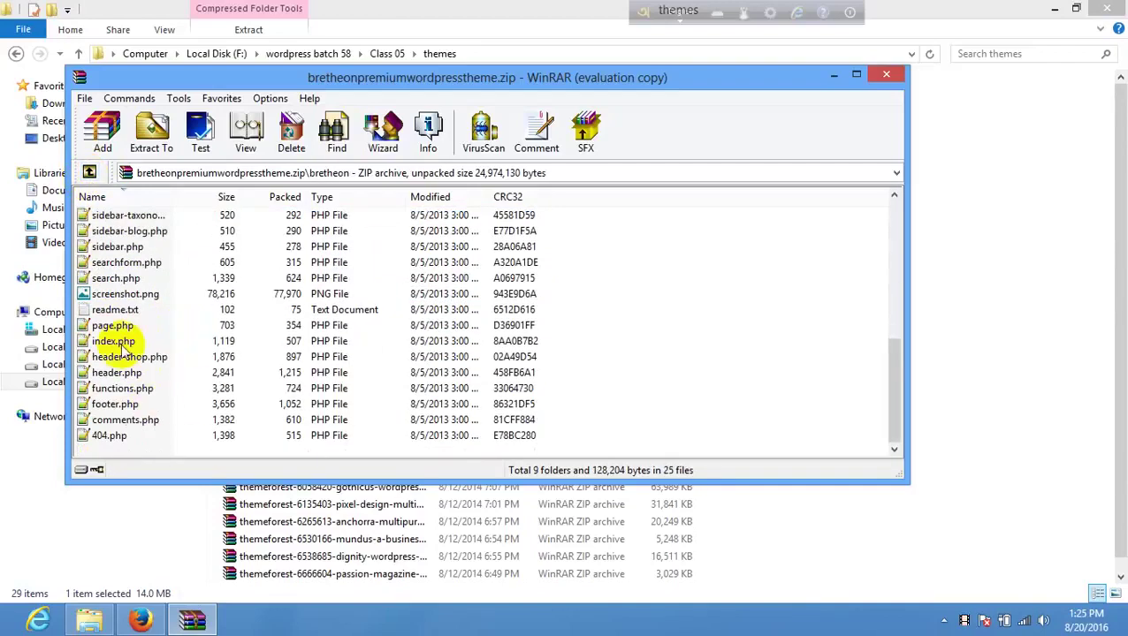
scroll(128, 304, "up", 3)
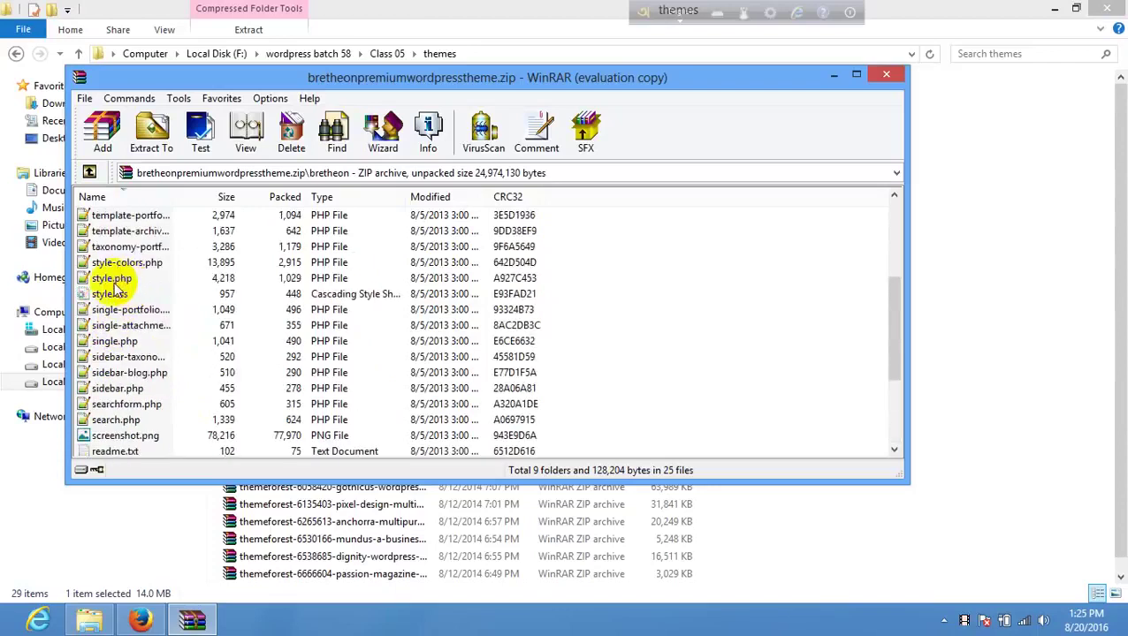
- Check style.css, index.php and screenshot.png, then return to the archive root and reposition the window
left_click(132, 293)
scroll(158, 295, "down", 3)
scroll(153, 375, "up", 5)
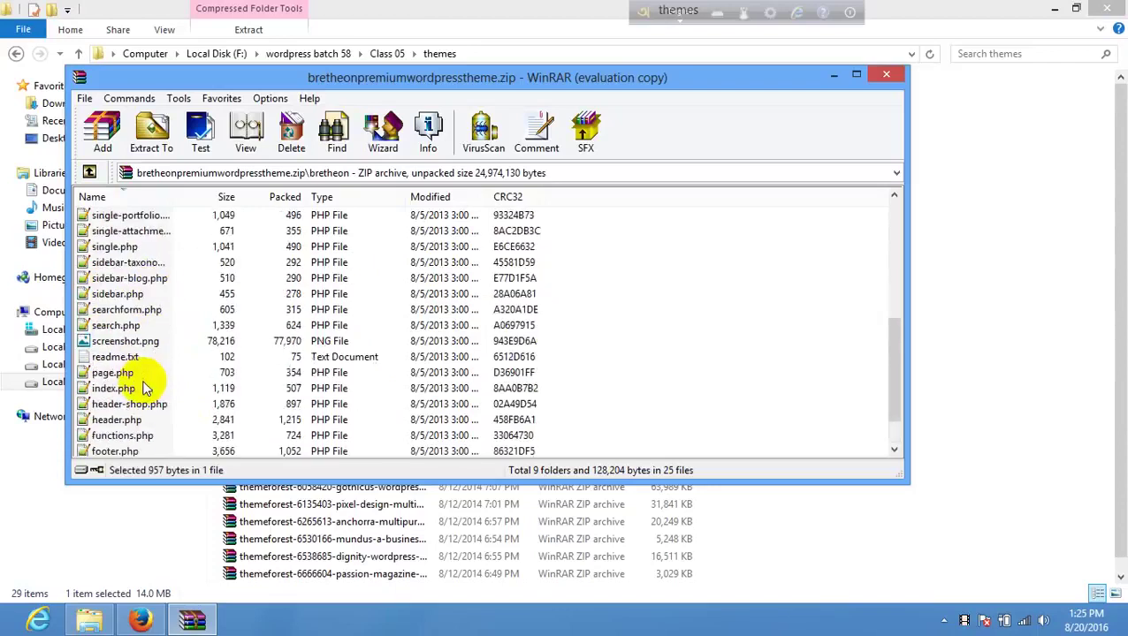
scroll(146, 389, "down", 5)
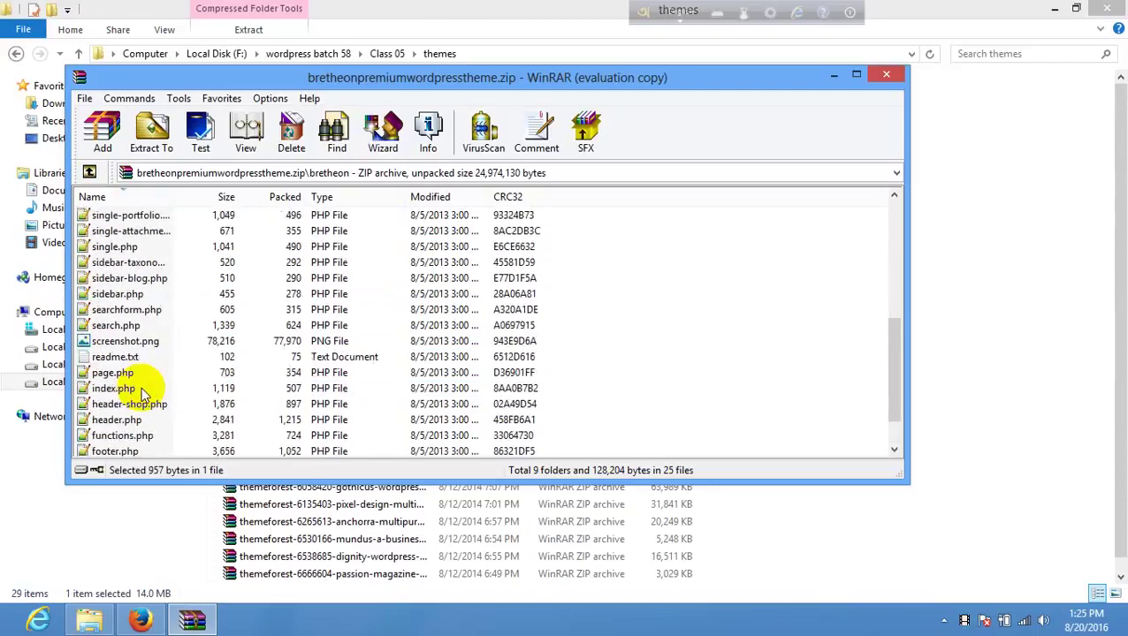
left_click(111, 345)
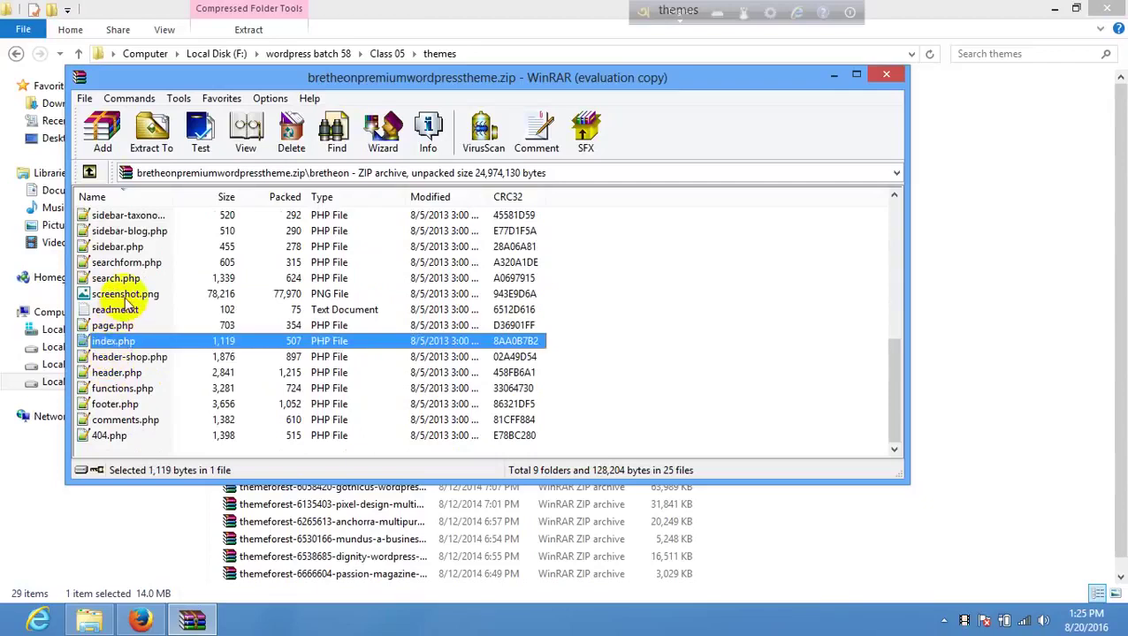
left_click(122, 295)
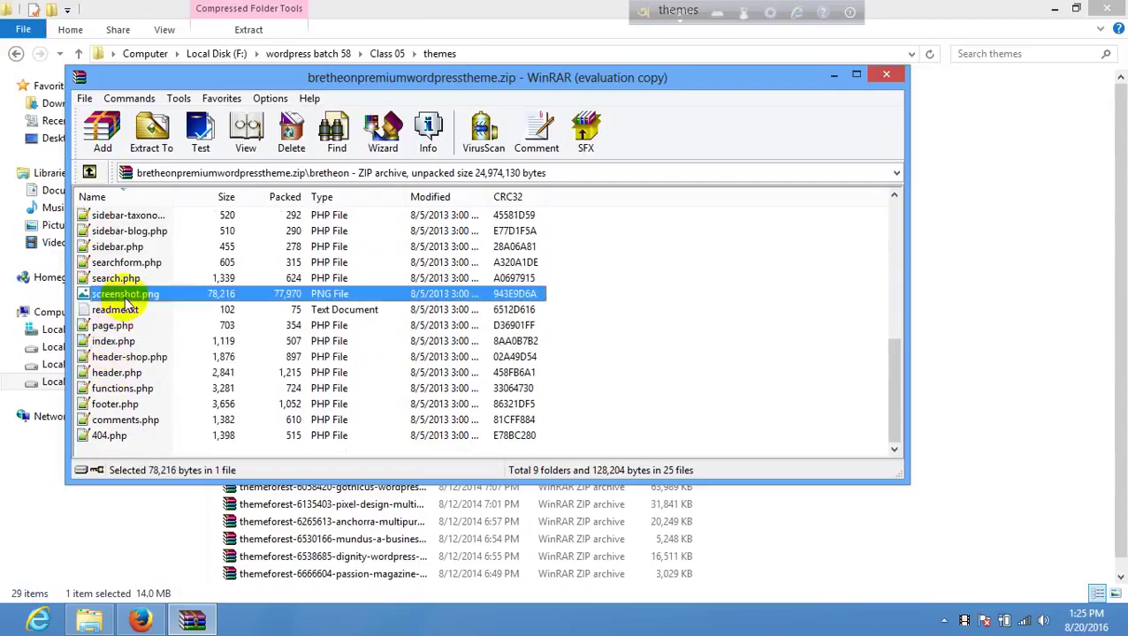
left_click(90, 172)
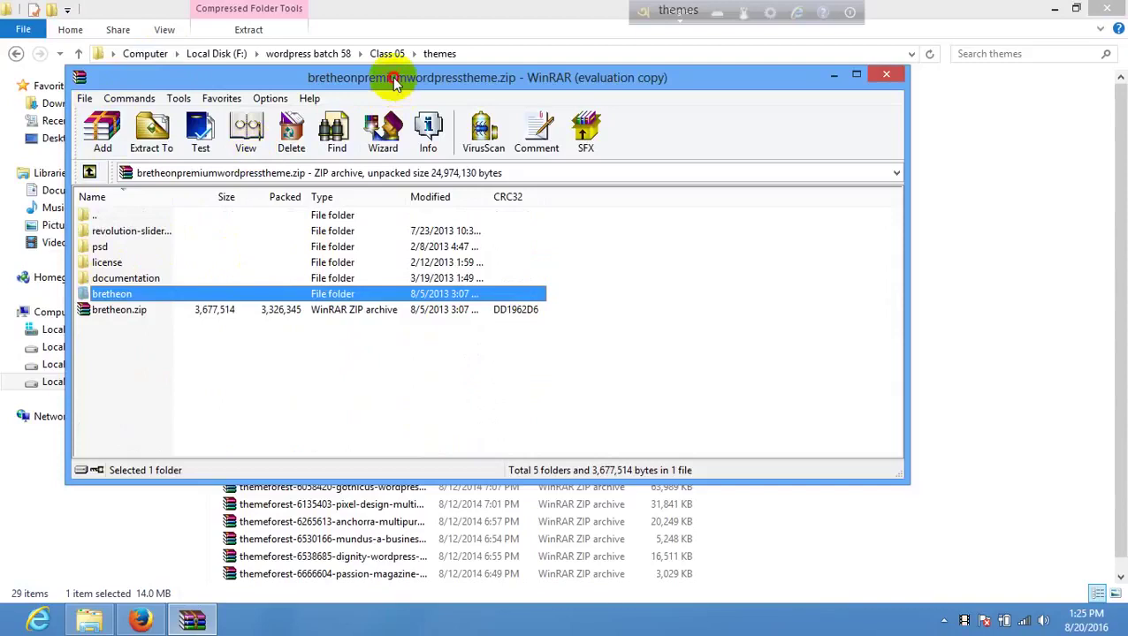
left_click_drag(393, 83, 546, 100)
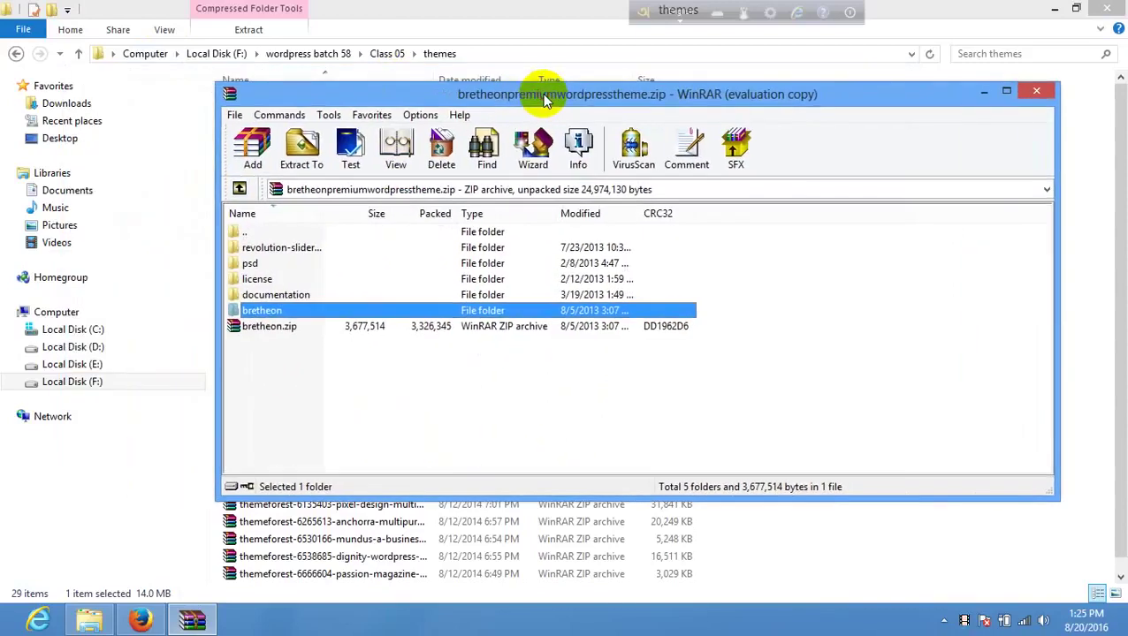
left_click(145, 617)
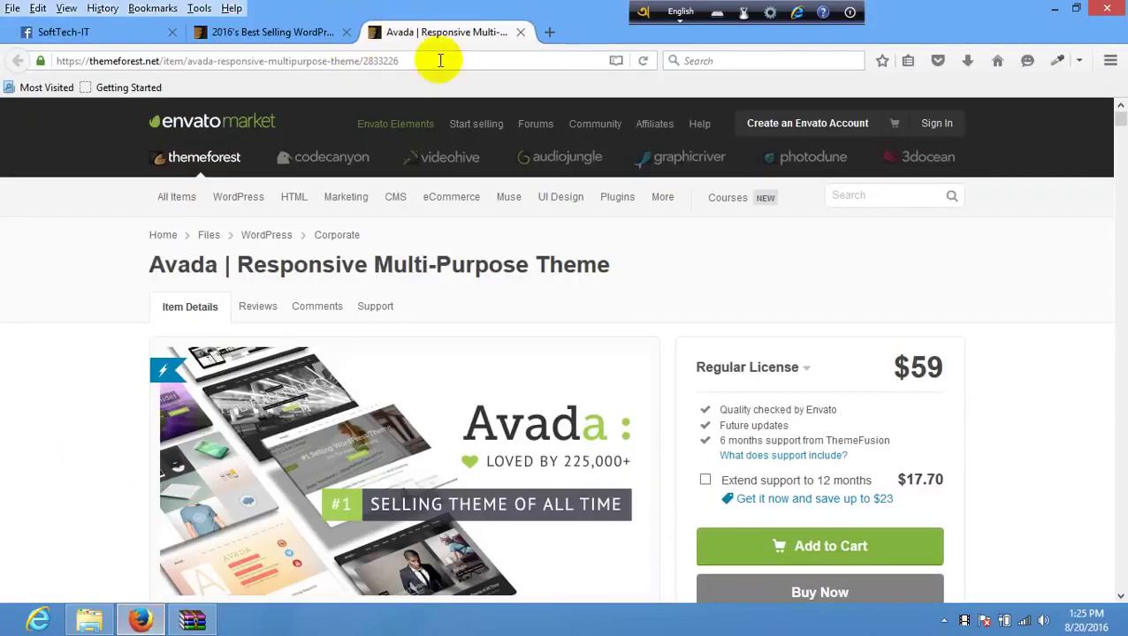
- Enter localhost/batch58/wp-admin/ in the address bar and load it
left_click(431, 59)
type("localhost/")
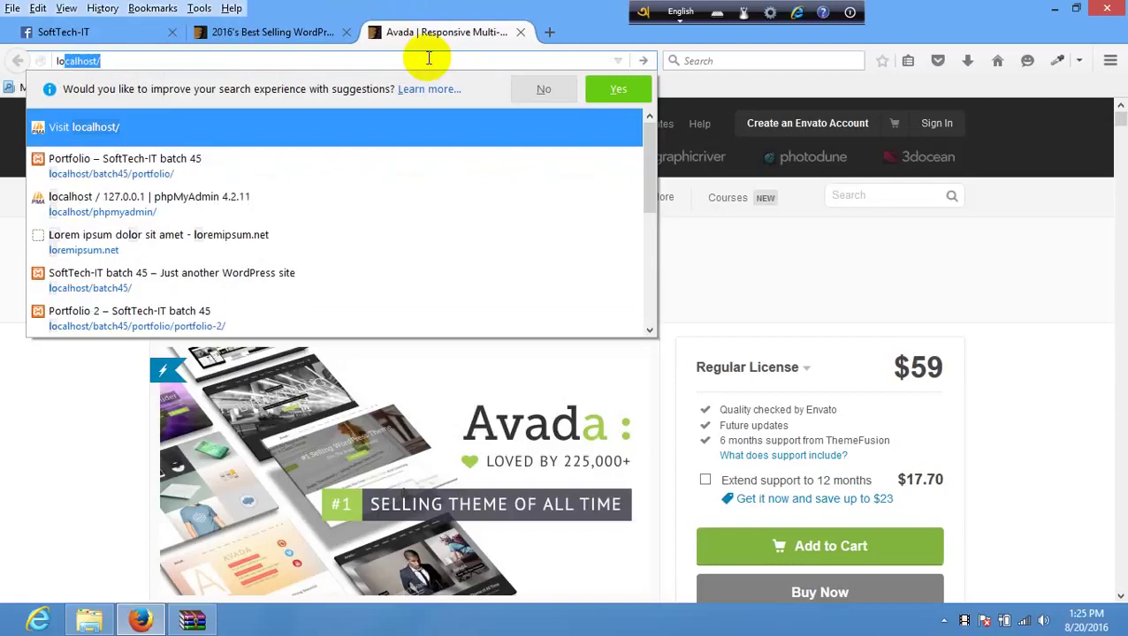
key("Escape")
type("ba")
key("Right")
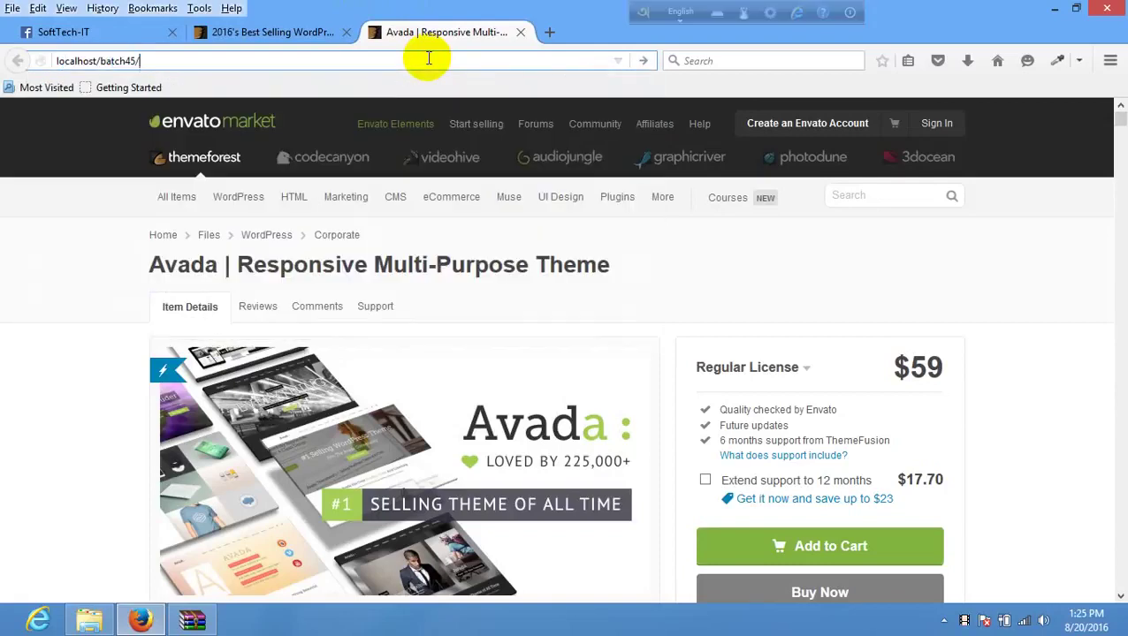
key("BackSpace")
key("BackSpace")
key("BackSpace")
type("58")
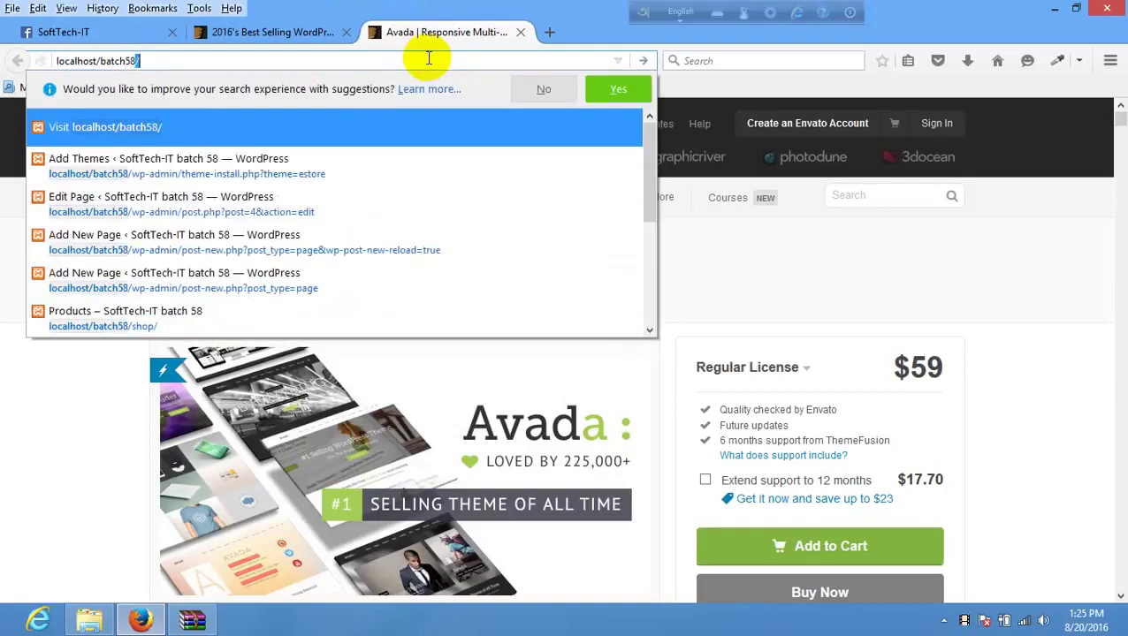
key("Right")
key("Return")
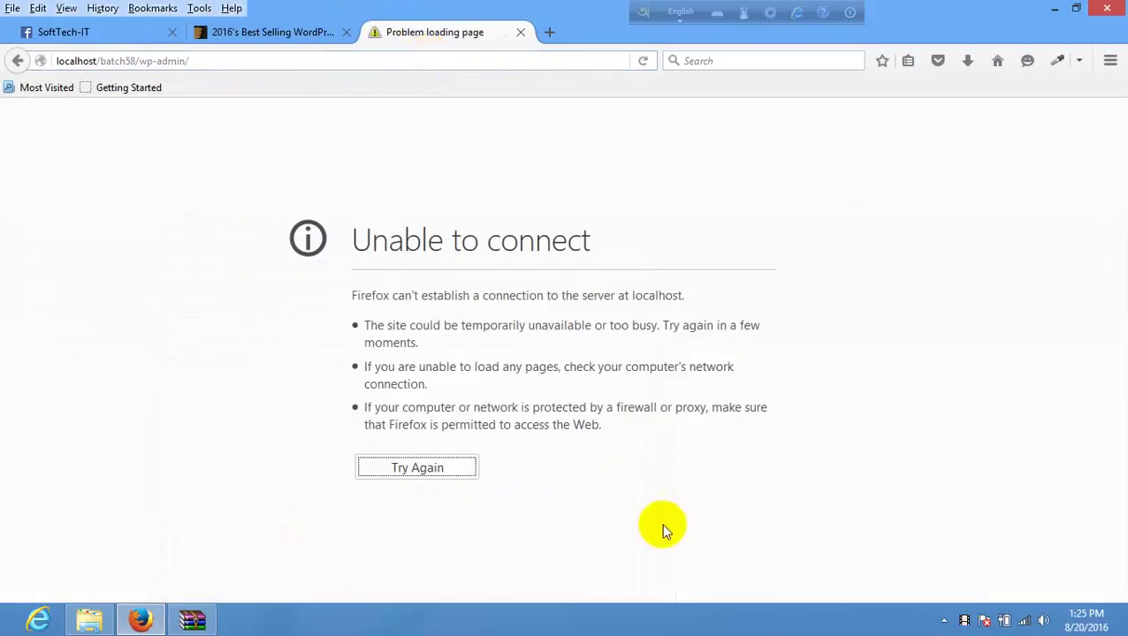
- Launch XAMPP Control Panel by searching 'xamp' and start Apache and MySQL
mouse_move(1116, 181)
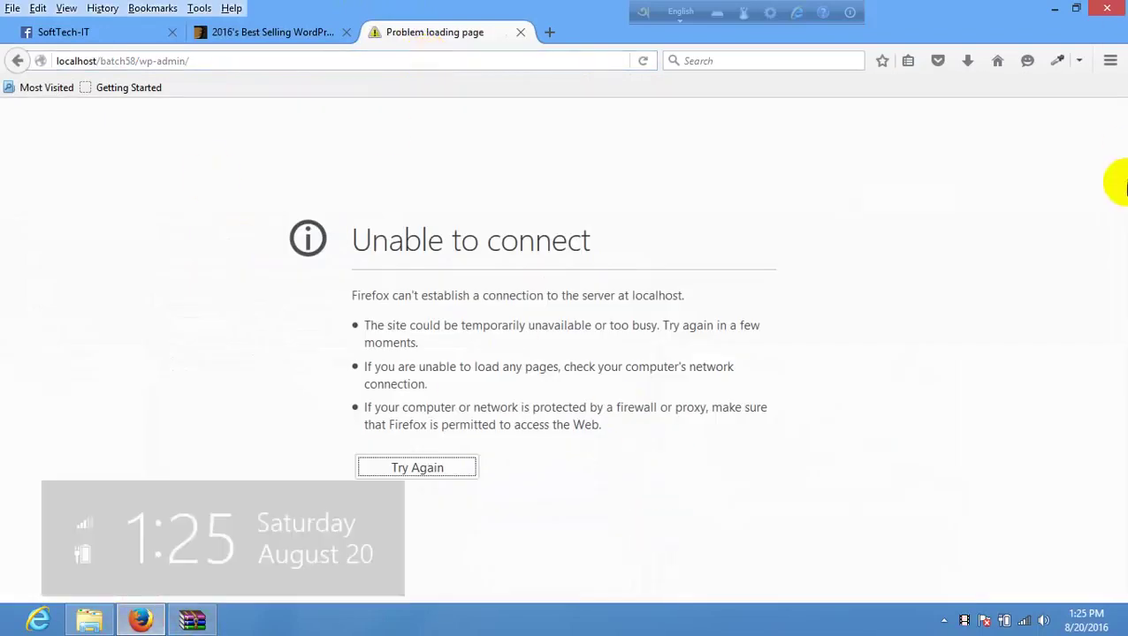
left_click(1092, 146)
type("xamp")
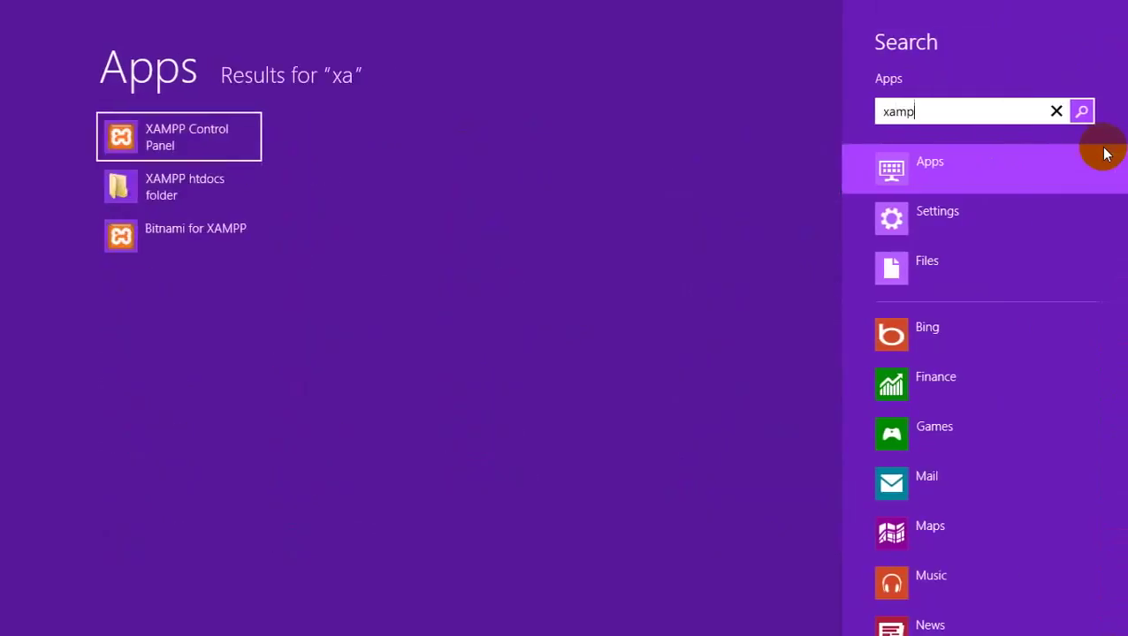
key("Return")
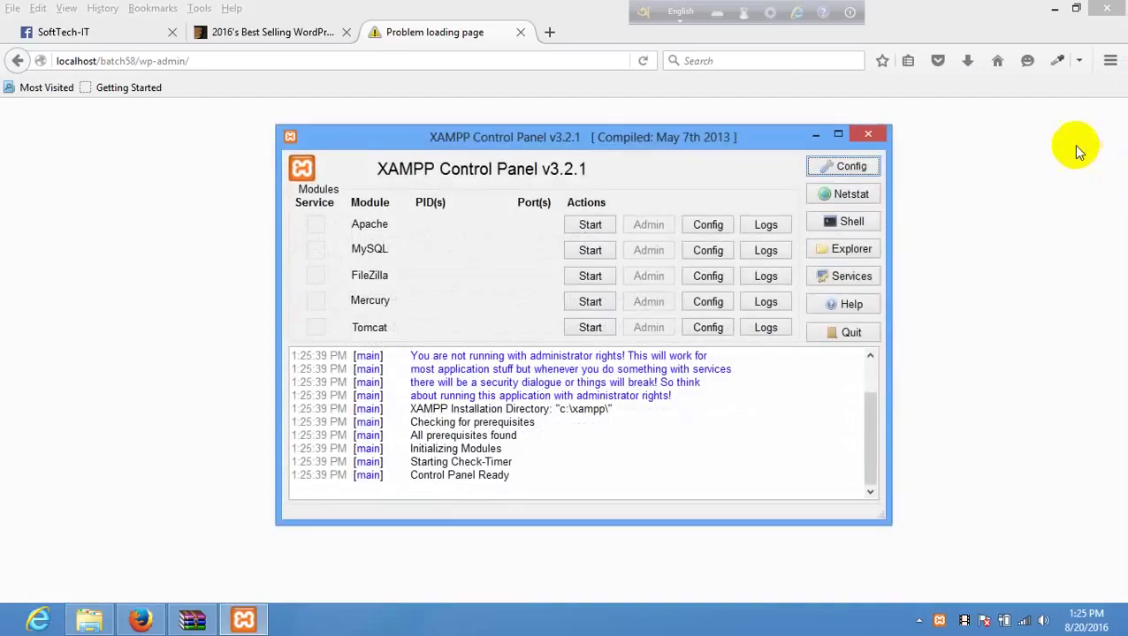
left_click(590, 224)
left_click(589, 250)
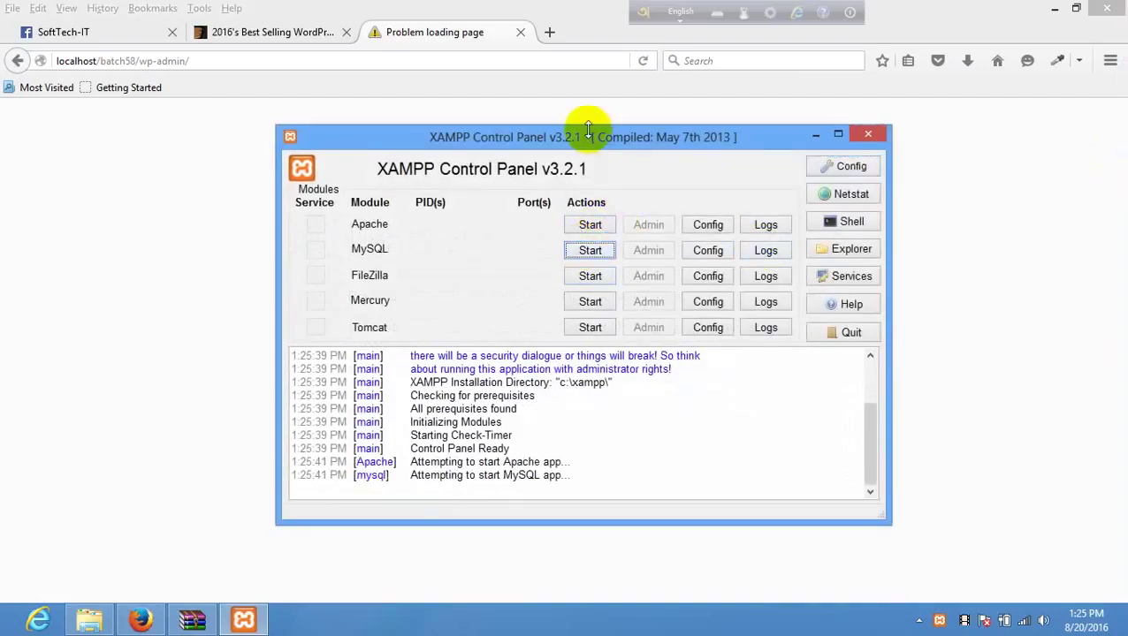
left_click(527, 84)
left_click(518, 68)
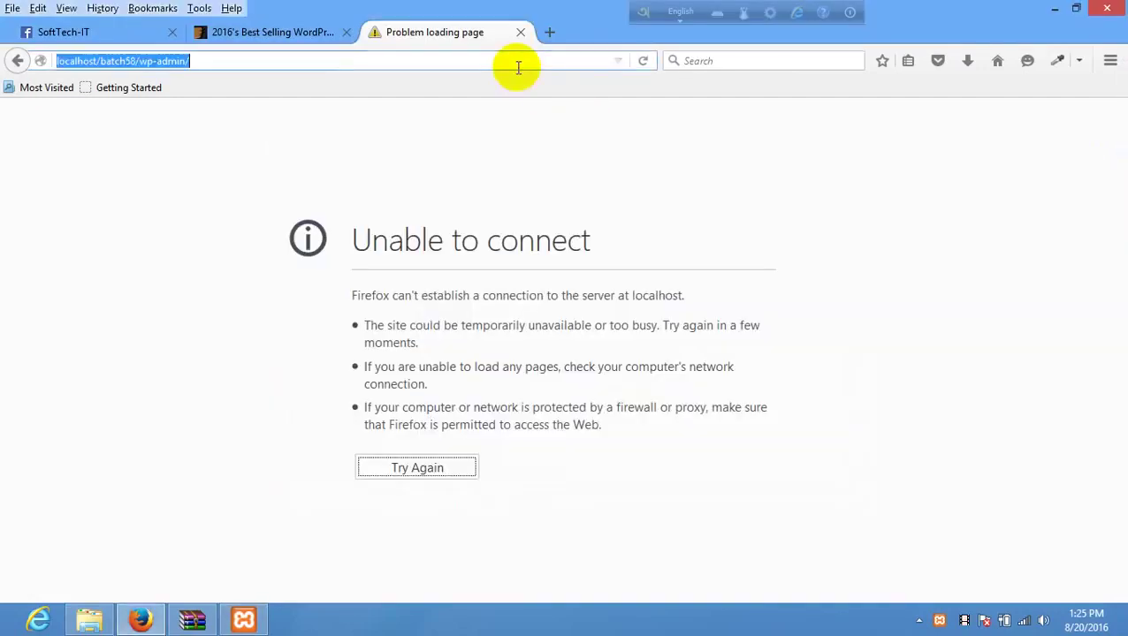
- Reload the batch58 wp-admin address so the dashboard loads
key("Return")
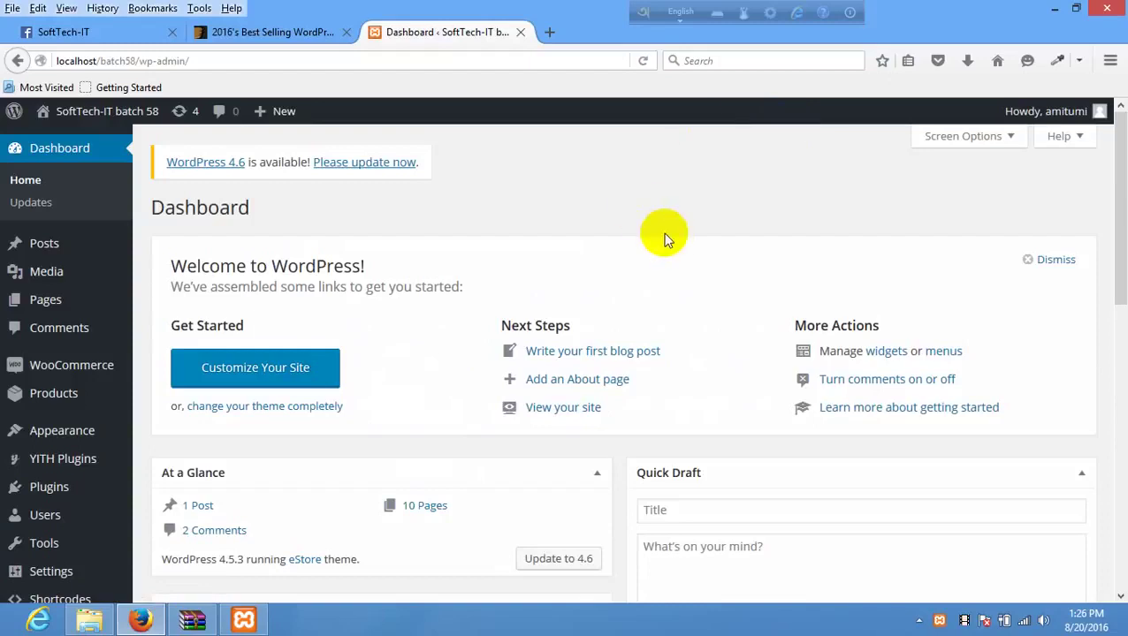
scroll(181, 335, "down", 6)
scroll(182, 335, "up", 6)
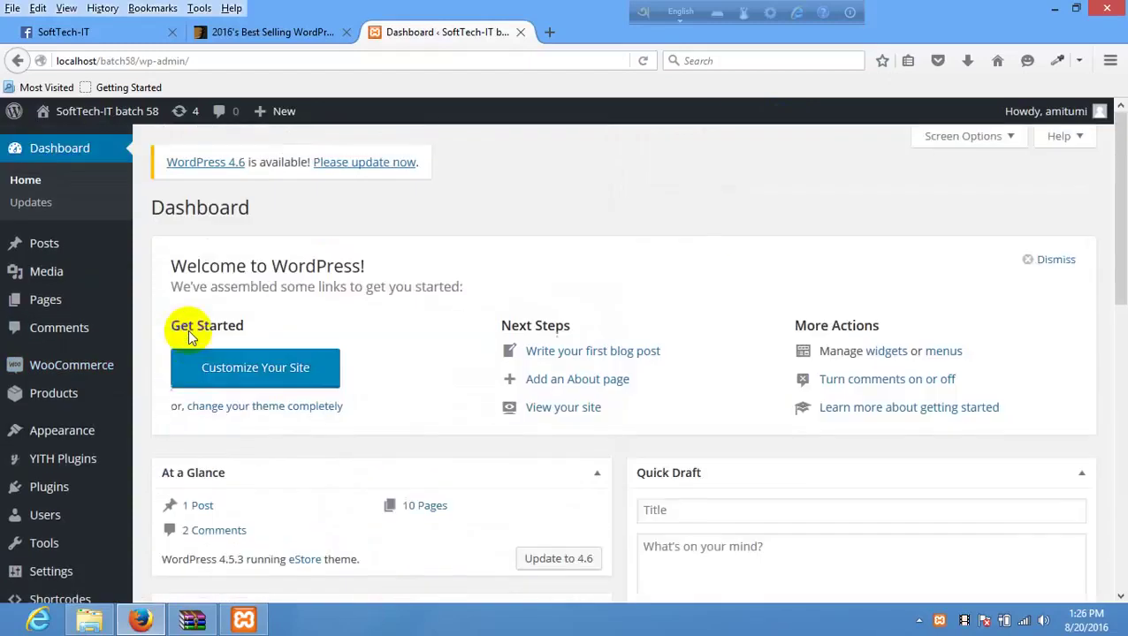
scroll(100, 348, "down", 4)
scroll(142, 340, "up", 4)
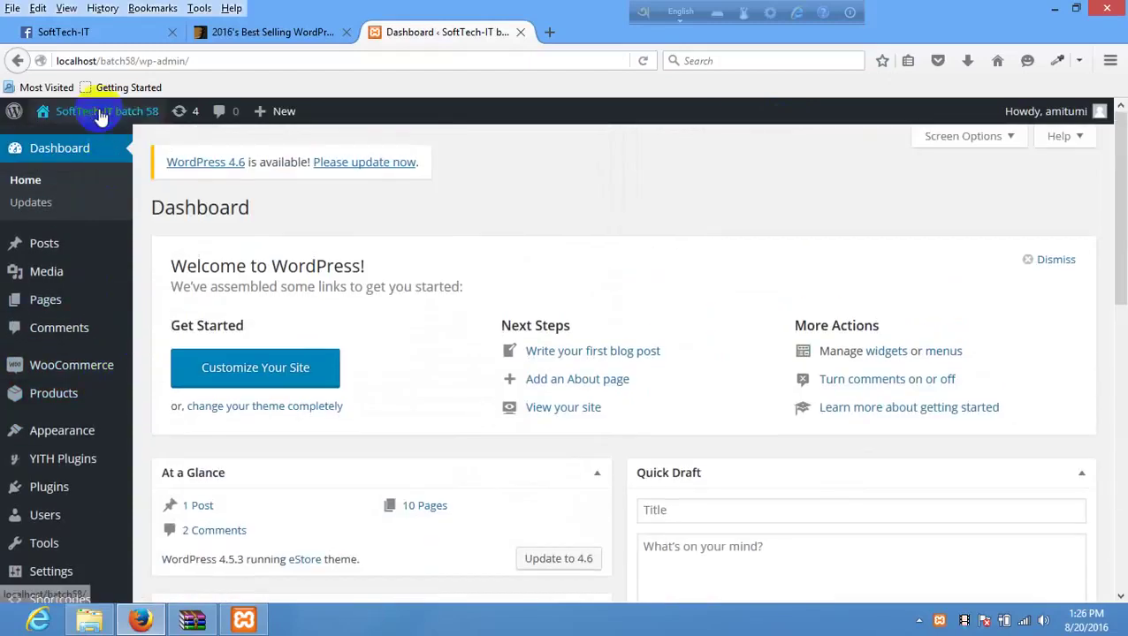
- Go to Installed Plugins, which lists 6 plugins including Akismet and Hello Dolly
left_click(89, 121)
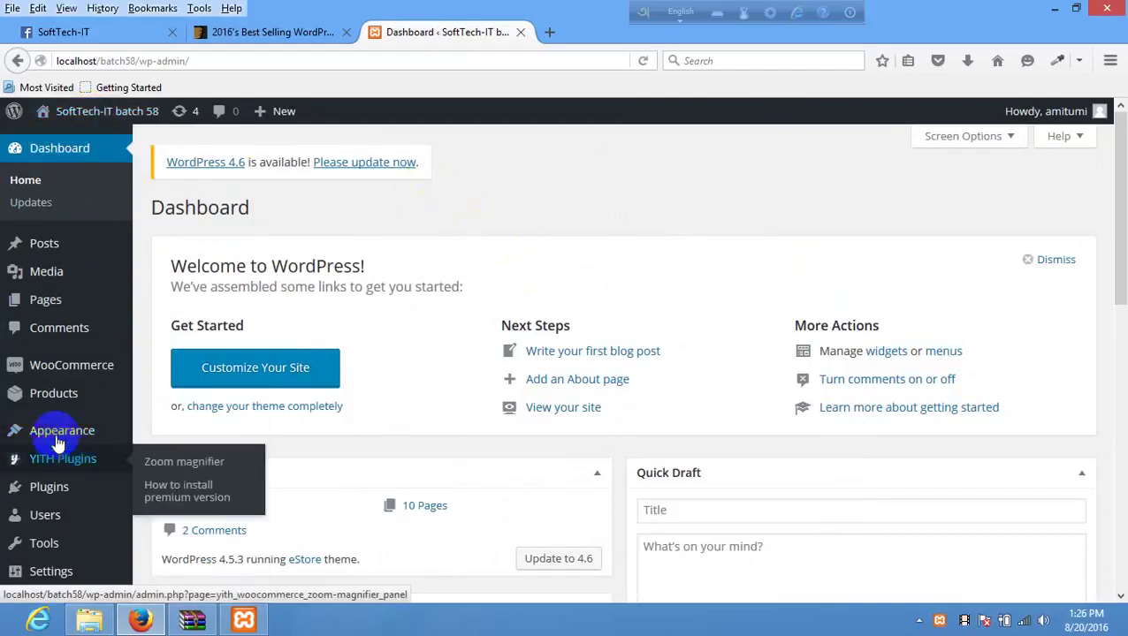
scroll(13, 463, "down", 2)
scroll(12, 462, "down", 3)
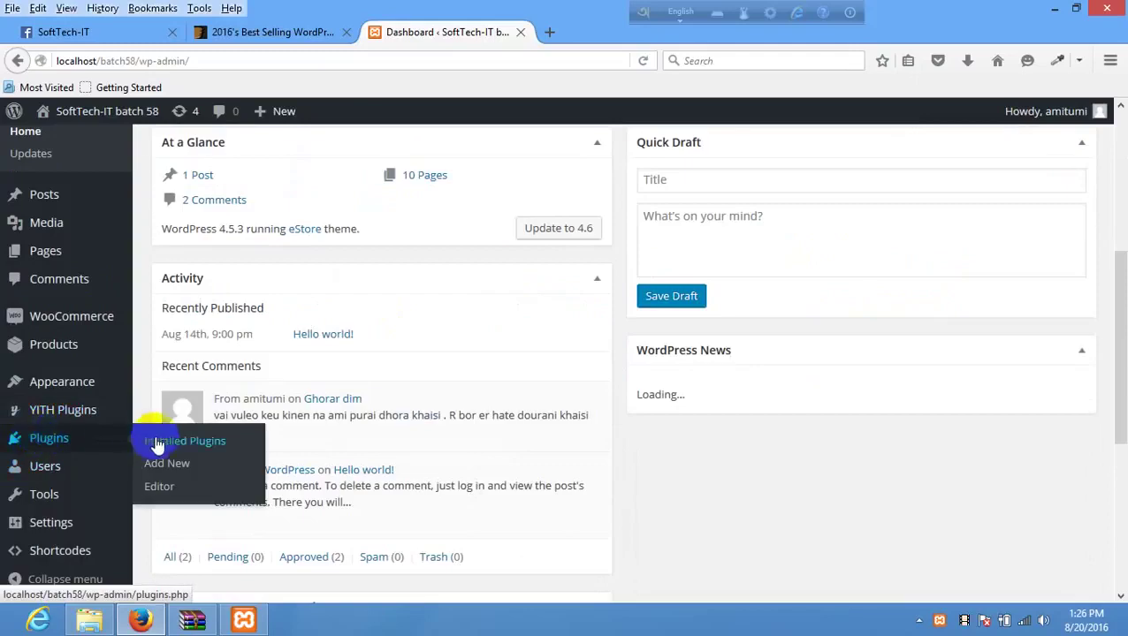
left_click(40, 437)
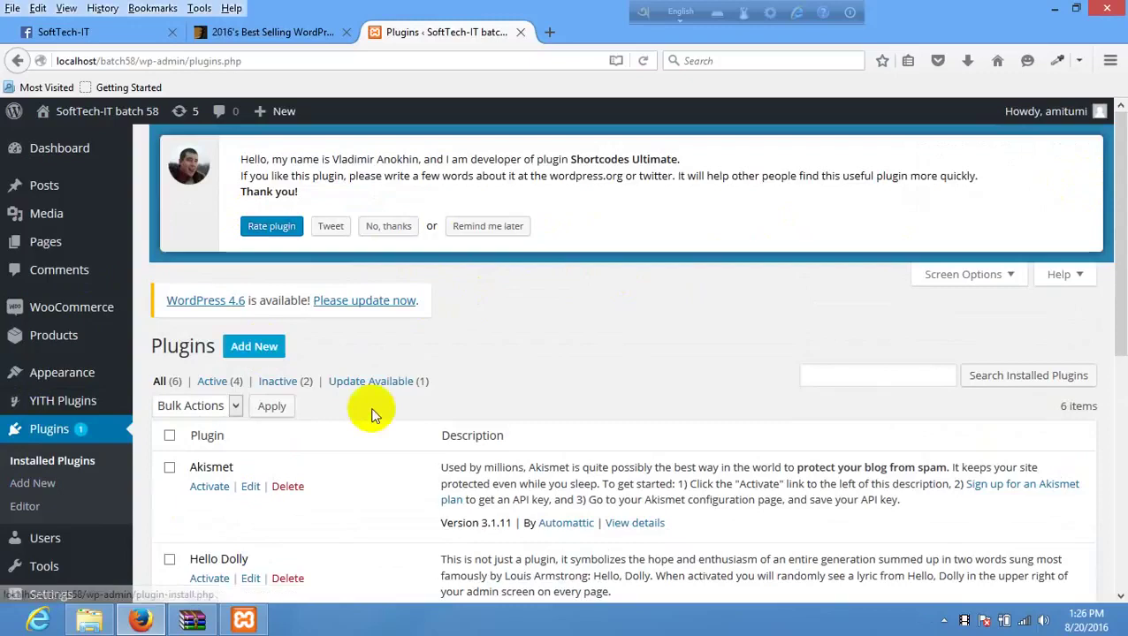
- Search Add Plugins for 'reset', listing 1,119 results including Reset WP and WordPress Reset
scroll(374, 405, "down", 3)
scroll(362, 380, "up", 3)
left_click(252, 352)
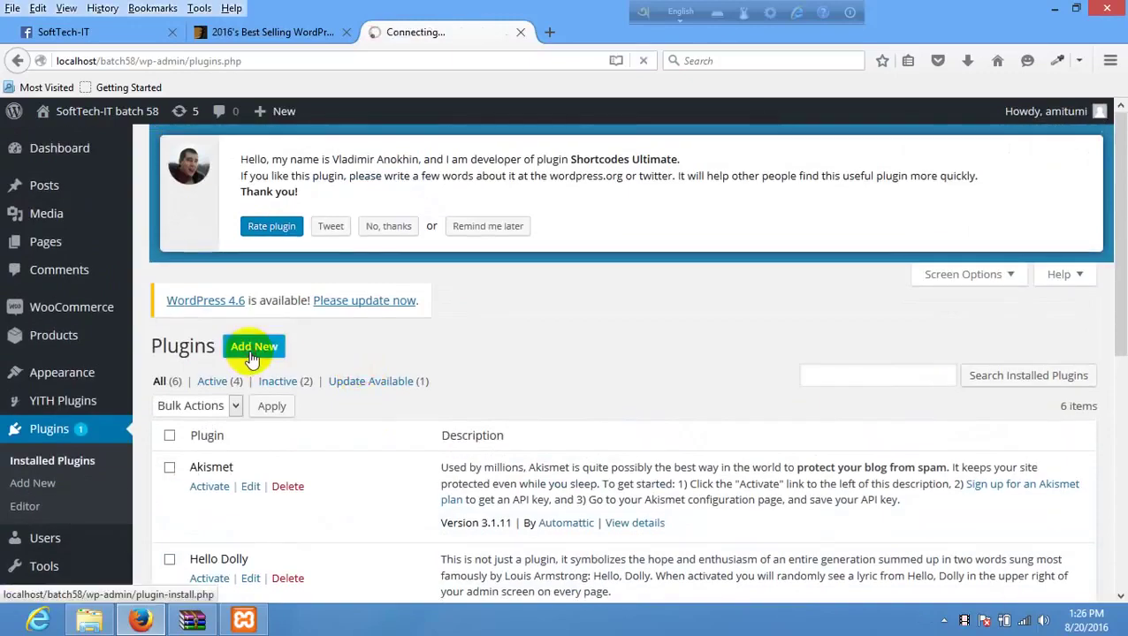
left_click(389, 226)
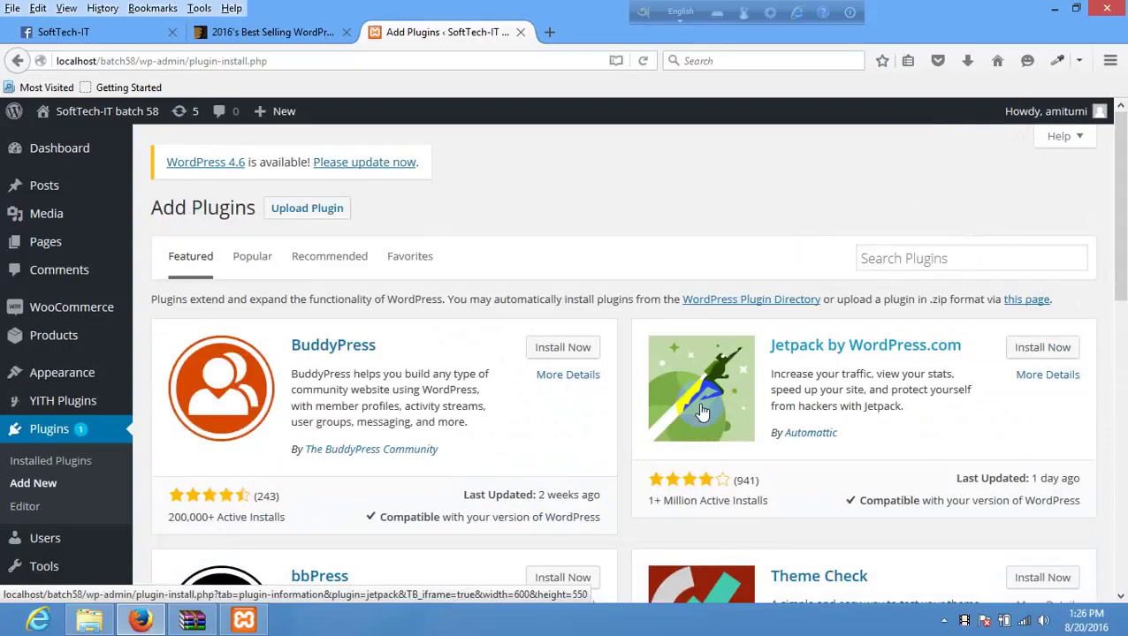
left_click(956, 259)
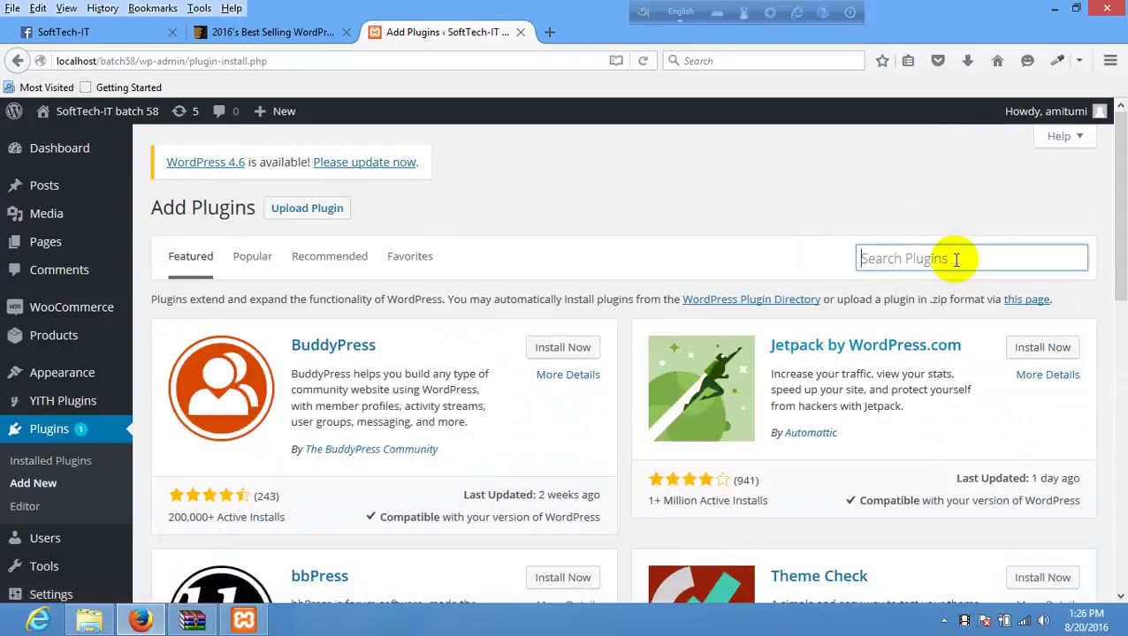
type("reset")
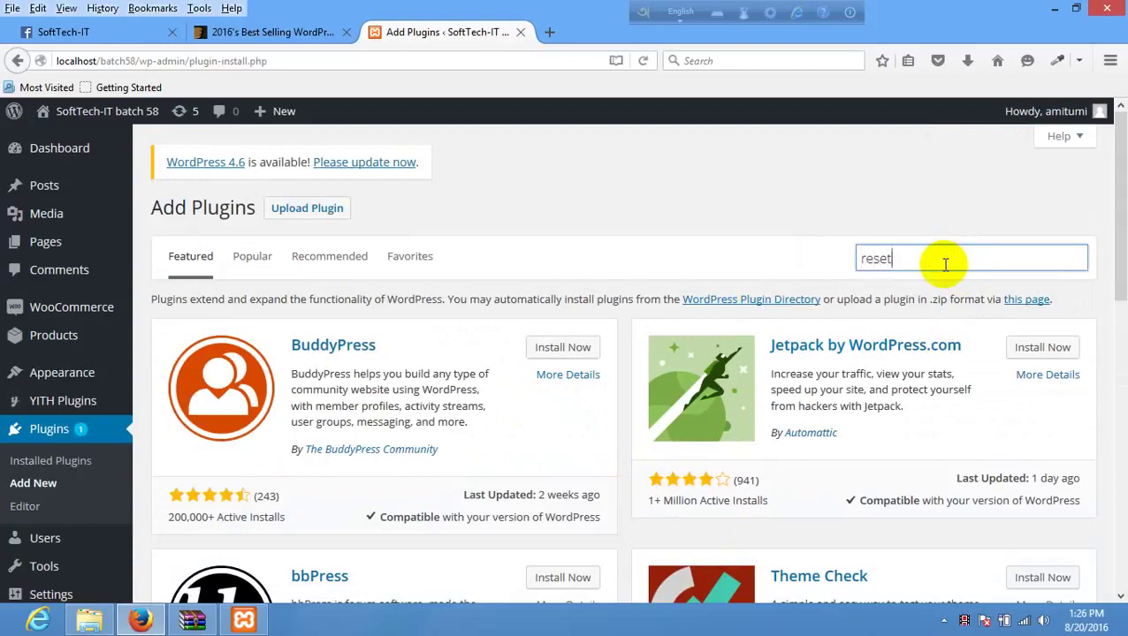
key("Return")
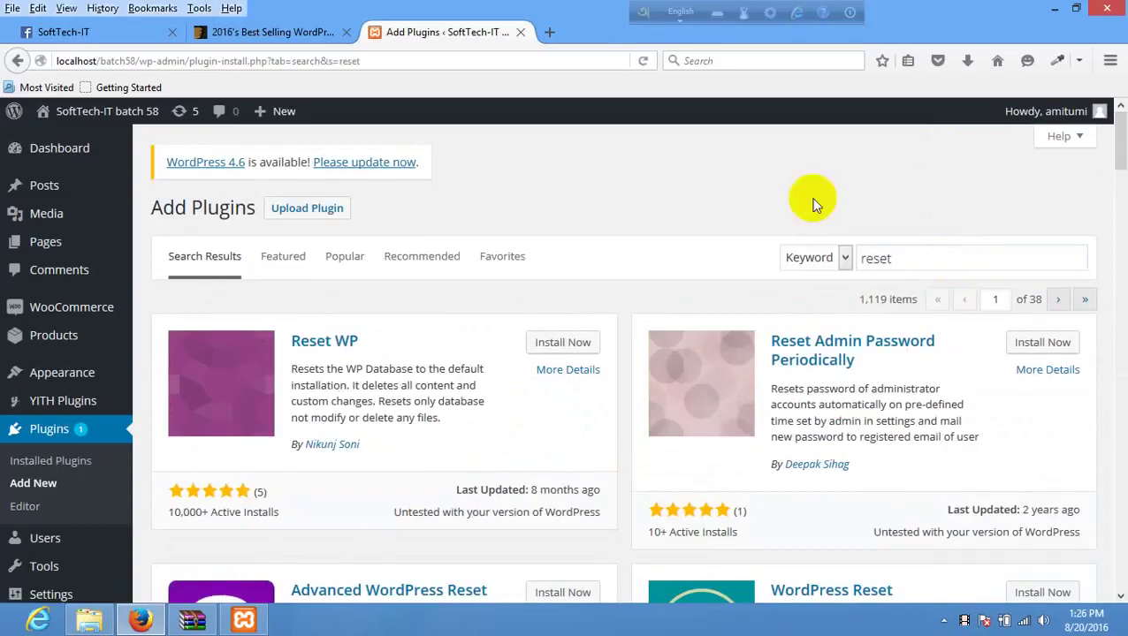
scroll(716, 276, "down", 2)
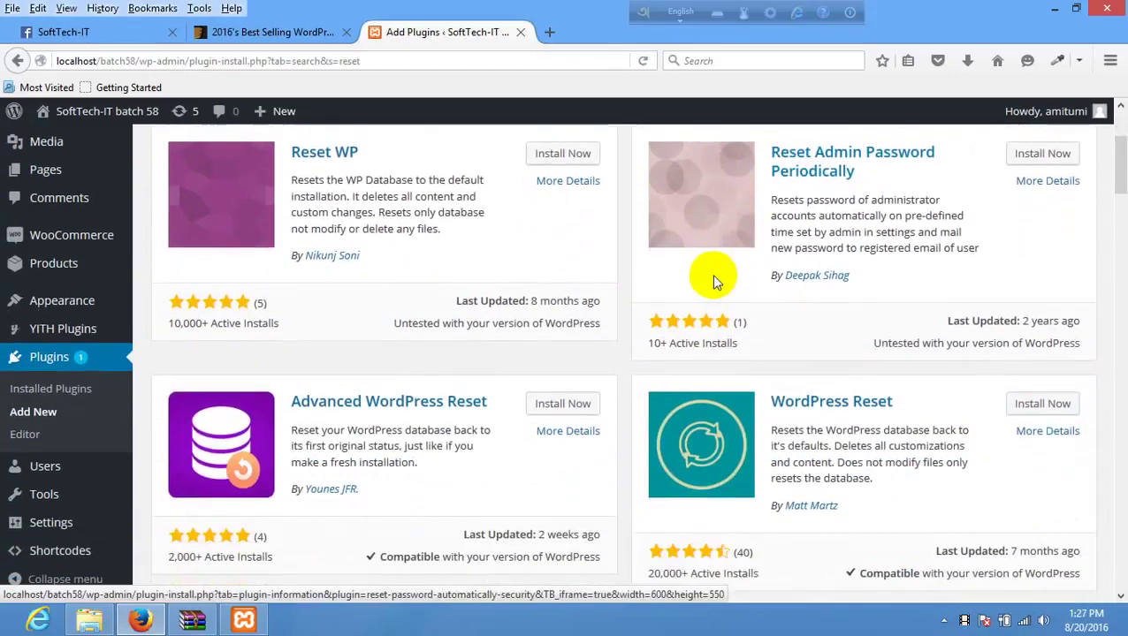
scroll(723, 270, "up", 1)
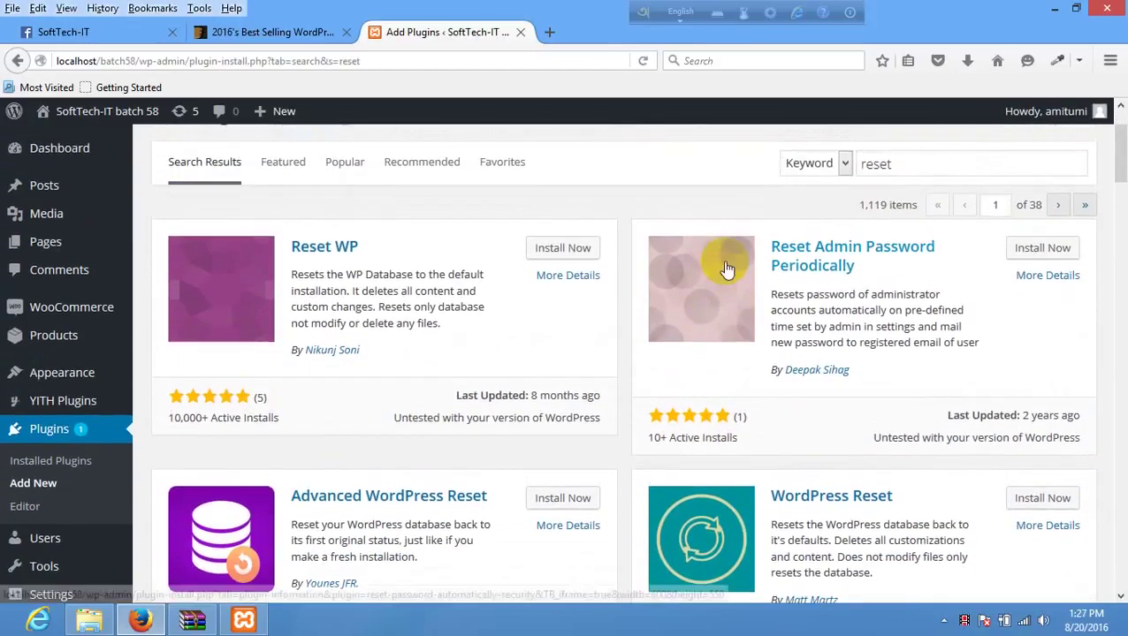
- Install Reset WP 1.0 and start activating it
left_click(571, 249)
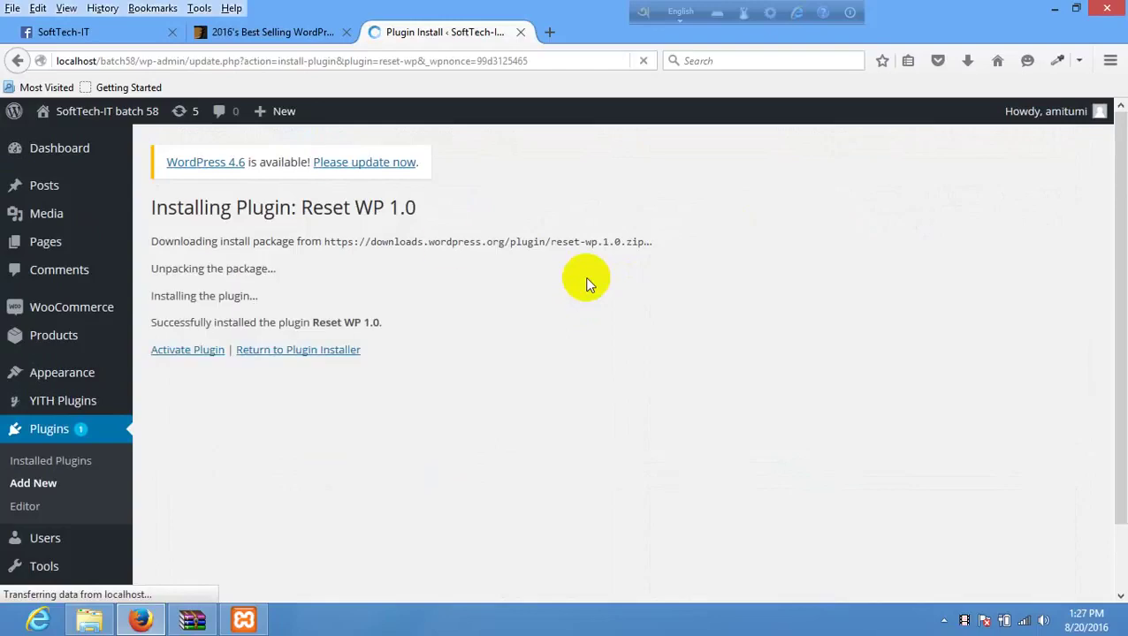
left_click(205, 355)
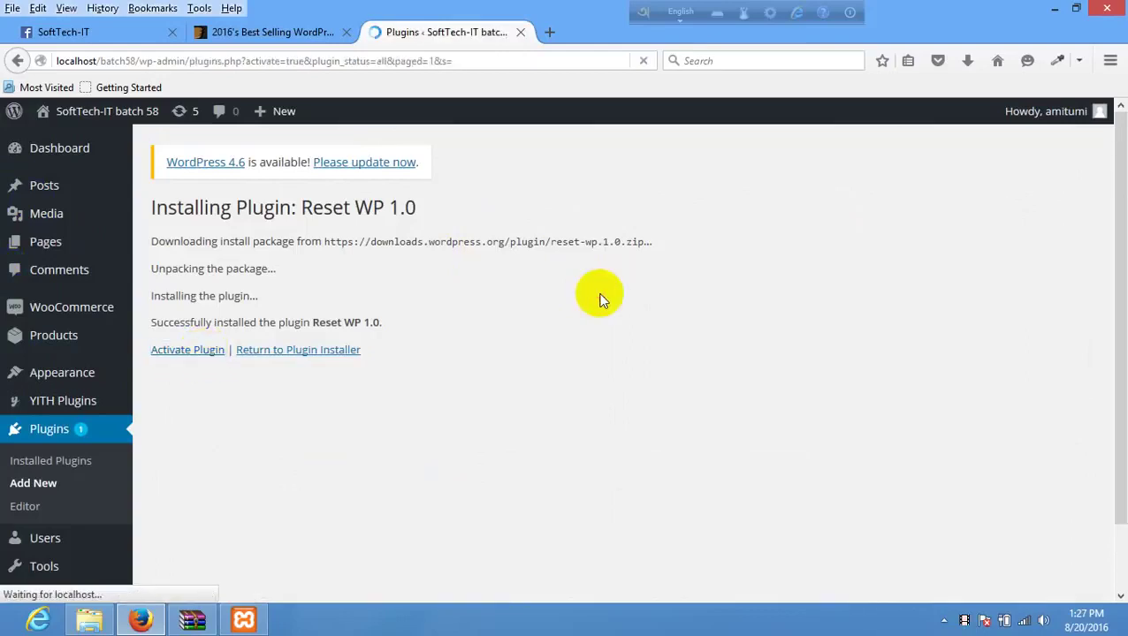
- Open the Reset WP tool page under Tools
scroll(90, 208, "down", 5)
scroll(53, 230, "up", 2)
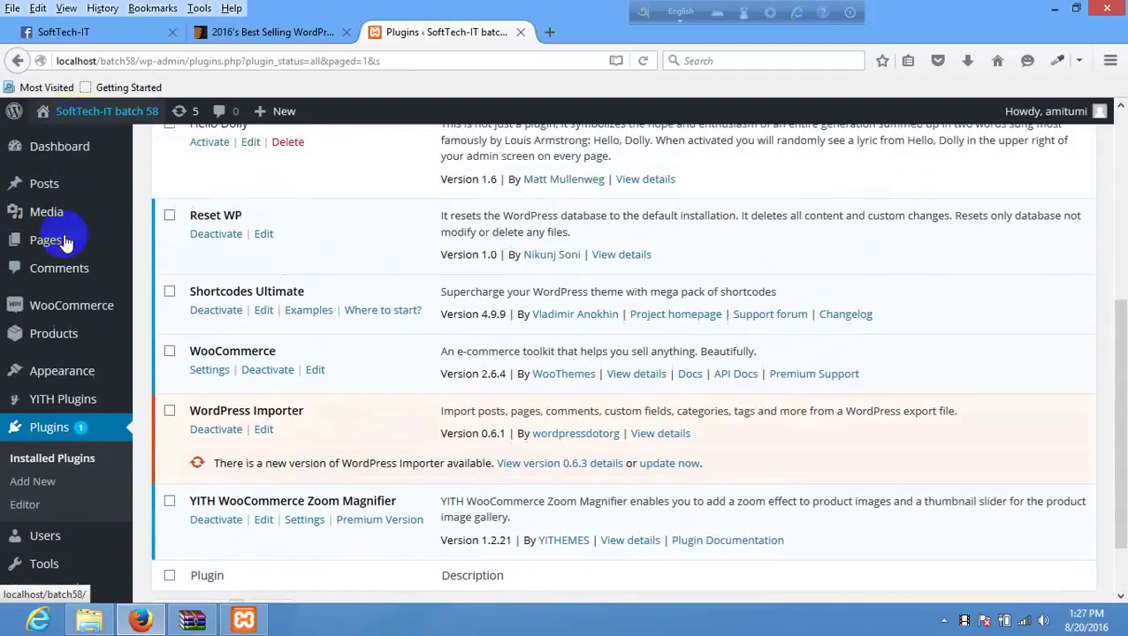
scroll(39, 500, "down", 2)
mouse_move(50, 493)
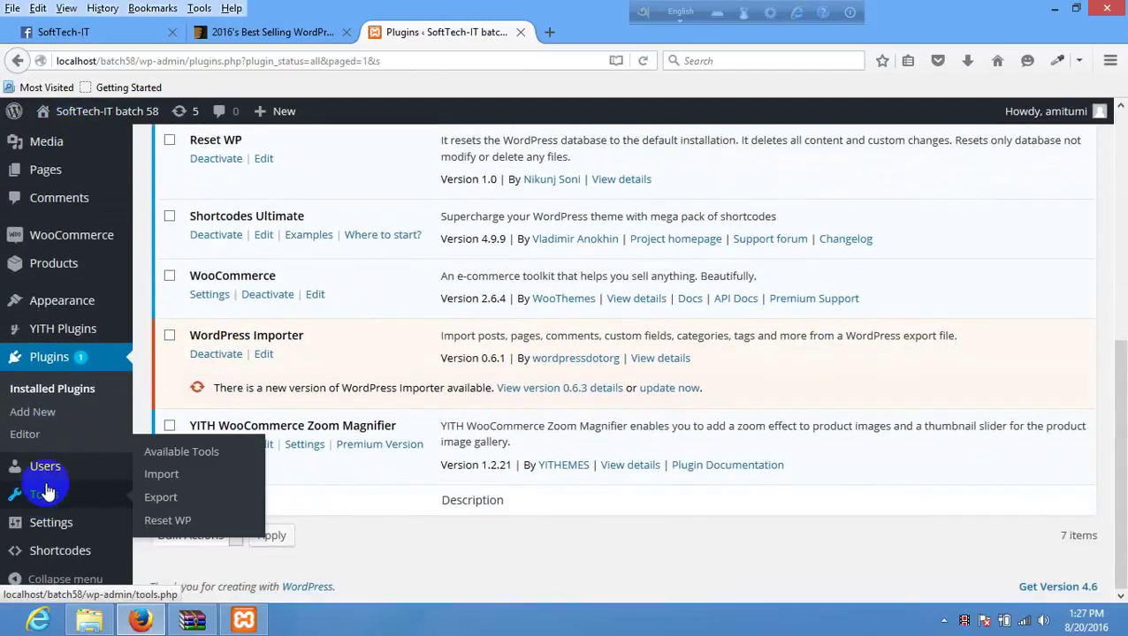
left_click(174, 521)
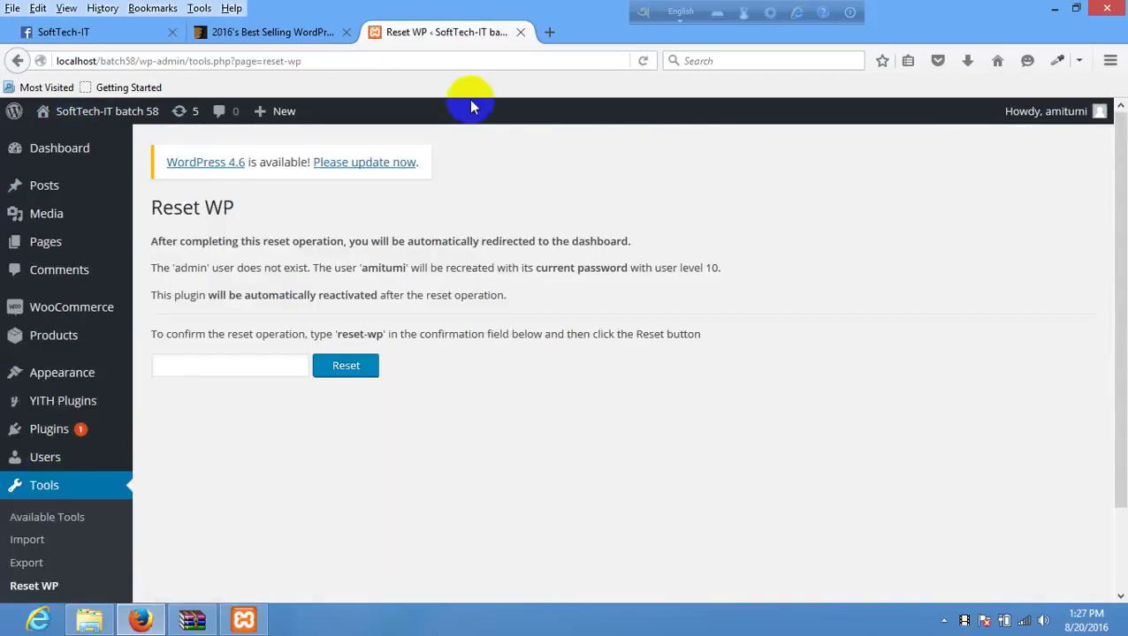
- Confirm with 'reset-wp' and reset the WordPress database to a fresh installation
left_click(259, 365)
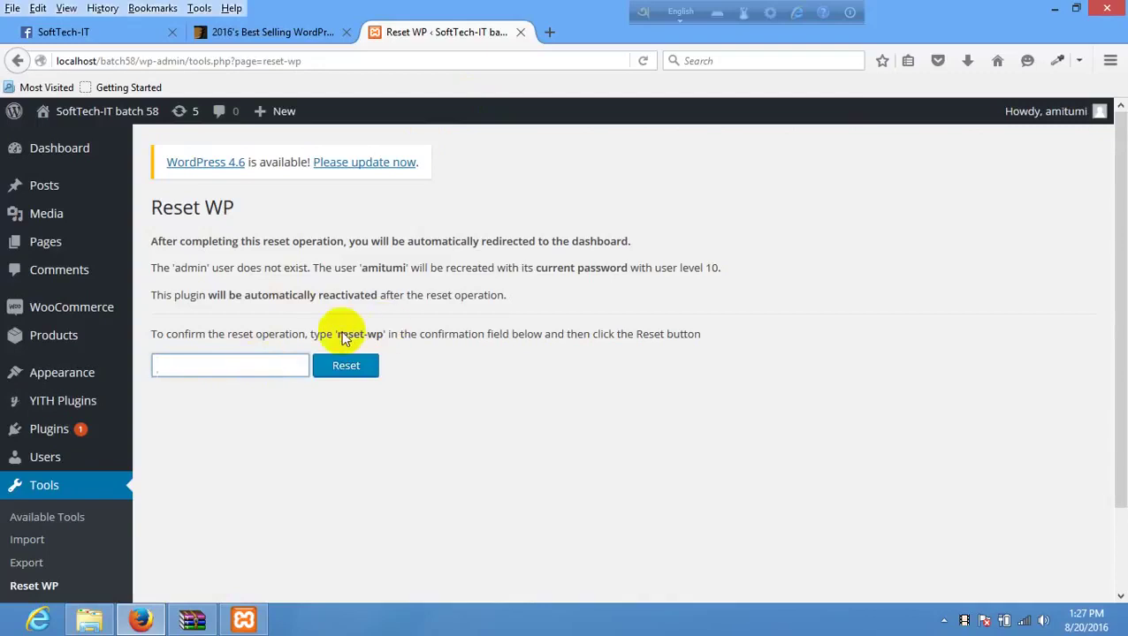
left_click(367, 341)
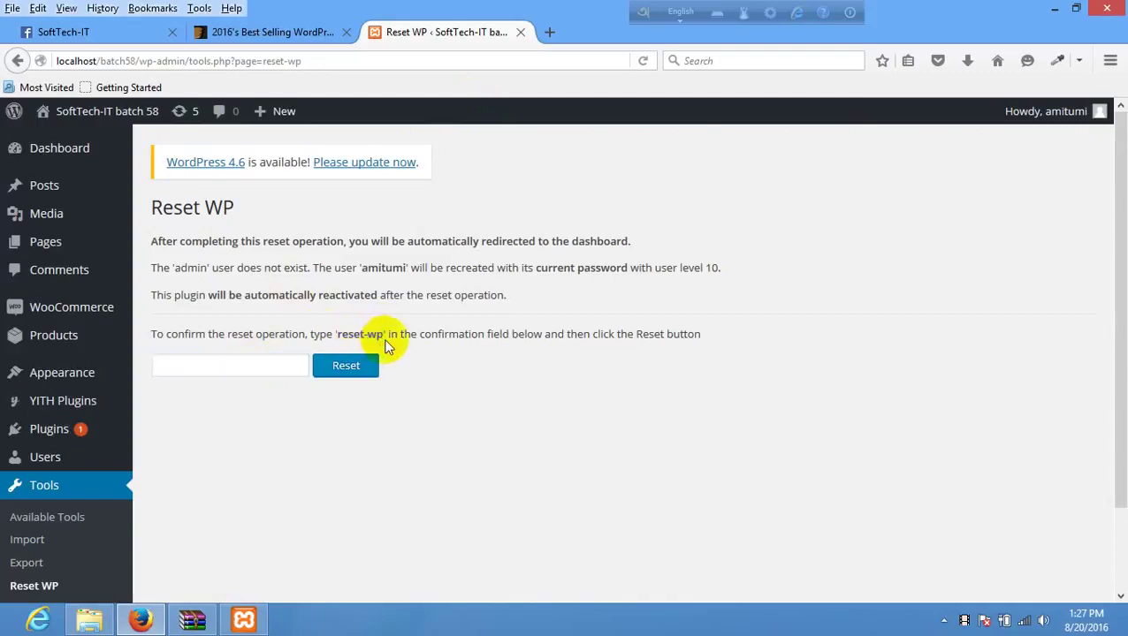
mouse_move(382, 336)
left_mouse_down()
mouse_move(339, 334)
mouse_move(344, 345)
mouse_move(255, 371)
left_mouse_up()
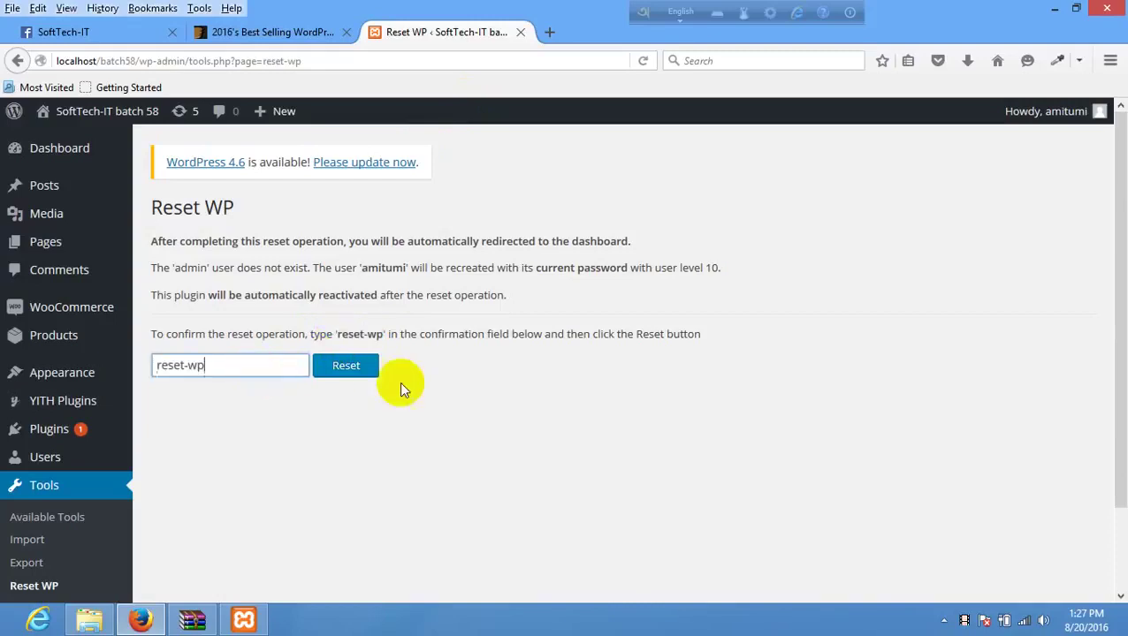
left_click(345, 366)
left_click(589, 370)
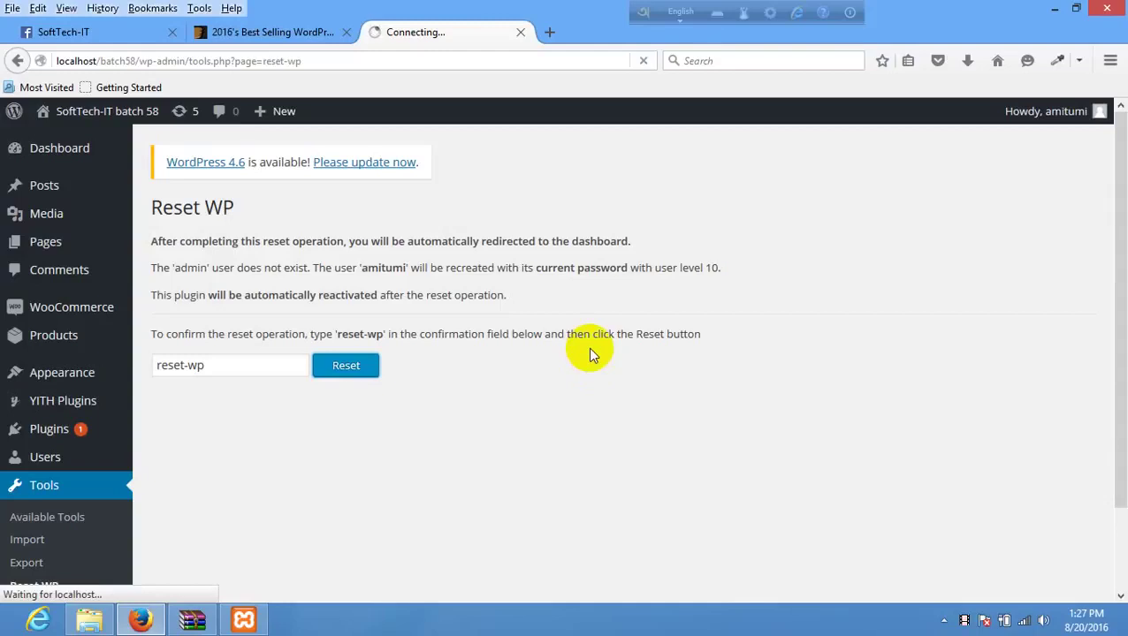
- Glance at the ThemeForest tab, then return to the loading Reset WP page
left_click(500, 61)
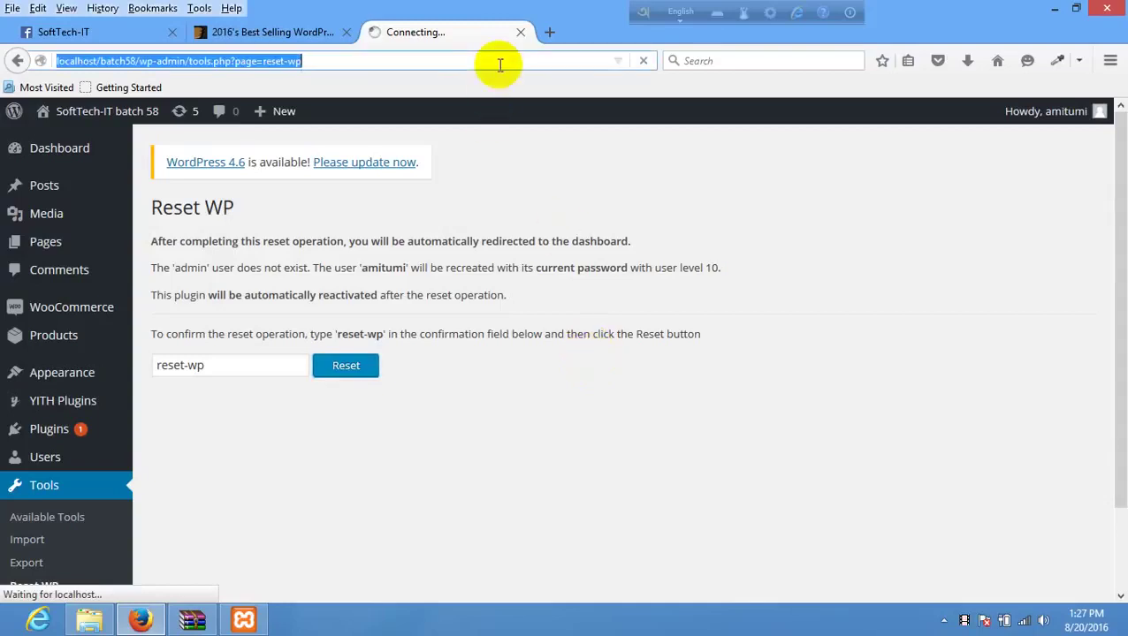
left_click(300, 33)
left_click(433, 33)
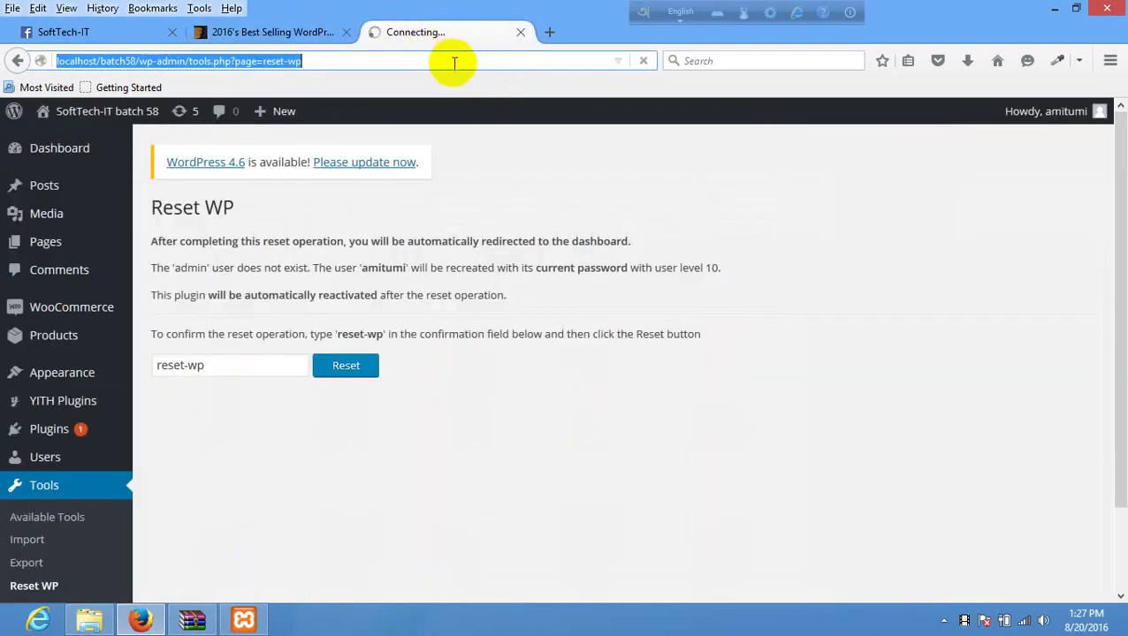
left_click(156, 624)
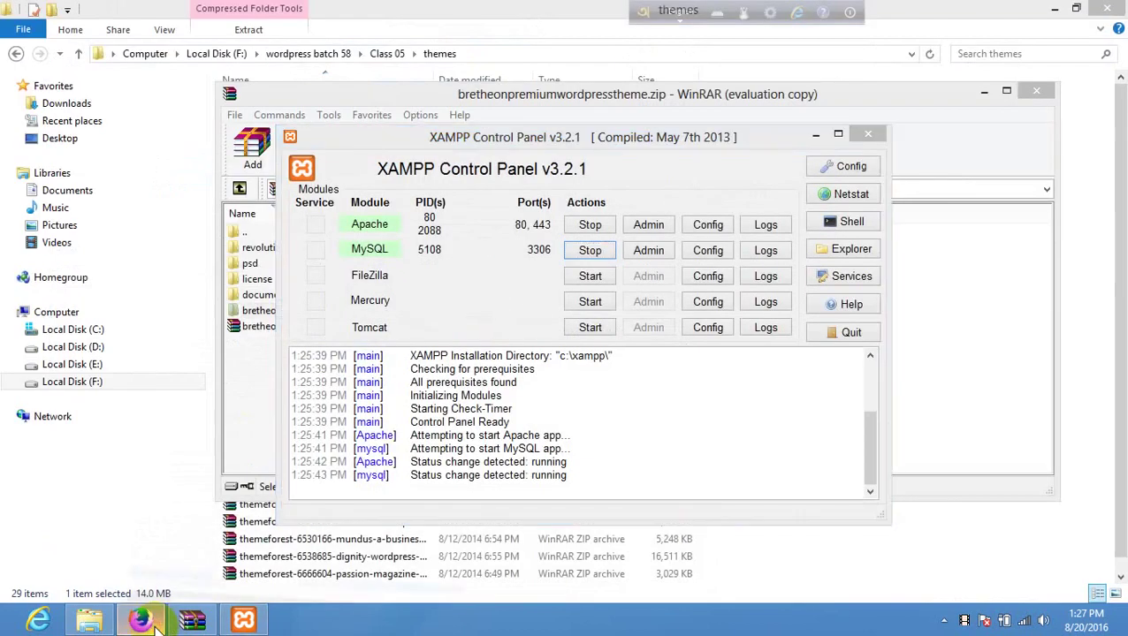
- Check the theme archive window, then minimize Firefox
left_click(152, 623)
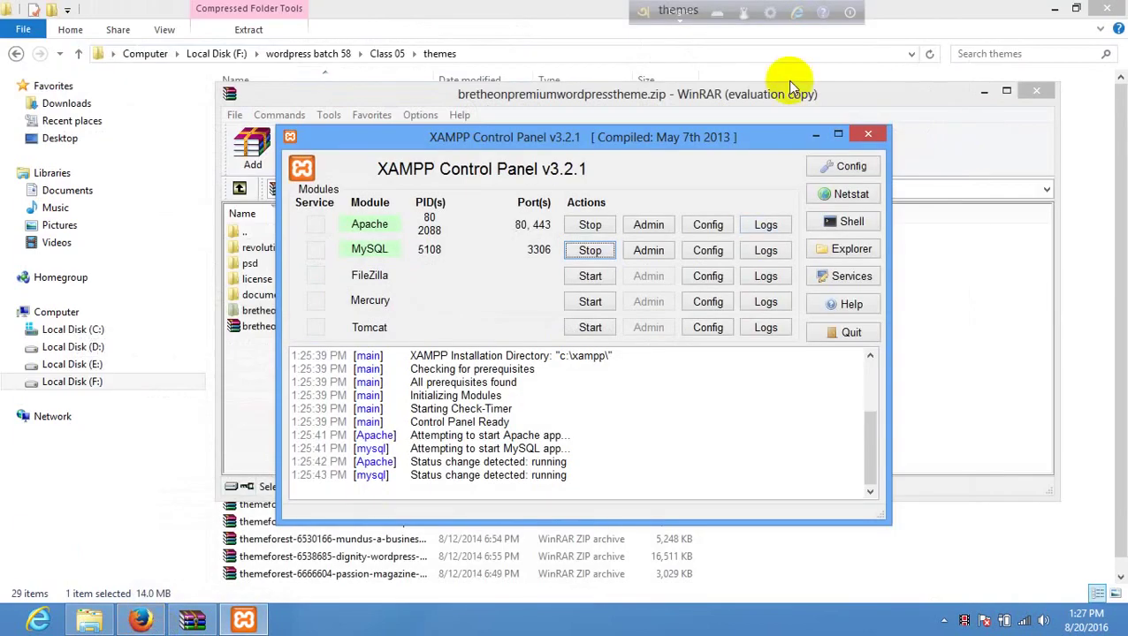
left_click(792, 93)
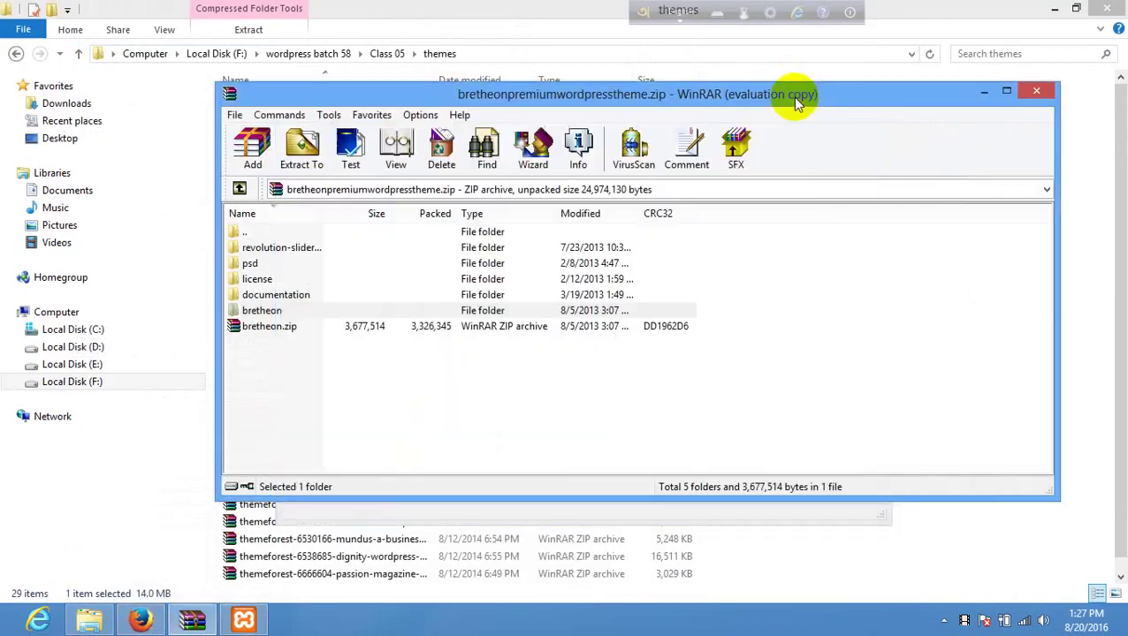
left_click(155, 619)
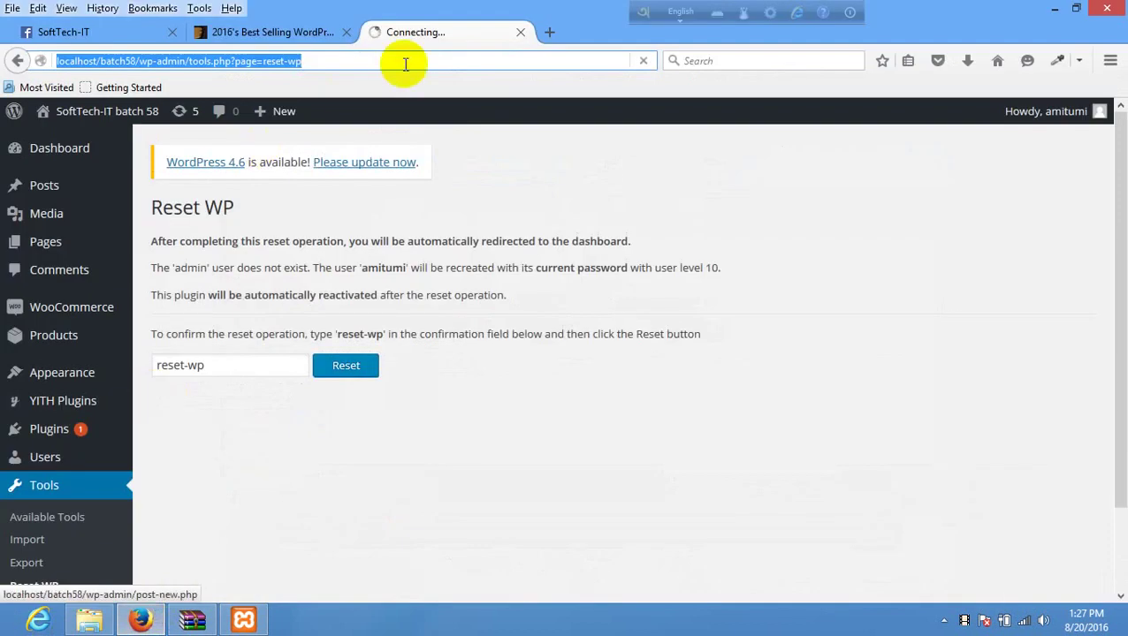
left_click(1060, 7)
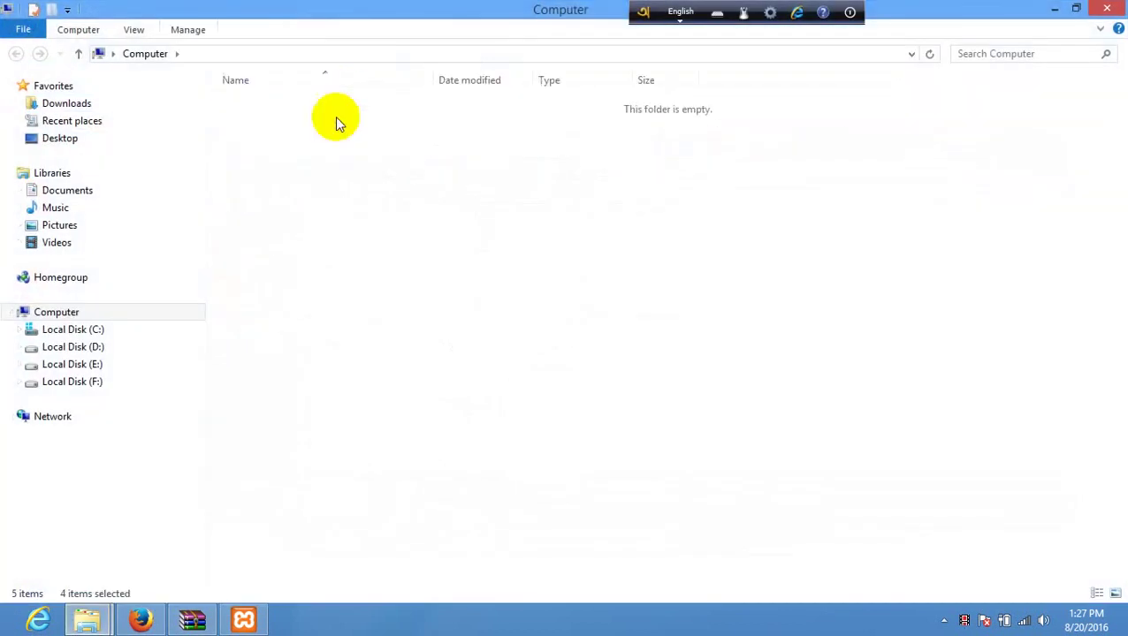
- Navigate Explorer to C:\xampp\htdocs\batch58\wp-content\themes
left_click(252, 158)
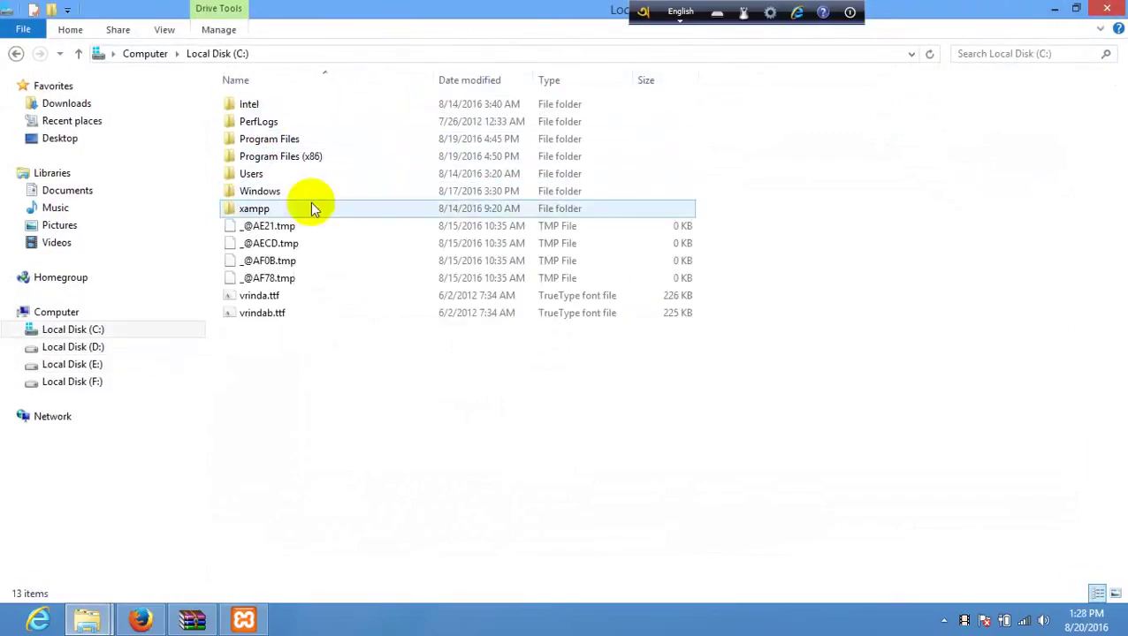
double_click(309, 205)
left_click(269, 195)
double_click(269, 195)
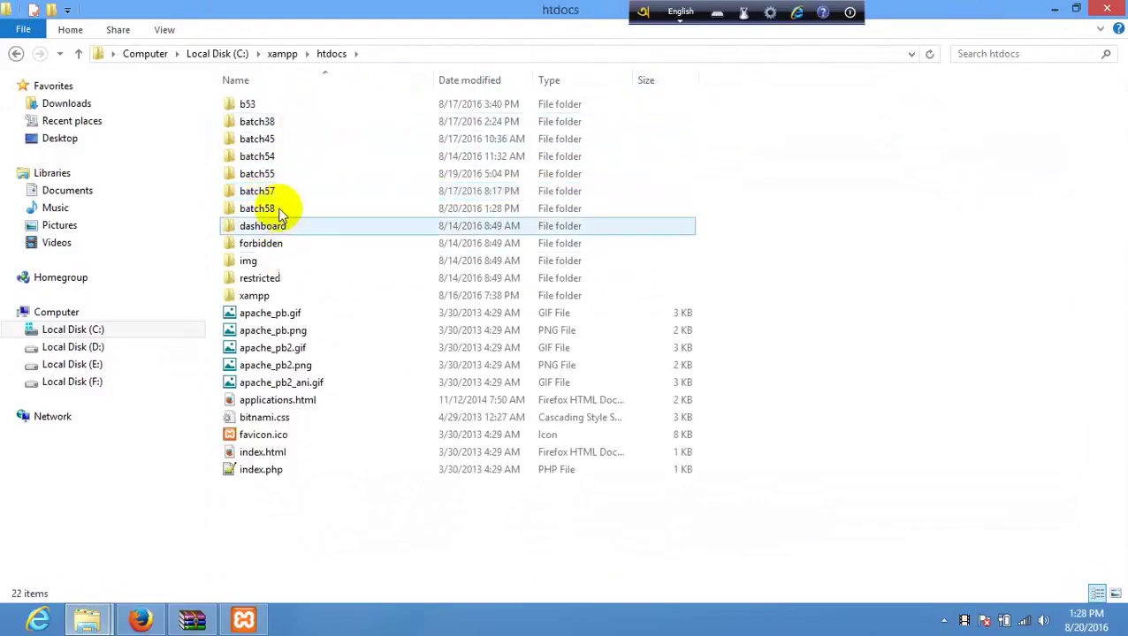
double_click(276, 208)
left_click(277, 122)
double_click(277, 122)
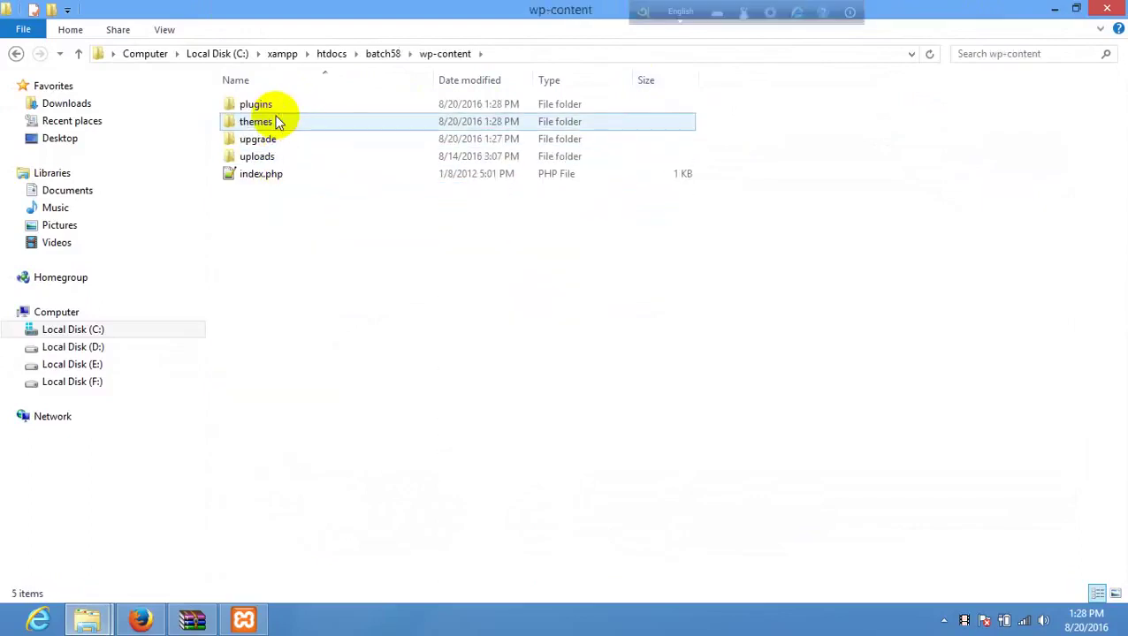
double_click(277, 121)
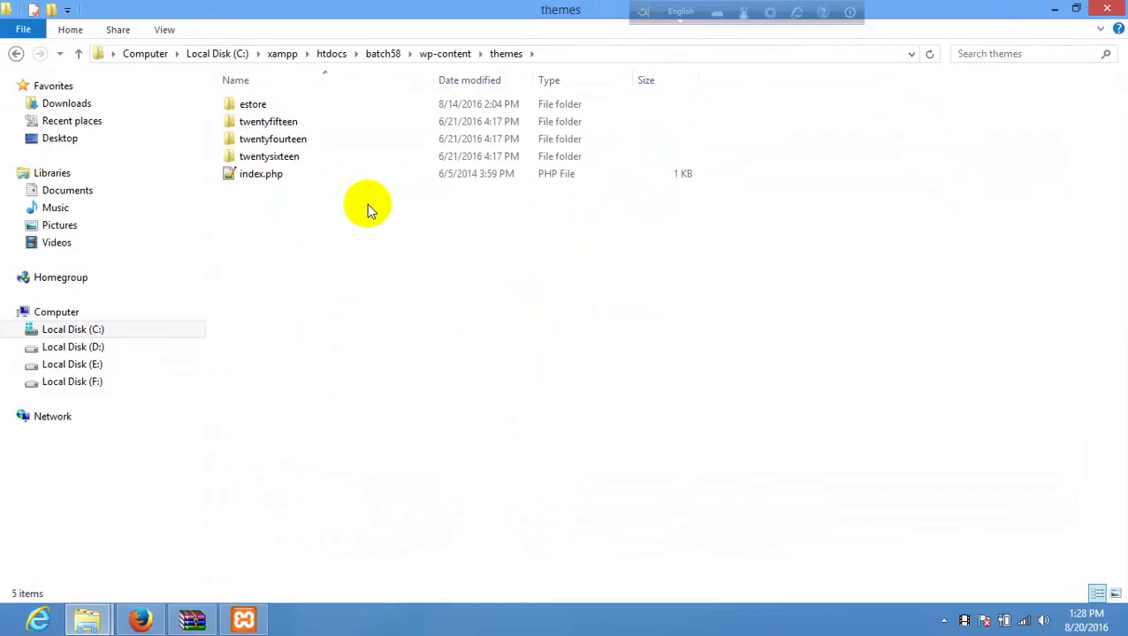
left_click(141, 619)
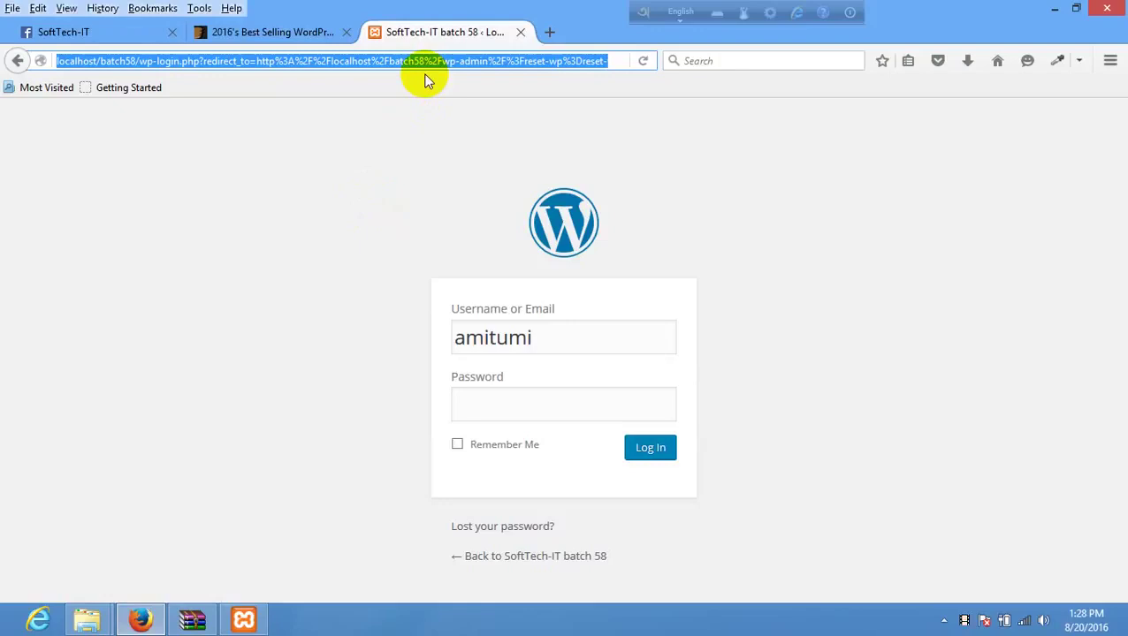
- Drag the bretheon folder from the WinRAR archive root into batch58's wp-content\themes folder
left_click(87, 618)
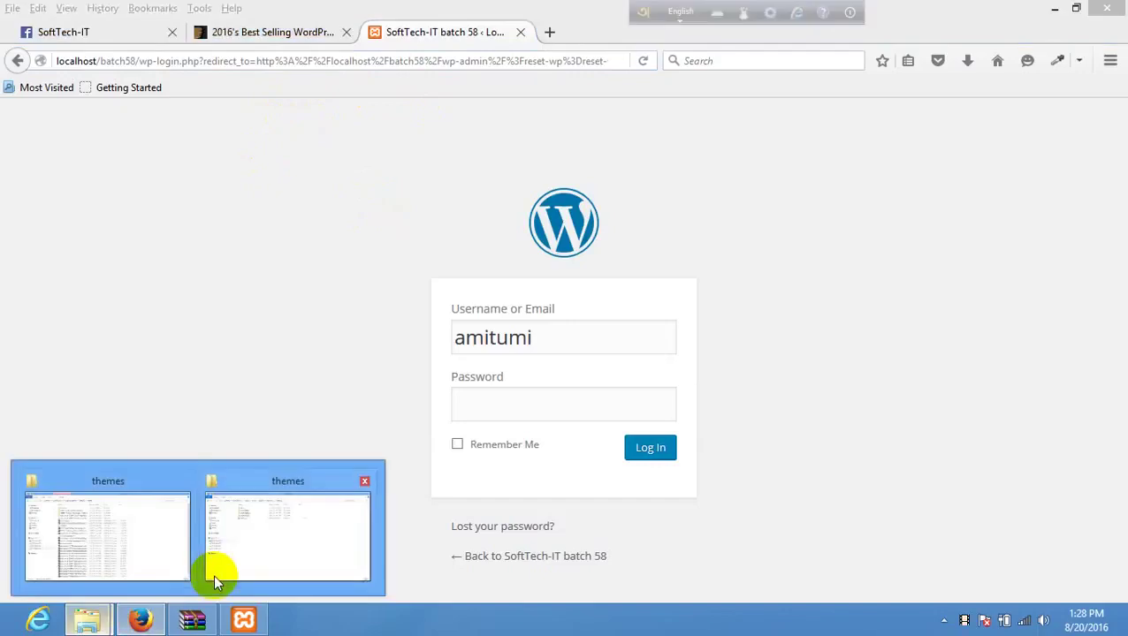
left_click(252, 546)
left_click(192, 619)
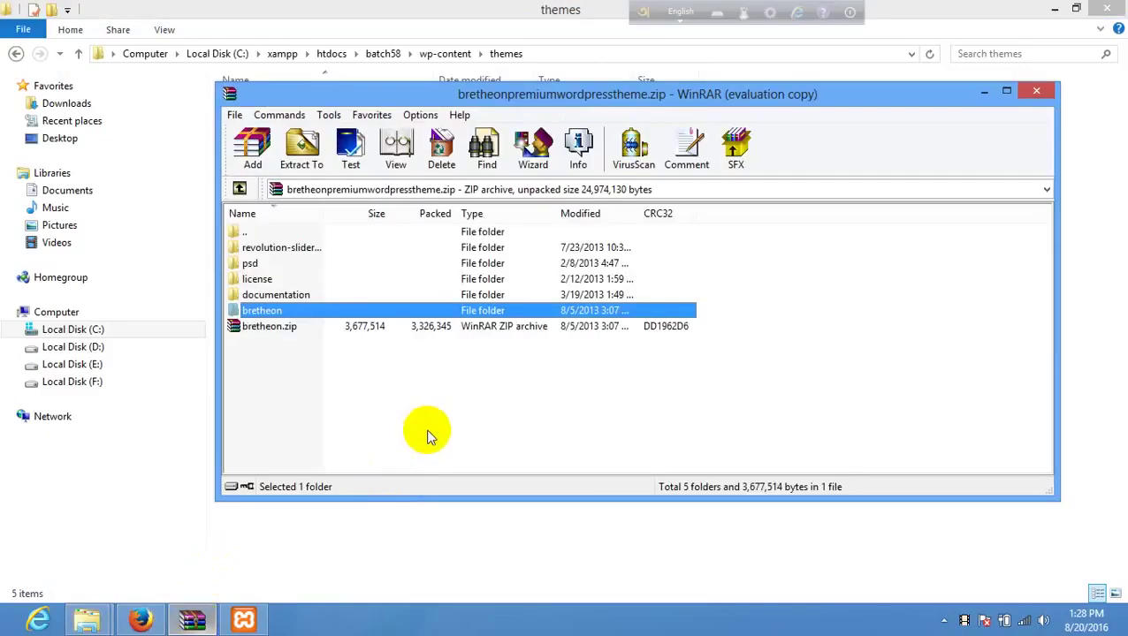
double_click(281, 311)
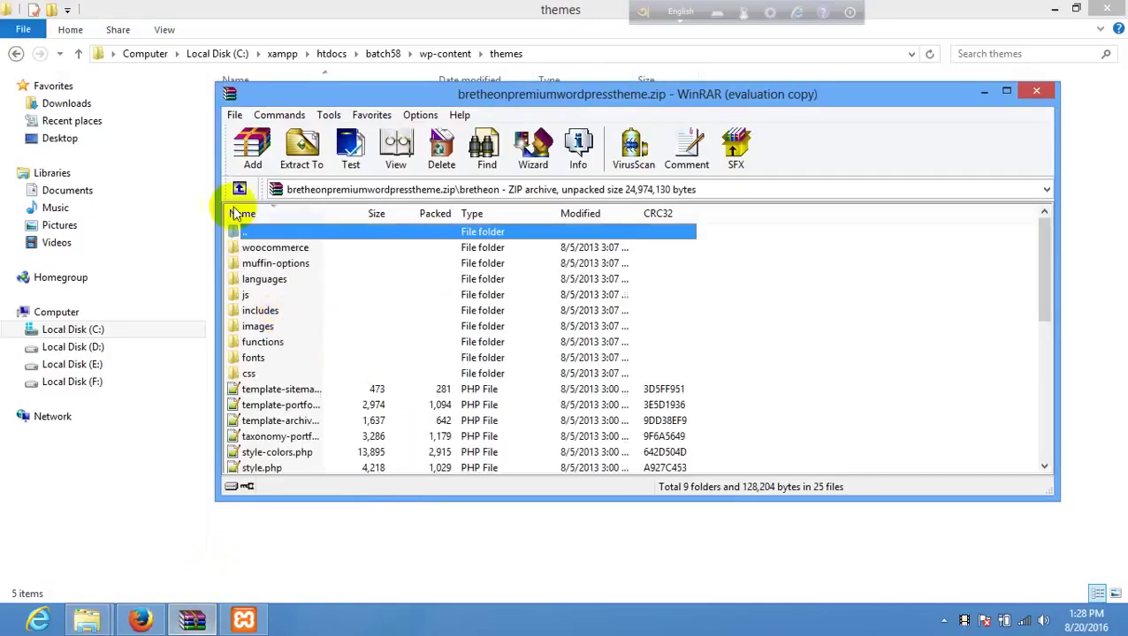
left_click(239, 188)
left_click_drag(257, 313, 395, 559)
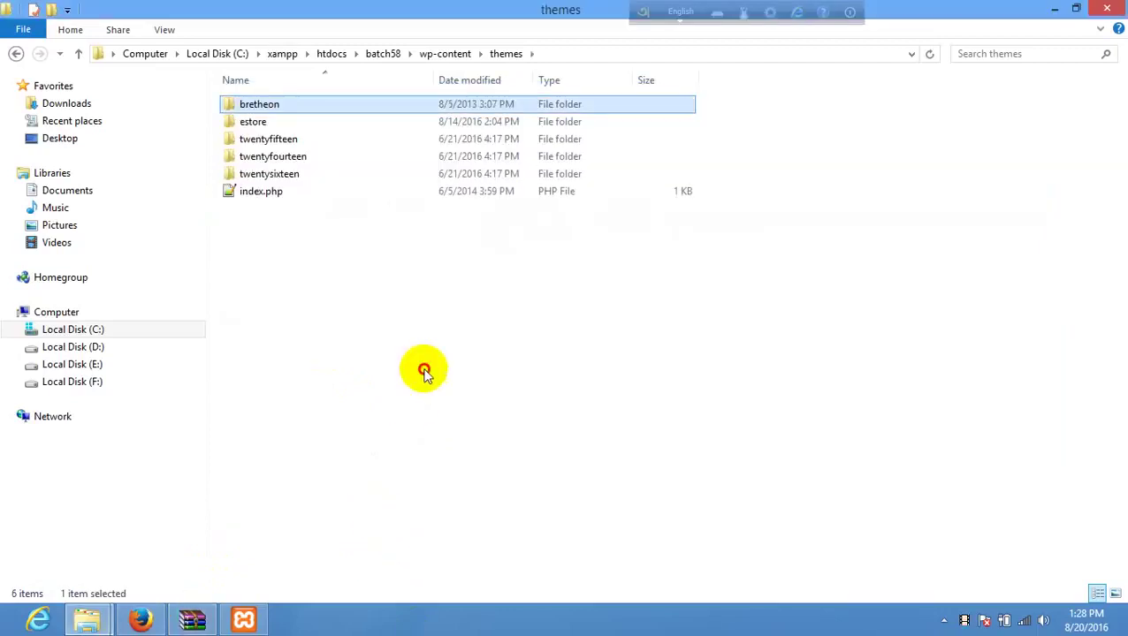
left_click(140, 619)
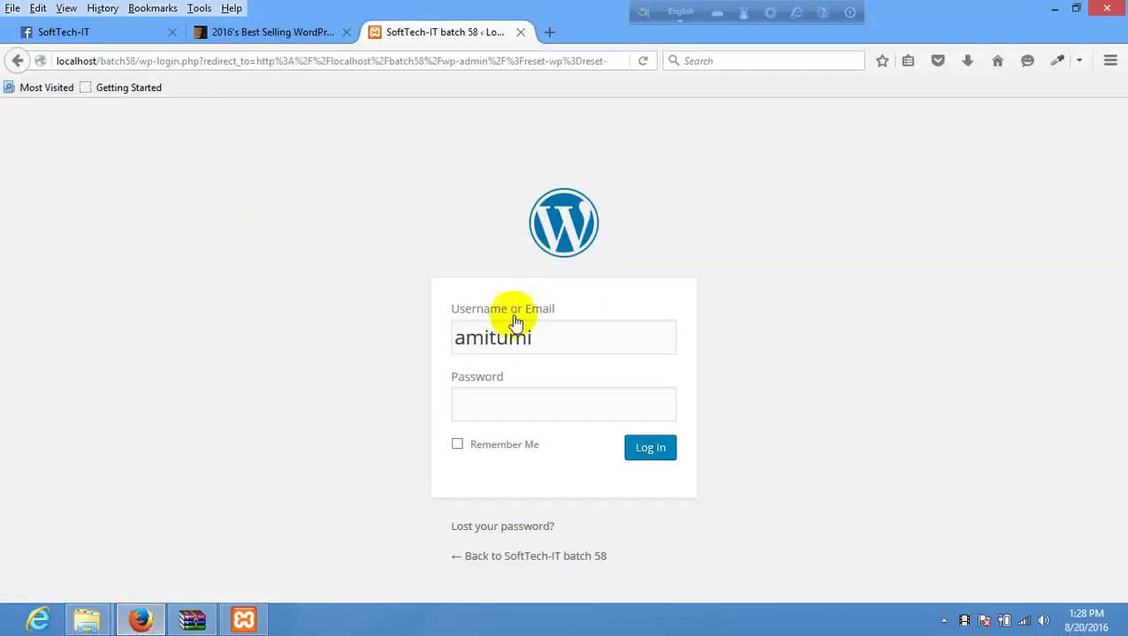
- Log in to the batch58 admin and reach Appearance > Themes, where Bretheon is listed
double_click(558, 346)
key("Tab")
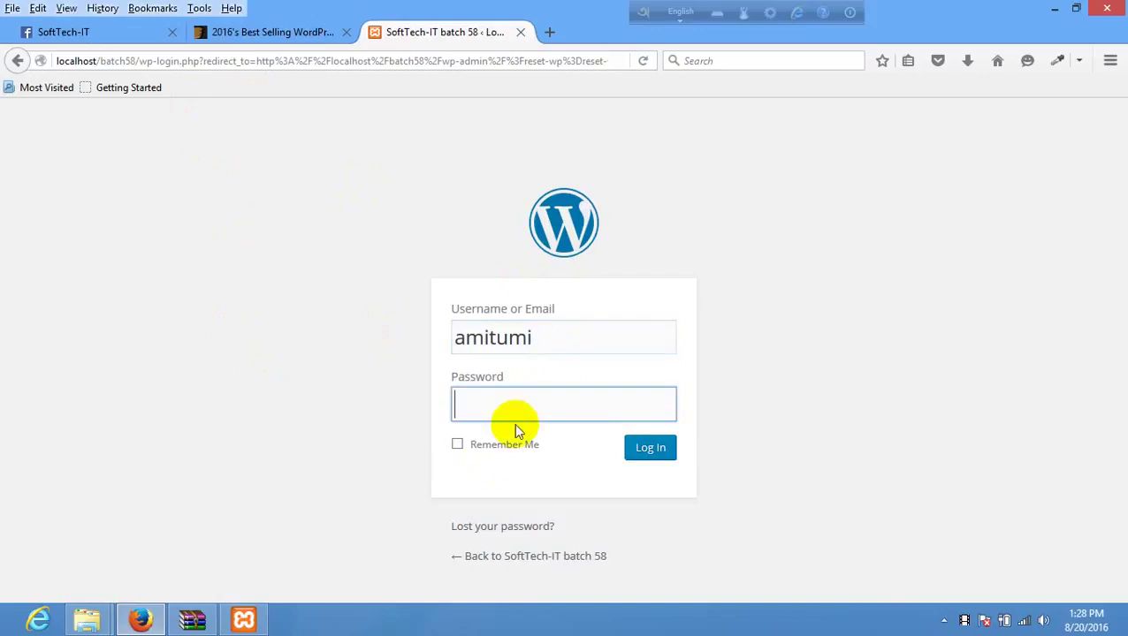
left_click(629, 449)
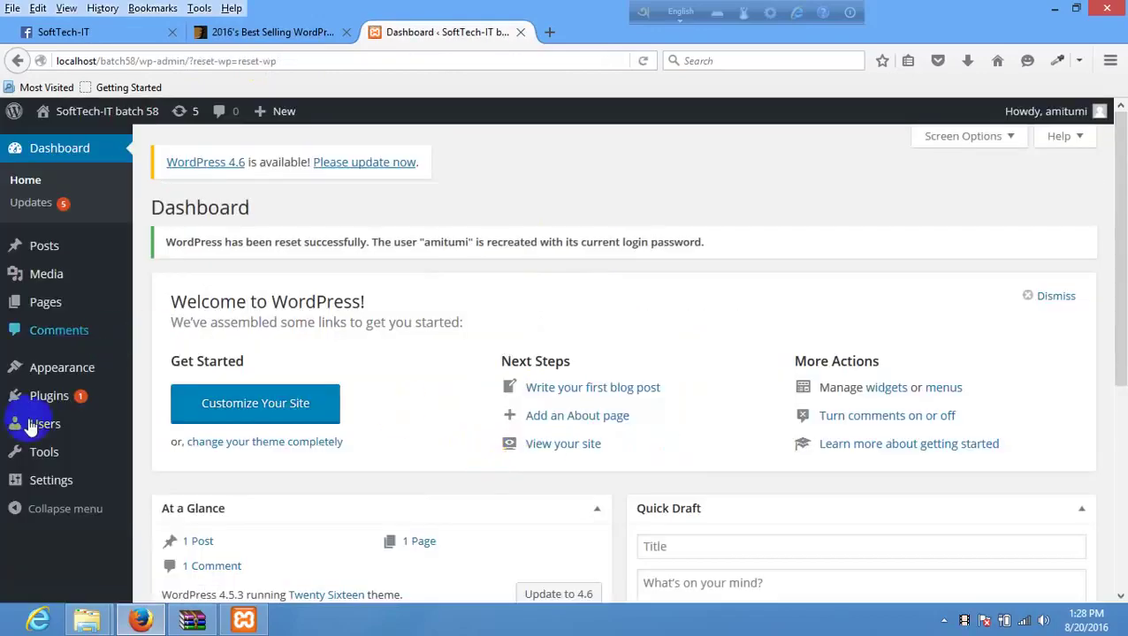
mouse_move(75, 367)
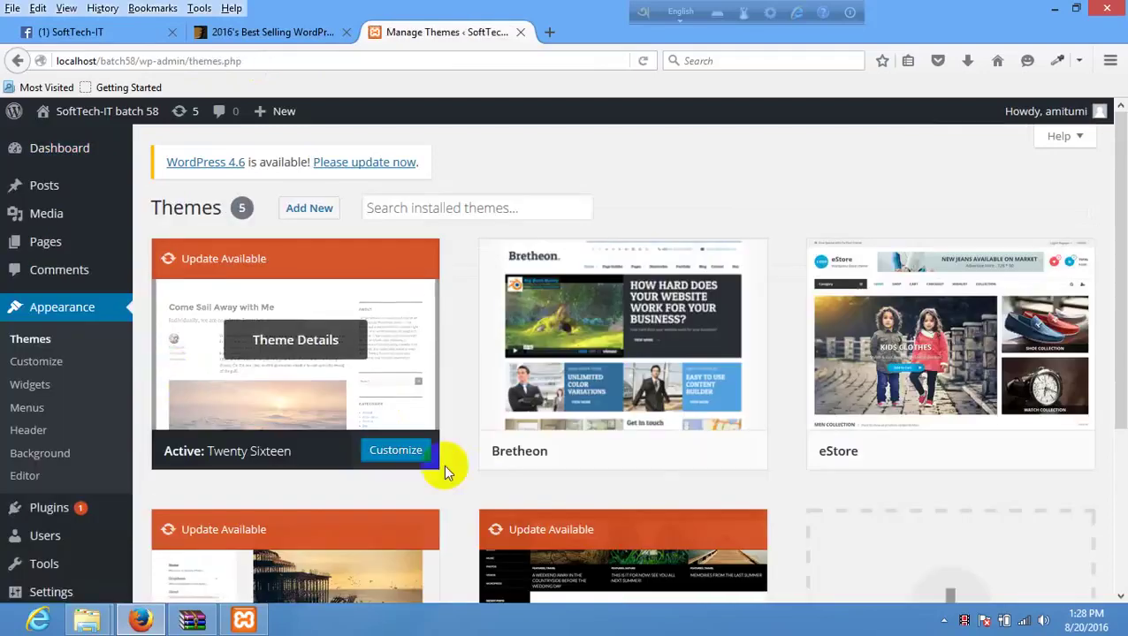
mouse_move(587, 398)
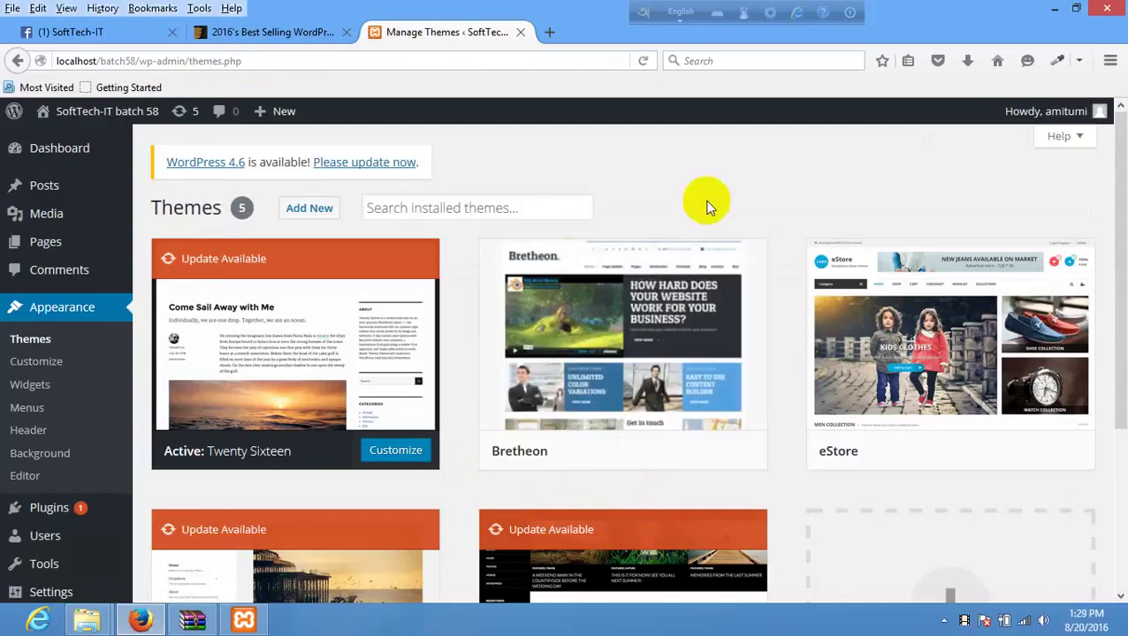
- In a new tab, search the web for 'brethon theme'
left_click(557, 33)
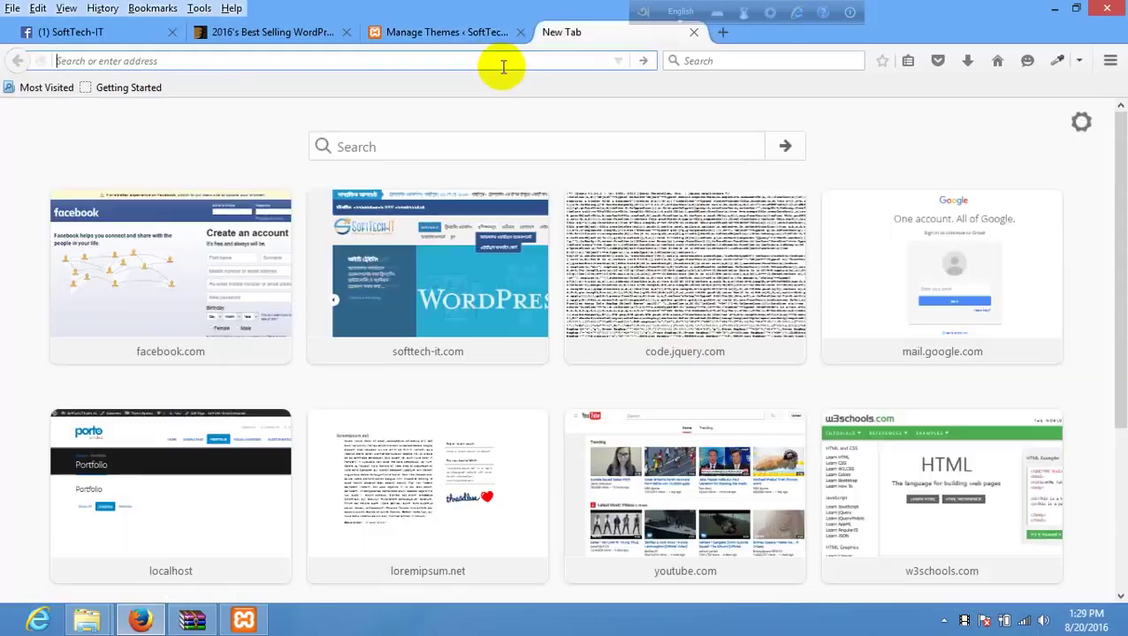
left_click(323, 33)
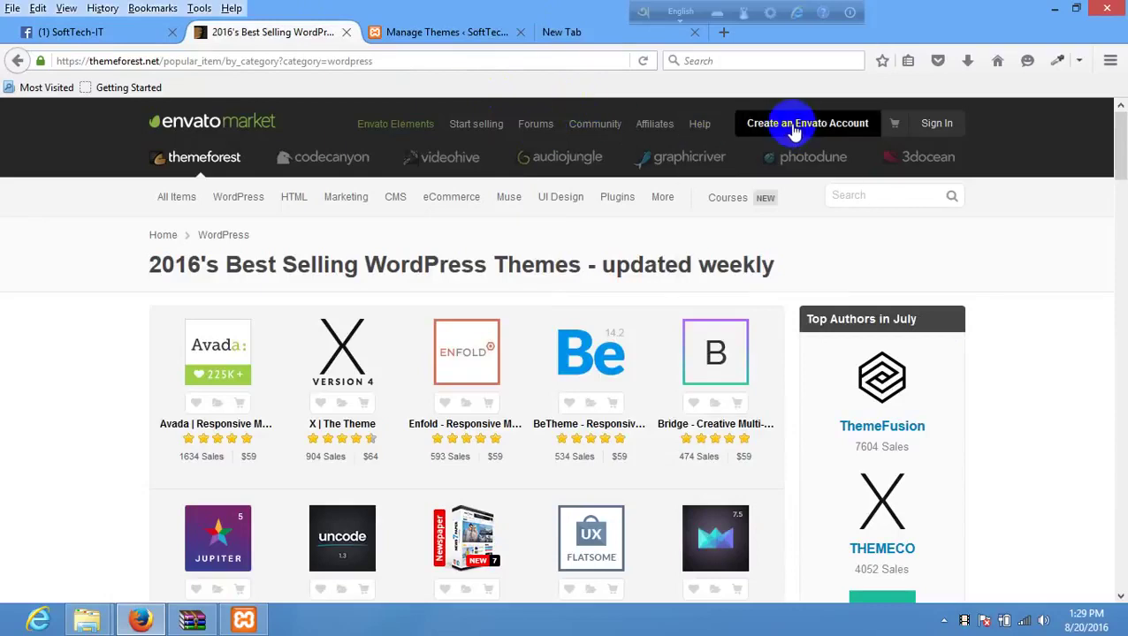
left_click(566, 34)
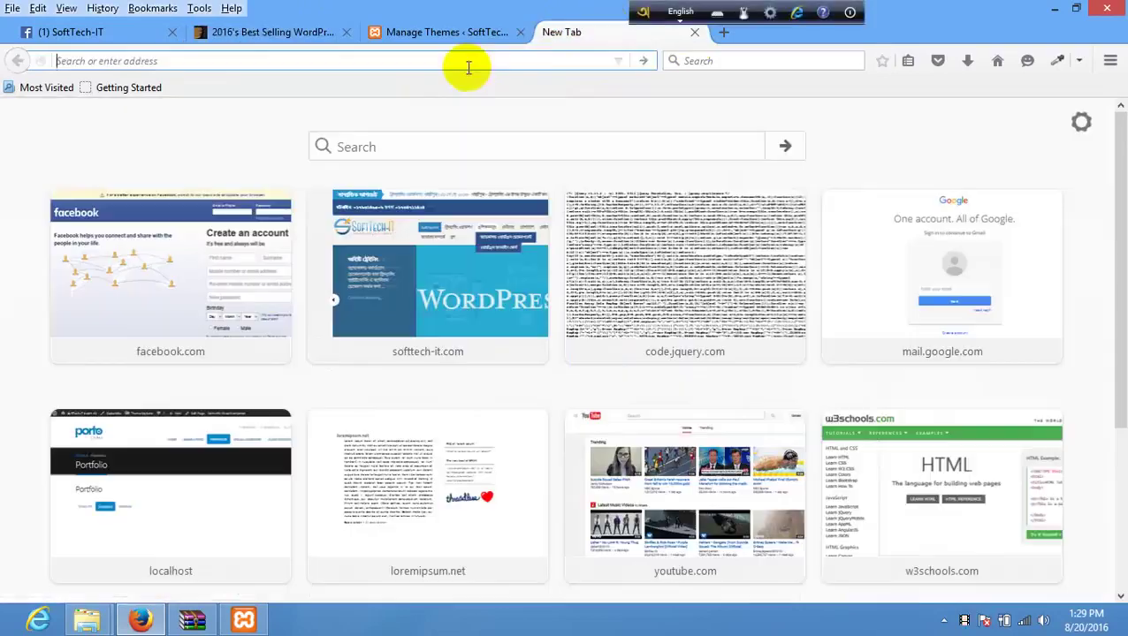
left_click(440, 146)
type("b")
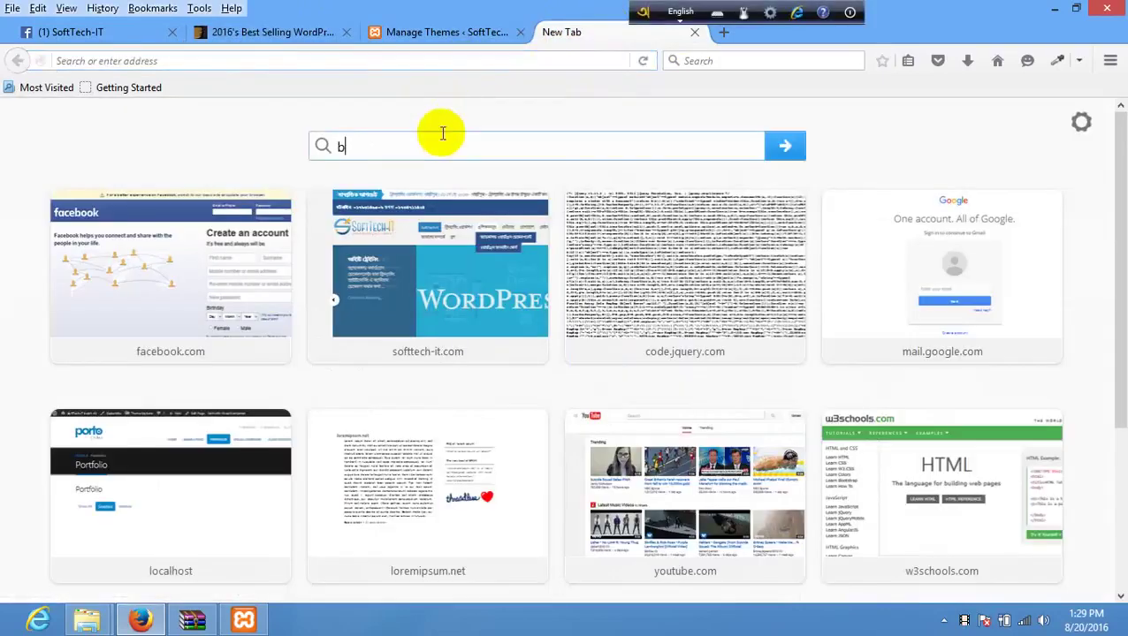
type("rethon")
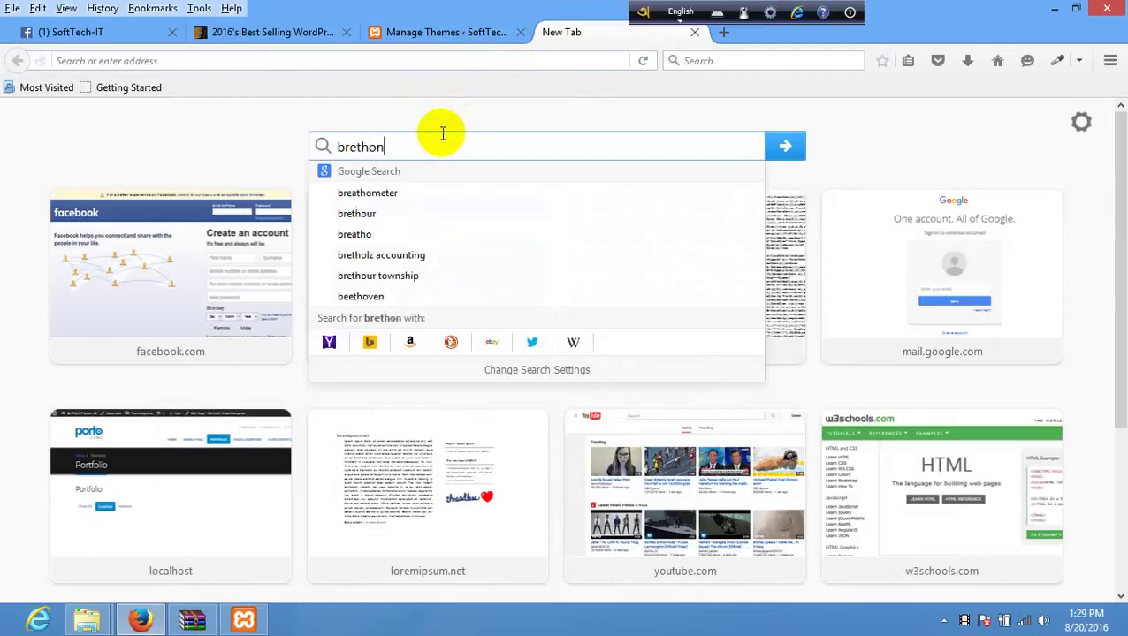
type(" th")
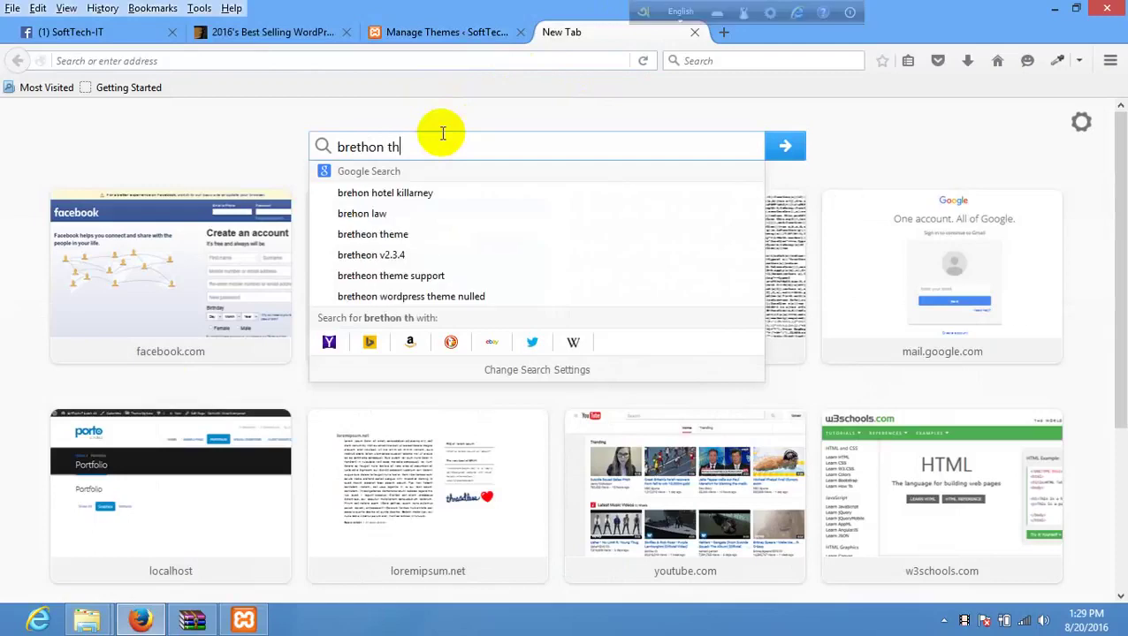
type("eme")
key("Return")
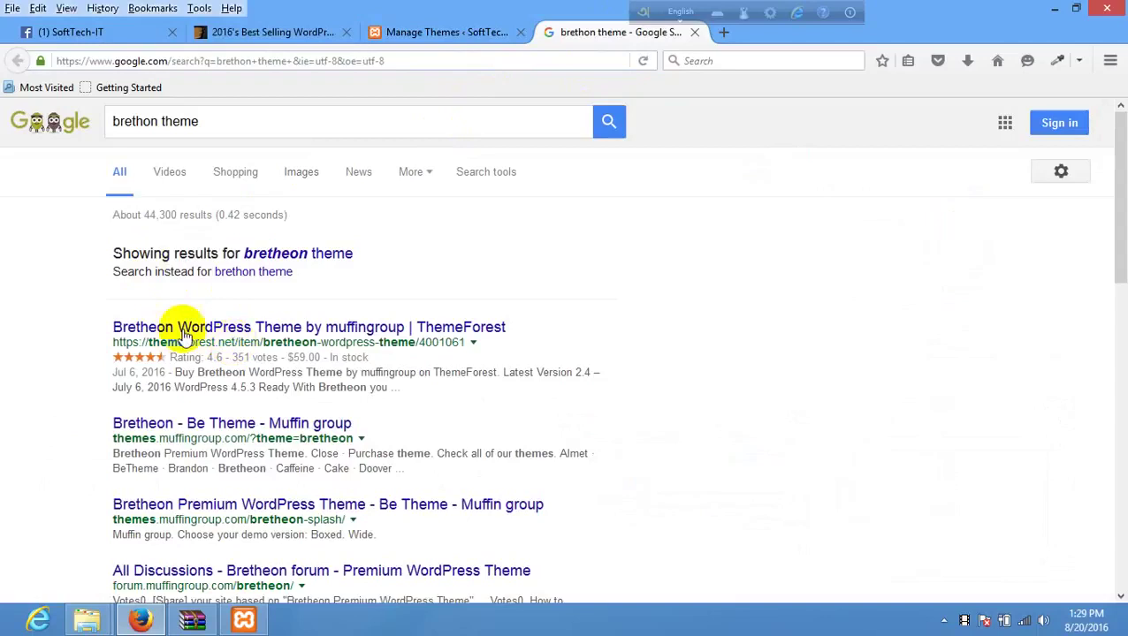
- Open the Bretheon ThemeForest listing and launch its live demo
left_click(198, 327)
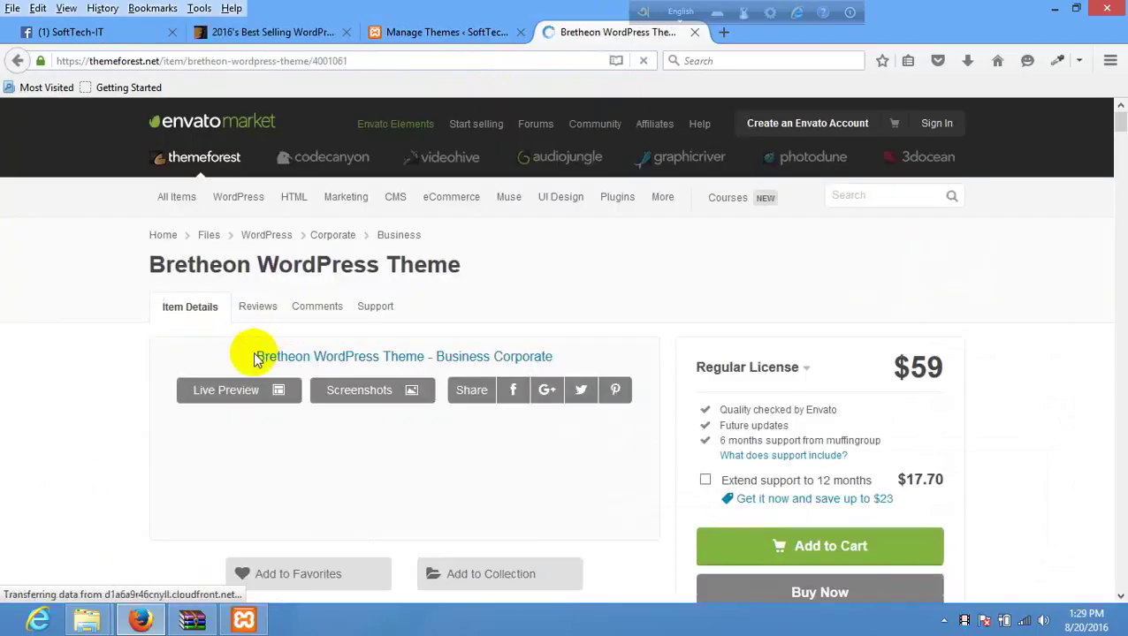
scroll(255, 363, "down", 2)
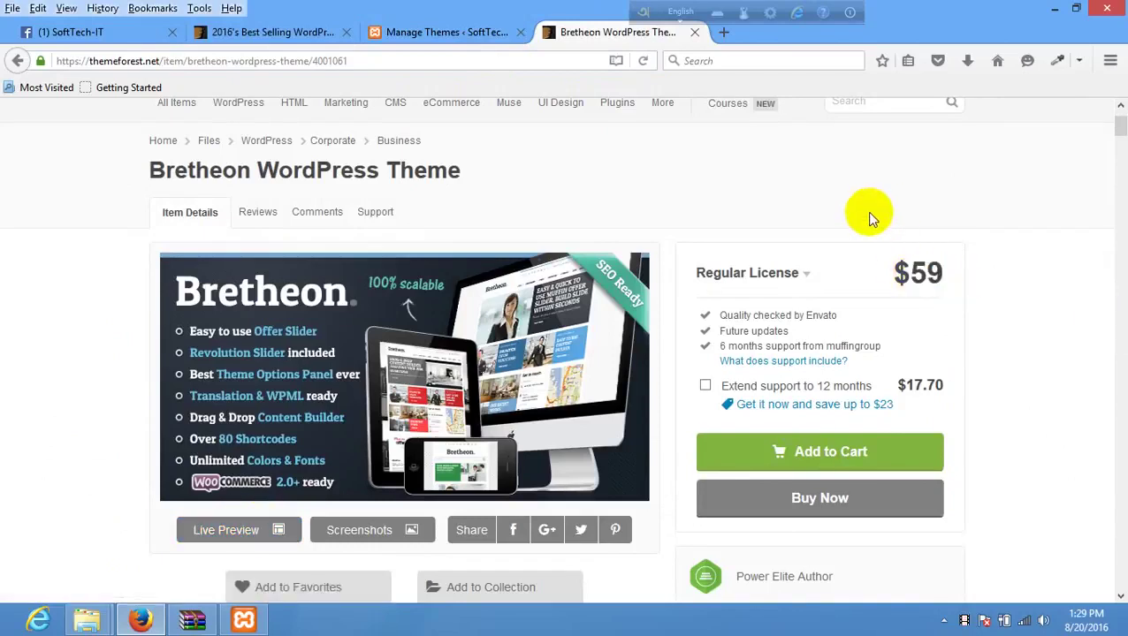
left_click(214, 527)
- Open the Bretheon Wide demo and show only its frame
left_click(694, 31)
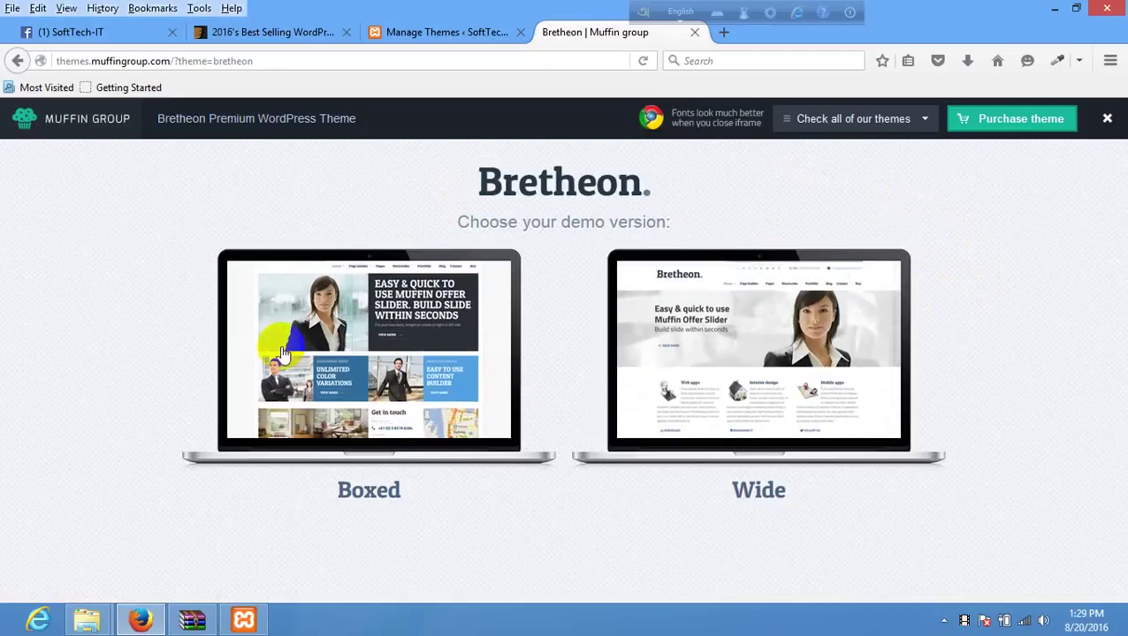
right_click(747, 327)
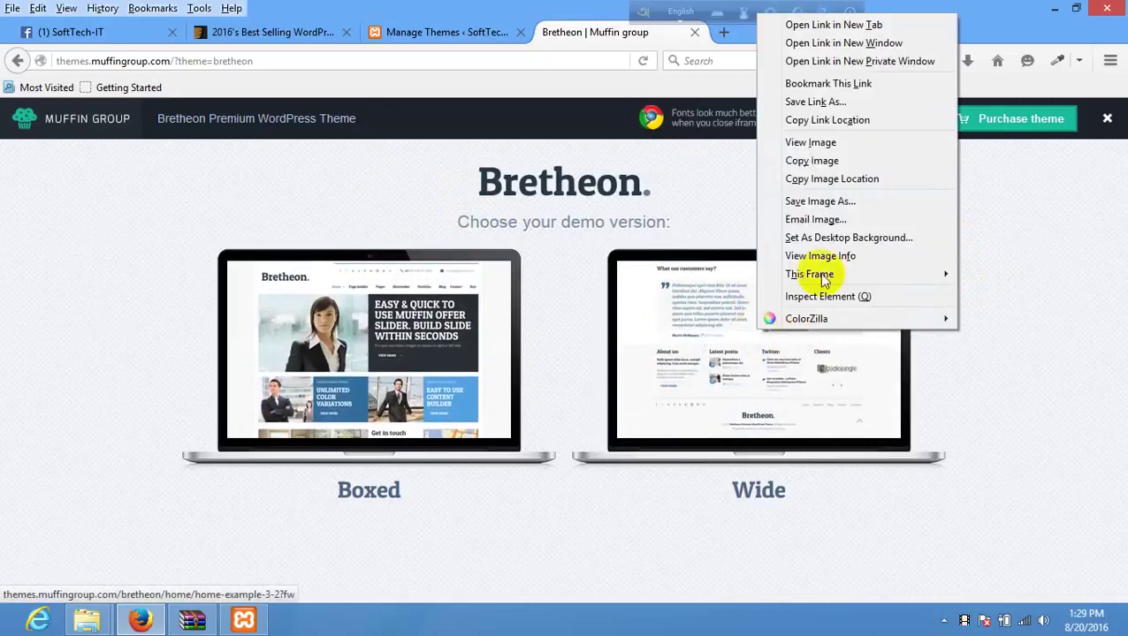
left_click(720, 367)
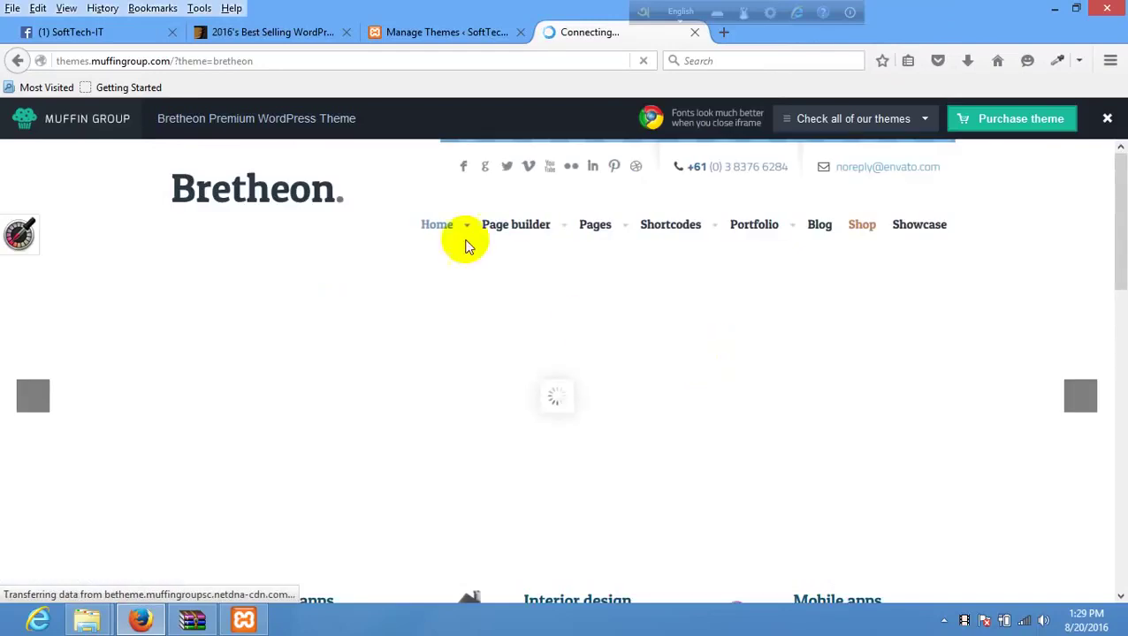
right_click(379, 167)
mouse_move(466, 275)
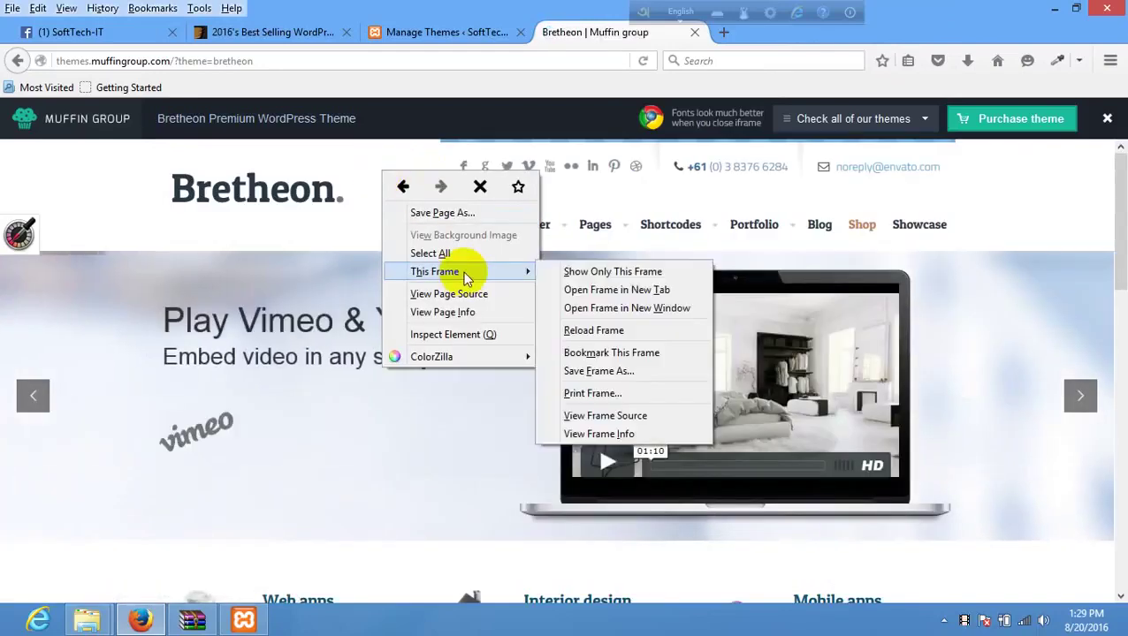
left_click(593, 272)
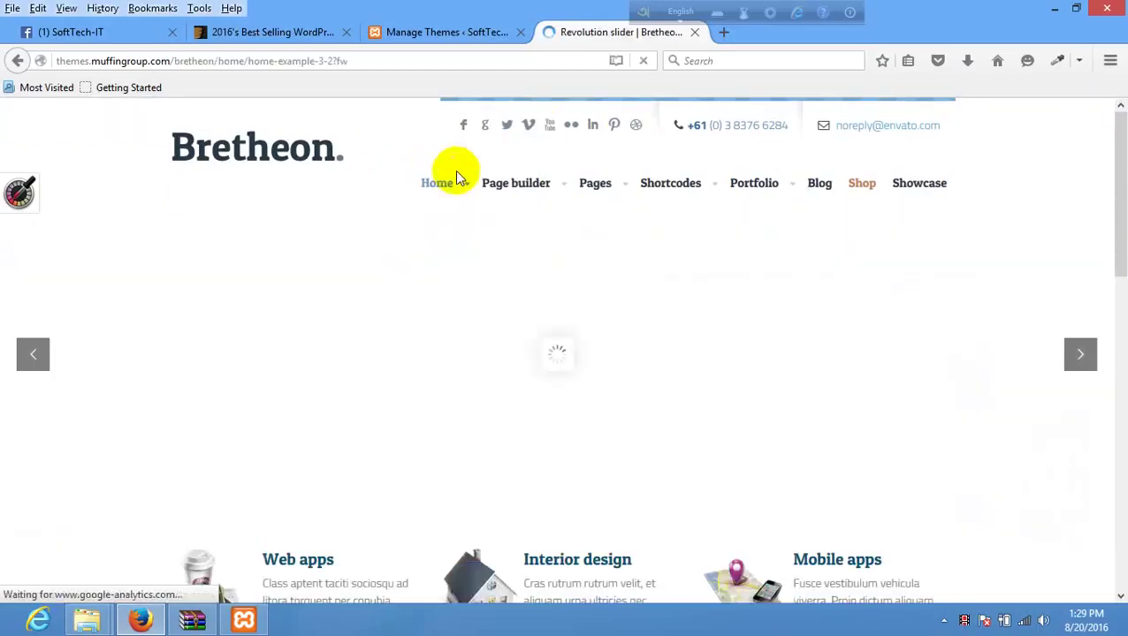
- Scroll through the Revolution Slider demo homepage, then return to the WordPress Themes tab
mouse_move(449, 199)
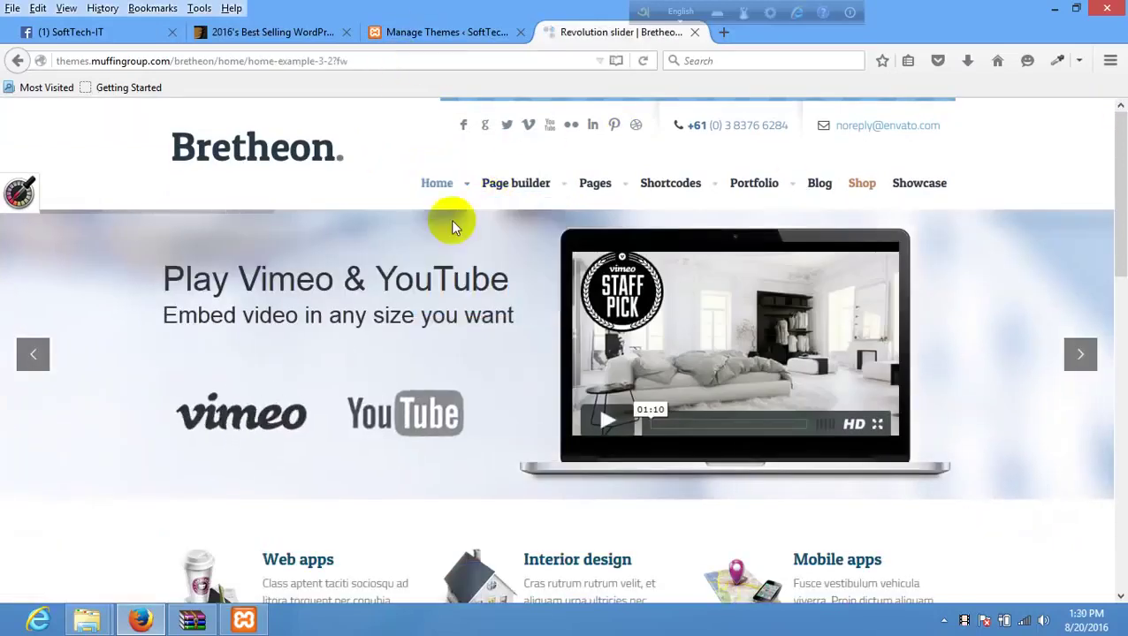
scroll(531, 372, "down", 10)
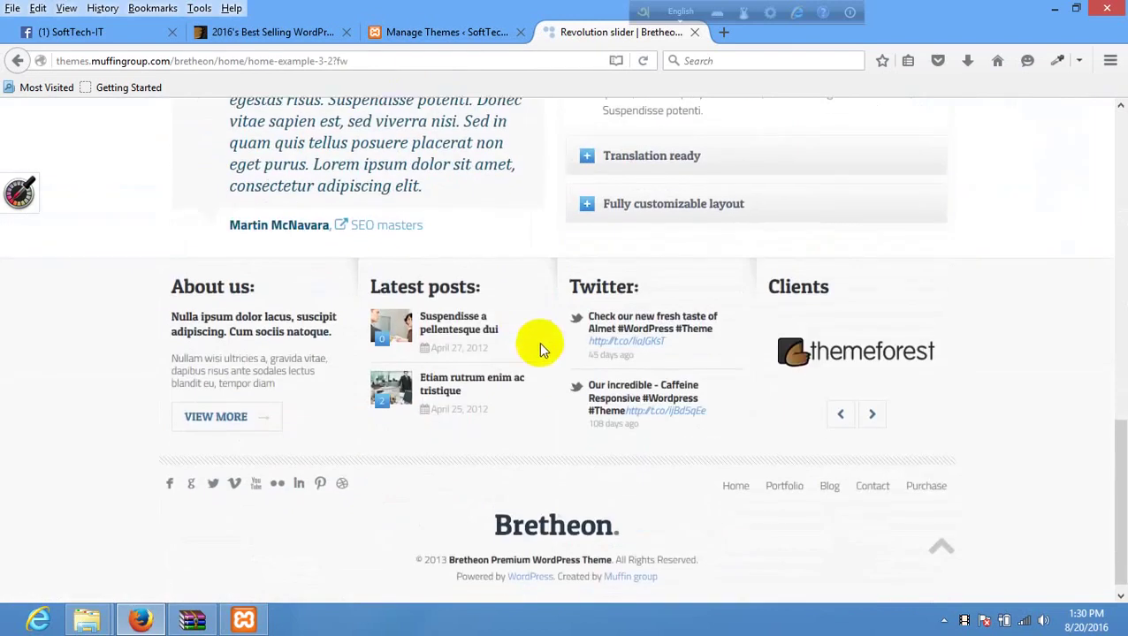
scroll(557, 366, "up", 15)
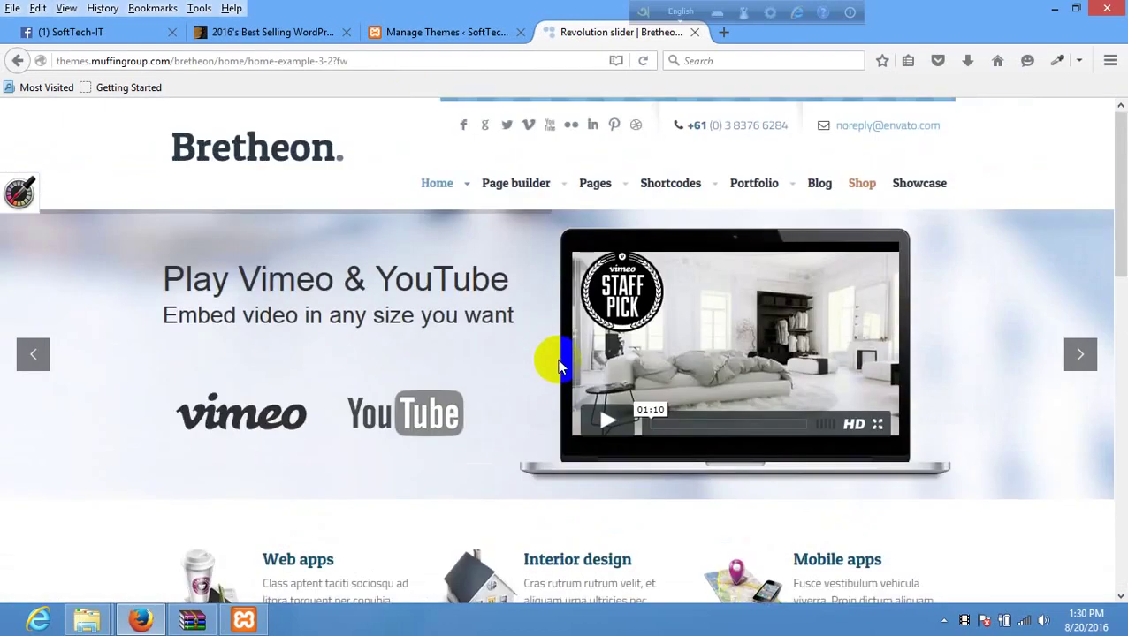
scroll(557, 365, "down", 12)
scroll(557, 367, "up", 7)
scroll(557, 367, "down", 9)
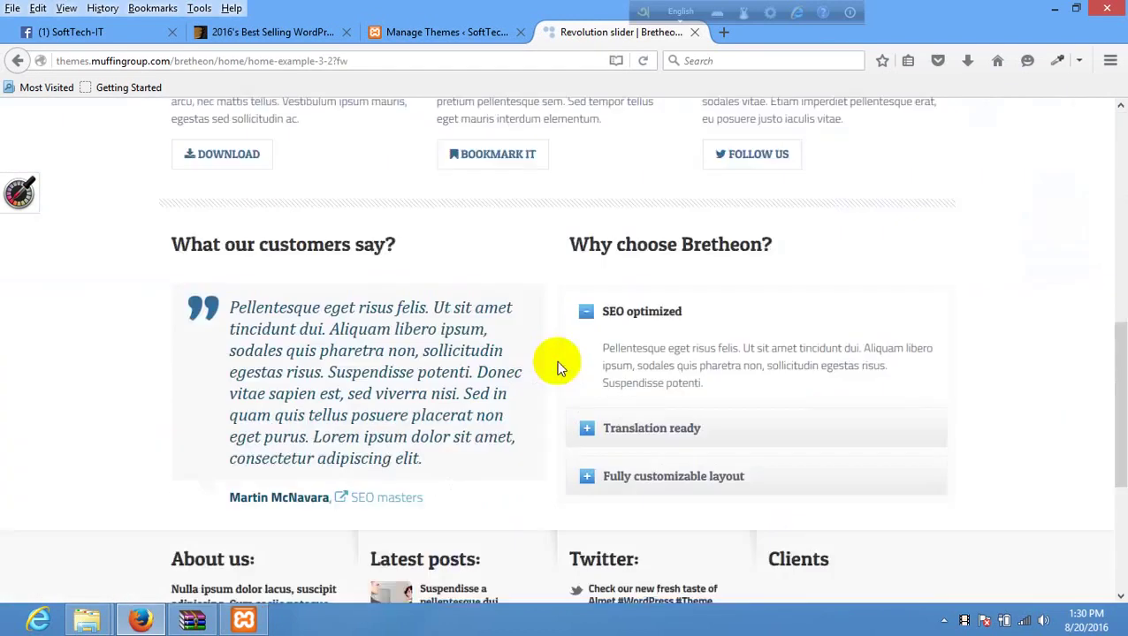
scroll(531, 336, "up", 9)
left_click(433, 33)
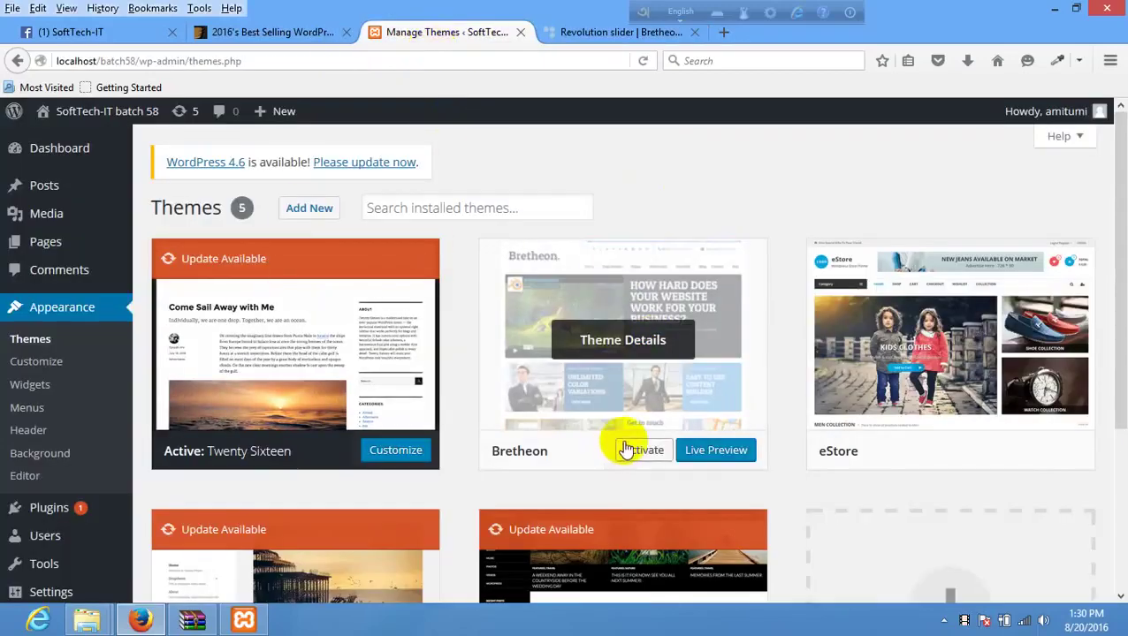
- Activate Bretheon and open the batch58 site front end in a new tab
left_click(629, 449)
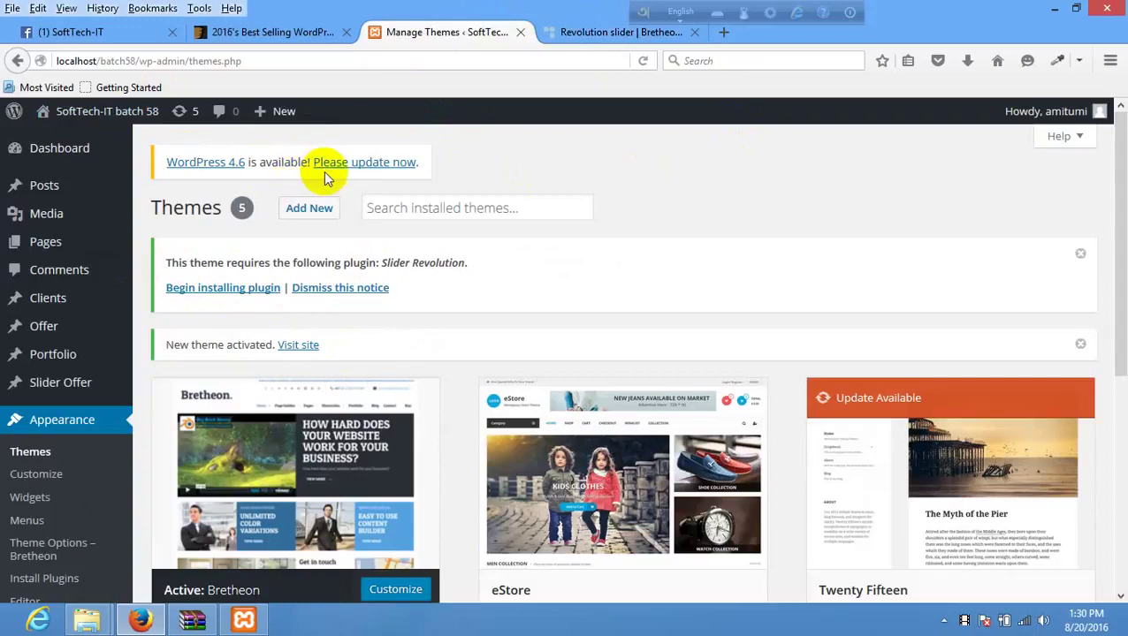
mouse_move(93, 117)
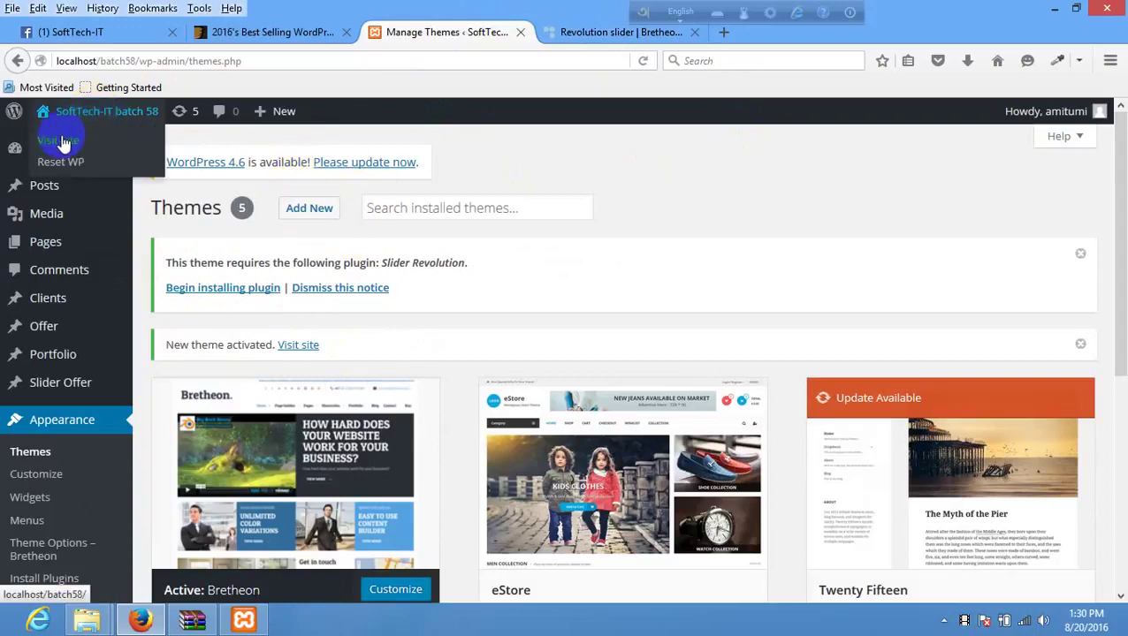
right_click(78, 142)
left_click(89, 149)
left_click(575, 31)
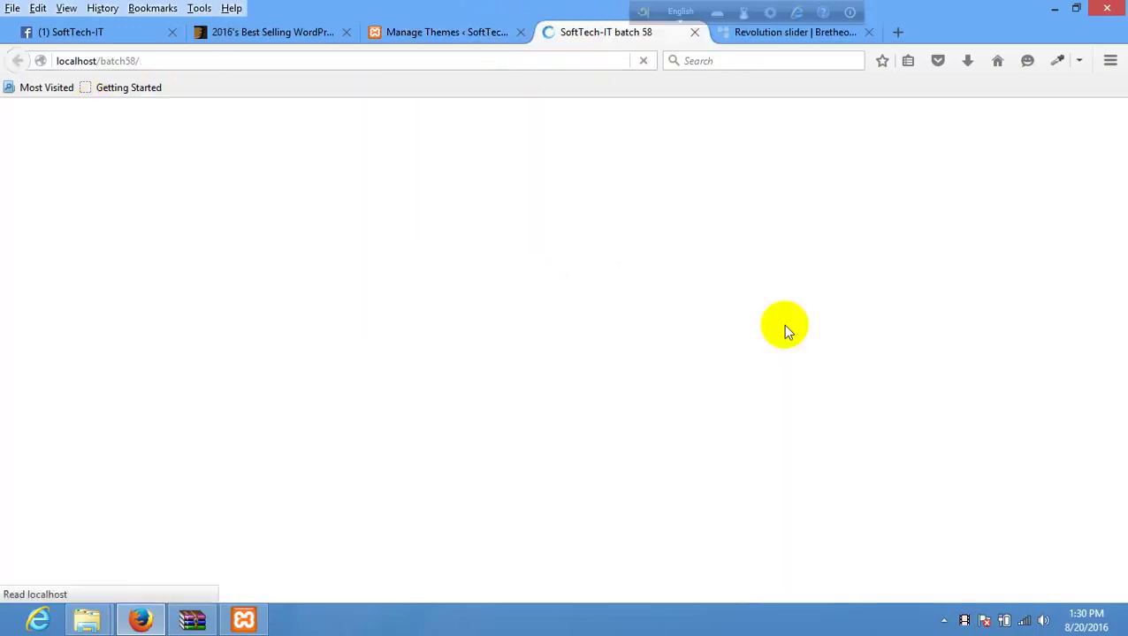
- Look over the Bretheon Revolution slider demo page for reference
scroll(725, 455, "down", 3)
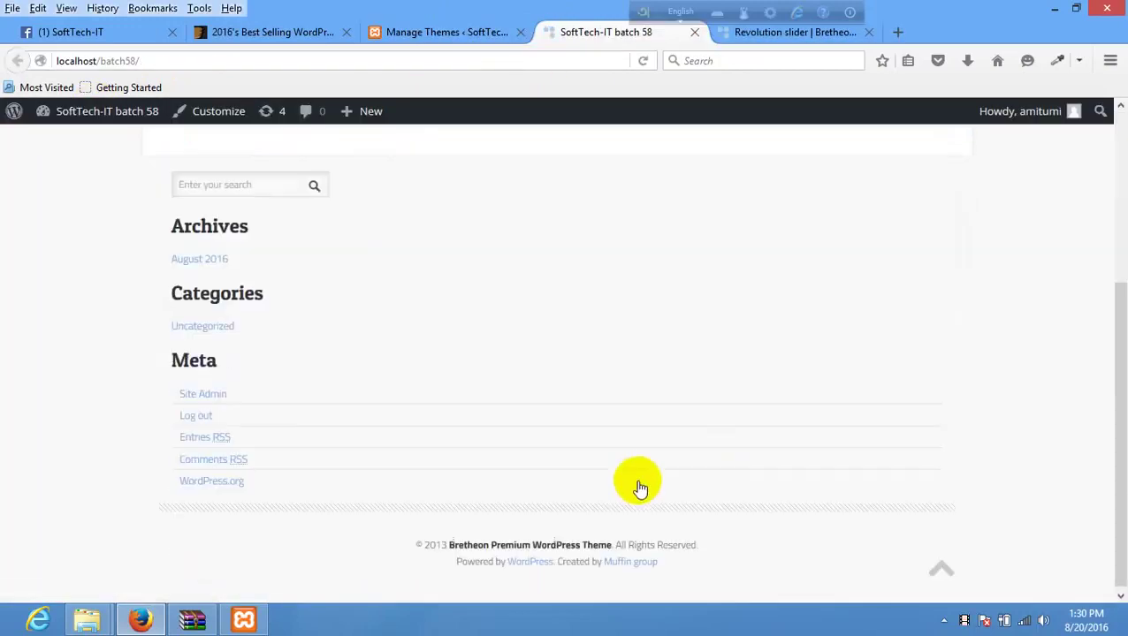
scroll(619, 478, "up", 3)
left_click(753, 35)
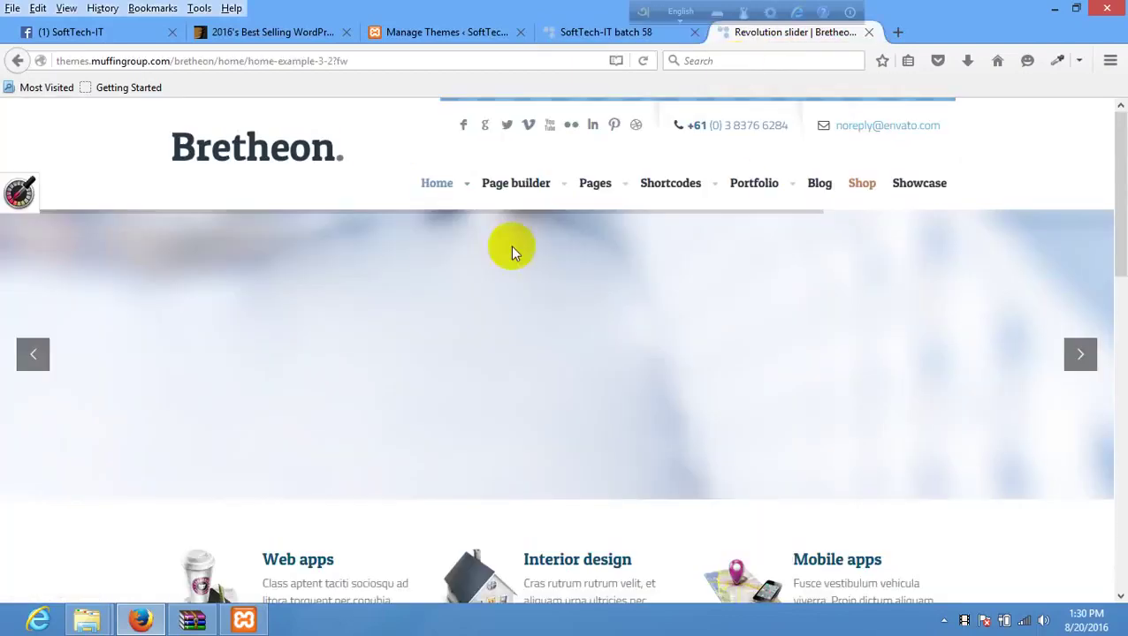
scroll(535, 442, "down", 10)
scroll(538, 435, "up", 10)
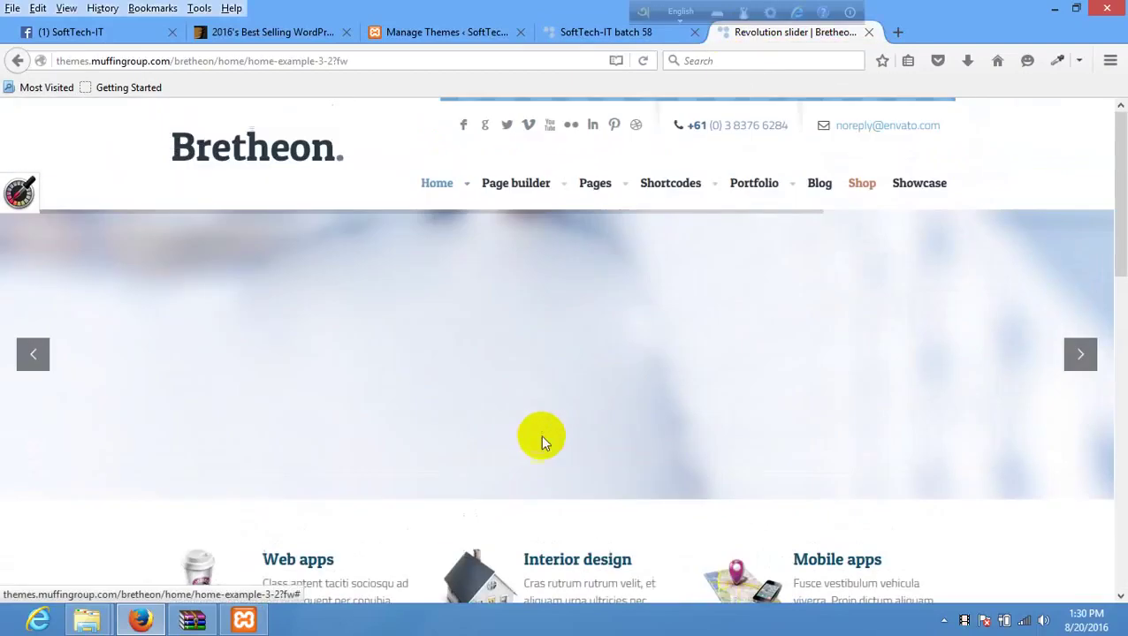
- Check the local site's front page, then go to the WordPress theme admin's required plugins list
left_click(594, 33)
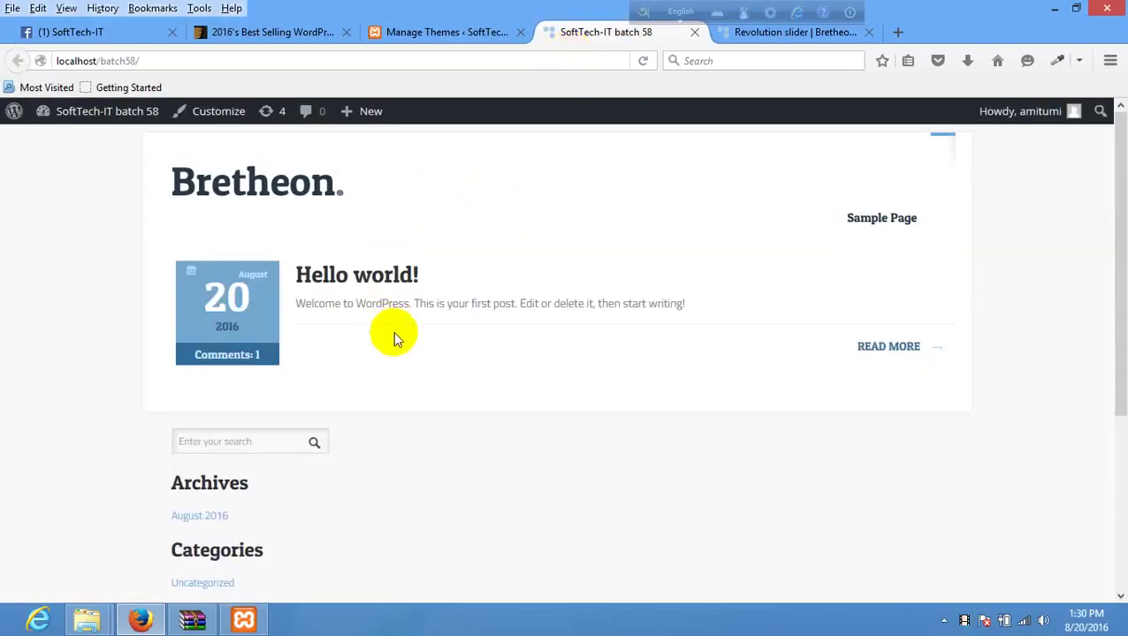
scroll(395, 341, "down", 3)
scroll(401, 350, "down", 2)
scroll(402, 345, "up", 4)
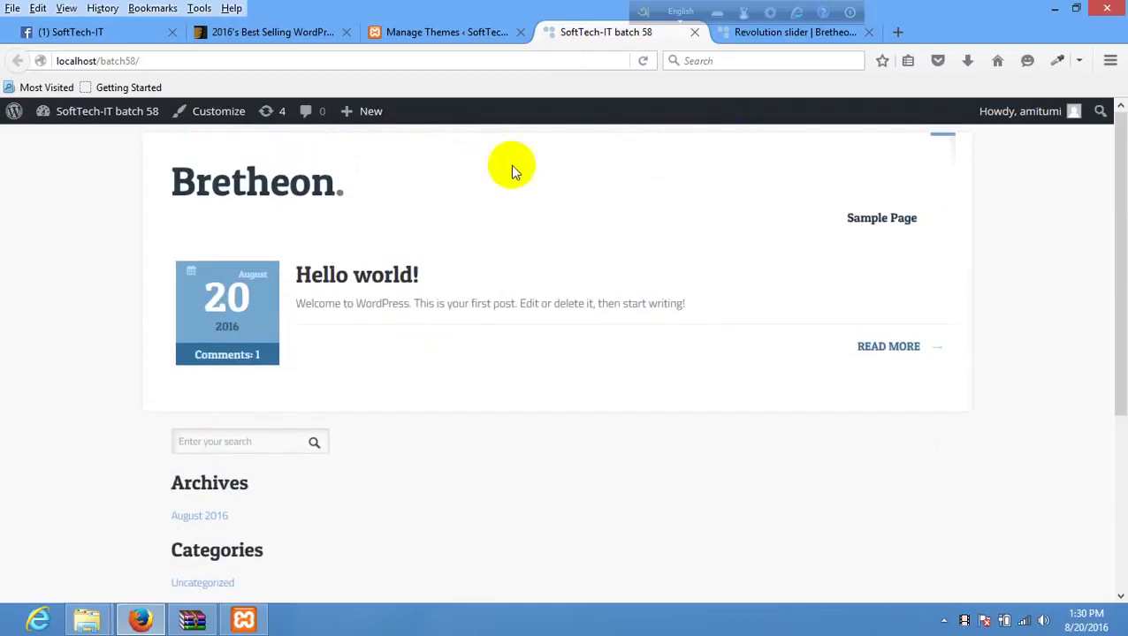
left_click(467, 34)
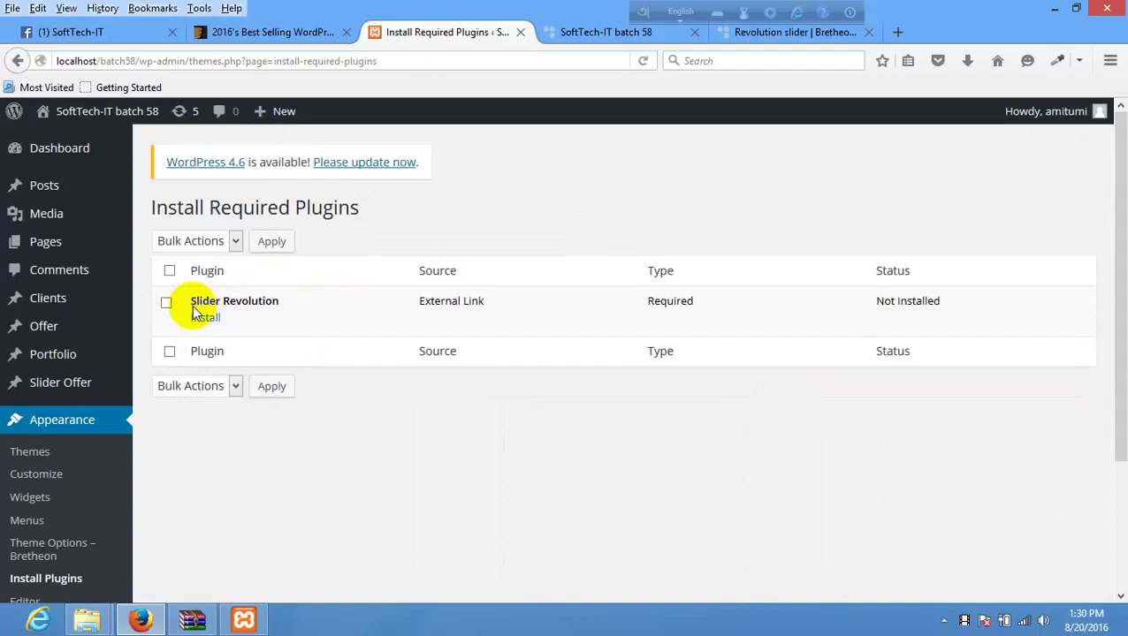
left_click(257, 32)
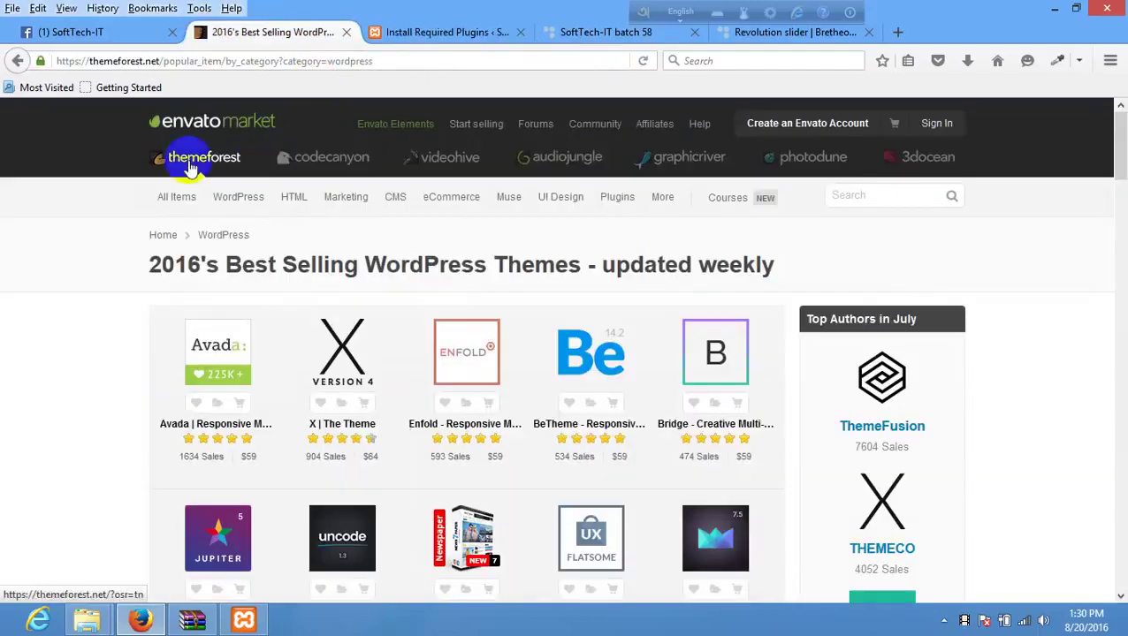
left_click(313, 165)
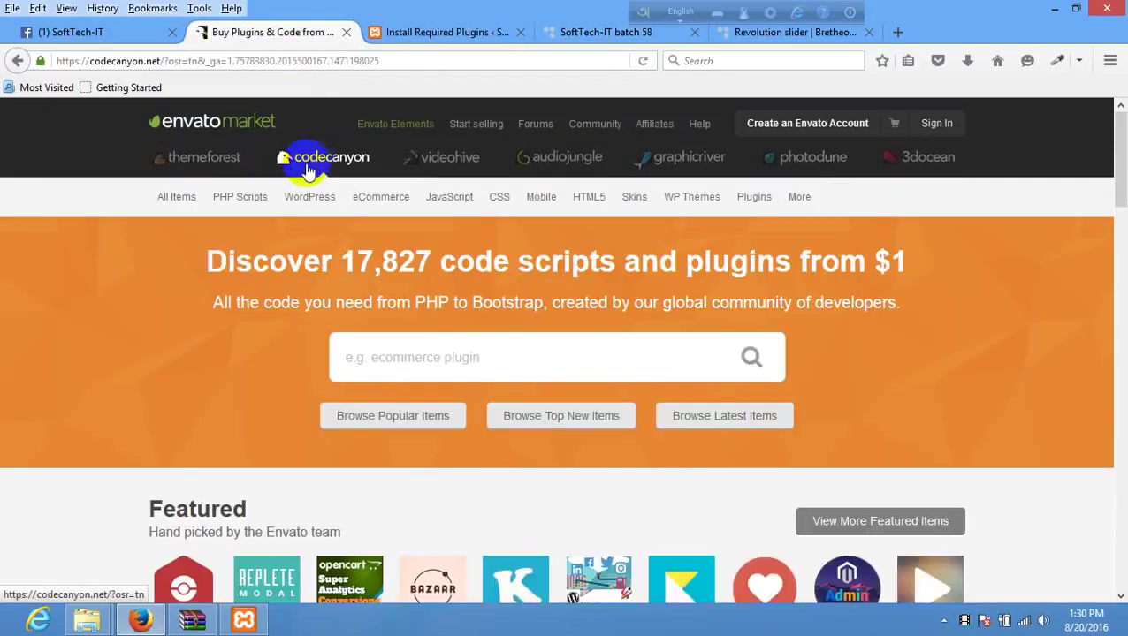
mouse_move(314, 196)
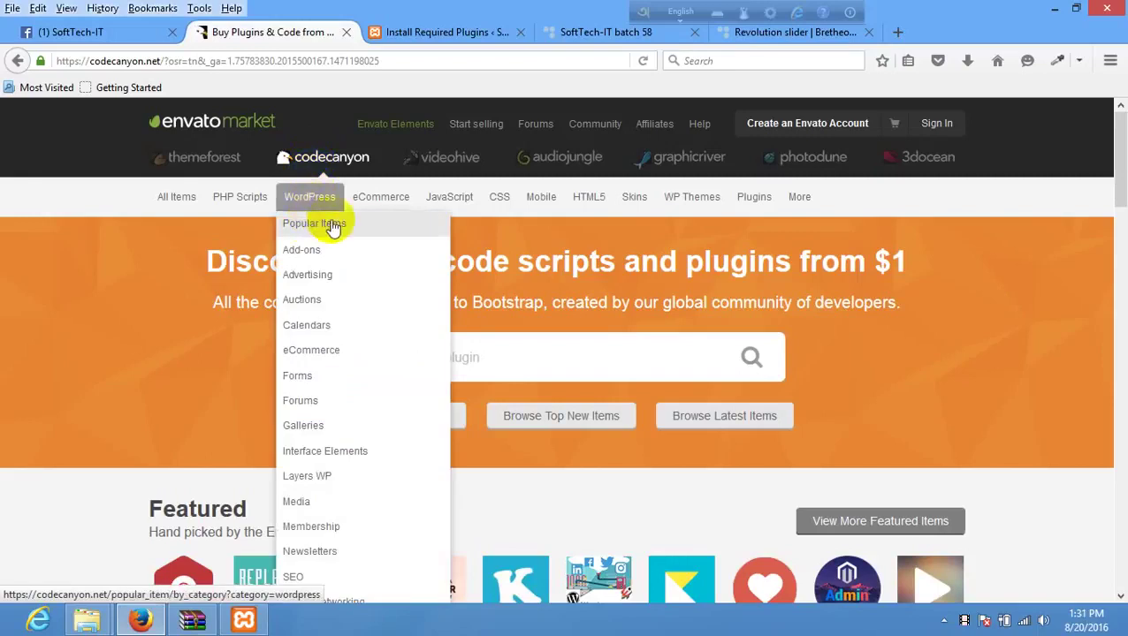
left_click(304, 225)
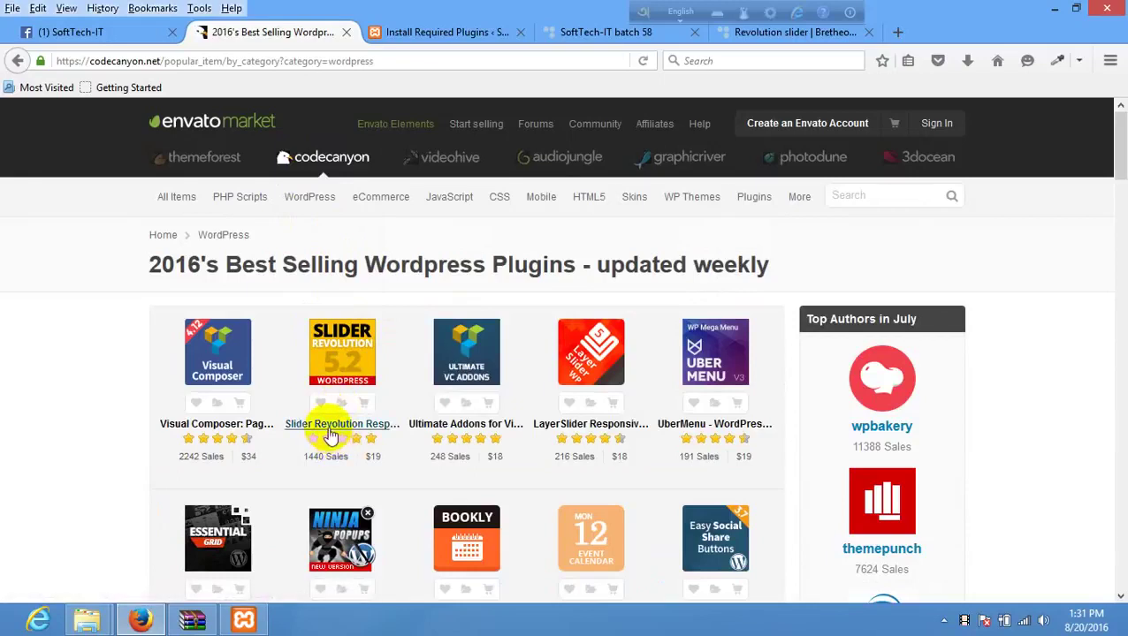
right_click(345, 433)
left_click(375, 440)
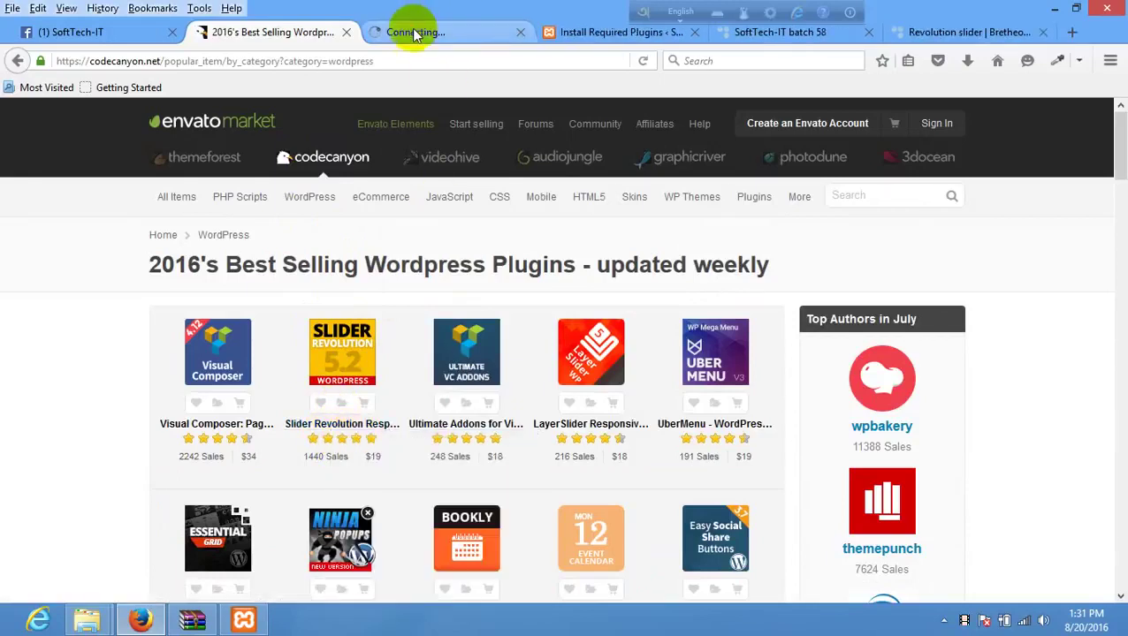
left_click(423, 29)
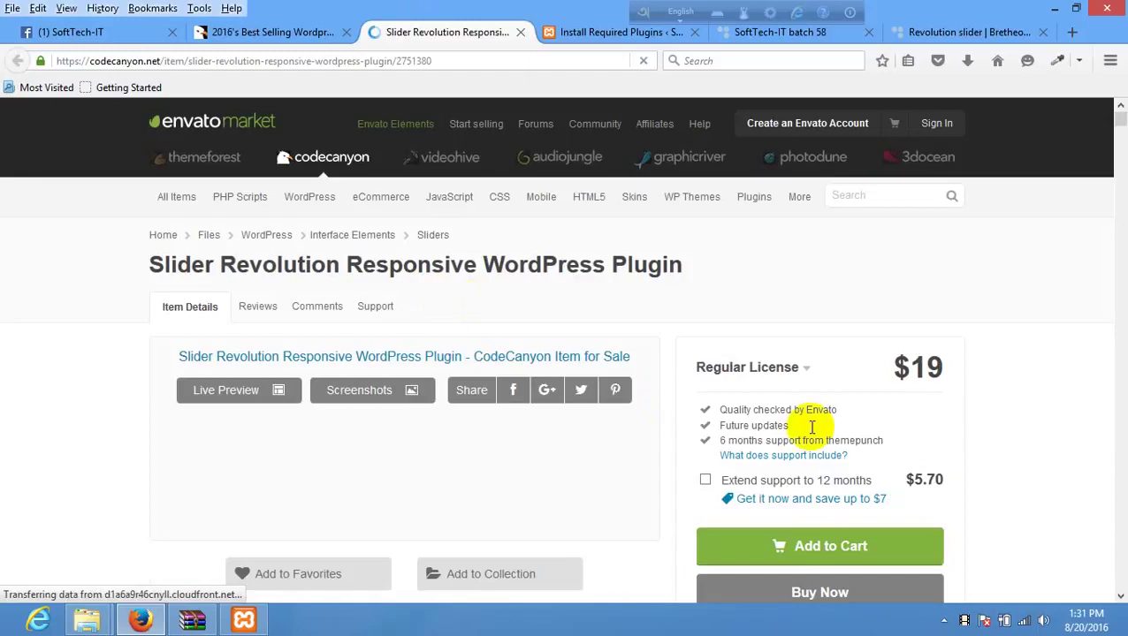
scroll(831, 433, "down", 2)
left_click_drag(953, 276, 897, 272)
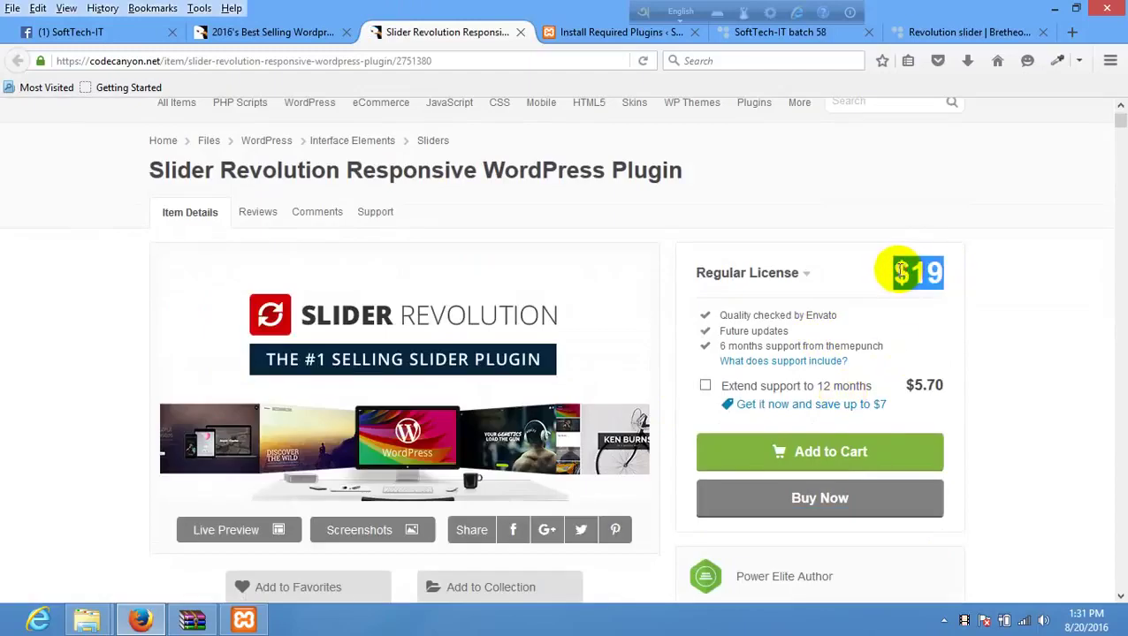
left_click(803, 272)
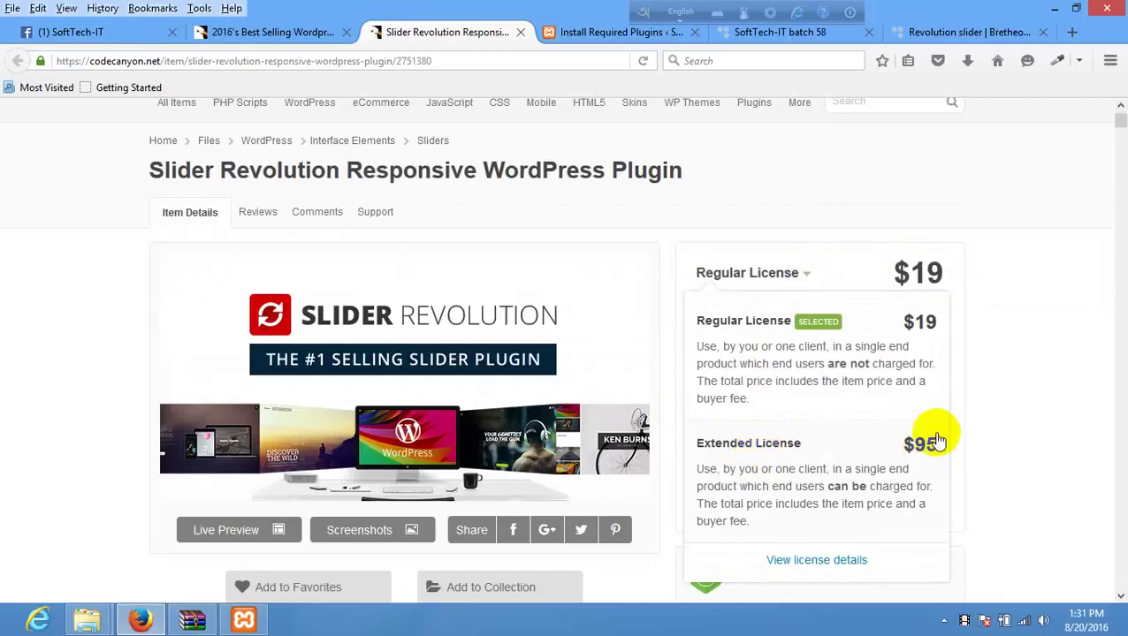
left_click(68, 377)
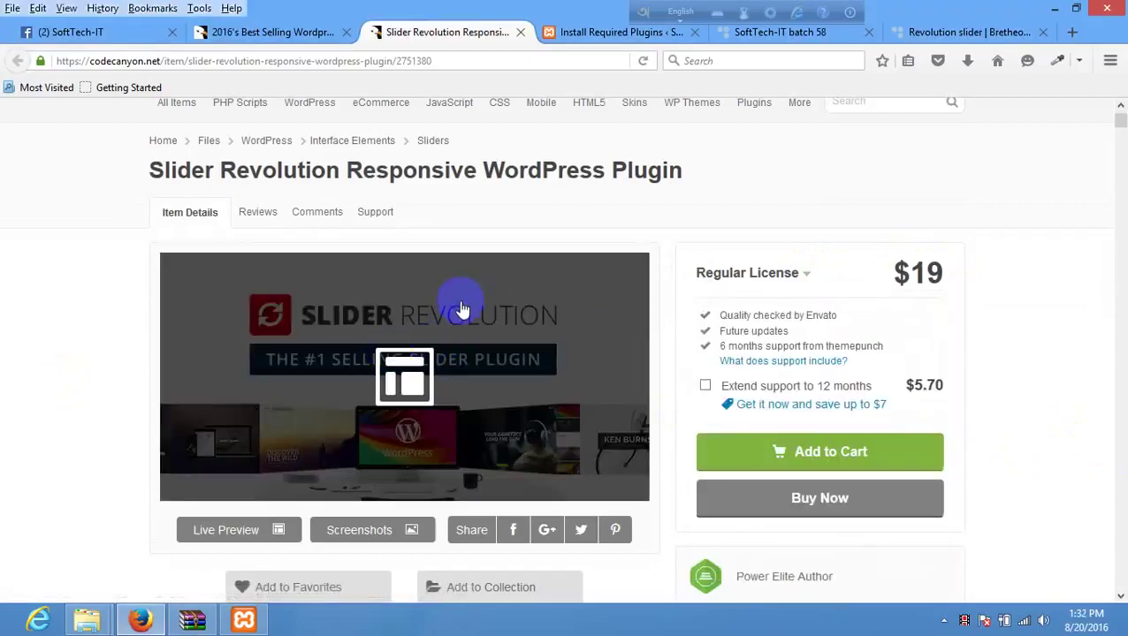
scroll(460, 305, "up", 2)
left_click(521, 32)
mouse_move(381, 196)
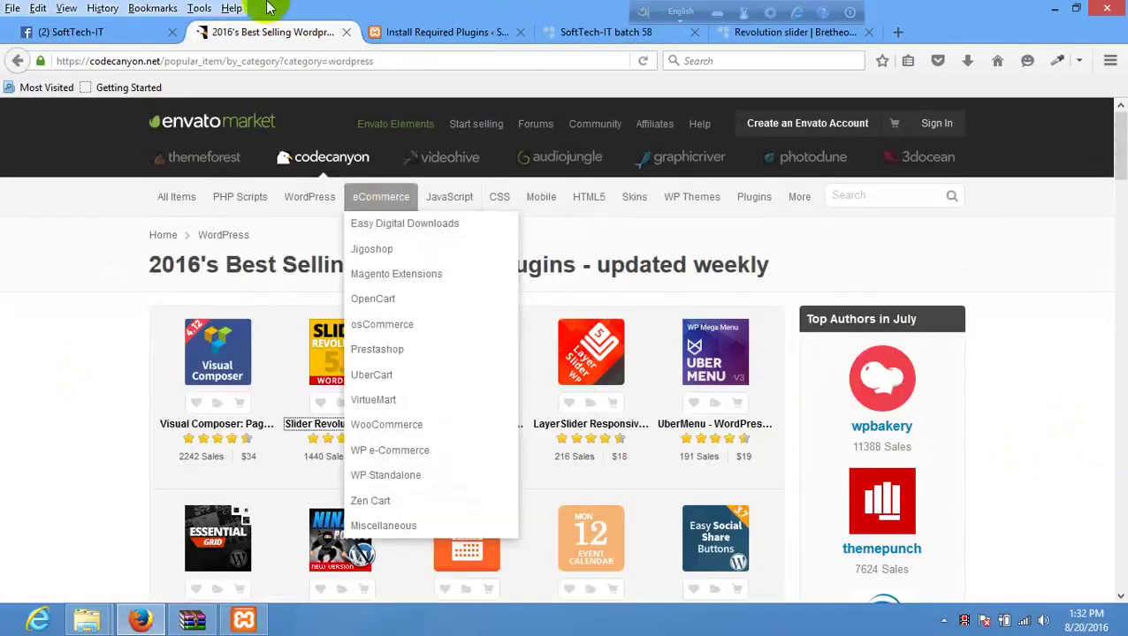
left_click(770, 35)
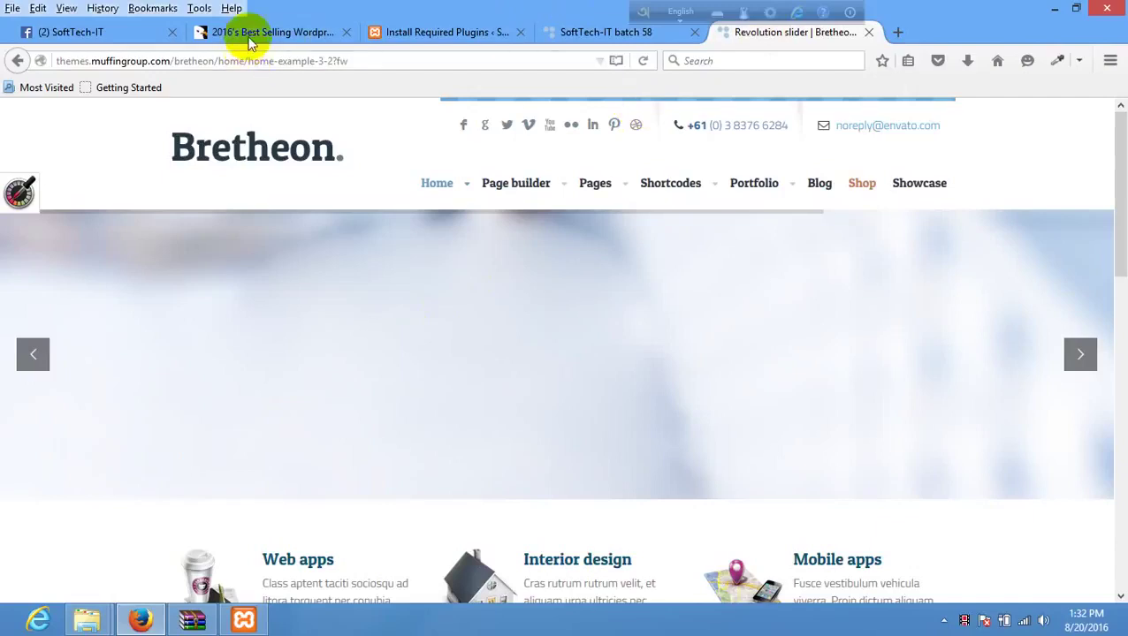
left_click(583, 33)
left_click(433, 32)
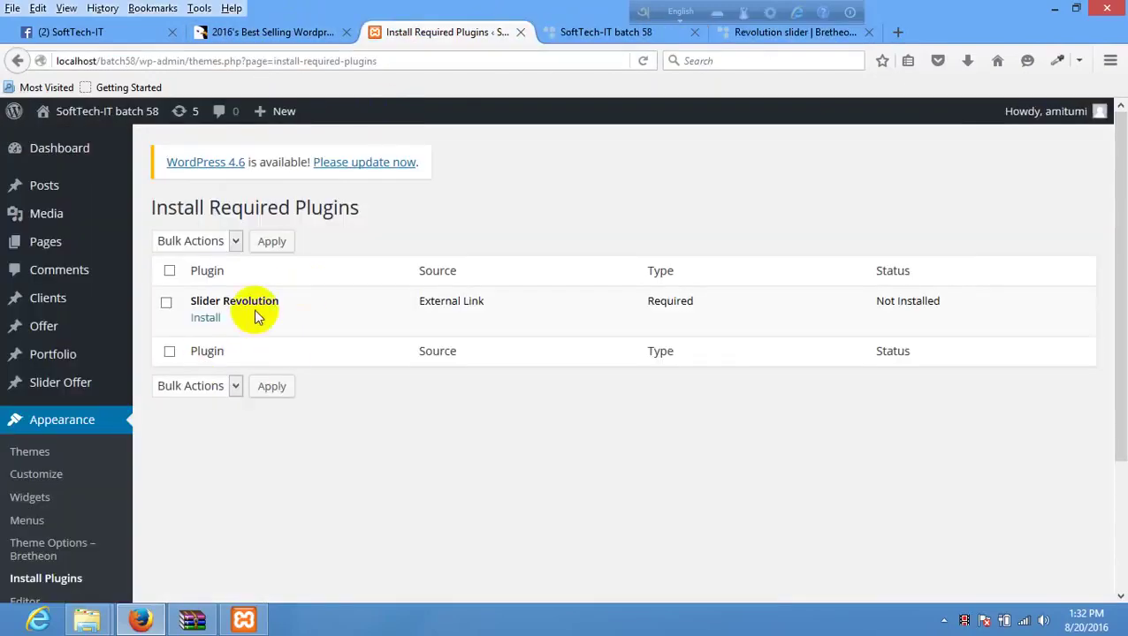
- Install Slider Revolution from the required plugins list and go back to the WordPress dashboard
left_click(205, 318)
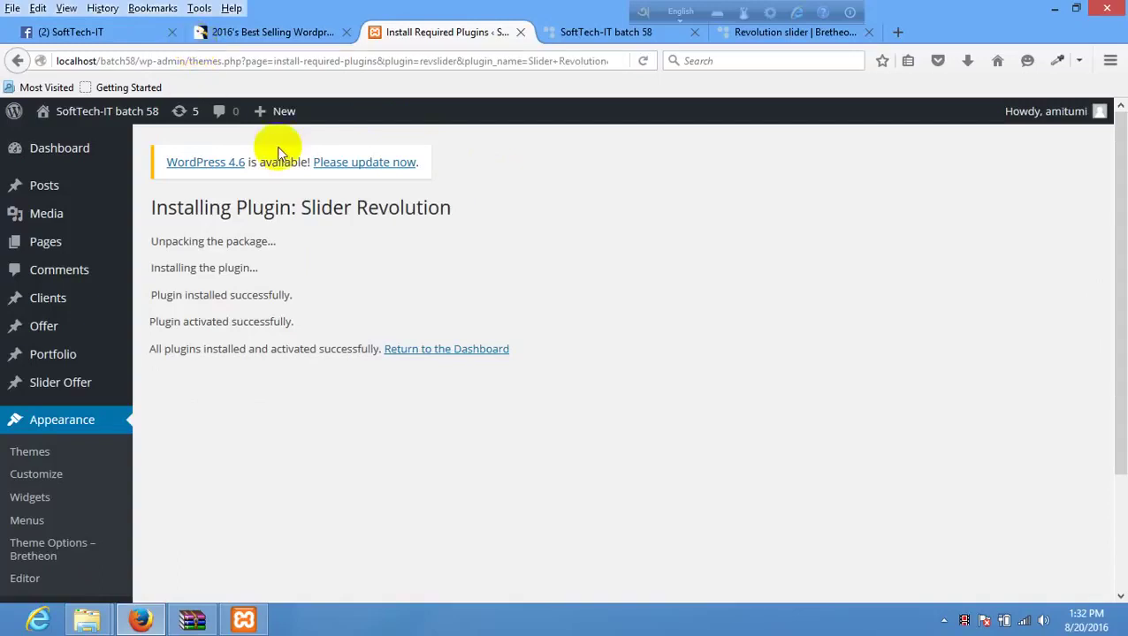
left_click(451, 349)
- Go from CodeCanyon to ThemeForest's best-selling WordPress themes and open the Avada product page
left_click(284, 33)
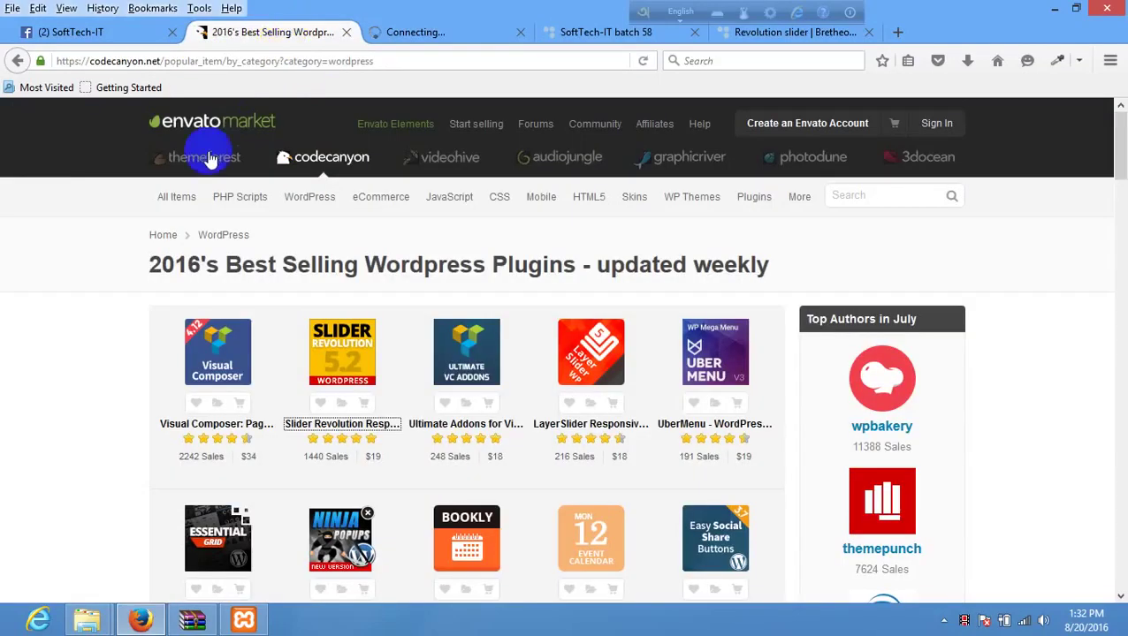
mouse_move(301, 192)
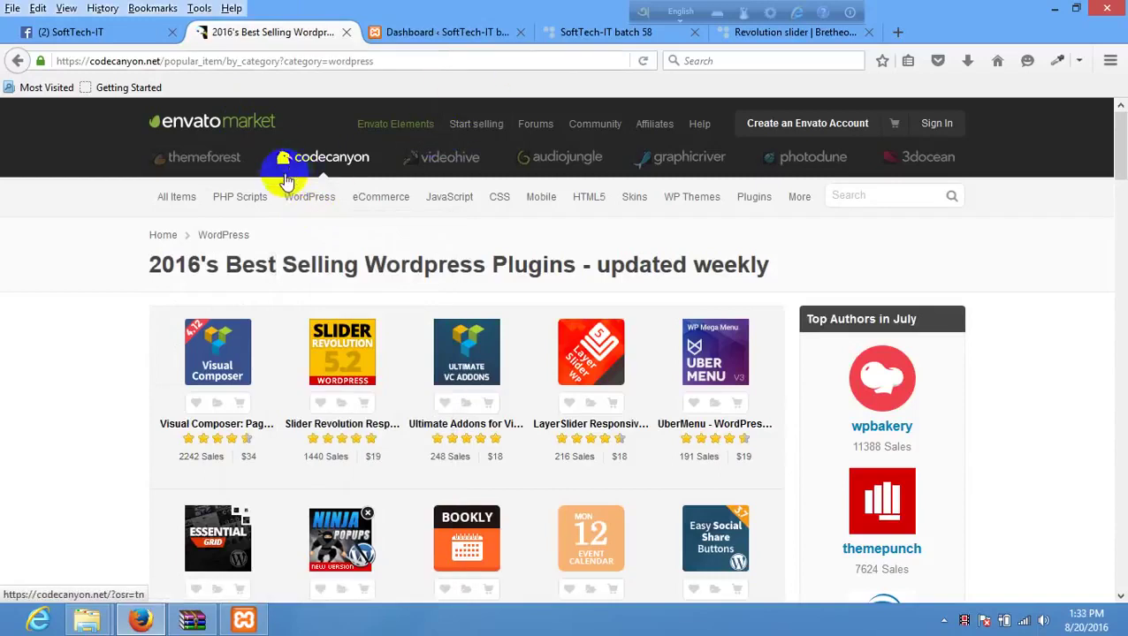
left_click(229, 167)
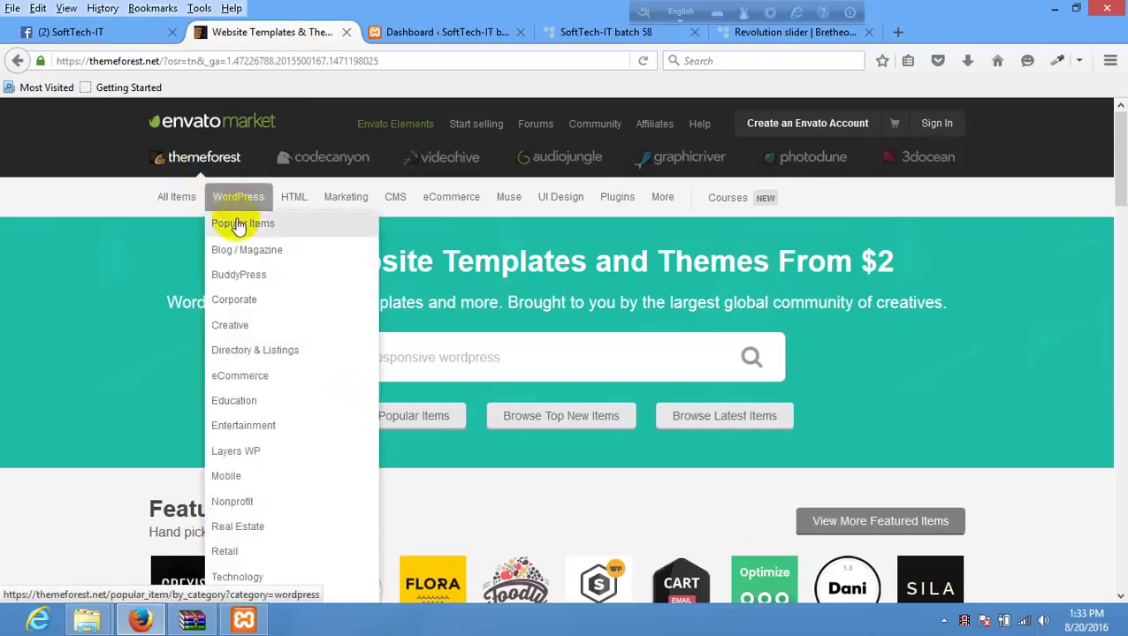
left_click(240, 222)
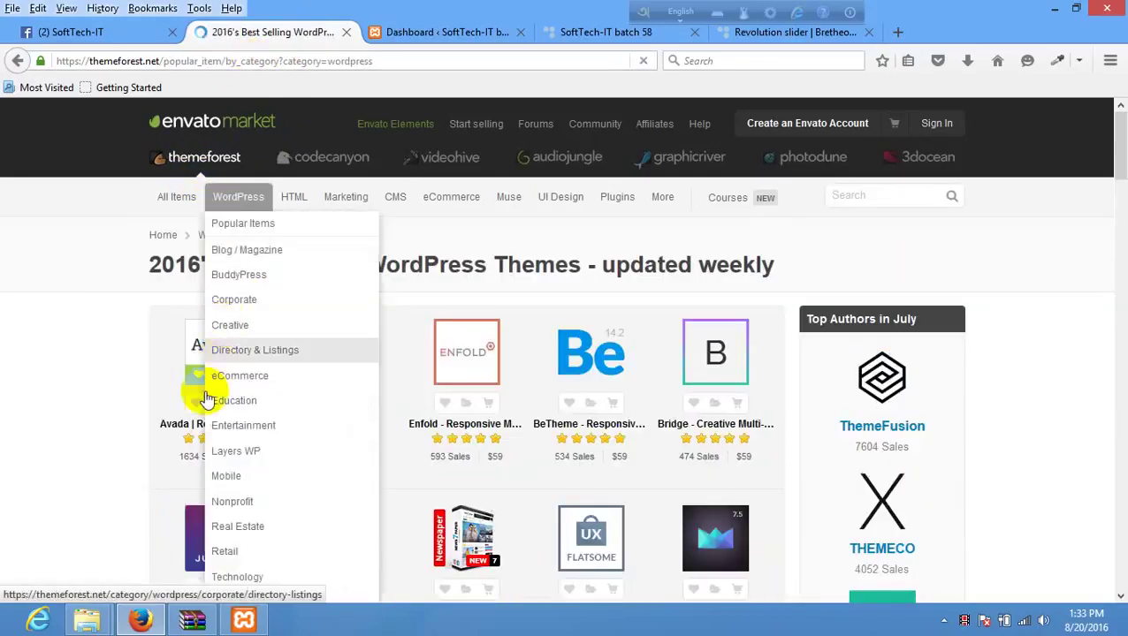
left_click(215, 420)
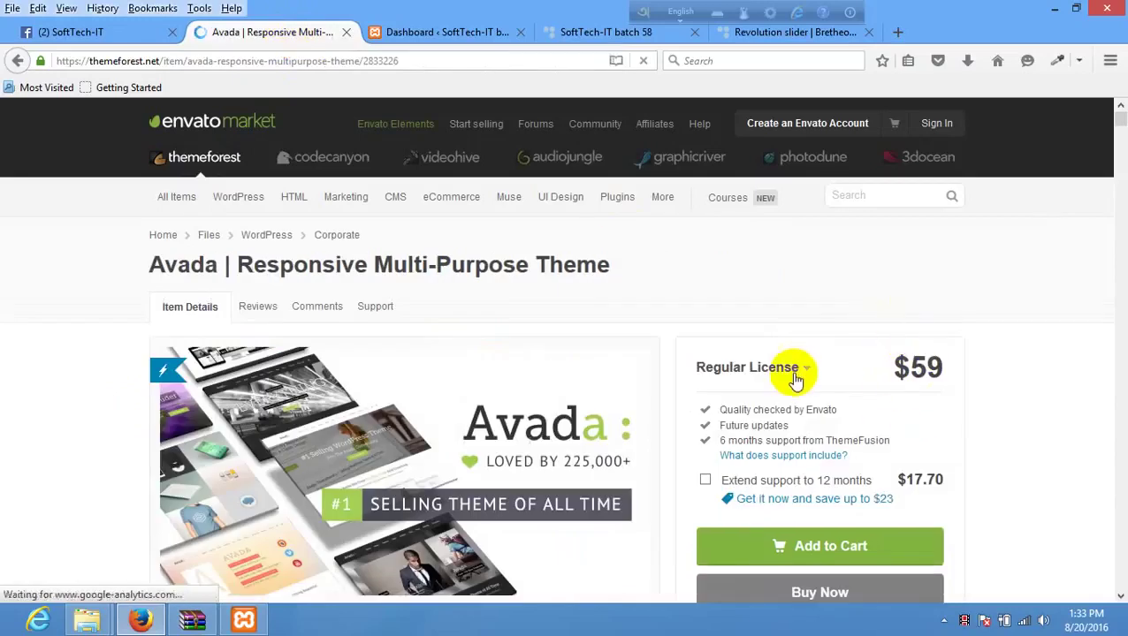
- Show Avada's licence options: $59 Regular and $2950 Extended
left_click(796, 369)
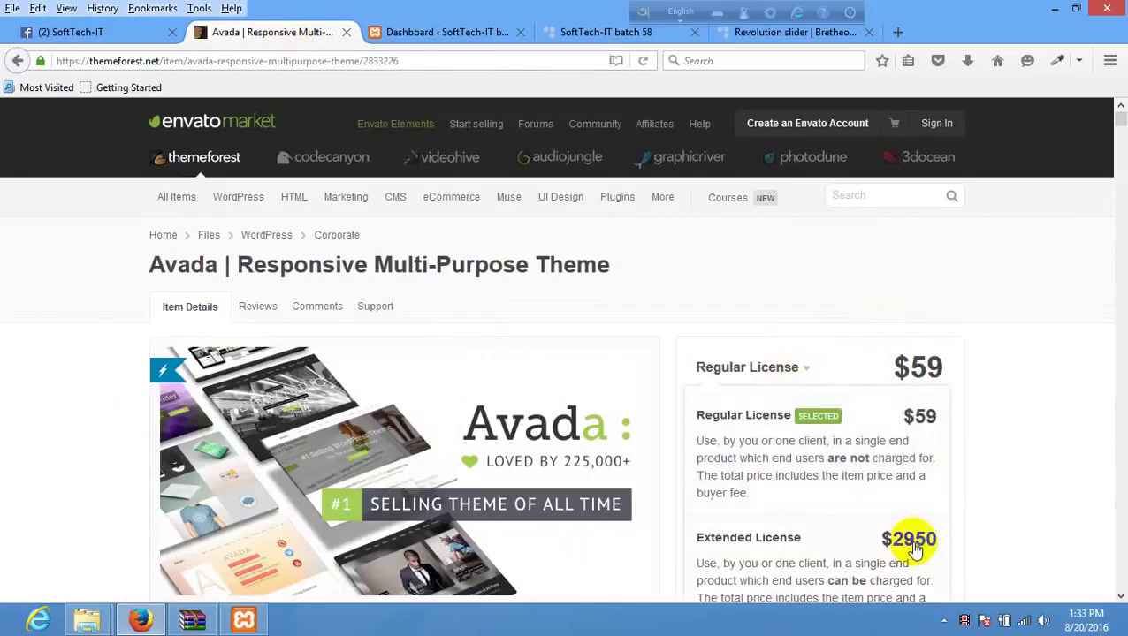
scroll(919, 550, "down", 2)
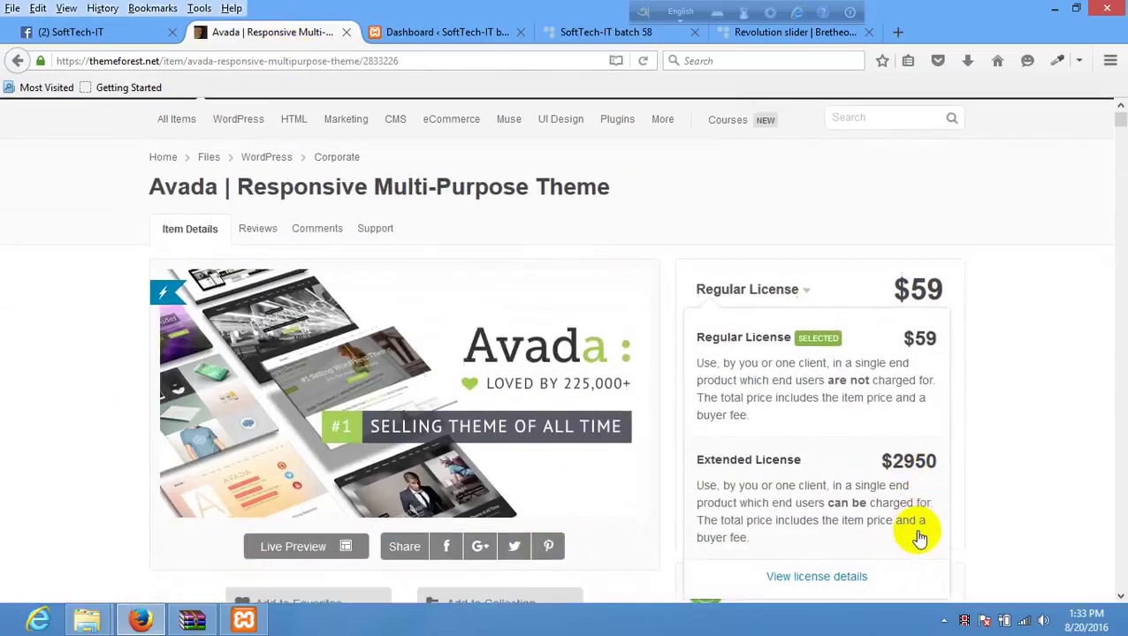
left_click_drag(944, 451, 890, 456)
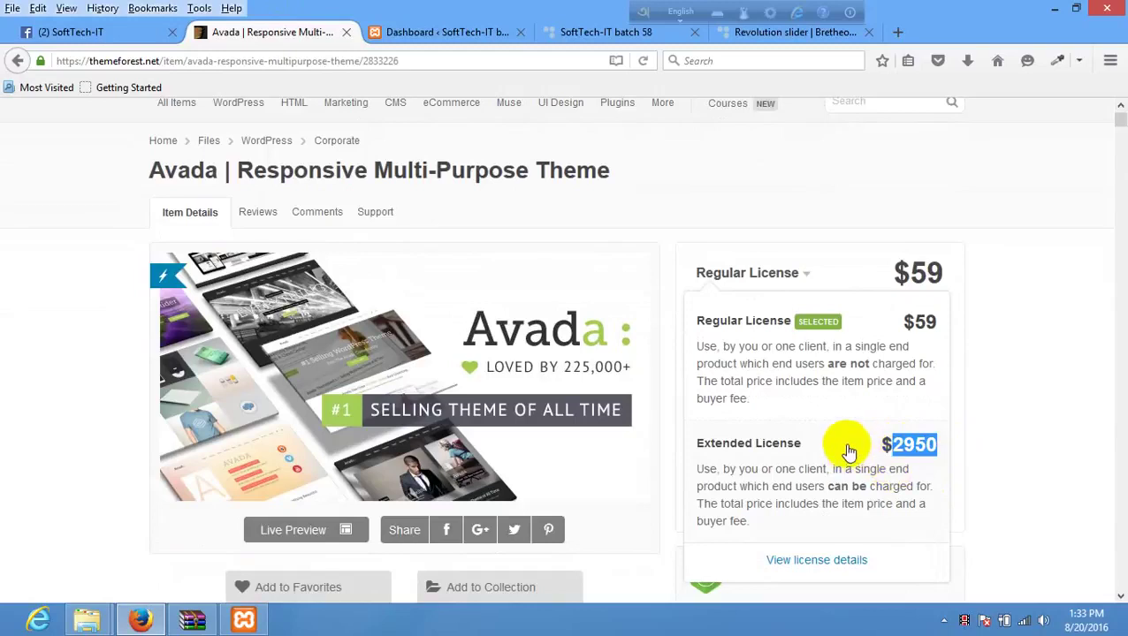
scroll(850, 445, "up", 3)
- Close the licence list and compare the WordPress dashboard with the local site's front page
left_click(87, 303)
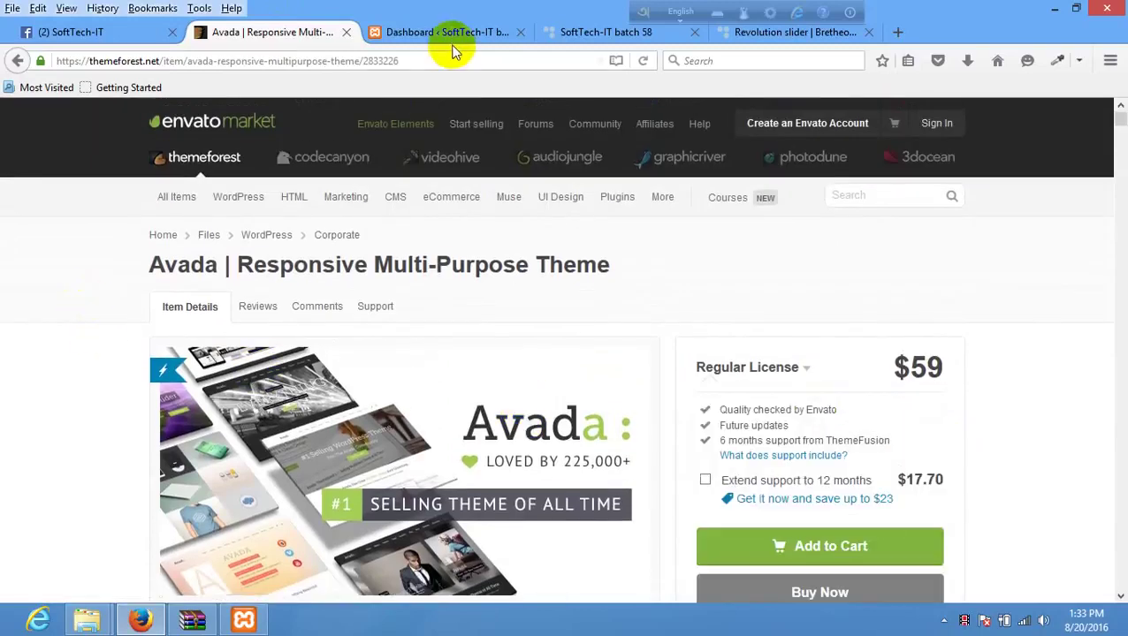
left_click(447, 34)
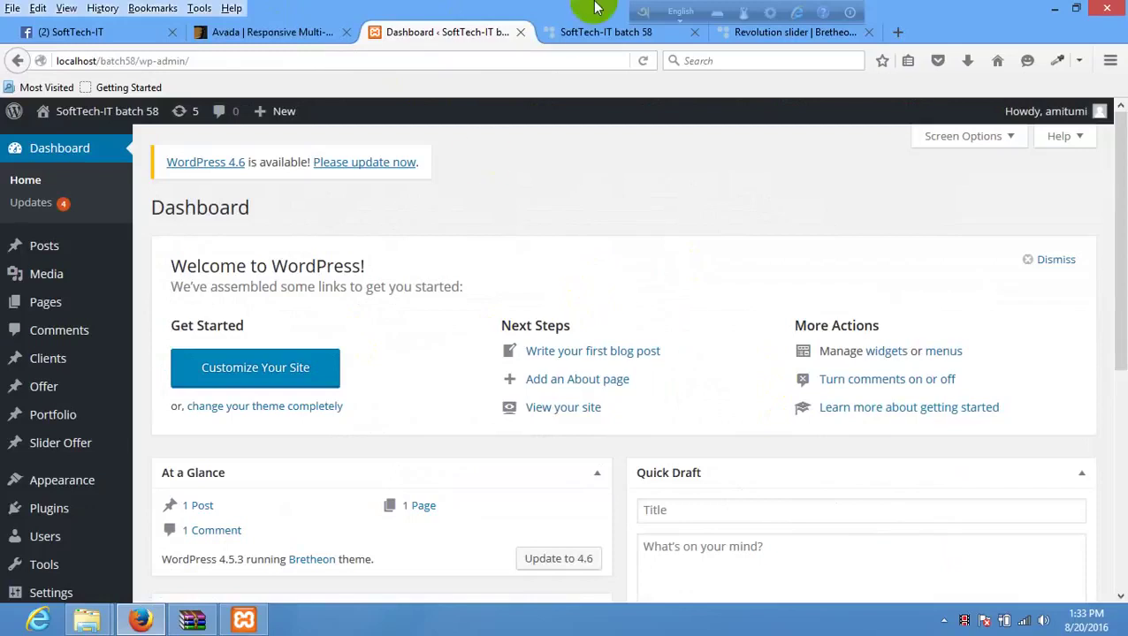
left_click(591, 31)
scroll(320, 345, "down", 3)
scroll(320, 320, "up", 5)
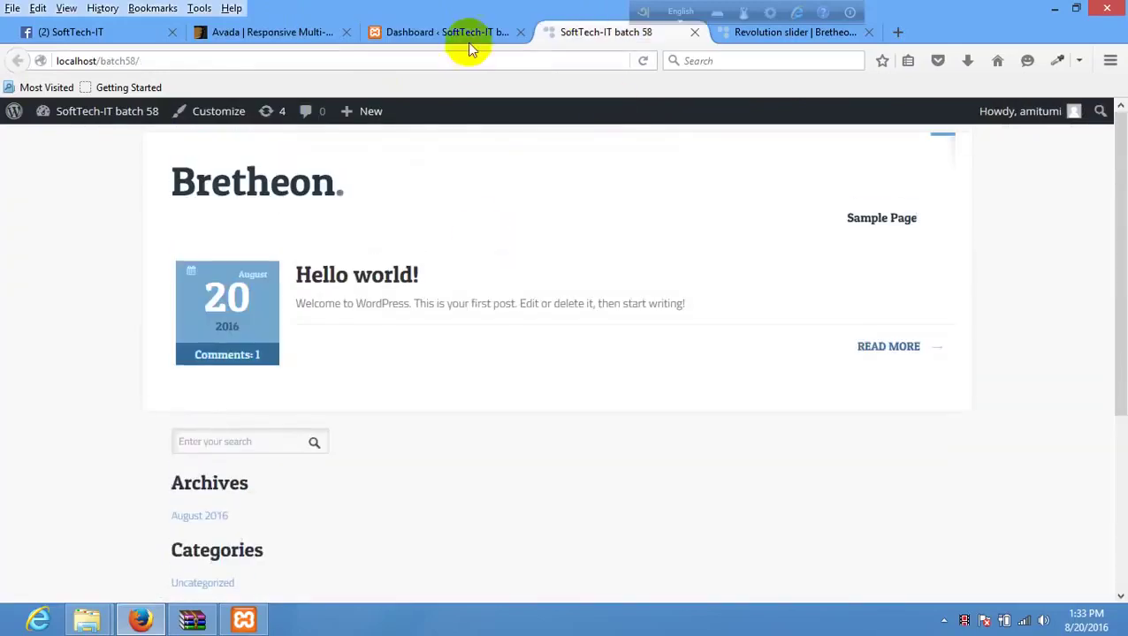
left_click(466, 34)
scroll(141, 398, "down", 5)
scroll(142, 398, "up", 5)
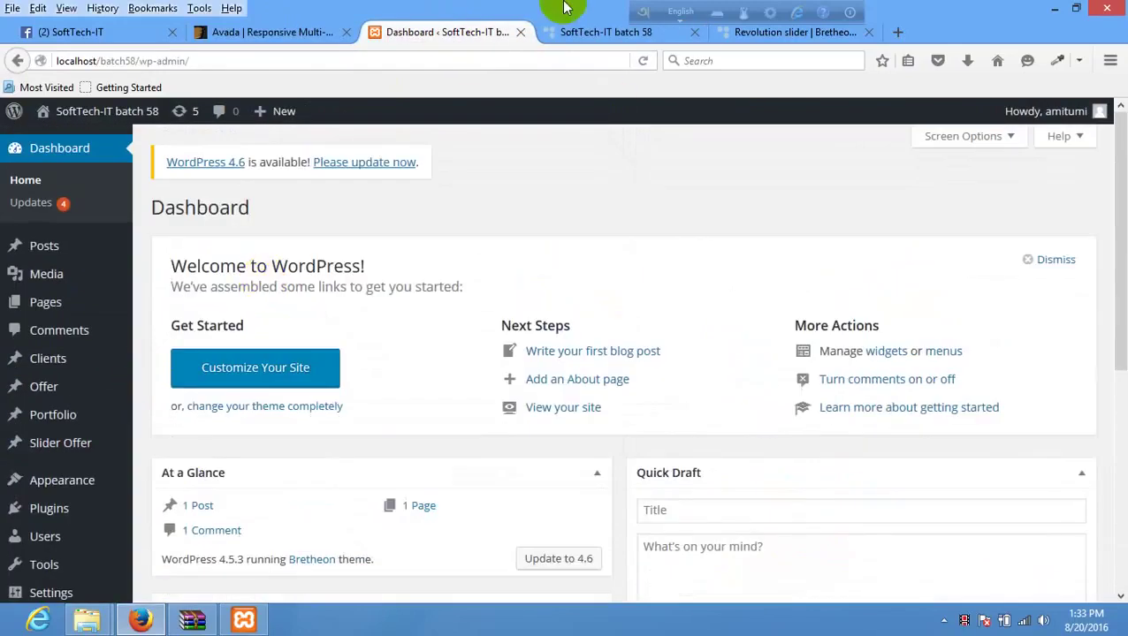
left_click(594, 31)
left_click(459, 29)
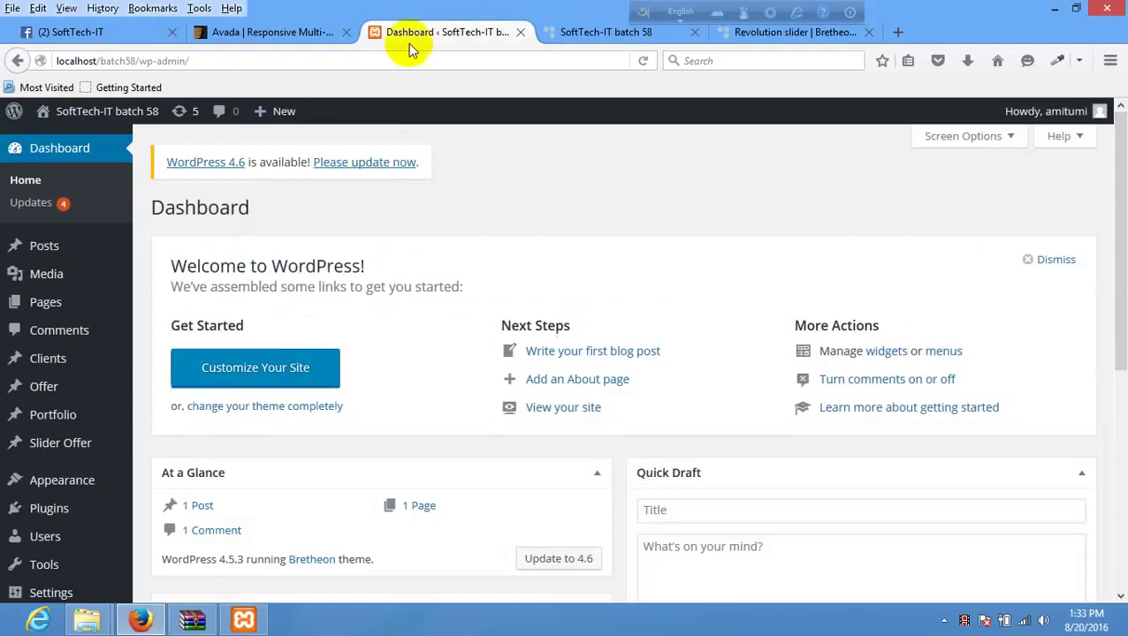
scroll(75, 473, "down", 5)
scroll(76, 473, "down", 1)
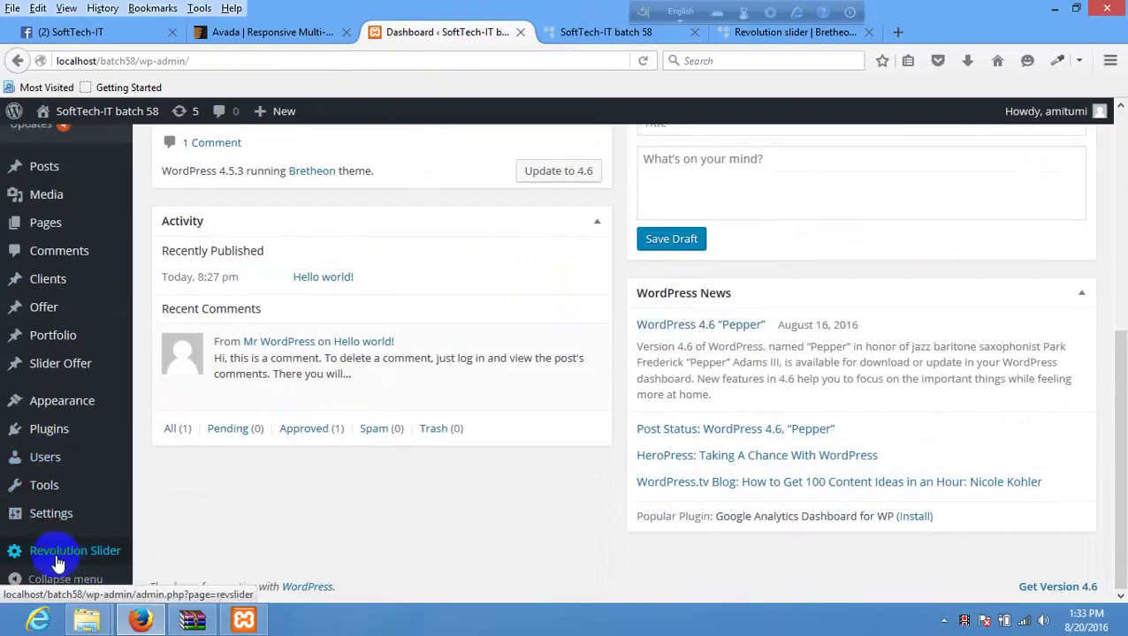
scroll(327, 252, "up", 8)
- Reload the local front page, compare it with the Bretheon demo, and return to the dashboard
left_click(574, 29)
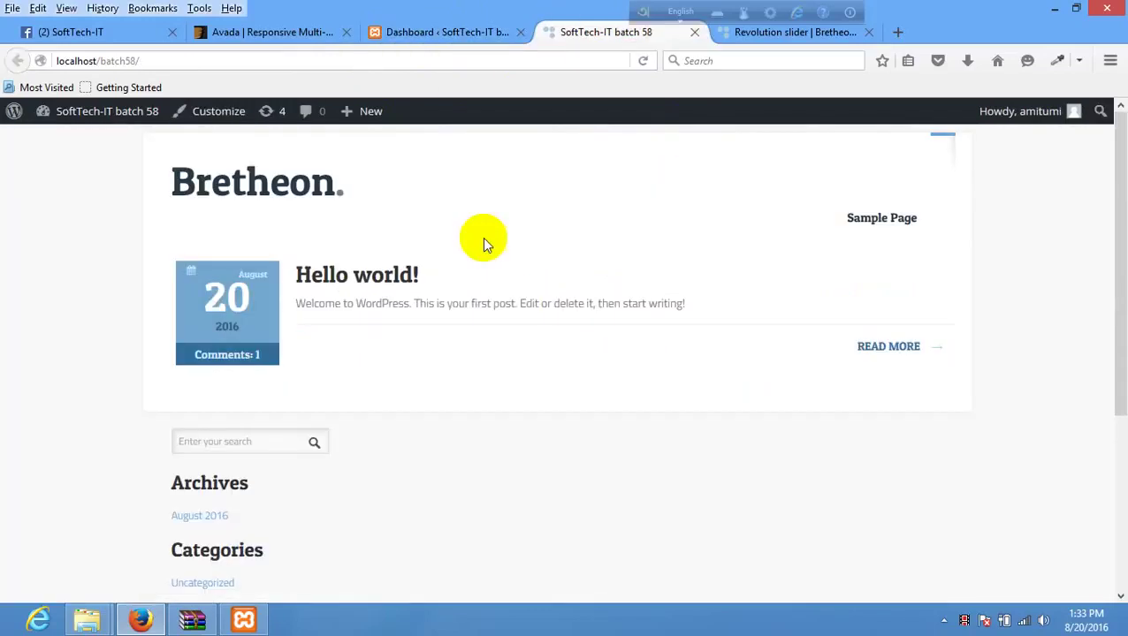
right_click(461, 196)
left_click(570, 212)
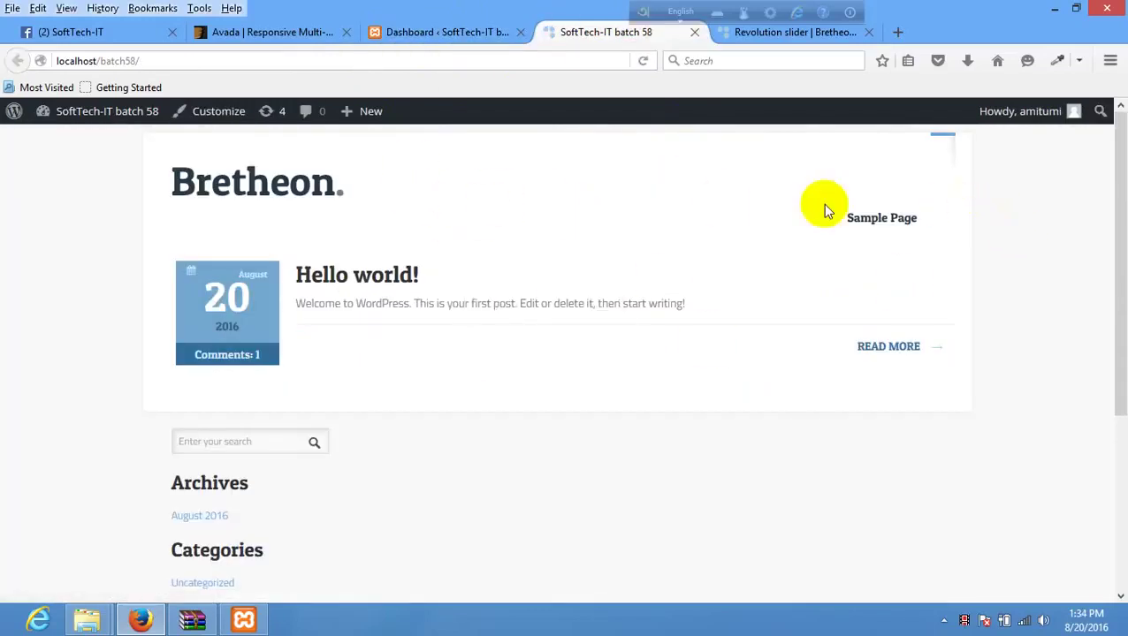
left_click(791, 35)
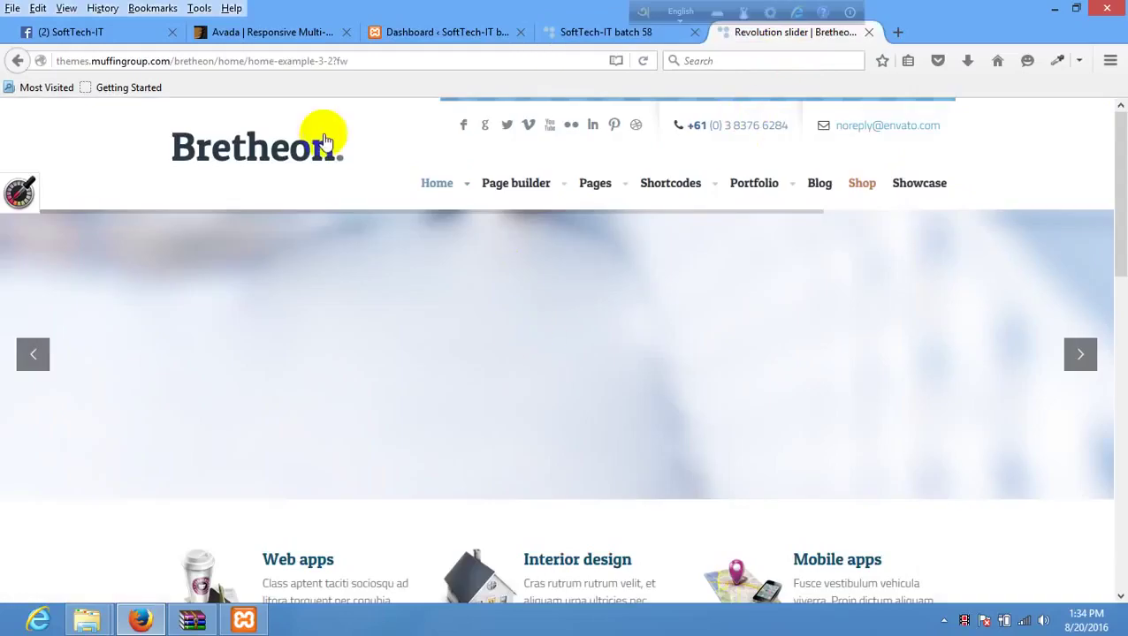
left_click(572, 33)
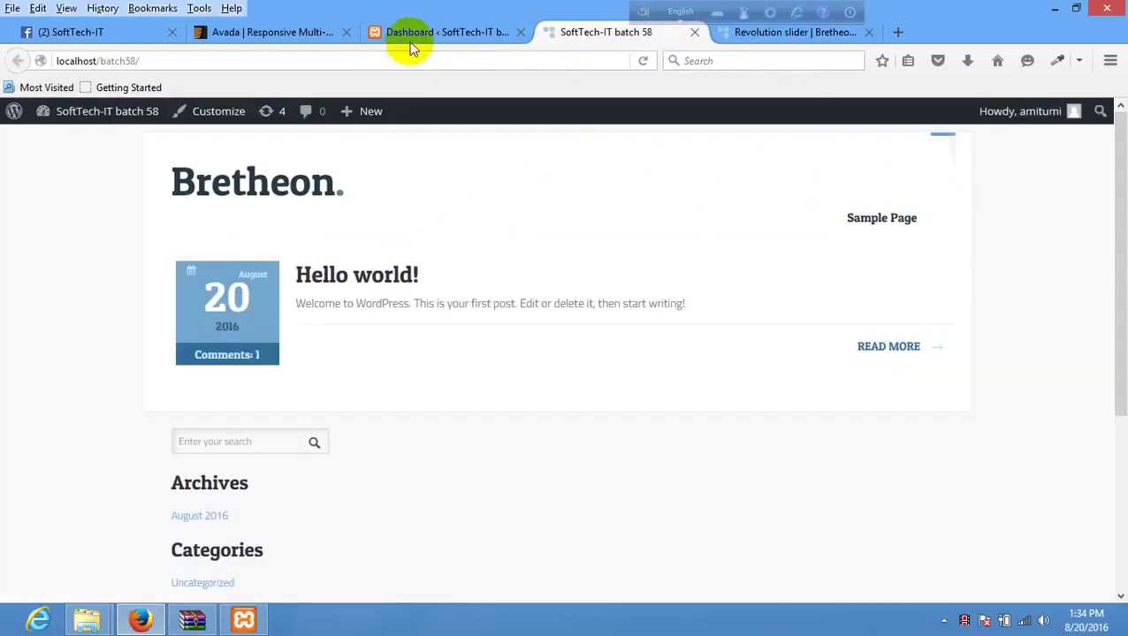
left_click(410, 35)
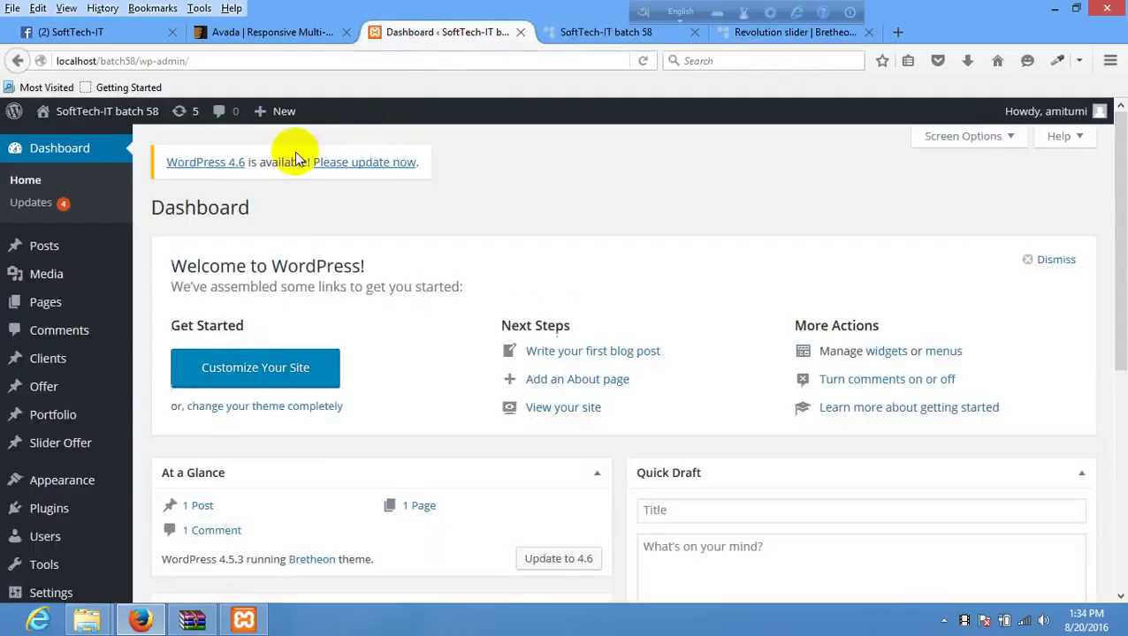
left_click(788, 34)
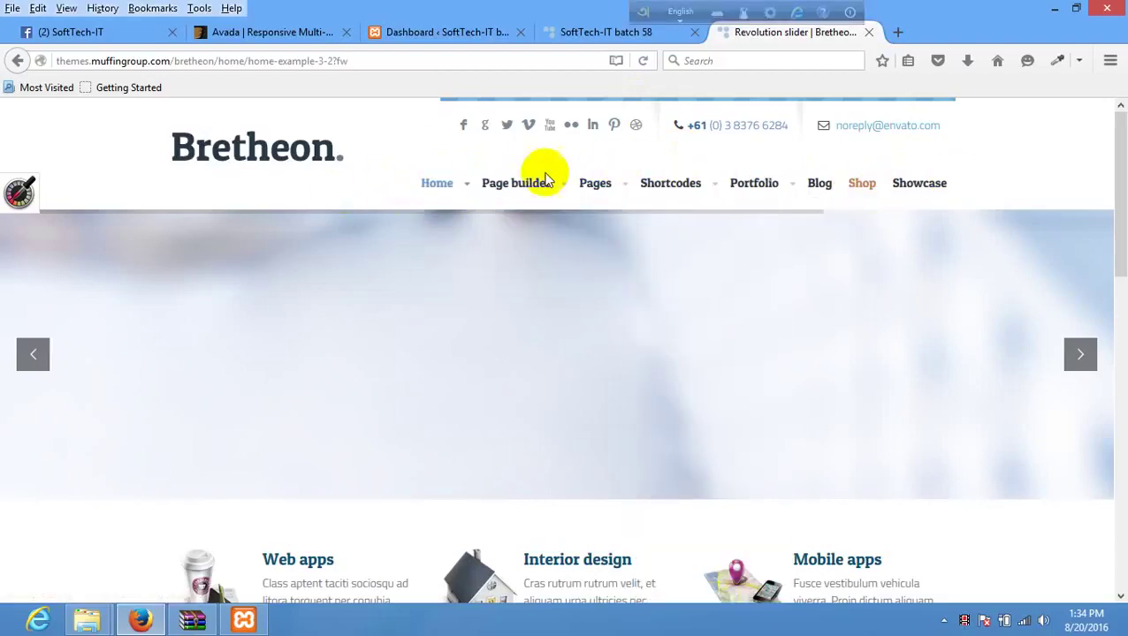
left_click(410, 35)
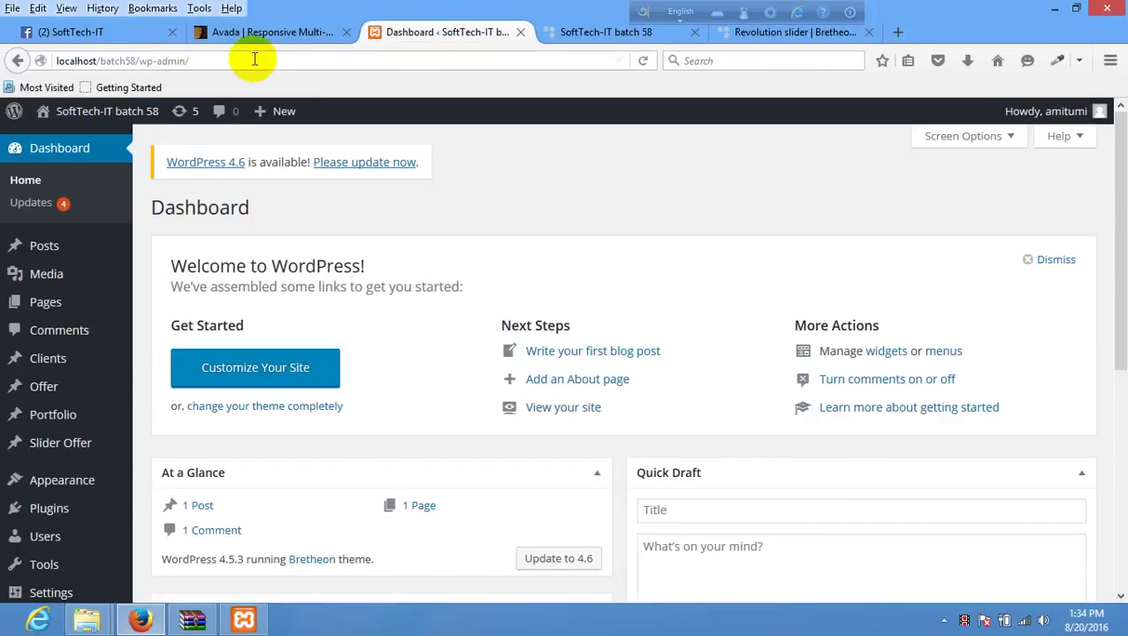
mouse_move(55, 478)
scroll(202, 491, "down", 2)
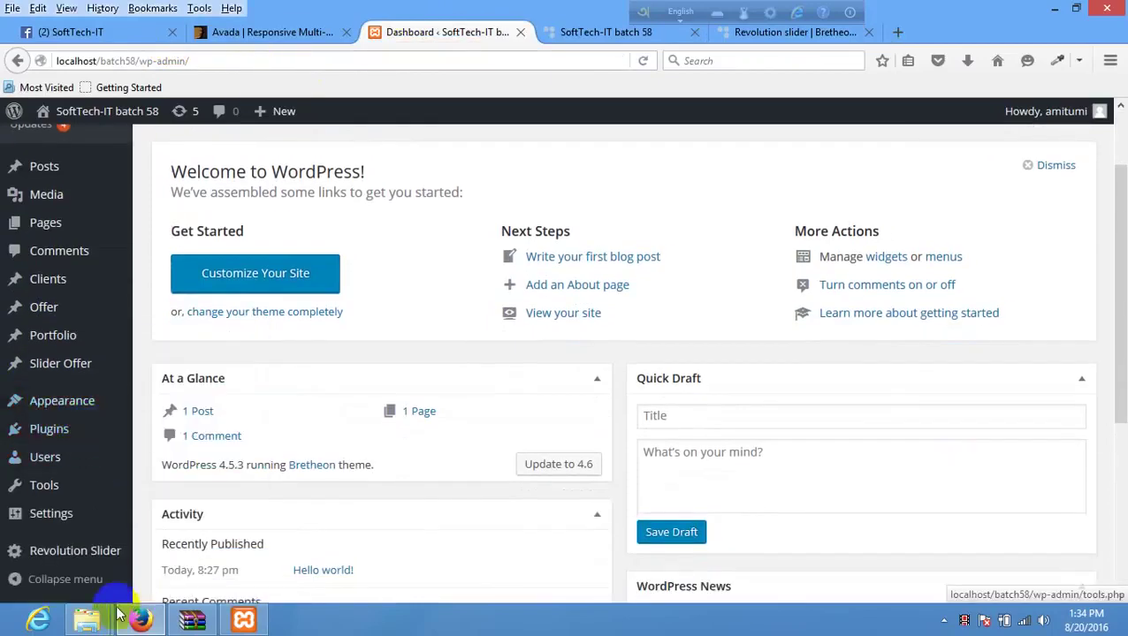
- In WinRAR, open the bretheon folder of the Bretheon theme archive and browse its files
left_click(192, 622)
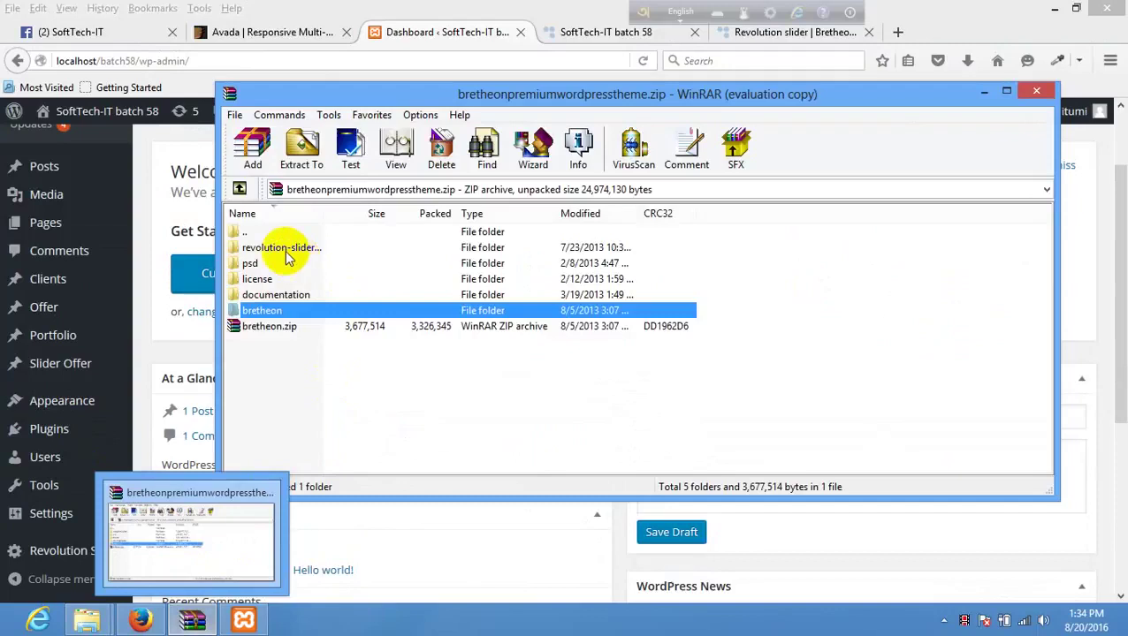
left_click(265, 279)
left_click(287, 247)
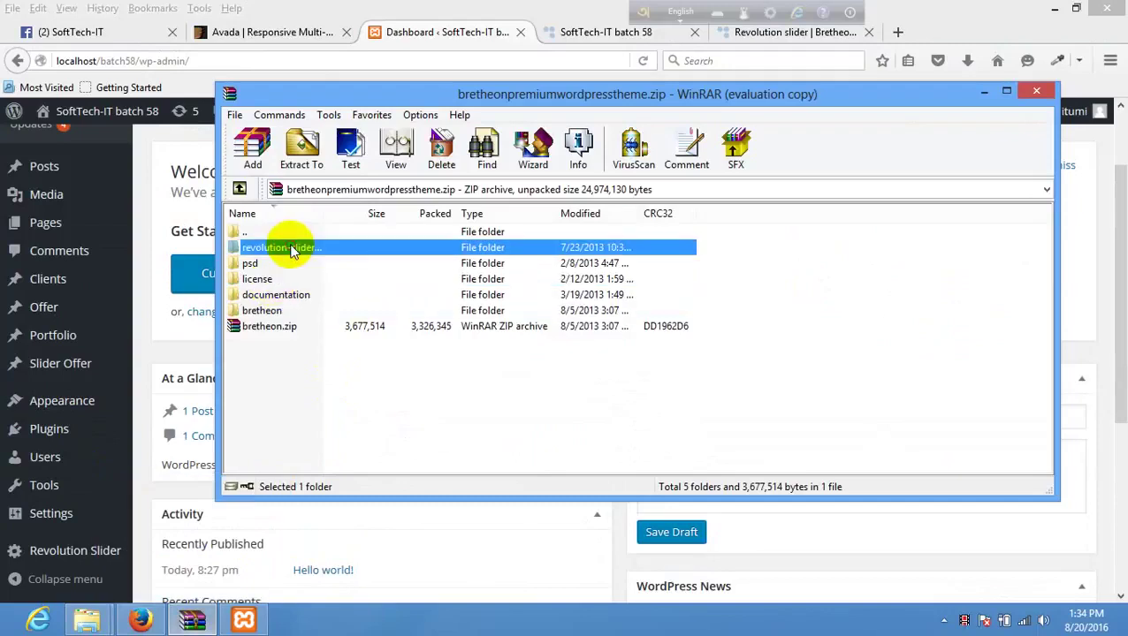
double_click(265, 312)
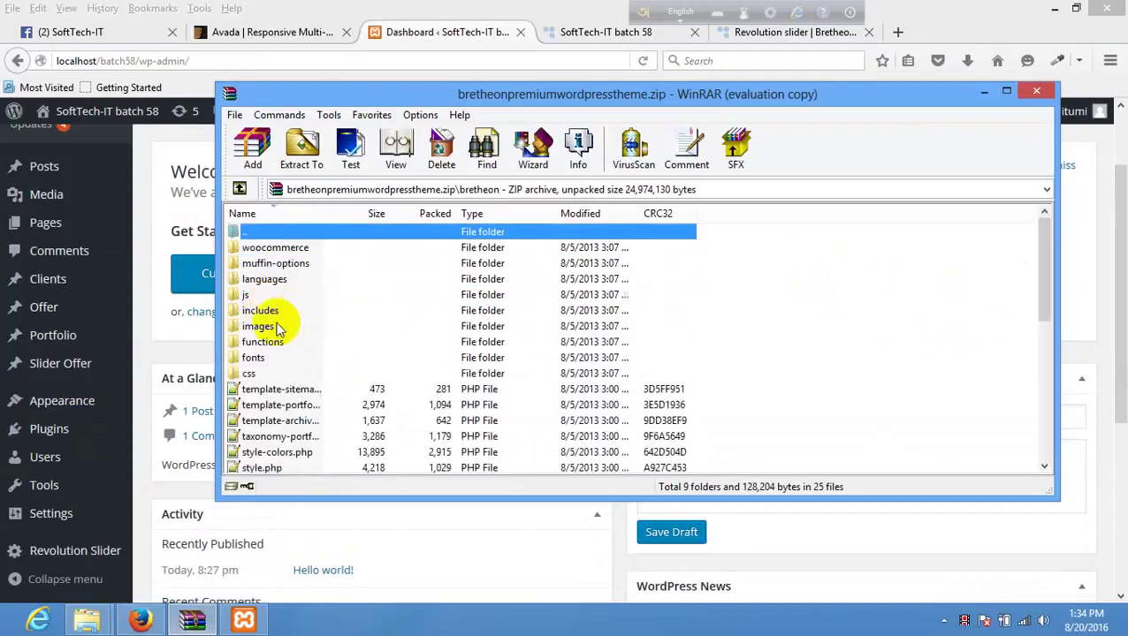
scroll(265, 305, "down", 6)
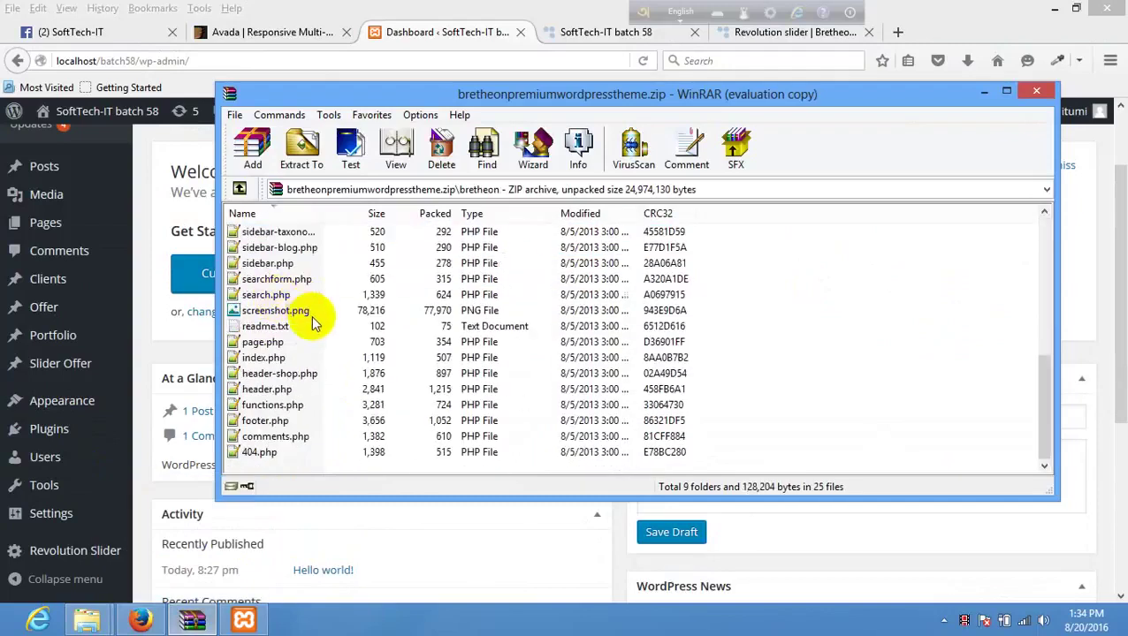
scroll(619, 283, "up", 6)
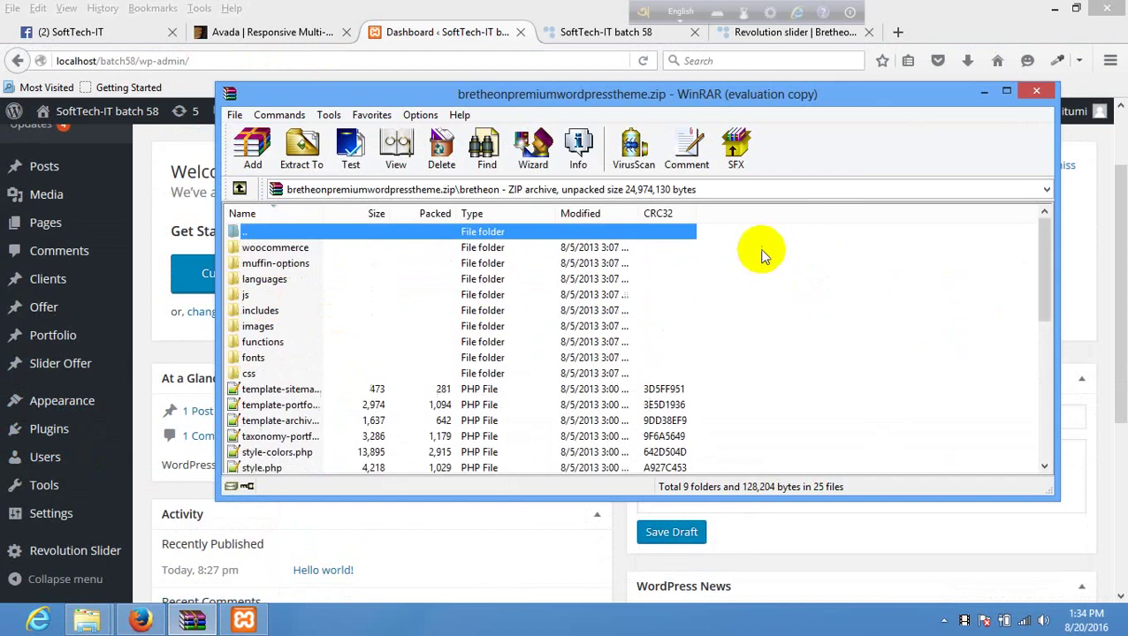
left_click(87, 620)
- Search the installed bretheon theme folder for 'xml', then go back to the folder
mouse_move(132, 541)
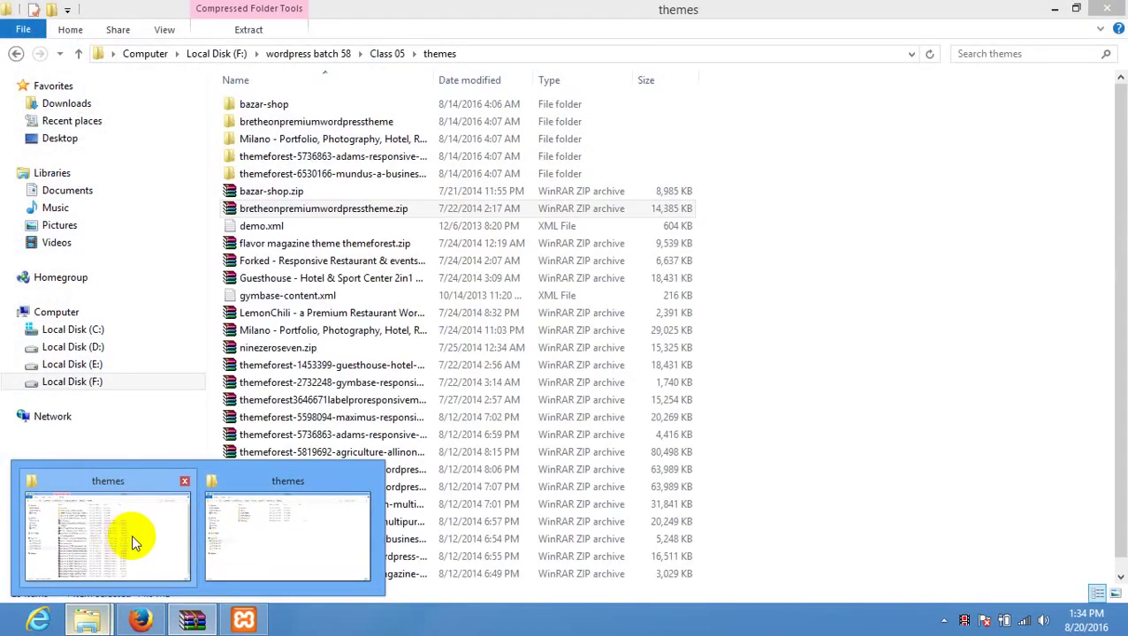
left_click(270, 533)
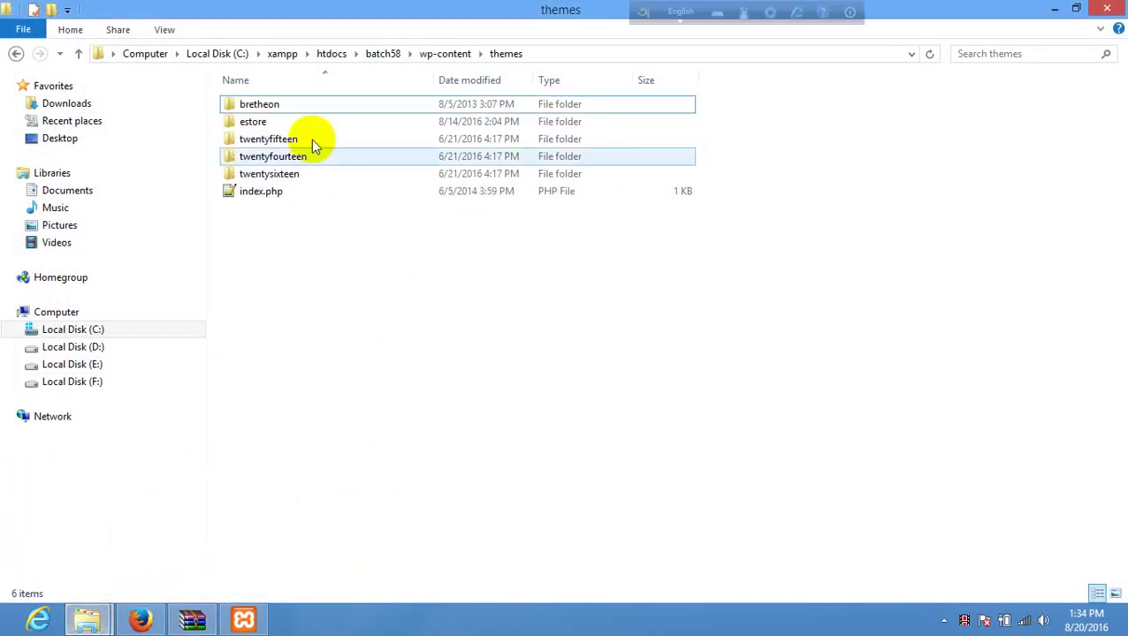
double_click(272, 104)
left_click(1059, 52)
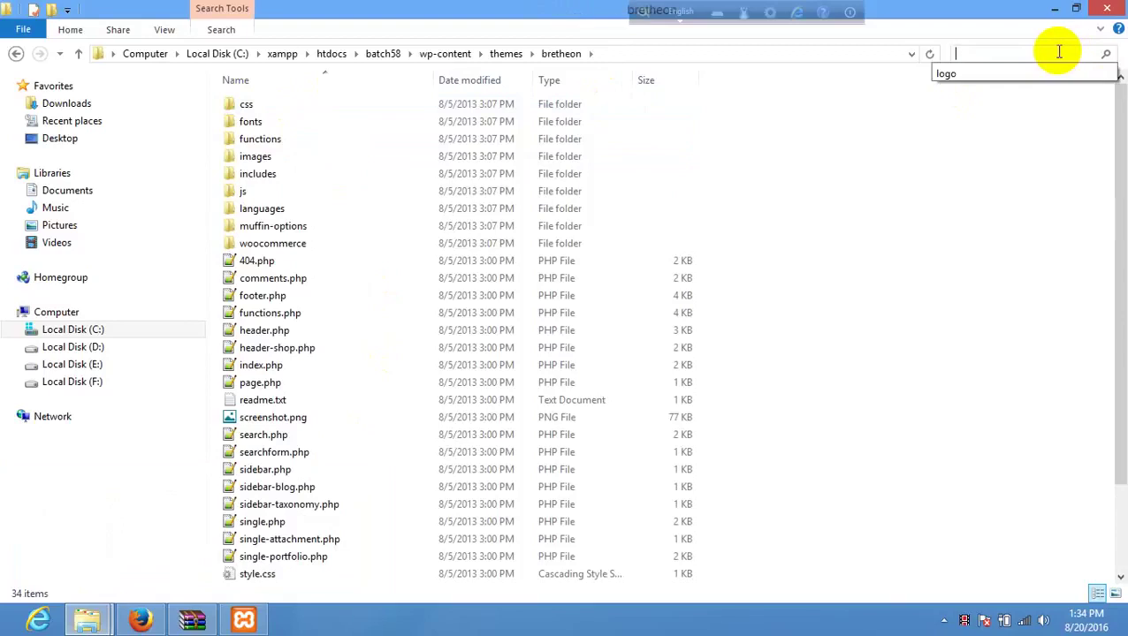
type("xml")
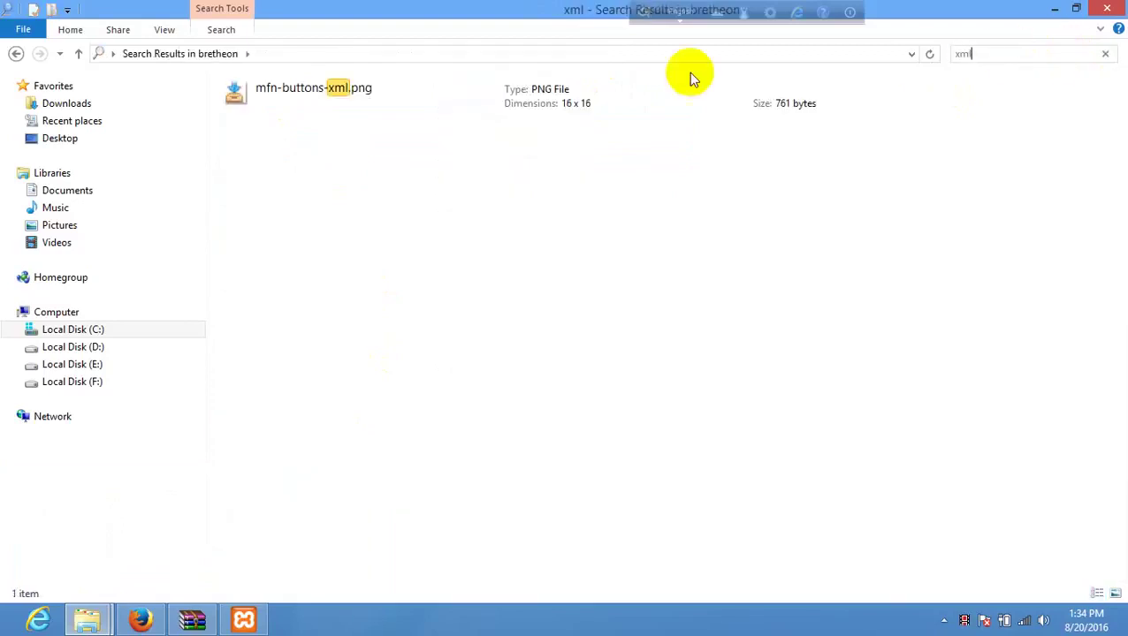
left_click(14, 56)
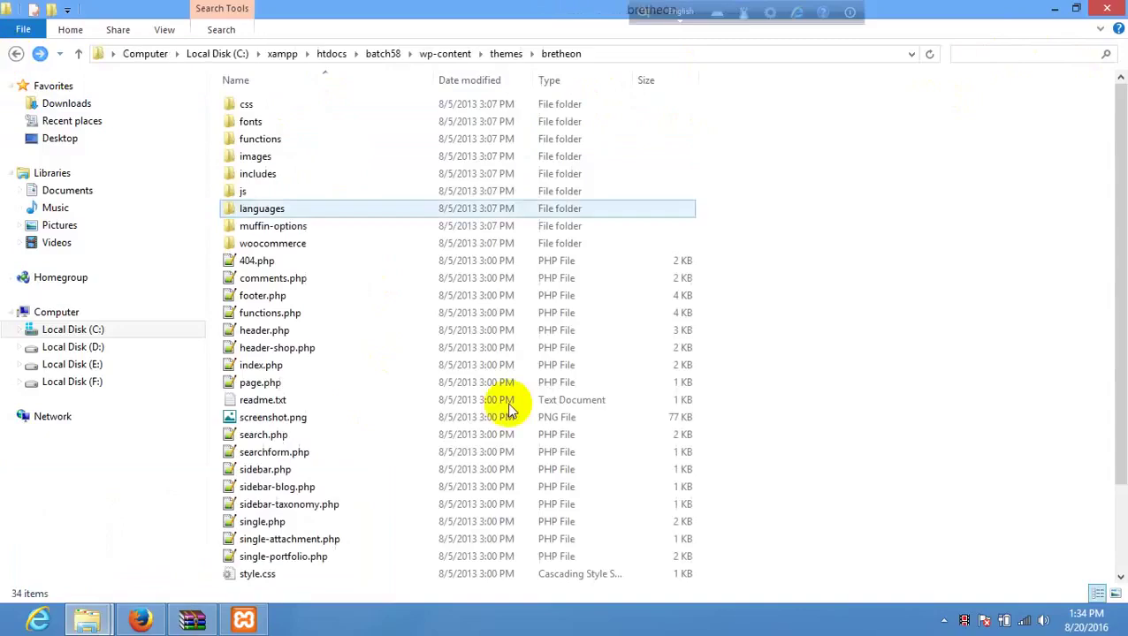
- Return to Firefox, view the local front page, and go back to the WordPress dashboard
left_click(141, 619)
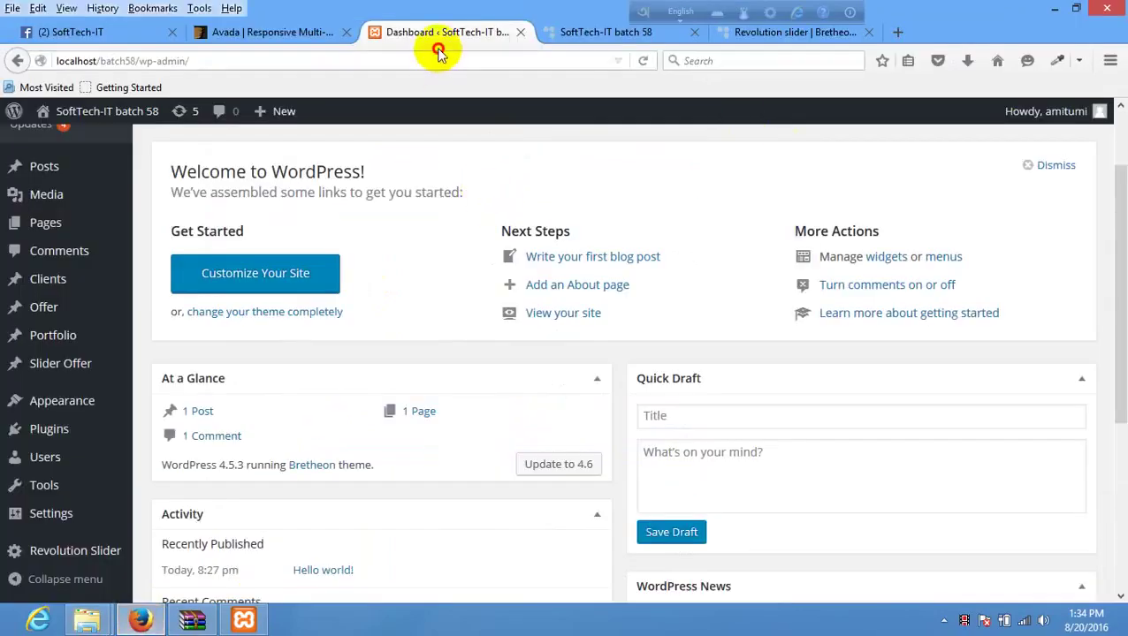
left_click(630, 32)
scroll(383, 159, "down", 5)
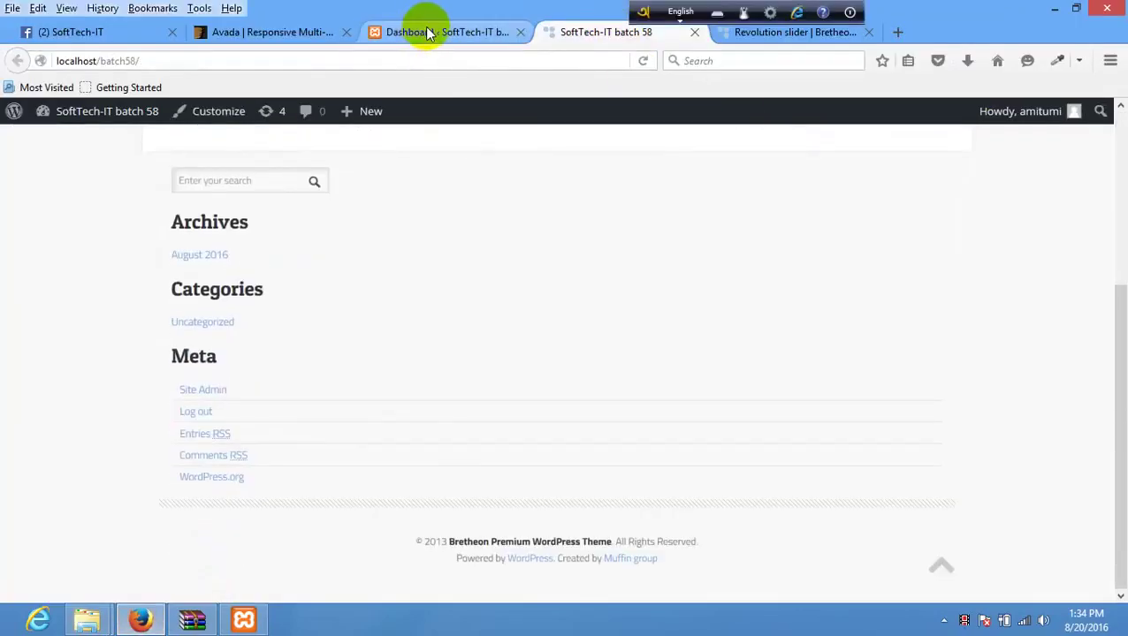
left_click(431, 32)
- Create and publish the Home page, checking the Bretheon demo site along the way
mouse_move(85, 403)
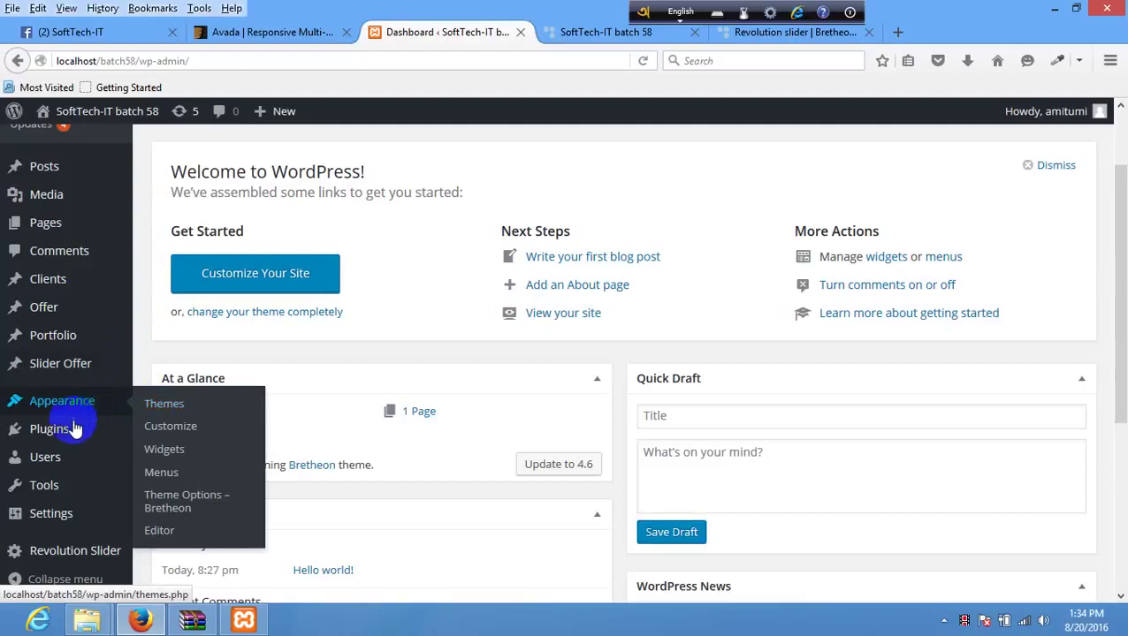
mouse_move(94, 224)
left_click(188, 253)
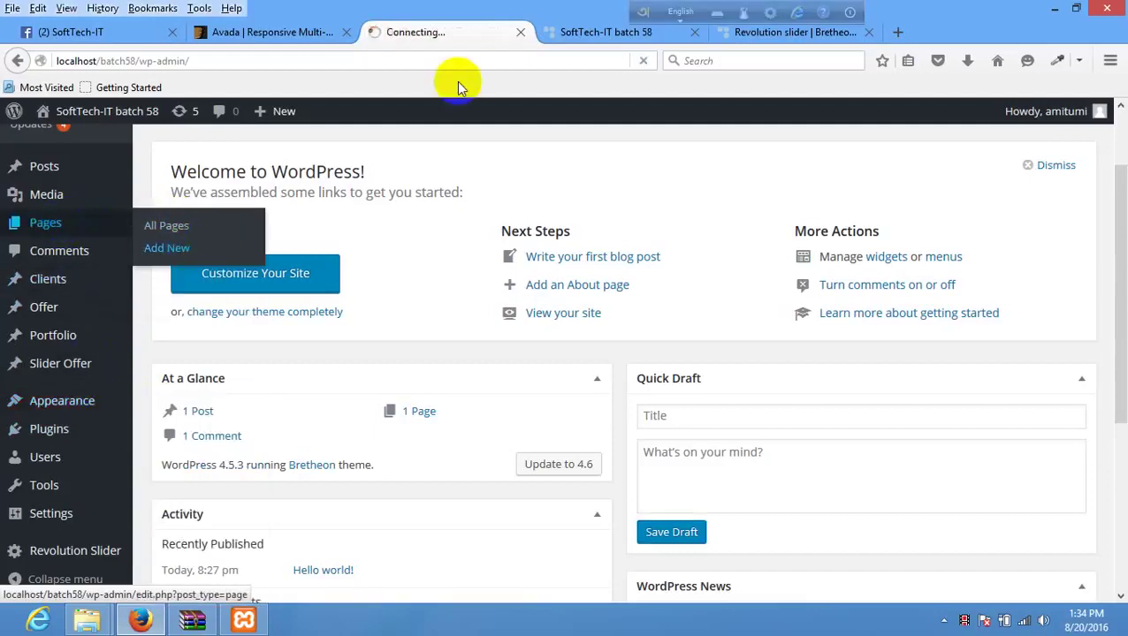
left_click(795, 36)
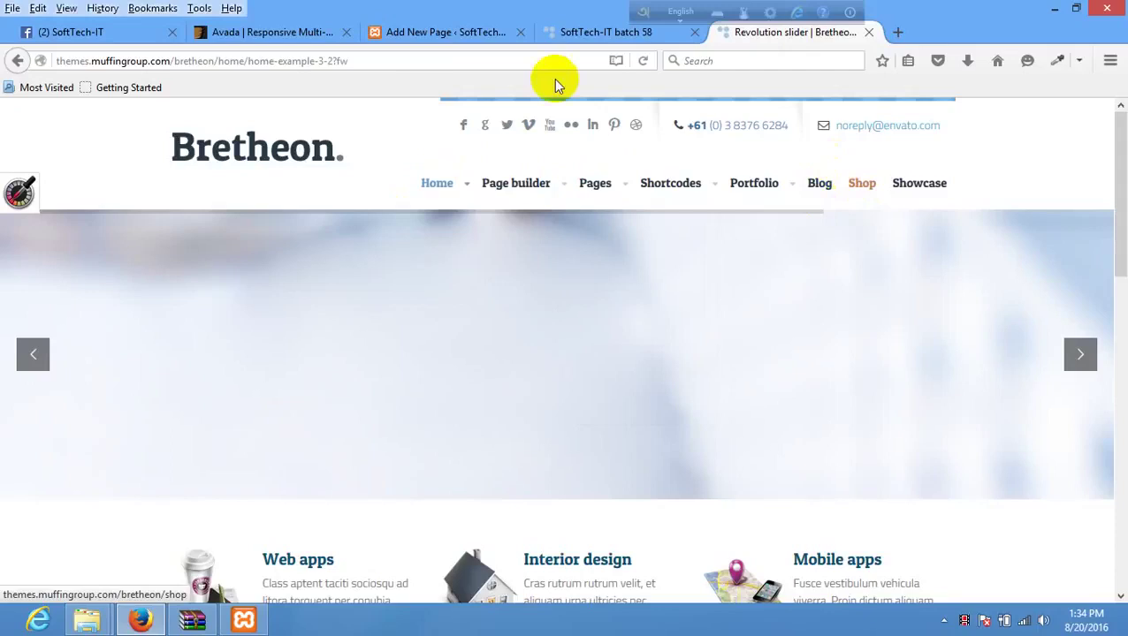
left_click(448, 34)
left_click(305, 255)
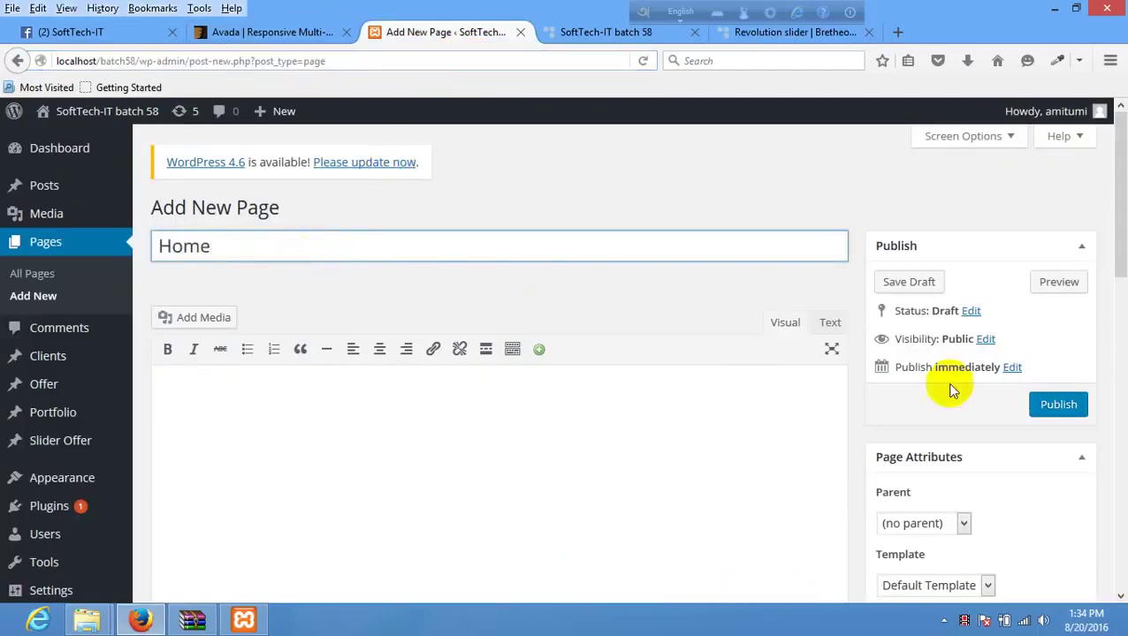
left_click(1069, 404)
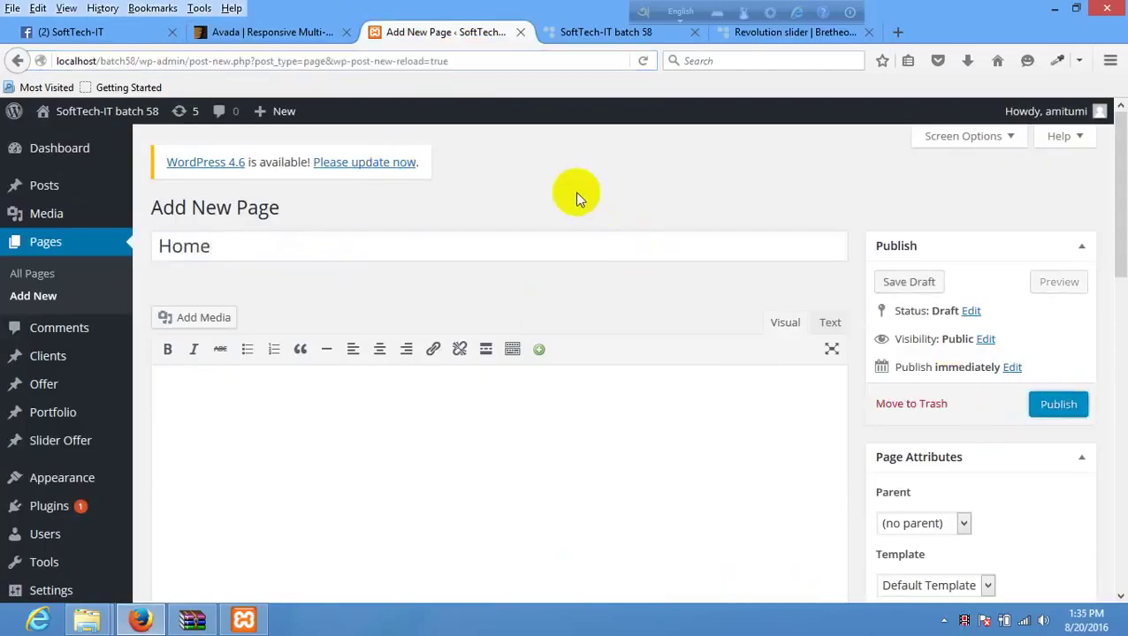
scroll(668, 314, "down", 10)
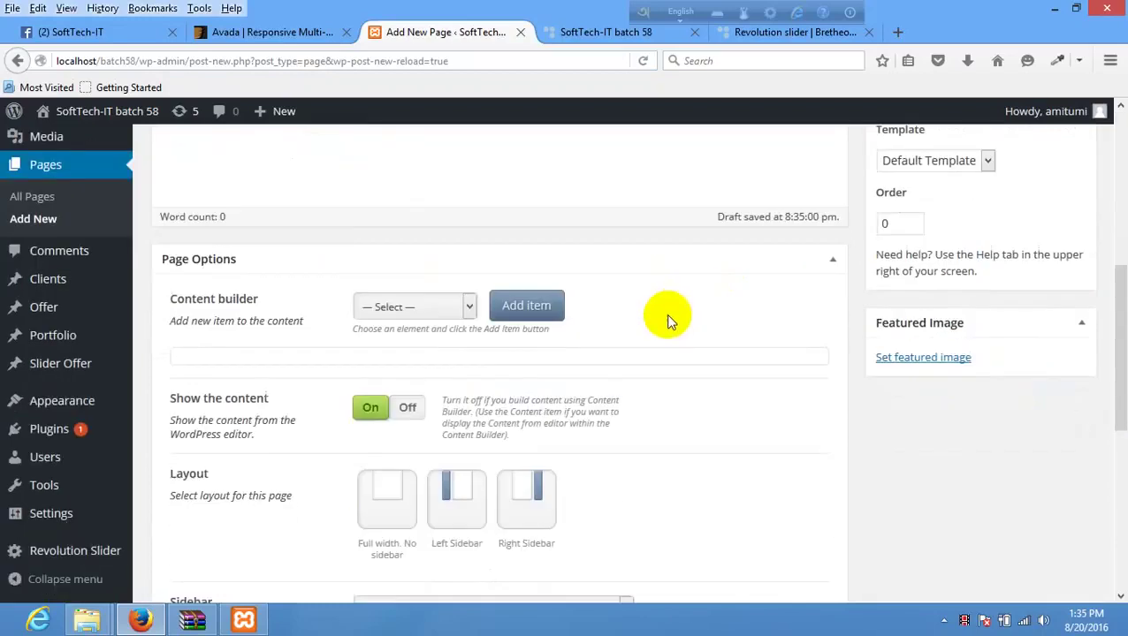
scroll(662, 307, "up", 10)
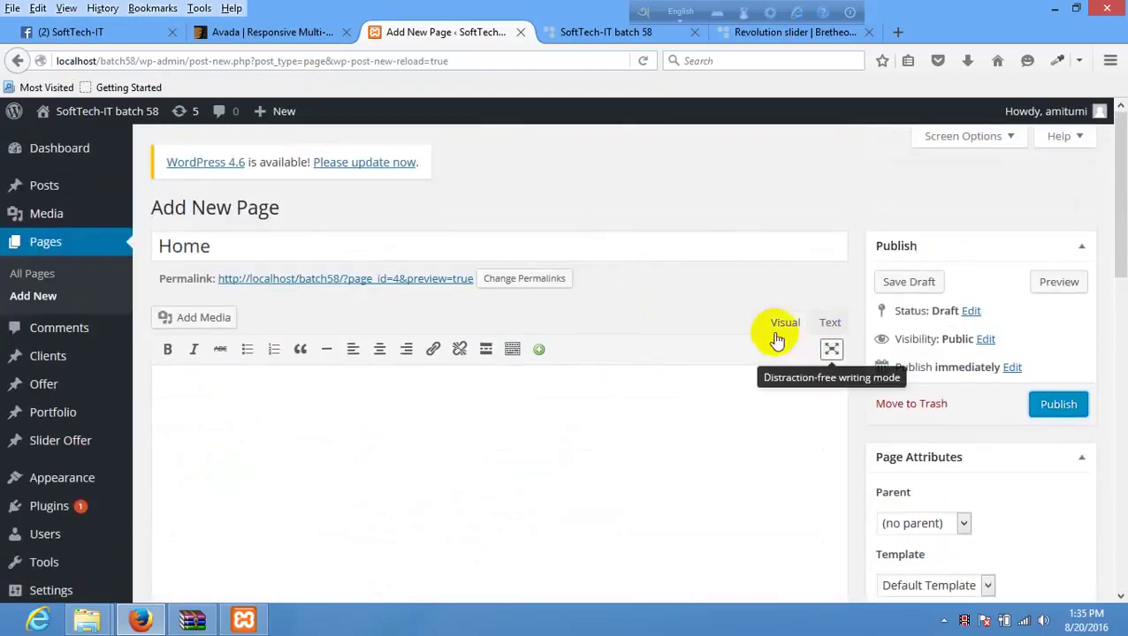
left_click(1058, 405)
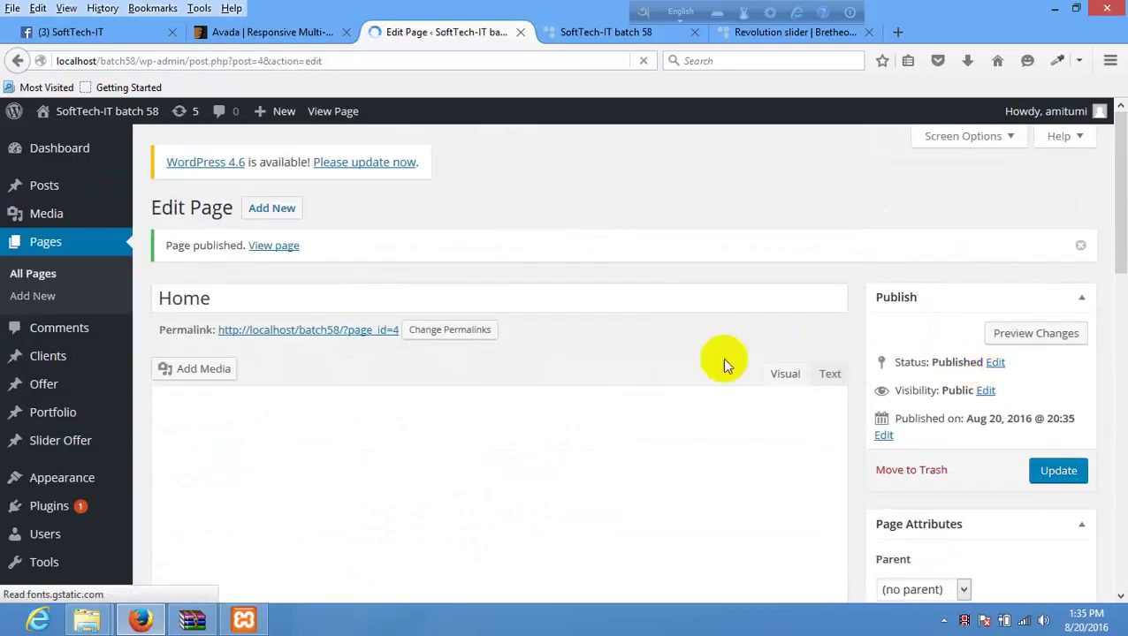
- Open the published Home page in a new tab, view it, and close the tab
right_click(273, 250)
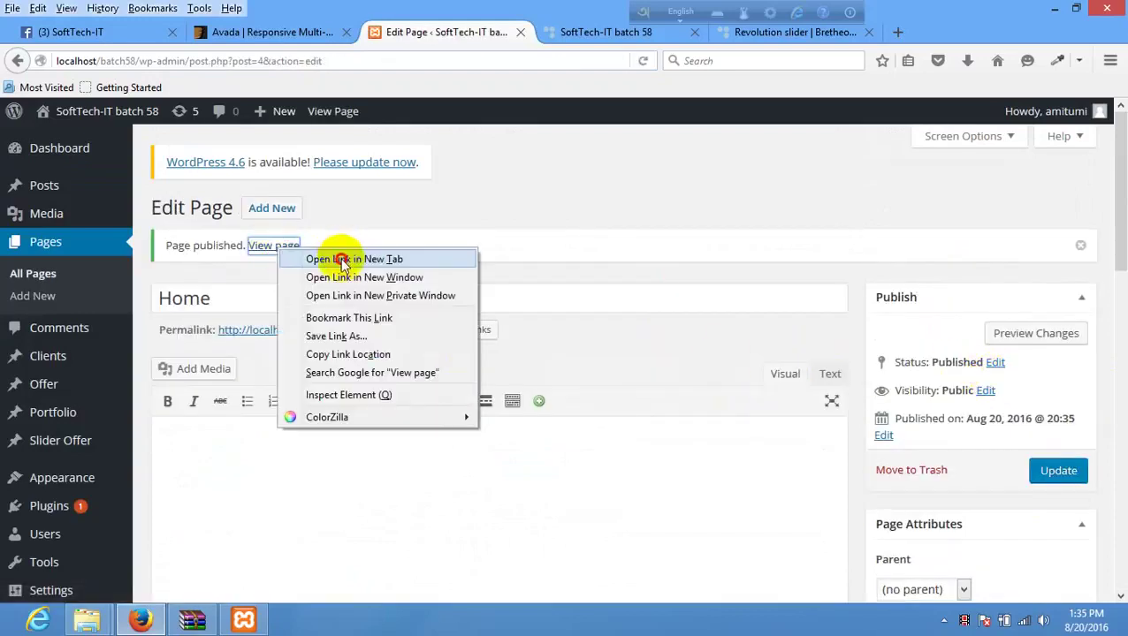
left_click(335, 257)
left_click(588, 31)
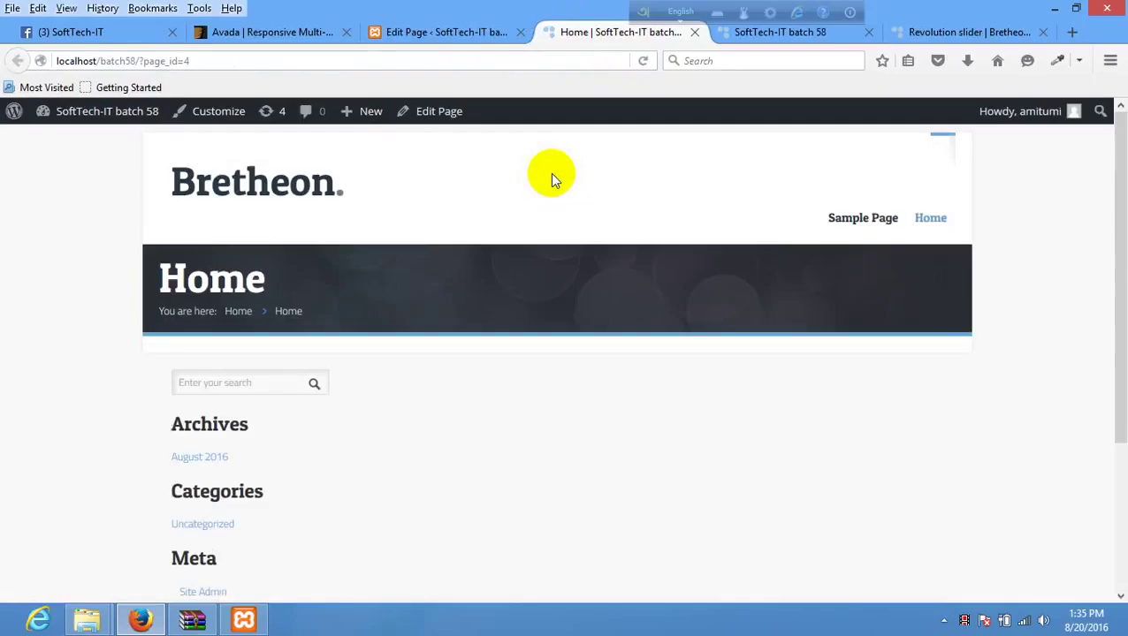
left_click(694, 32)
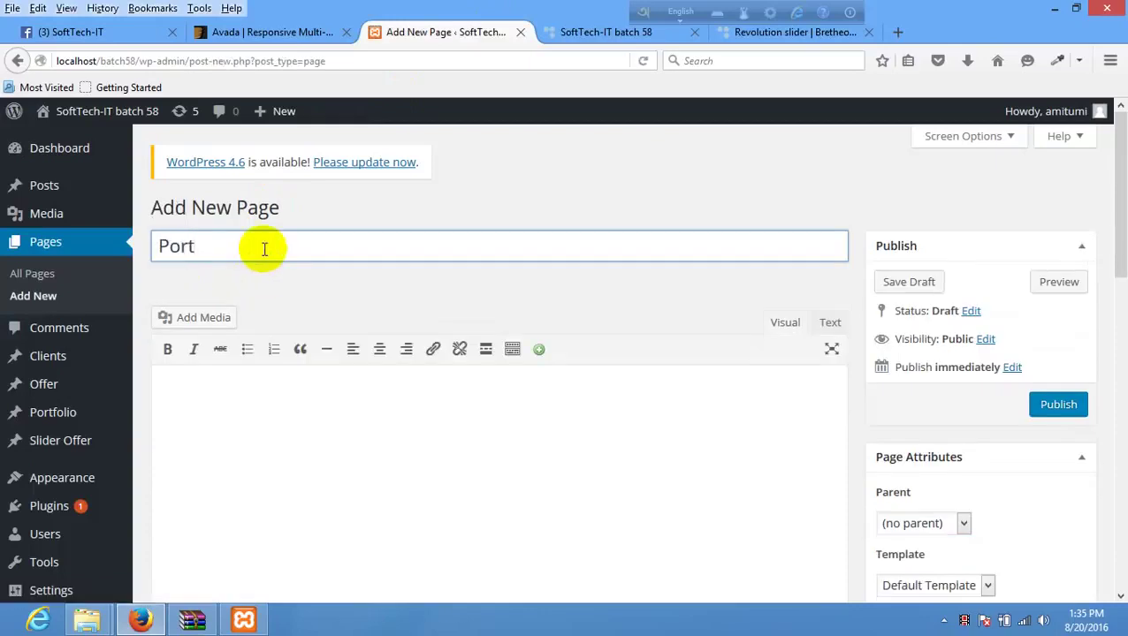
- Save the Portfolio title as a draft and return to the All Pages list
key("Return")
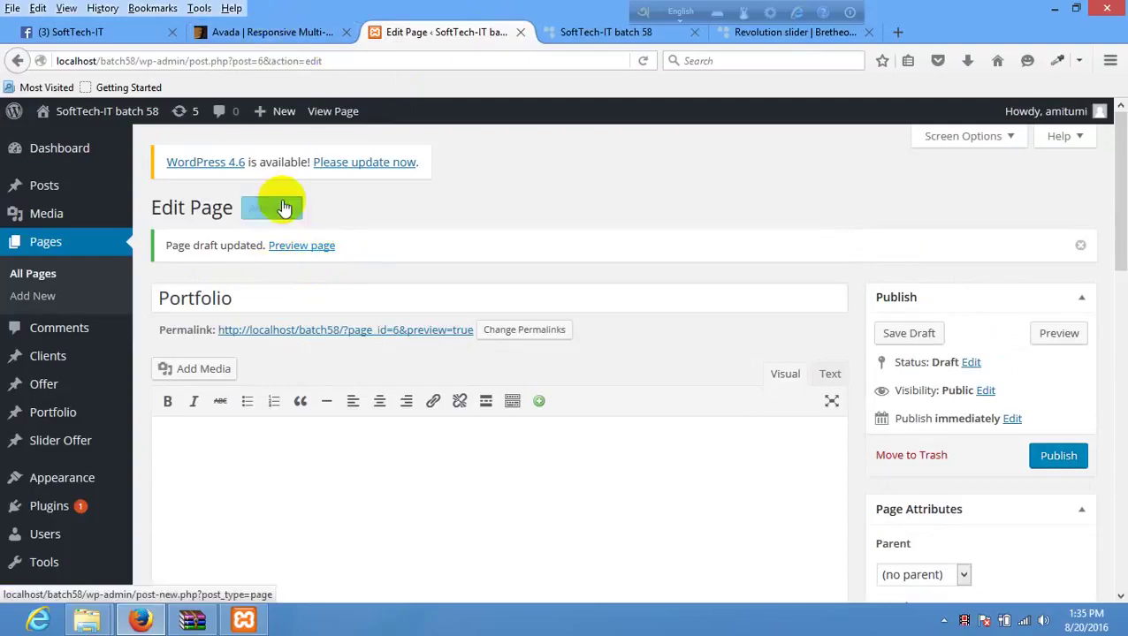
left_click(283, 208)
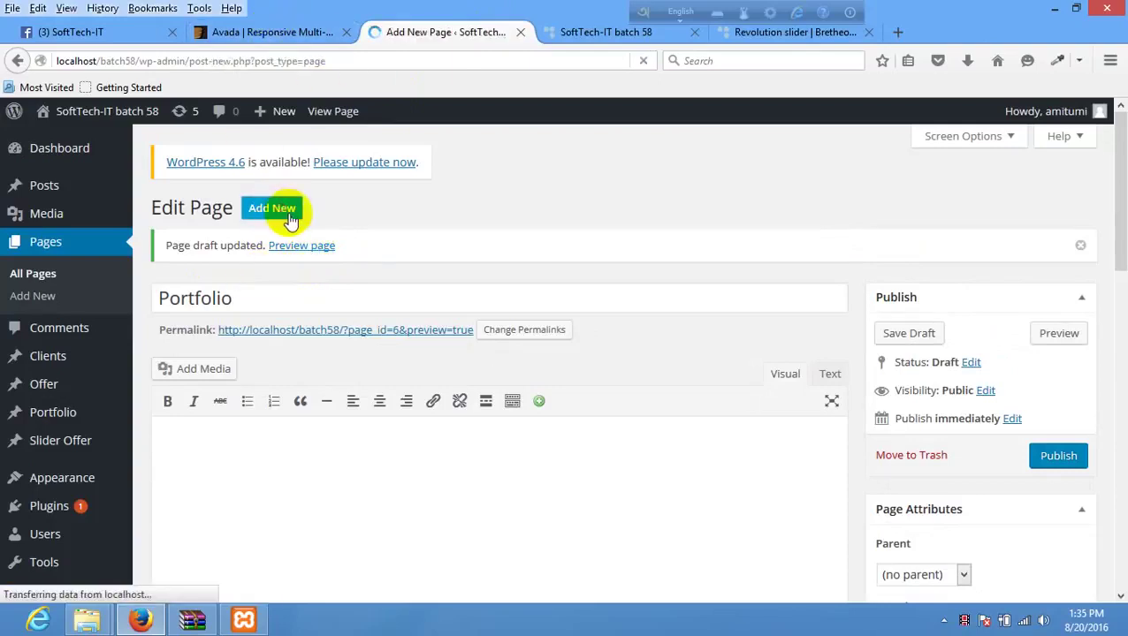
left_click(254, 245)
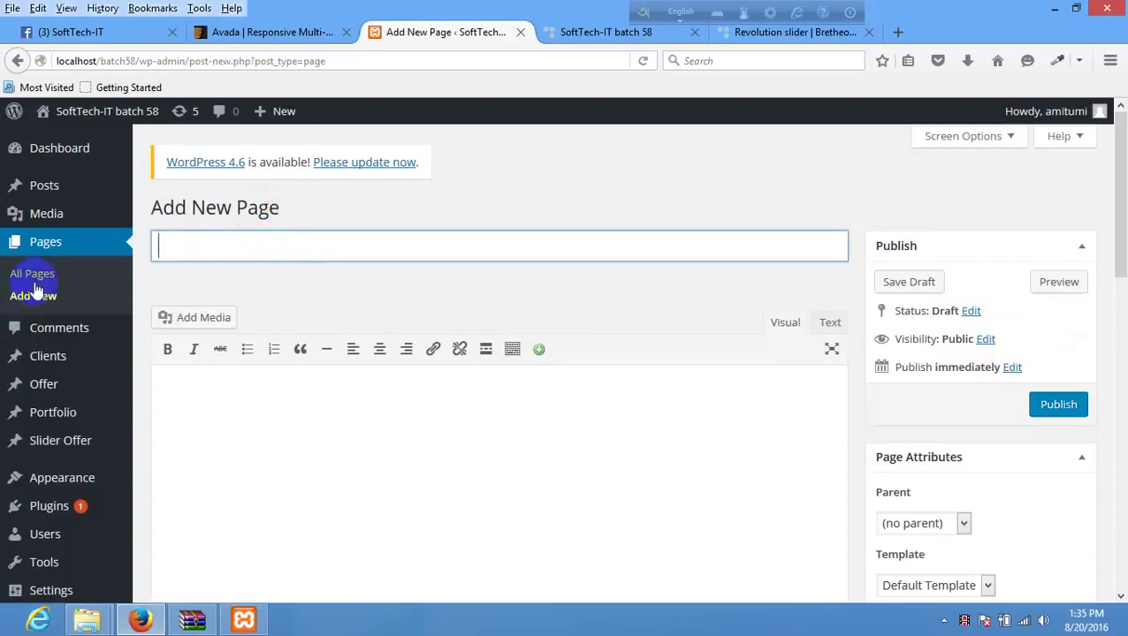
left_click(38, 279)
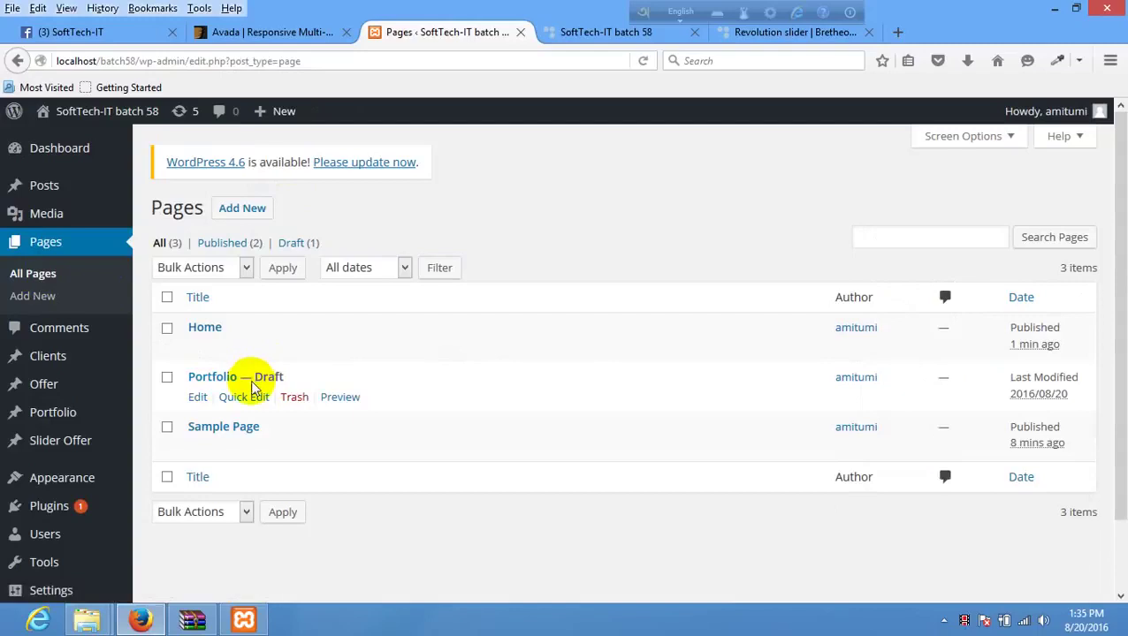
- Keep Portfolio on the Default Template via Quick Edit, then open and publish it
left_click(237, 398)
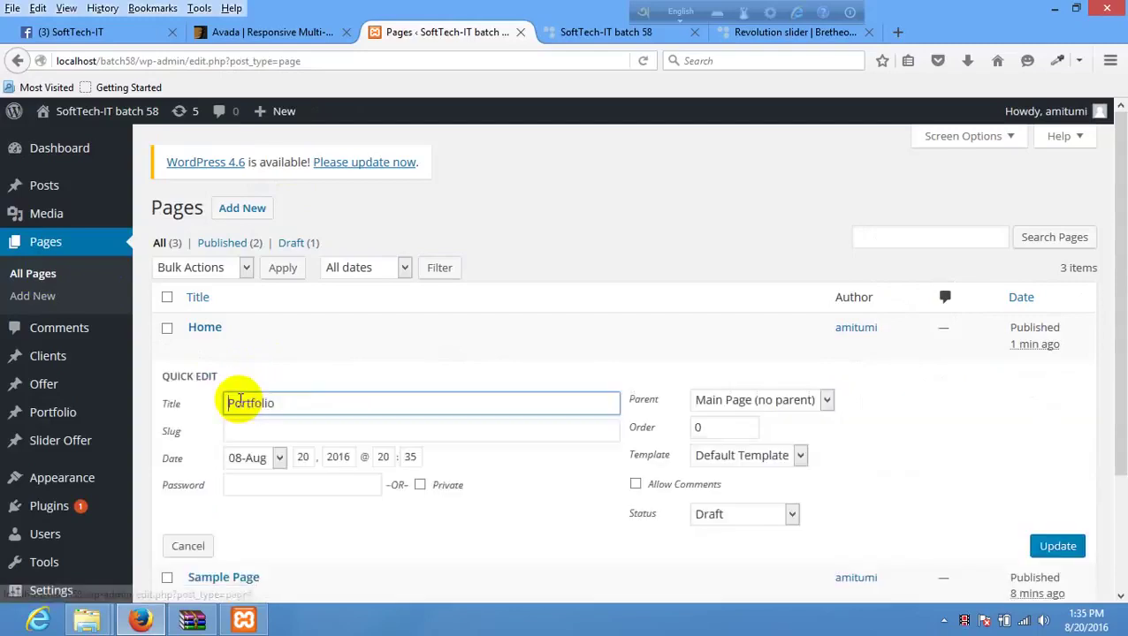
left_click(762, 456)
left_click(582, 282)
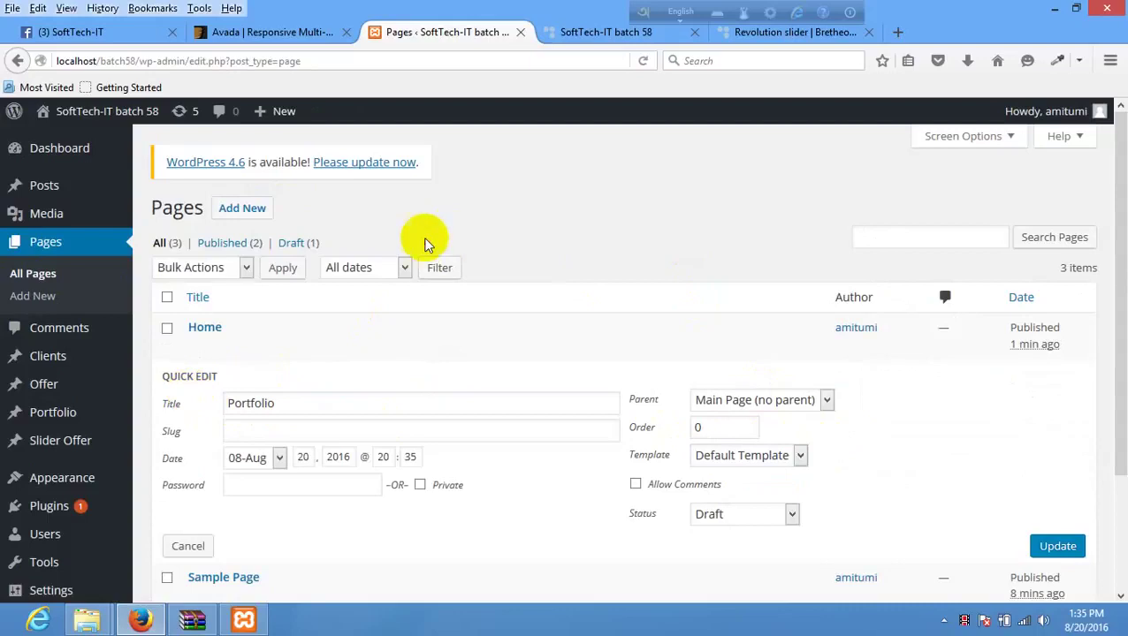
left_click(1052, 545)
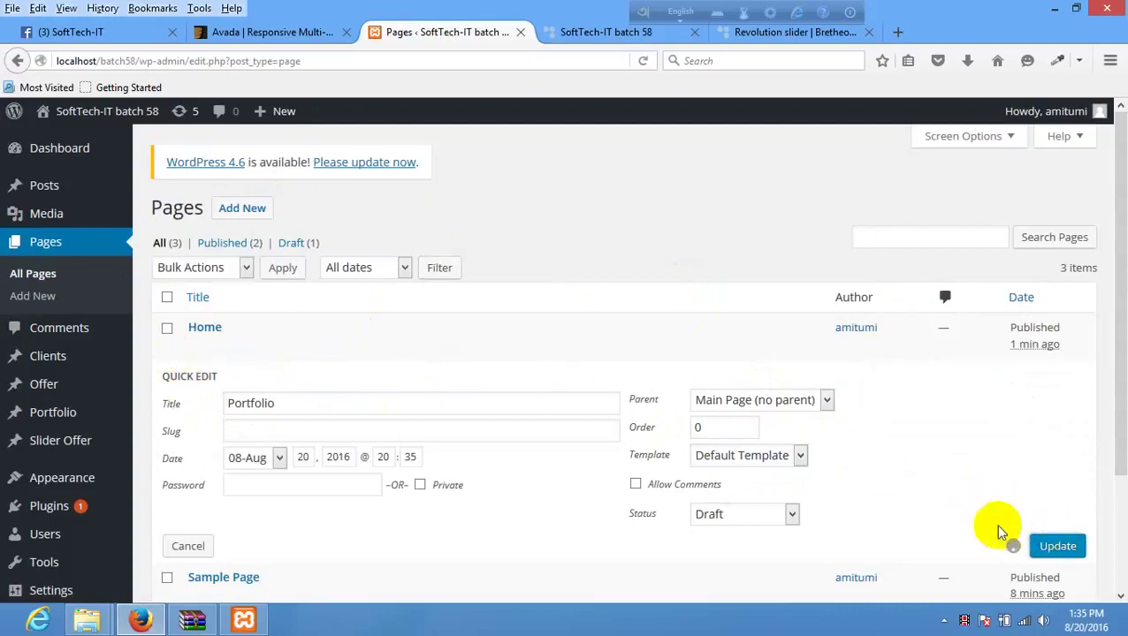
left_click(218, 380)
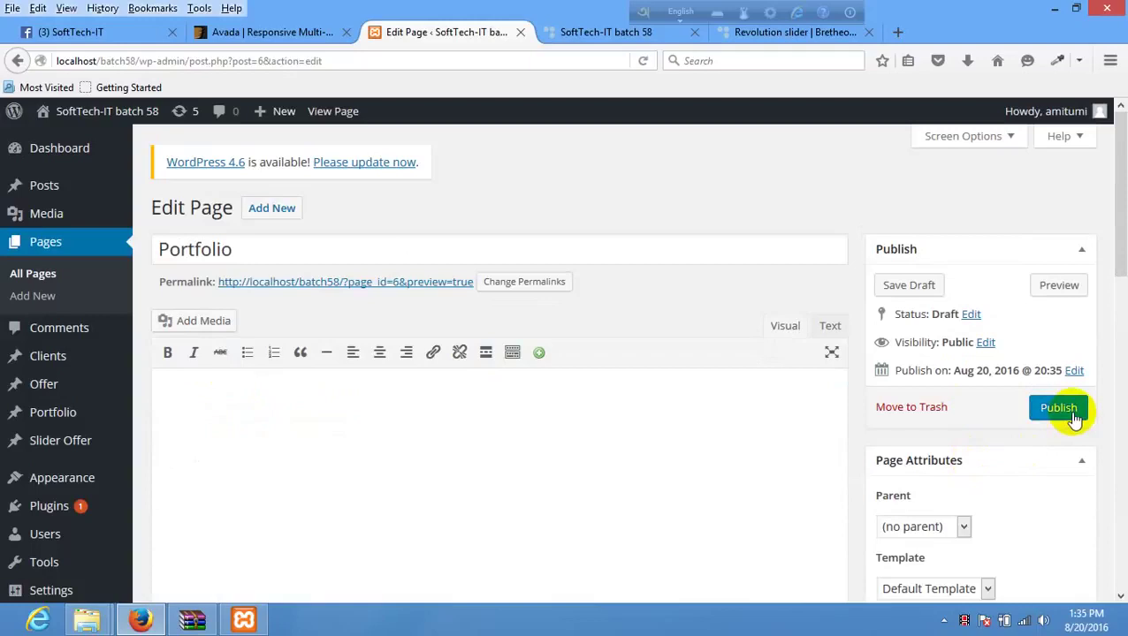
left_click(1063, 418)
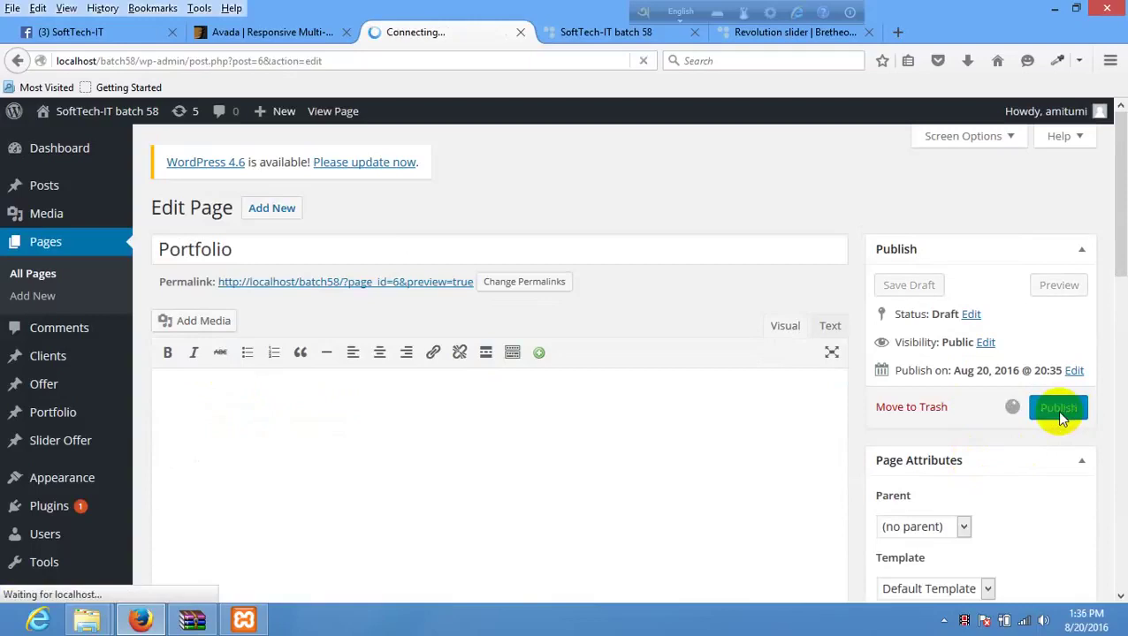
- Publish new pages titled About Us and Contact Us
left_click(279, 218)
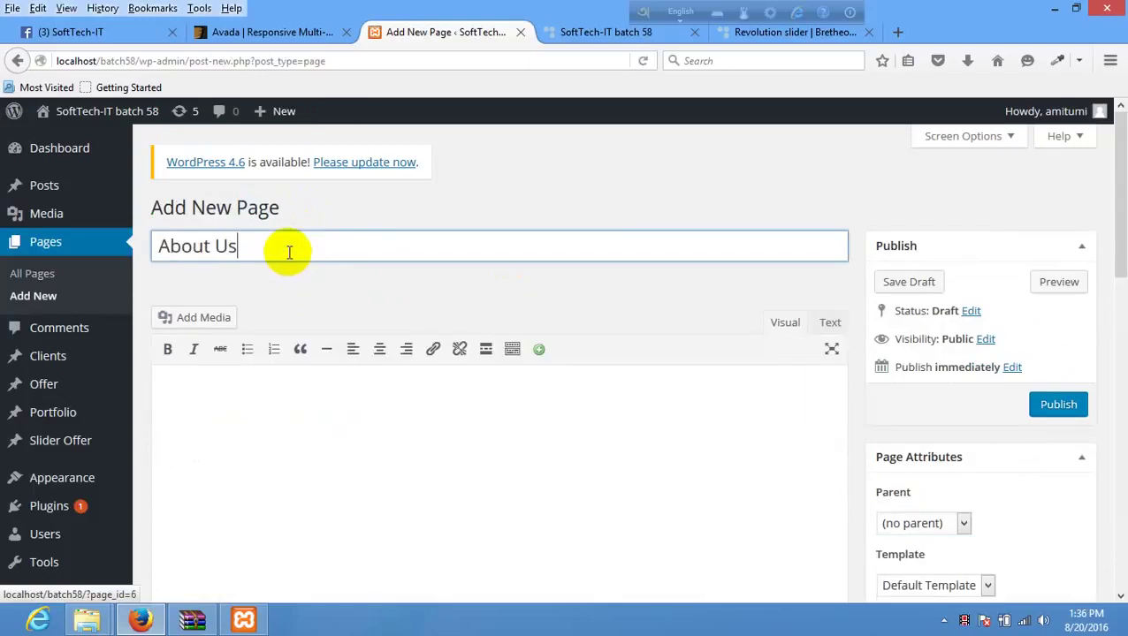
left_click(1044, 410)
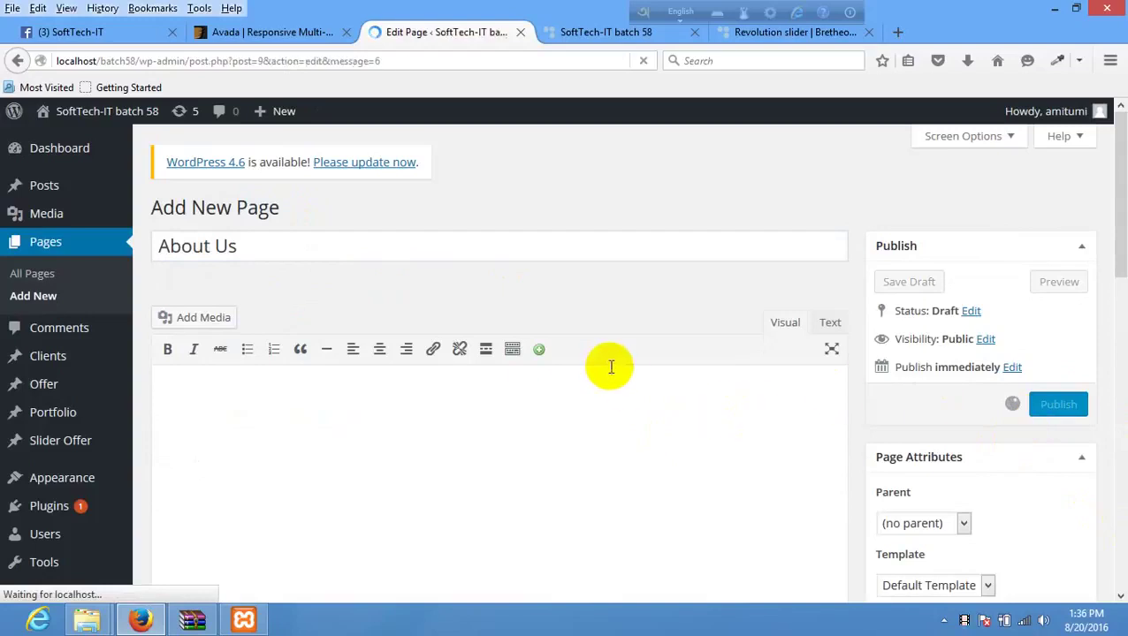
left_click(295, 217)
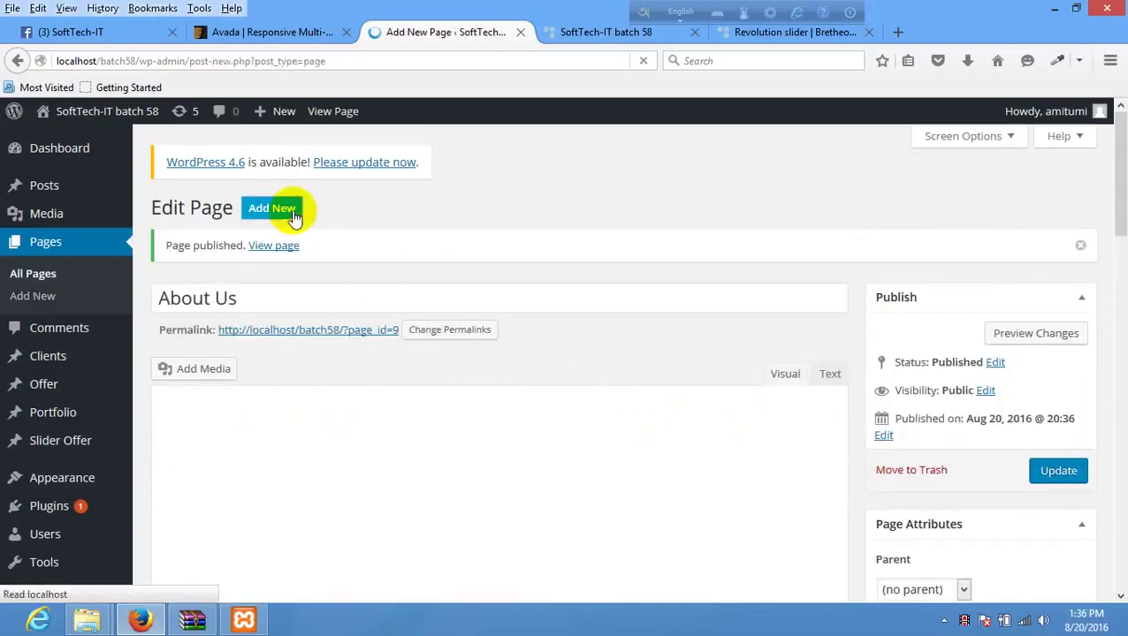
left_click(264, 245)
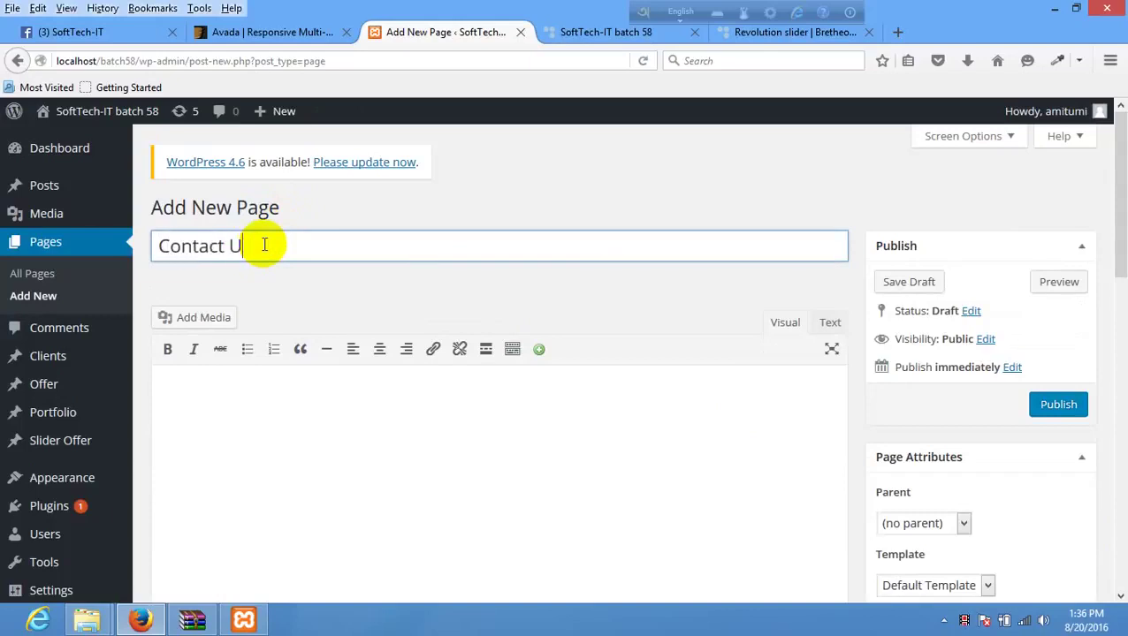
type("Contact Us")
key("Return")
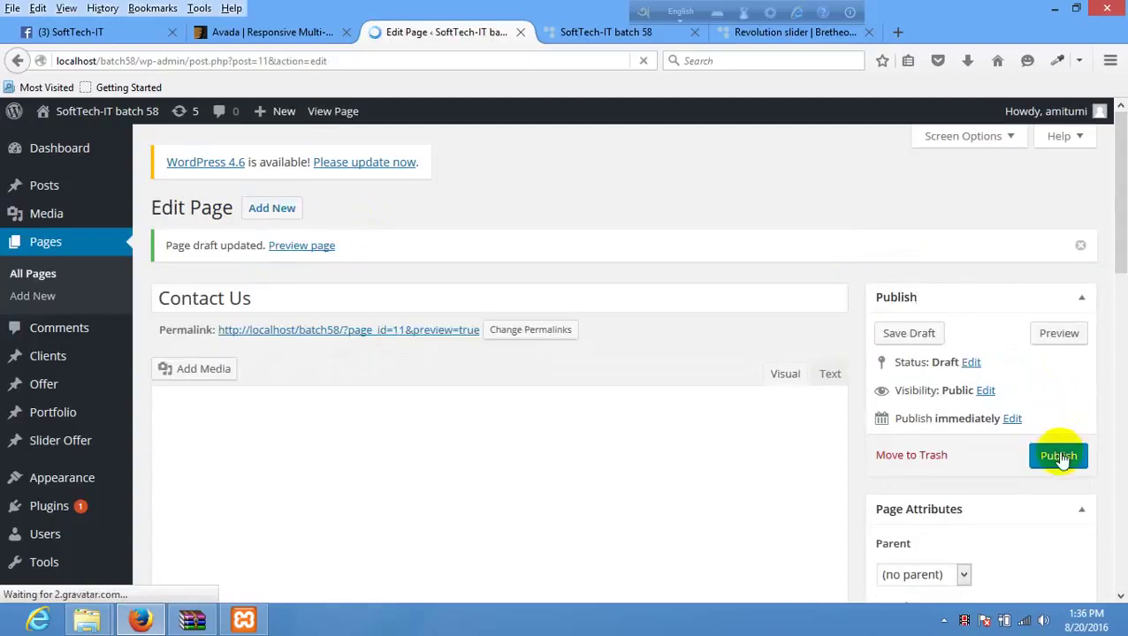
left_click(1061, 458)
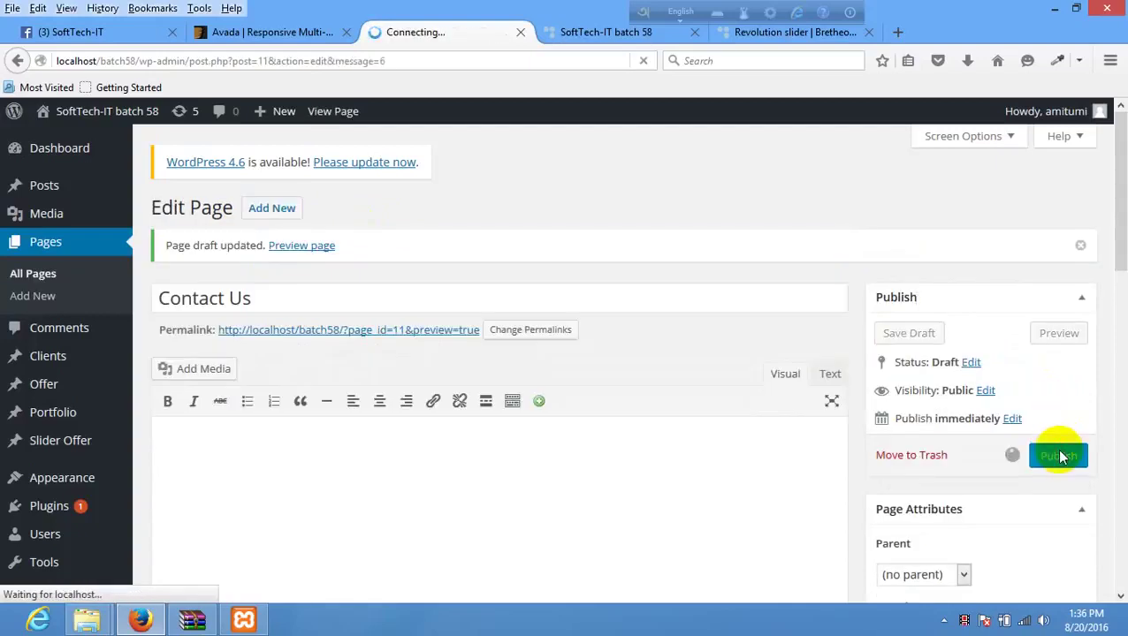
- Publish a page titled Blog and return to the All Pages list
left_click(271, 212)
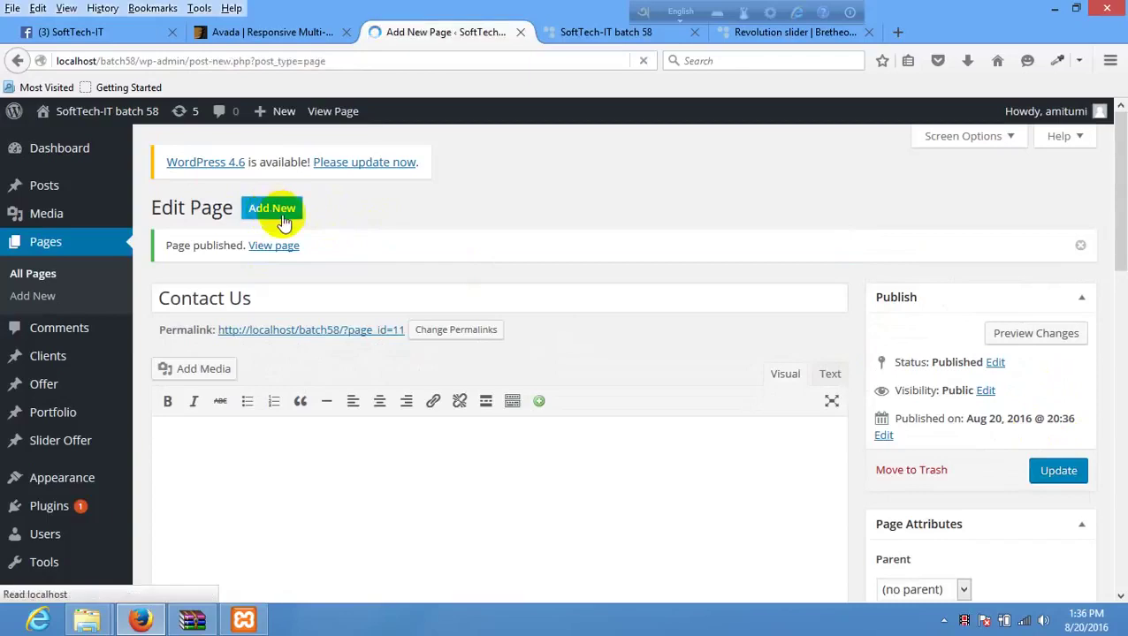
left_click(281, 247)
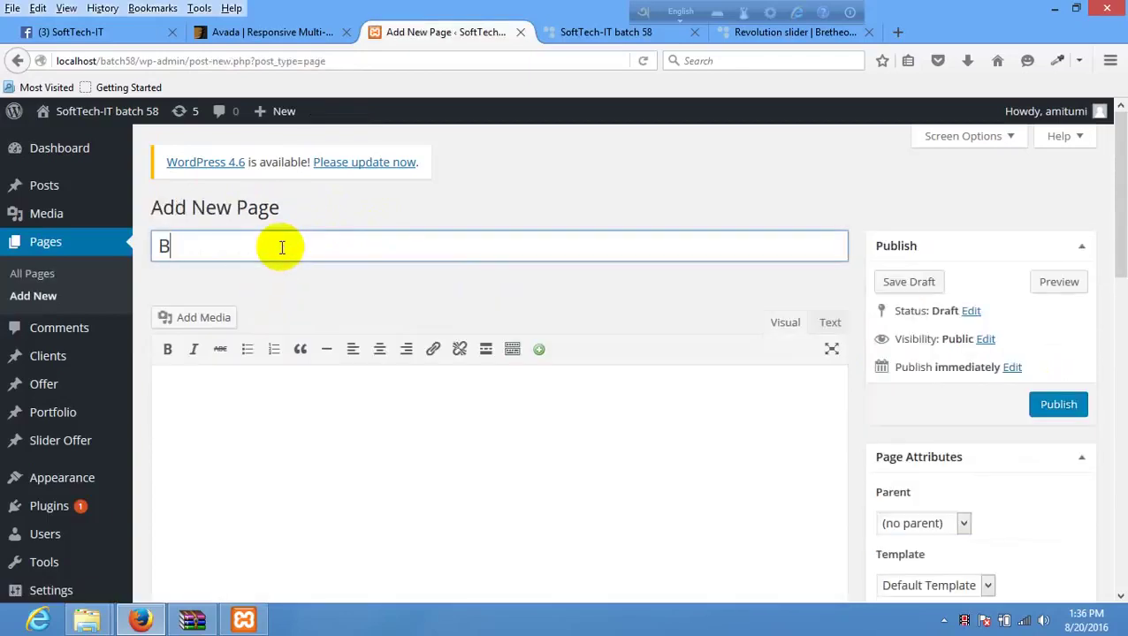
type("Blog")
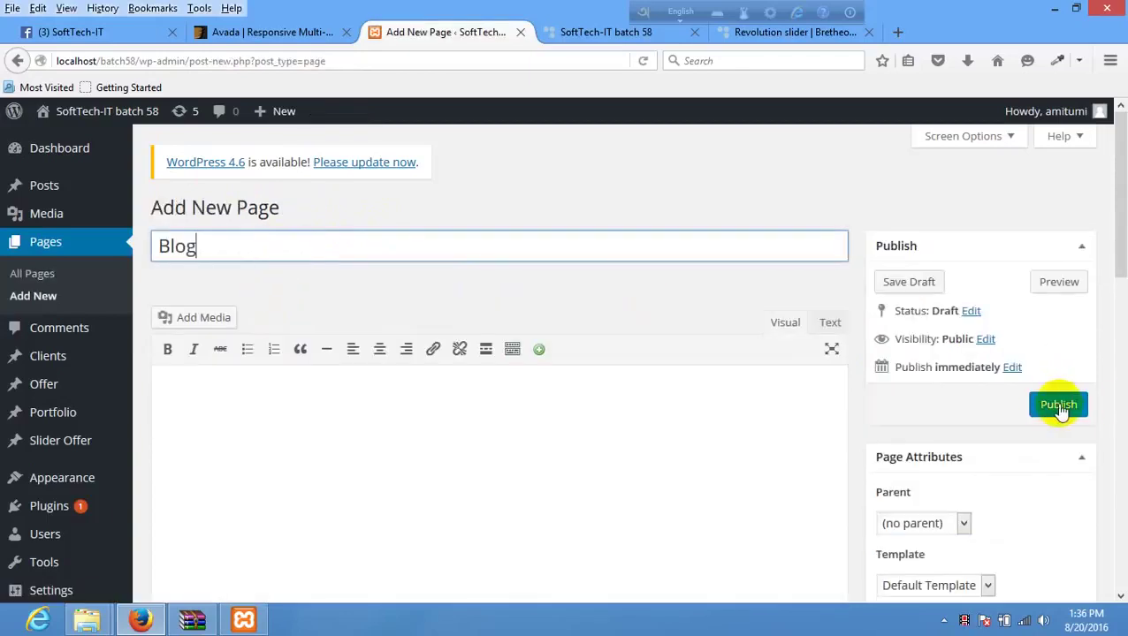
left_click(1060, 407)
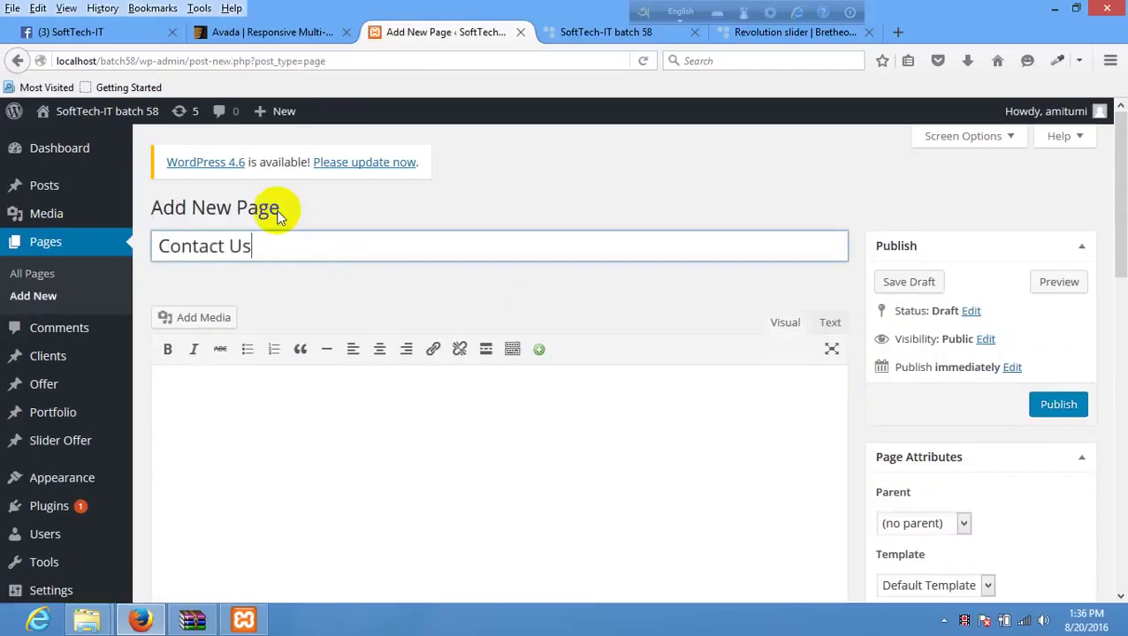
left_click(50, 272)
- Leave the editor and create a new navigation menu named 'amader menu'
left_click(658, 320)
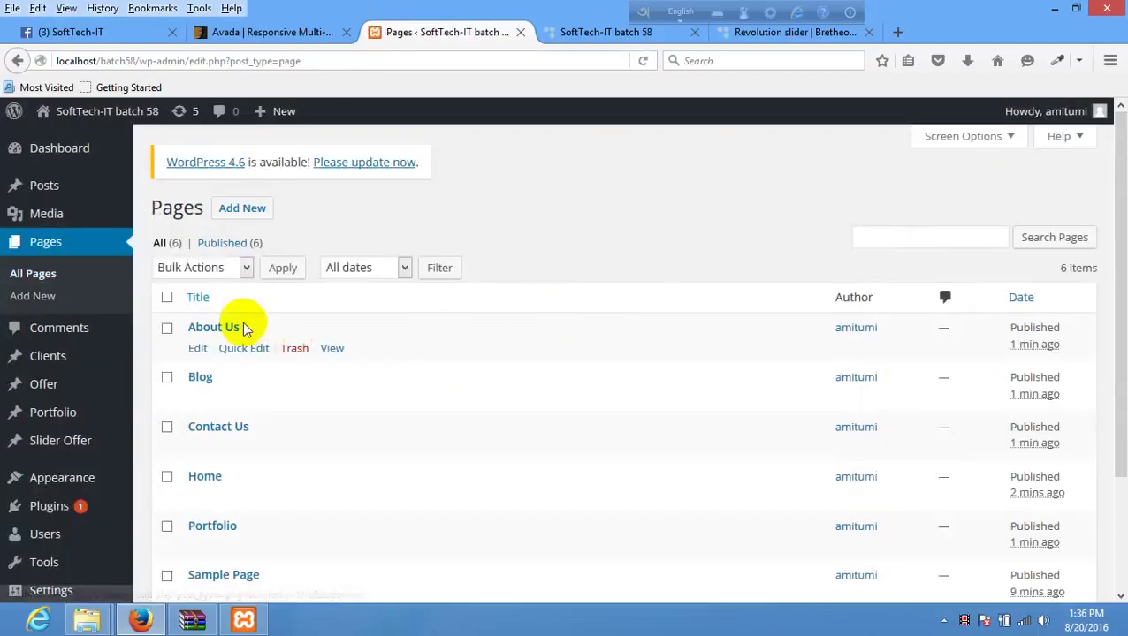
scroll(239, 354, "down", 2)
scroll(234, 380, "down", 1)
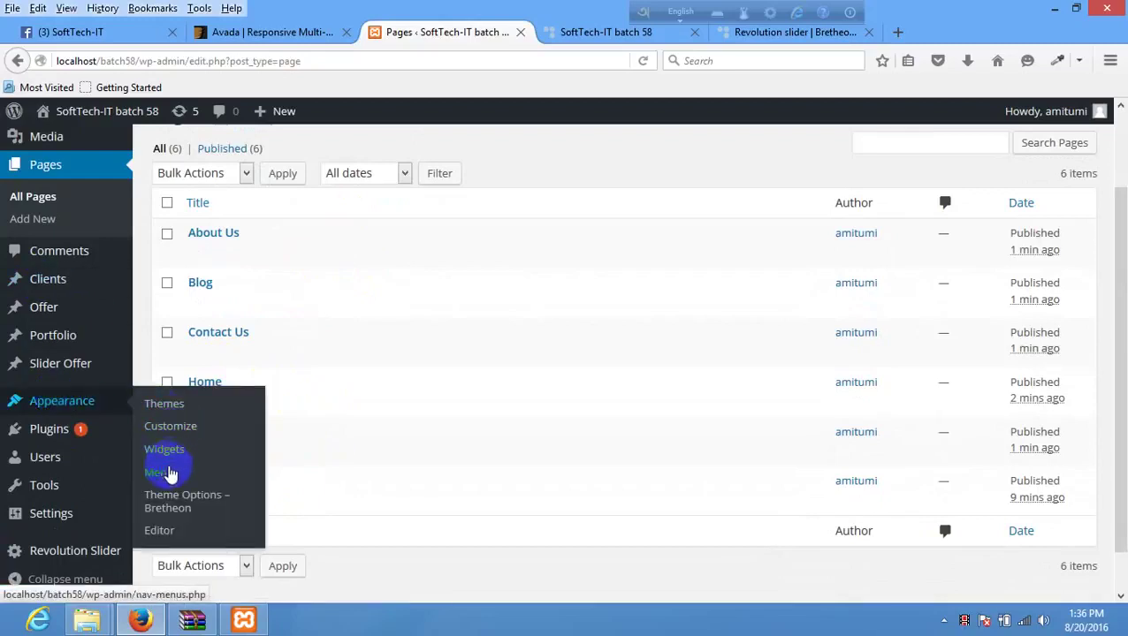
left_click(162, 472)
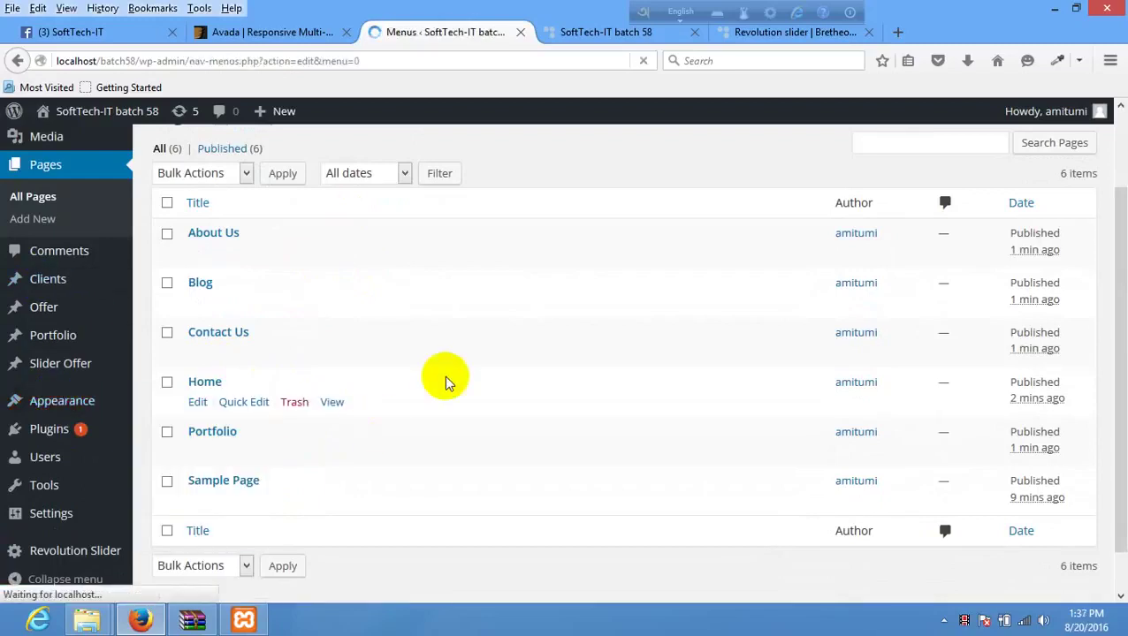
left_click(493, 361)
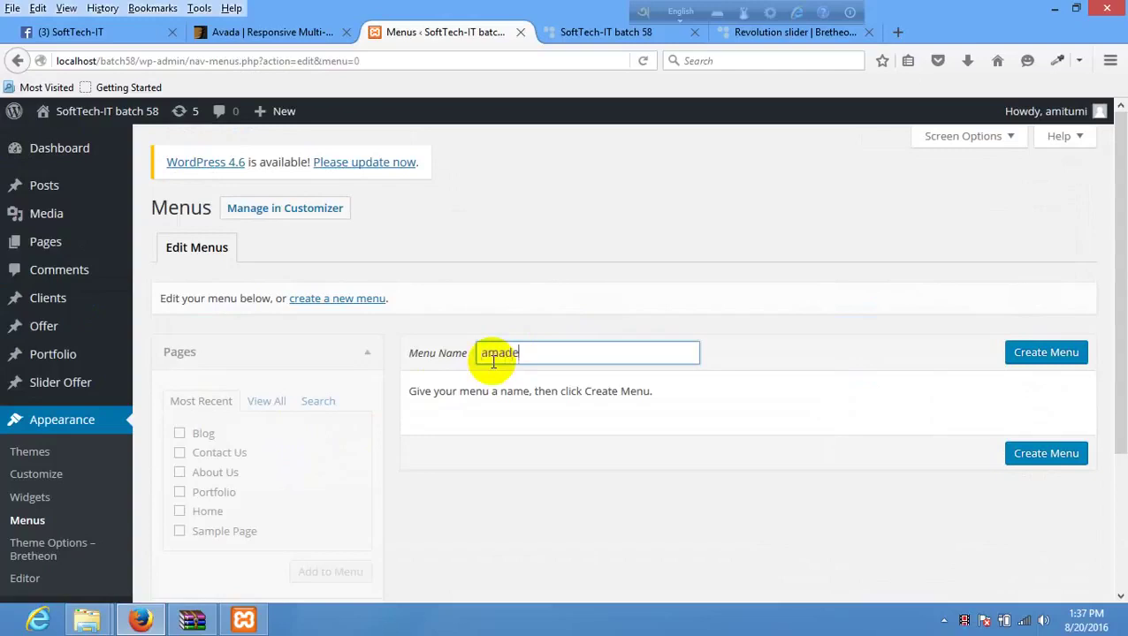
key("Return")
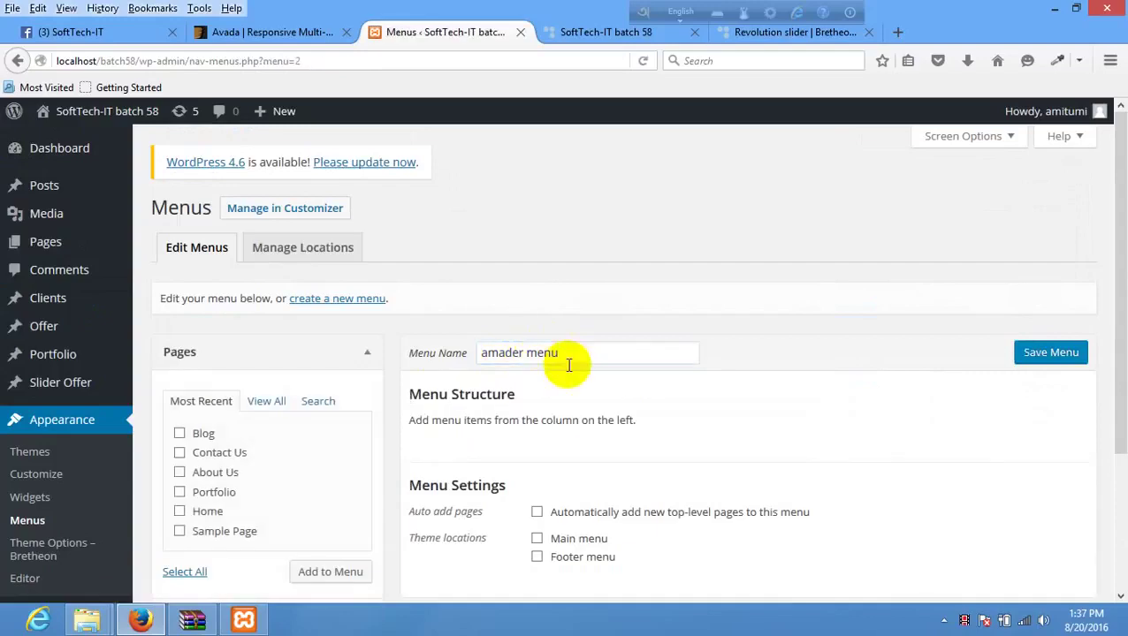
- Add all pages except Sample Page to the menu
scroll(575, 376, "down", 2)
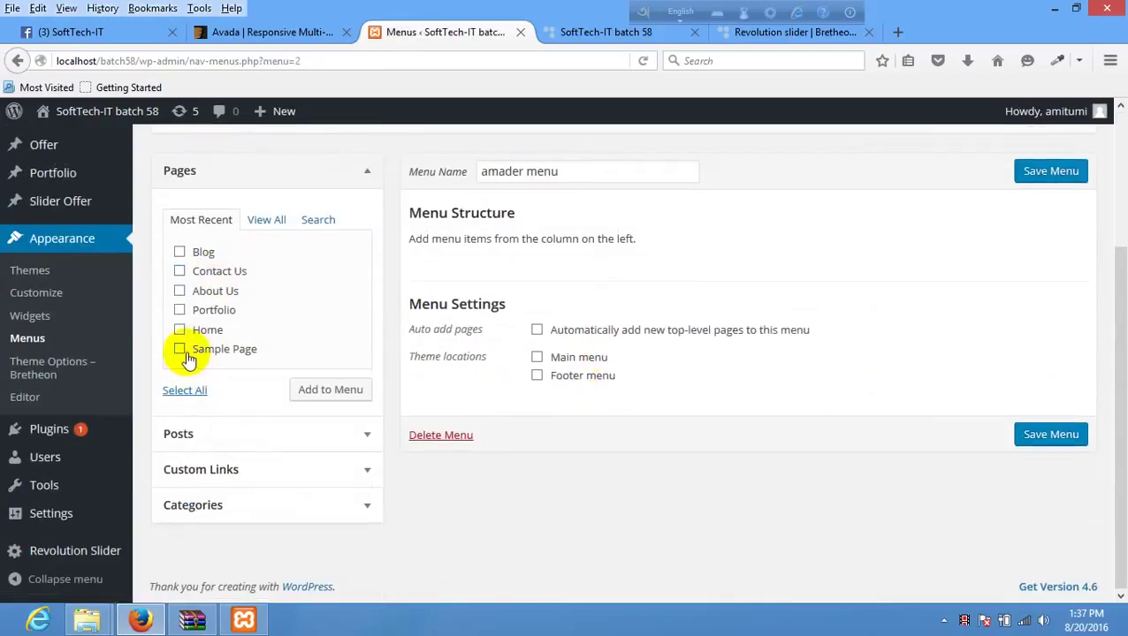
left_click(184, 390)
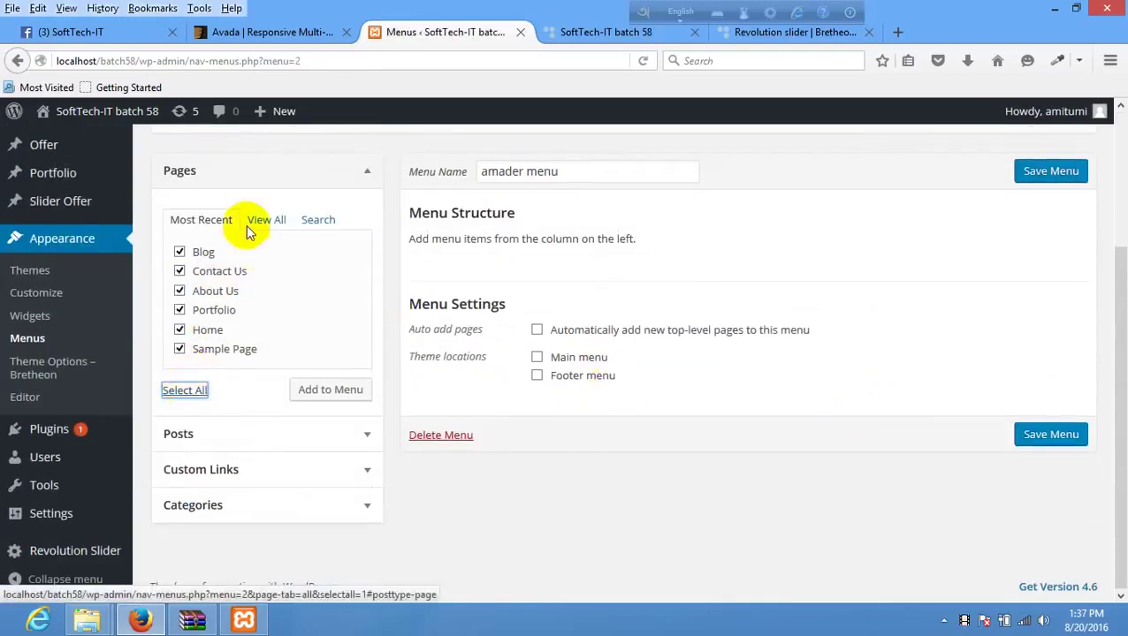
left_click(232, 351)
left_click(362, 390)
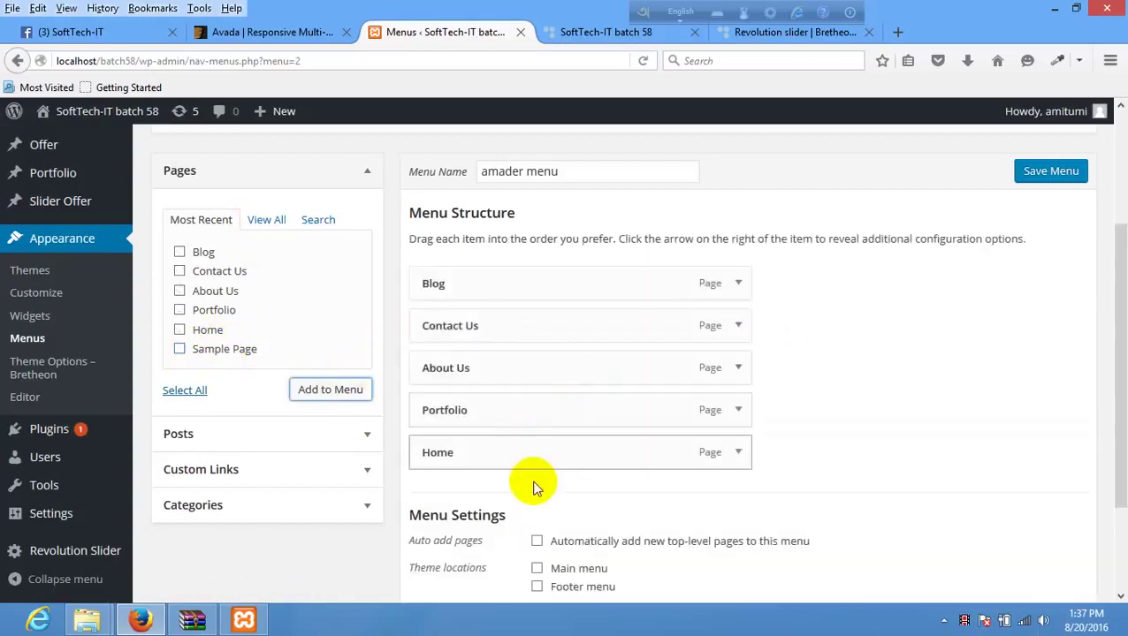
- Move Home to the top and Contact Us to the bottom, assign Main menu, and save
left_click_drag(522, 447, 514, 265)
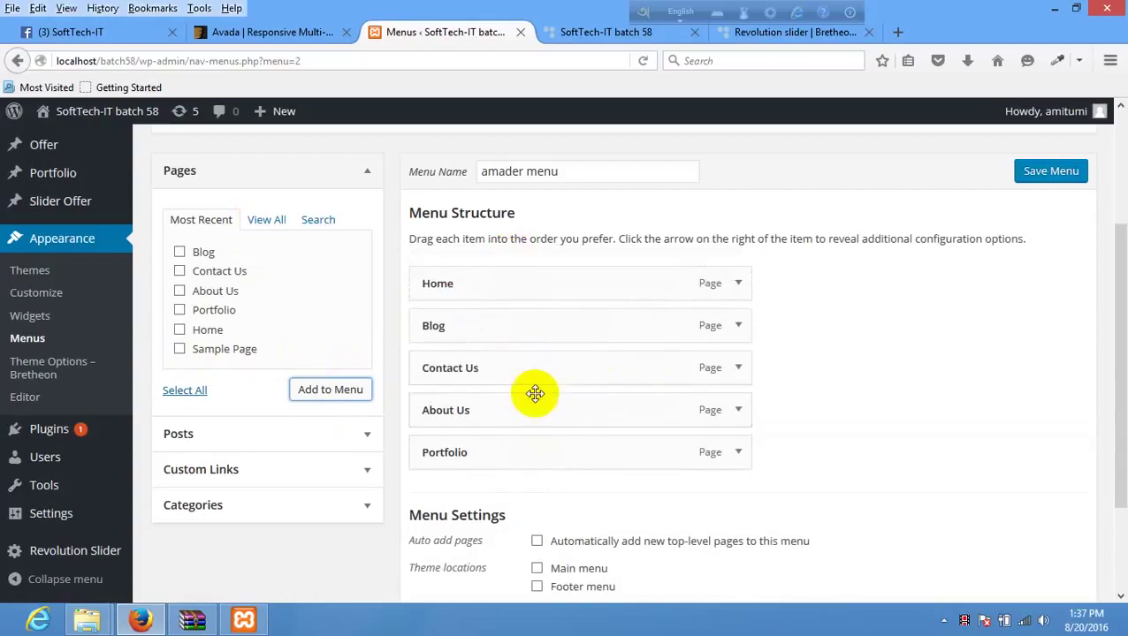
left_click_drag(505, 452, 587, 478)
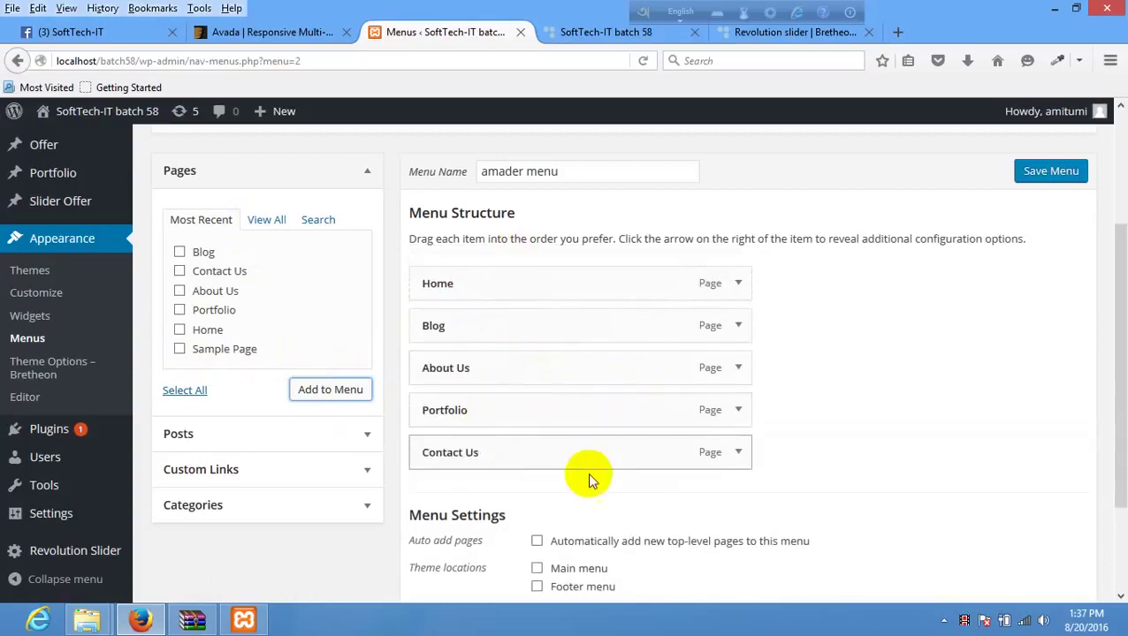
scroll(575, 468, "down", 3)
left_click(575, 438)
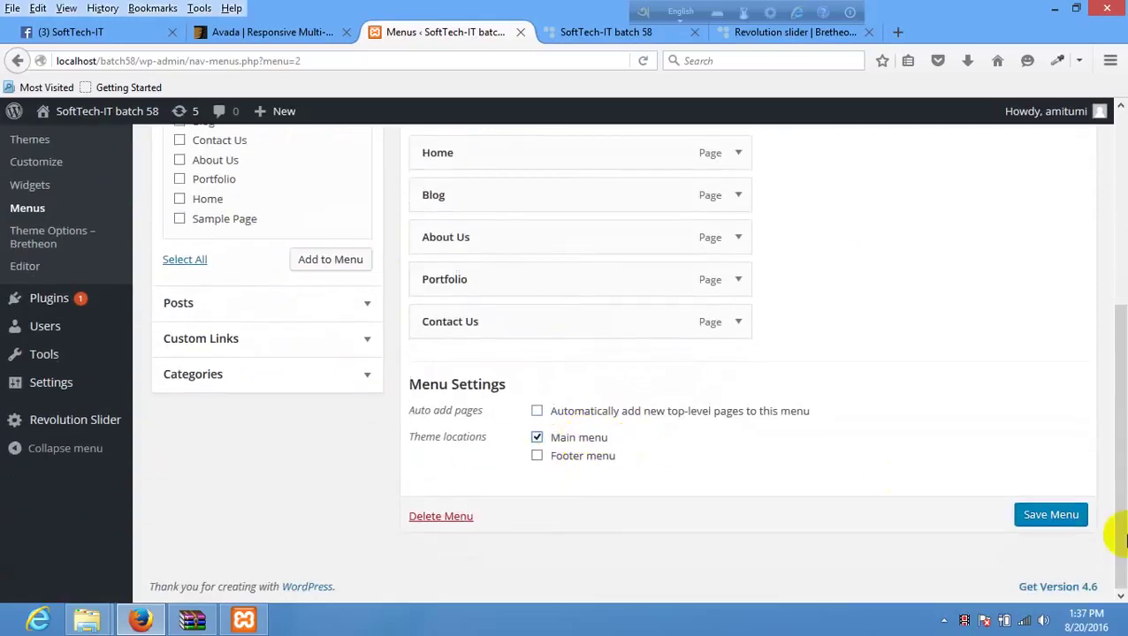
left_click(1025, 515)
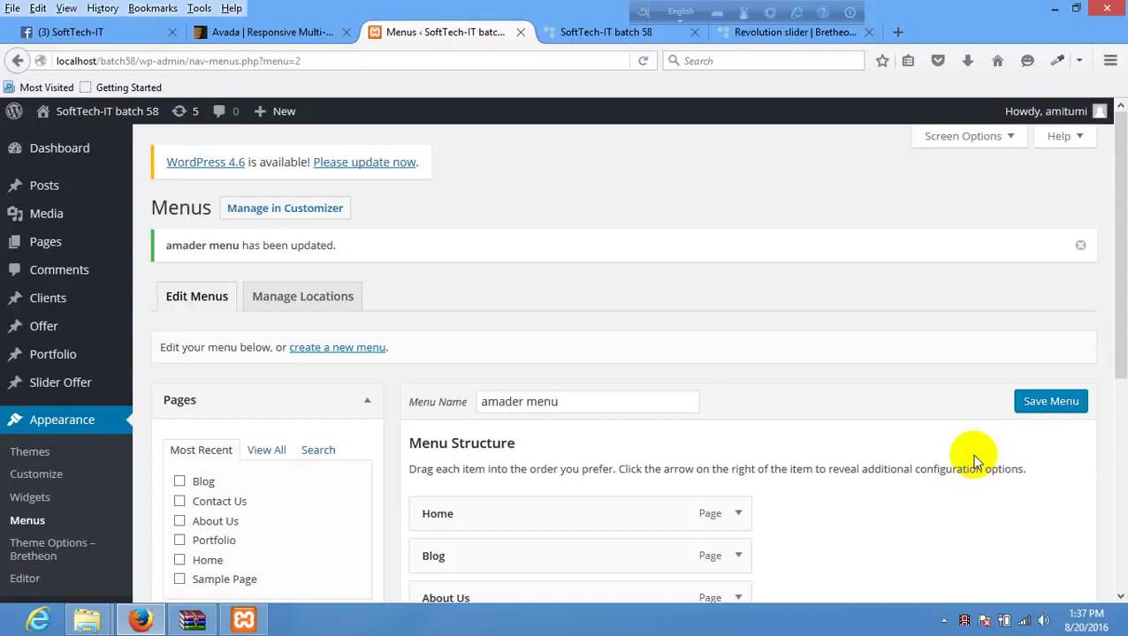
- Reload the local Bretheon site to see the 'amader menu' navigation links, then return to the Menus editor
left_click(605, 36)
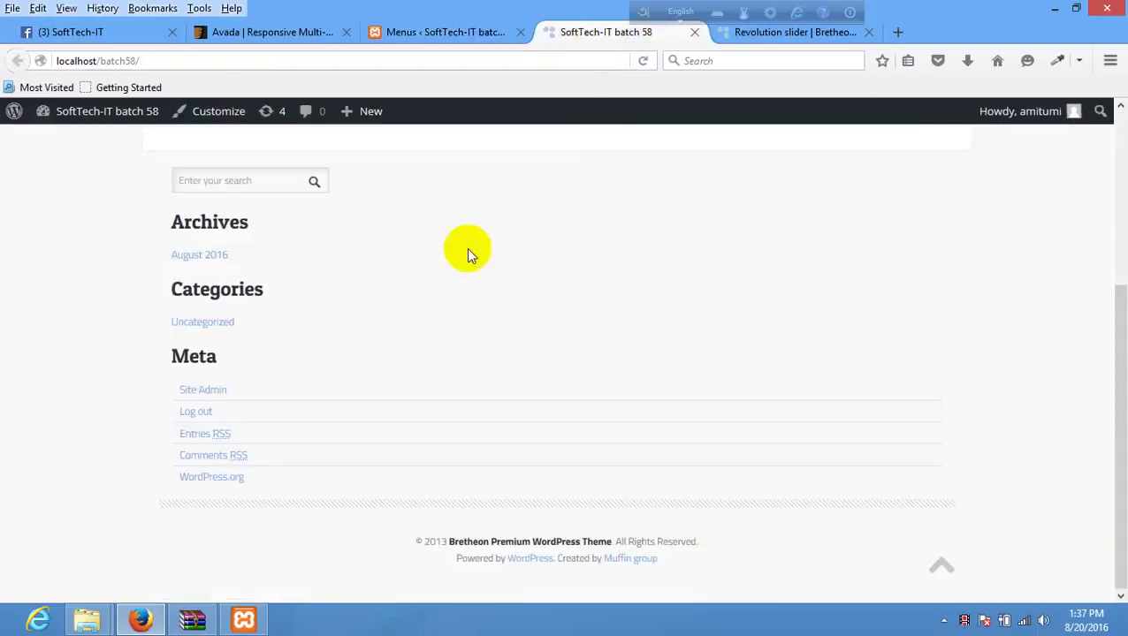
right_click(445, 255)
left_click(547, 273)
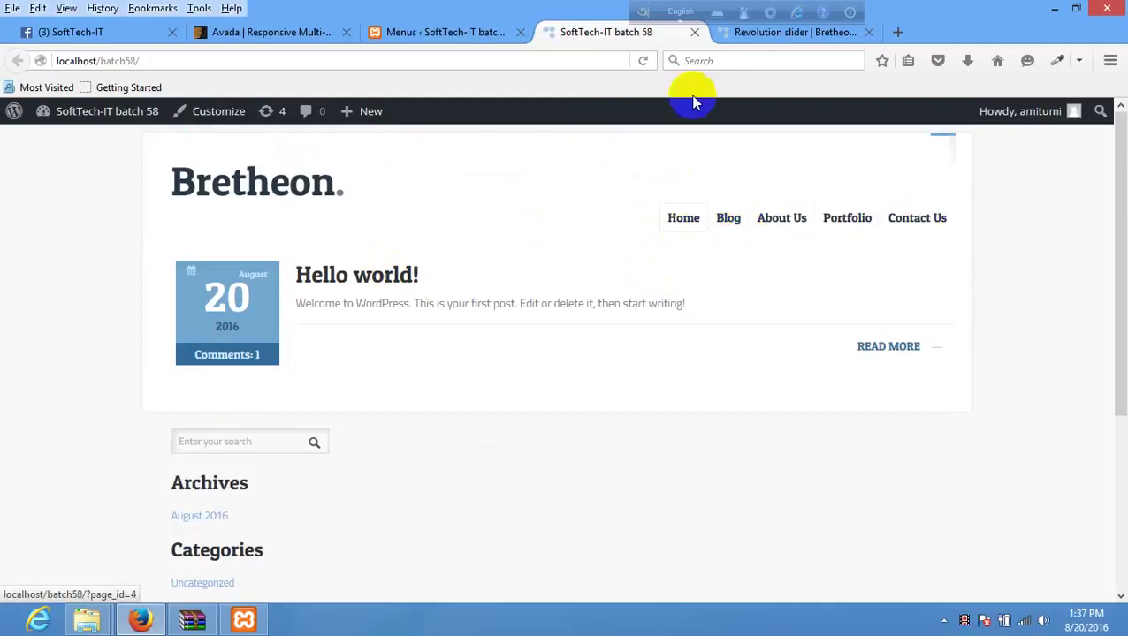
left_click(780, 34)
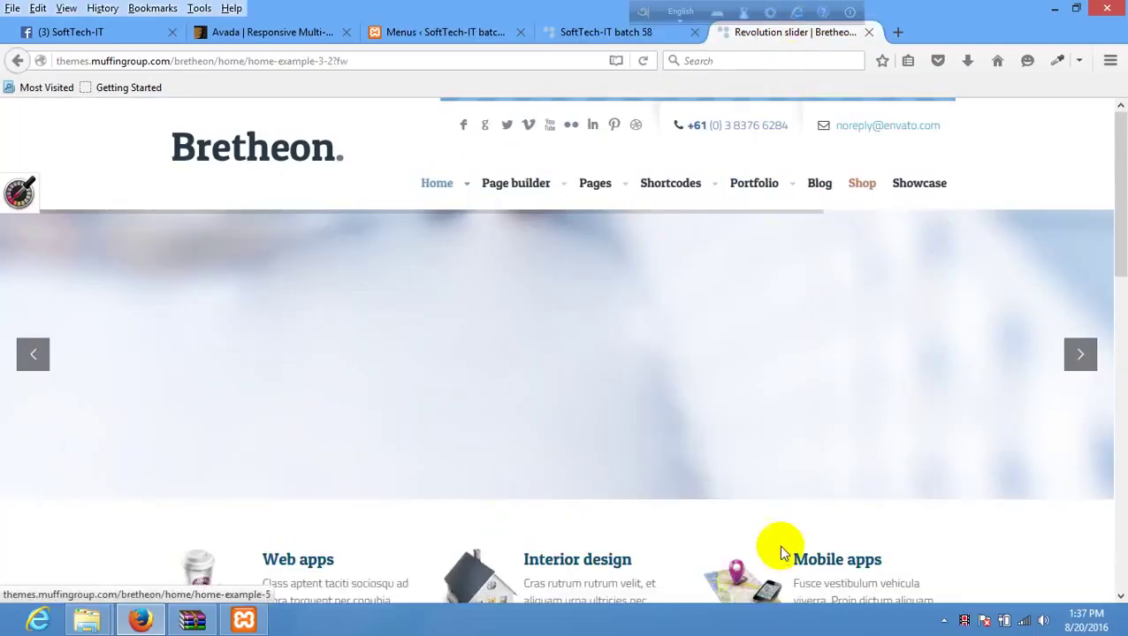
left_click(437, 36)
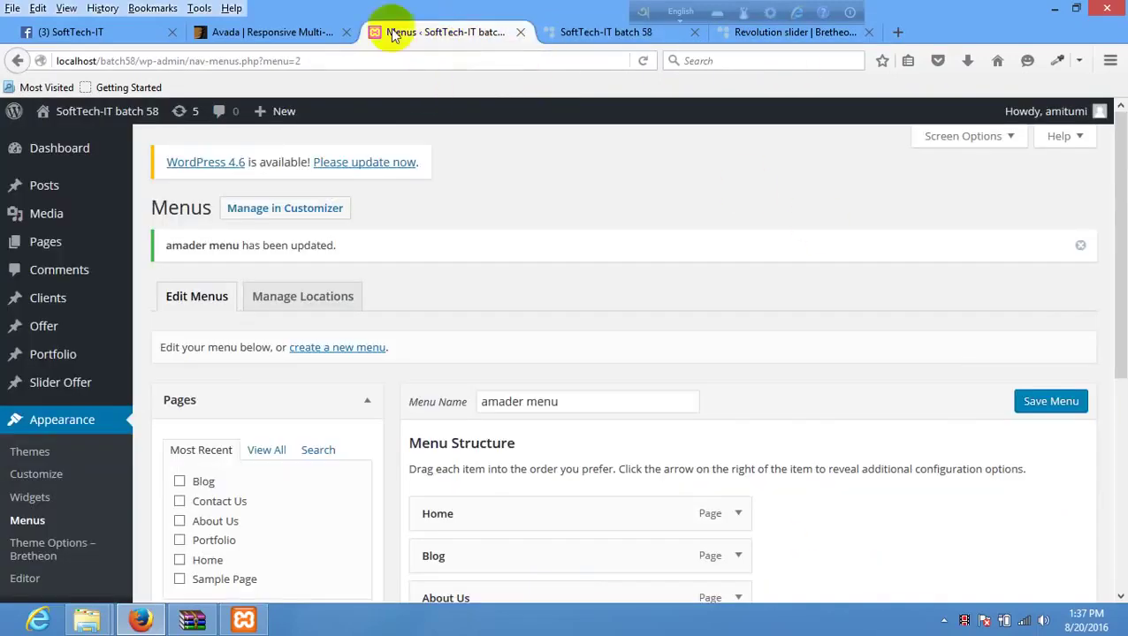
left_click(279, 32)
- In Reading Settings, choose A static page with Front page Home and Posts page Blog, and save
left_click(431, 34)
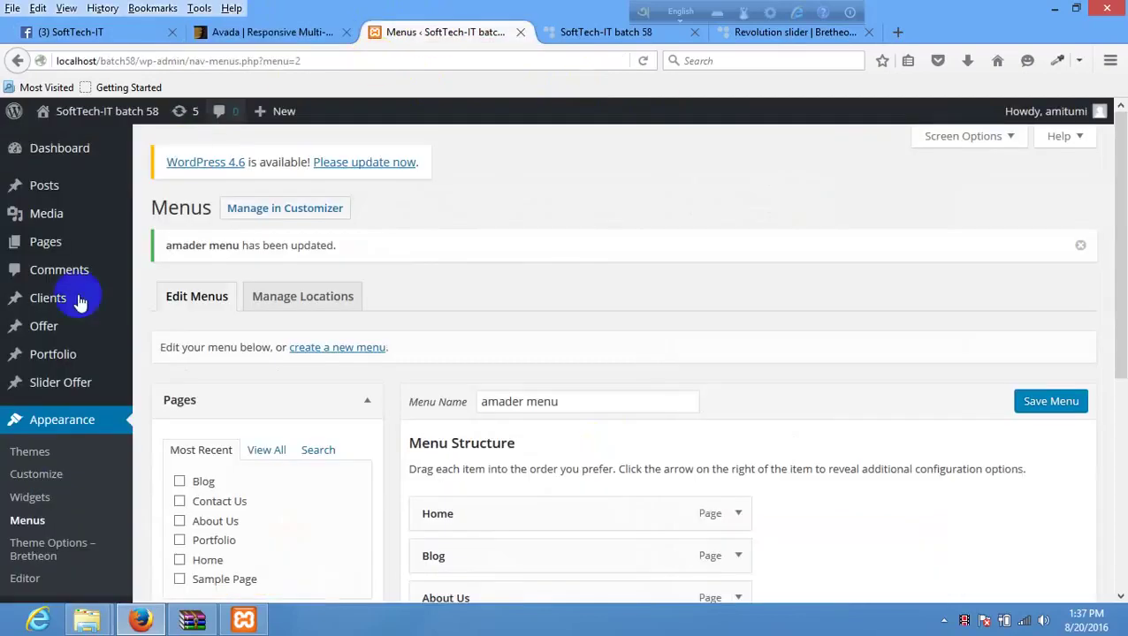
scroll(80, 302, "down", 4)
mouse_move(47, 528)
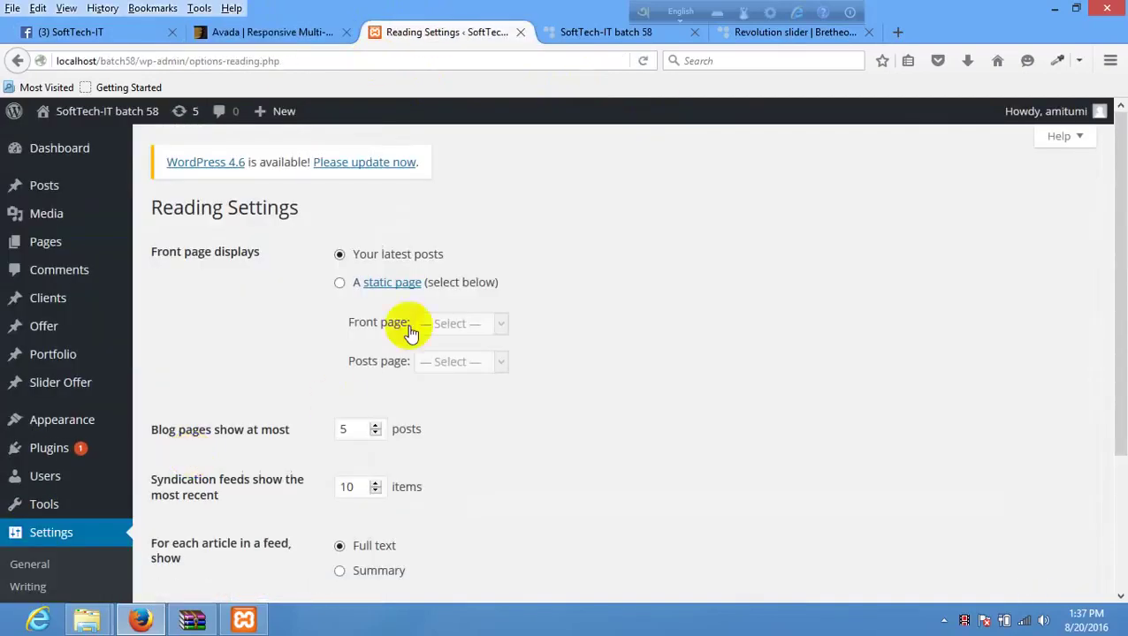
left_click(342, 285)
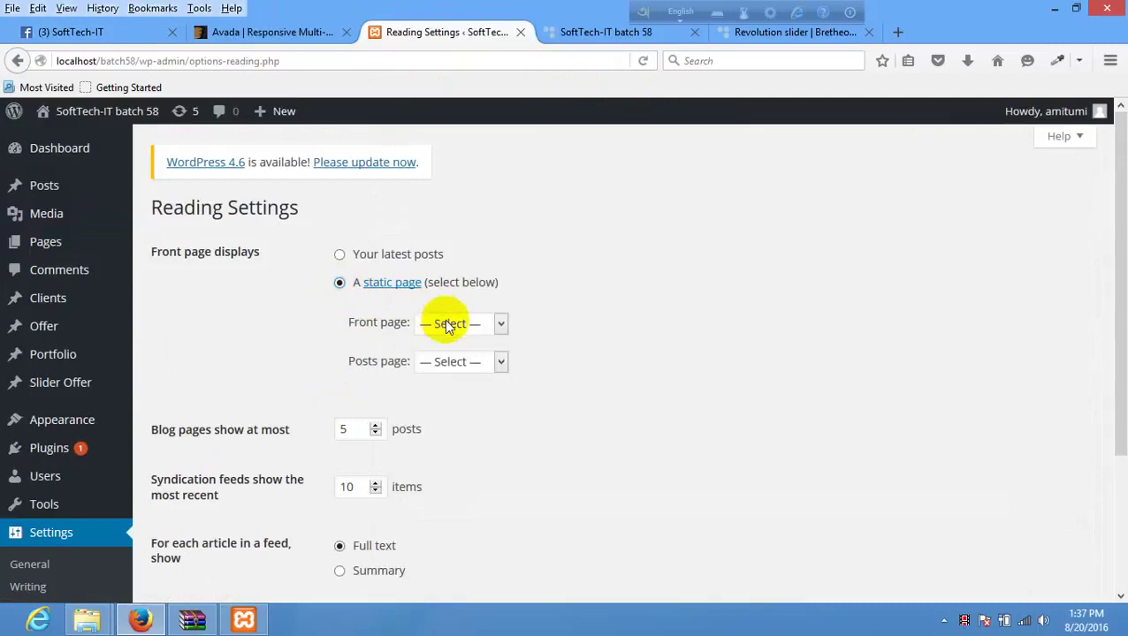
left_click(446, 326)
left_click(437, 412)
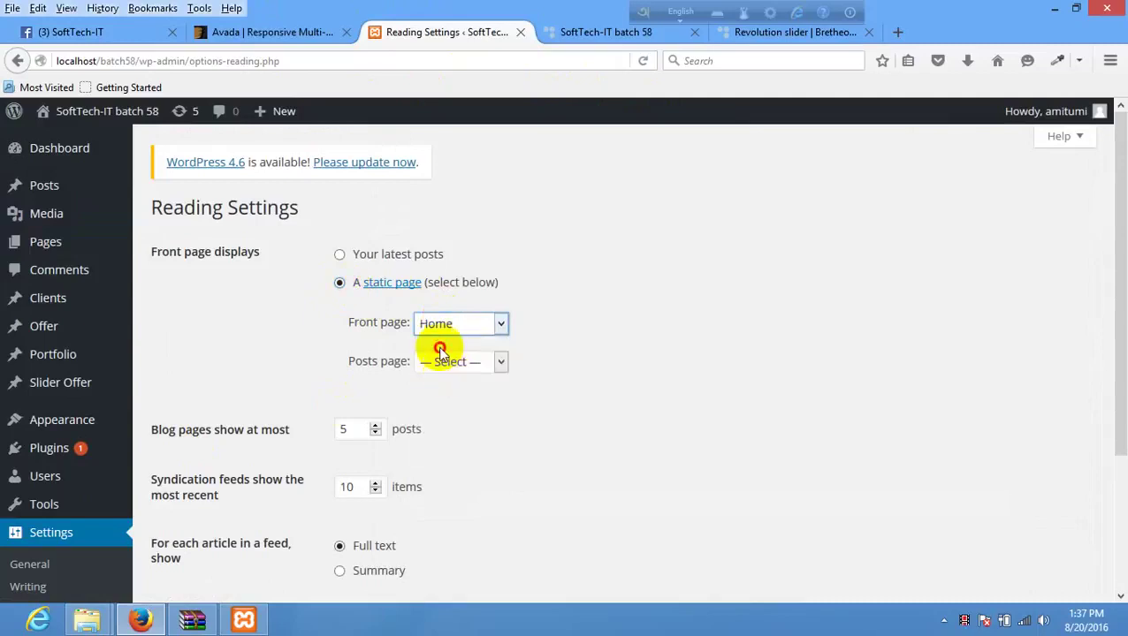
left_click(440, 353)
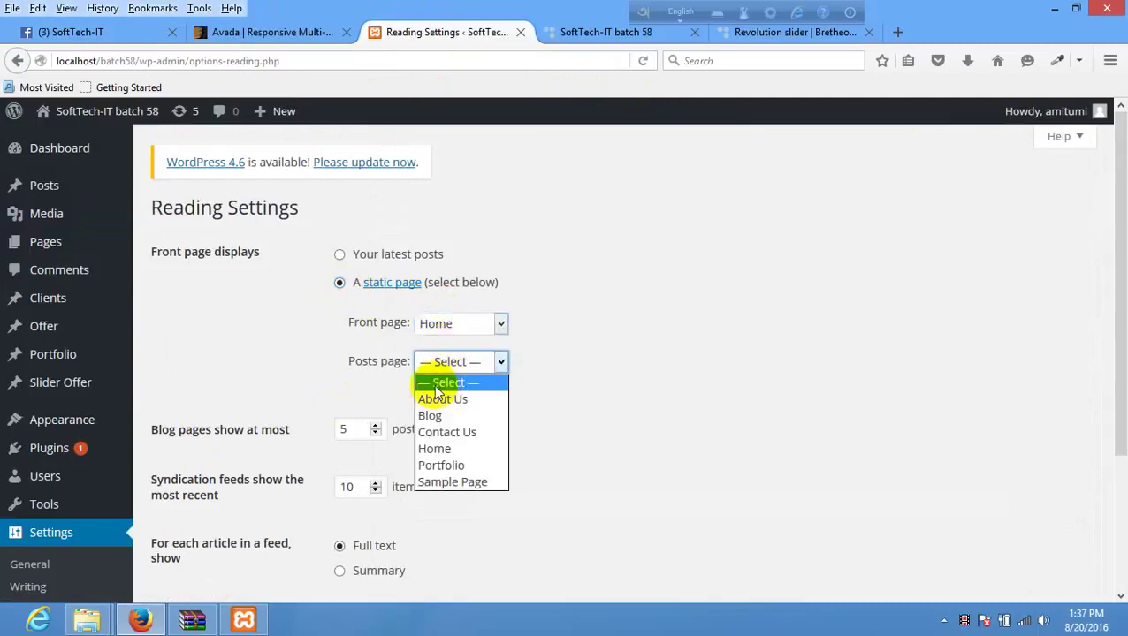
left_click(457, 422)
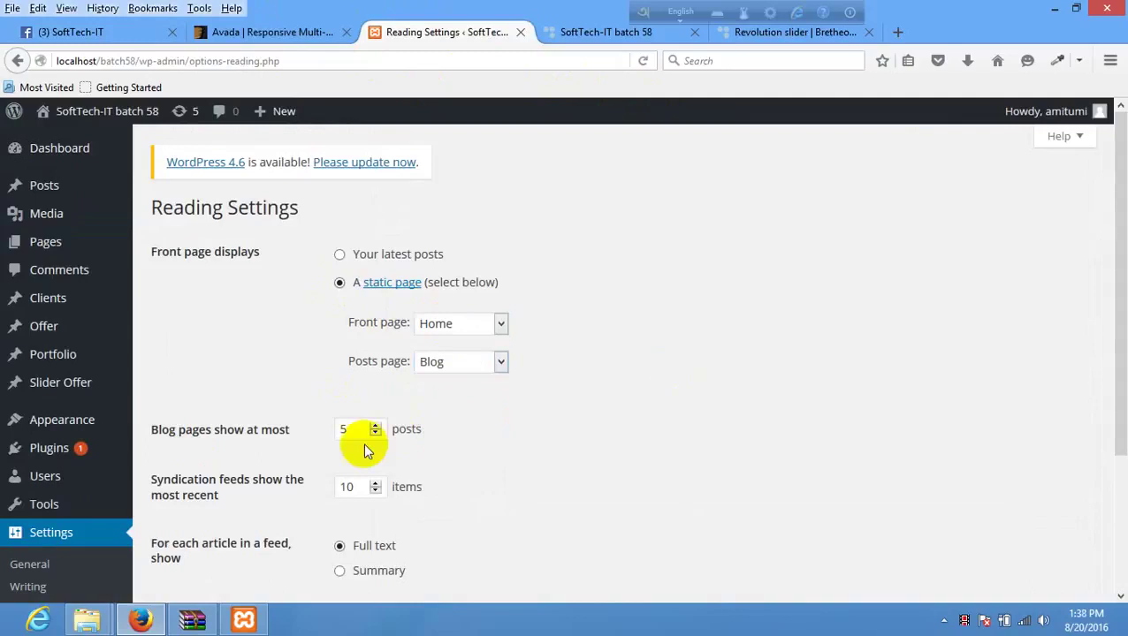
scroll(292, 478, "down", 3)
left_click(217, 517)
- Reload the local site to see the Home front page, then browse its Blog posts list
left_click(604, 31)
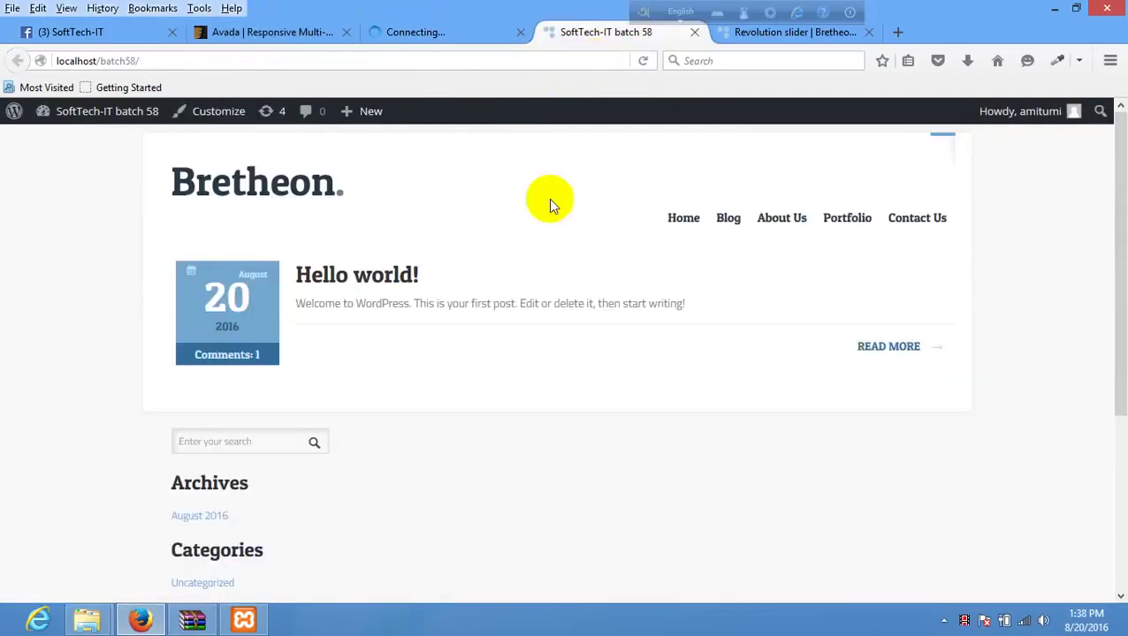
right_click(502, 271)
left_click(597, 287)
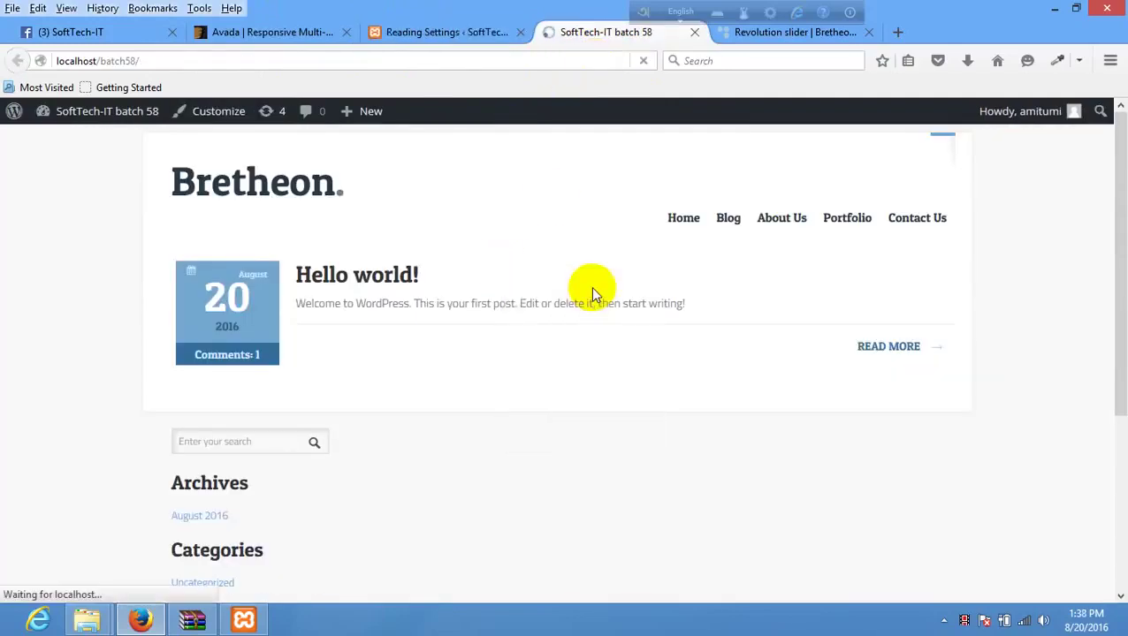
left_click(731, 229)
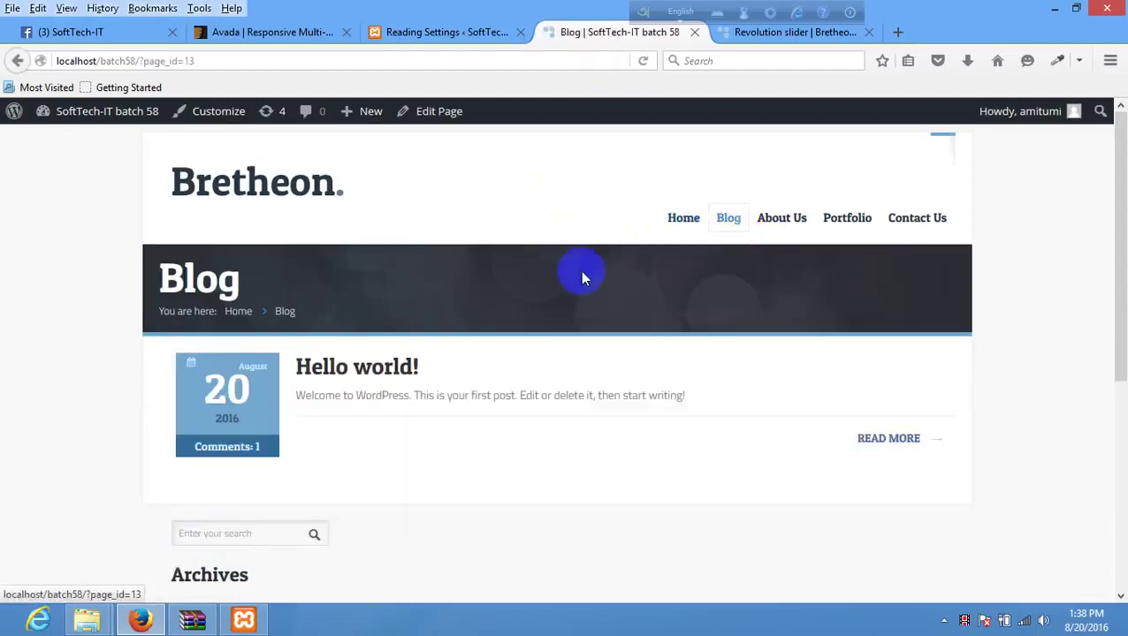
scroll(443, 378, "down", 3)
scroll(444, 378, "down", 3)
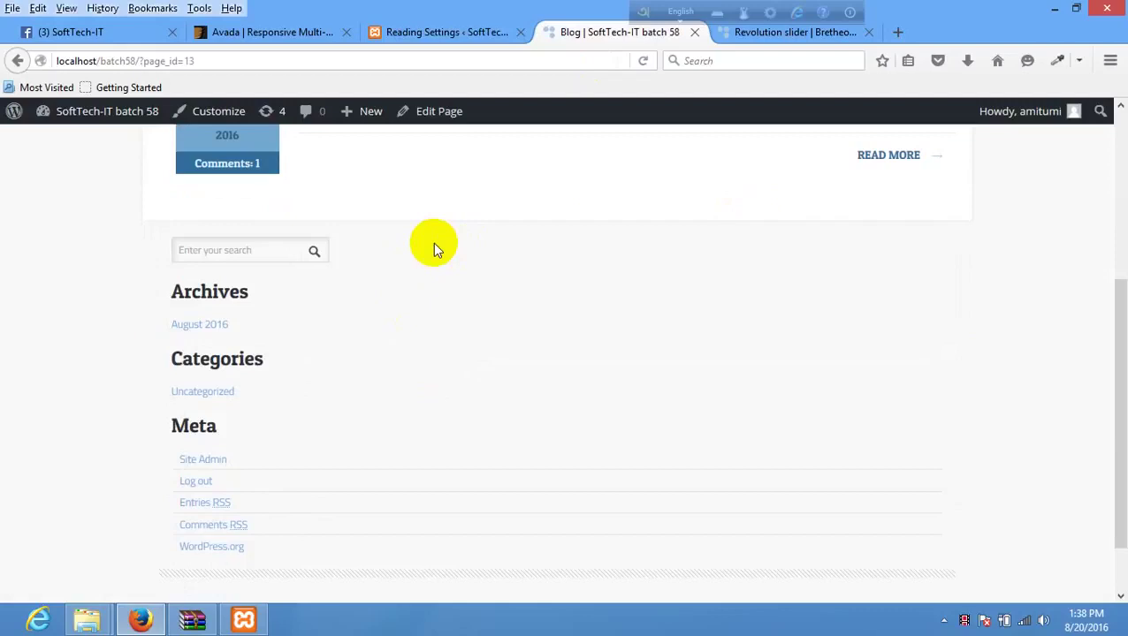
scroll(432, 243, "up", 6)
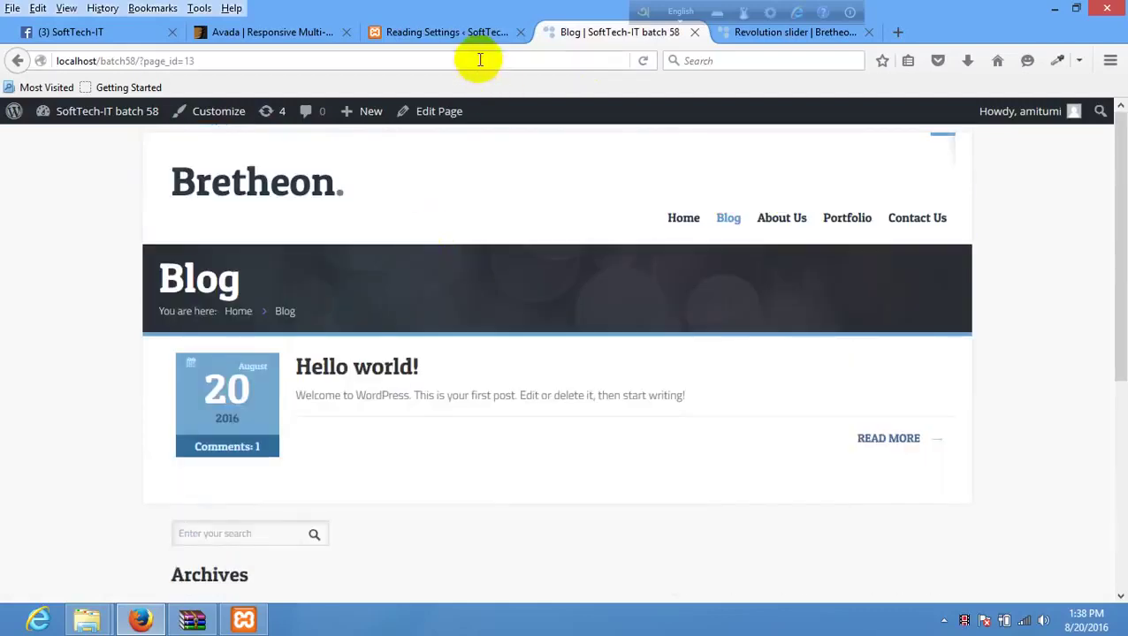
- Compare the Reading Settings and Blog pages, then browse the Bretheon Revolution Slider demo homepage
left_click(508, 36)
left_click(596, 42)
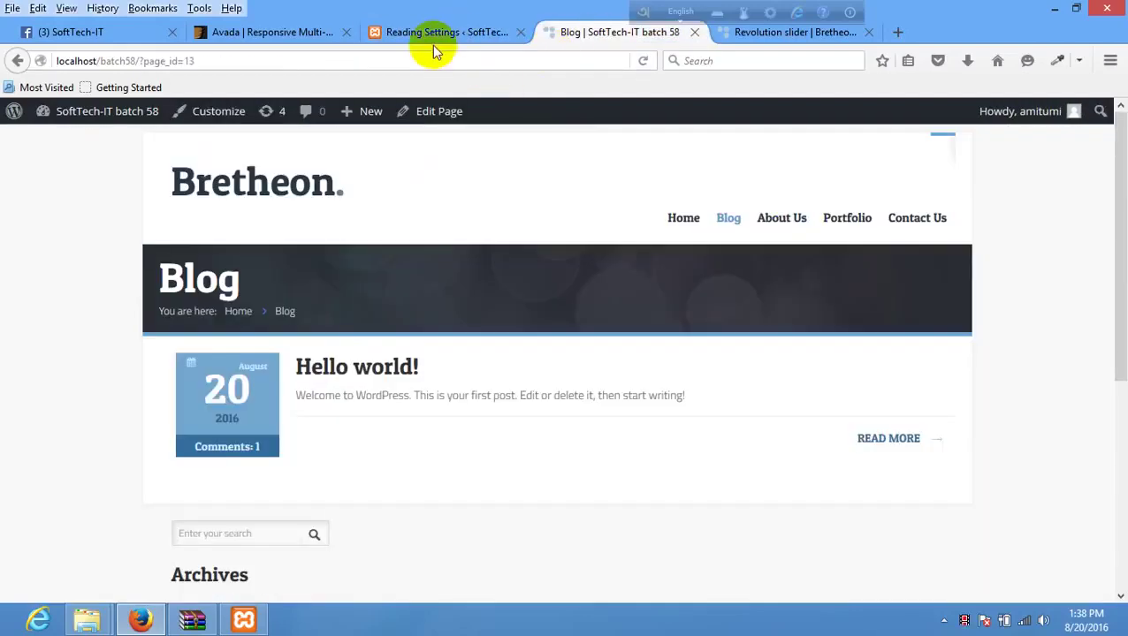
left_click(463, 37)
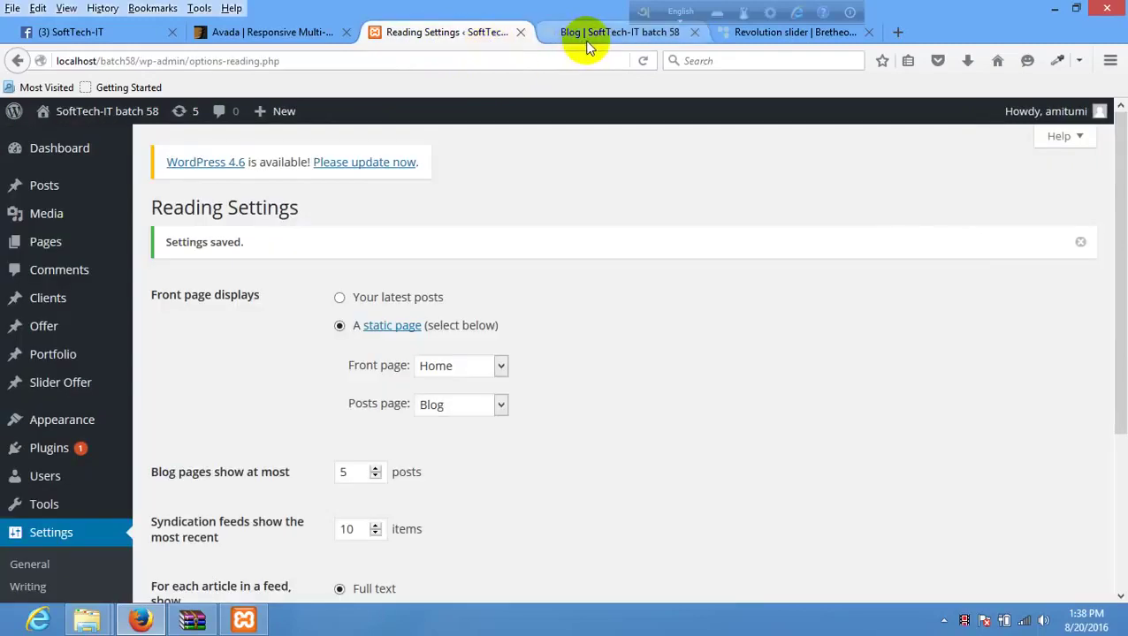
left_click(777, 35)
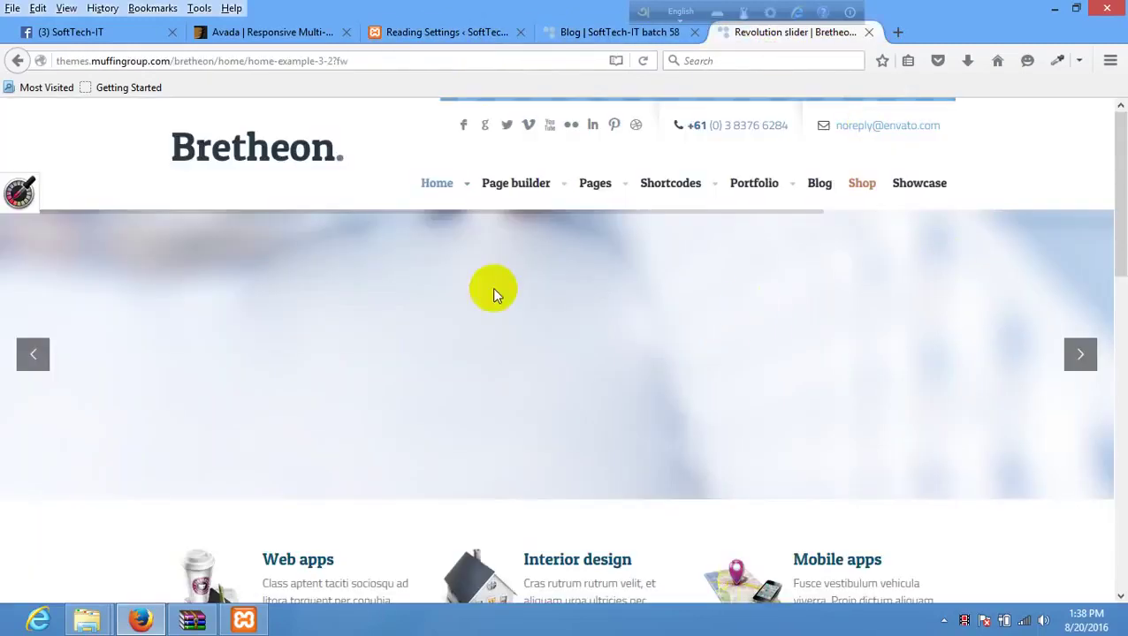
left_click(584, 35)
left_click(788, 33)
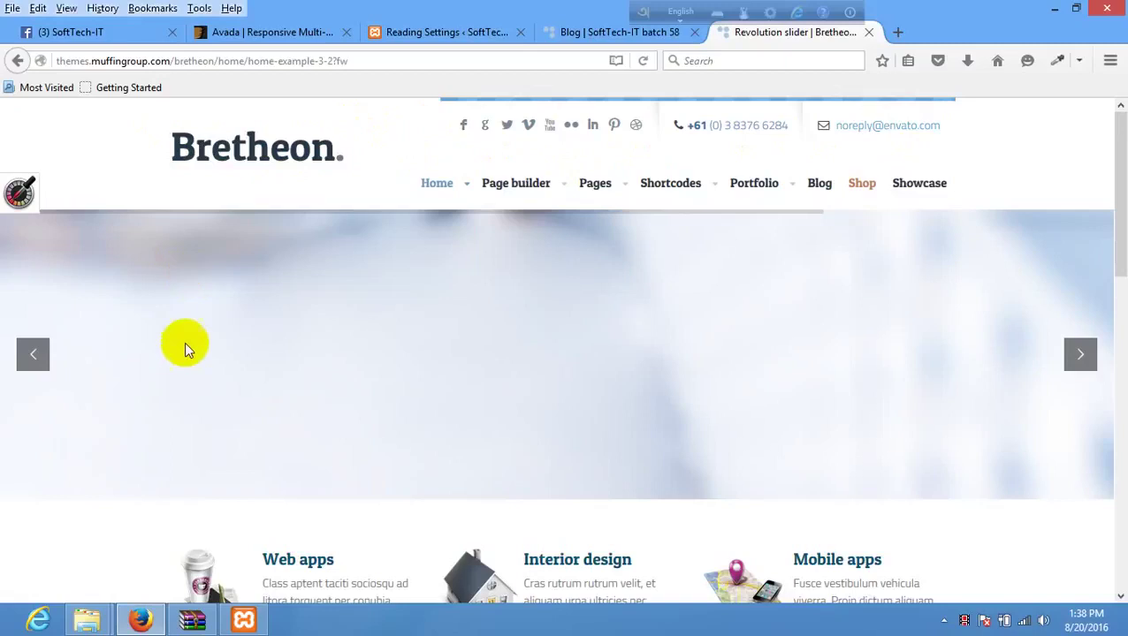
scroll(184, 345, "down", 15)
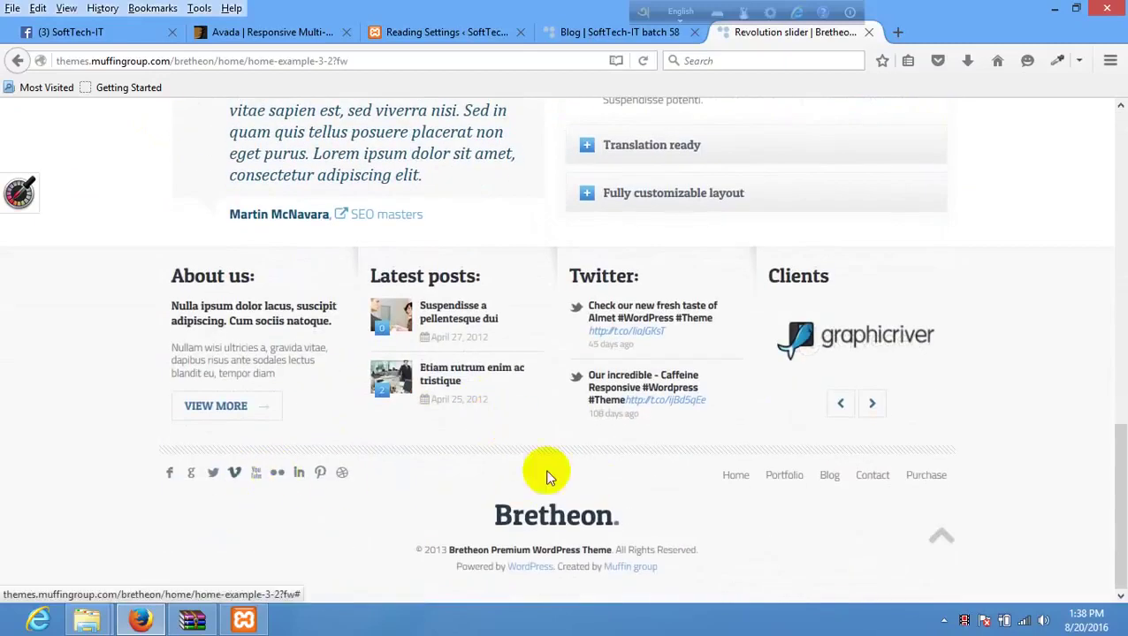
scroll(667, 395, "up", 15)
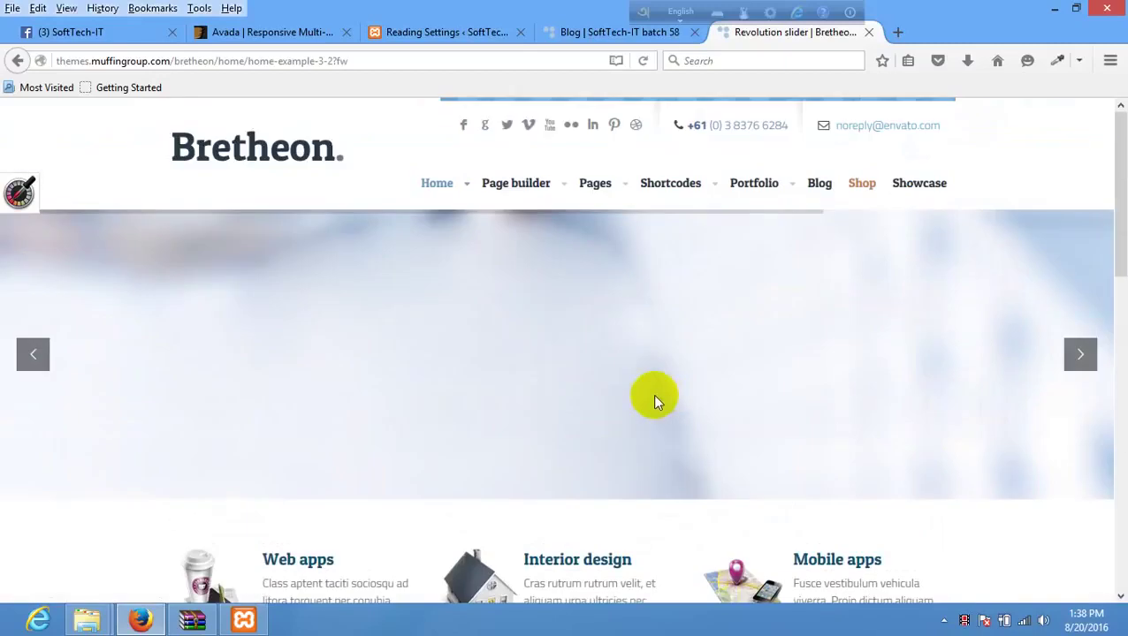
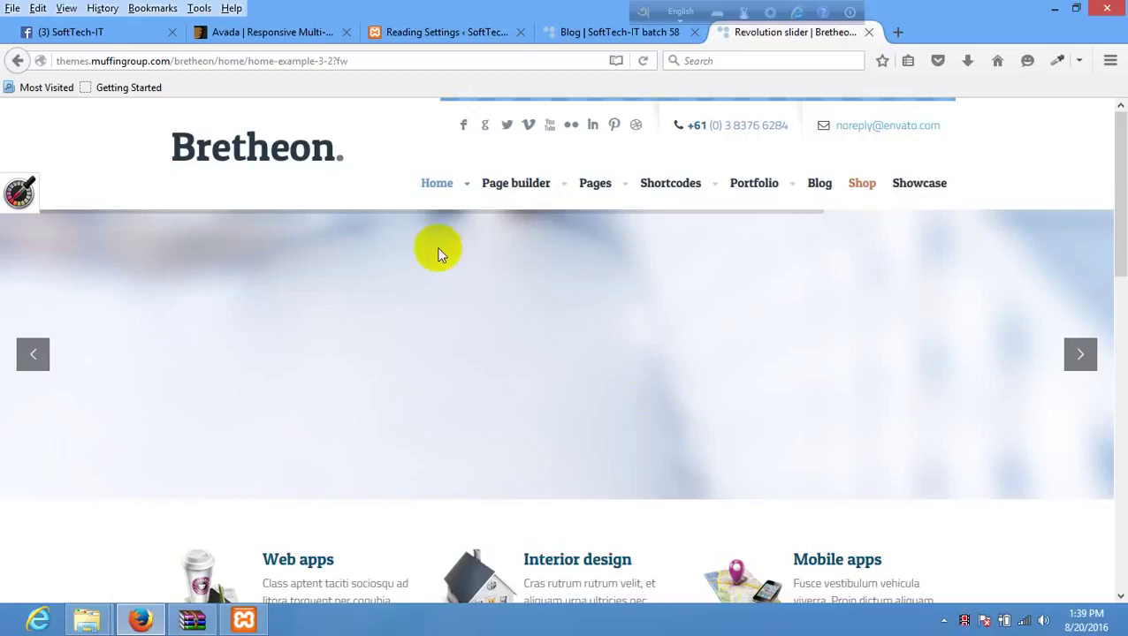
- Switch to the local site's Blog tab and glance over the 'Hello world!' post
left_click(621, 49)
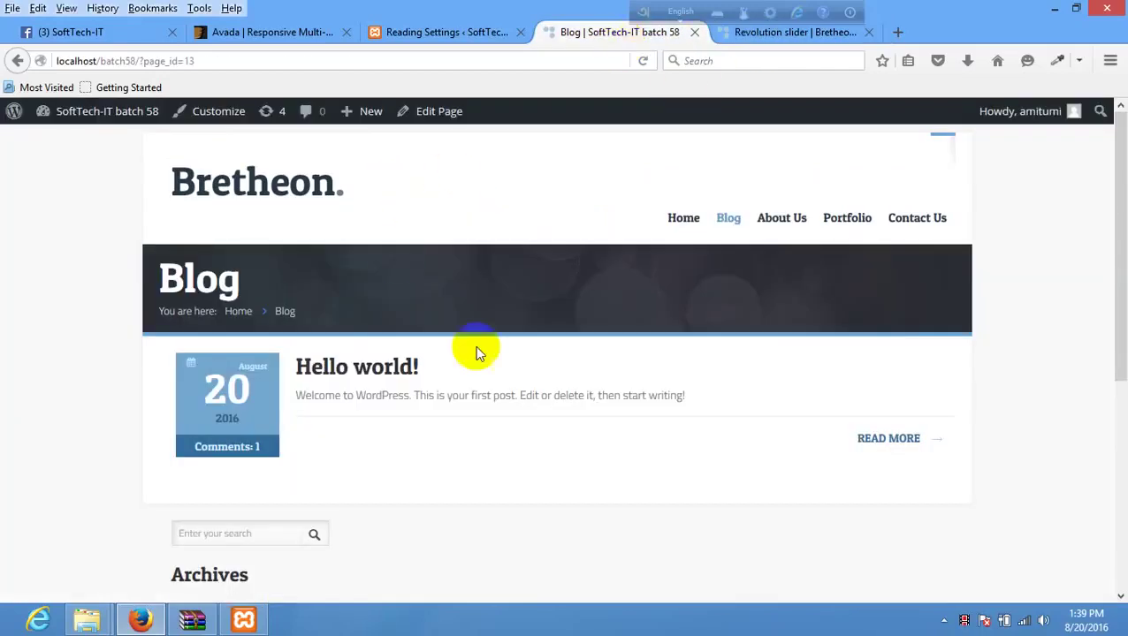
scroll(509, 340, "down", 2)
scroll(522, 310, "up", 2)
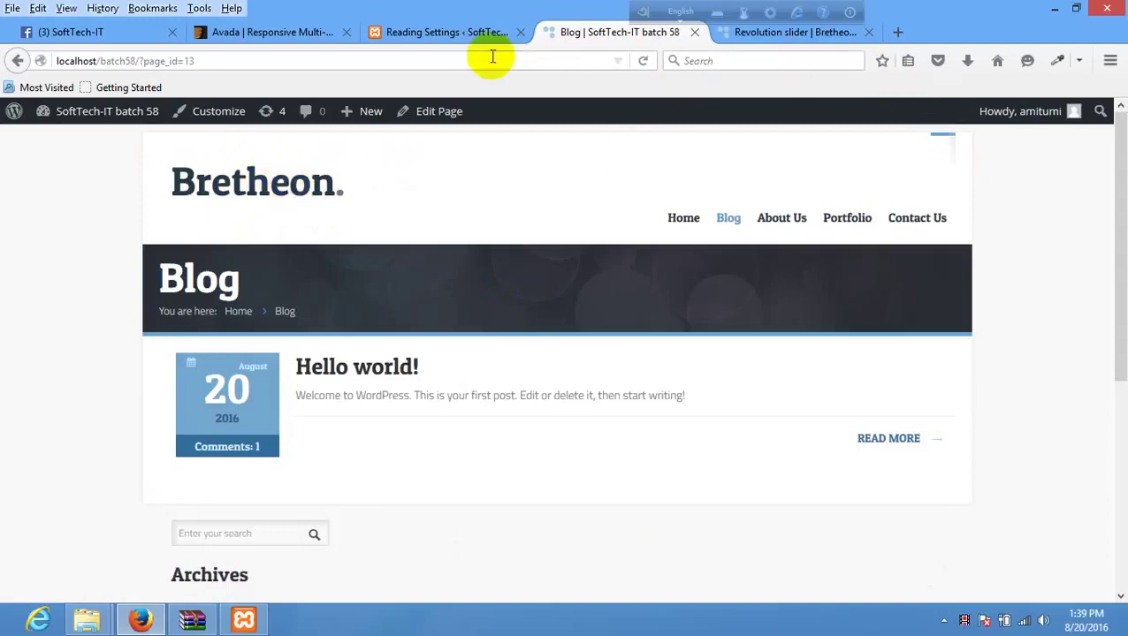
- Open softtech-it.com in a new browser tab
left_click(898, 32)
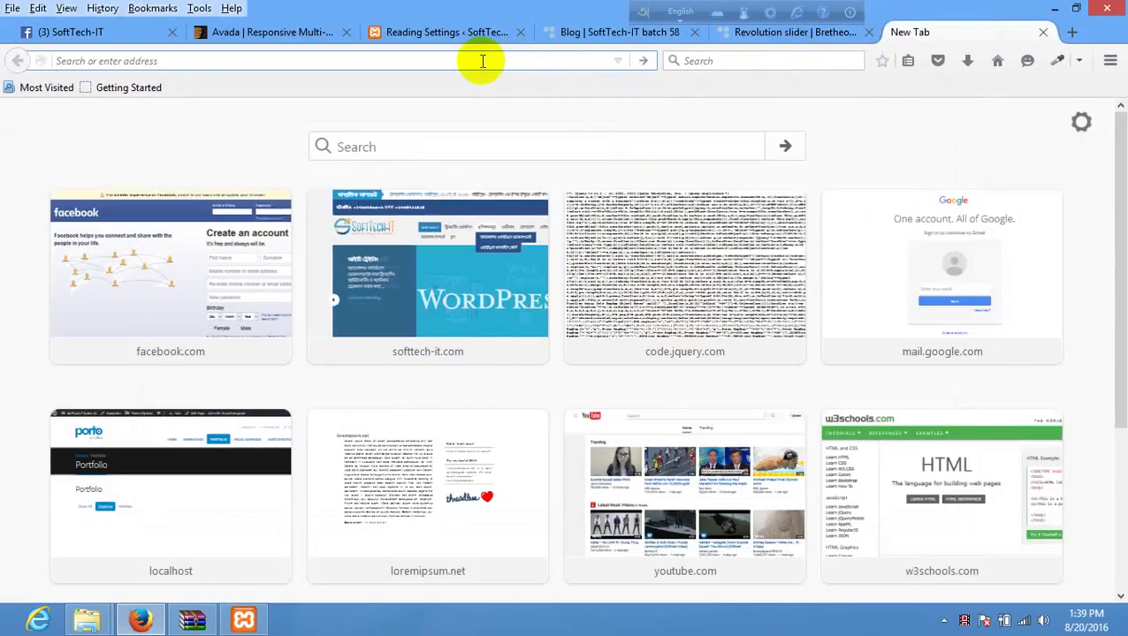
type("sof")
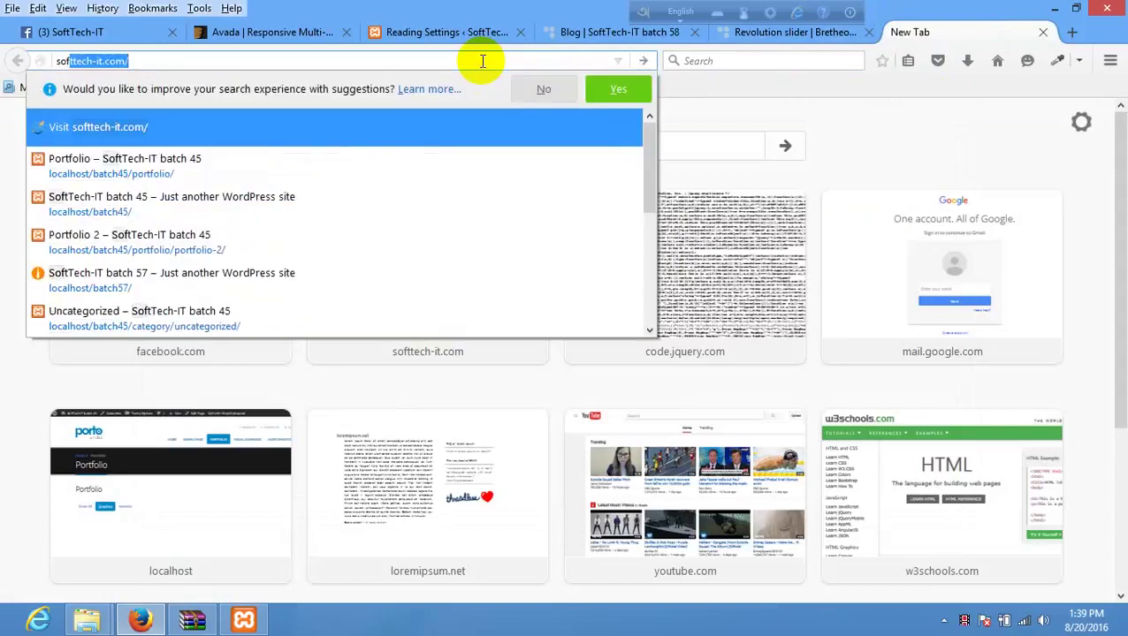
key("Return")
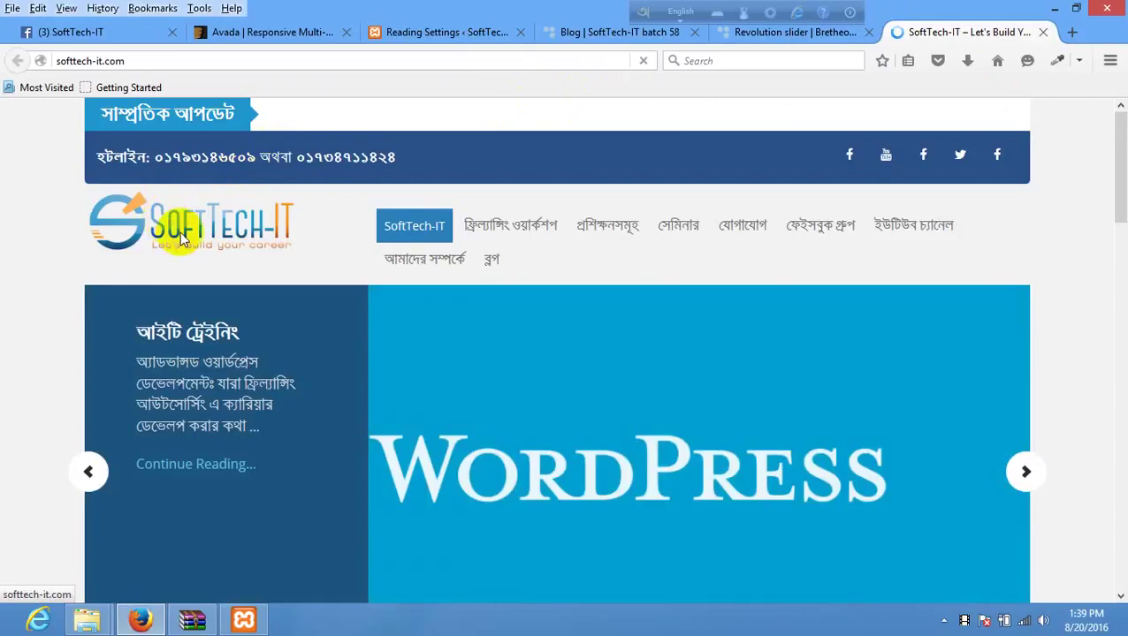
- Reload the SoftTech-IT homepage from its logo and bring up the logo's link options
right_click(172, 223)
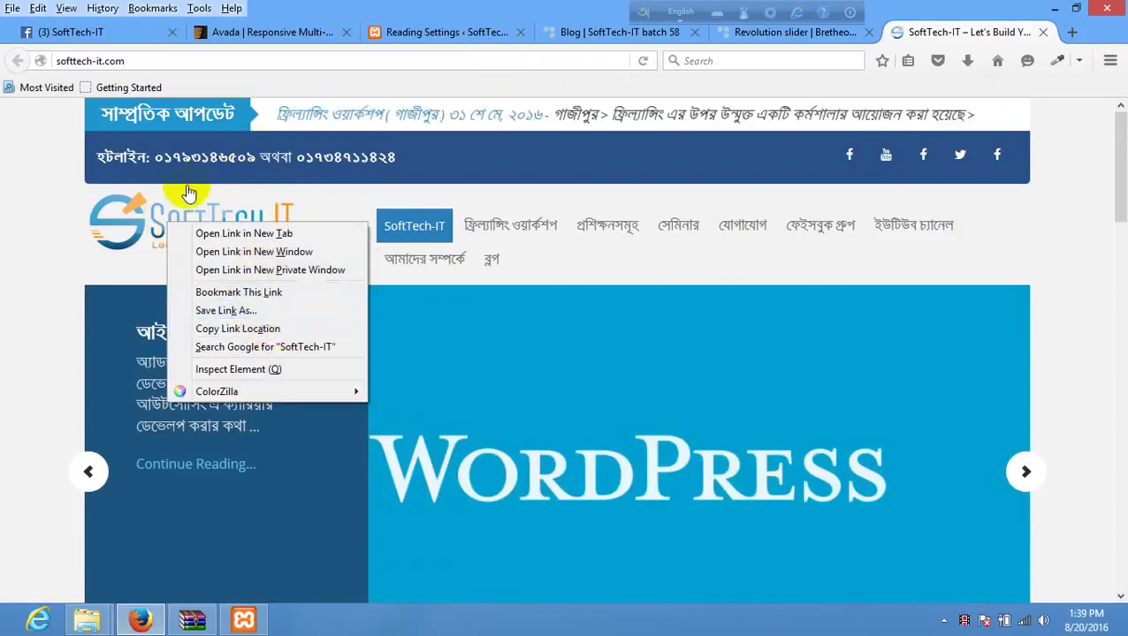
right_click(146, 221)
right_click(146, 221)
right_click(113, 242)
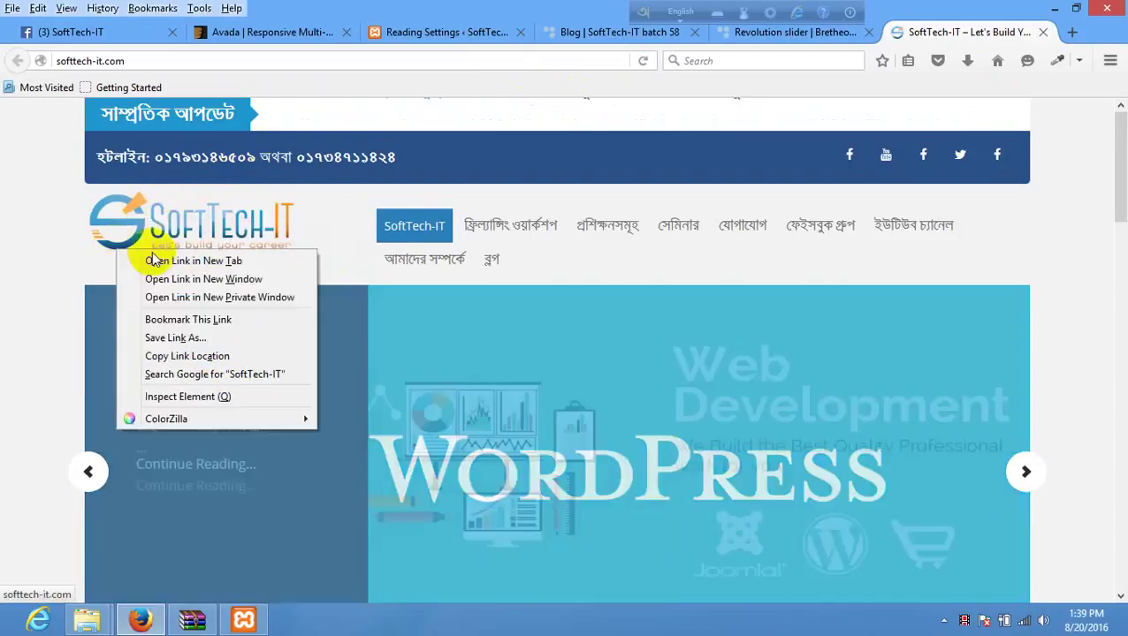
right_click(182, 220)
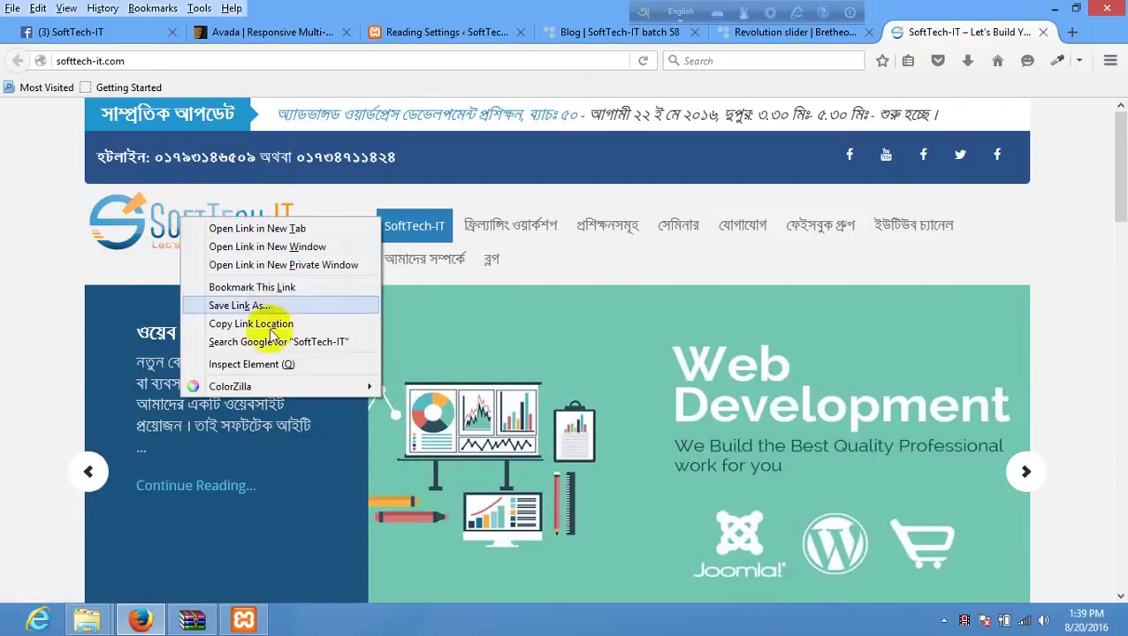
left_click(141, 190)
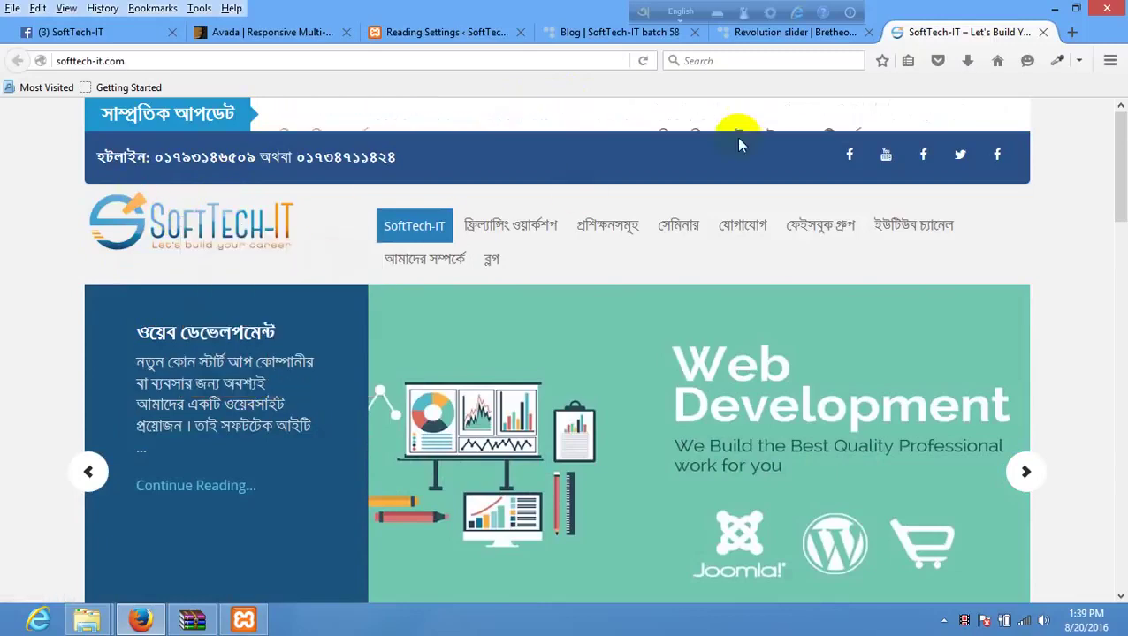
left_click(245, 227)
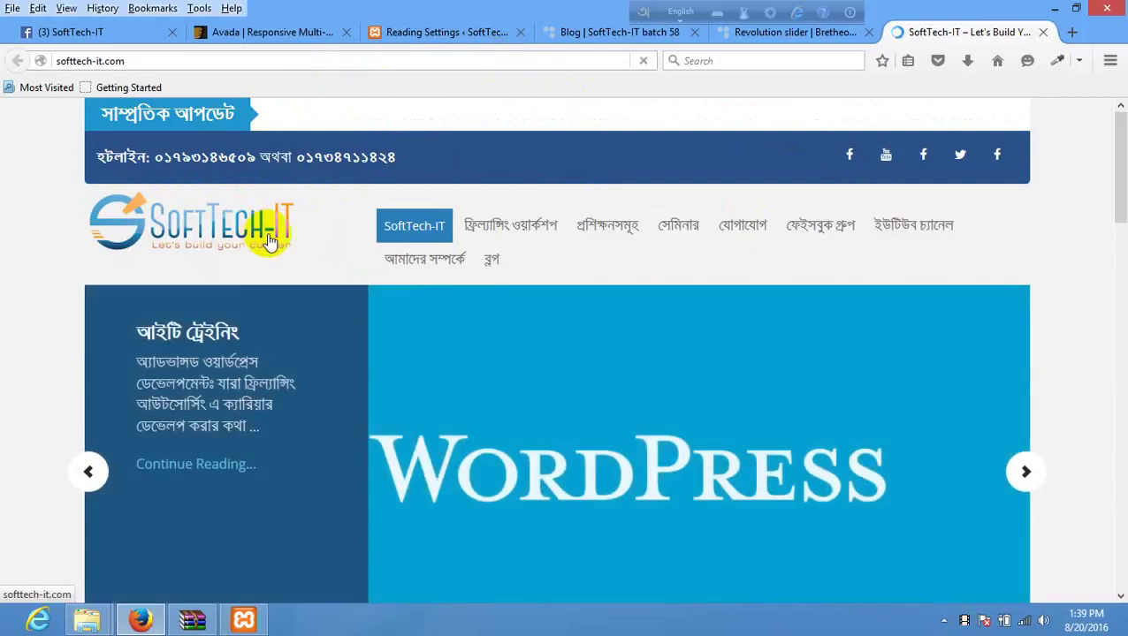
right_click(269, 235)
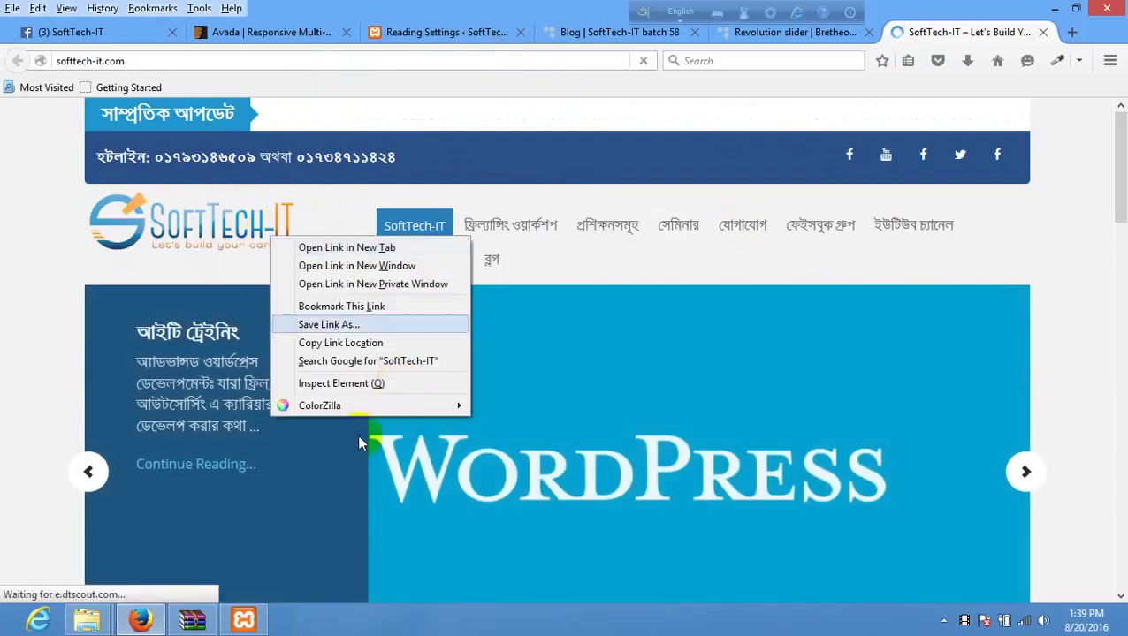
- Inspect the logo, find the .site-title a background rule, and open its PNG in a new tab
left_click(363, 381)
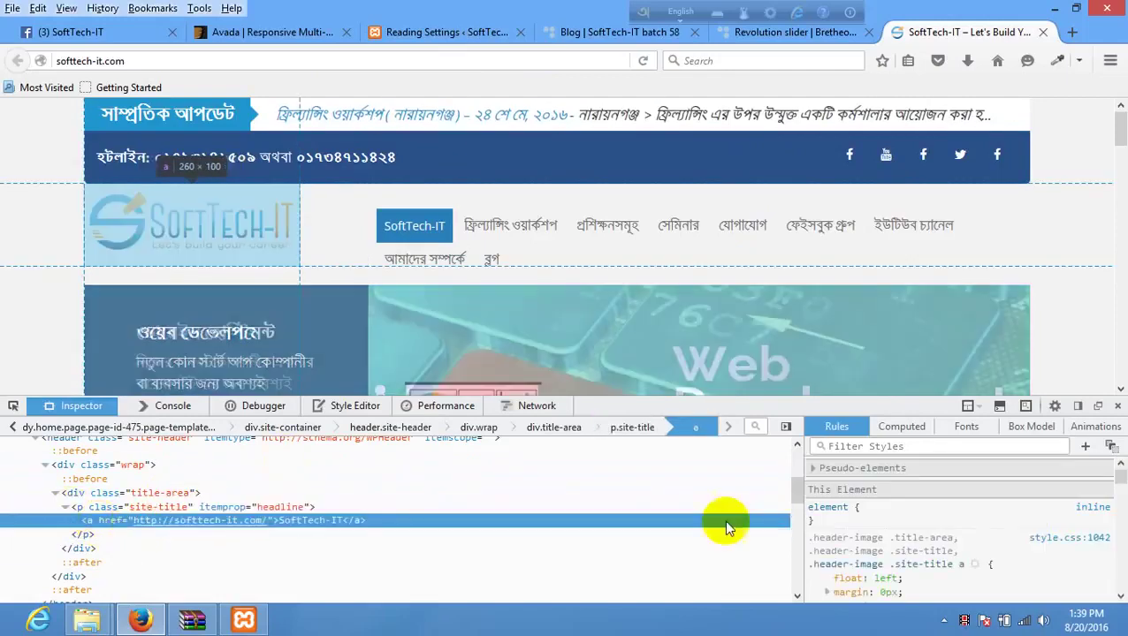
scroll(976, 539, "down", 1)
scroll(976, 539, "down", 5)
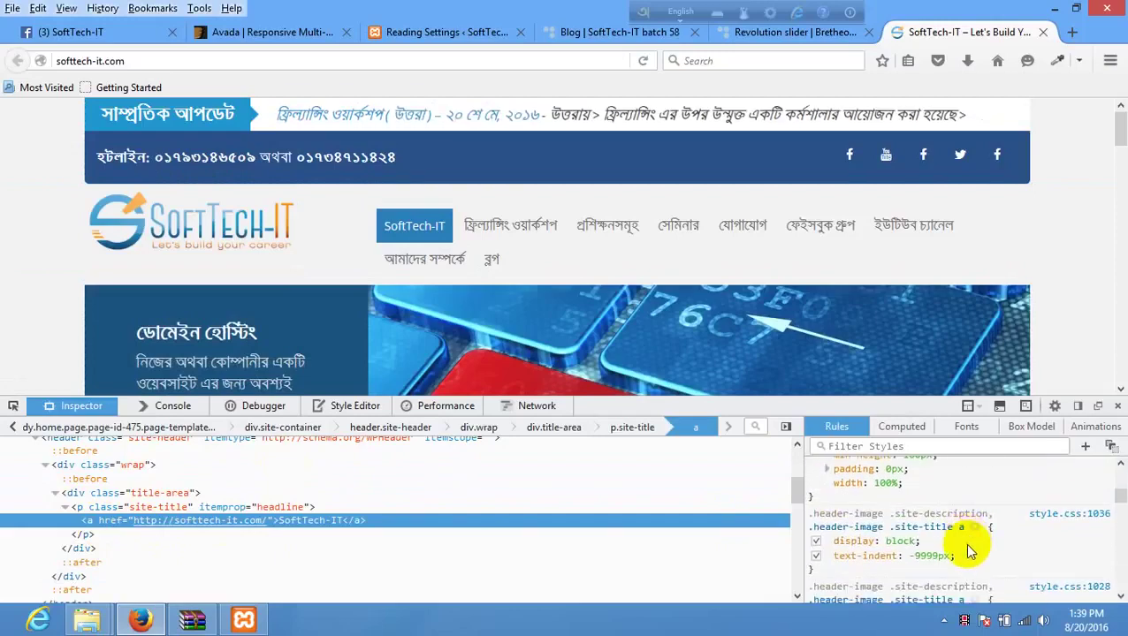
scroll(972, 548, "down", 4)
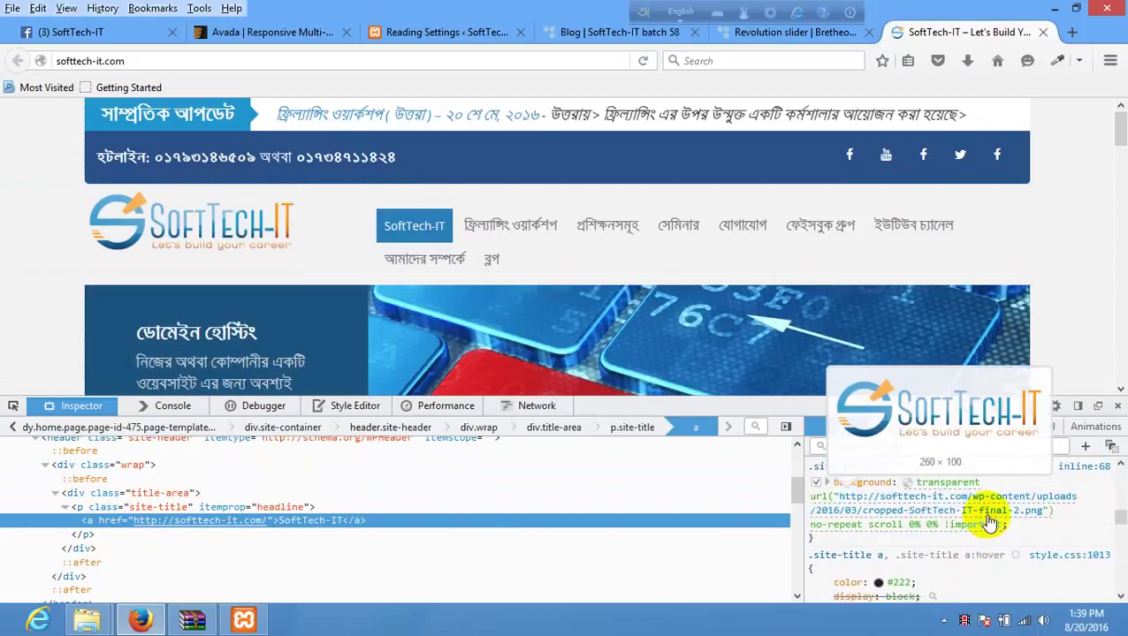
left_click(989, 520)
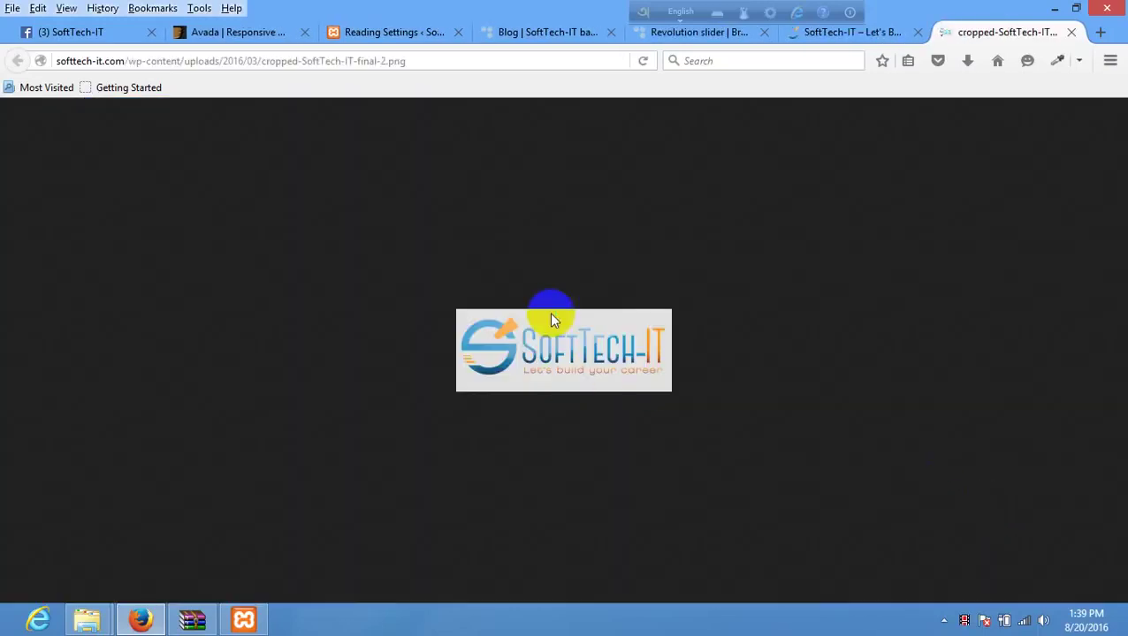
- Save the logo as cropped-SoftTech-IT-final-2.png in the Class 7 folder and check the download
right_click(550, 315)
left_click(611, 369)
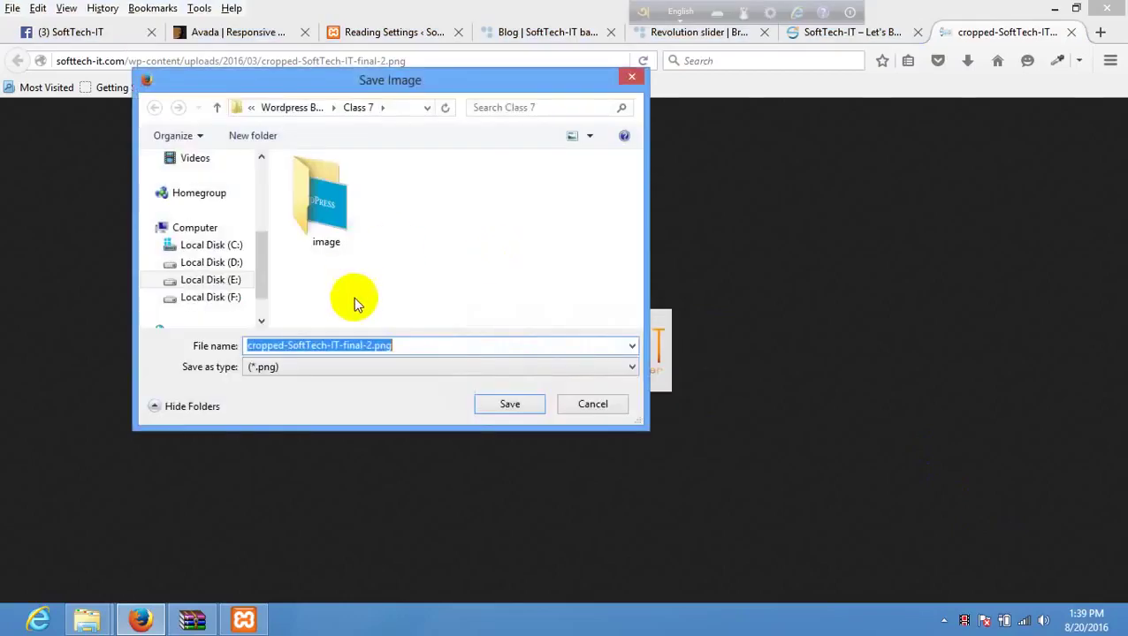
left_click(543, 398)
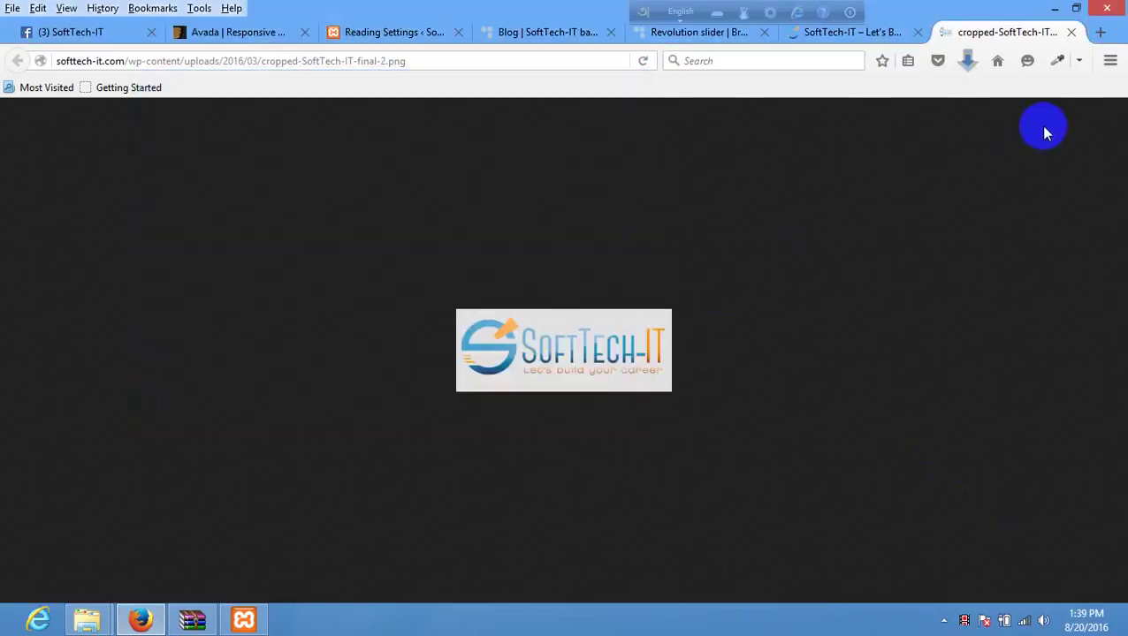
left_click(967, 61)
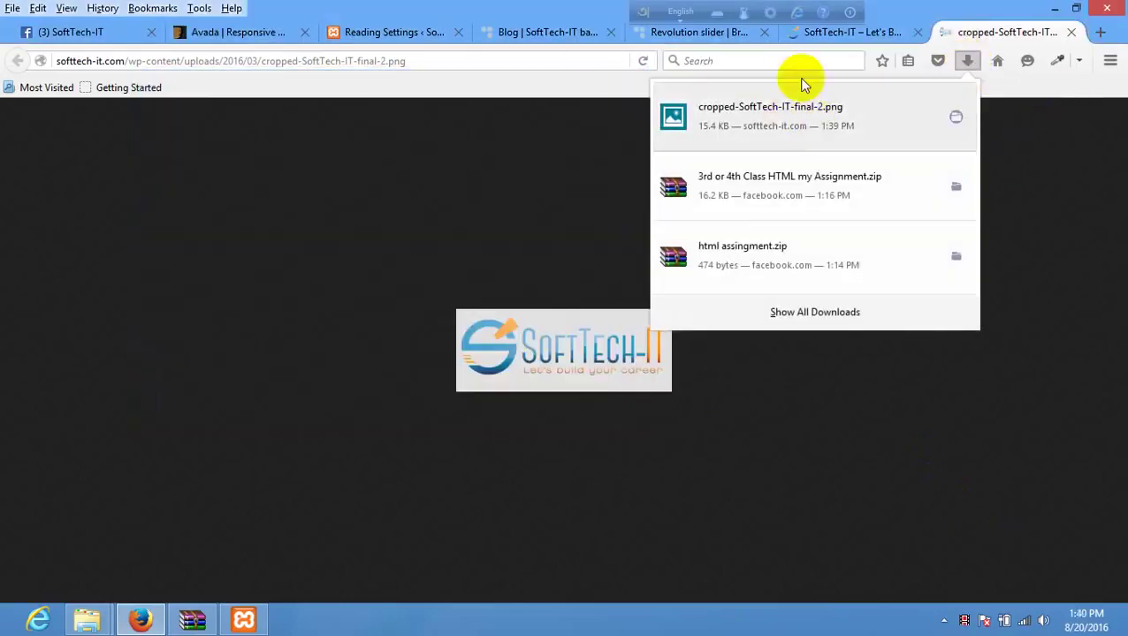
- Close the SoftTech-IT tab and return to the Bretheon demo and local site tabs
left_click(845, 32)
left_click(681, 11)
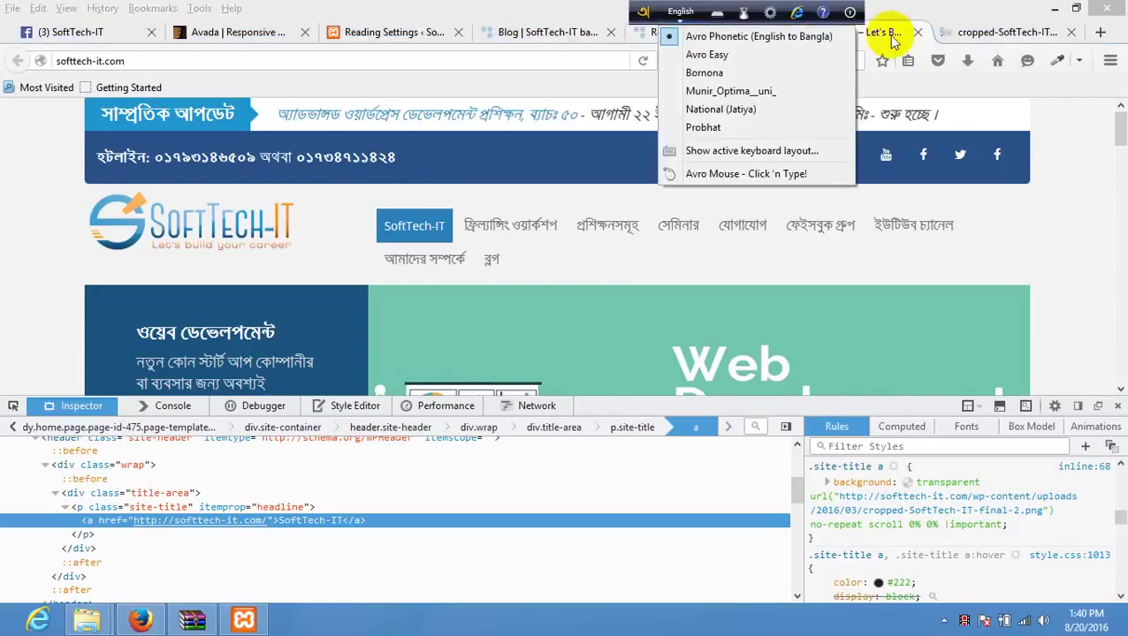
left_click(917, 32)
left_click(715, 35)
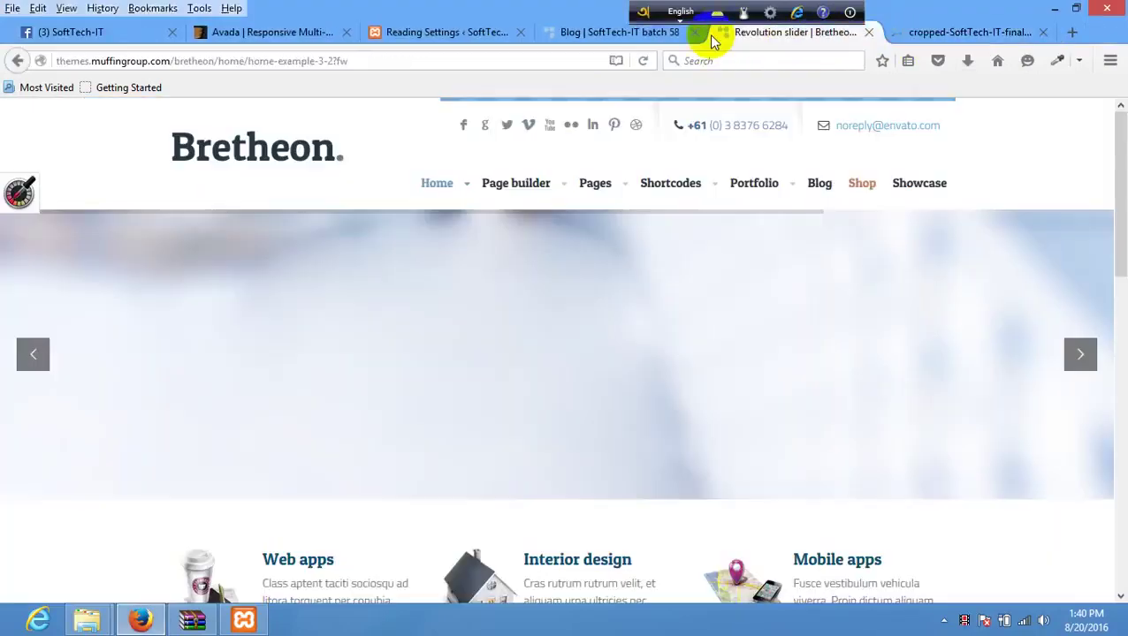
left_click(645, 32)
- Switch to the Reading Settings admin page and scroll through its options
left_click(442, 35)
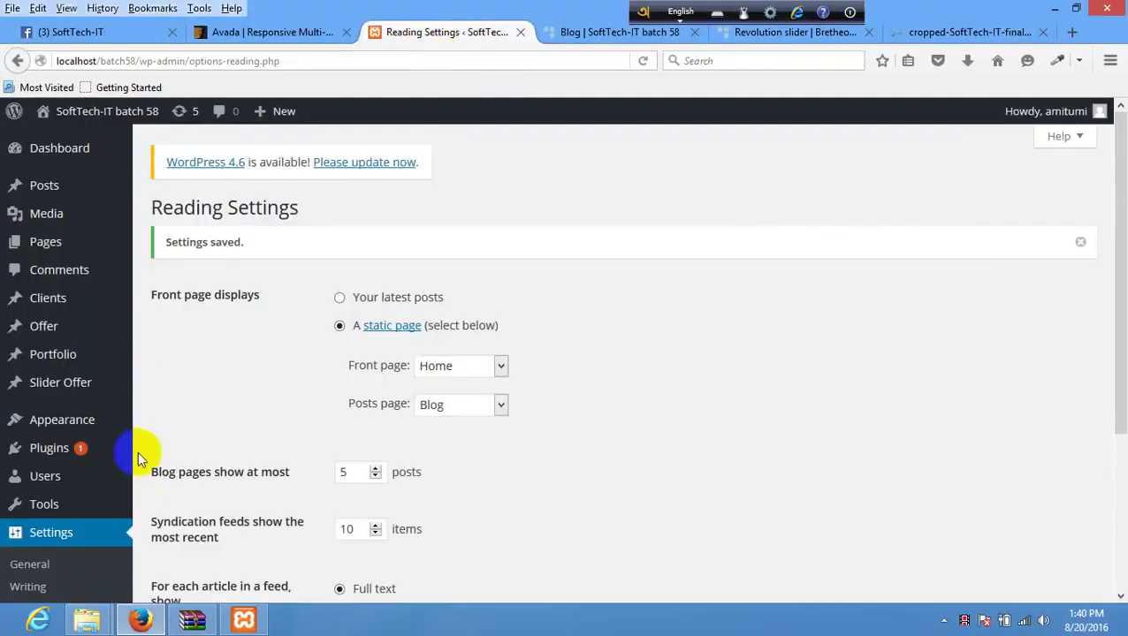
scroll(138, 451, "down", 5)
scroll(413, 301, "up", 5)
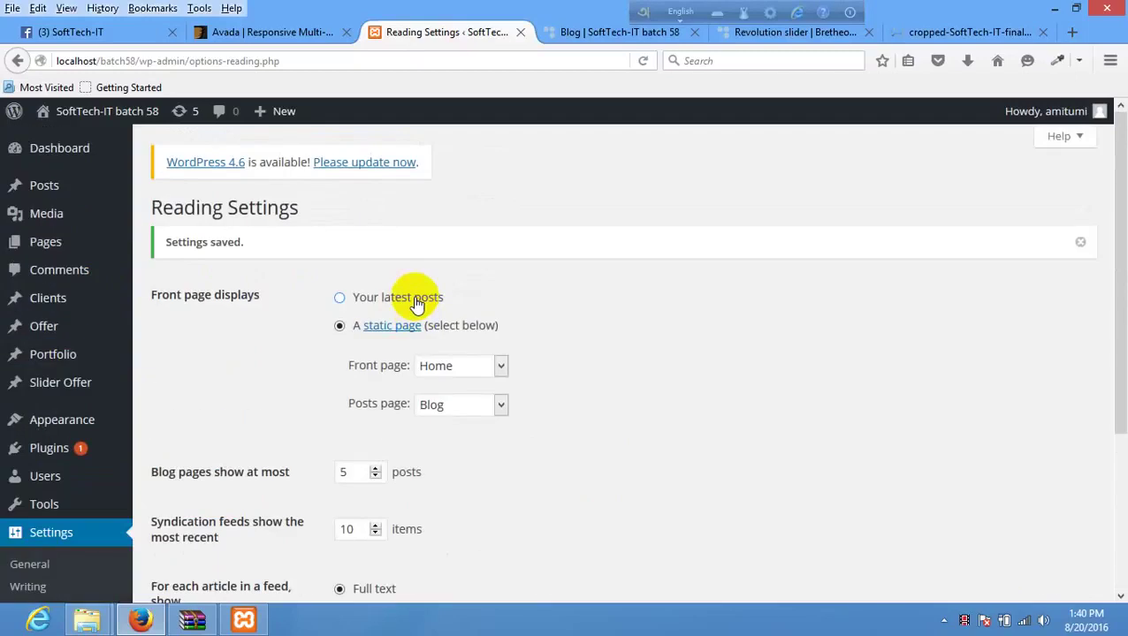
scroll(418, 299, "down", 4)
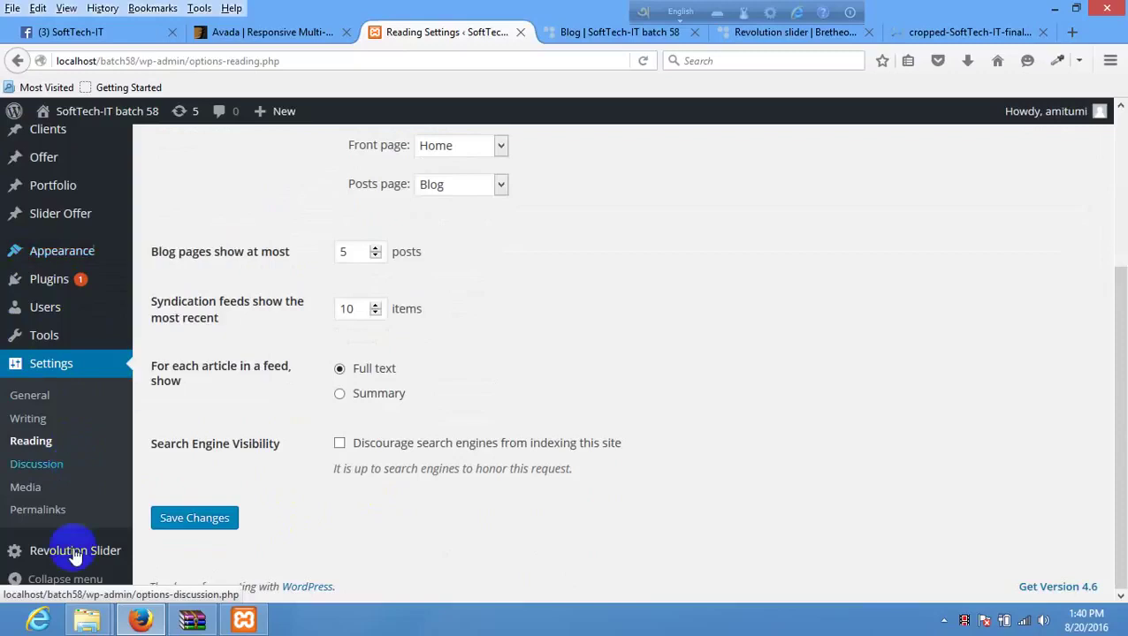
scroll(144, 247, "up", 5)
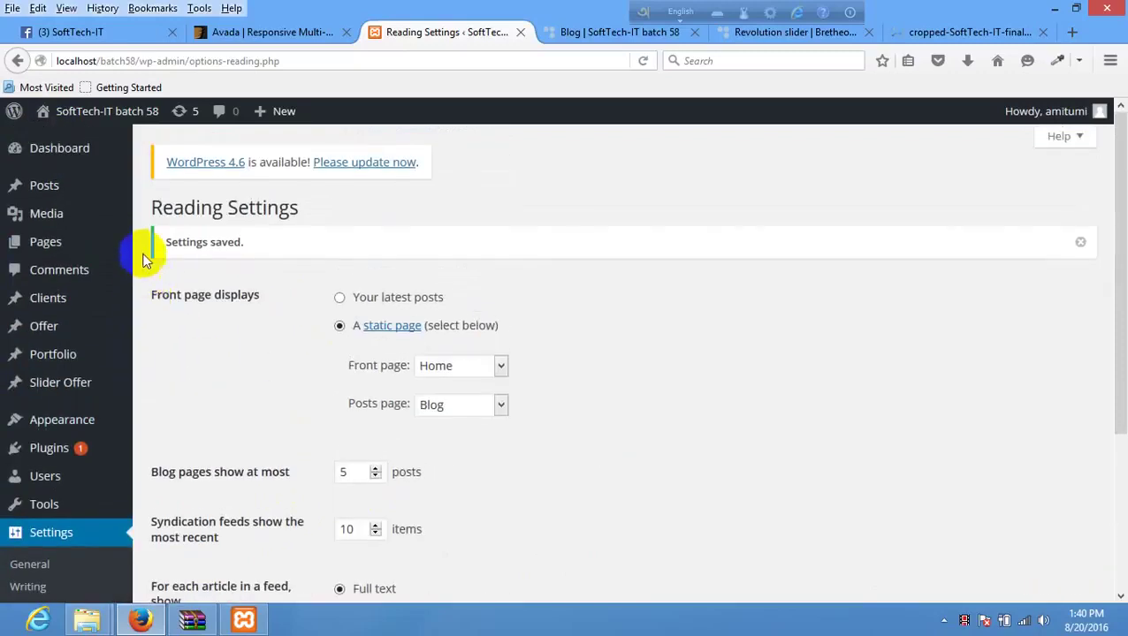
scroll(80, 228, "down", 2)
scroll(53, 252, "down", 2)
scroll(139, 259, "up", 5)
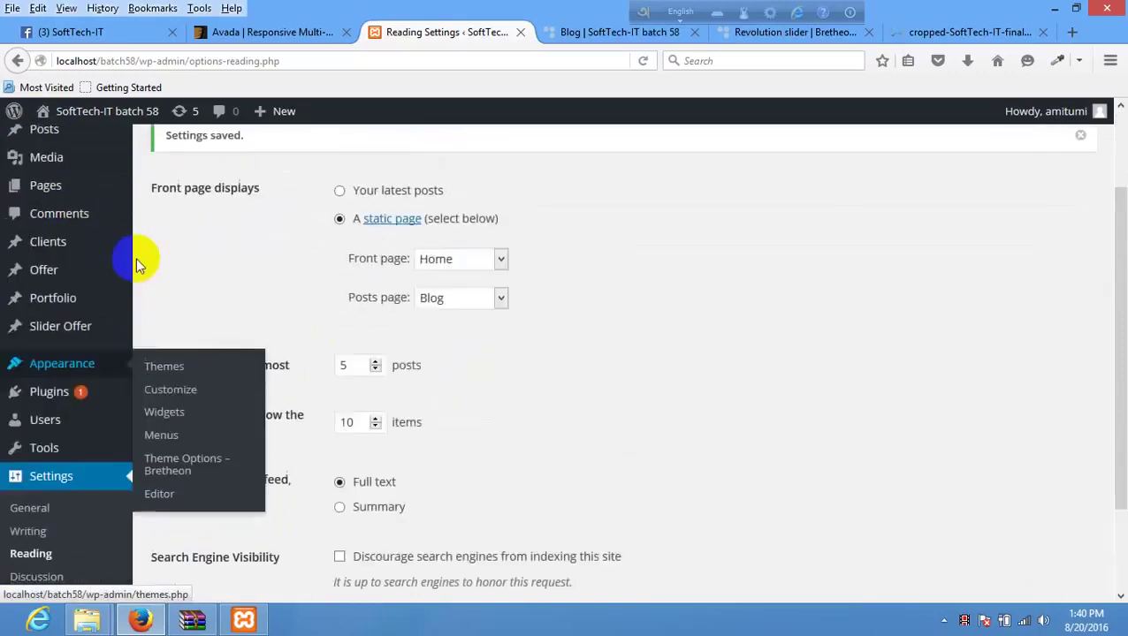
scroll(204, 257, "down", 5)
mouse_move(62, 251)
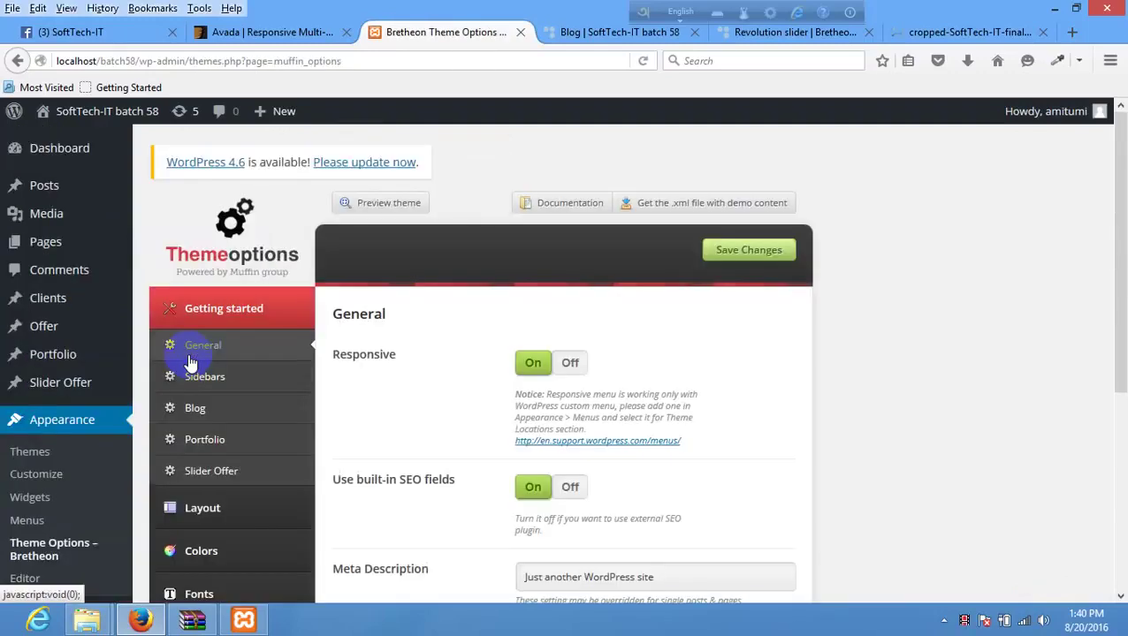
scroll(600, 356, "down", 2)
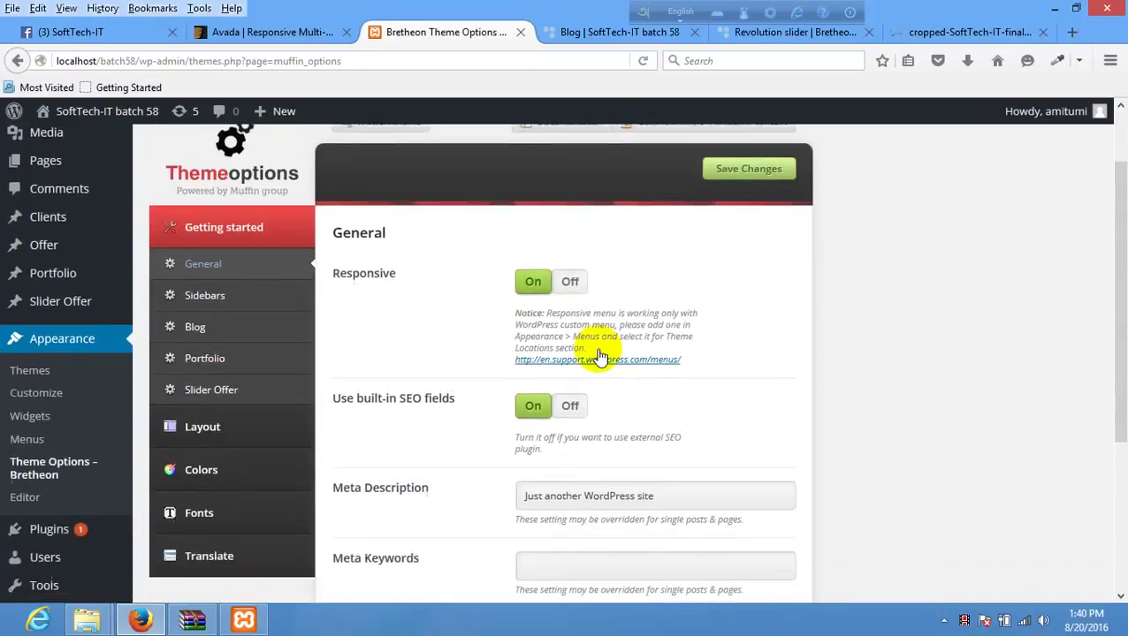
scroll(599, 357, "down", 1)
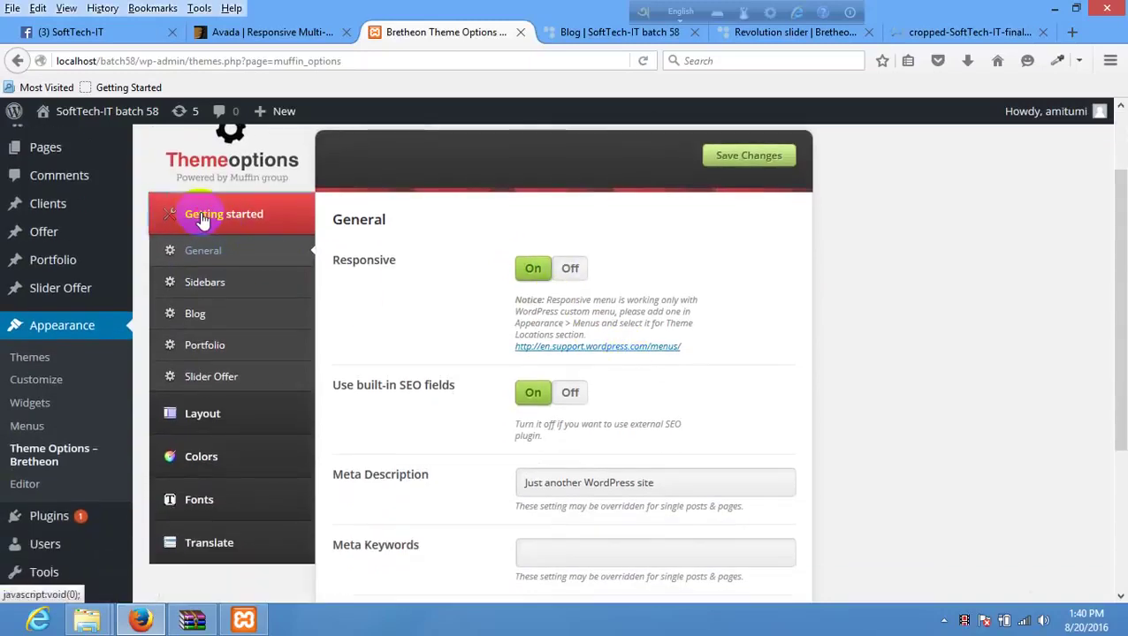
scroll(410, 272, "down", 5)
scroll(404, 359, "up", 7)
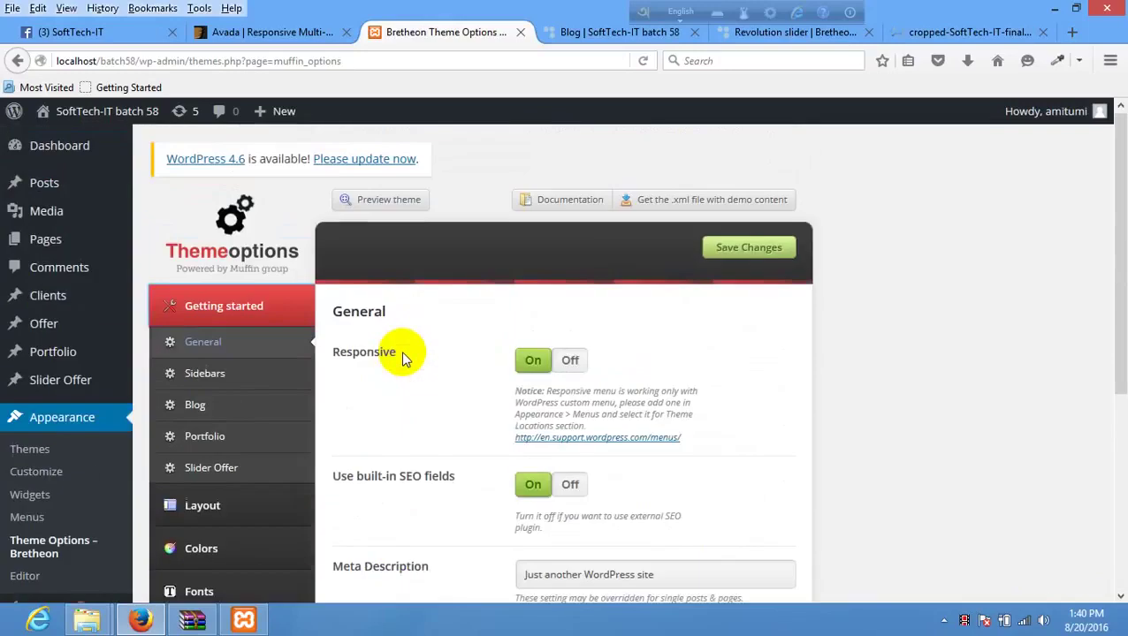
left_click(205, 343)
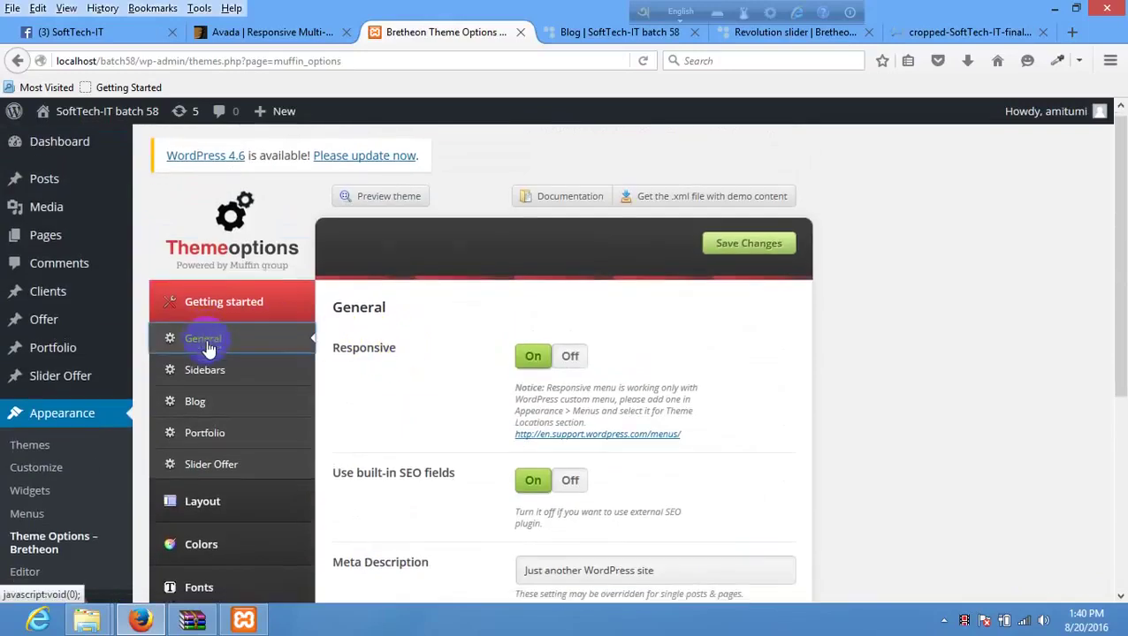
scroll(210, 350, "down", 2)
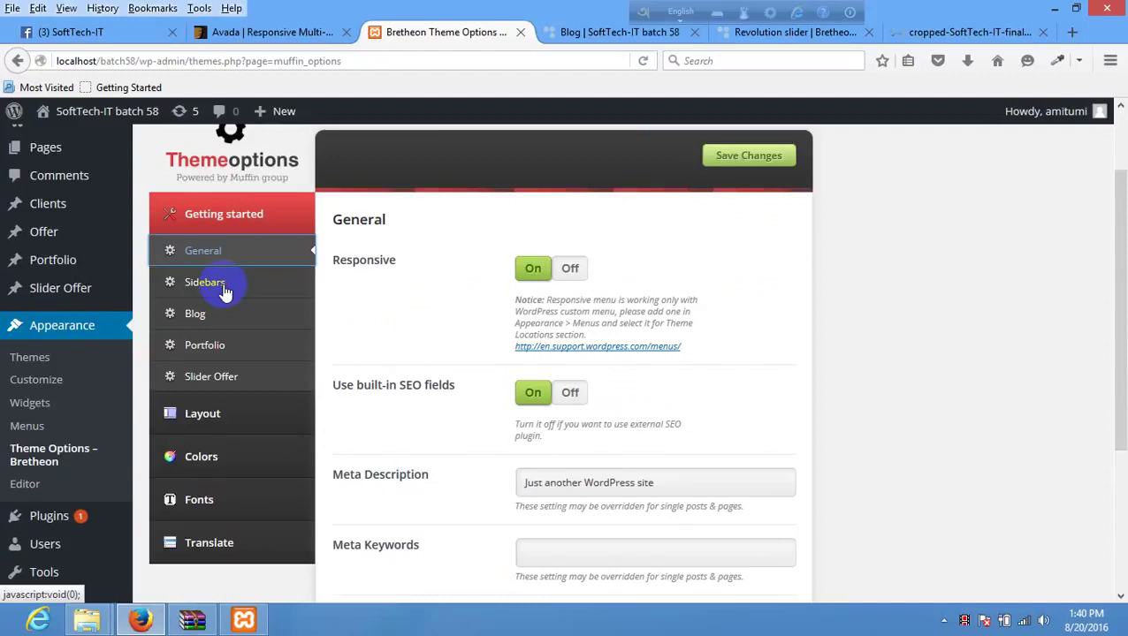
left_click(225, 290)
left_click(249, 269)
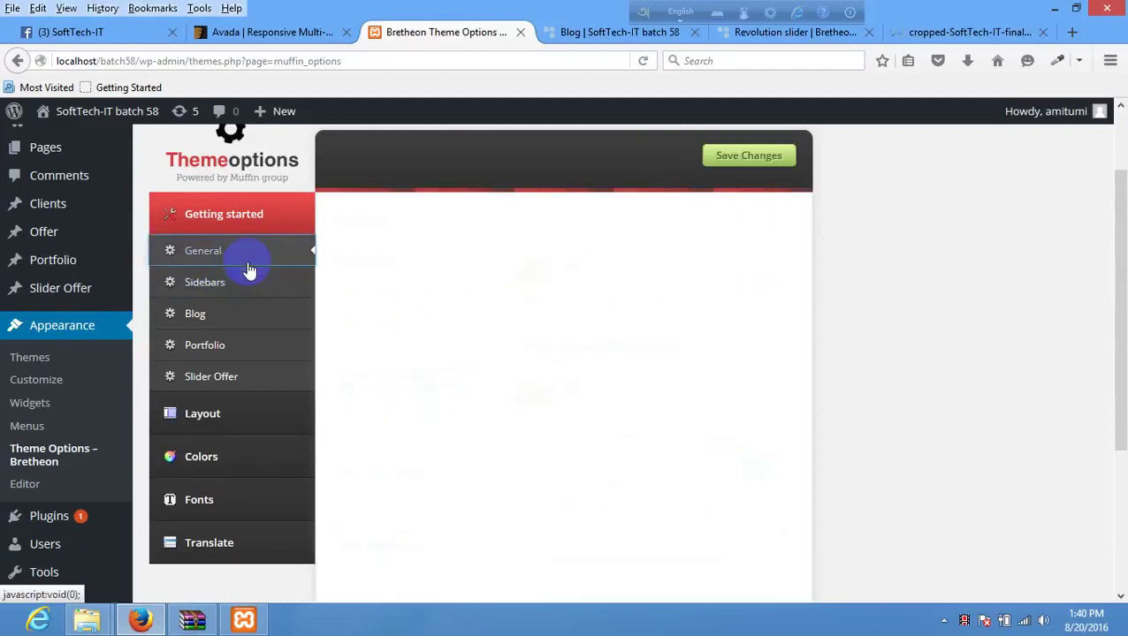
scroll(500, 297, "down", 2)
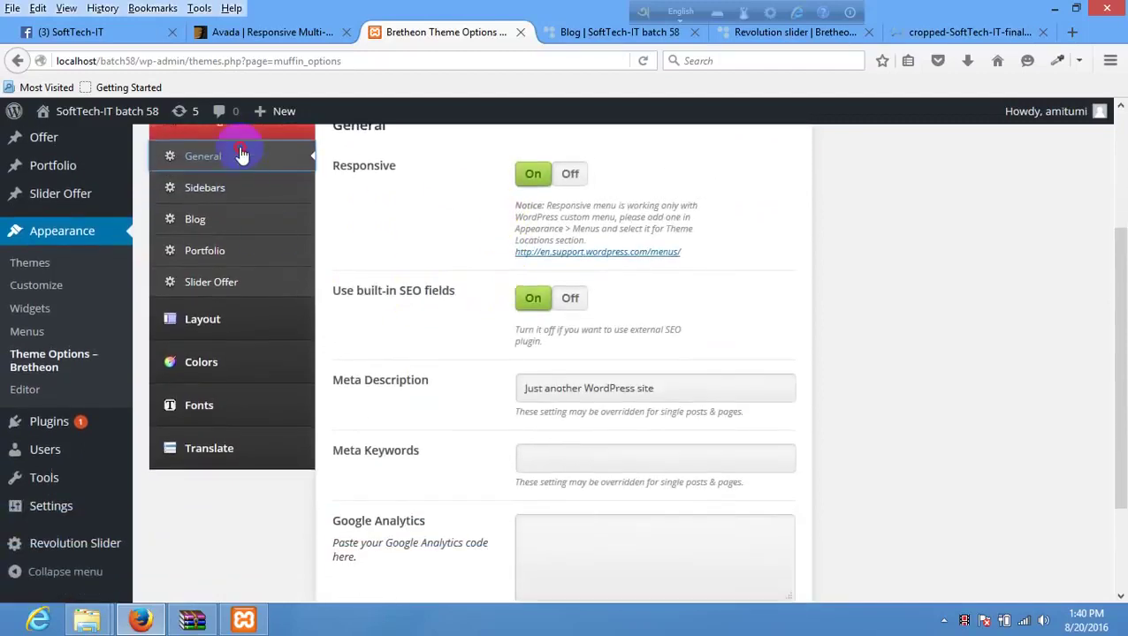
scroll(473, 297, "down", 3)
scroll(333, 300, "up", 7)
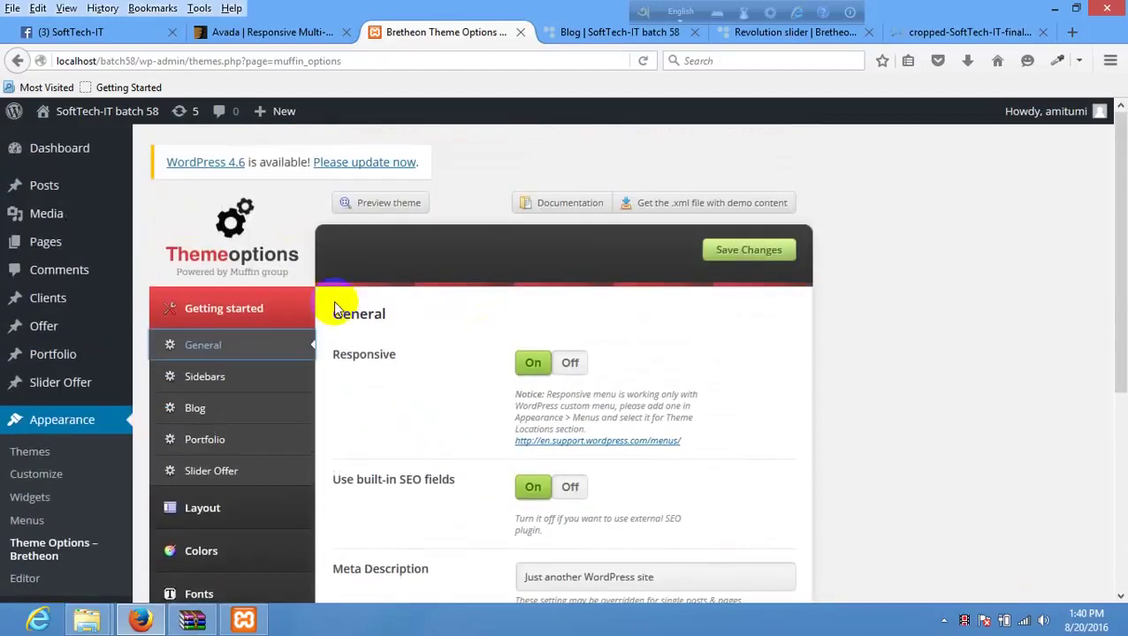
left_click(219, 381)
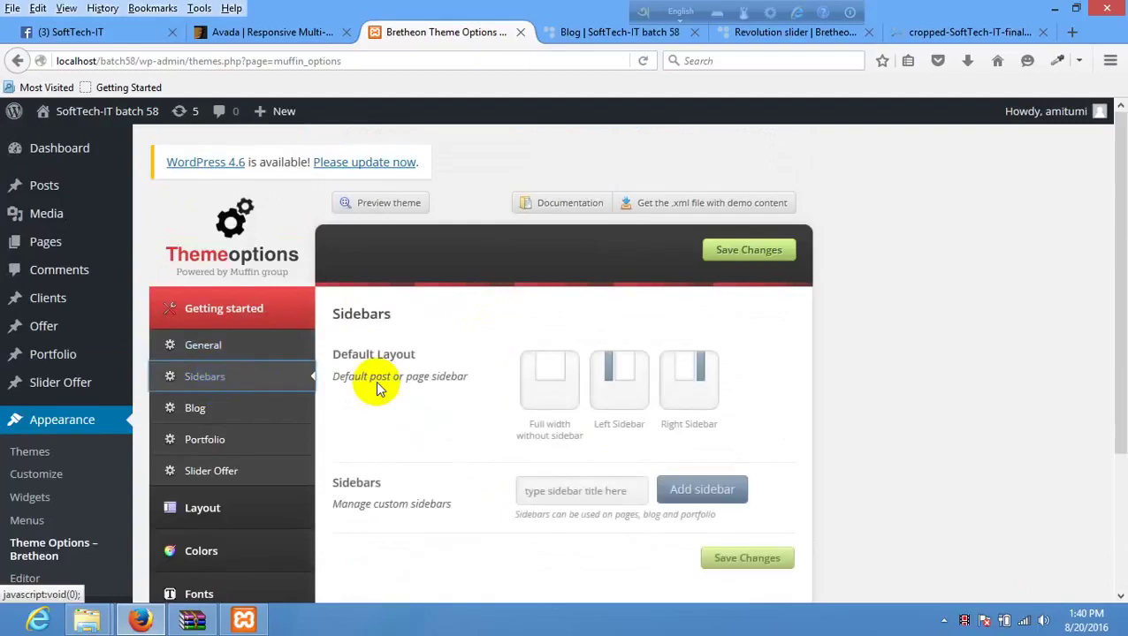
scroll(378, 389, "down", 4)
left_click(221, 230)
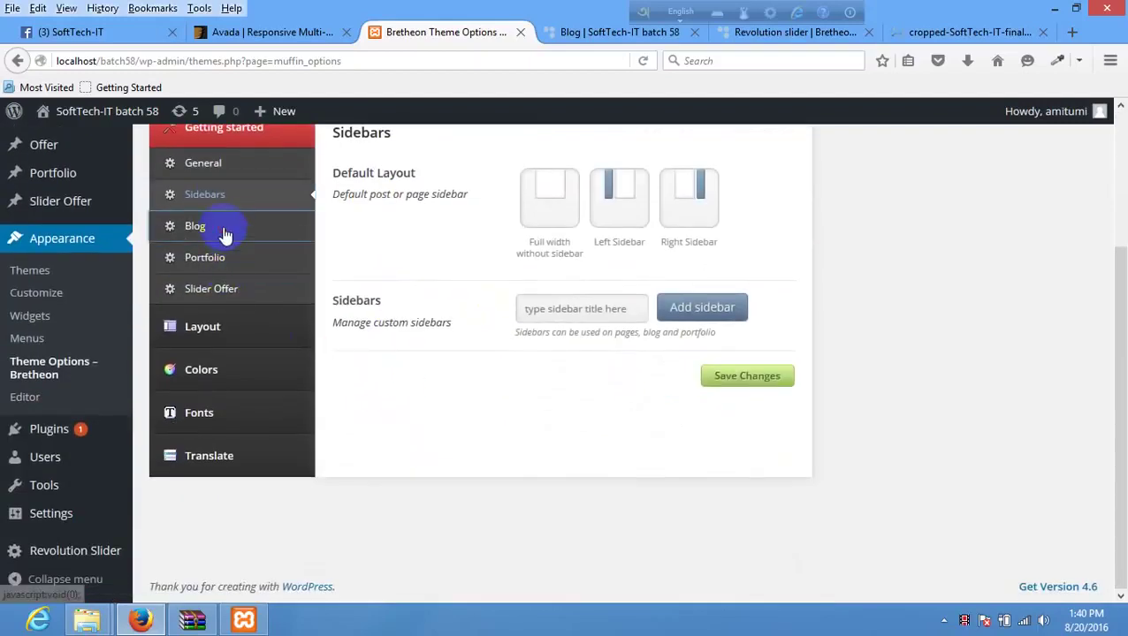
left_click(225, 265)
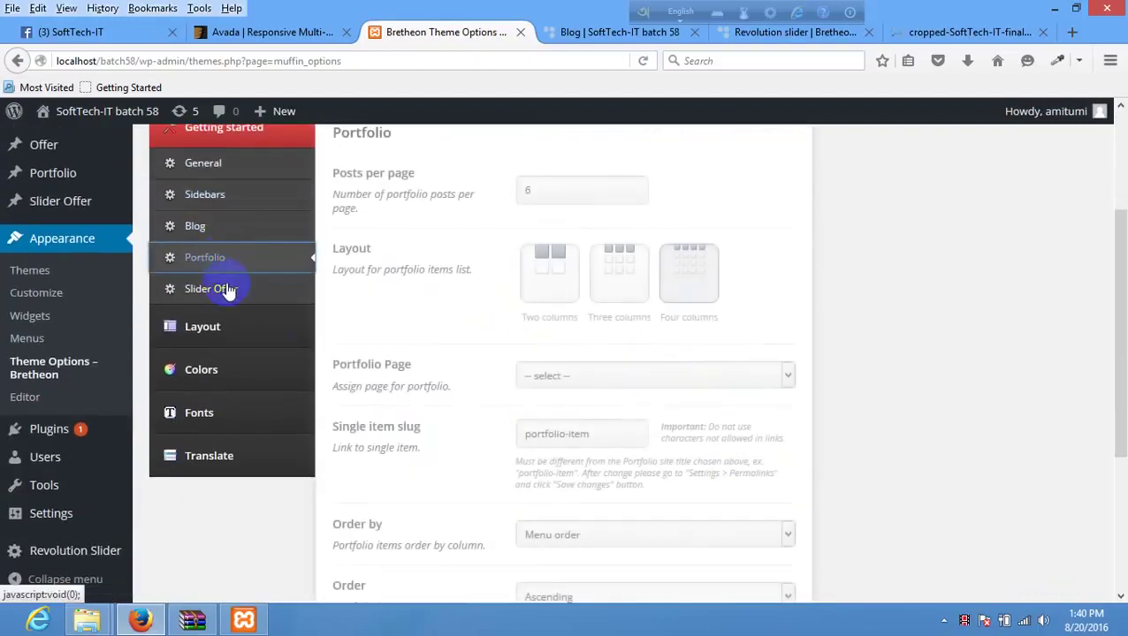
left_click(227, 300)
scroll(246, 318, "up", 4)
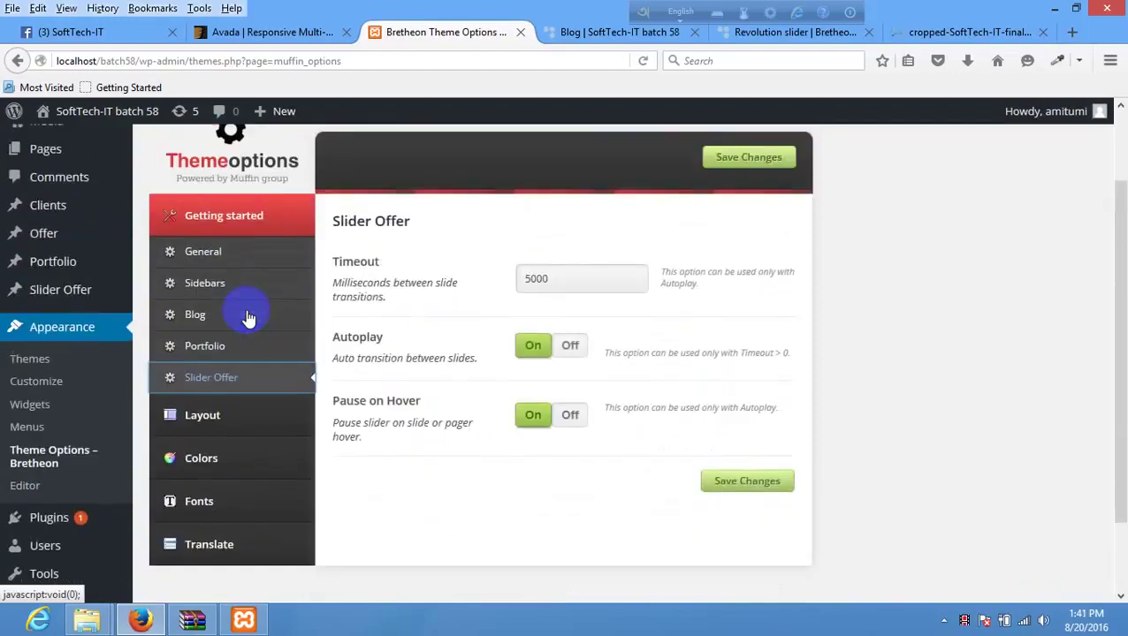
scroll(228, 418, "down", 2)
left_click(227, 416)
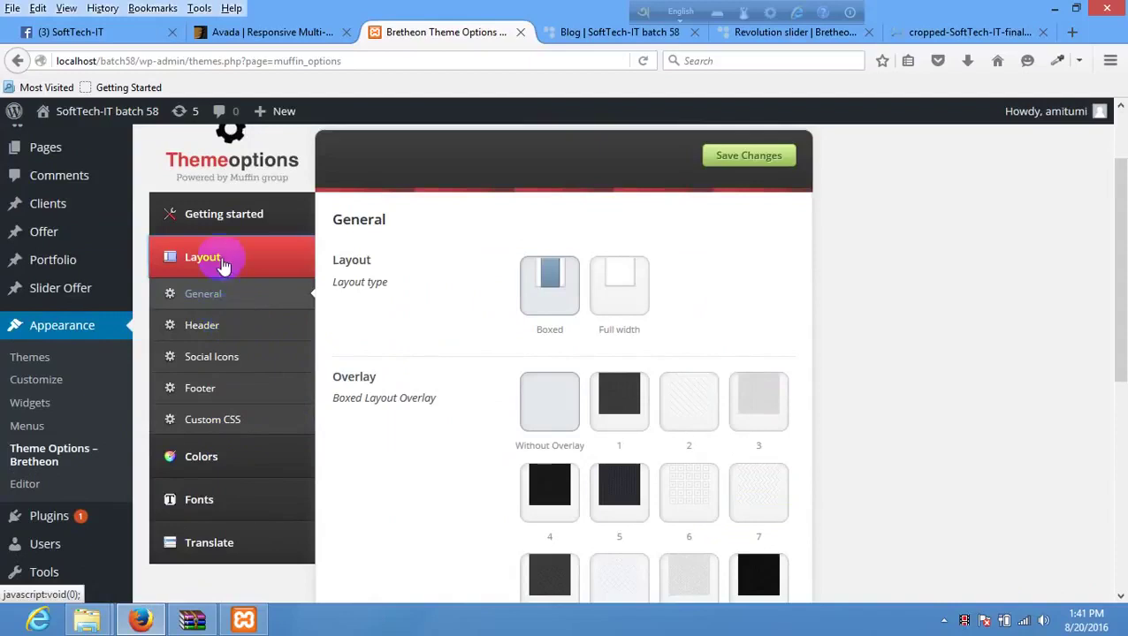
left_click(228, 219)
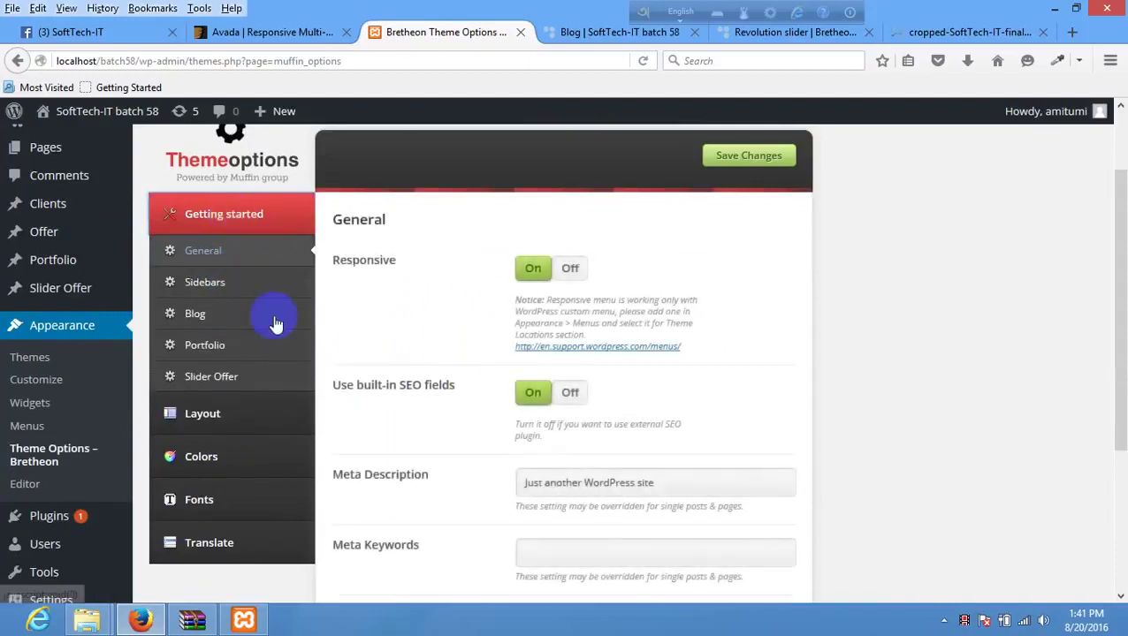
left_click(227, 284)
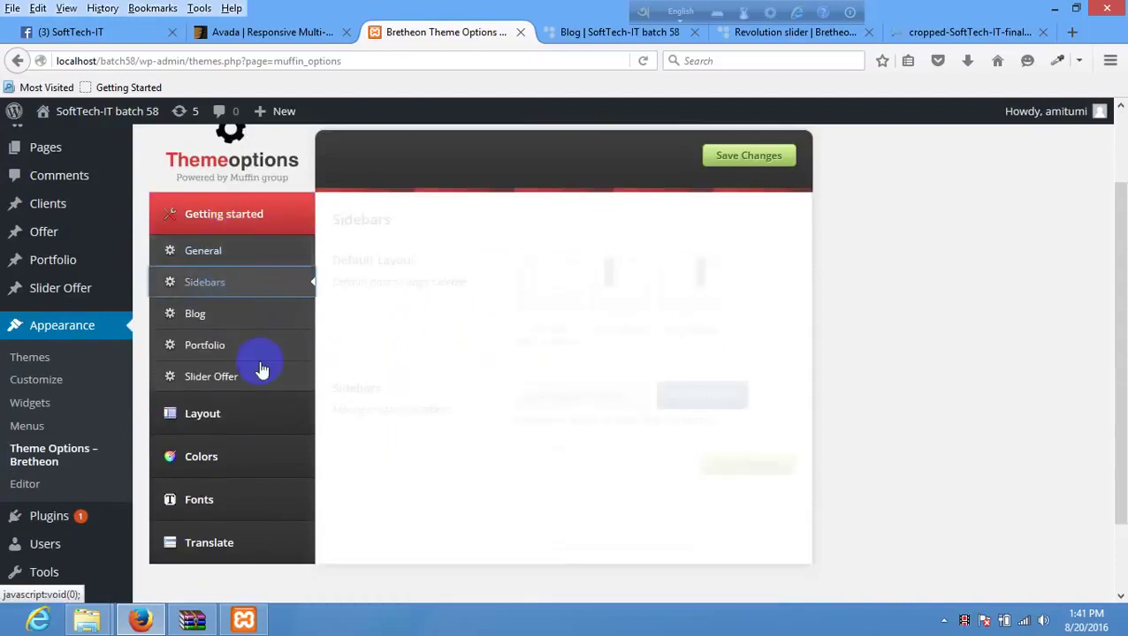
left_click(219, 457)
left_click(221, 428)
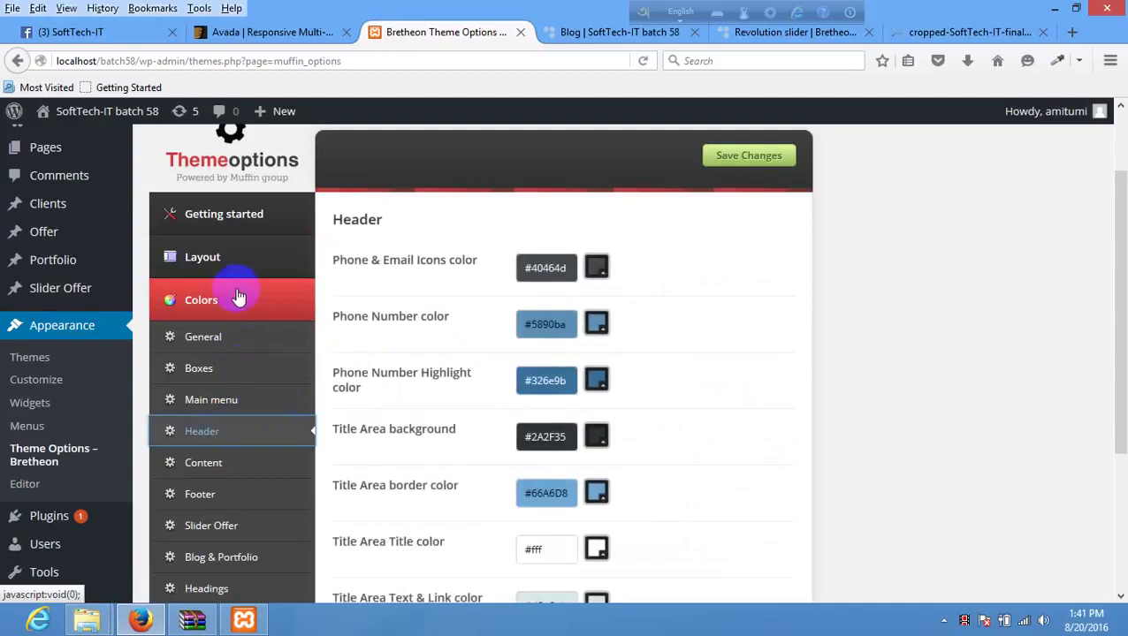
left_click(212, 336)
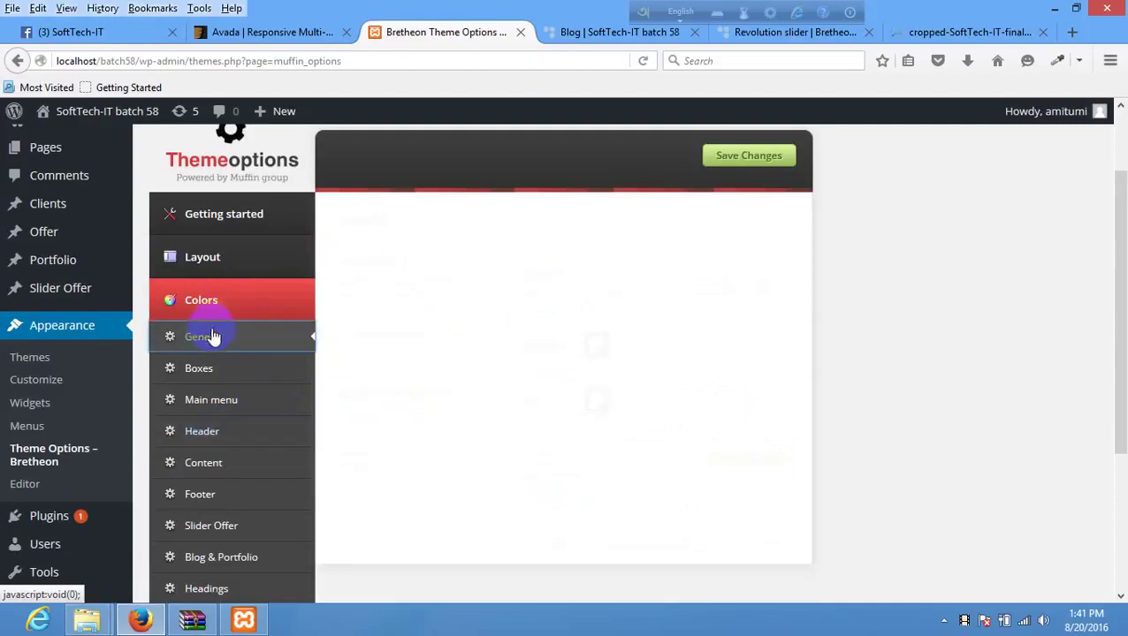
left_click(221, 400)
left_click(227, 431)
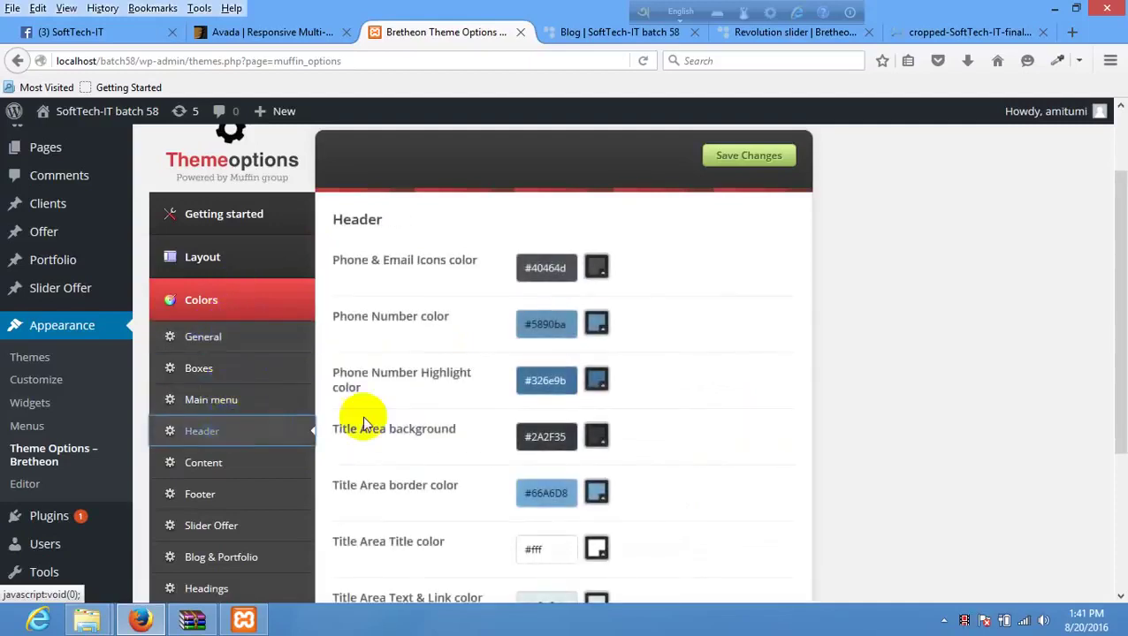
scroll(365, 428, "down", 5)
left_click(221, 470)
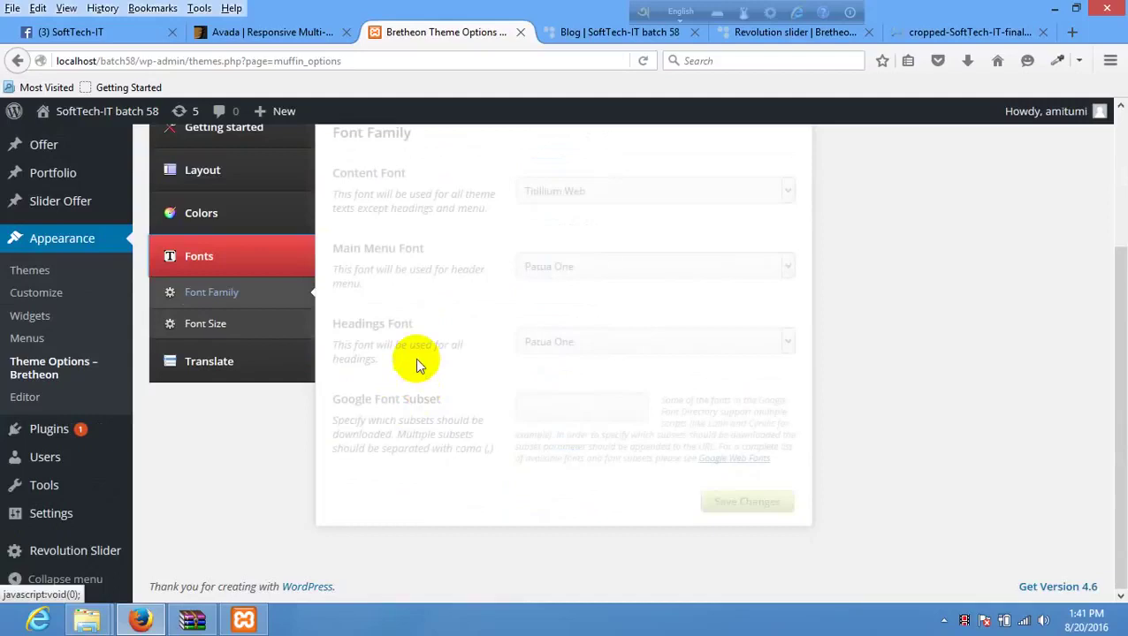
scroll(416, 362, "up", 5)
left_click(206, 302)
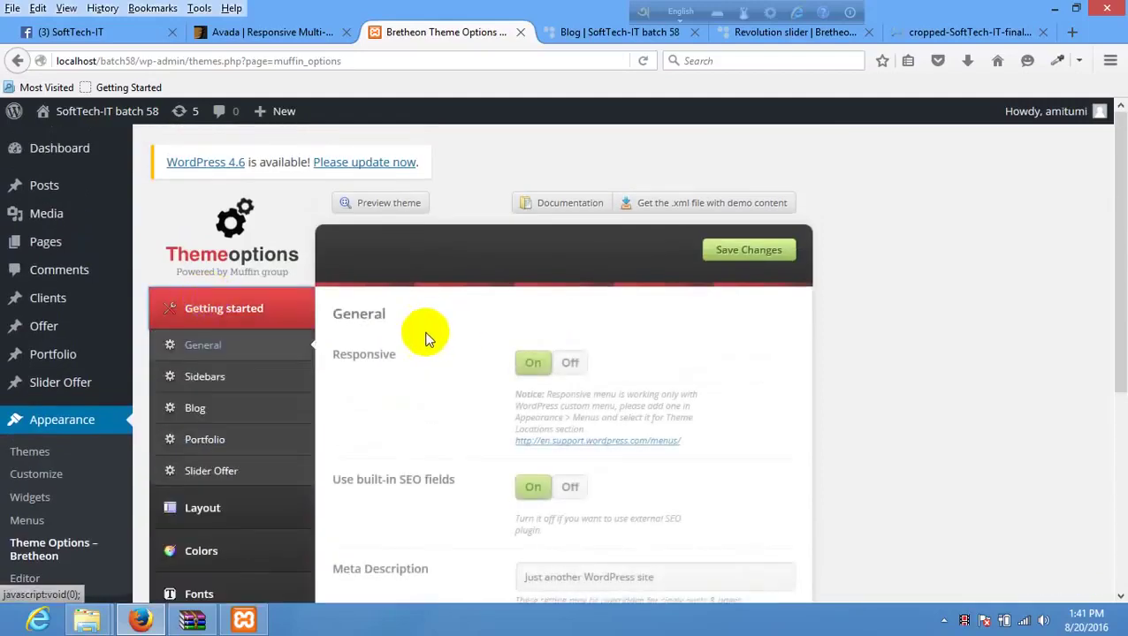
scroll(423, 367, "down", 2)
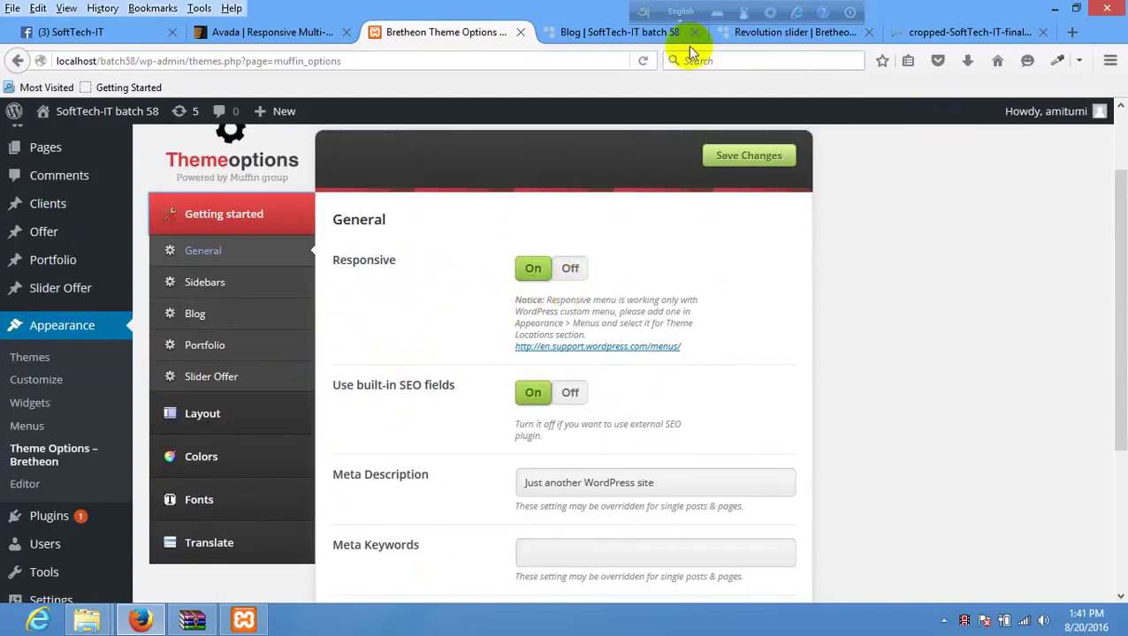
- Preview the Blog page in Responsive Design Mode at about 532 px and open its mobile menu
left_click(637, 33)
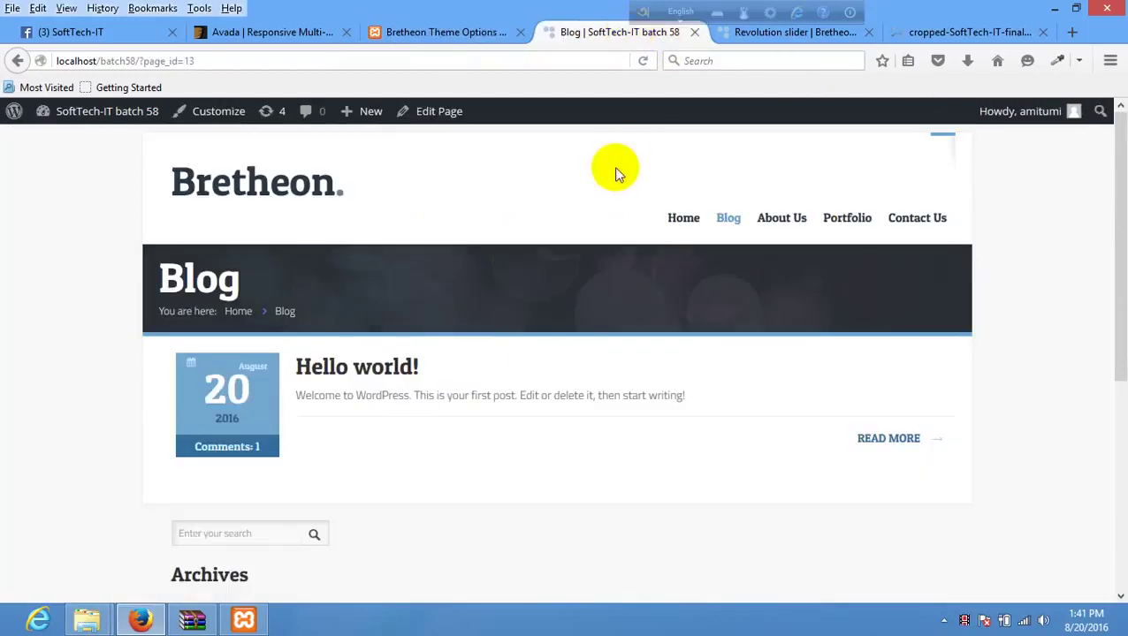
key("ctrl+shift+m")
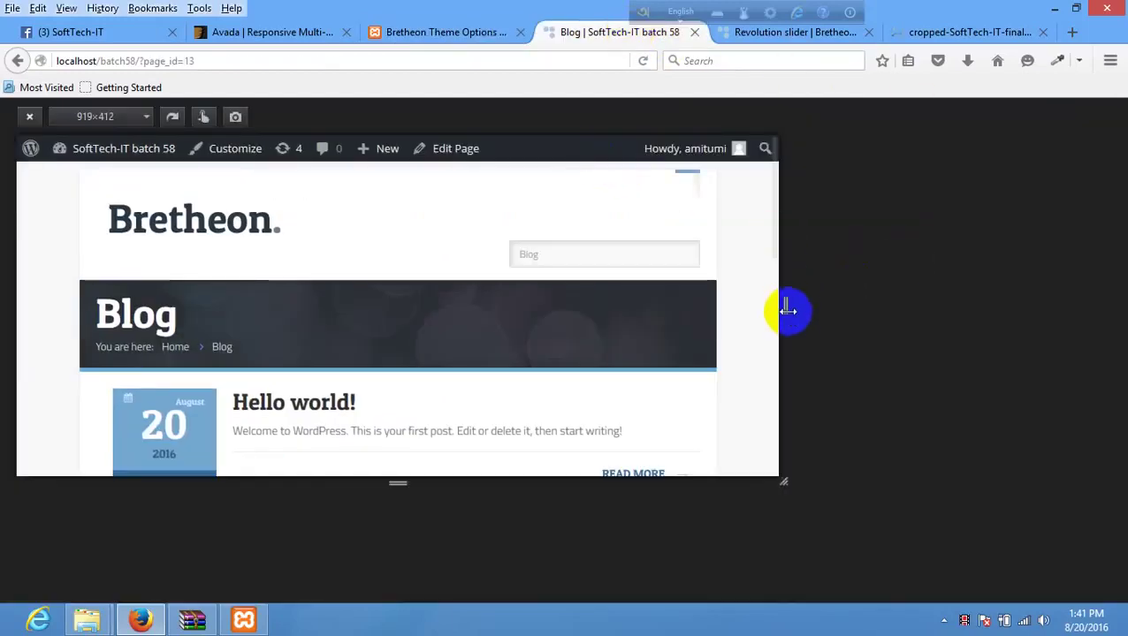
left_click_drag(785, 306, 402, 292)
left_click_drag(481, 292, 470, 305)
left_click(345, 270)
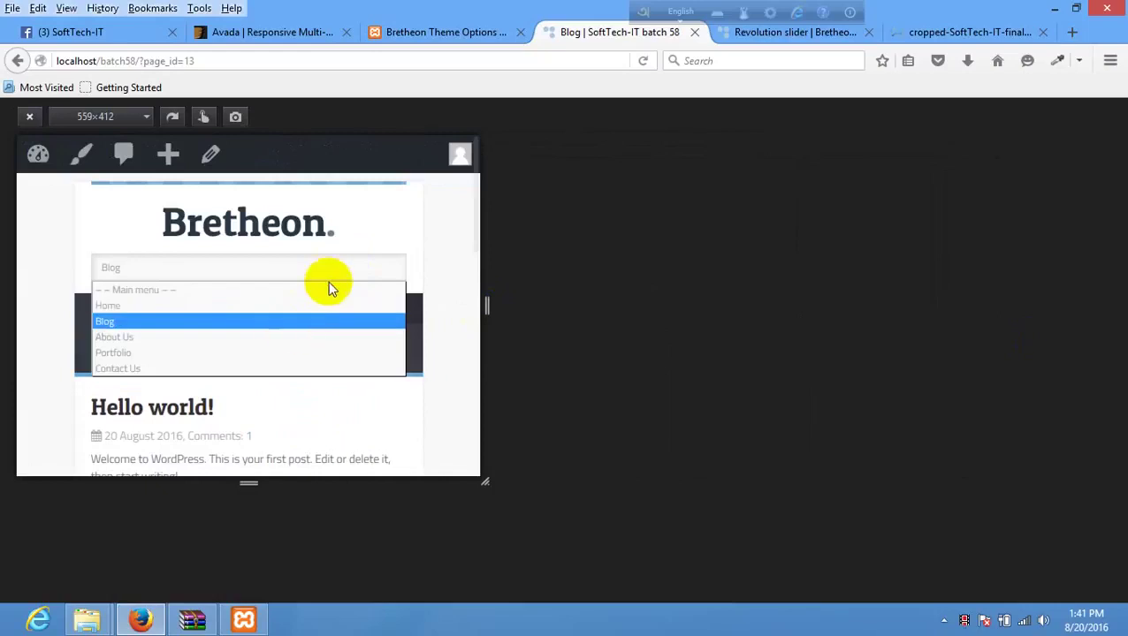
- Set the theme's Responsive option to Off and save the theme options
left_click(469, 27)
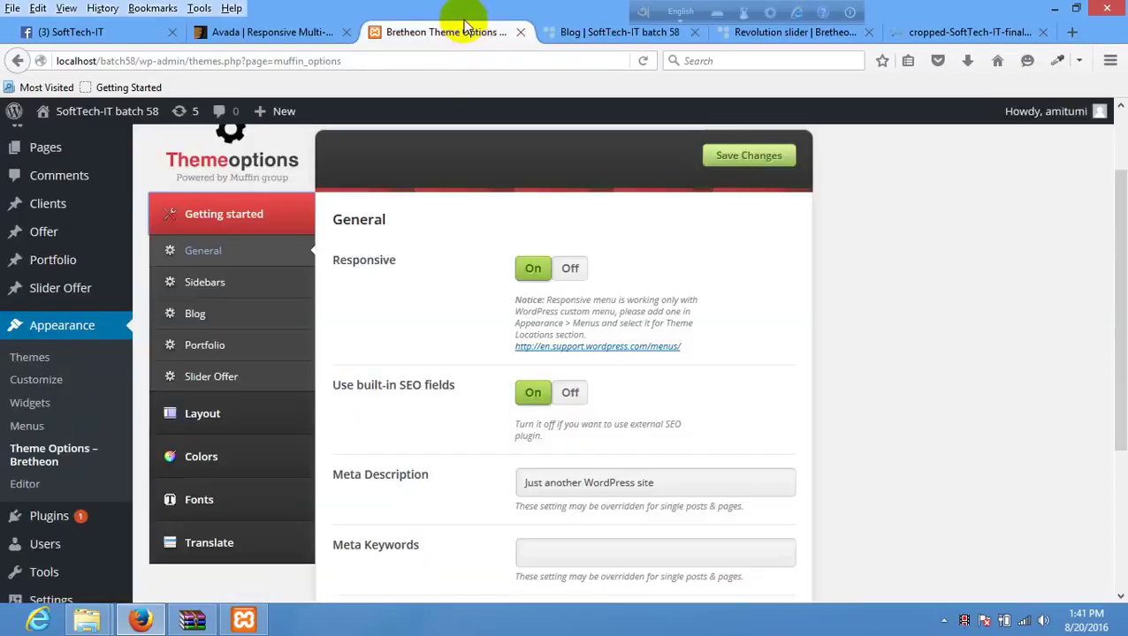
left_click(570, 269)
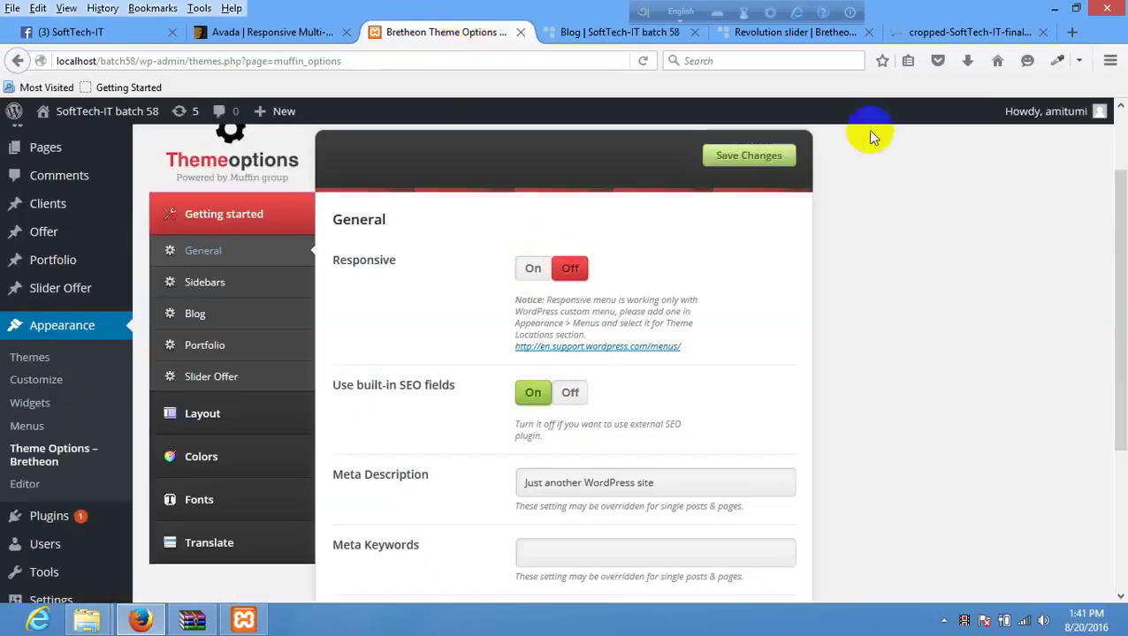
left_click(747, 157)
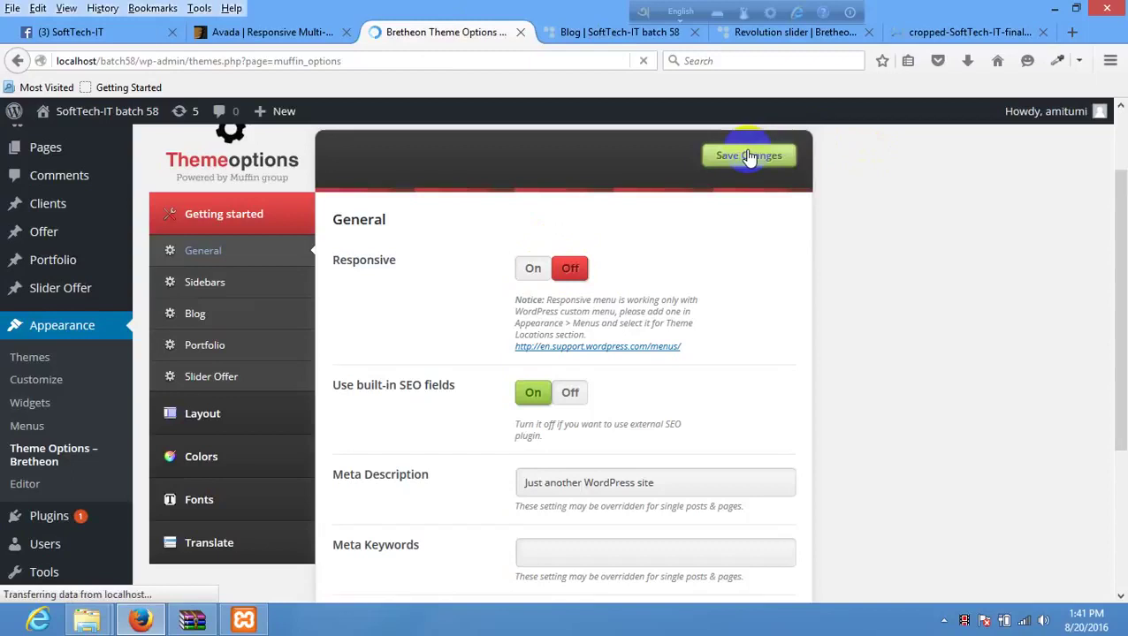
- Reload the Blog page and resize the responsive preview to about 926 px and wider to check the menu
left_click(610, 35)
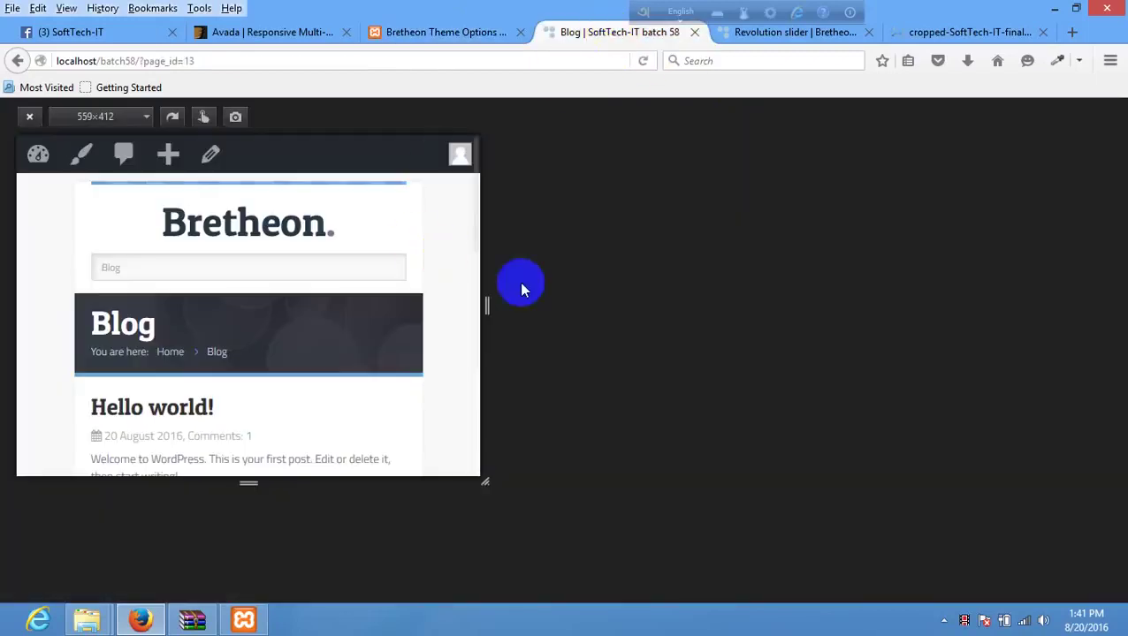
right_click(448, 257)
left_click(31, 118)
right_click(486, 209)
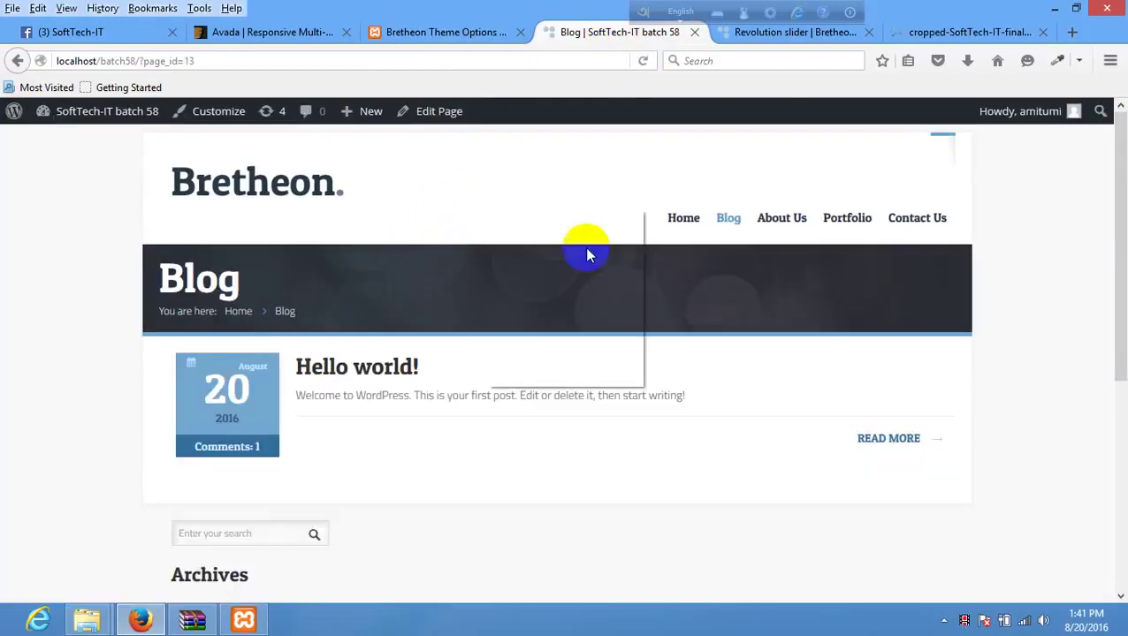
left_click(584, 223)
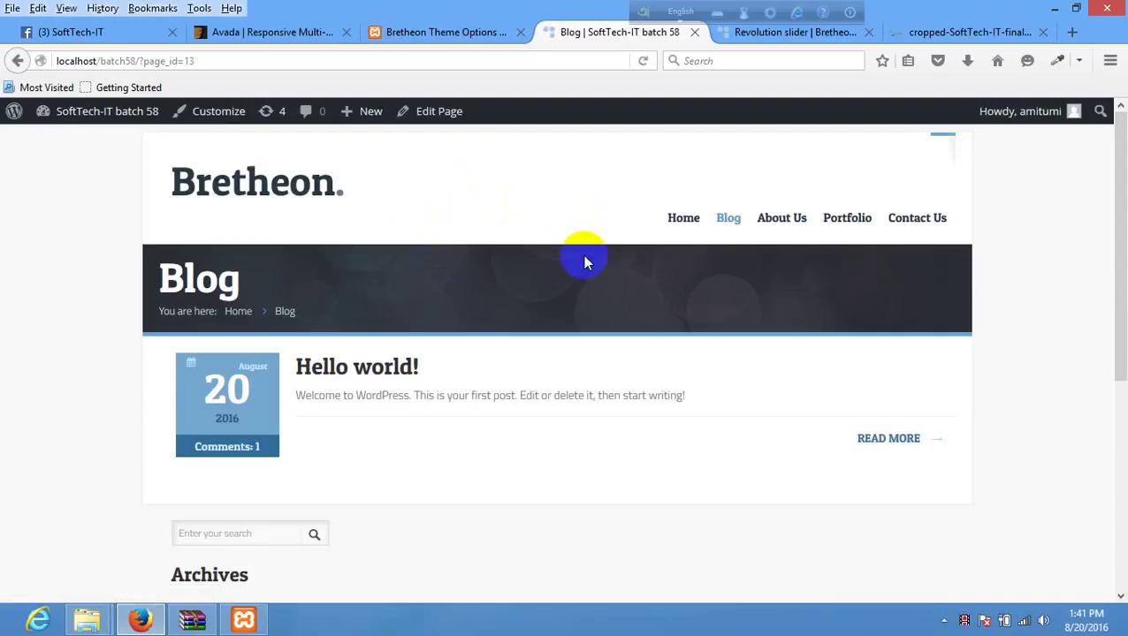
key("ctrl+shift+m")
left_click_drag(492, 311, 736, 188)
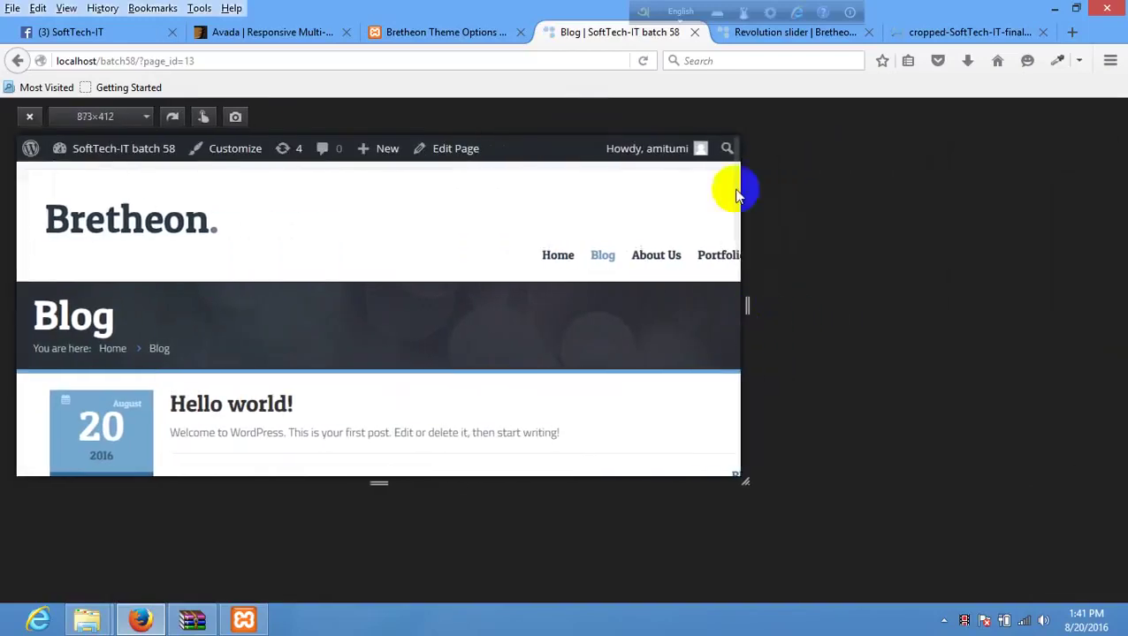
left_click(742, 313)
left_click_drag(586, 305, 1006, 306)
left_click(26, 121)
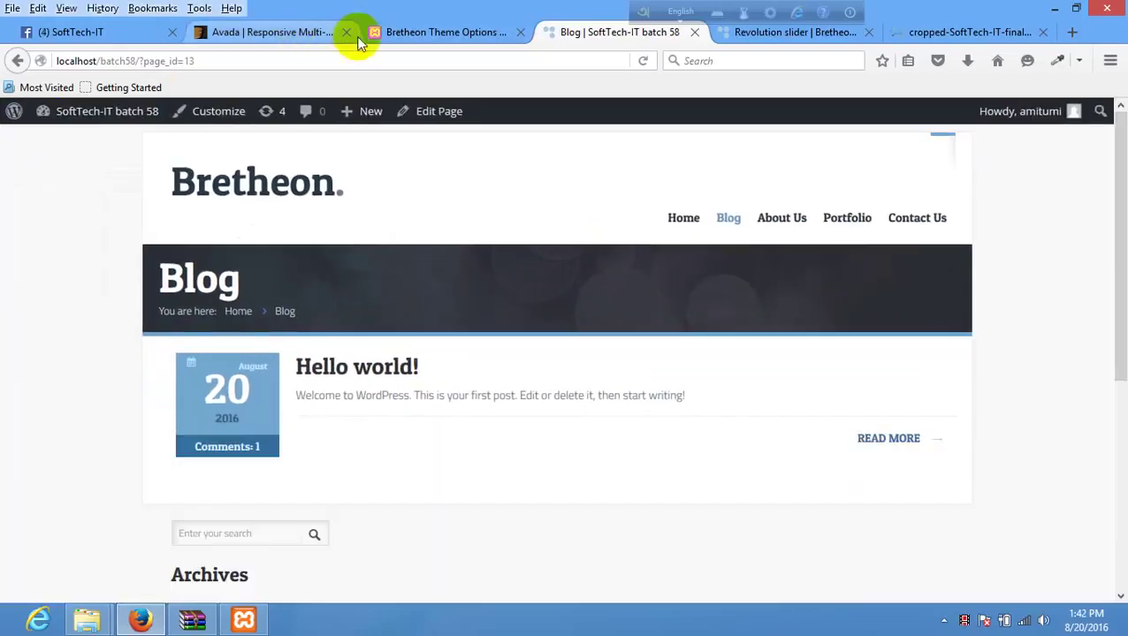
- Set Getting started > General > Responsive back to On in Bretheon Theme Options
left_click(356, 32)
left_click(424, 36)
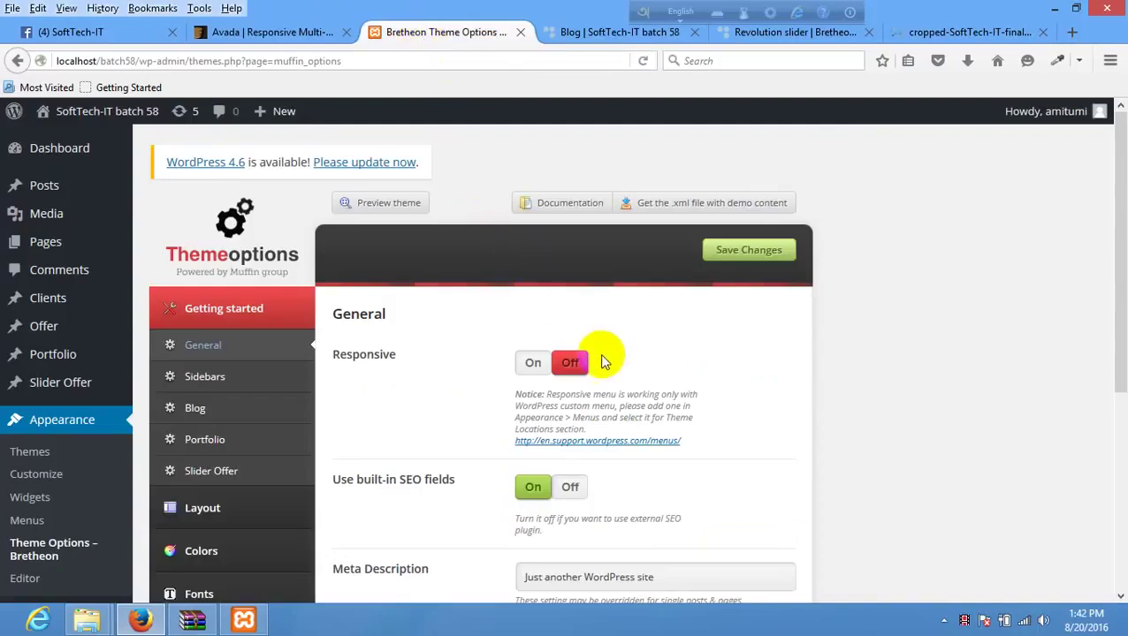
scroll(601, 354, "down", 2)
left_click(533, 268)
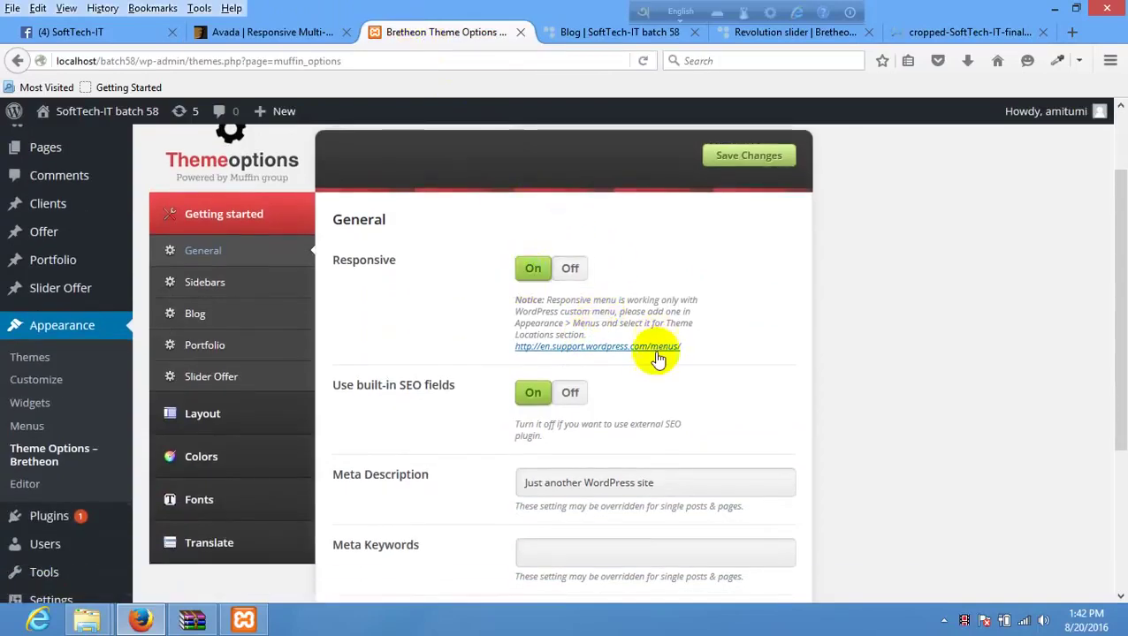
scroll(663, 372, "down", 1)
scroll(566, 381, "down", 1)
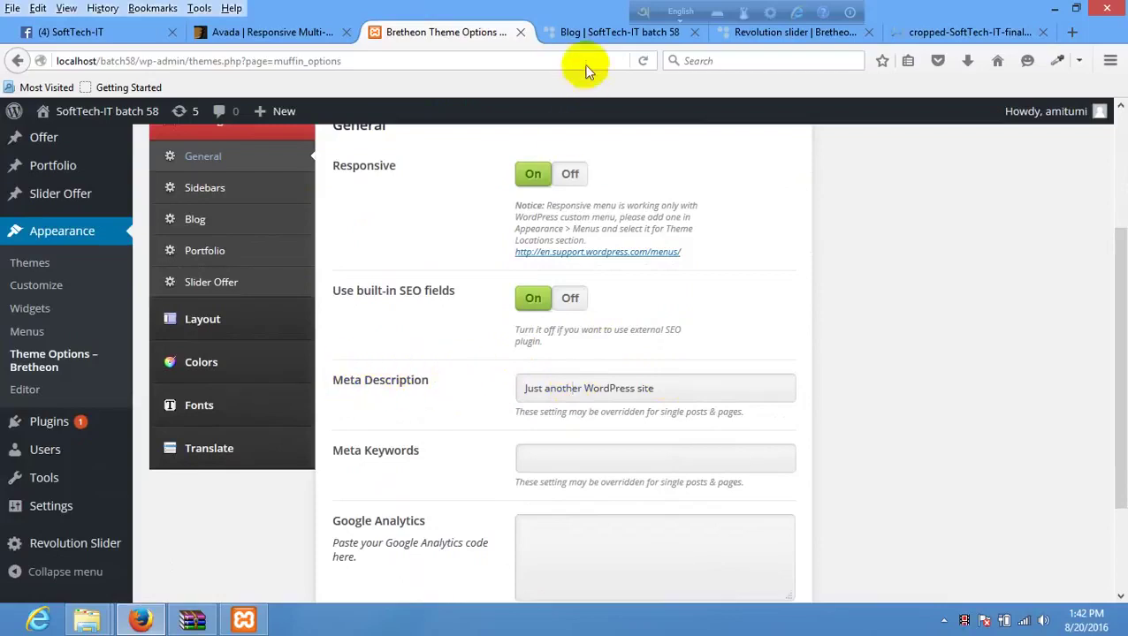
- Glance at the blog, then look over the empty Google Analytics field and scroll back up
left_click(575, 34)
left_click(416, 32)
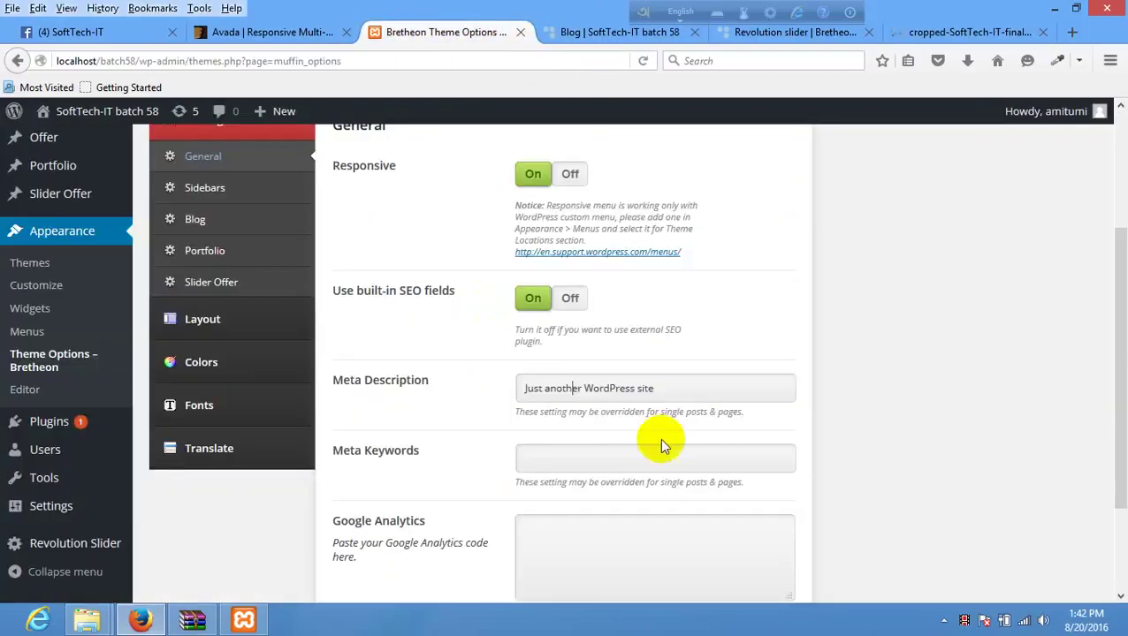
scroll(471, 435, "down", 3)
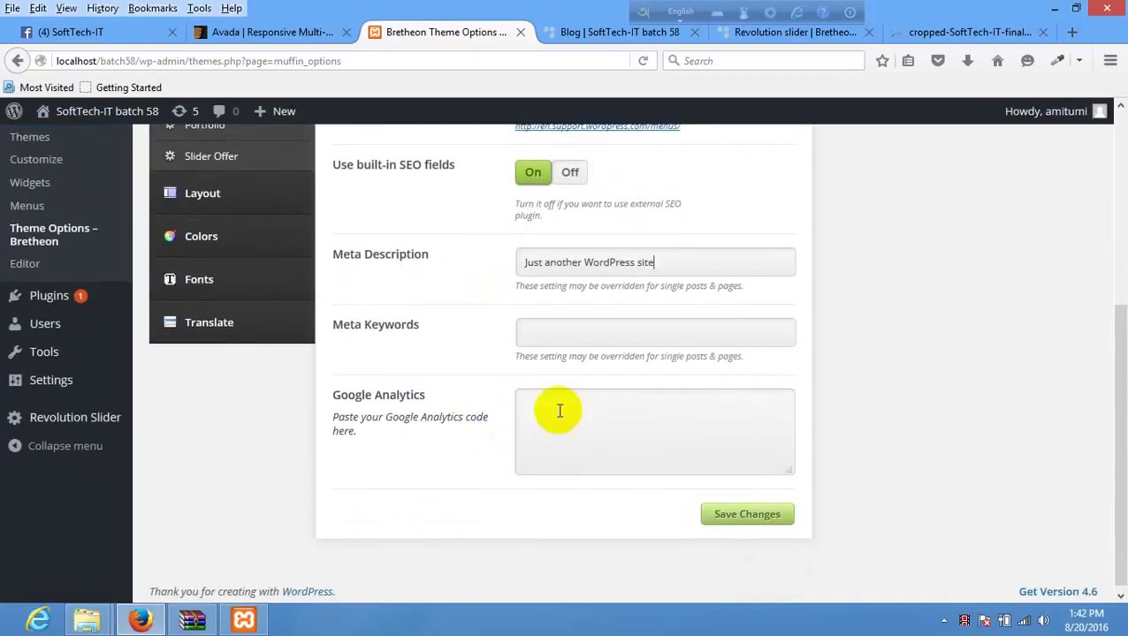
left_click(628, 398)
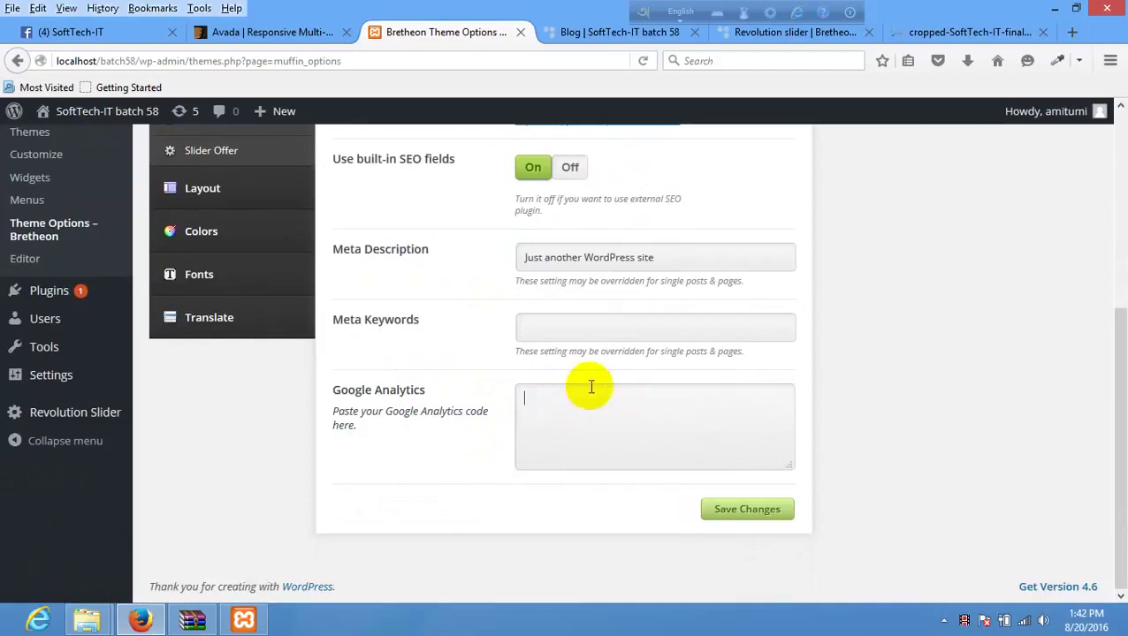
left_click_drag(433, 390, 334, 395)
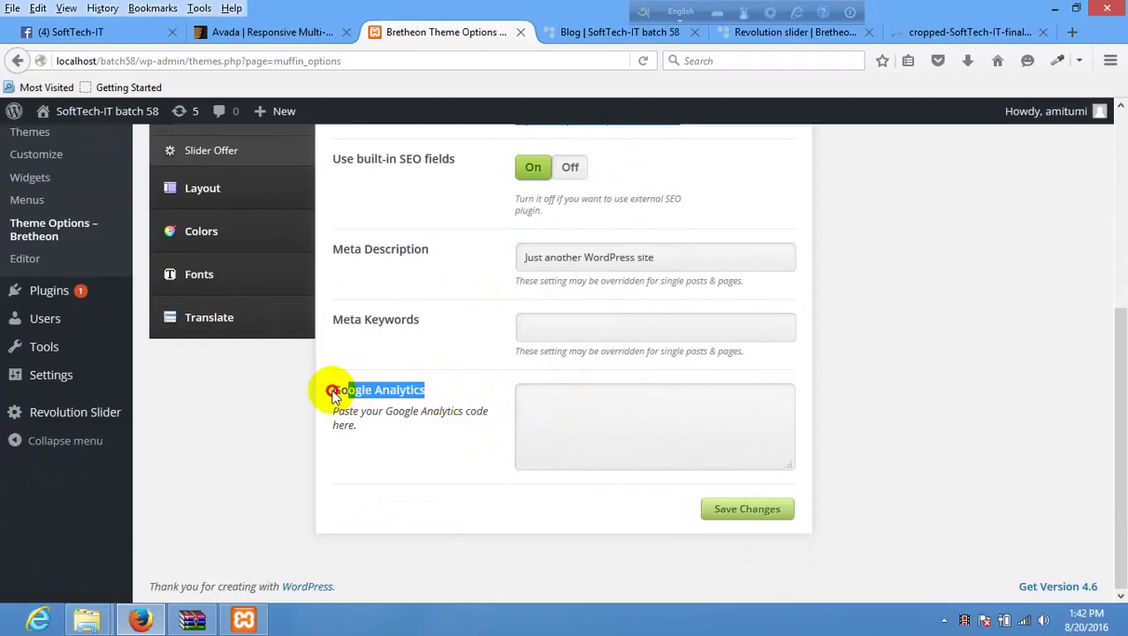
left_click(569, 411)
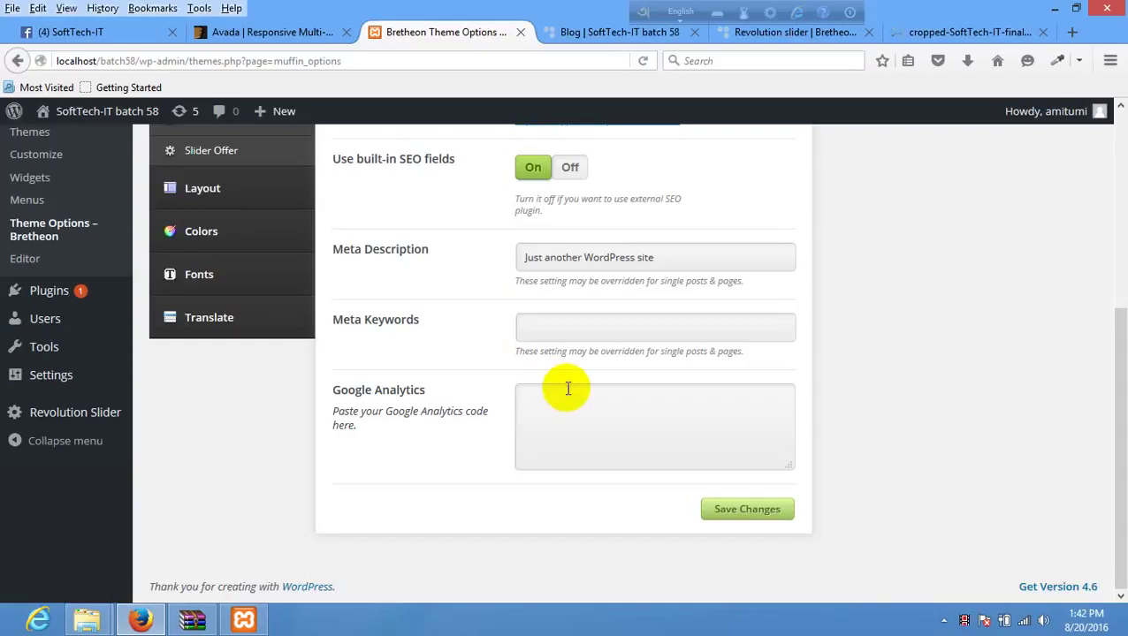
left_click_drag(328, 390, 415, 414)
left_click(454, 451)
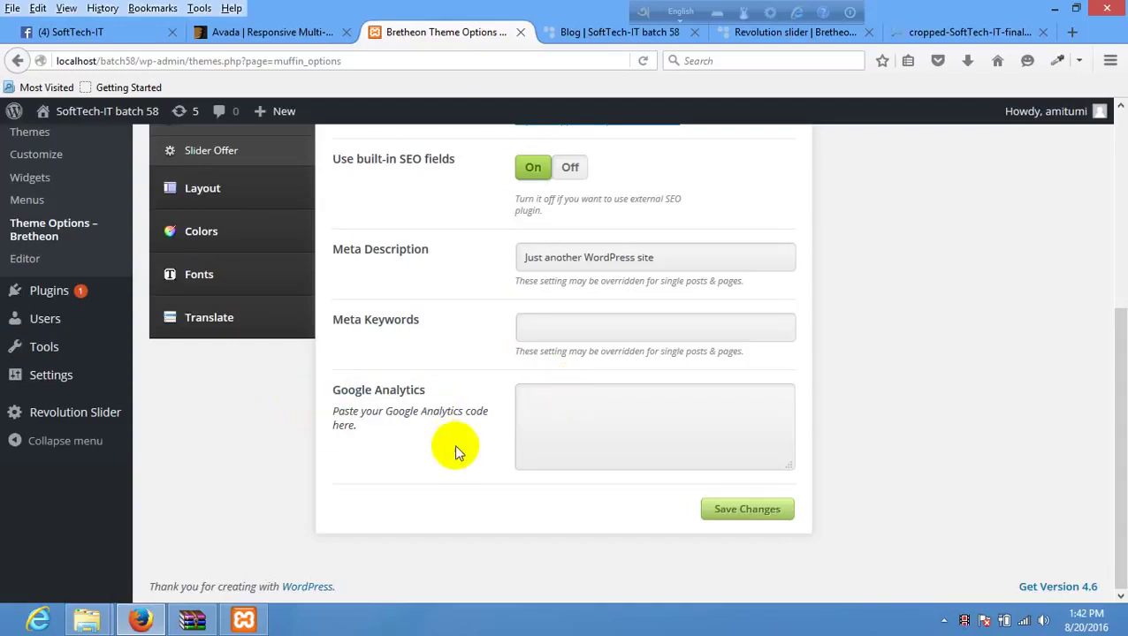
scroll(454, 446, "up", 4)
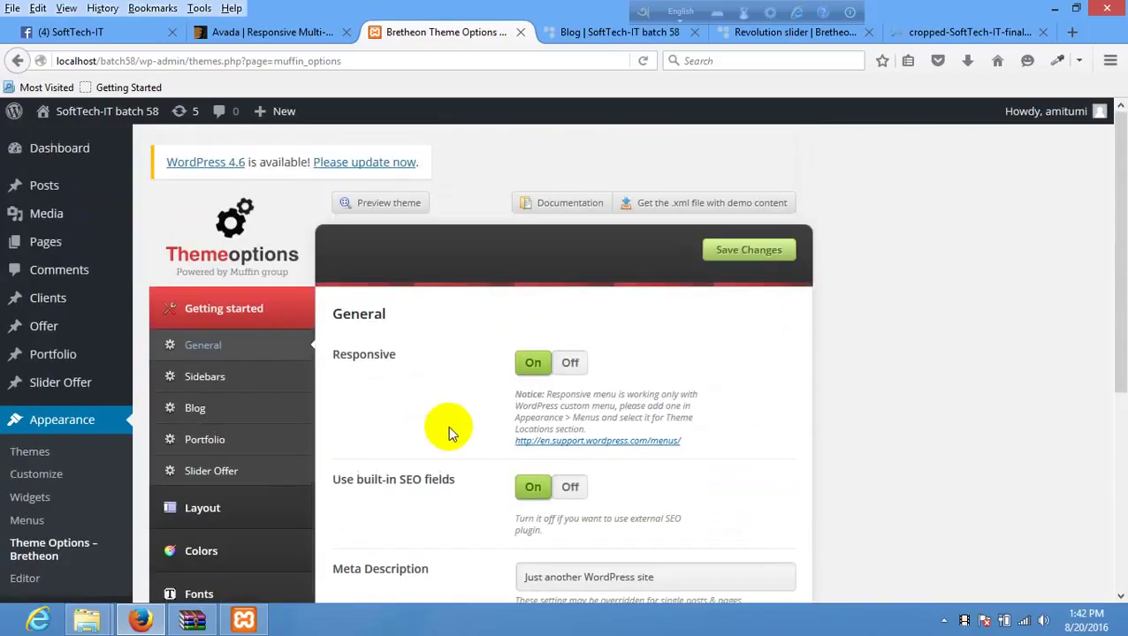
- Browse the Sidebars, Blog, Portfolio and Slider Offer settings, then open Layout > General
left_click(223, 378)
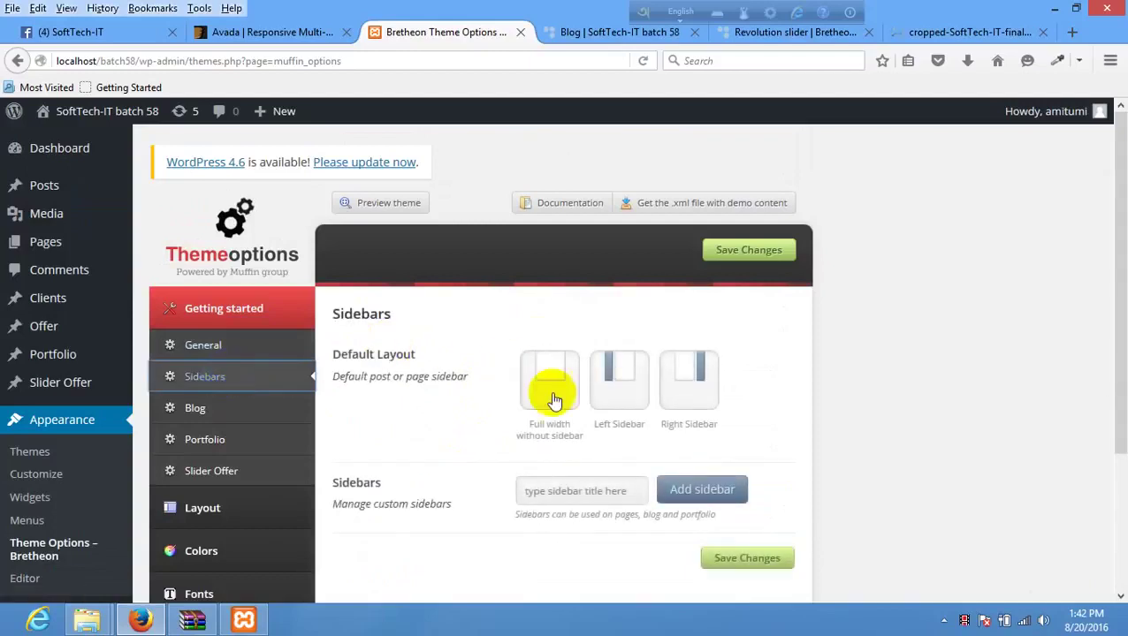
scroll(495, 408, "down", 3)
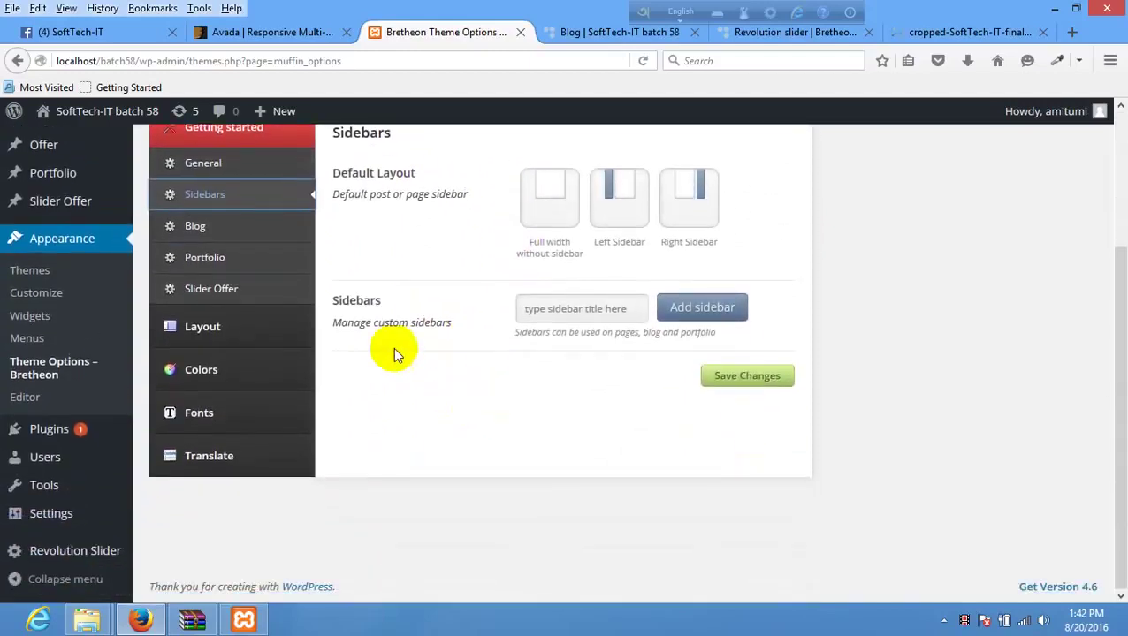
left_click(214, 231)
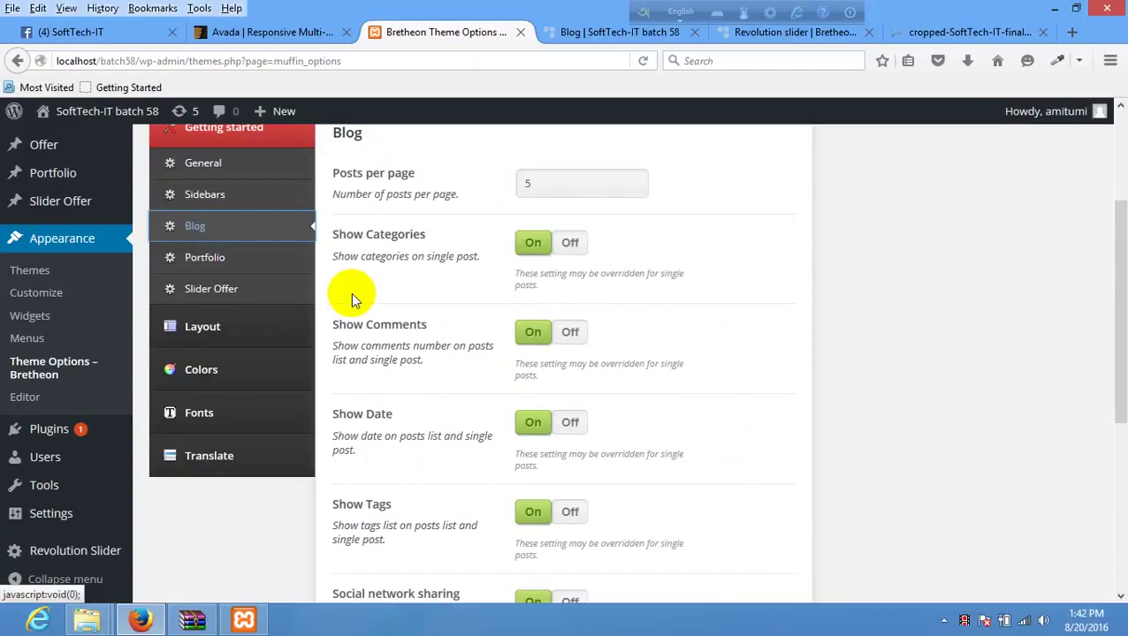
scroll(372, 309, "down", 3)
scroll(403, 328, "up", 3)
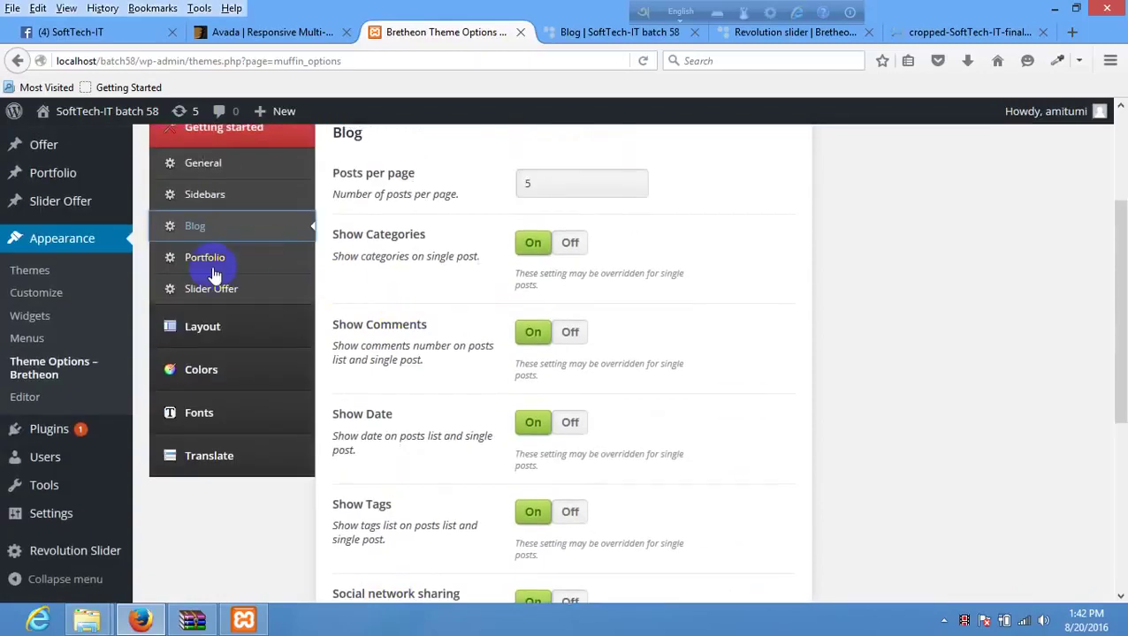
left_click(213, 270)
scroll(467, 314, "up", 3)
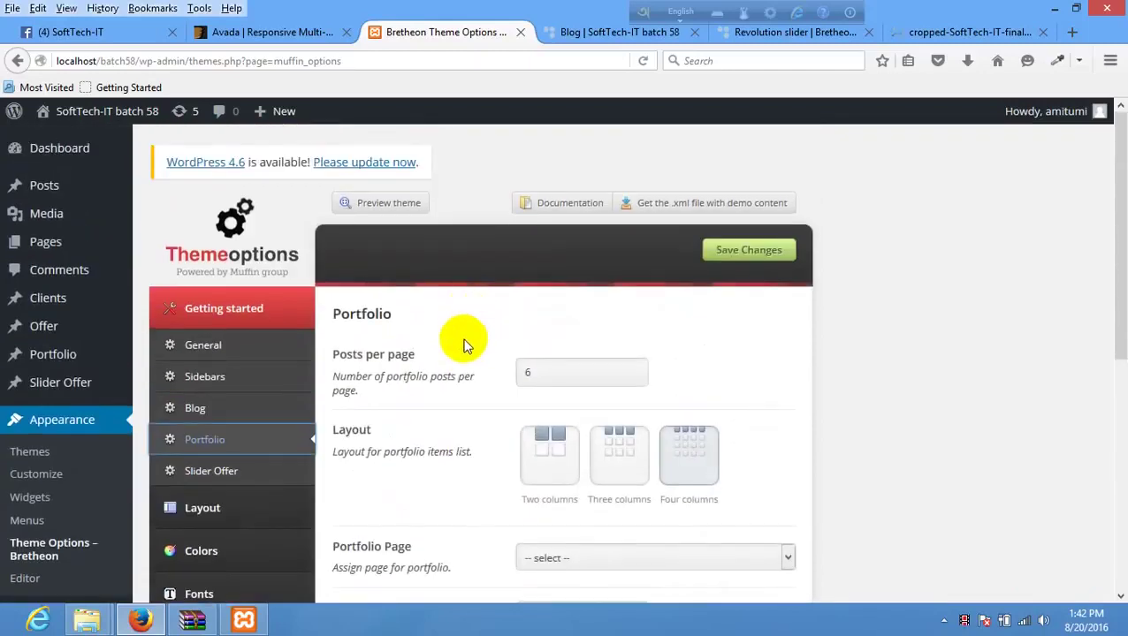
scroll(461, 354, "down", 3)
left_click(247, 286)
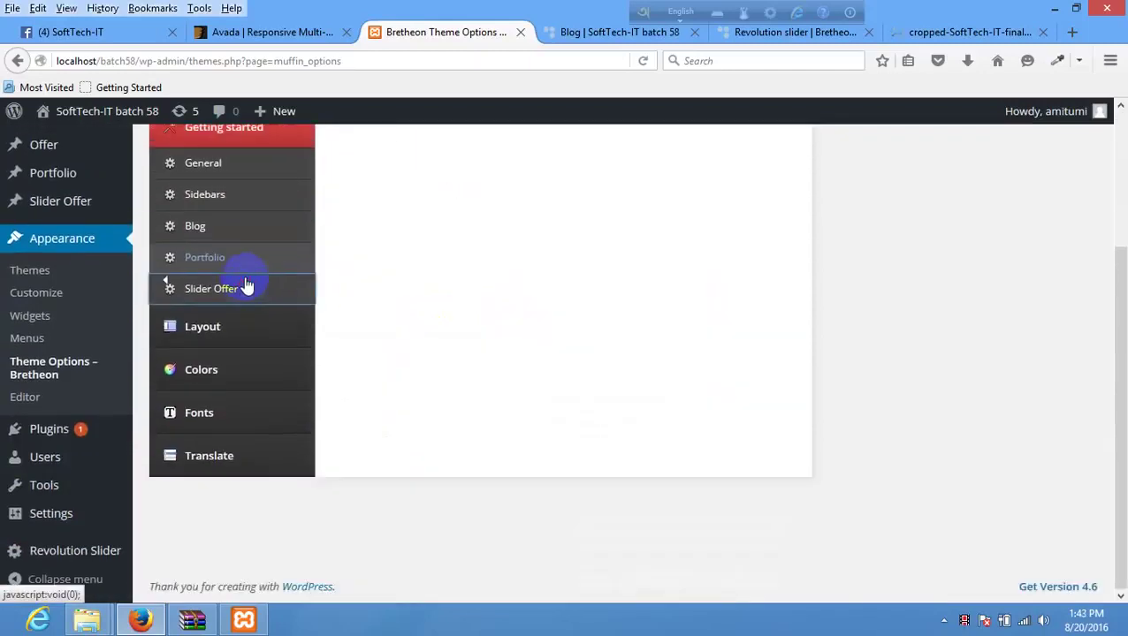
scroll(345, 345, "up", 2)
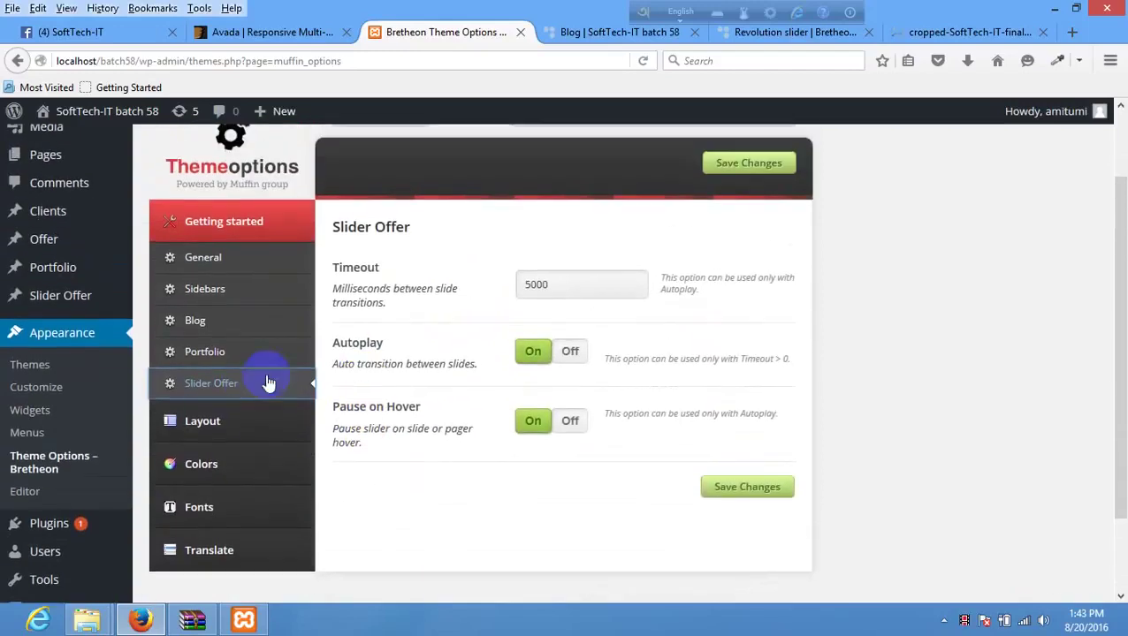
left_click(209, 423)
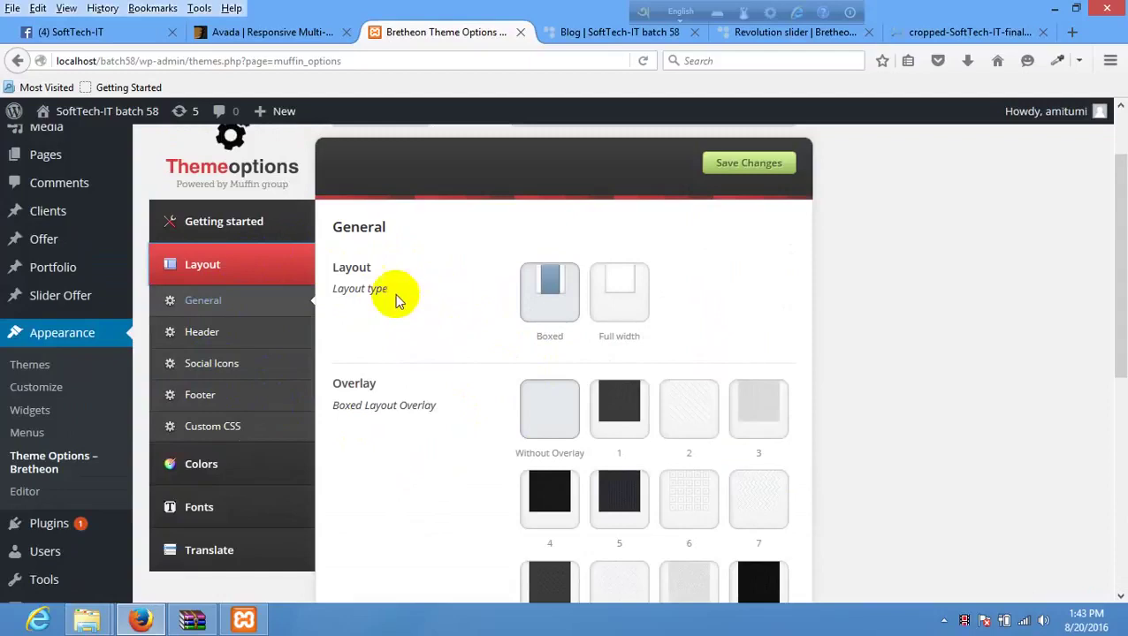
- Set the layout type to Boxed, save, and reload the Blog page to view it
left_click(619, 302)
left_click(542, 303)
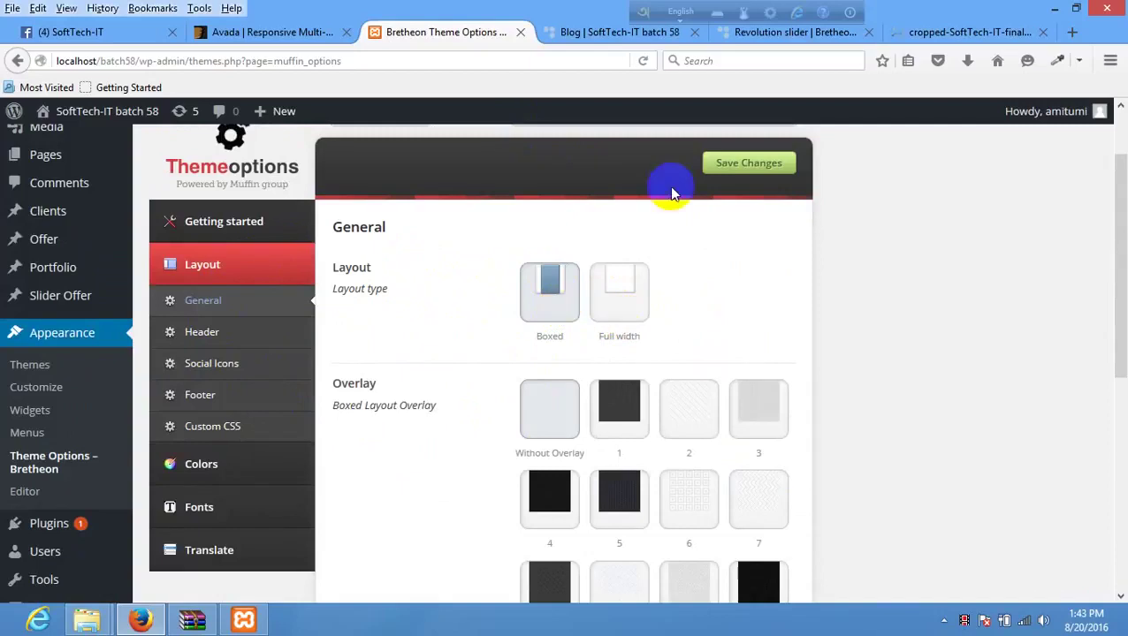
left_click(742, 167)
left_click(618, 40)
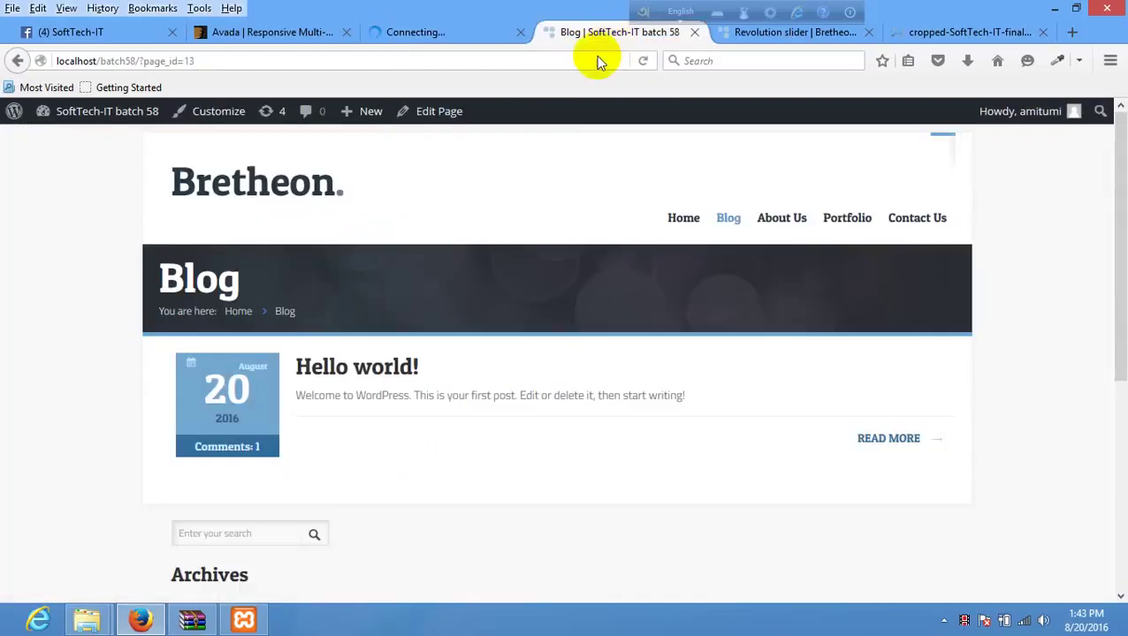
scroll(319, 340, "down", 5)
scroll(453, 361, "up", 5)
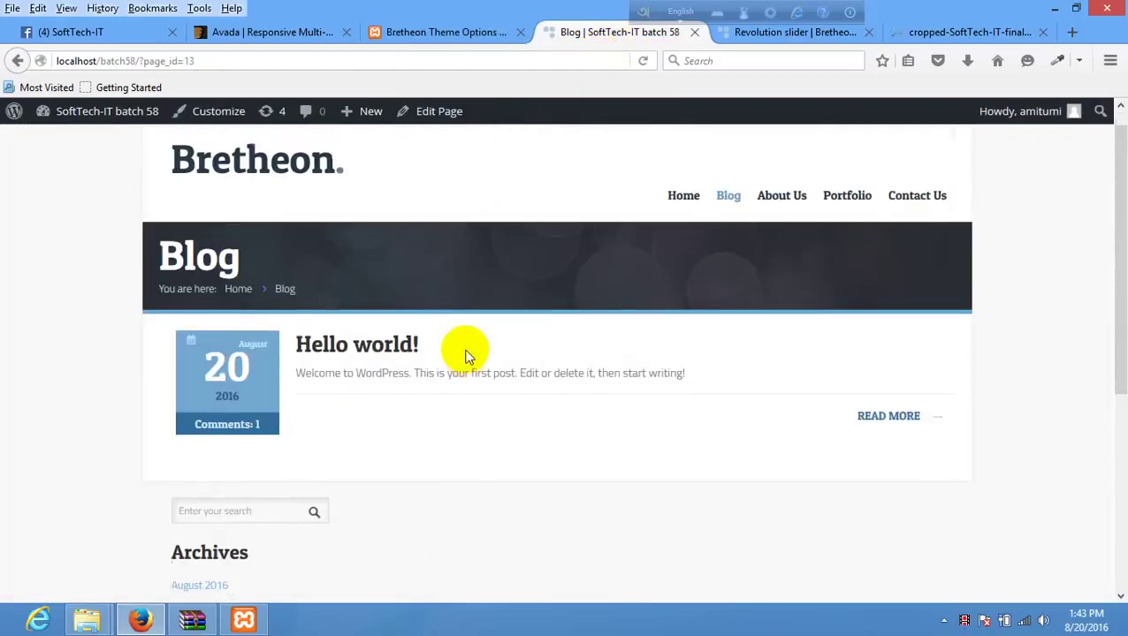
right_click(497, 250)
left_click(602, 265)
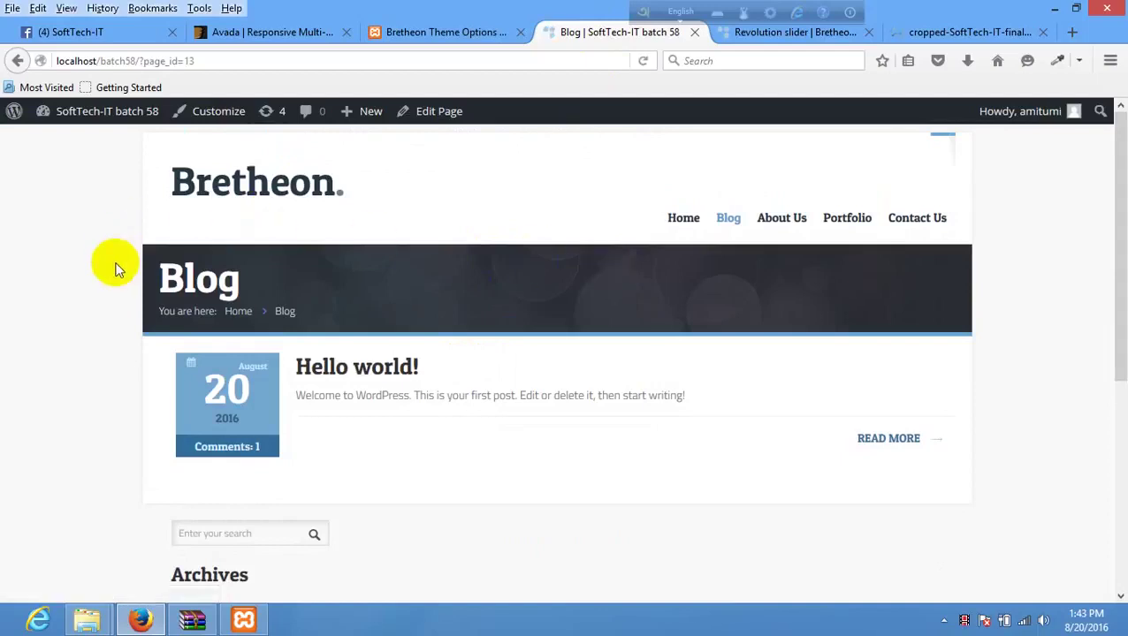
- Try the Full width layout, save, and reload the Blog page to compare
left_click(460, 32)
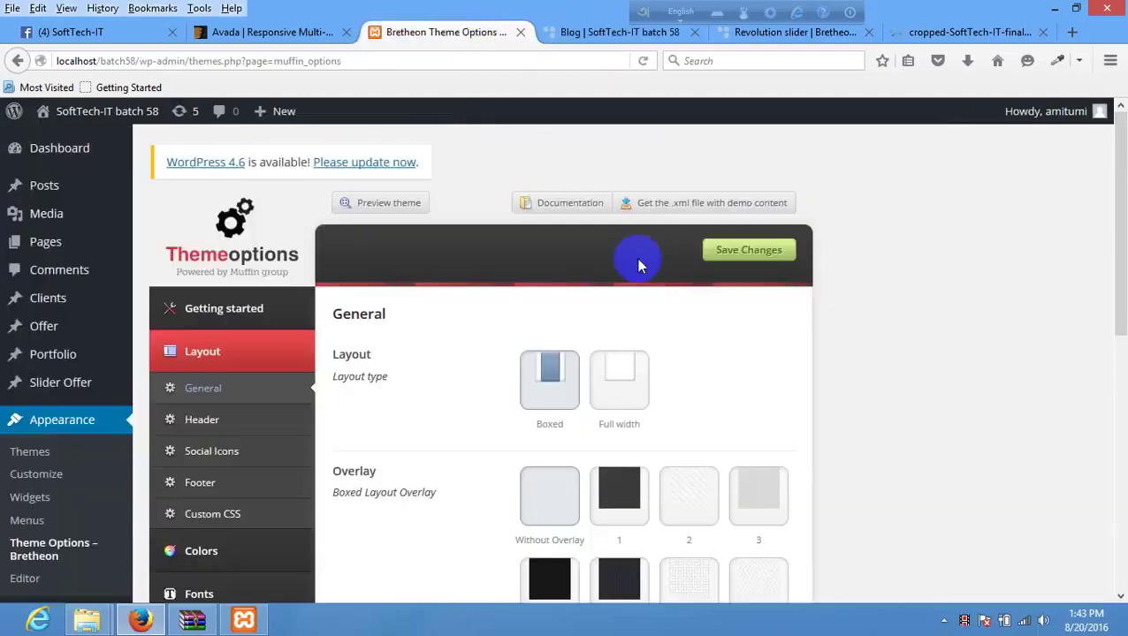
left_click(629, 369)
left_click(738, 266)
left_click(622, 366)
left_click(760, 263)
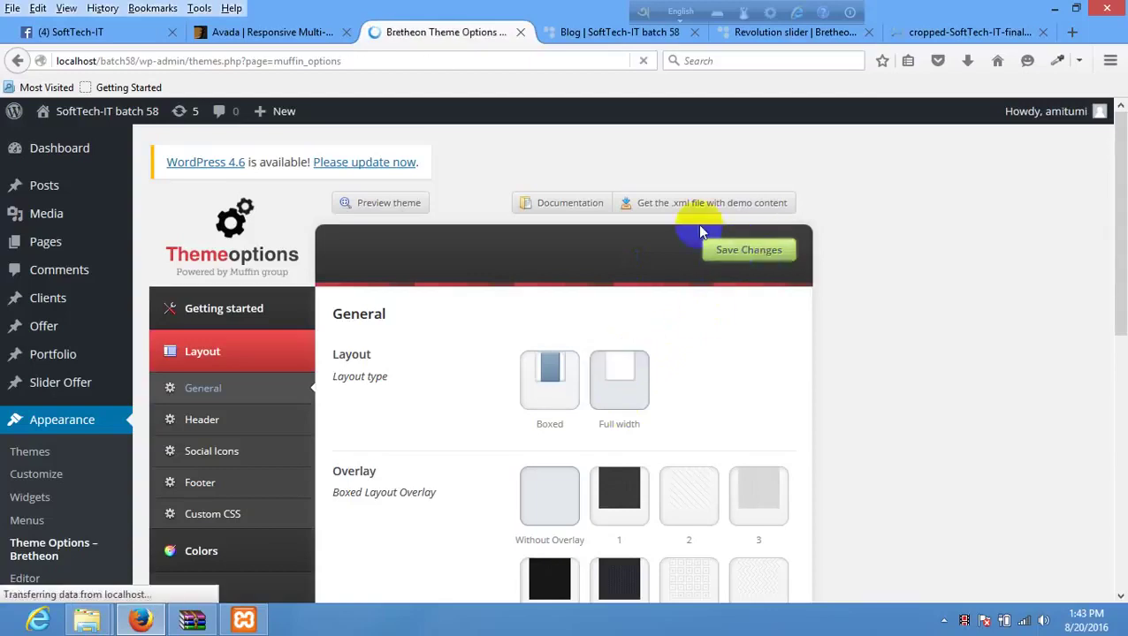
left_click(585, 32)
right_click(465, 294)
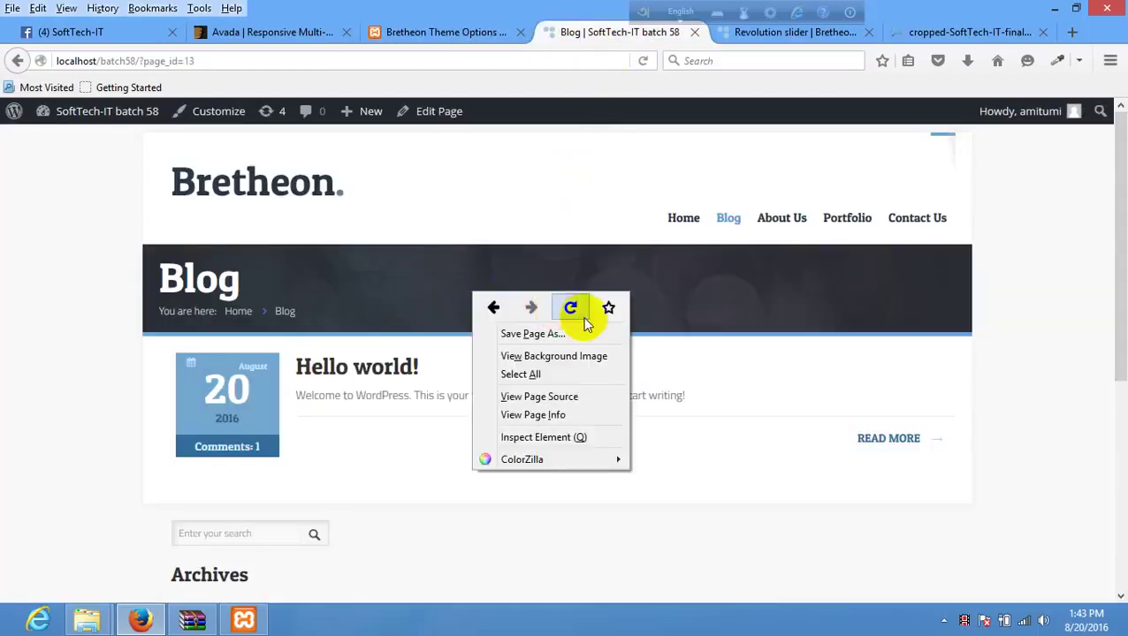
left_click(573, 308)
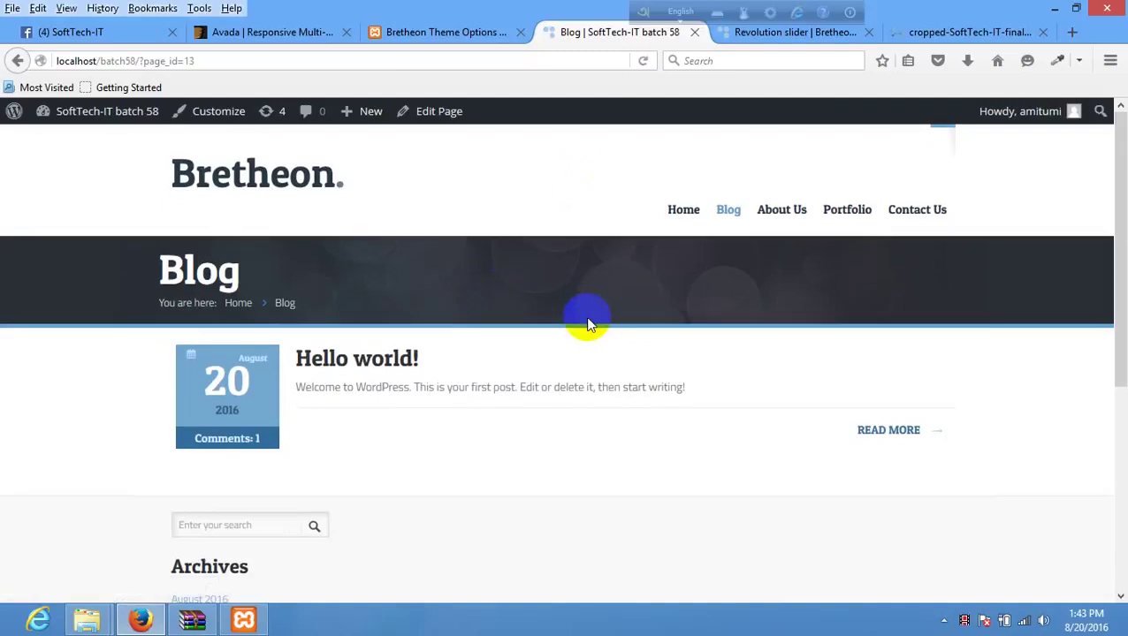
scroll(604, 365, "down", 5)
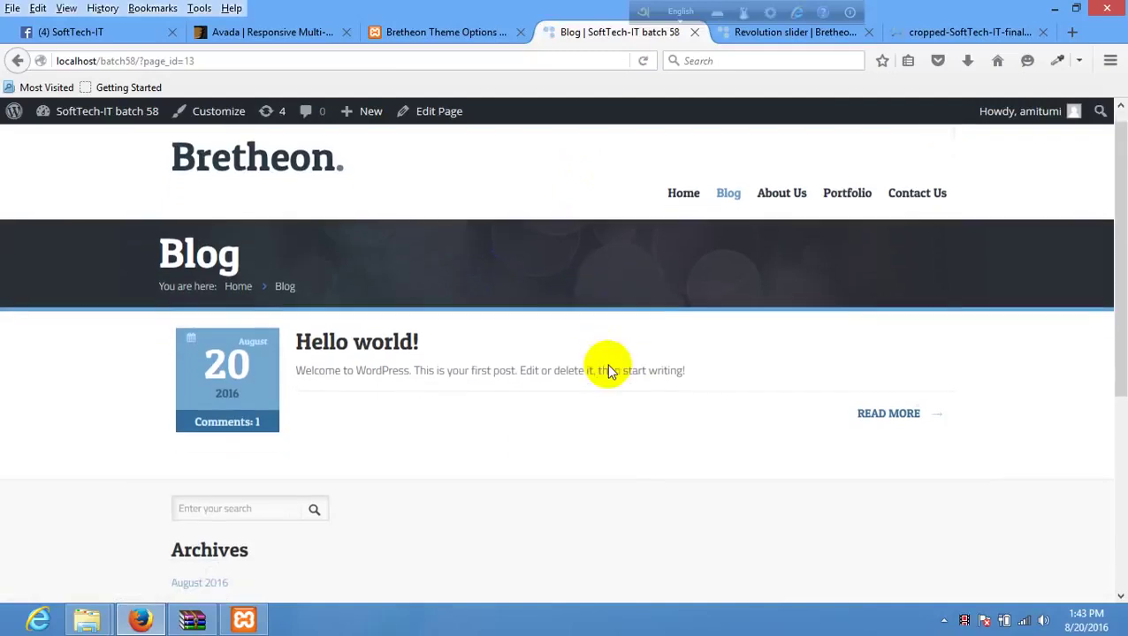
scroll(610, 357, "up", 5)
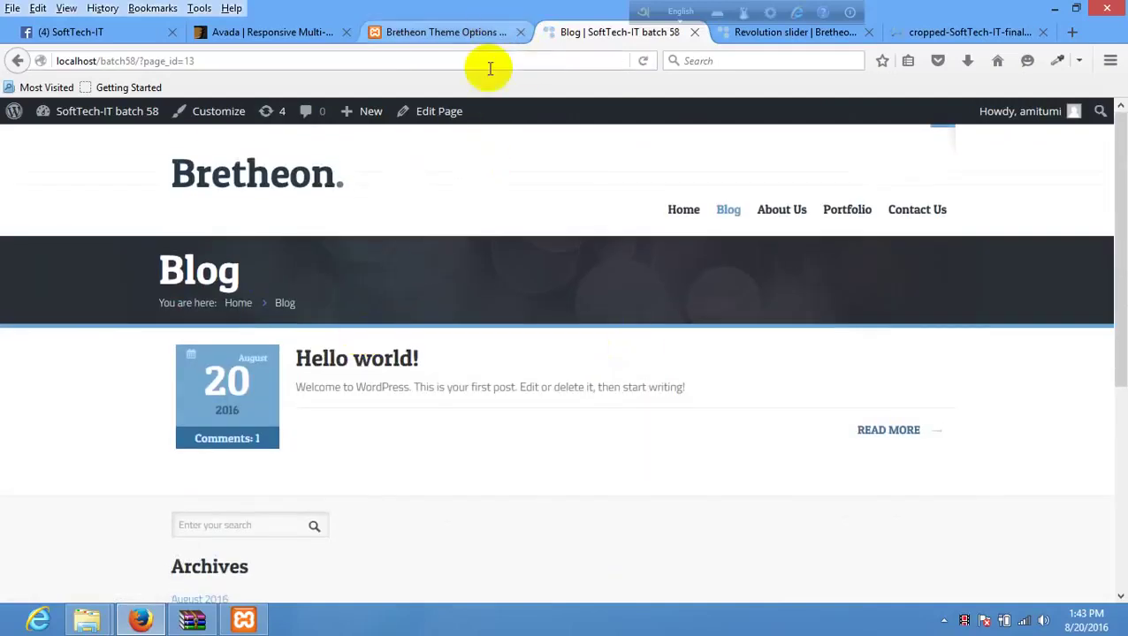
left_click(456, 32)
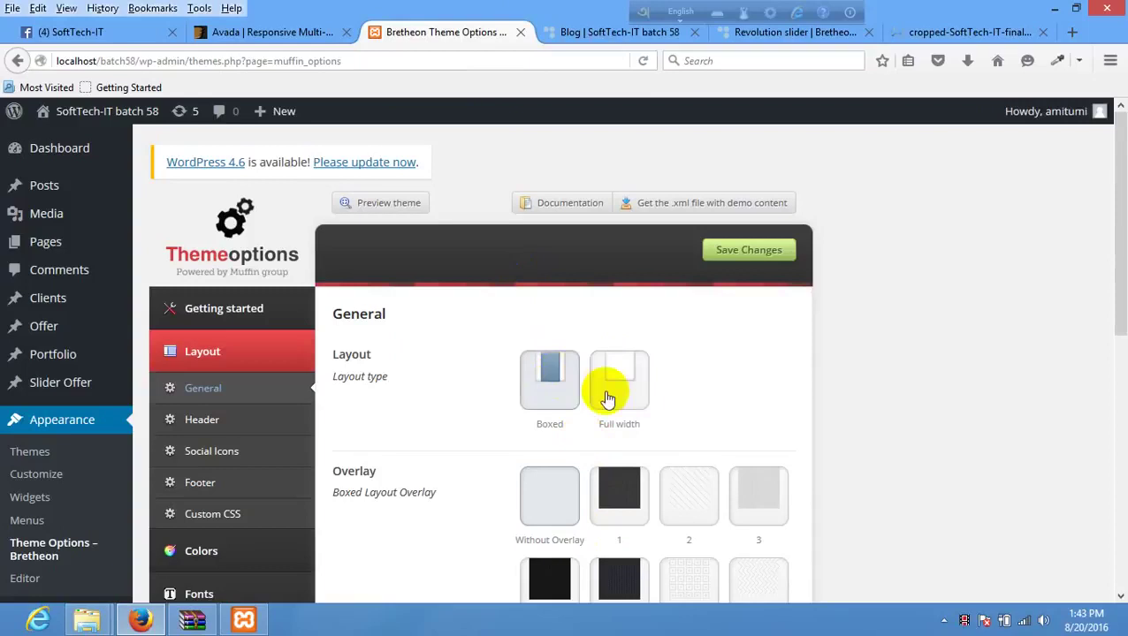
scroll(609, 390, "down", 3)
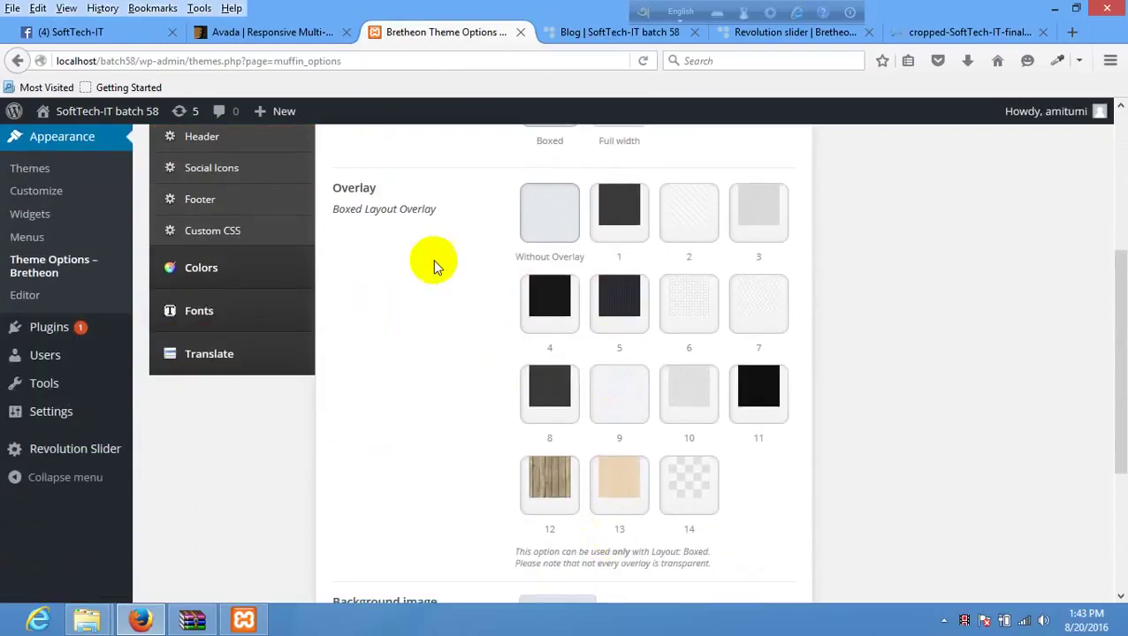
- Apply the dark wood overlay 12, save, and reload the Blog page to view it
left_click(555, 498)
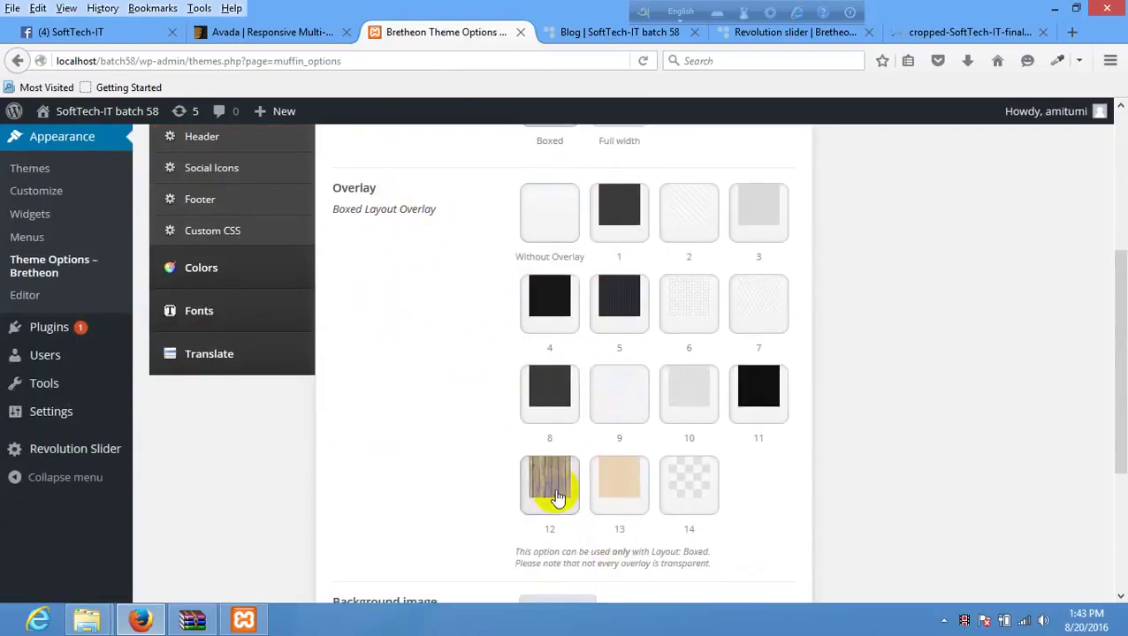
scroll(692, 473, "up", 3)
left_click(745, 254)
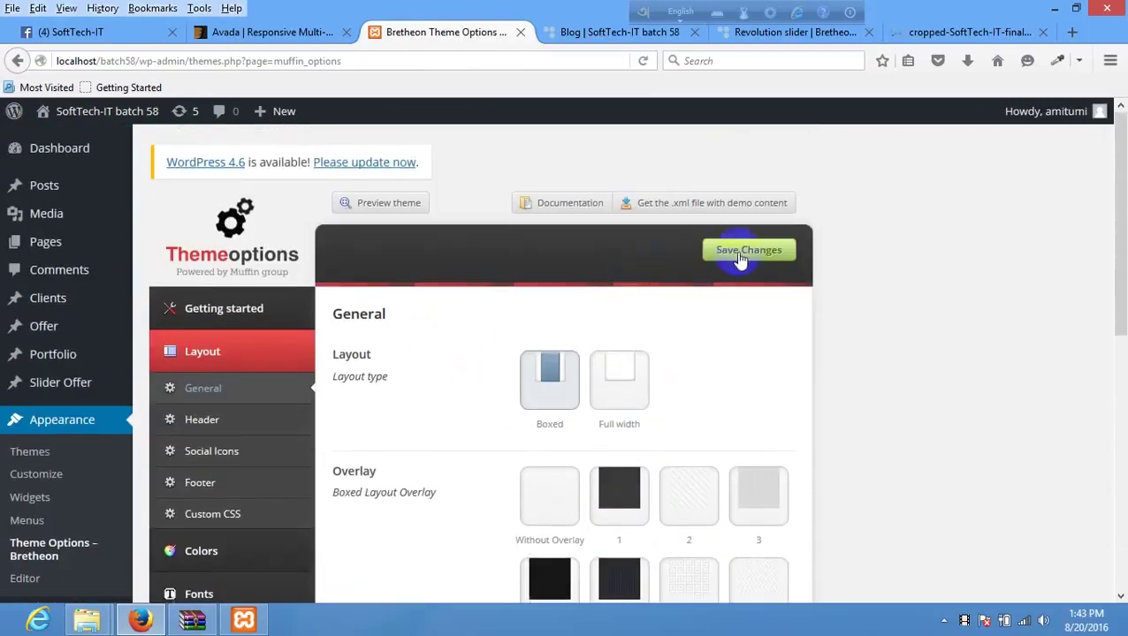
left_click(575, 34)
right_click(500, 159)
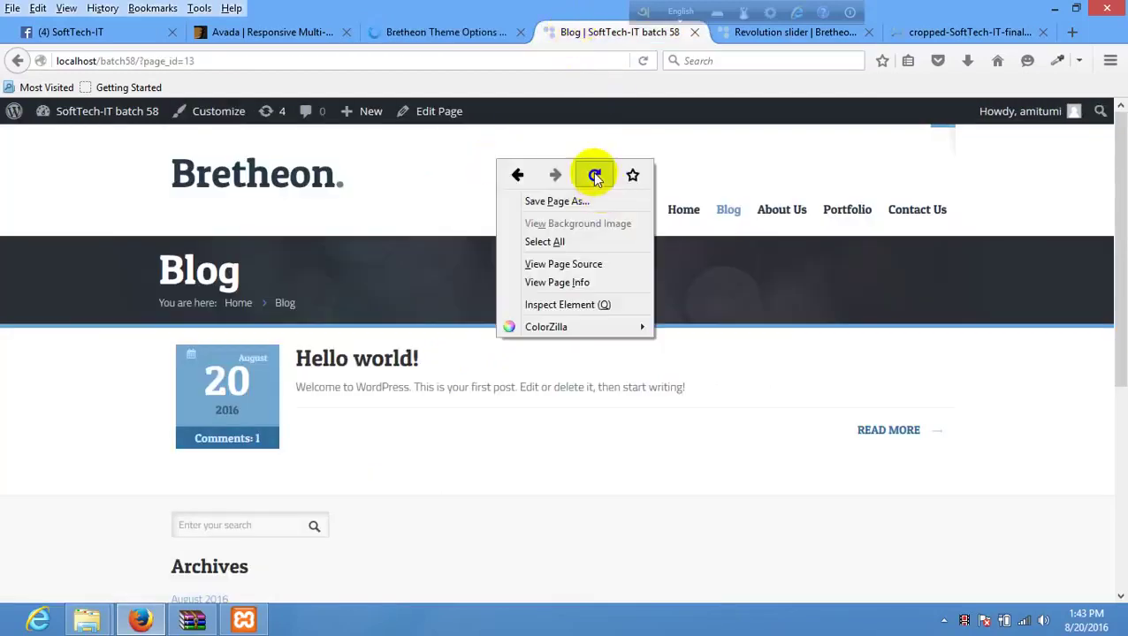
left_click(594, 175)
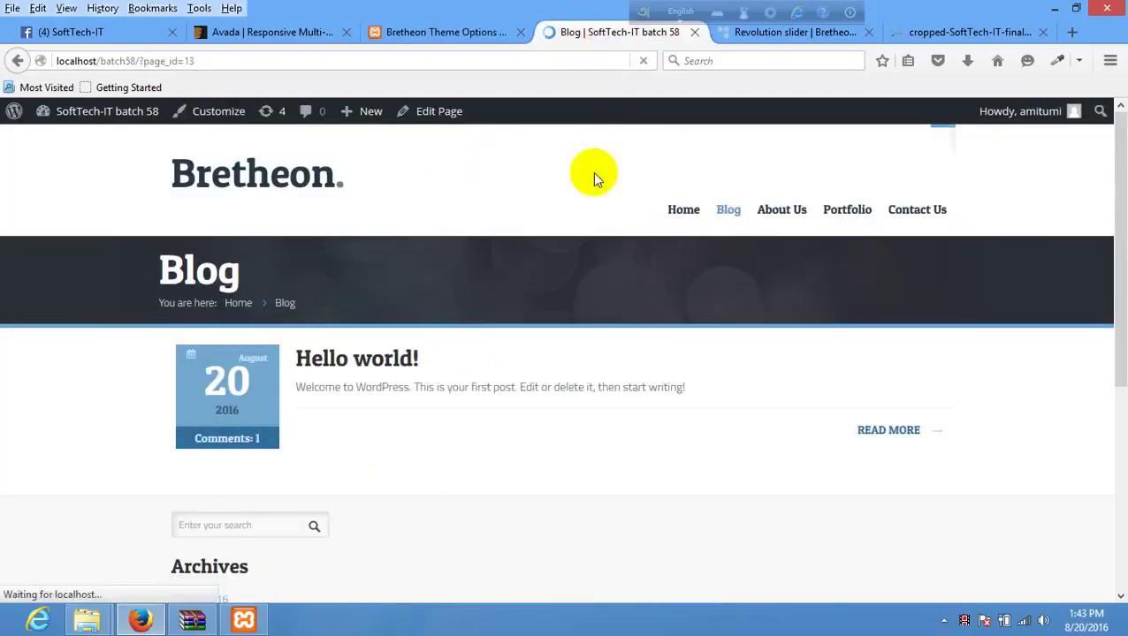
scroll(124, 398, "down", 4)
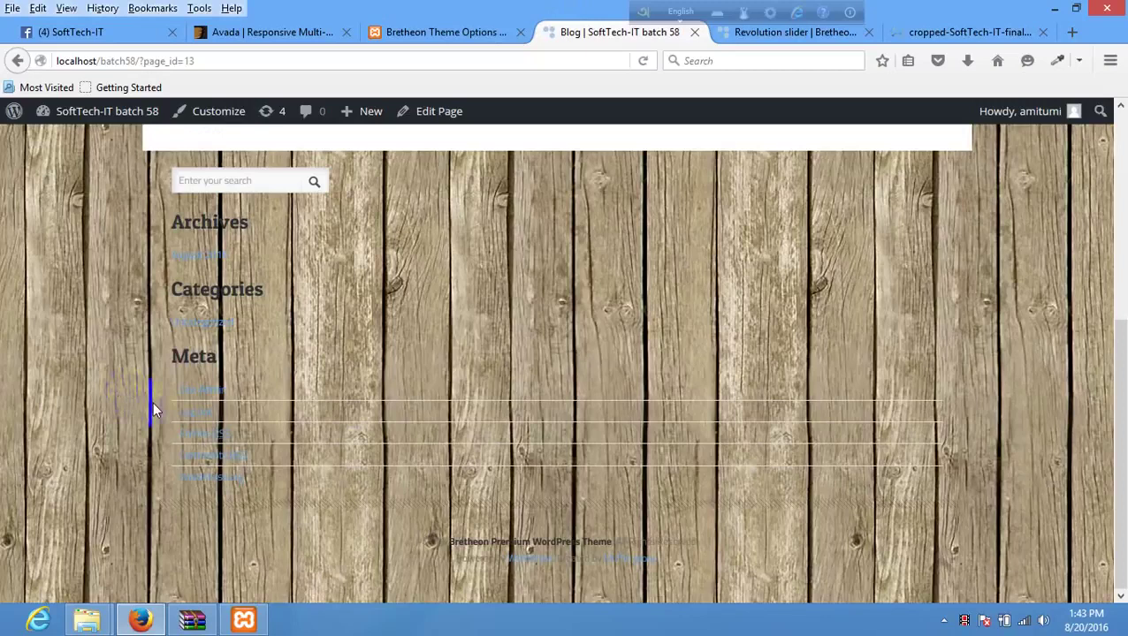
scroll(145, 371, "up", 5)
- Switch to the light wood overlay 13, save, and reload the Blog page to confirm
left_click(433, 32)
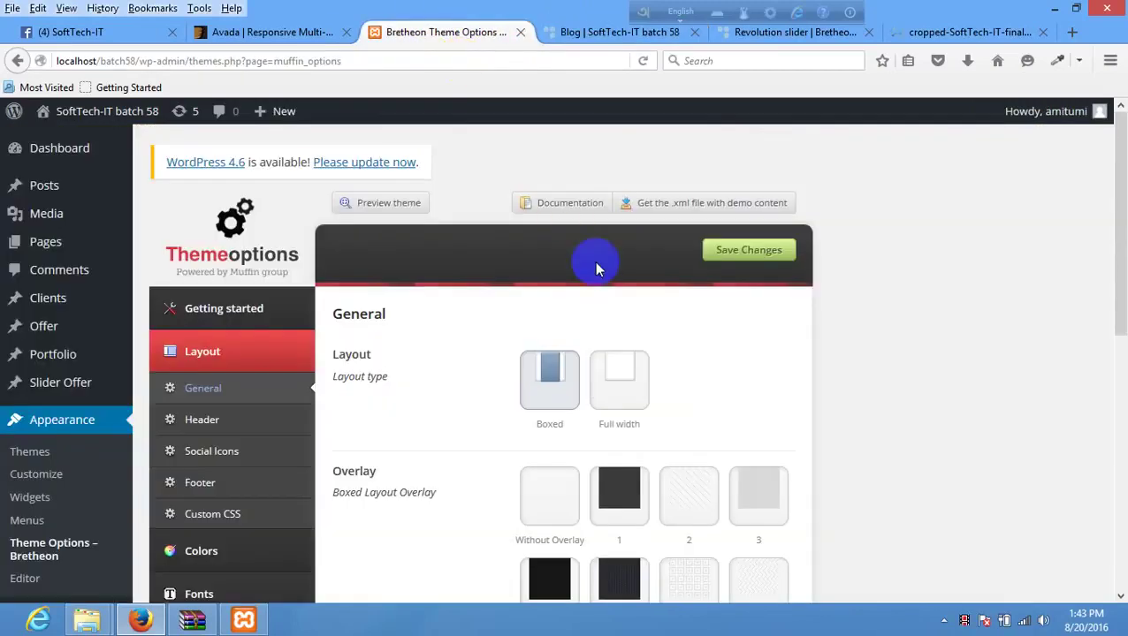
scroll(601, 274, "down", 5)
left_click(629, 302)
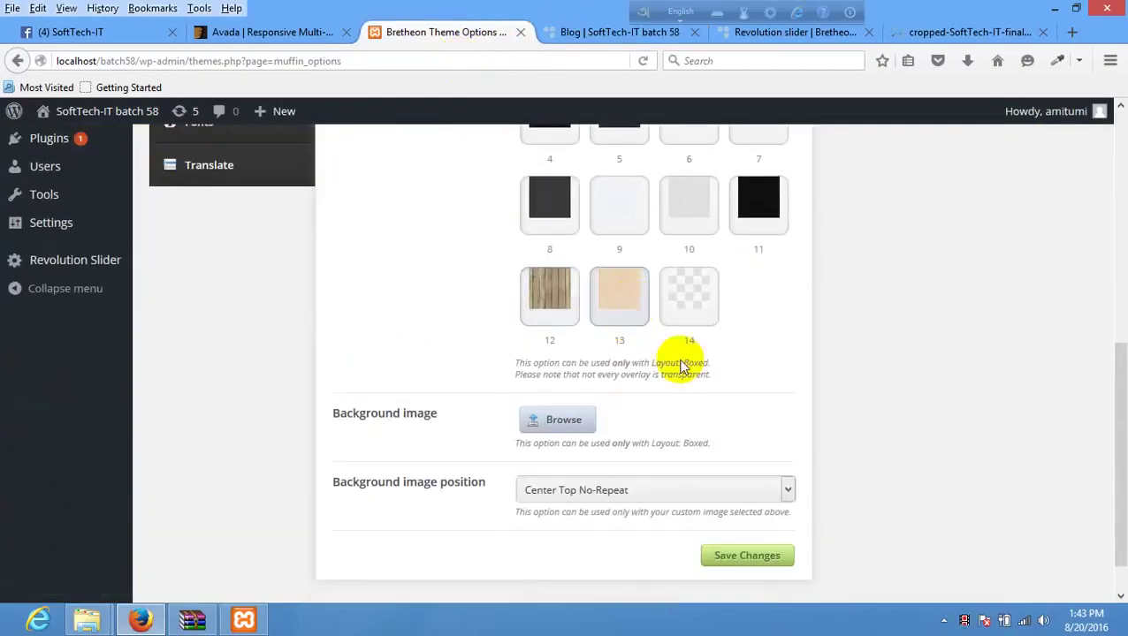
left_click(741, 555)
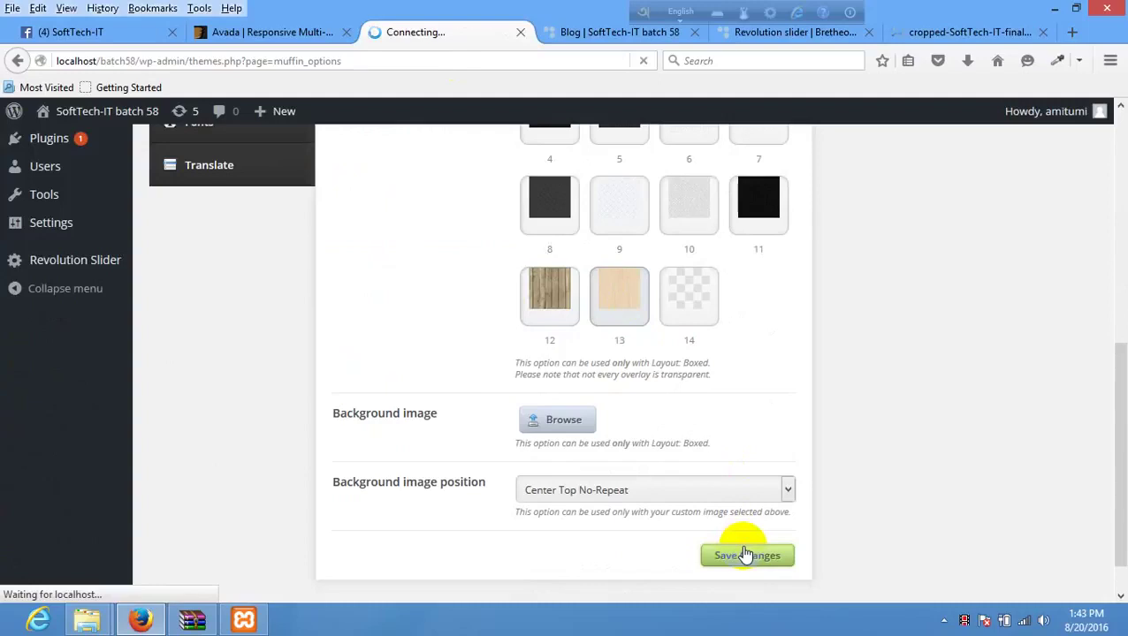
left_click(585, 34)
right_click(488, 213)
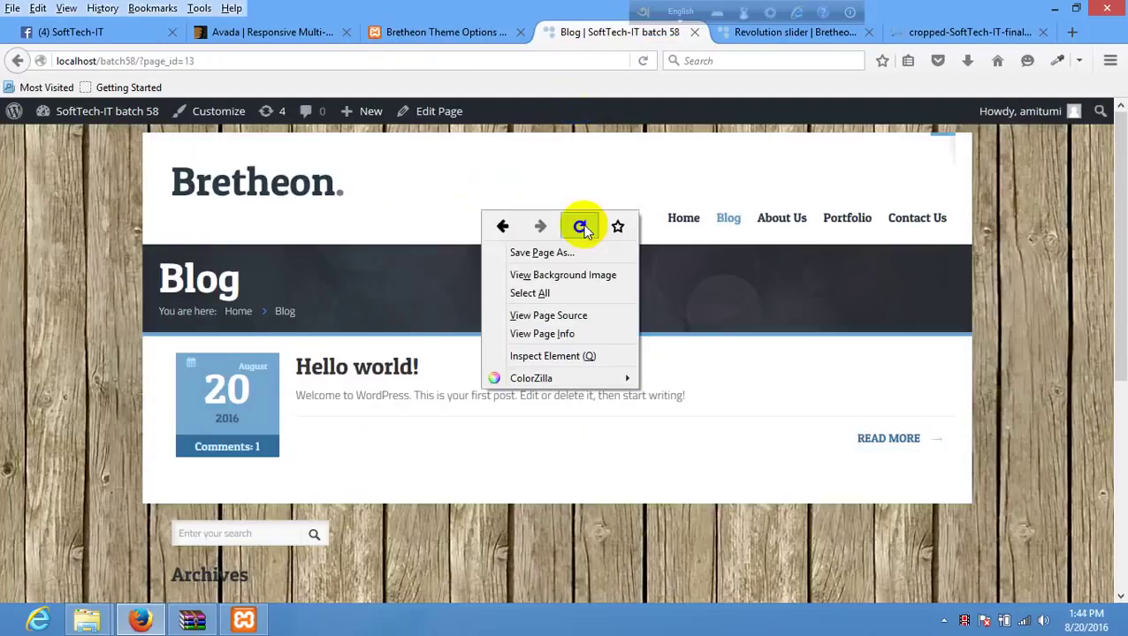
left_click(581, 226)
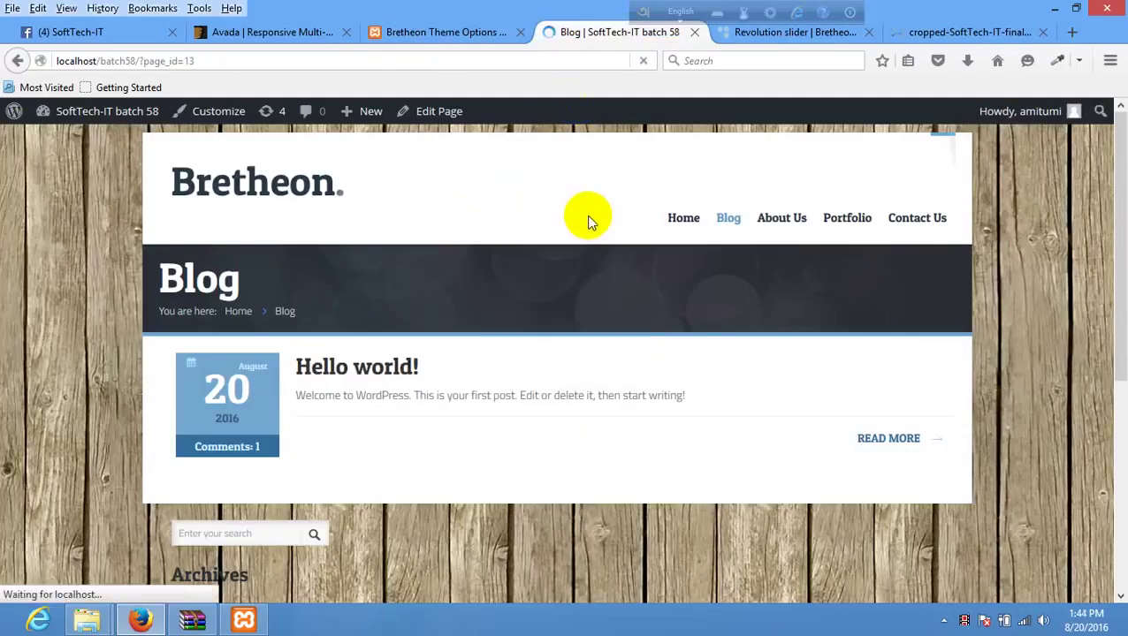
scroll(587, 232, "down", 5)
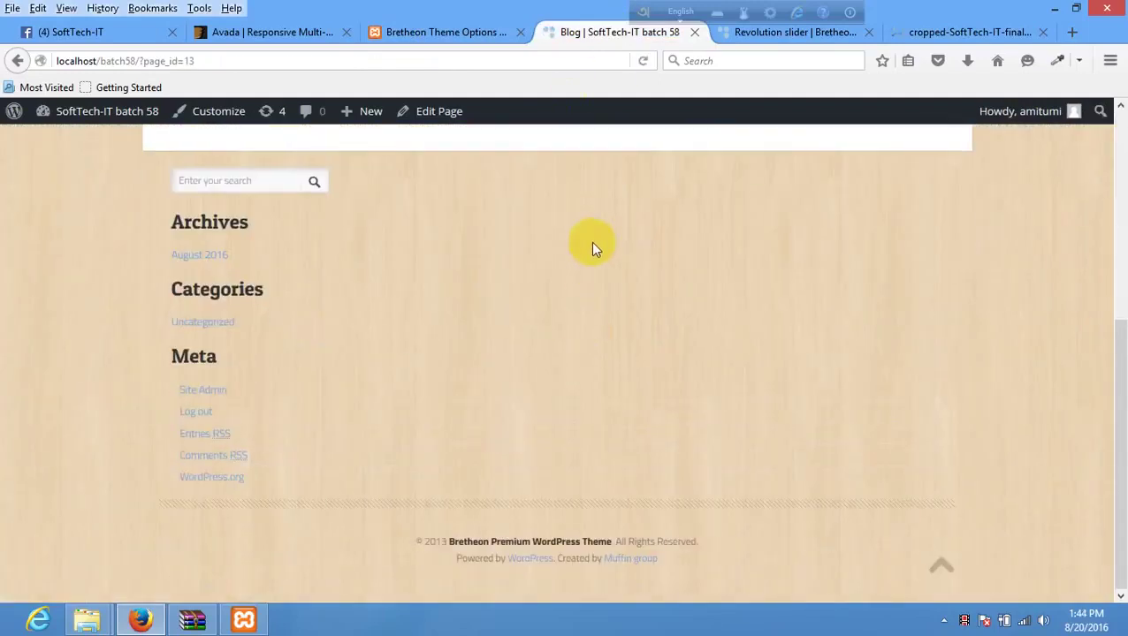
scroll(591, 241, "up", 5)
left_click(451, 32)
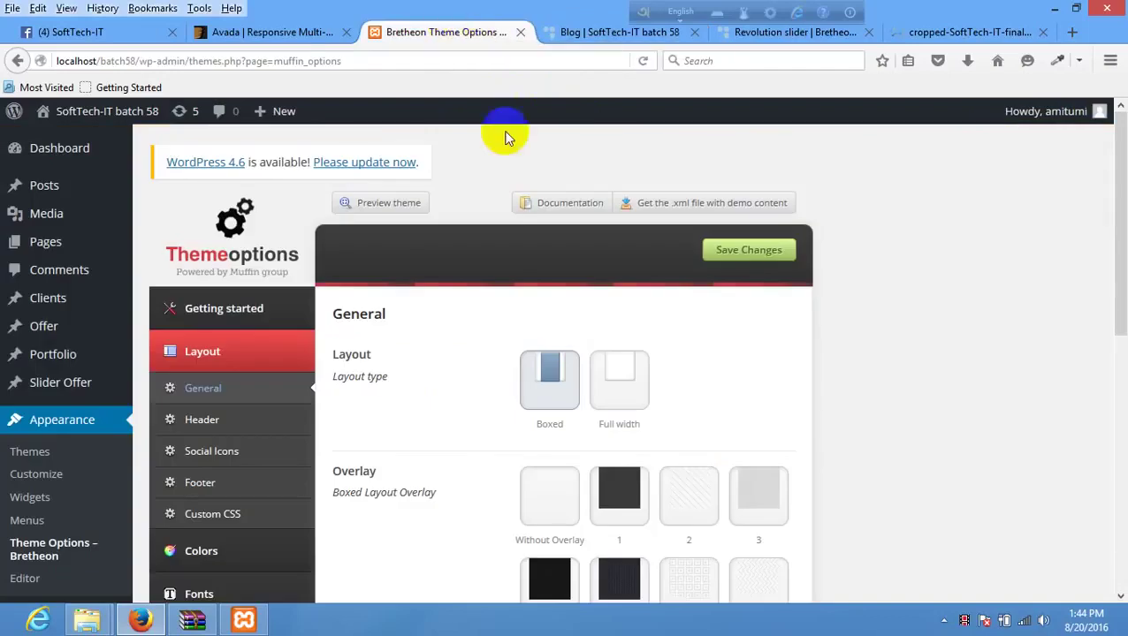
scroll(521, 246, "down", 6)
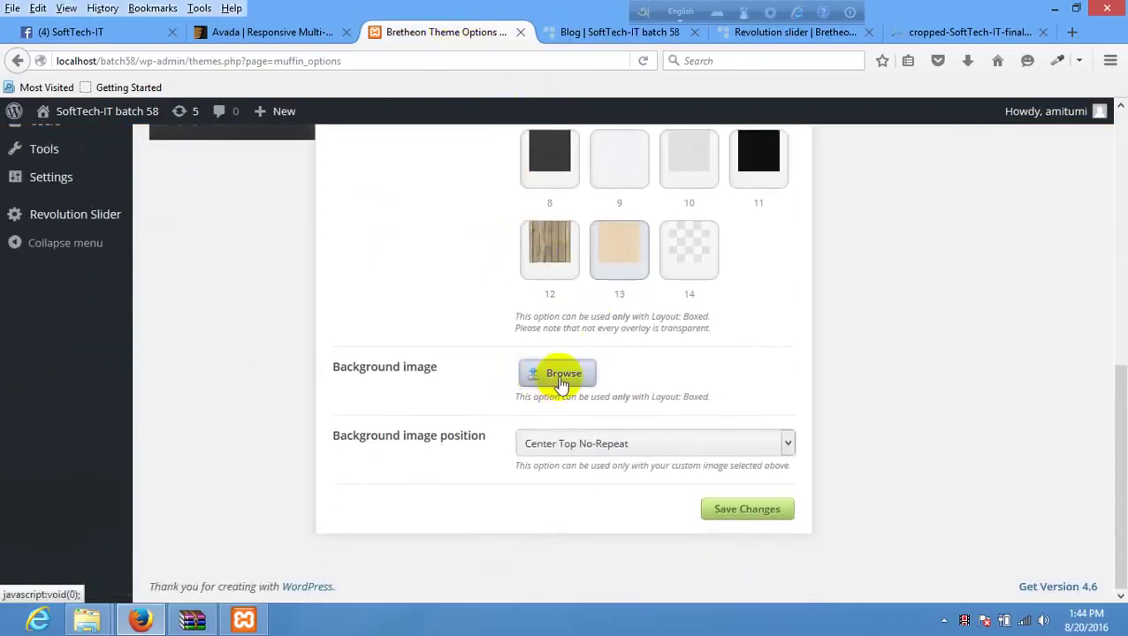
- Upload the downloaded SoftTech-IT logo as the background image, keep Center Top No-Repeat, and save
left_click(560, 382)
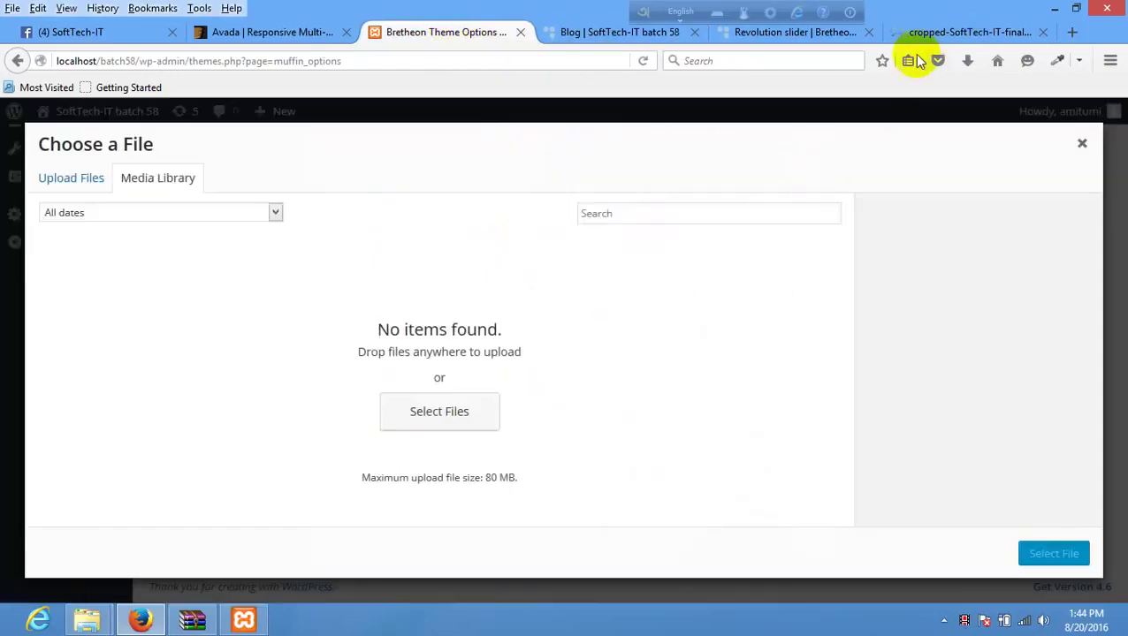
left_click(965, 62)
left_click_drag(856, 97, 458, 279)
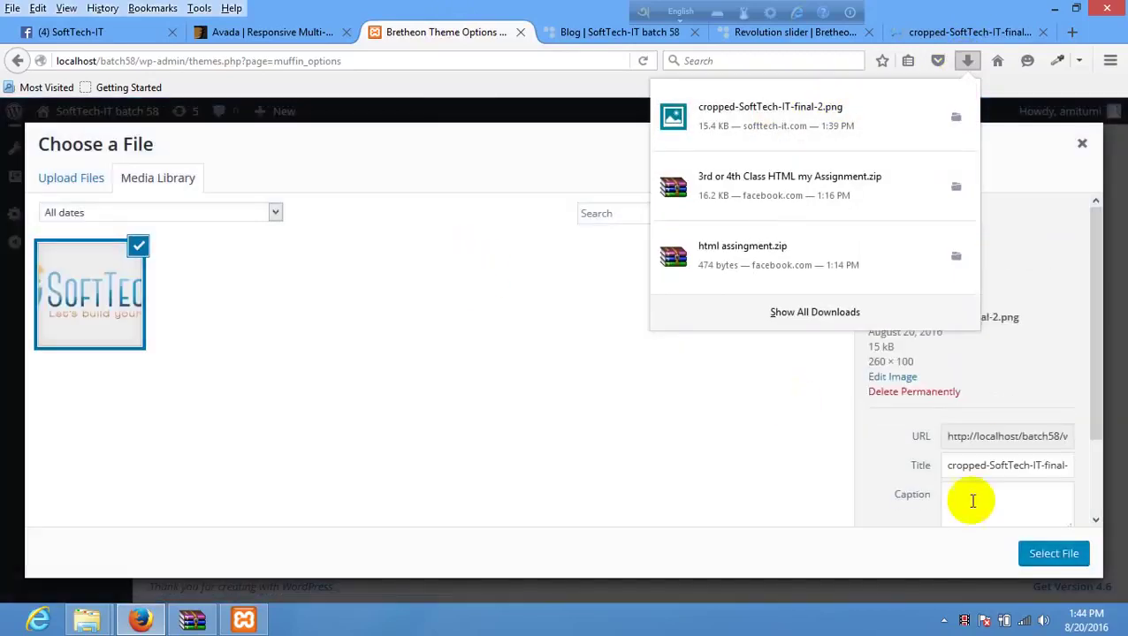
left_click(1035, 552)
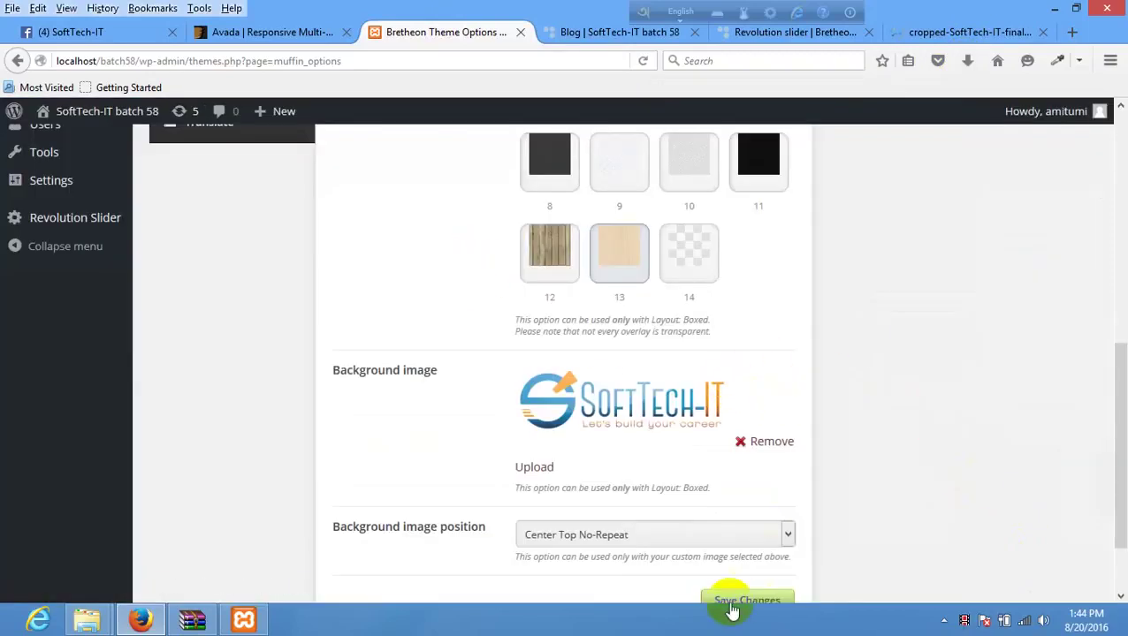
scroll(874, 520, "down", 2)
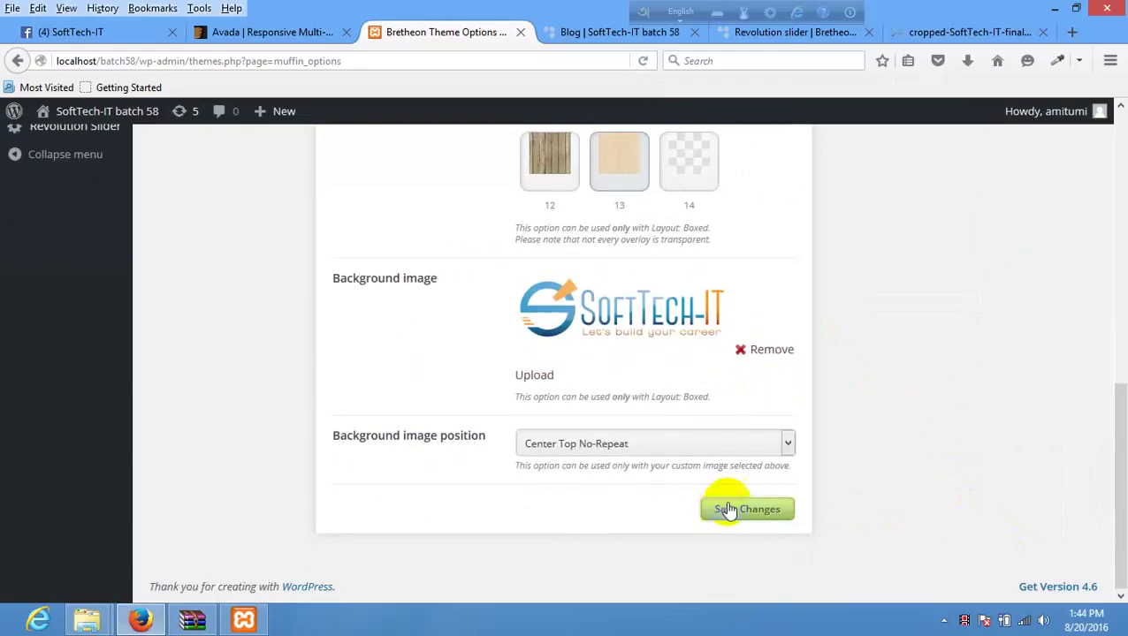
left_click(671, 444)
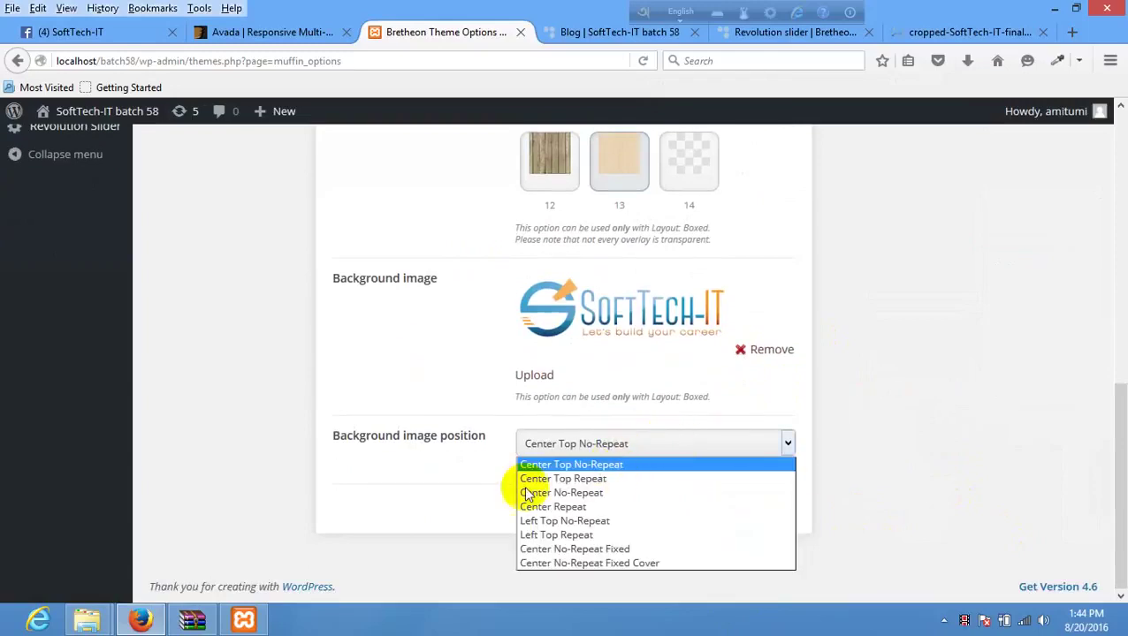
left_click(856, 423)
left_click(742, 509)
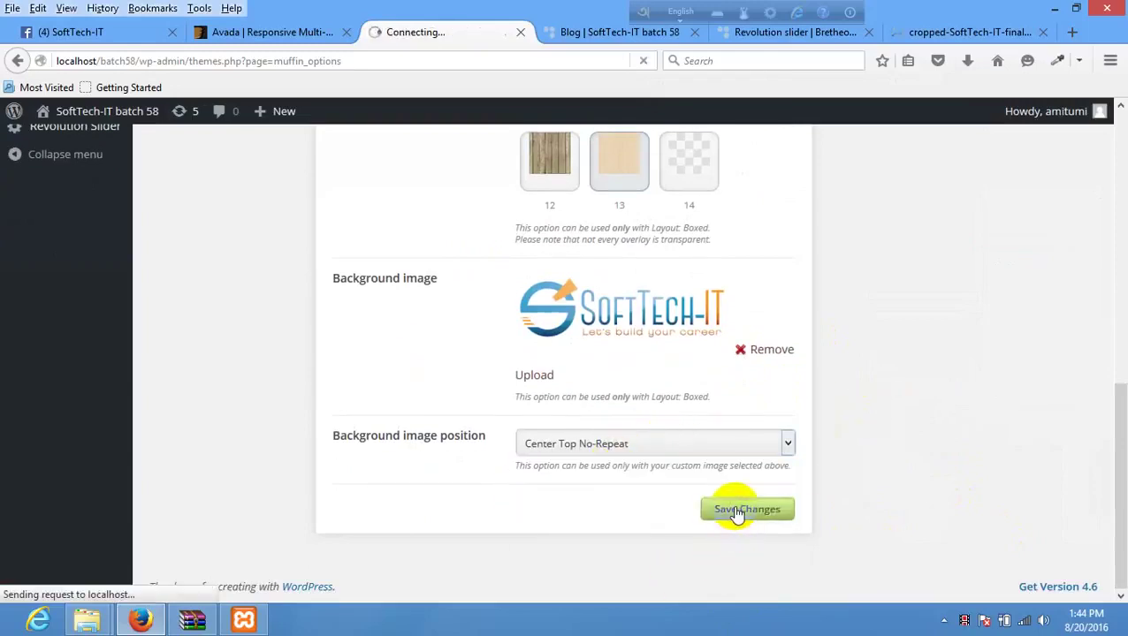
- Reload the Blog page to check the new background
left_click(601, 34)
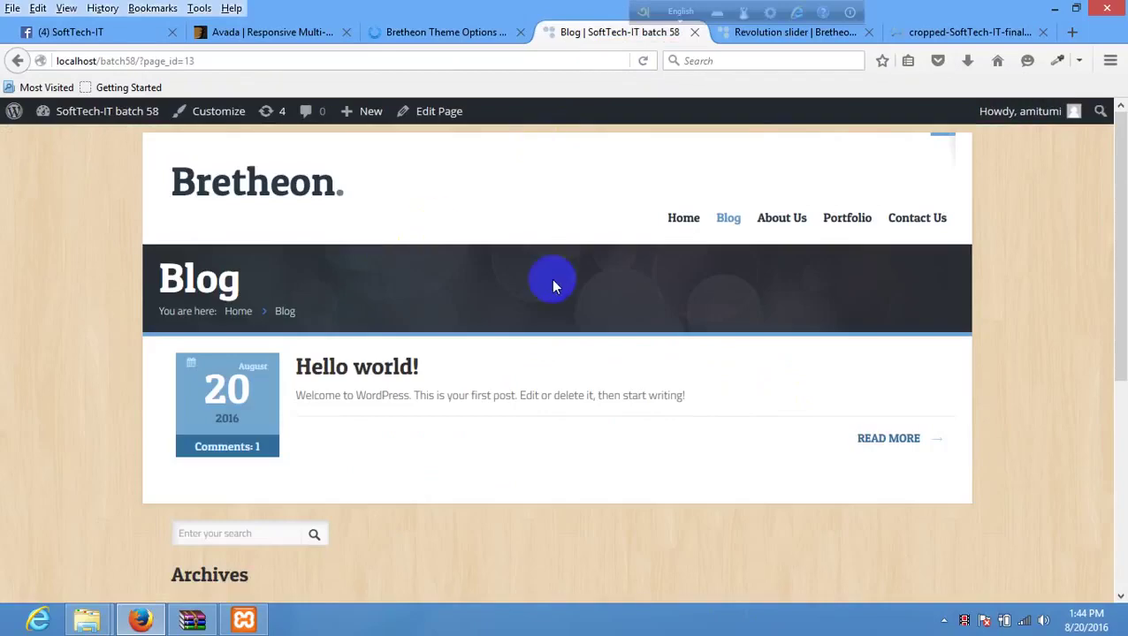
right_click(551, 281)
left_click(487, 266)
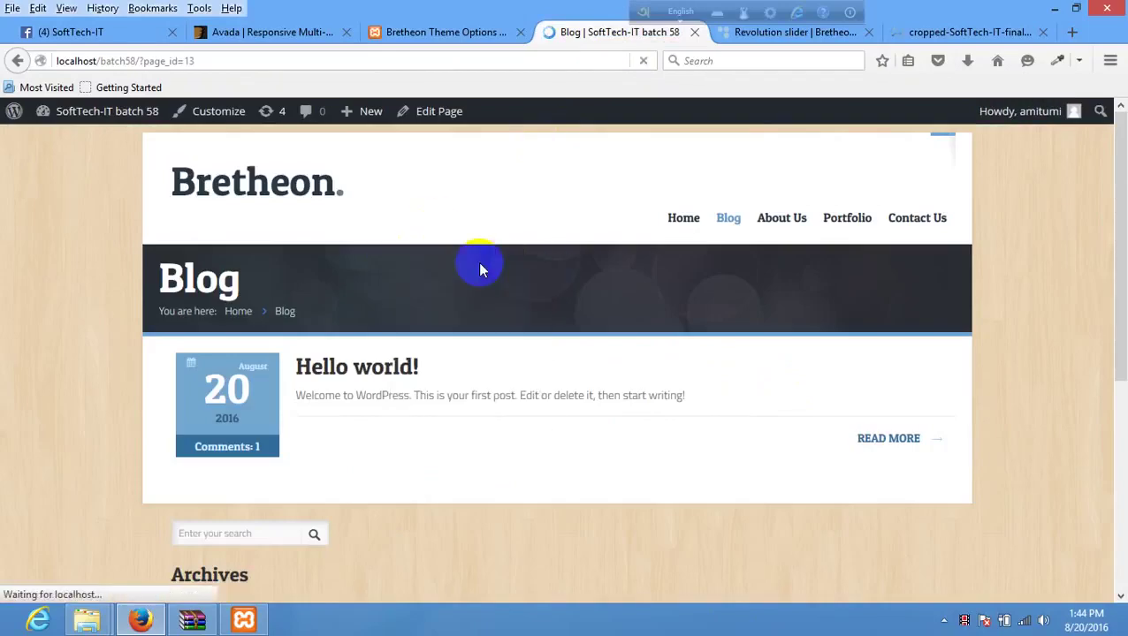
scroll(495, 186, "down", 5)
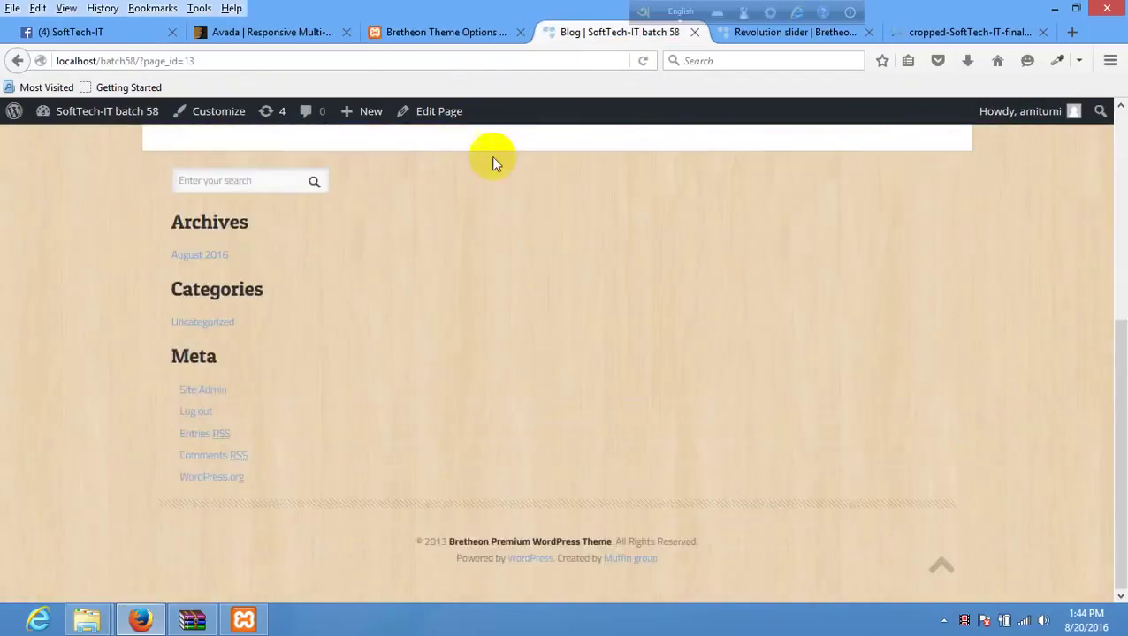
scroll(469, 254, "up", 10)
- Save the theme options again, reload the Blog page, and return to the theme options
left_click(446, 32)
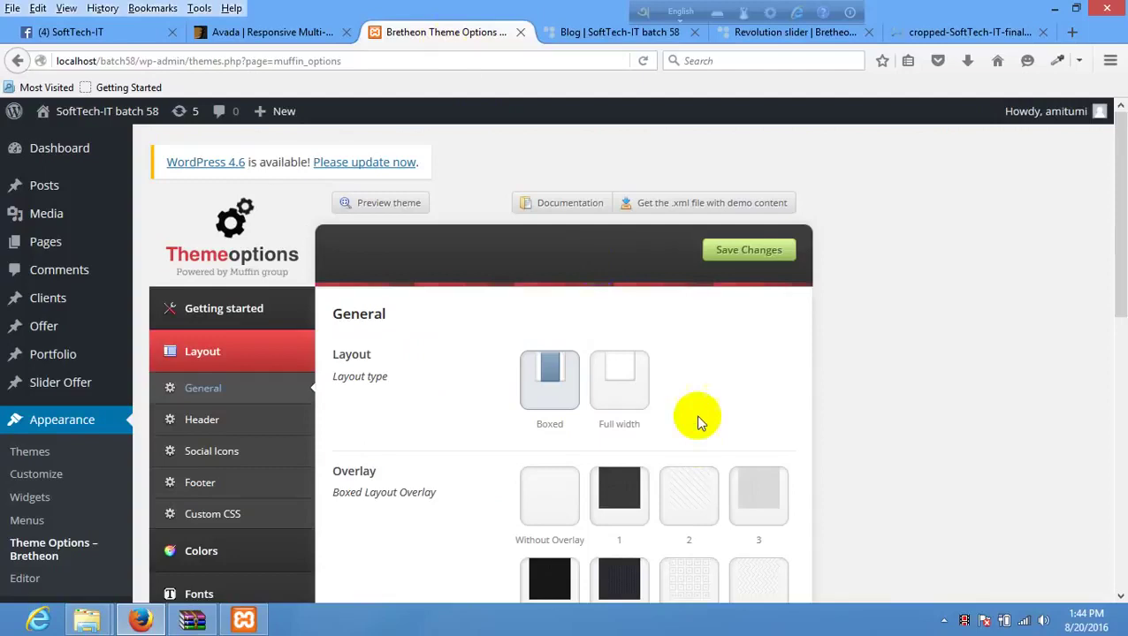
scroll(707, 450, "down", 15)
scroll(721, 489, "down", 1)
left_click(734, 510)
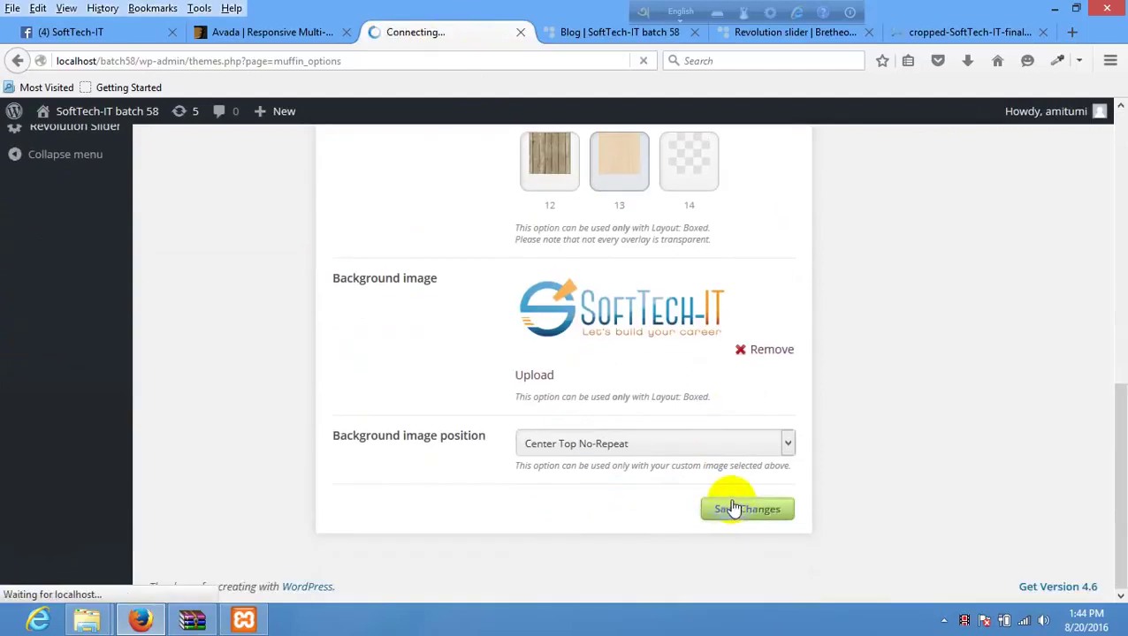
left_click(587, 32)
right_click(547, 262)
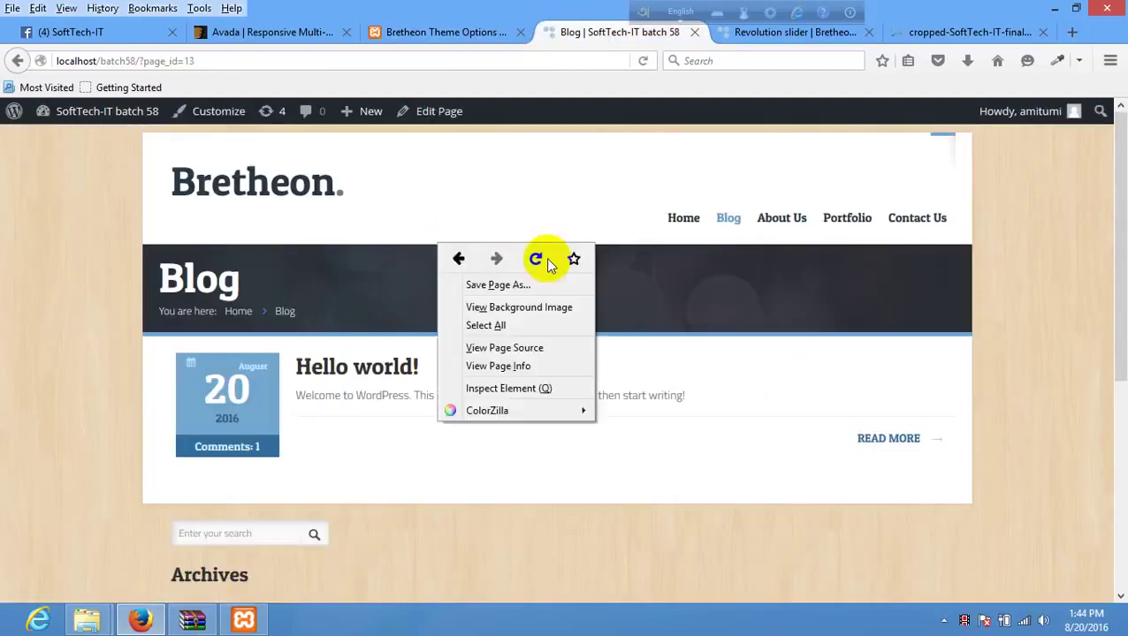
left_click(536, 259)
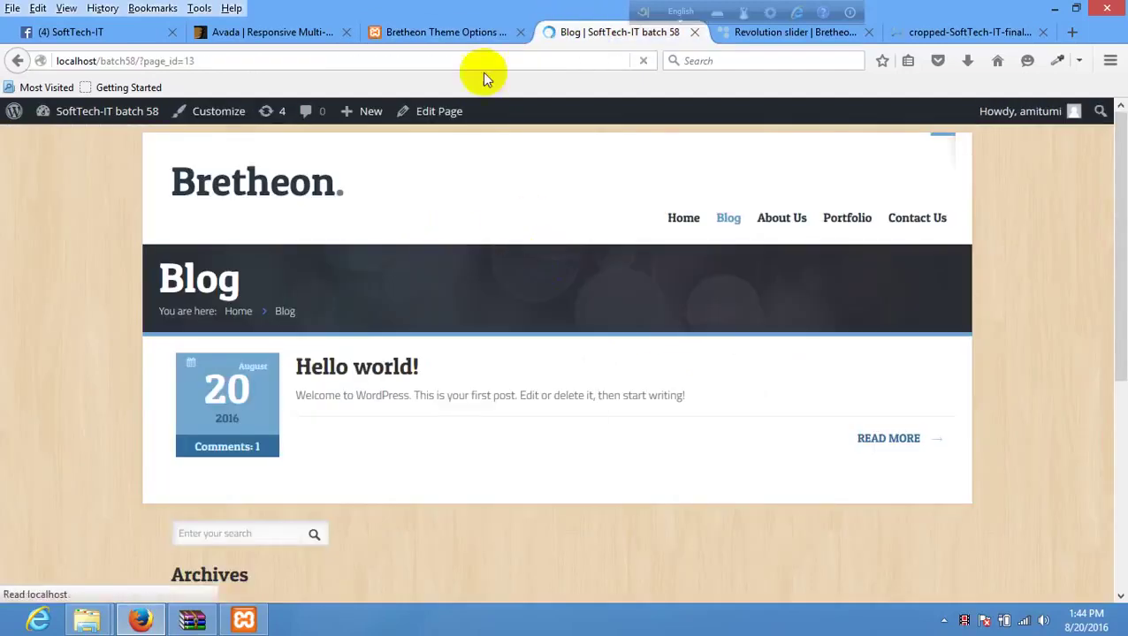
left_click(459, 32)
- Remove the boxed background overlay and save the theme options, refreshing and saving once more
scroll(609, 423, "down", 3)
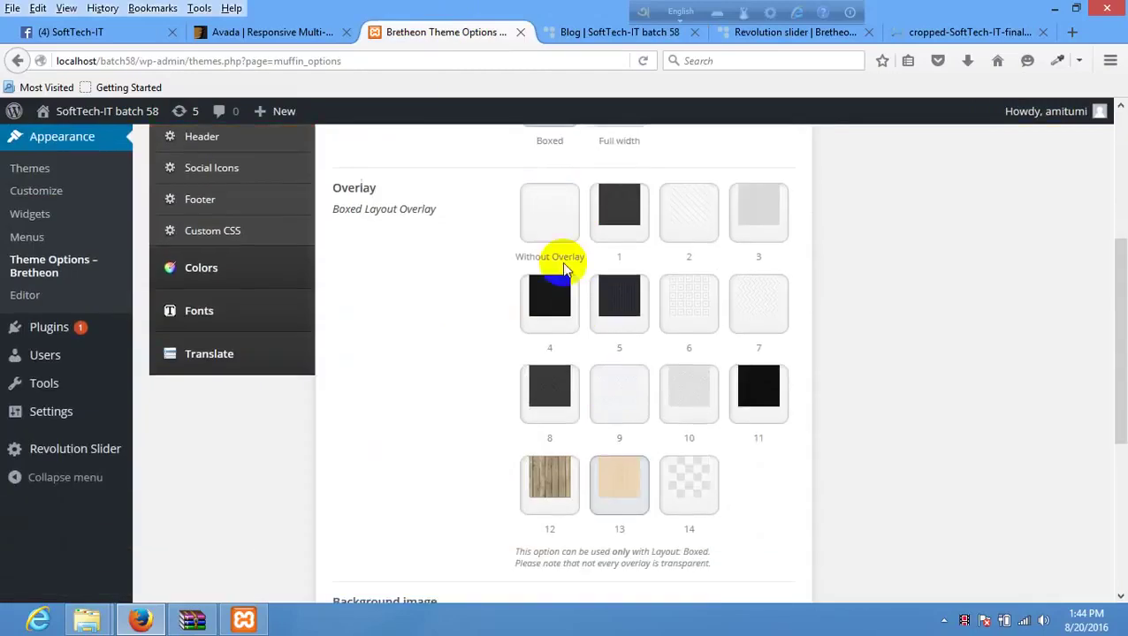
left_click(566, 235)
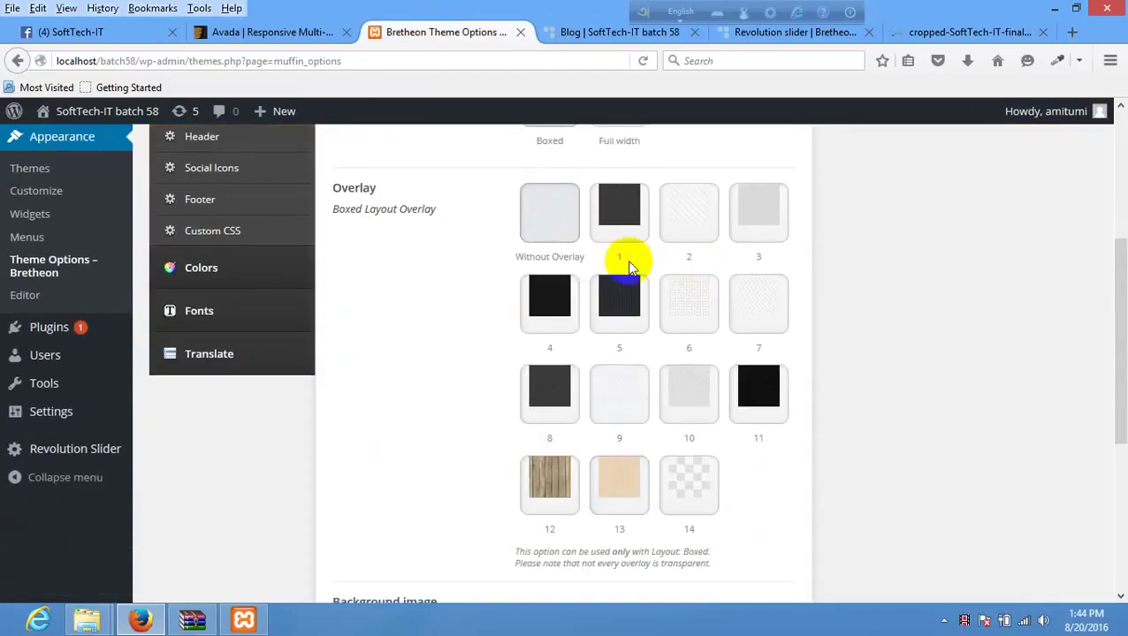
scroll(700, 320, "down", 4)
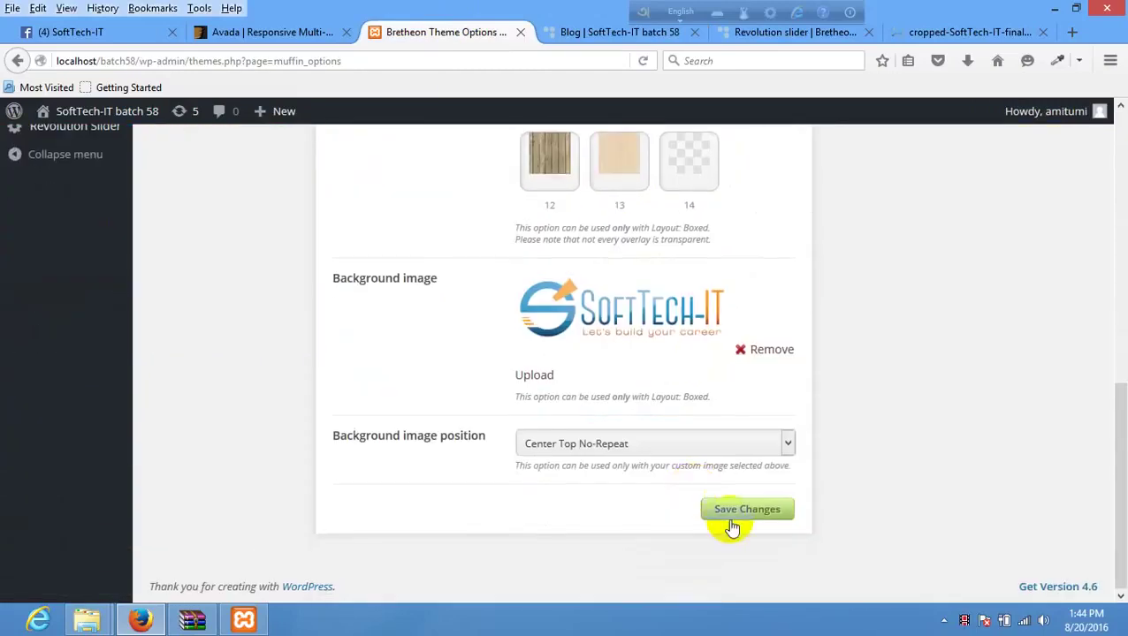
left_click(734, 520)
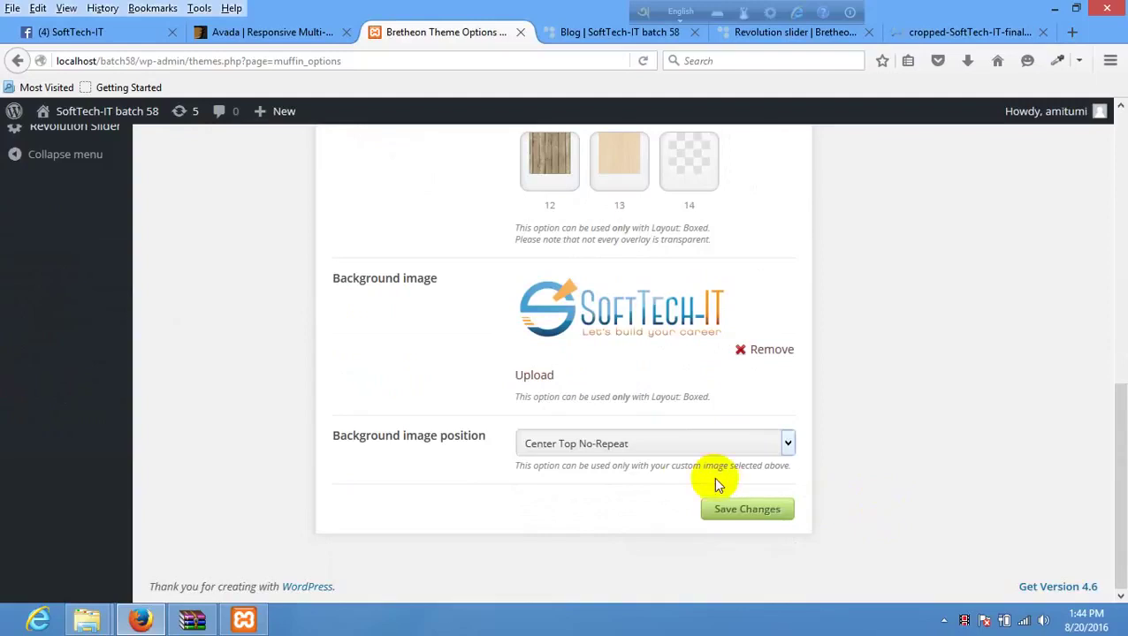
left_click_drag(520, 406, 733, 416)
left_click(732, 416)
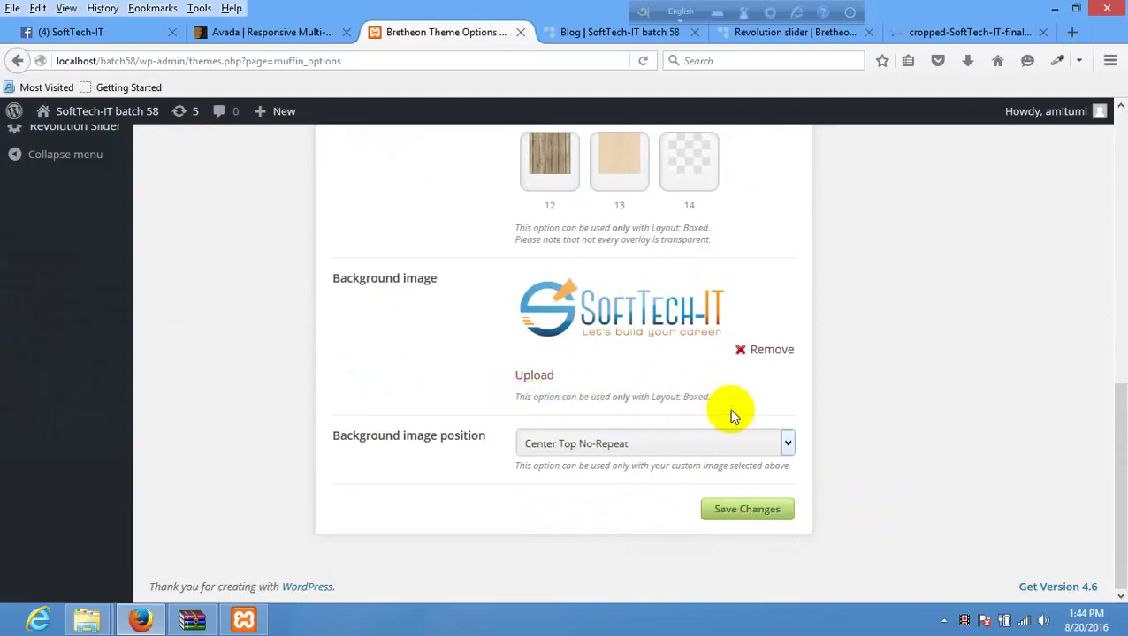
key("F5")
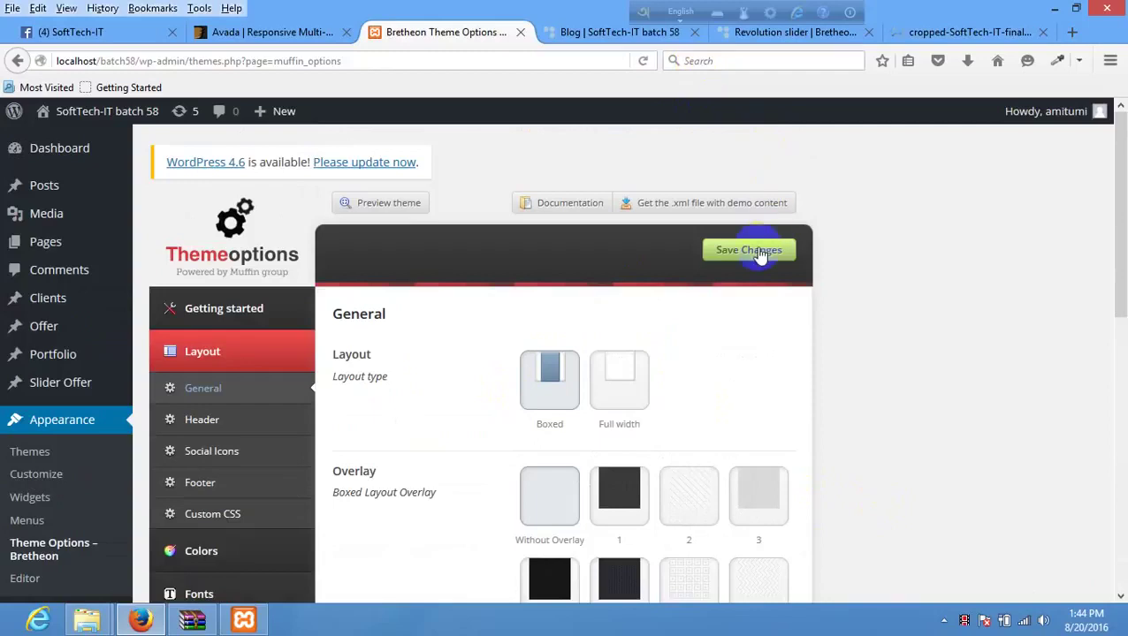
left_click(751, 249)
- Reload the Blog page to check the background, then return to the background settings
left_click(562, 29)
right_click(489, 174)
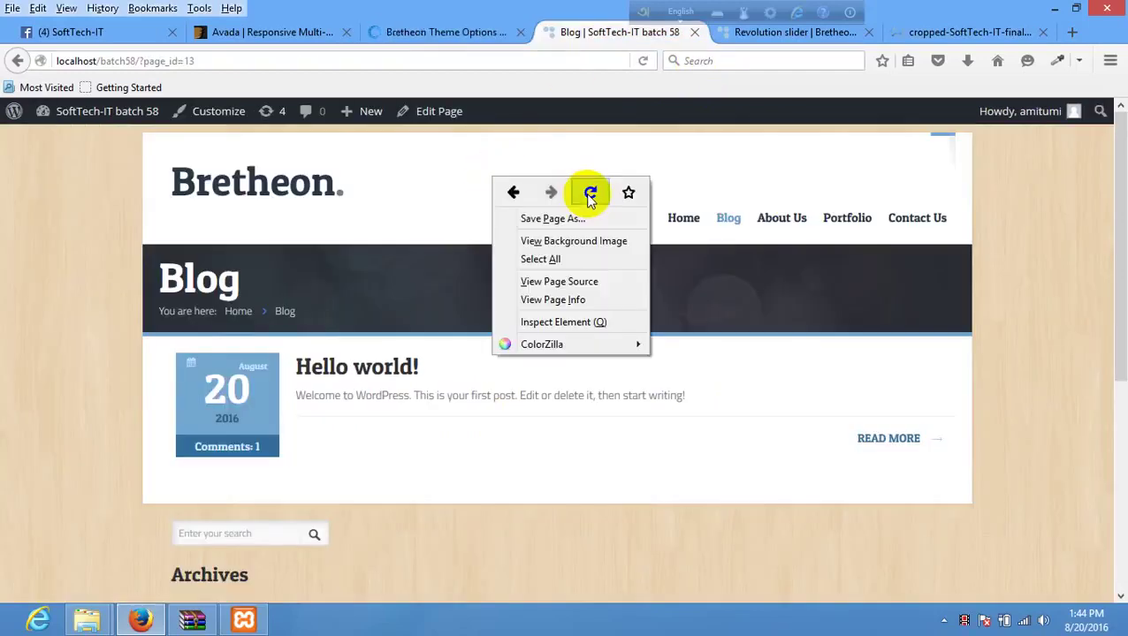
left_click(586, 192)
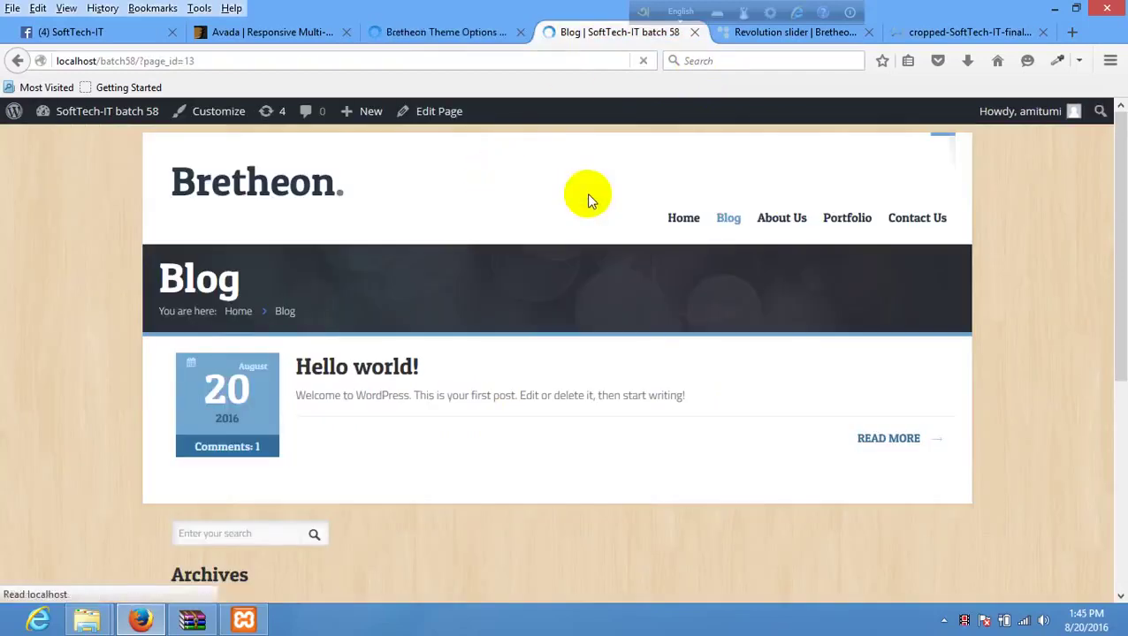
scroll(590, 202, "down", 5)
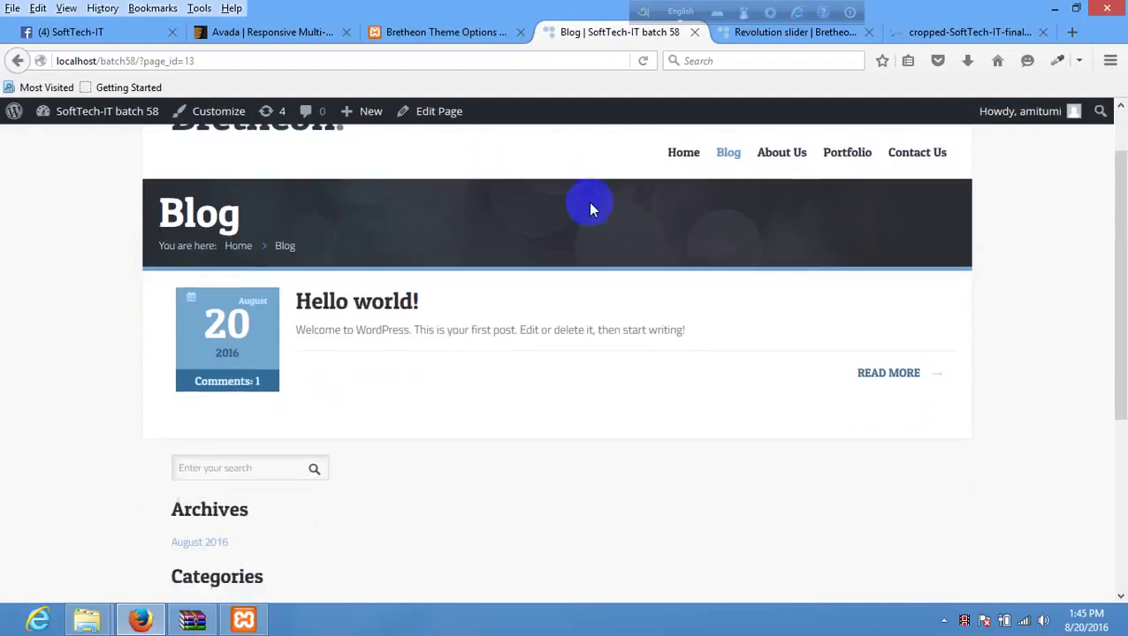
scroll(574, 309, "up", 5)
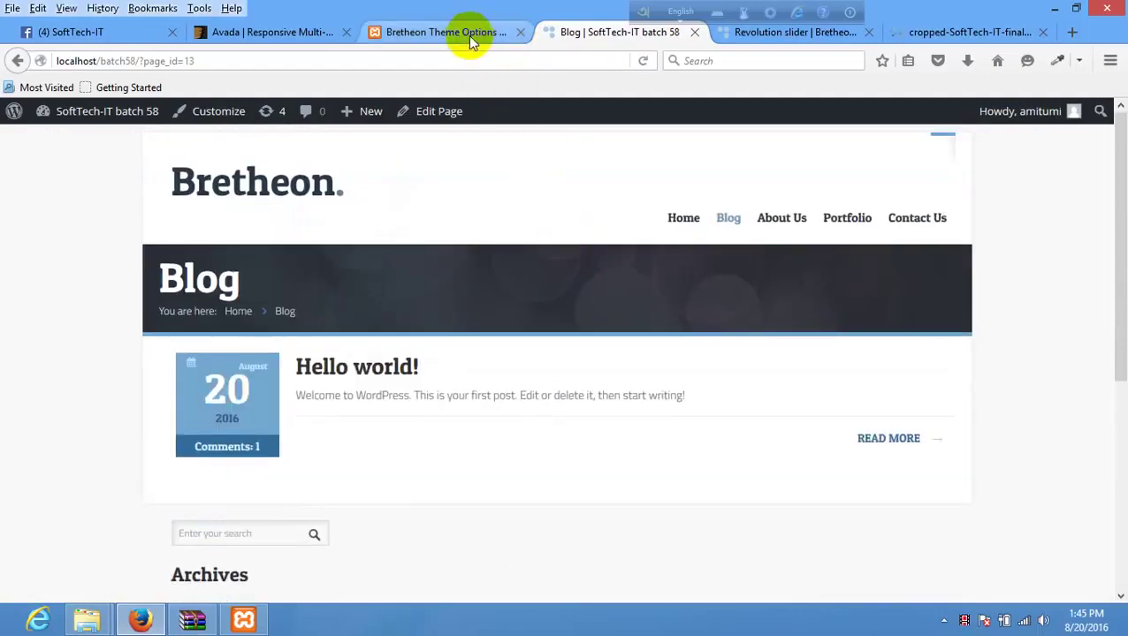
left_click(468, 34)
scroll(743, 473, "down", 5)
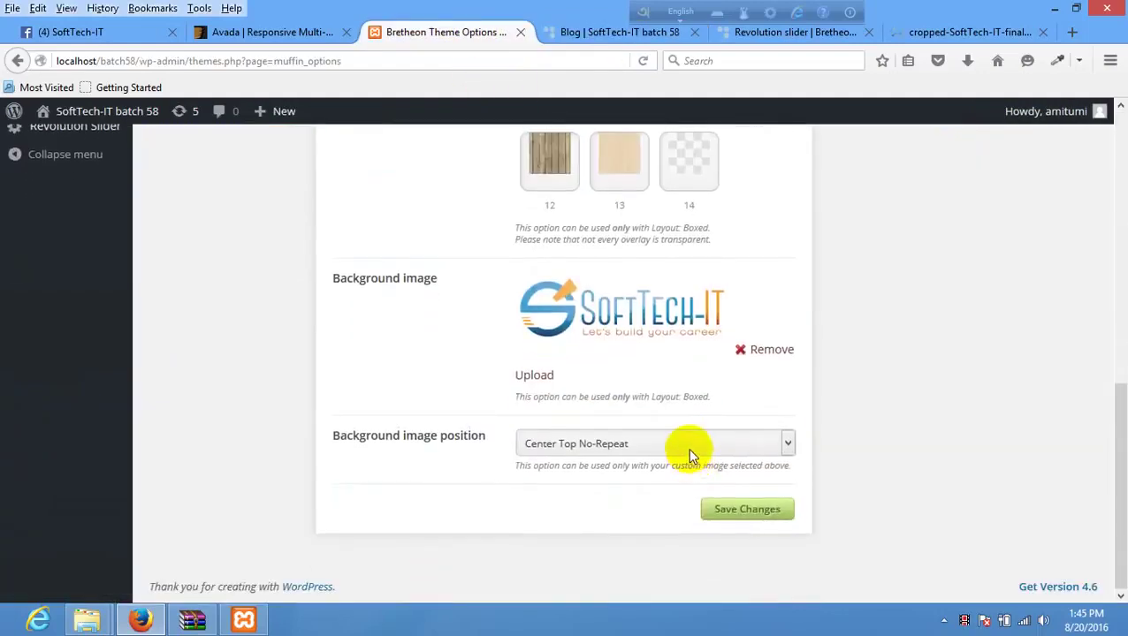
- Set the background image position to Left Top Repeat and save
left_click(690, 450)
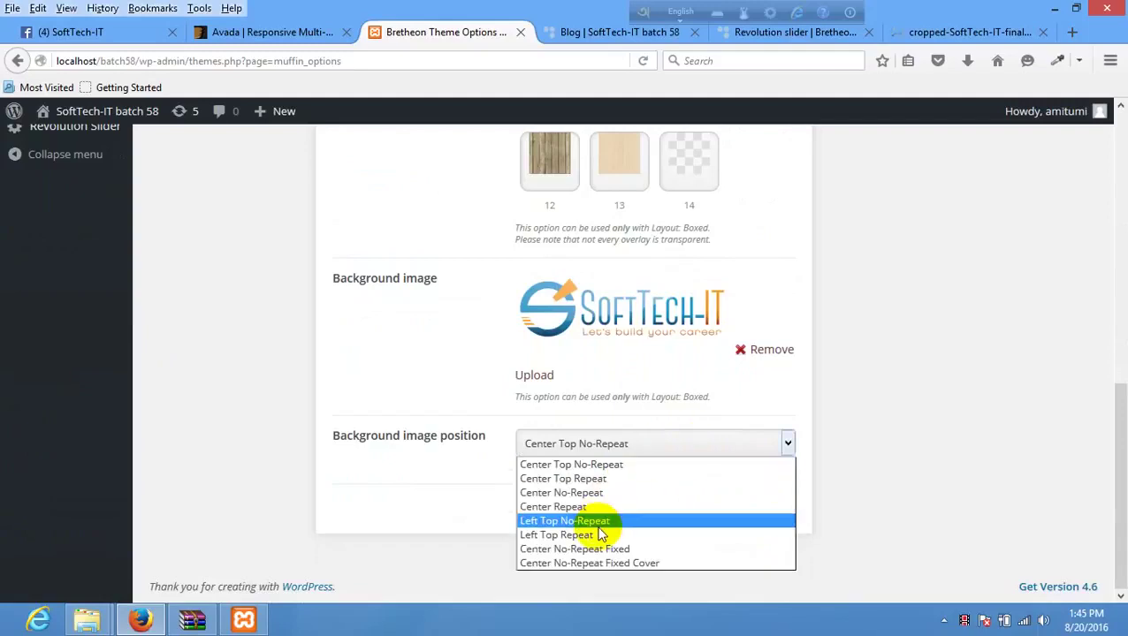
left_click(643, 536)
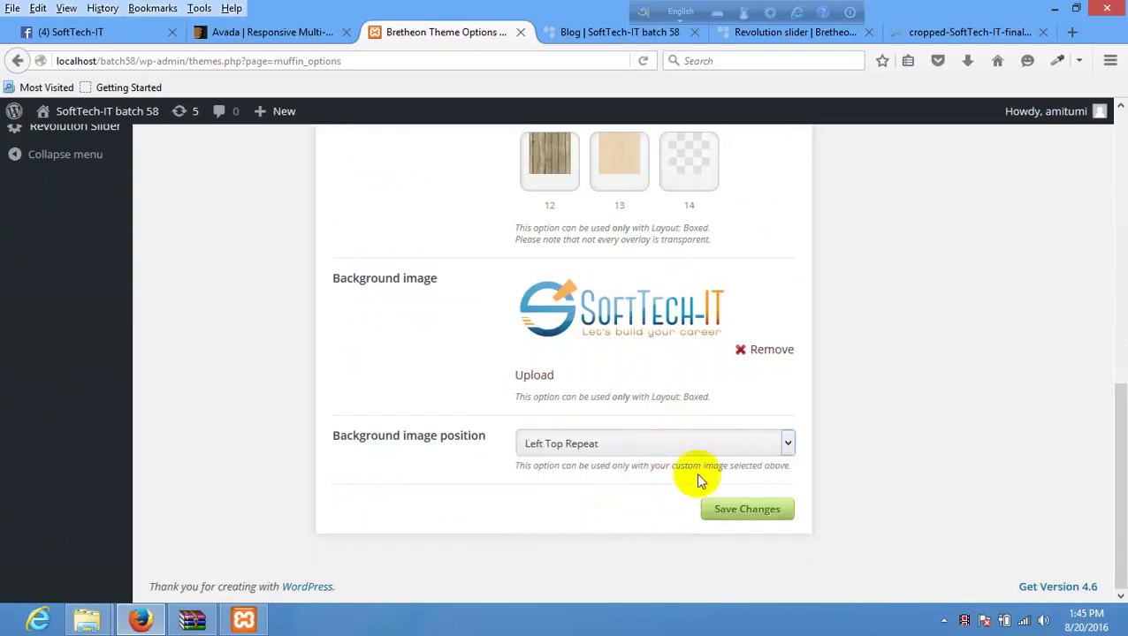
left_click(748, 511)
- Reload the Blog page to see the tiled SoftTech-IT logo, then return to the theme options
left_click(619, 32)
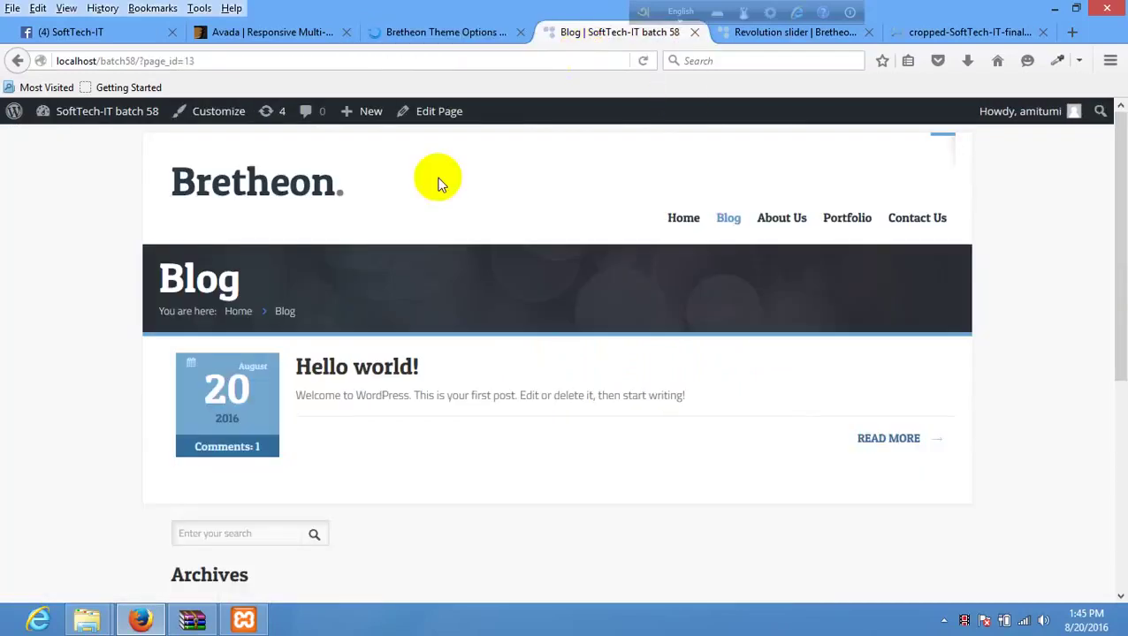
right_click(429, 193)
left_click(532, 210)
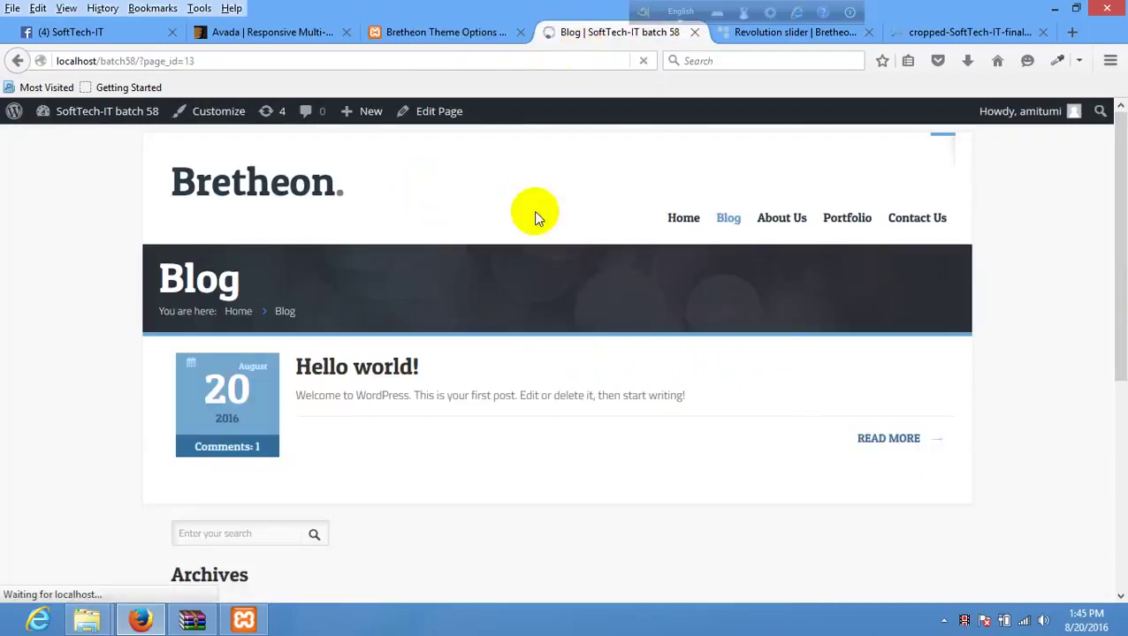
scroll(504, 292, "down", 5)
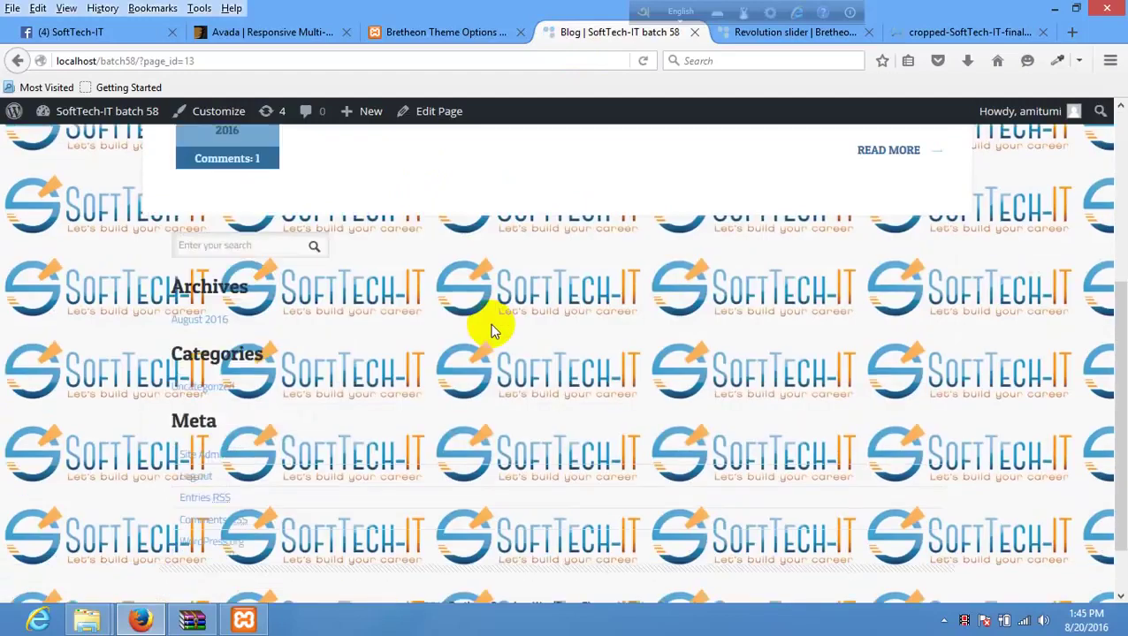
scroll(559, 366, "up", 5)
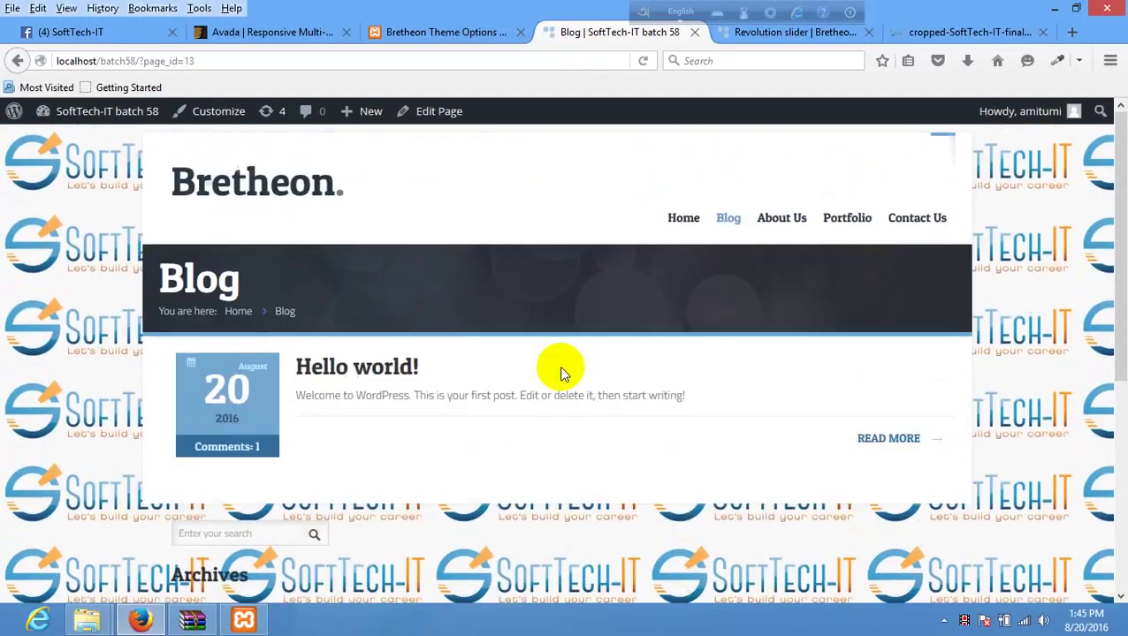
left_click(455, 37)
scroll(730, 499, "down", 4)
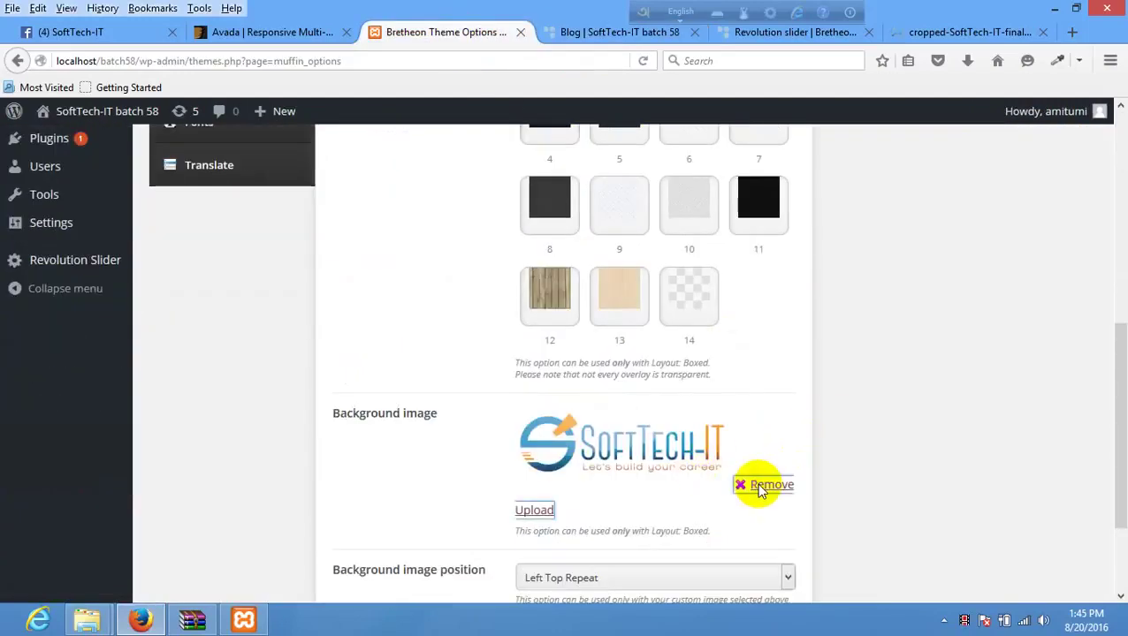
- Remove the SoftTech-IT background image, save, and reload the Blog page
left_click(759, 485)
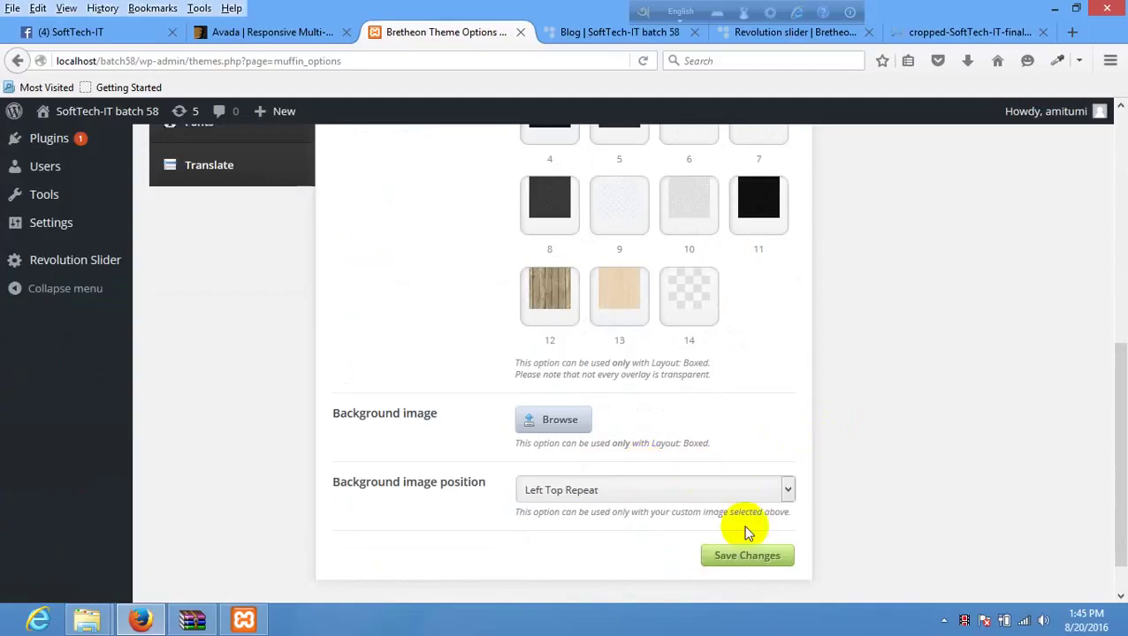
left_click(751, 552)
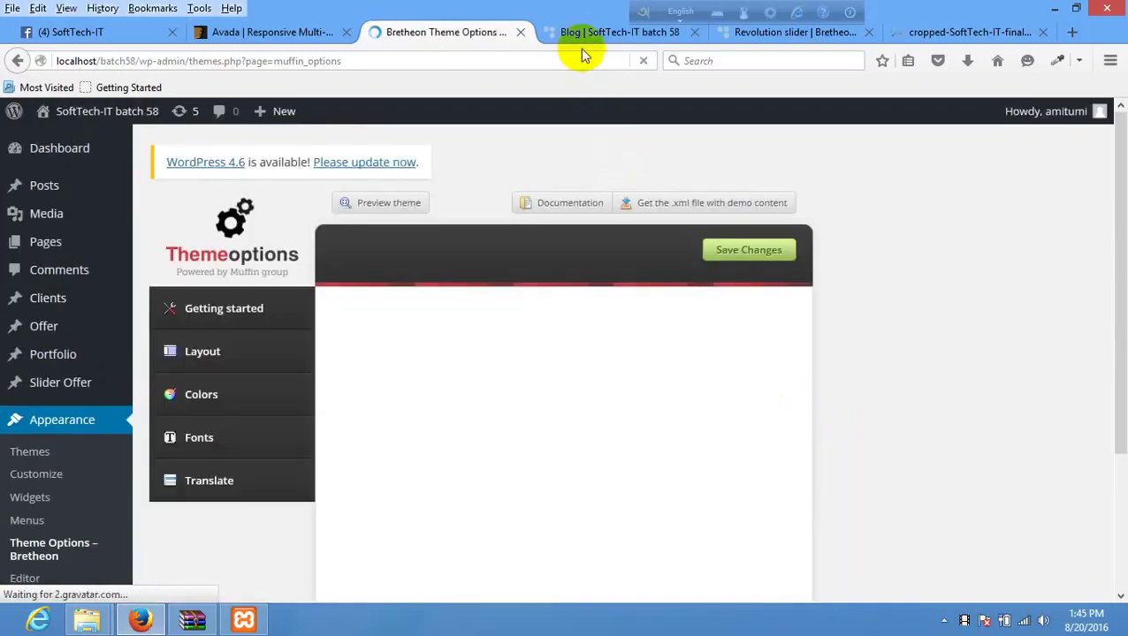
left_click(583, 40)
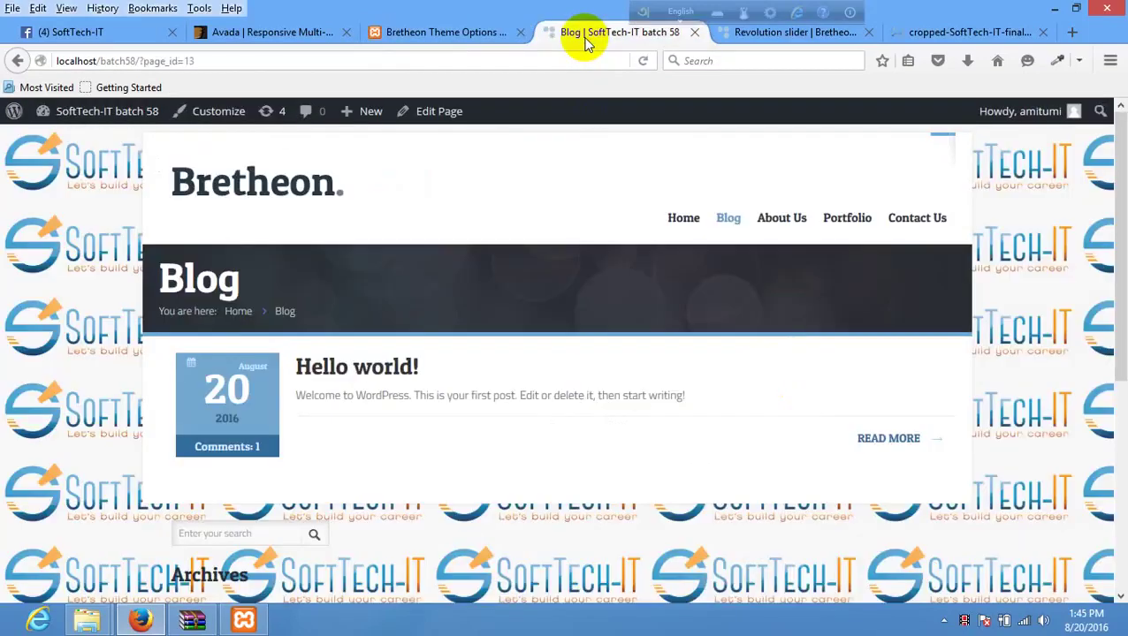
right_click(418, 182)
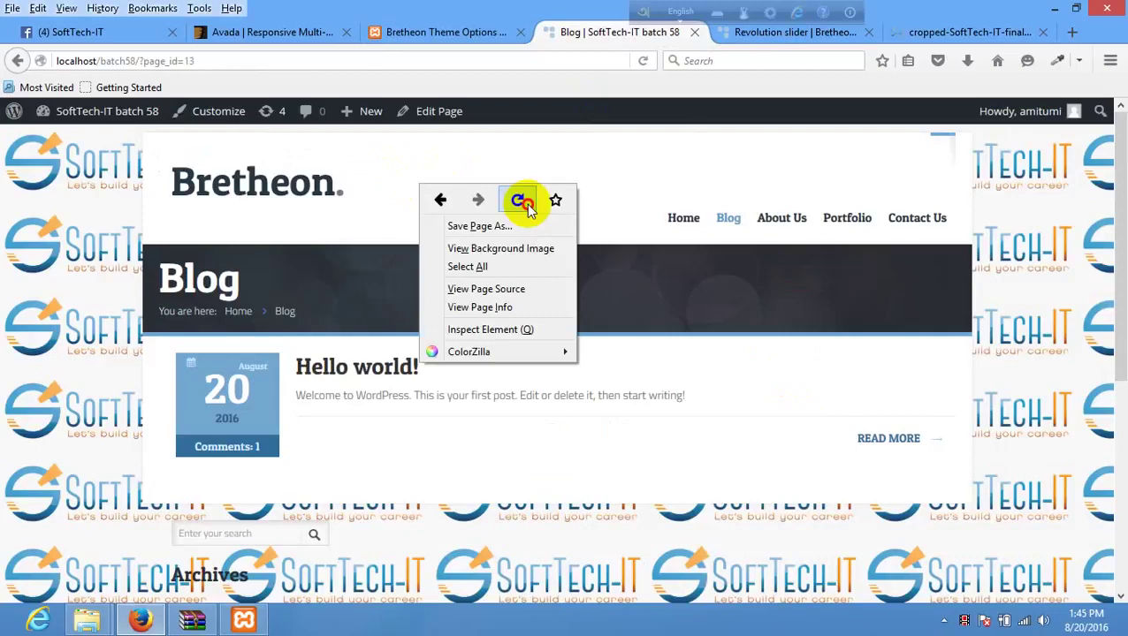
left_click(521, 202)
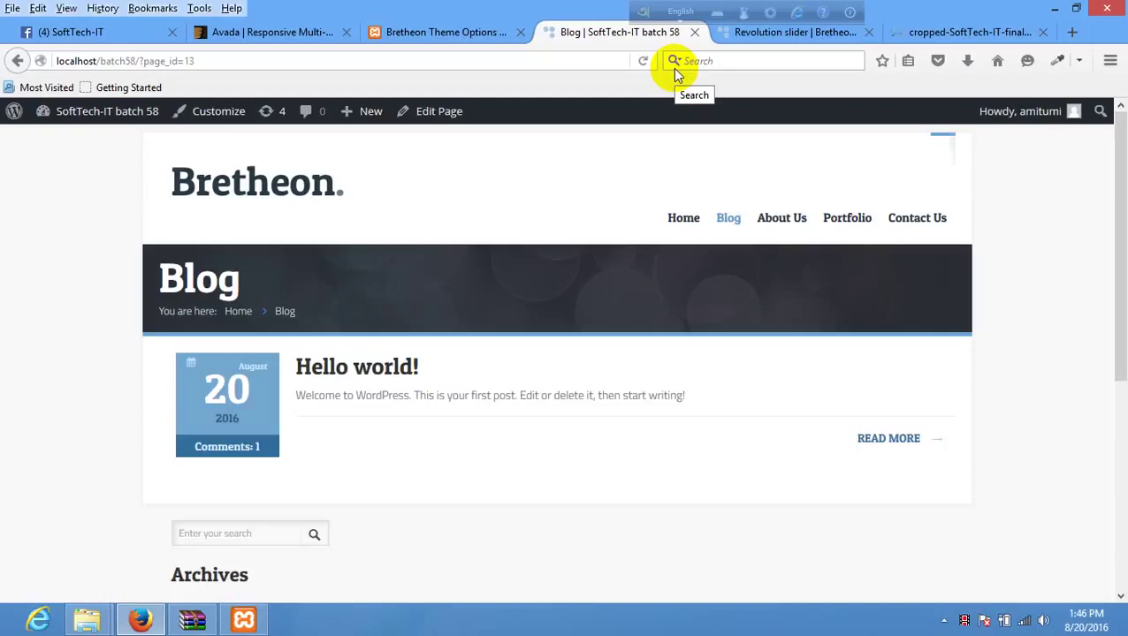
- Browse the Getting started and Layout sections of the Bretheon theme options
left_click(433, 33)
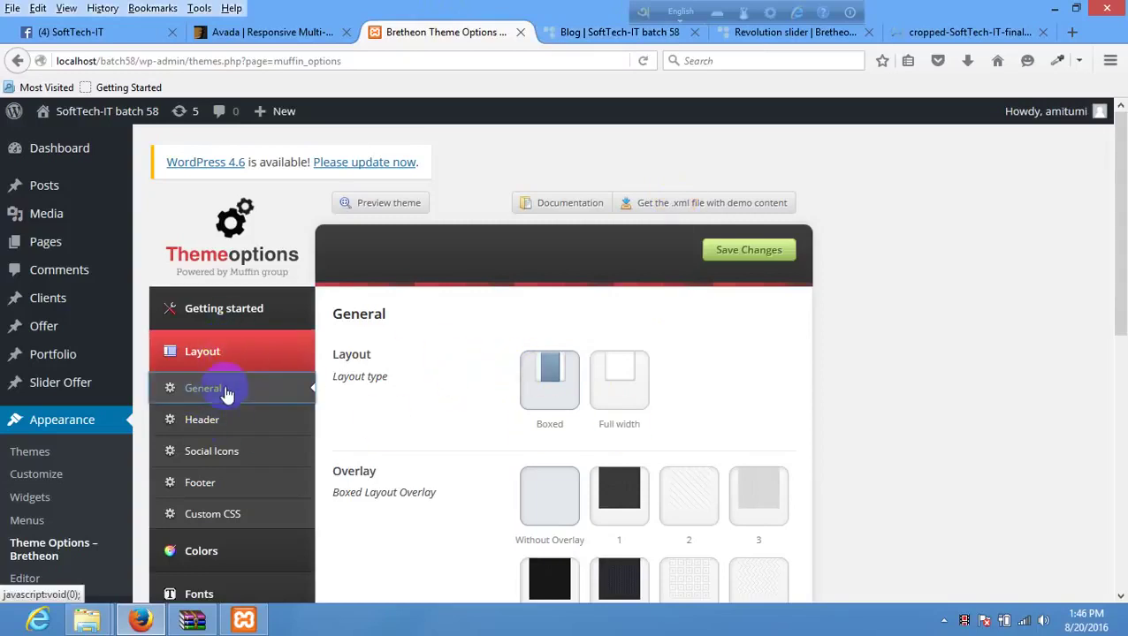
left_click(250, 310)
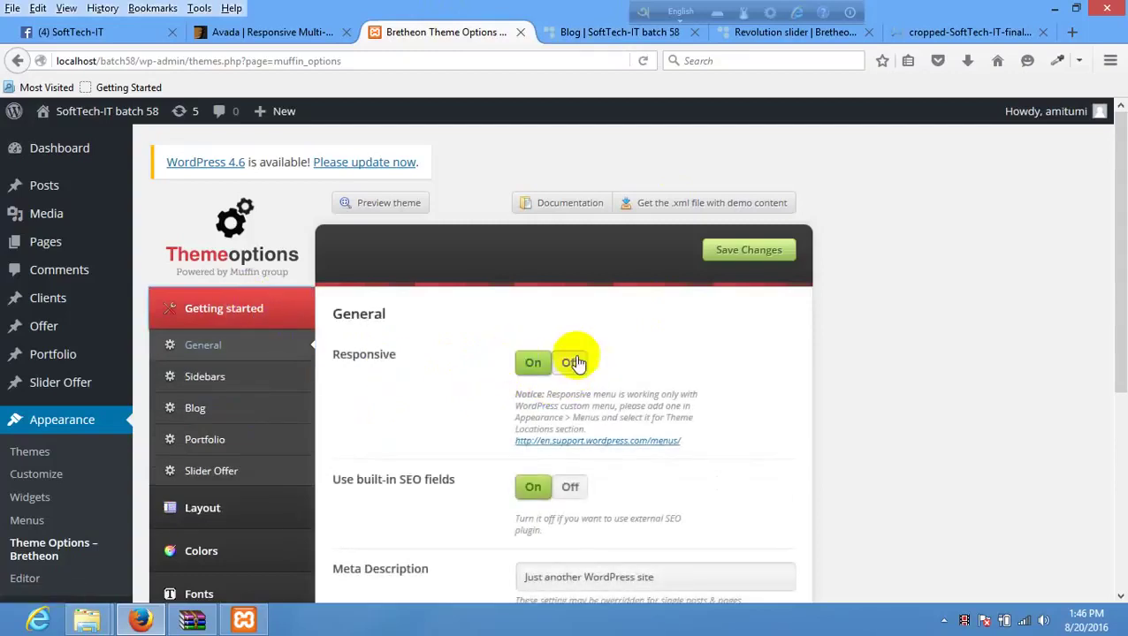
left_click(237, 333)
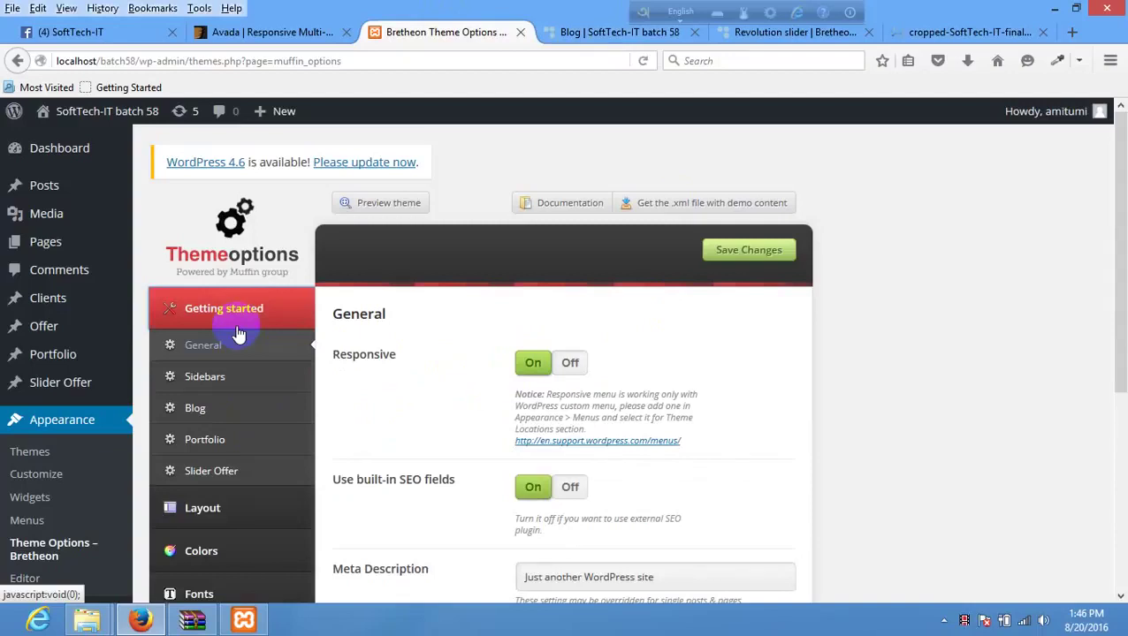
left_click(231, 507)
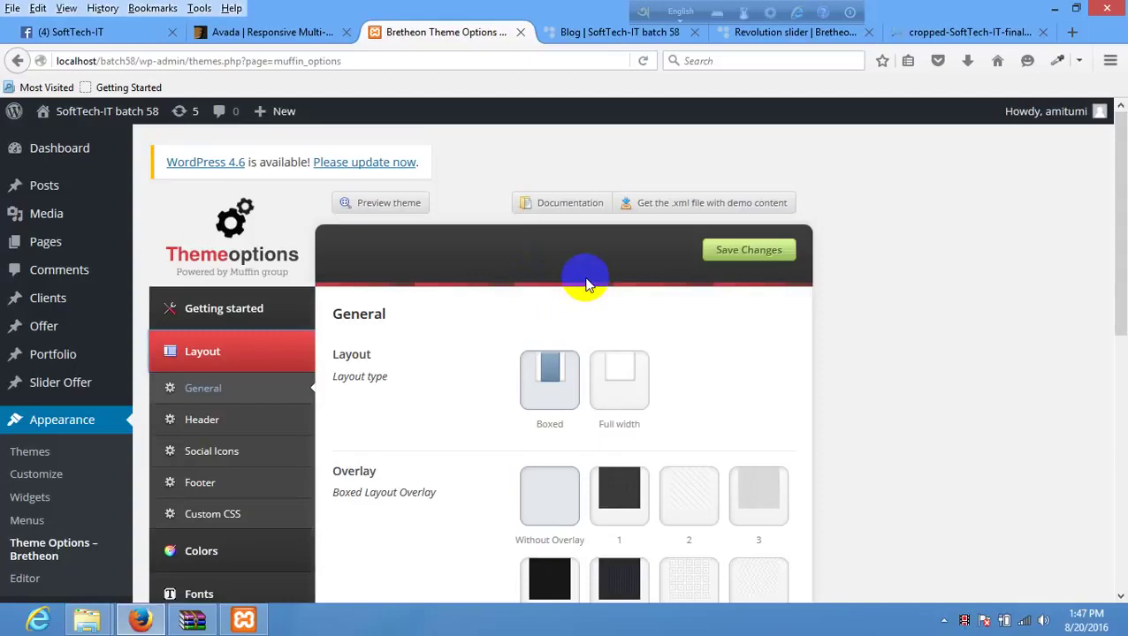
- Look over the live Blog page and come back to the theme options
left_click(654, 34)
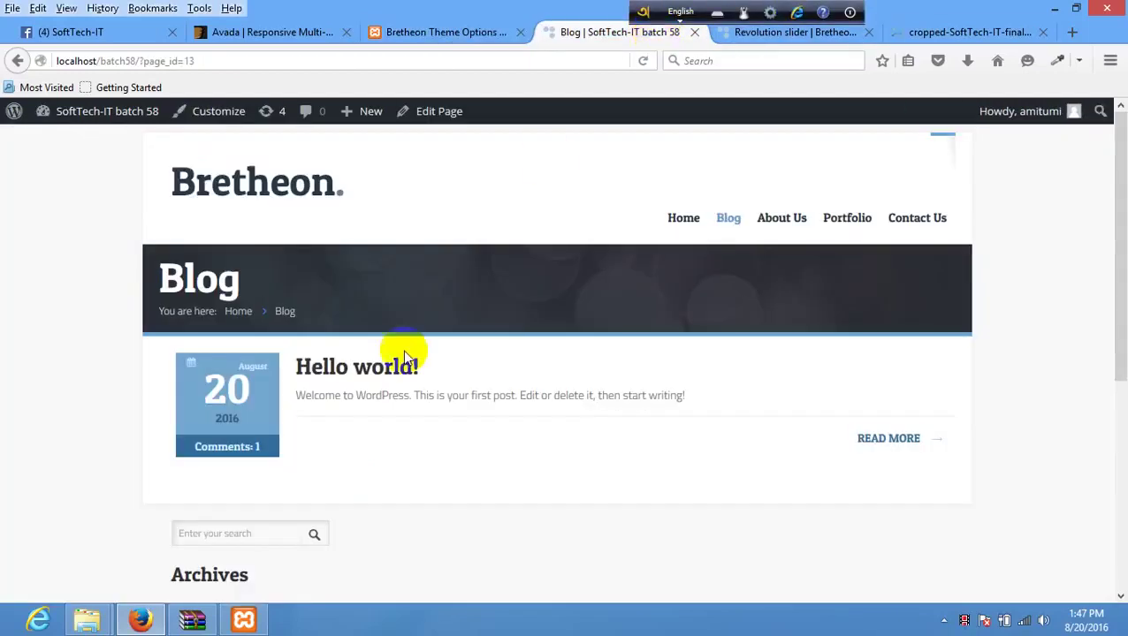
scroll(407, 358, "down", 5)
scroll(436, 134, "up", 5)
left_click(442, 33)
scroll(235, 420, "down", 2)
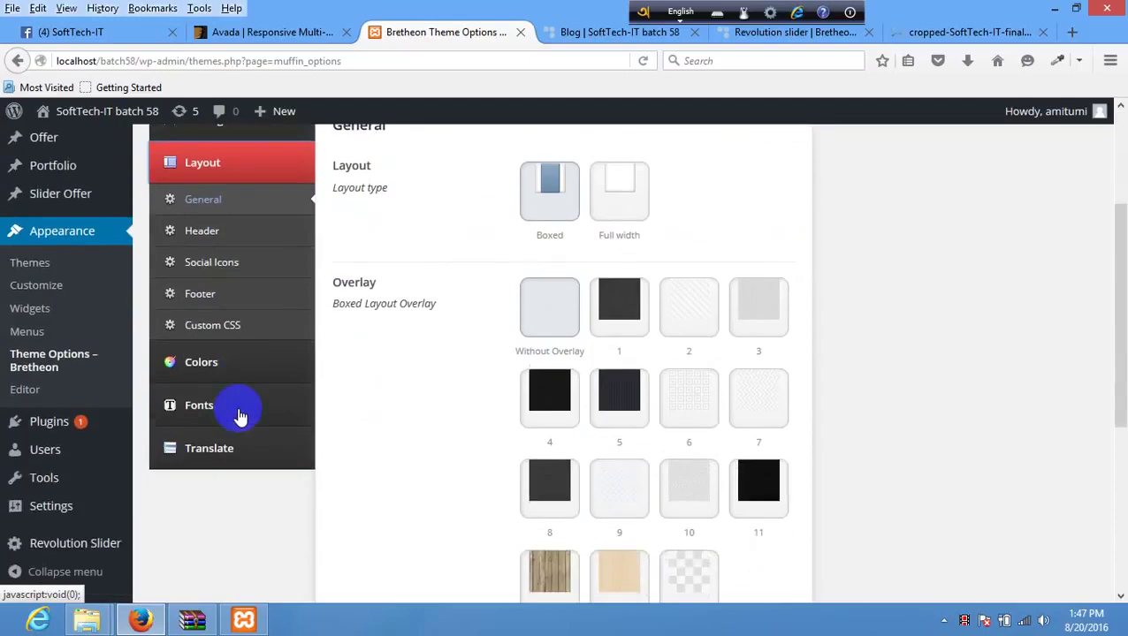
- Show Layout > General with the Boxed layout type and overlay choices
left_click(214, 200)
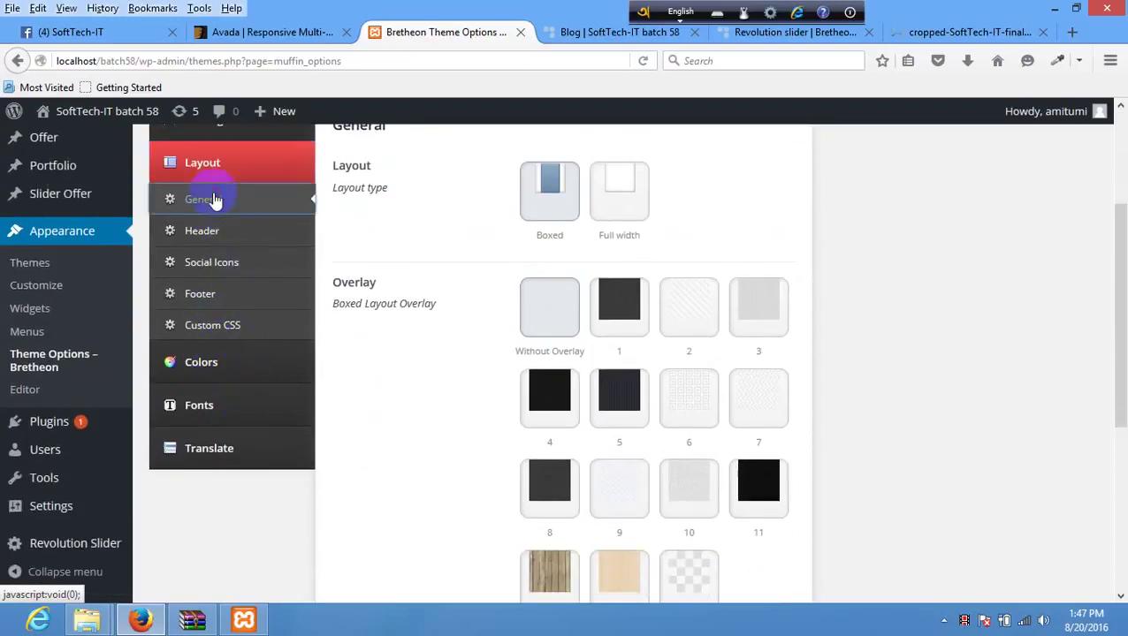
left_click(215, 170)
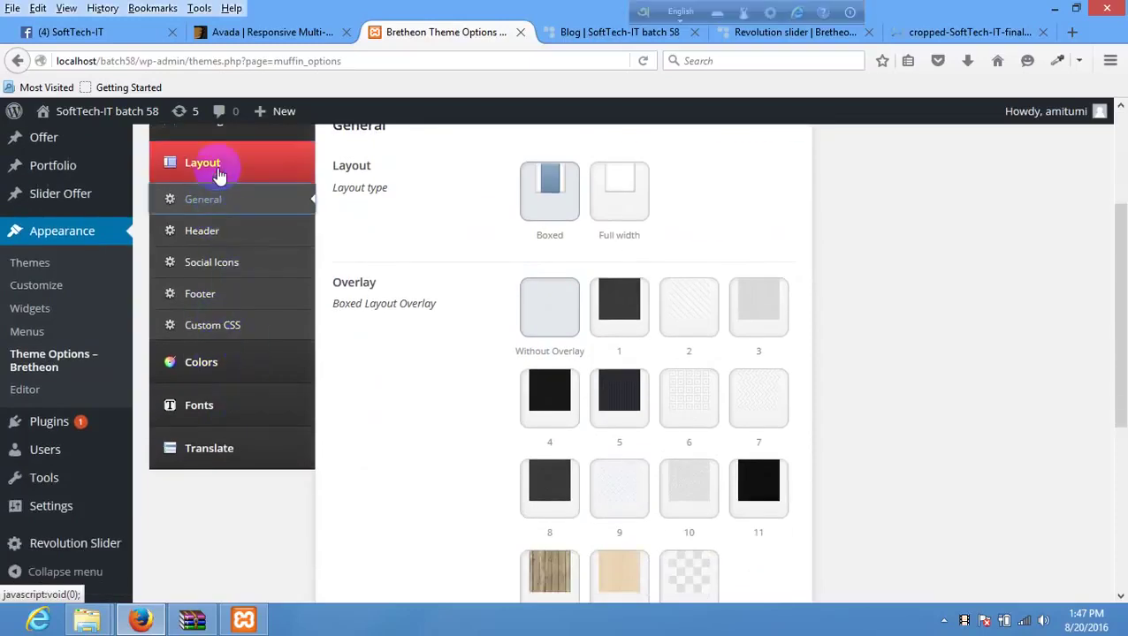
left_click(204, 216)
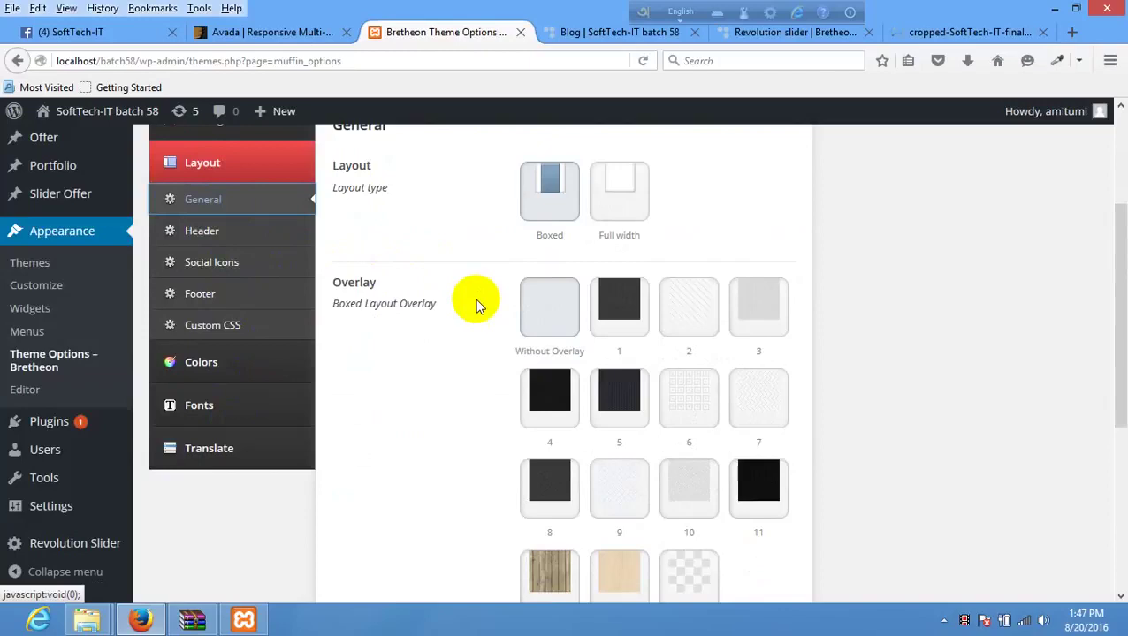
scroll(478, 310, "up", 3)
scroll(480, 336, "down", 6)
scroll(483, 354, "up", 10)
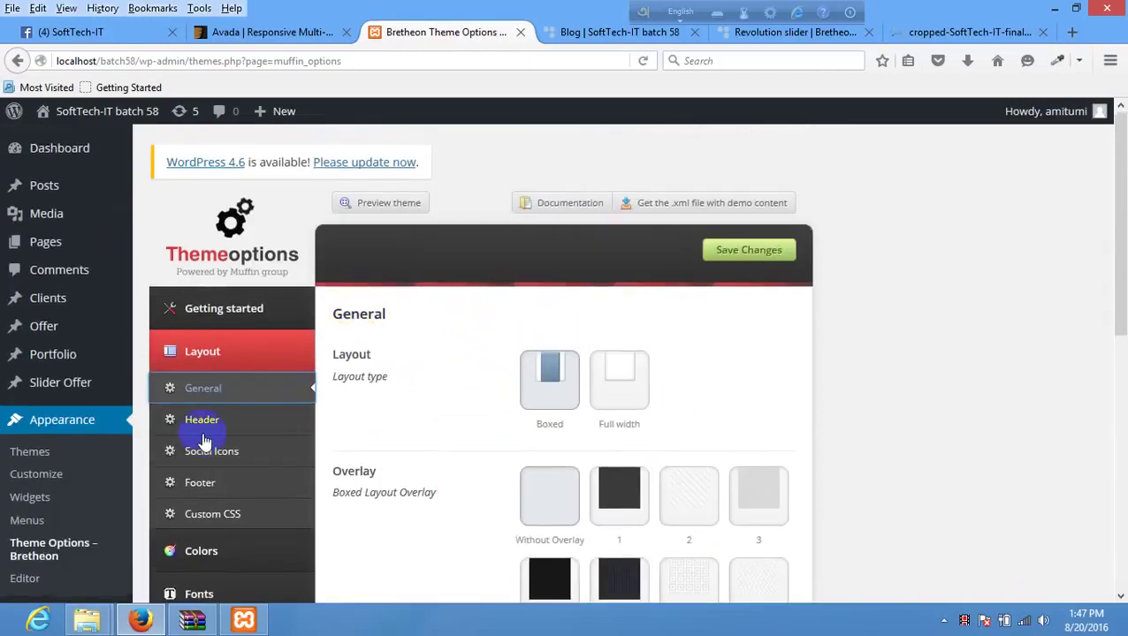
- Open the Layout Header settings and preview them on the reloaded Blog page
left_click(213, 422)
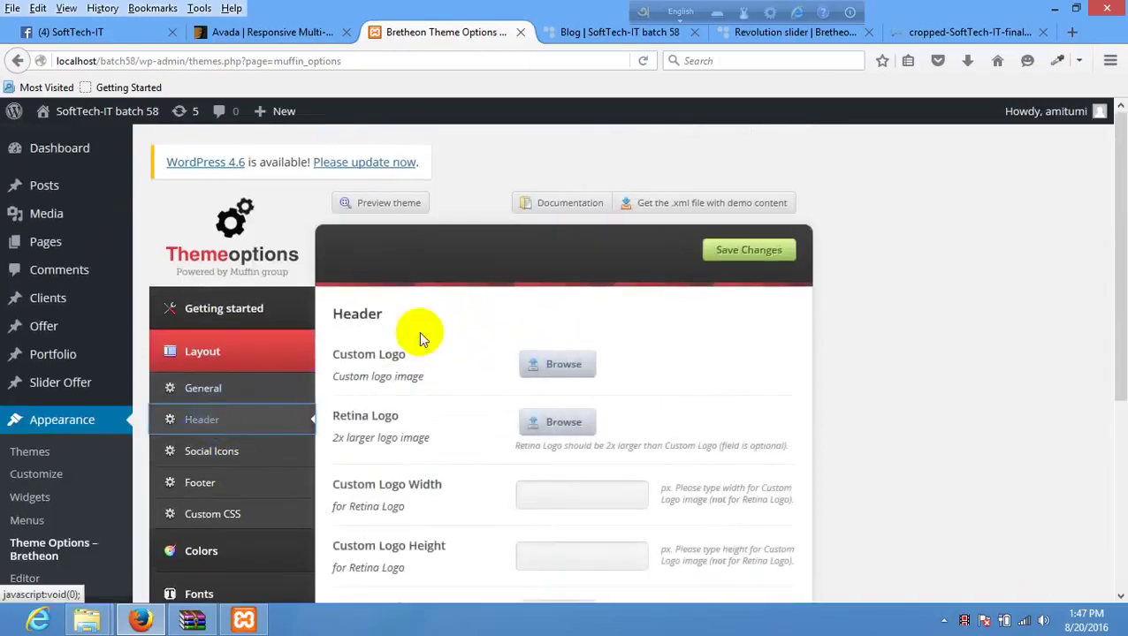
left_click(579, 33)
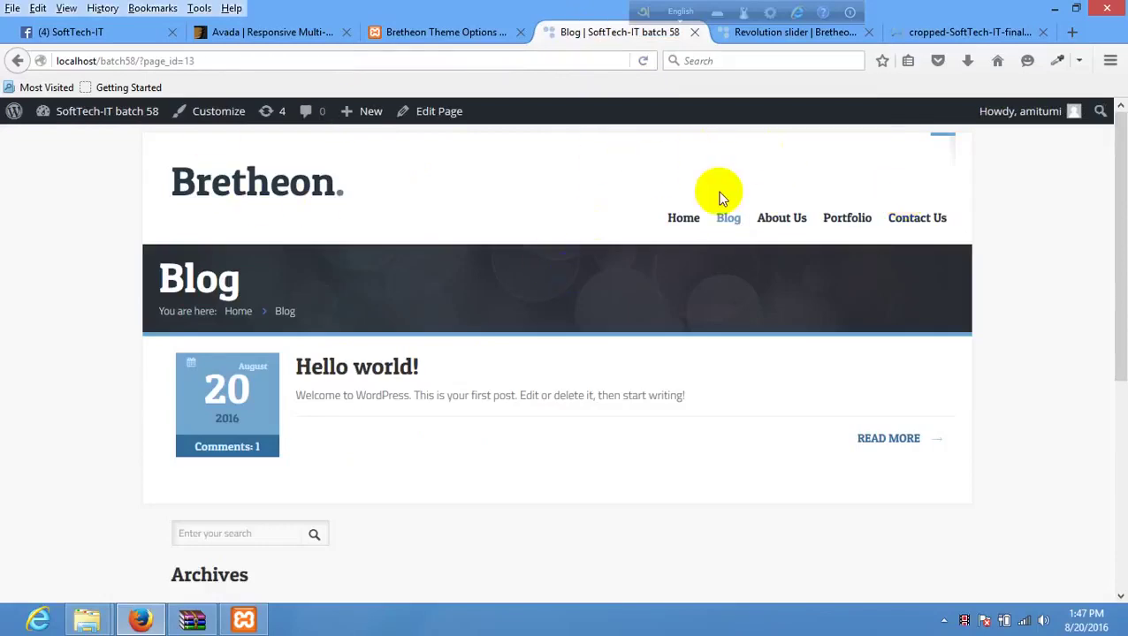
right_click(716, 186)
left_click(713, 172)
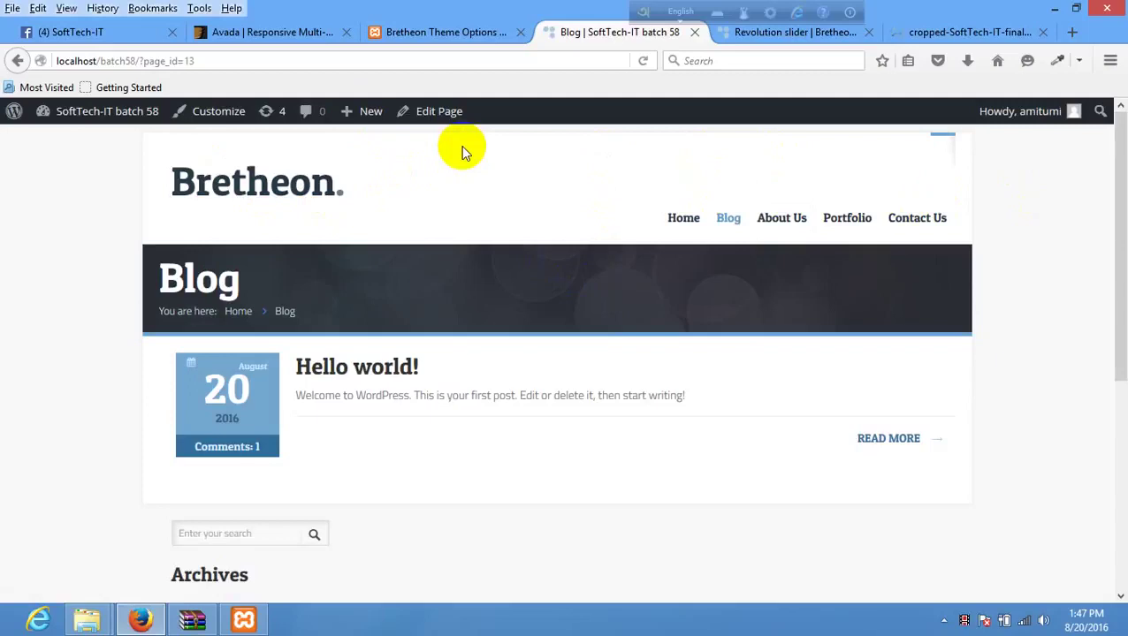
key("ctrl+shift+Tab")
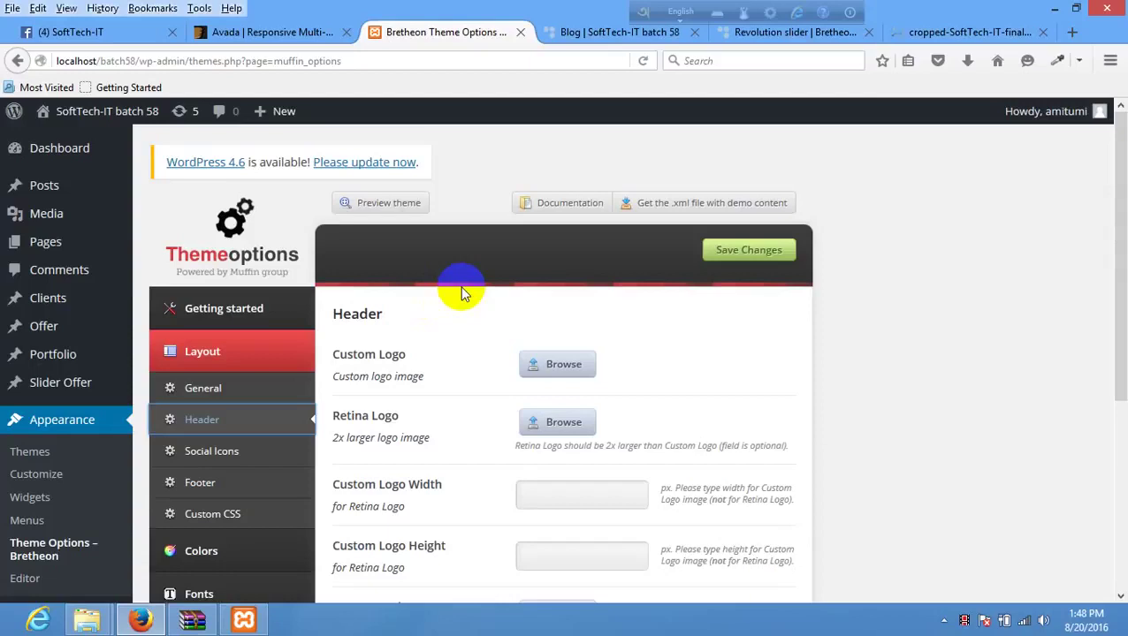
- Scroll to the empty Custom Logo field in the Header settings
scroll(265, 345, "down", 2)
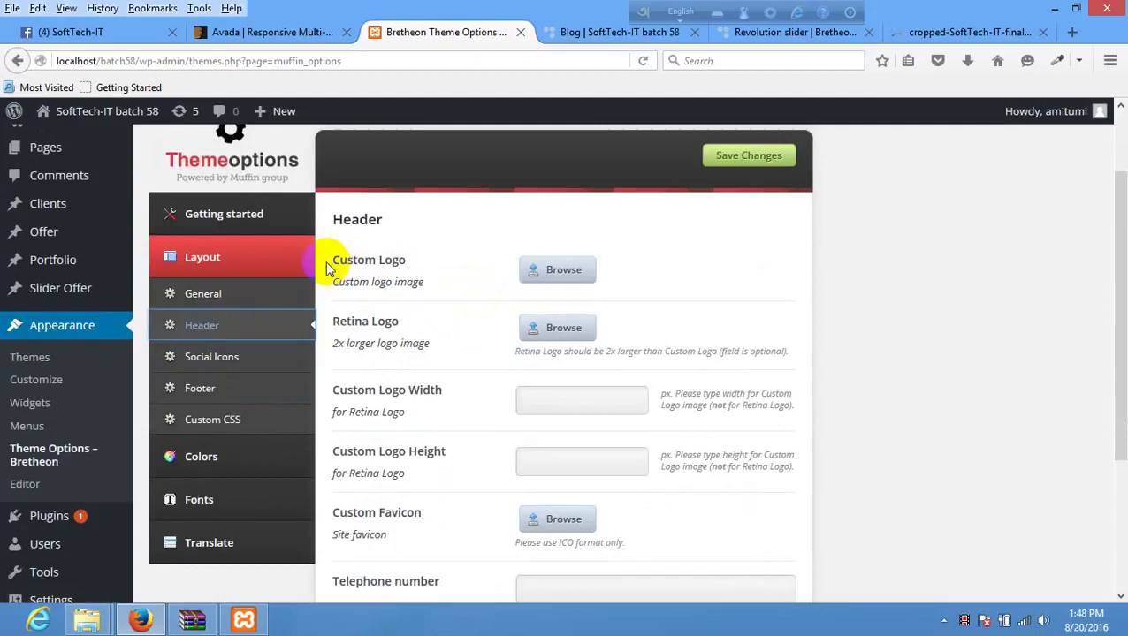
left_click_drag(325, 260, 506, 252)
left_click(449, 238)
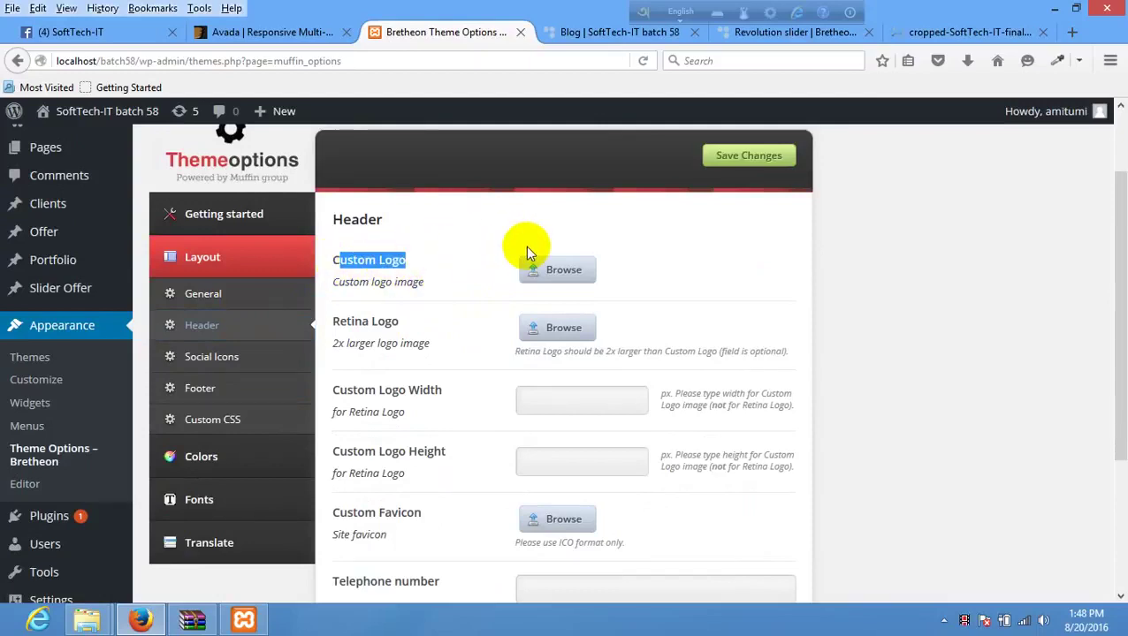
left_click(434, 266)
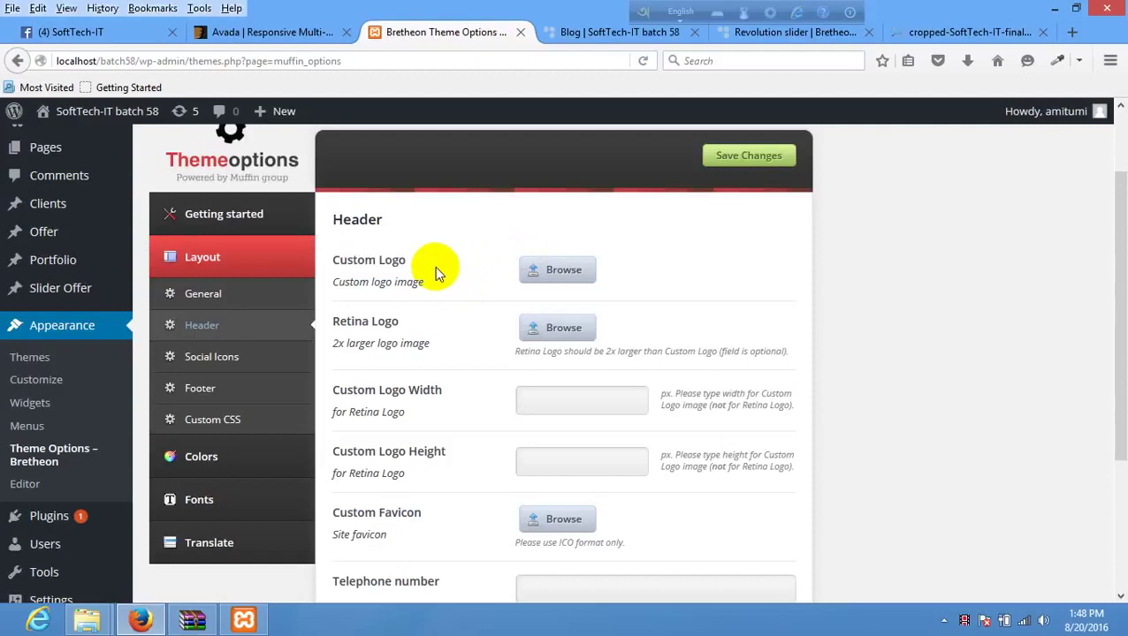
- Set the SoftTech logo from the Media Library as the Custom Logo and save
left_click(567, 264)
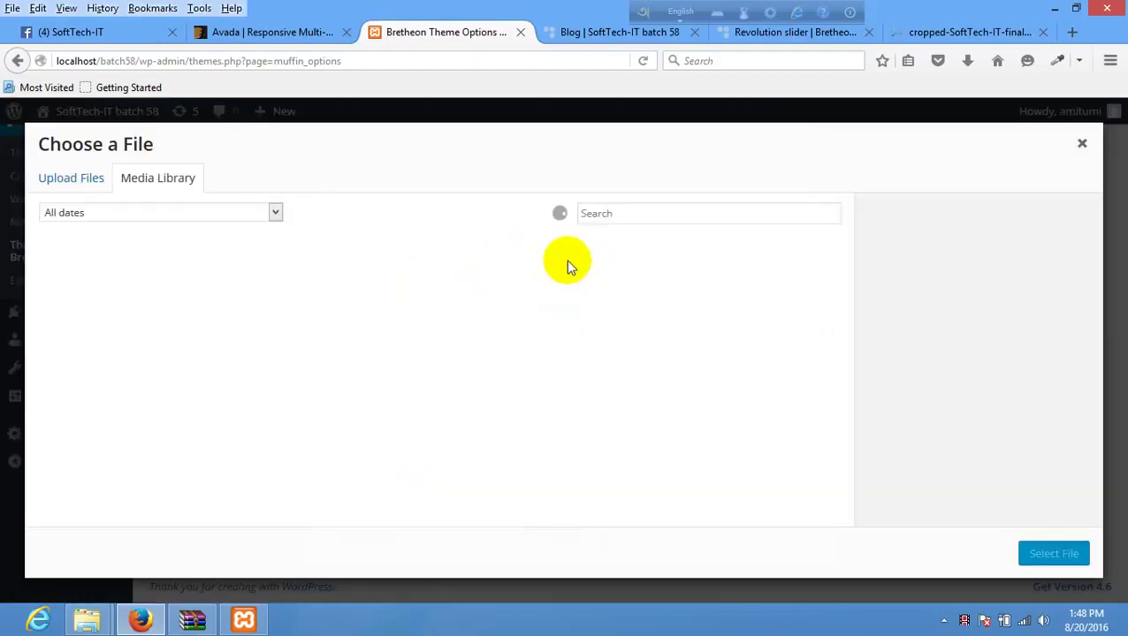
left_click(88, 315)
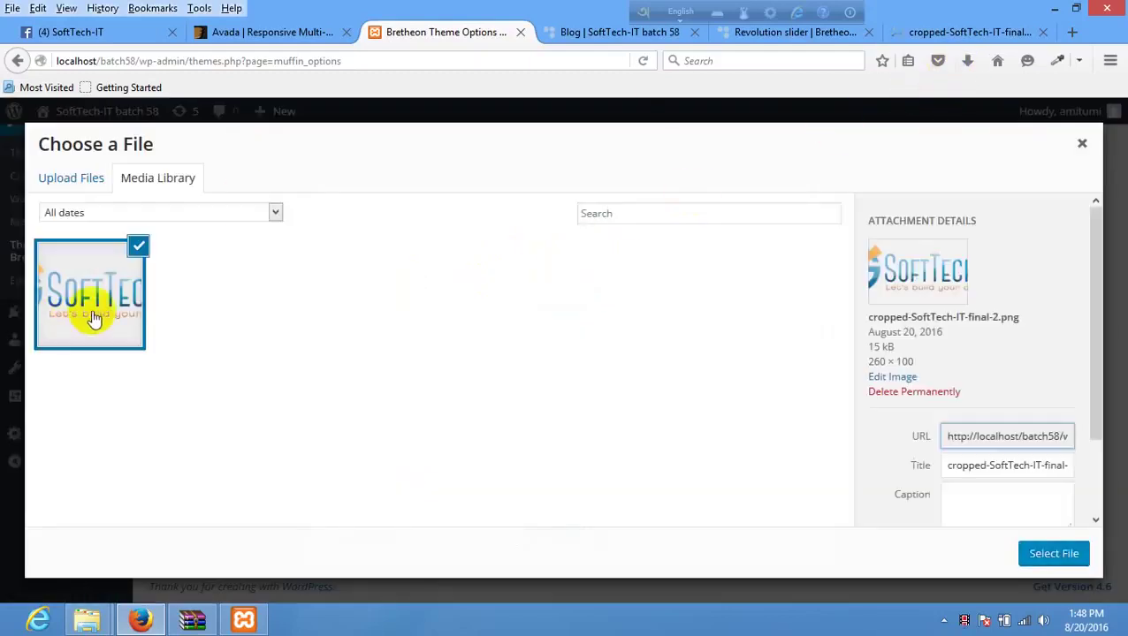
left_click(1052, 555)
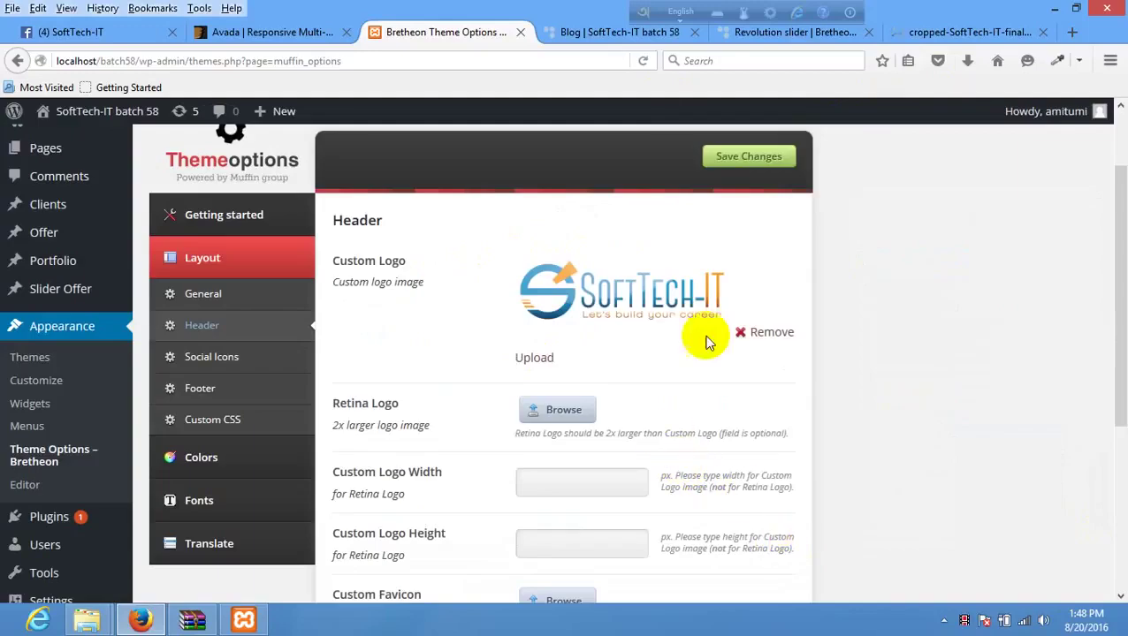
left_click(738, 156)
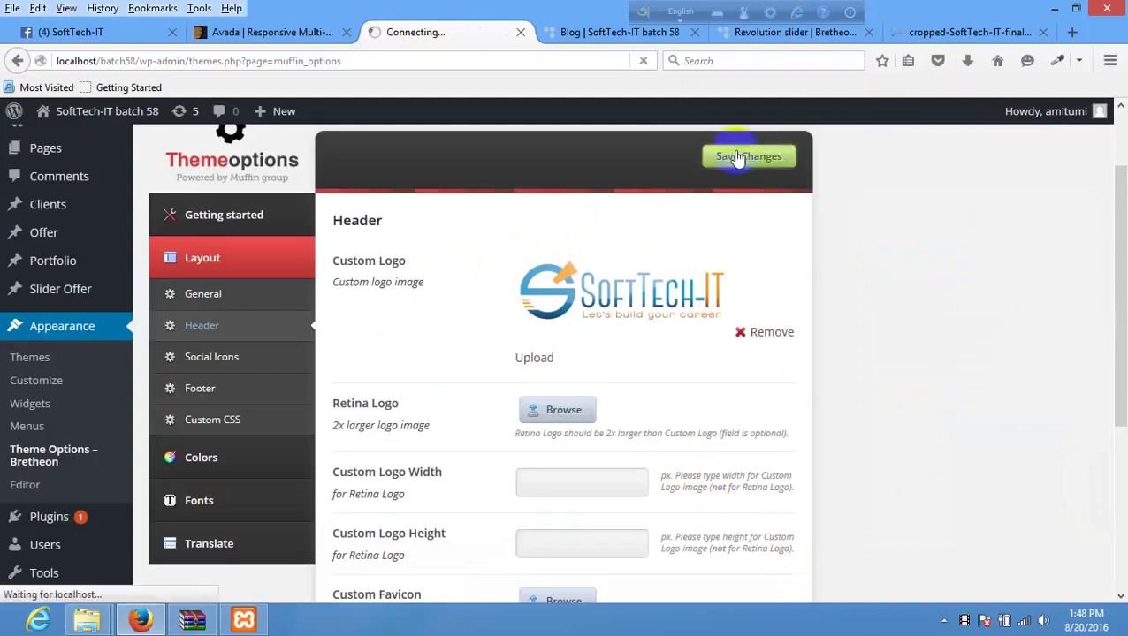
- Check the new logo on the reloaded Blog page, then return to the theme options
left_click(624, 32)
right_click(435, 233)
left_click(530, 247)
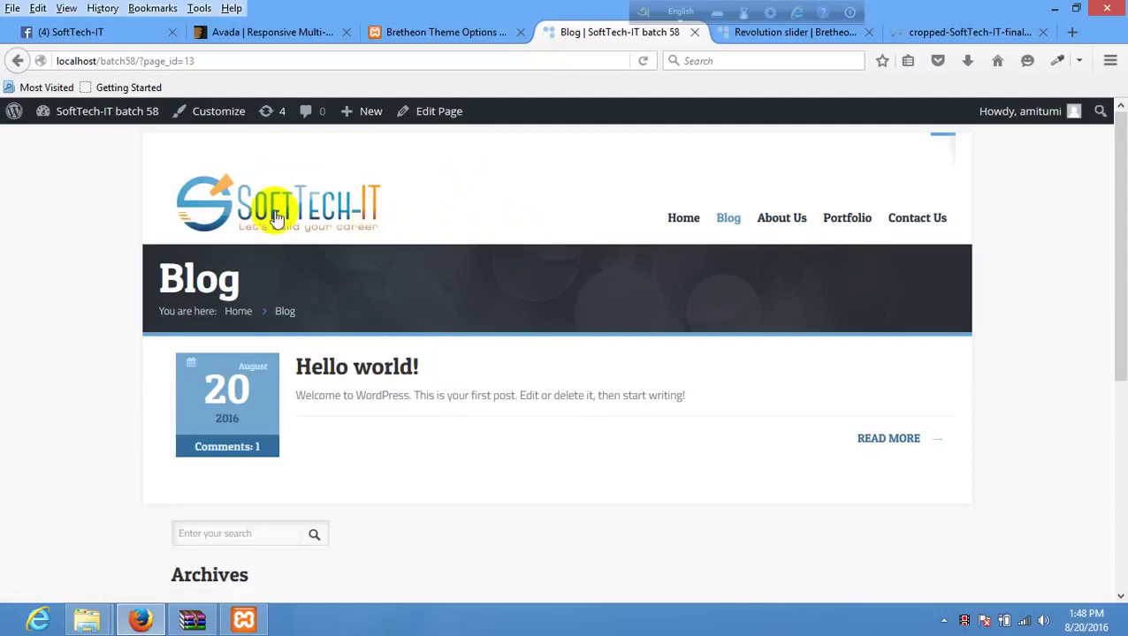
left_click(430, 32)
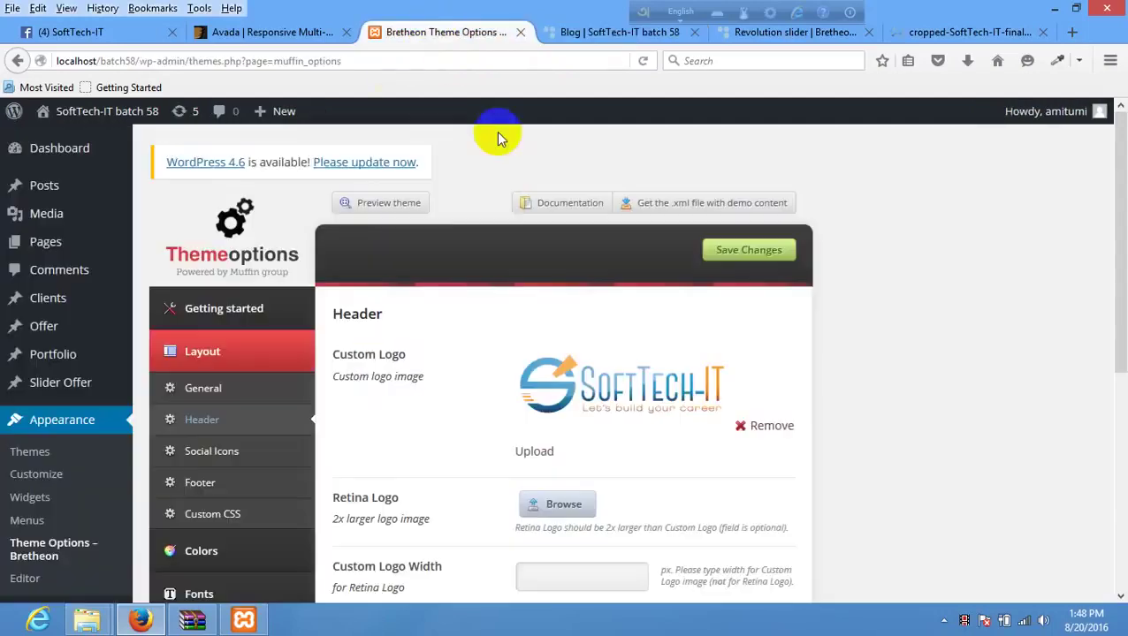
scroll(493, 313, "down", 2)
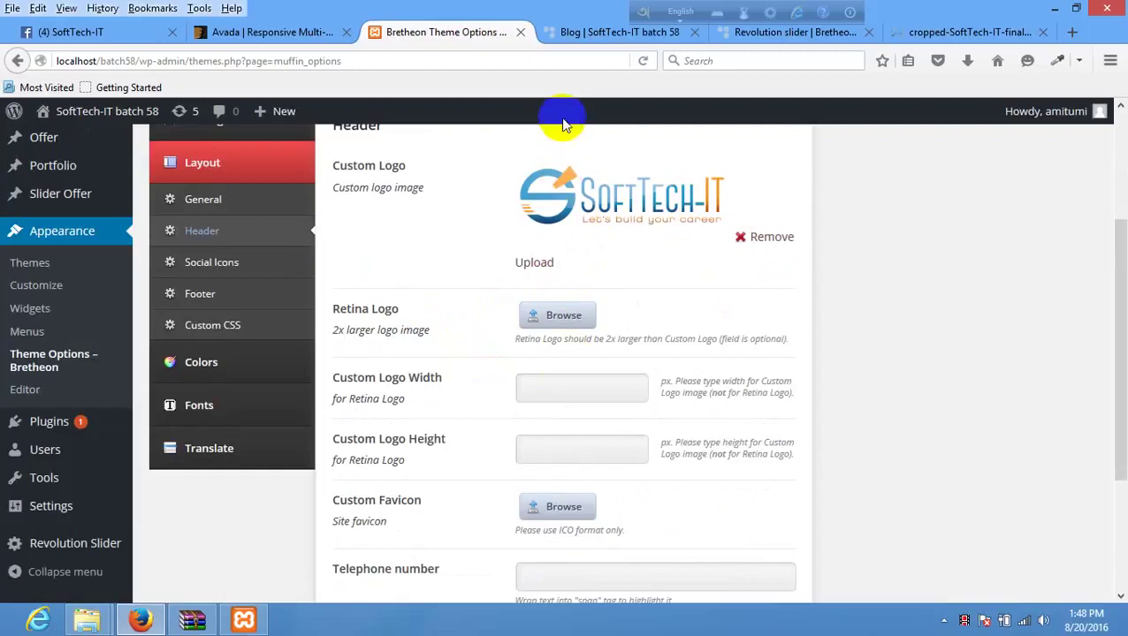
left_click(578, 33)
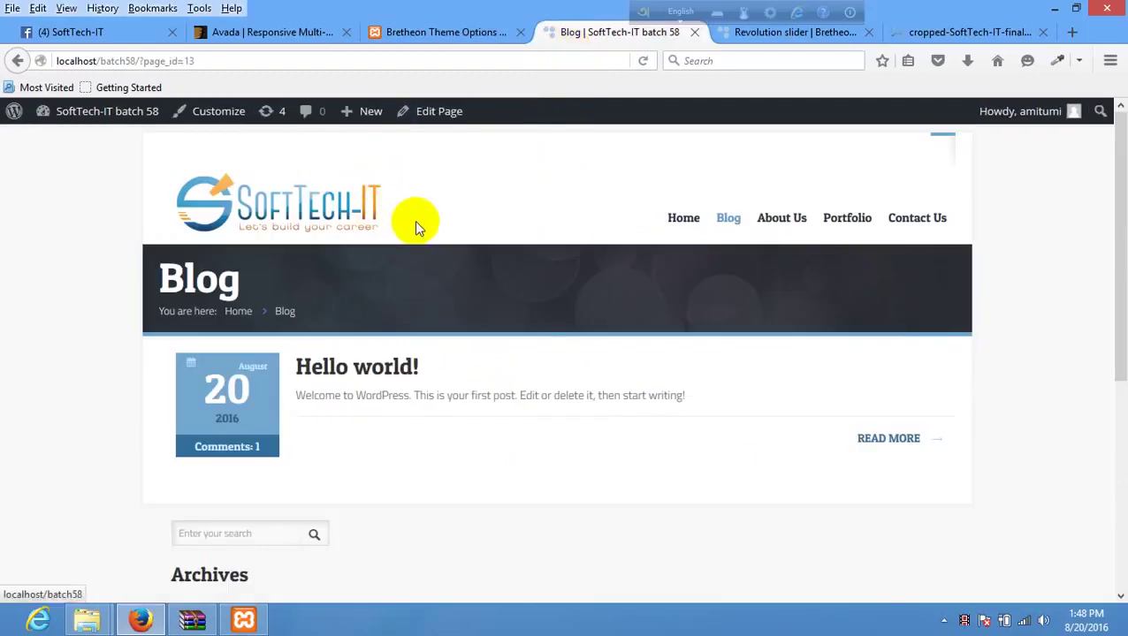
left_click(470, 35)
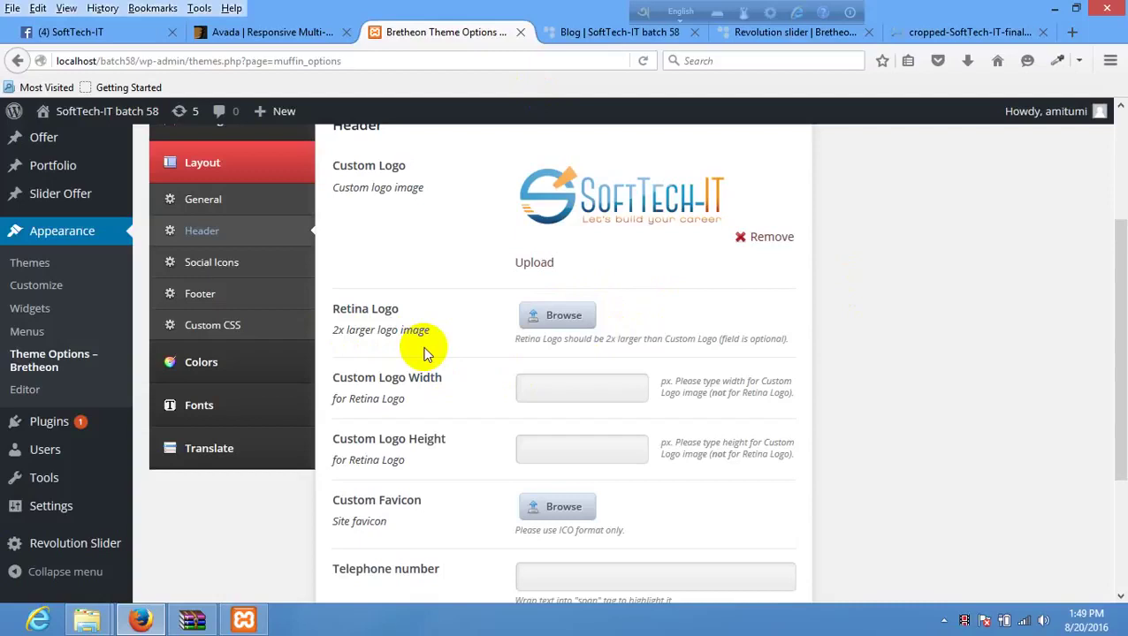
- Inspect the Custom Logo Width and Height fields
left_click(548, 393)
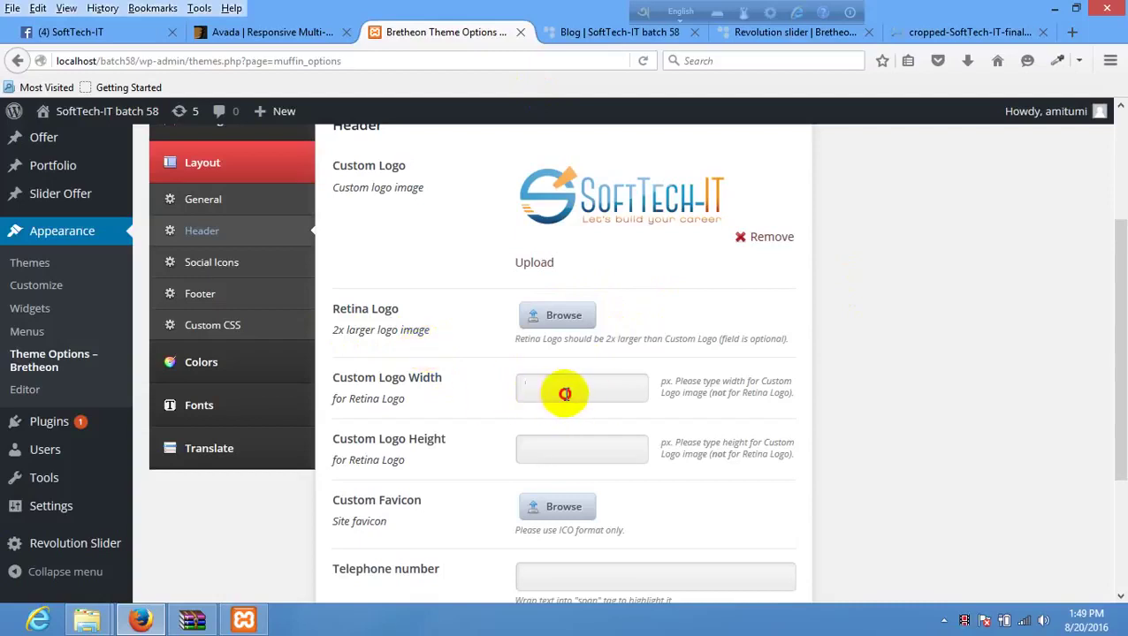
left_click(571, 451)
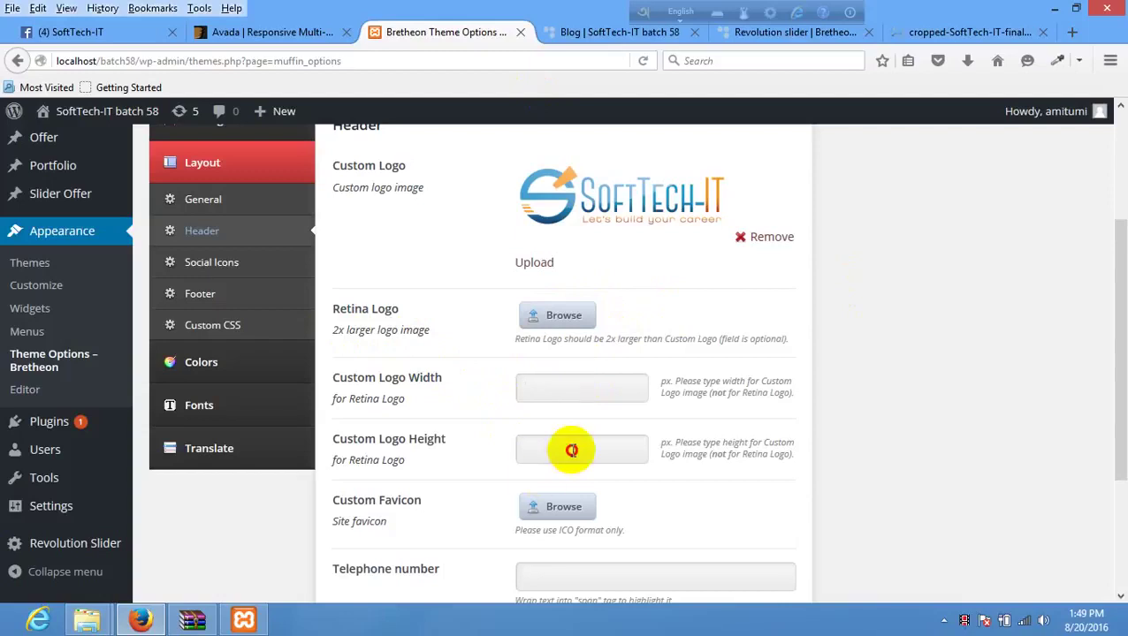
scroll(573, 451, "down", 4)
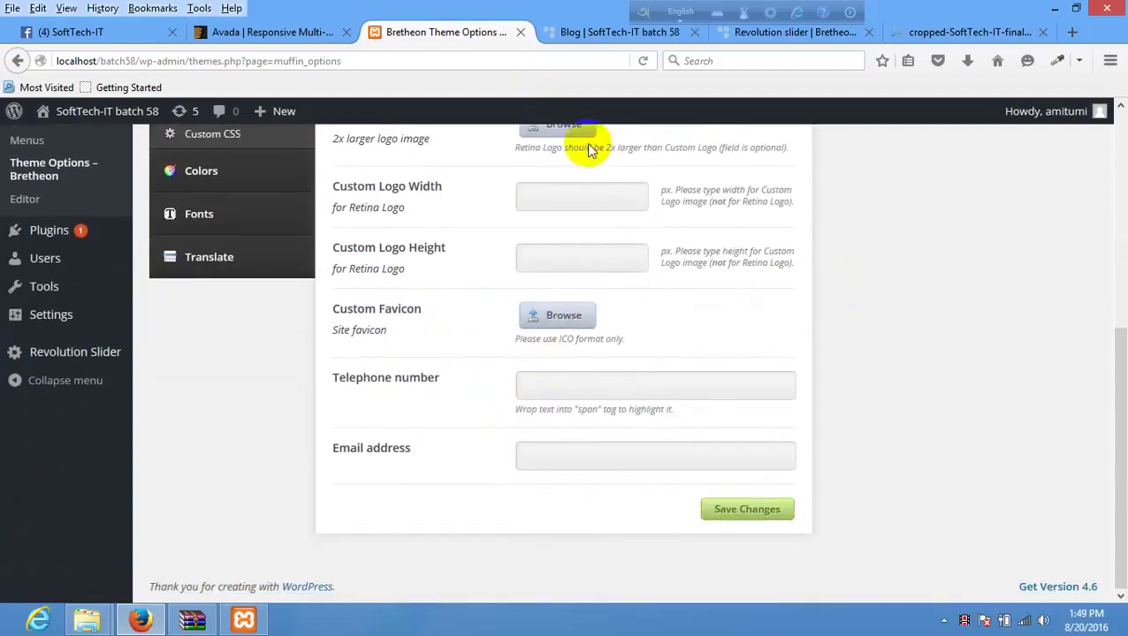
- Set the SoftTech logo as the Custom Favicon and review the logo width and height fields
left_click(559, 313)
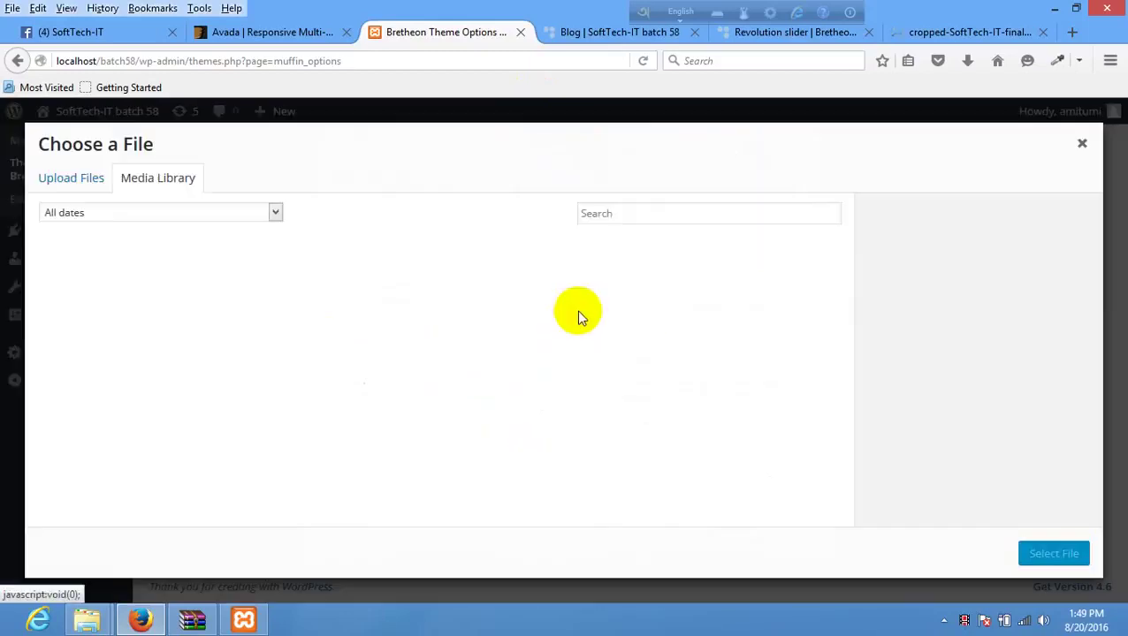
left_click(113, 265)
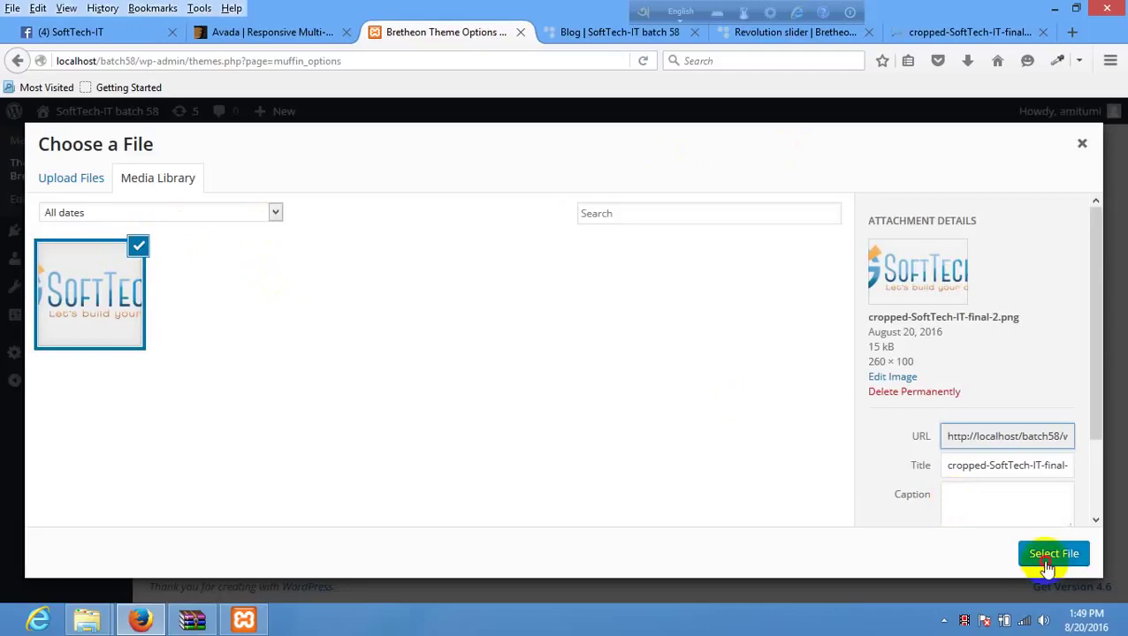
left_click(1044, 563)
scroll(850, 481, "down", 2)
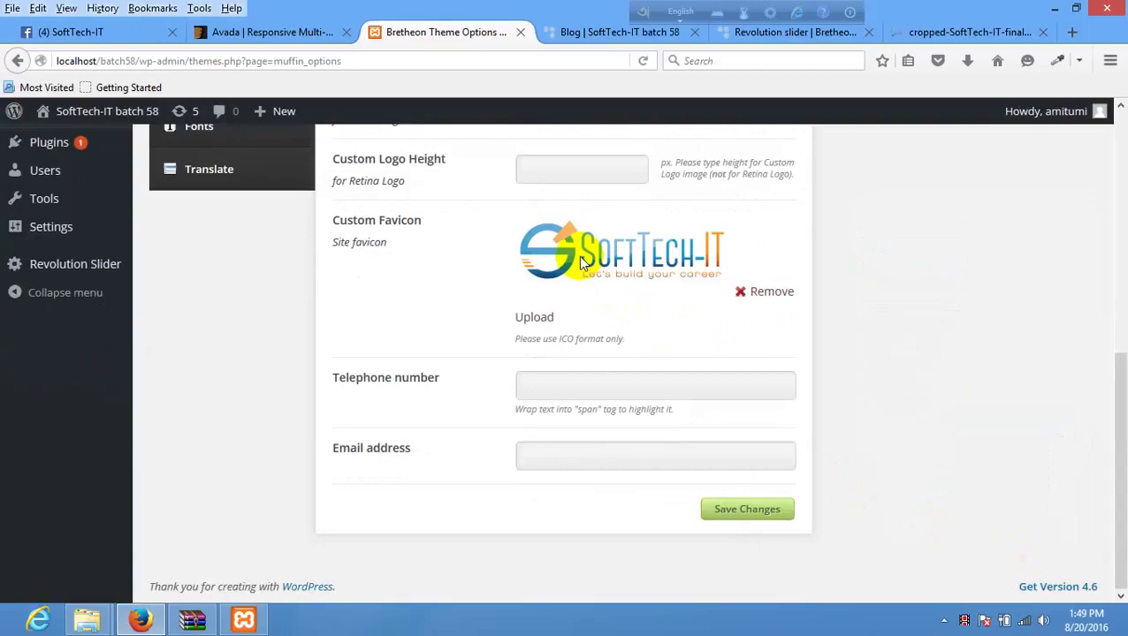
scroll(592, 305, "up", 3)
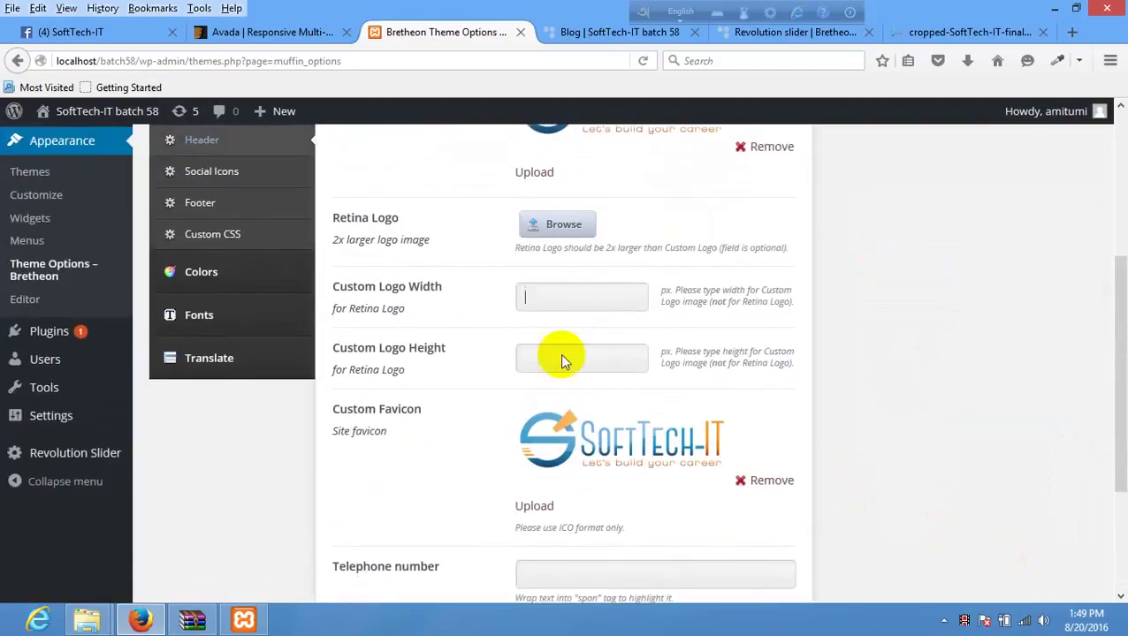
left_click(560, 358)
left_click(565, 305)
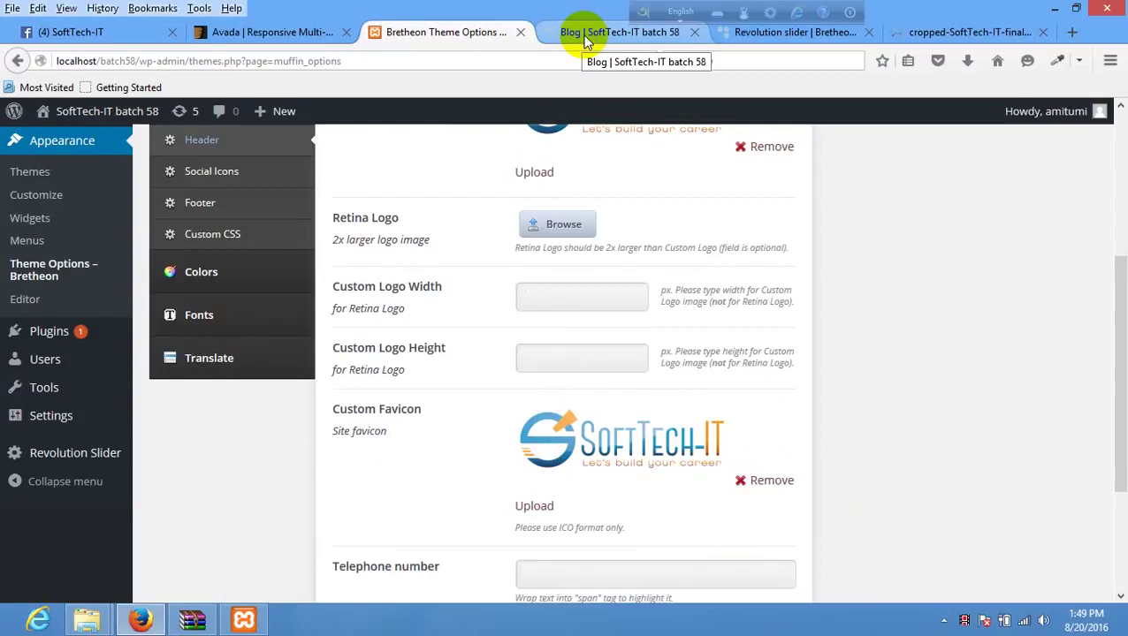
scroll(730, 471, "down", 4)
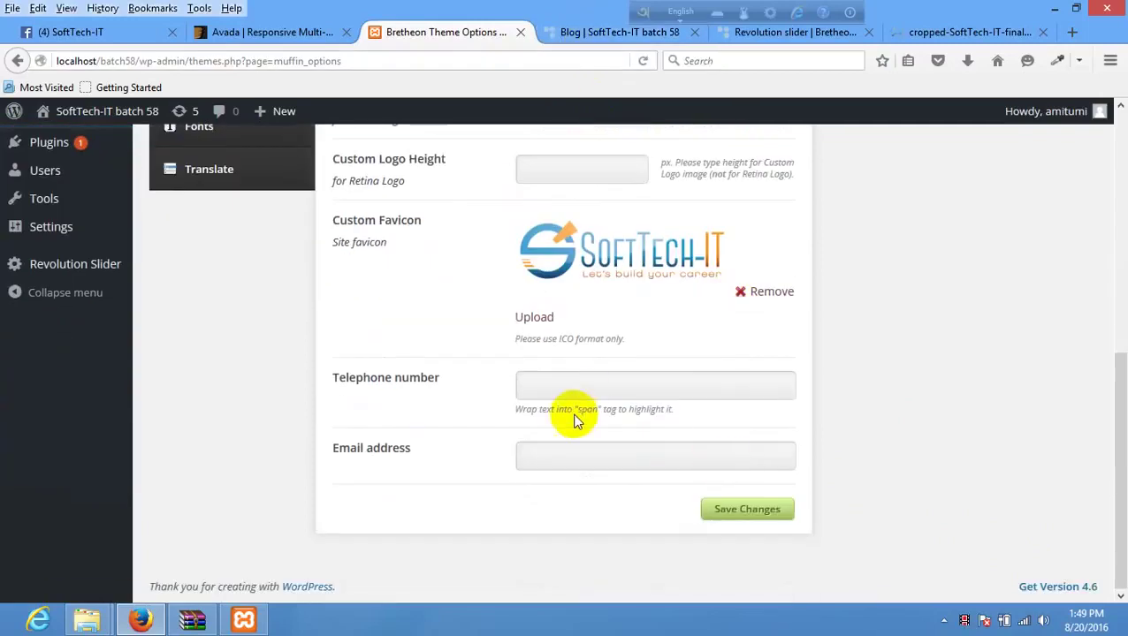
- Save the theme options, reload the Blog page, and bring up the Bretheon demo for comparison
left_click(585, 389)
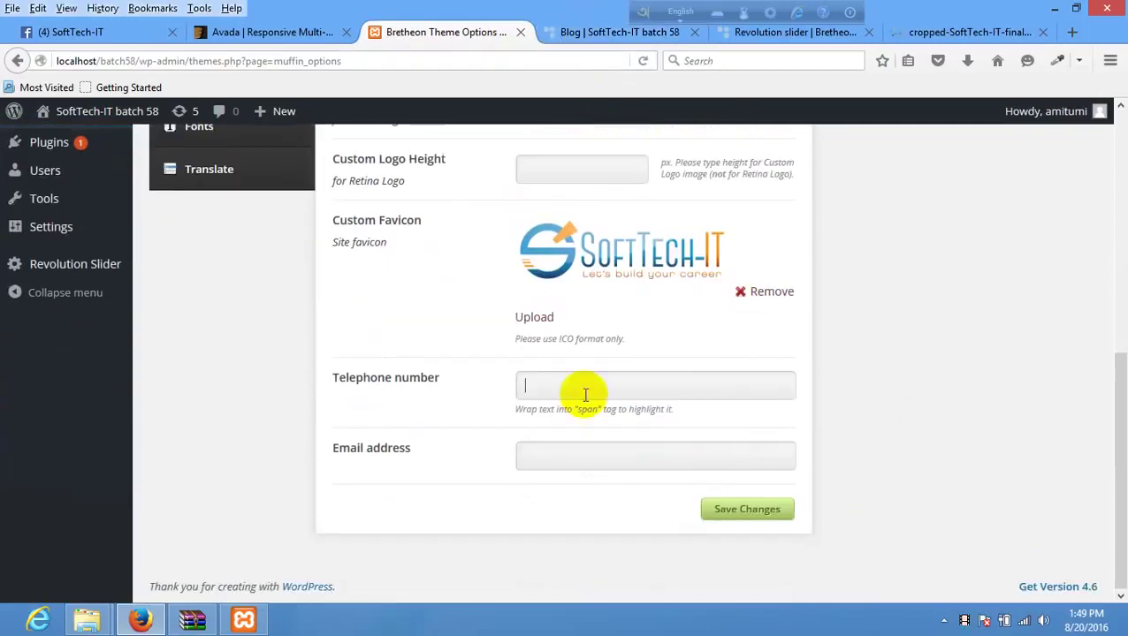
left_click(738, 510)
left_click(558, 29)
right_click(435, 228)
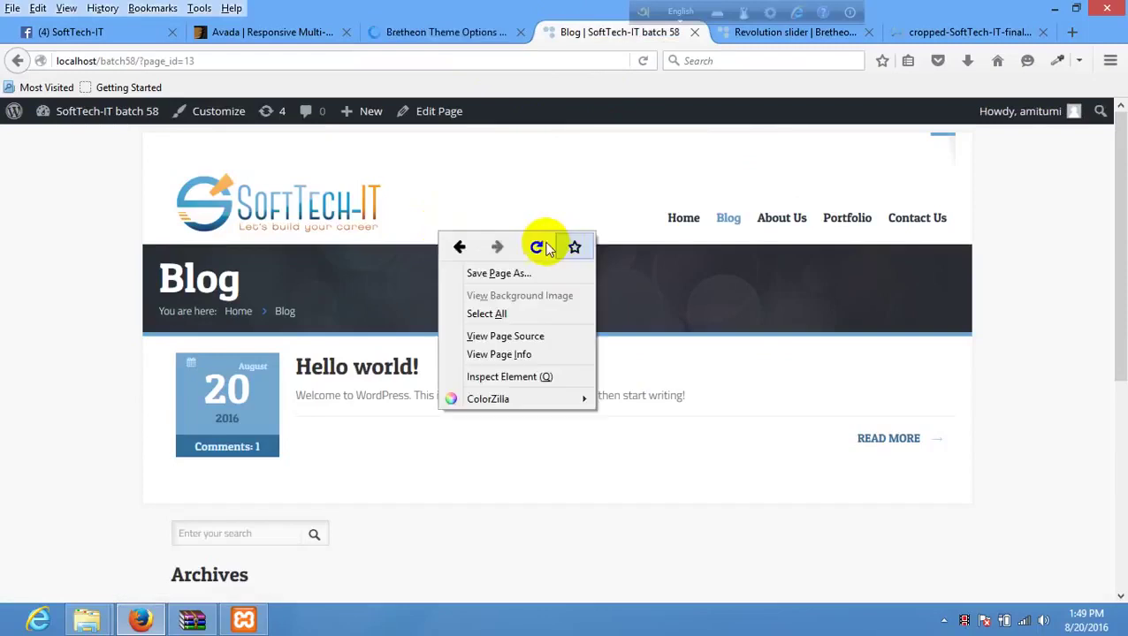
left_click(541, 245)
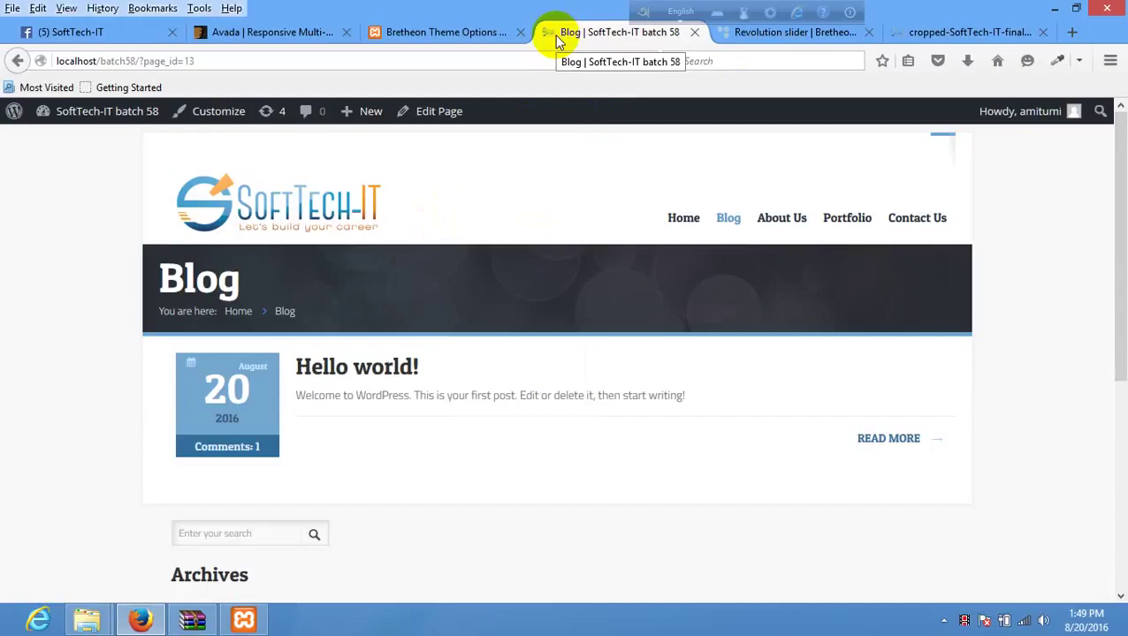
left_click(803, 42)
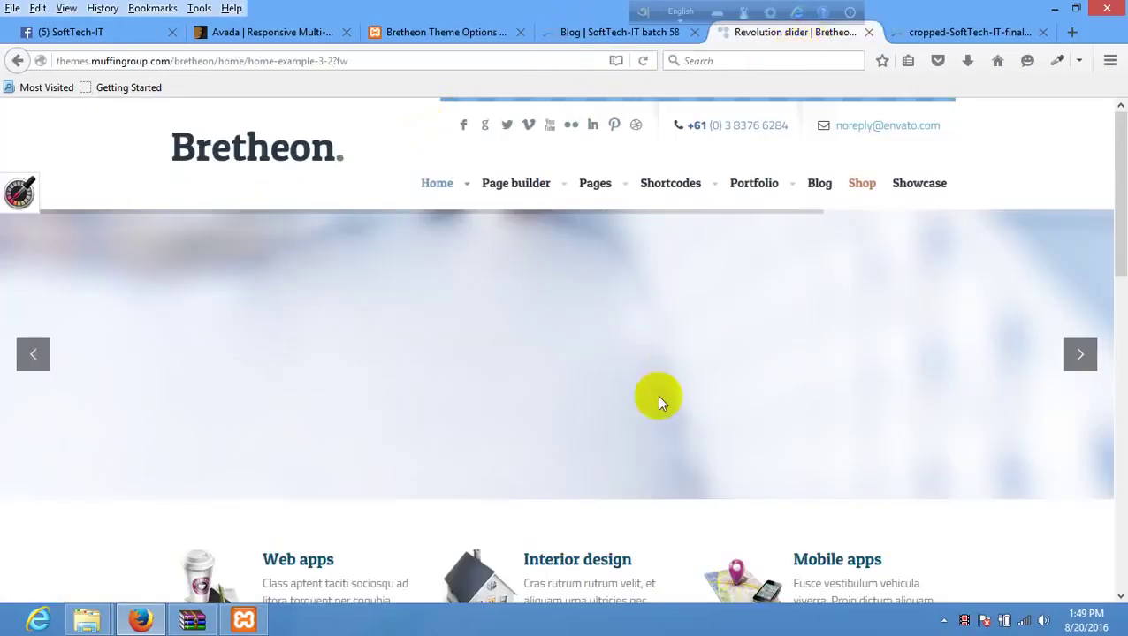
- Set the Layout General type to Full width and save the theme options
scroll(44, 277, "down", 10)
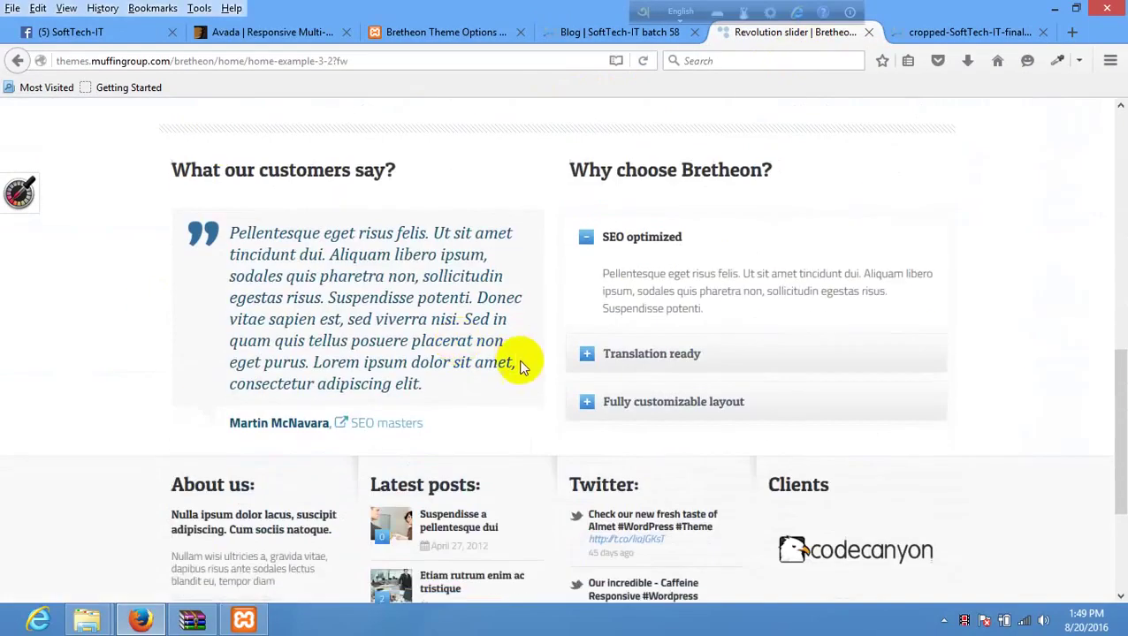
scroll(619, 266, "up", 10)
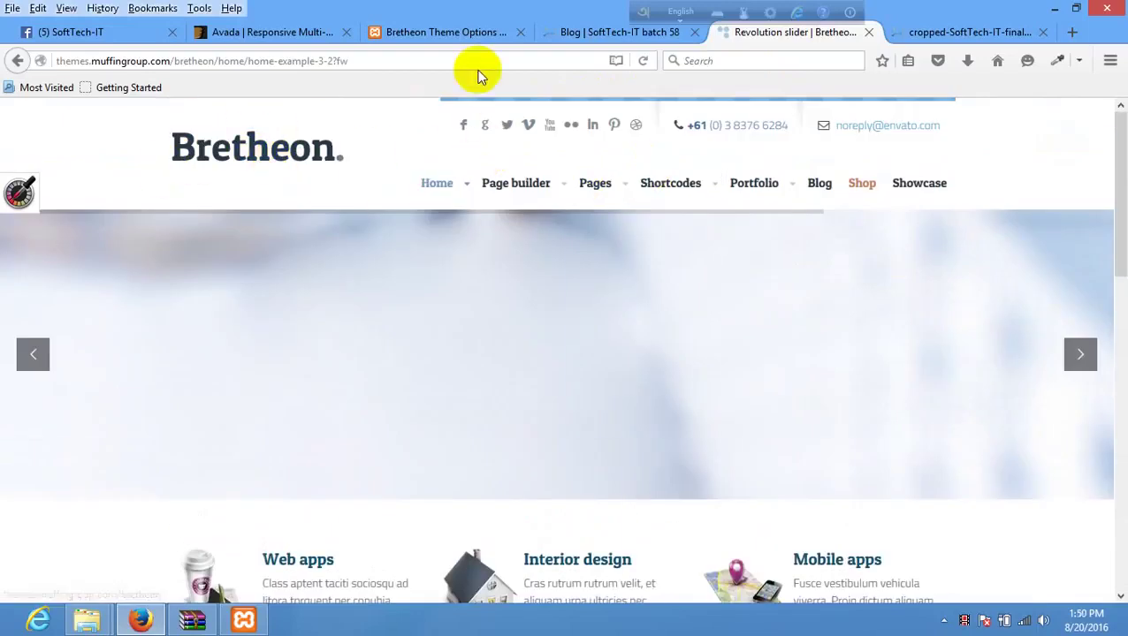
left_click(594, 34)
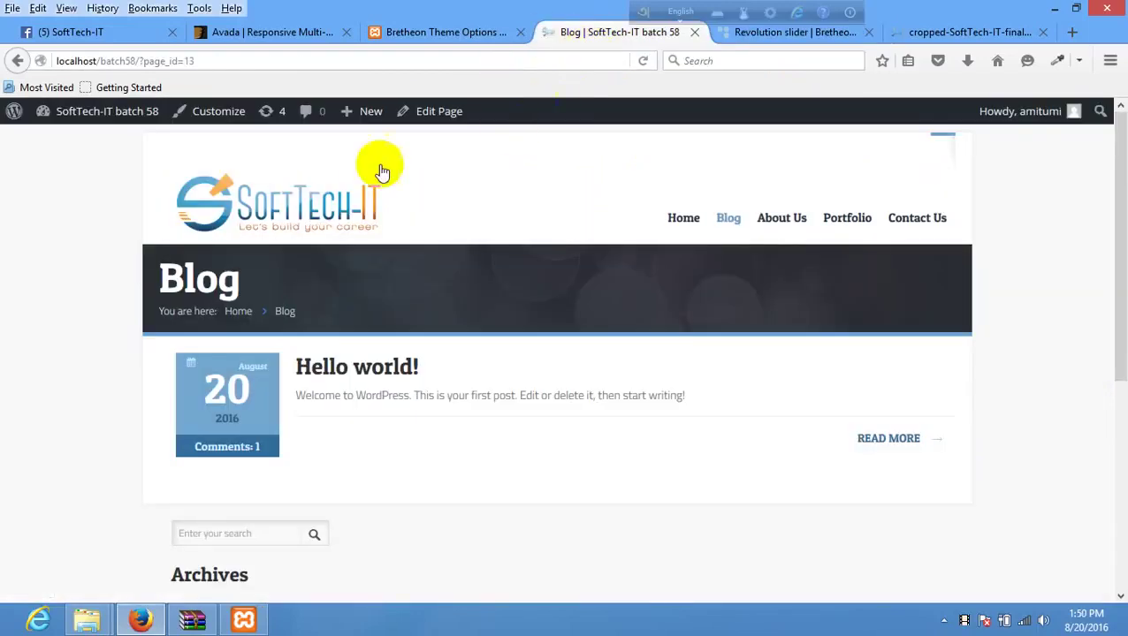
left_click(429, 31)
left_click(217, 387)
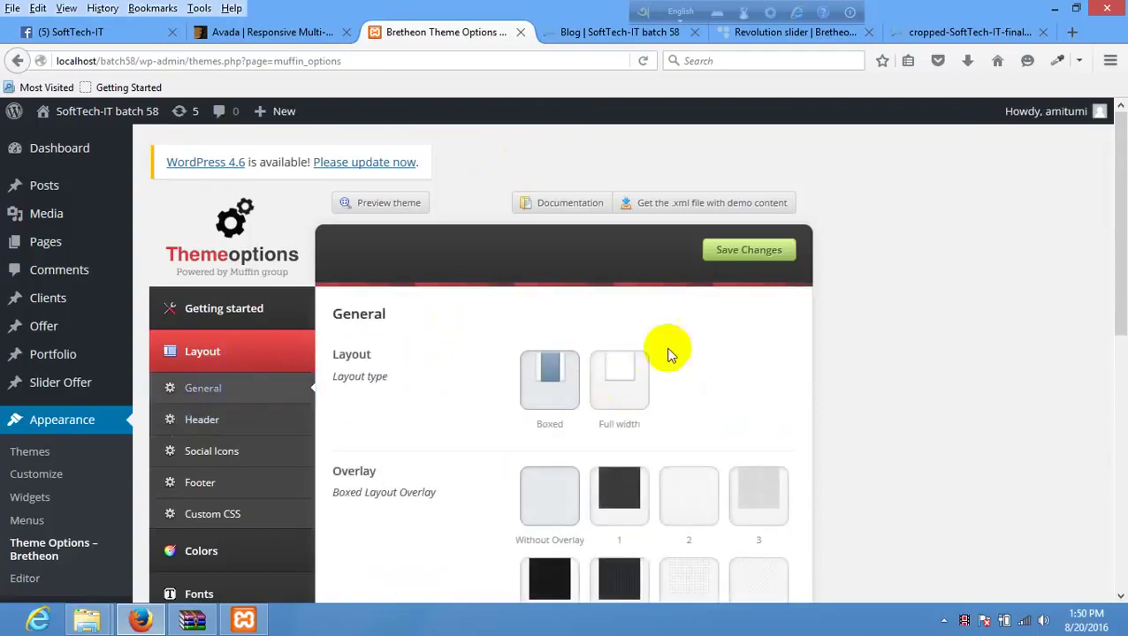
left_click(633, 367)
left_click(733, 254)
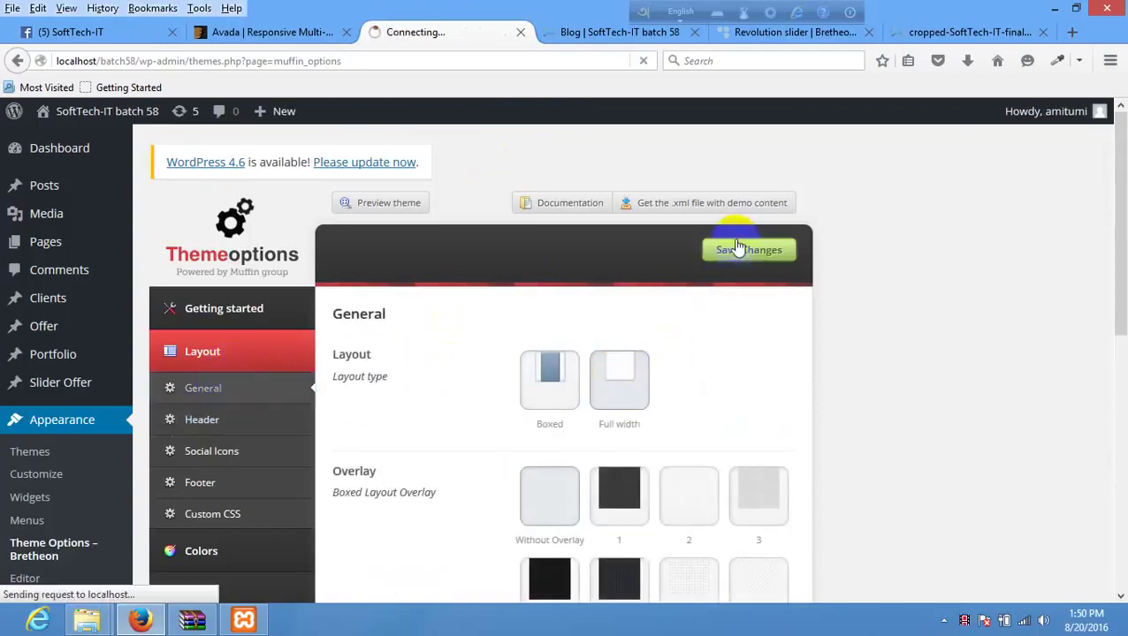
- Reload the Blog page to see the full-width layout, then return to the Bretheon demo
left_click(634, 33)
right_click(492, 225)
left_click(587, 238)
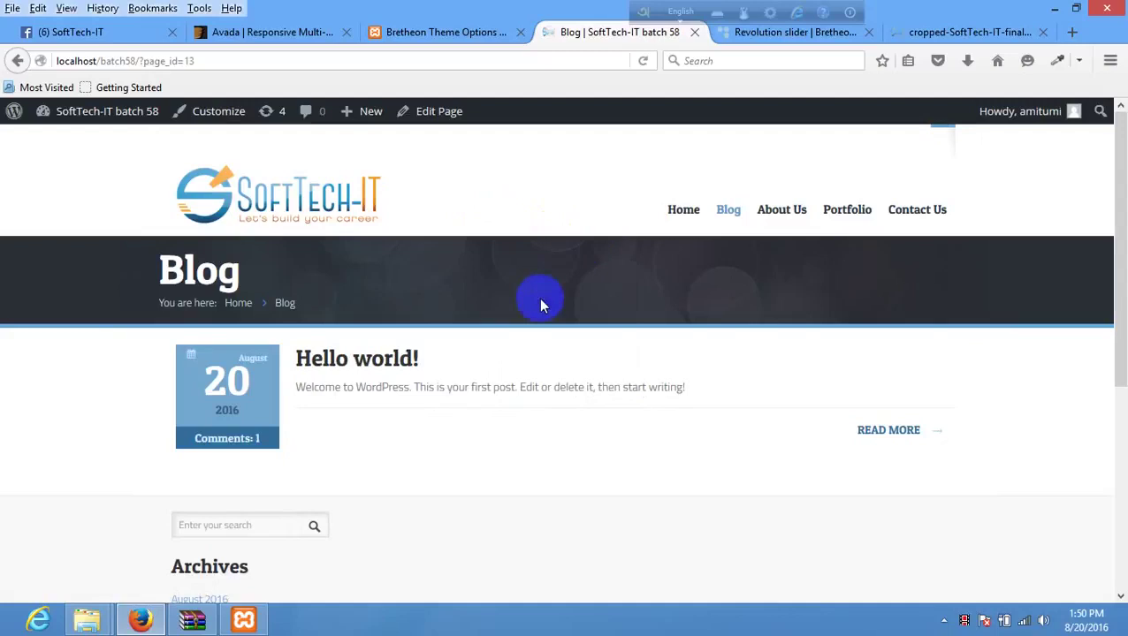
left_click(787, 33)
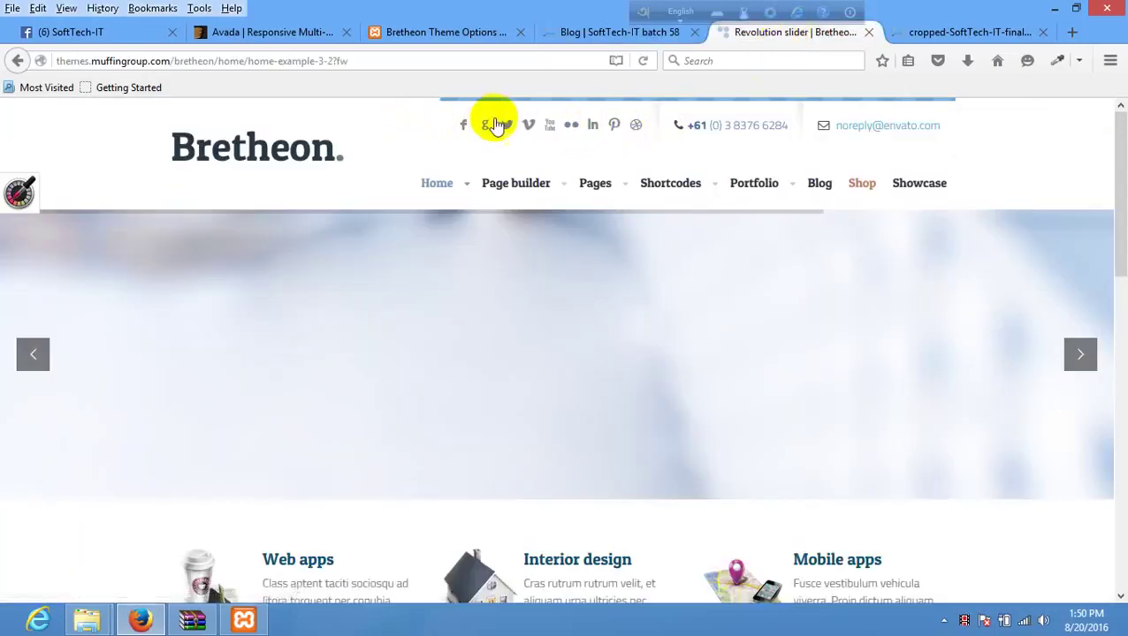
left_click_drag(780, 124, 676, 126)
left_click_drag(974, 122, 838, 131)
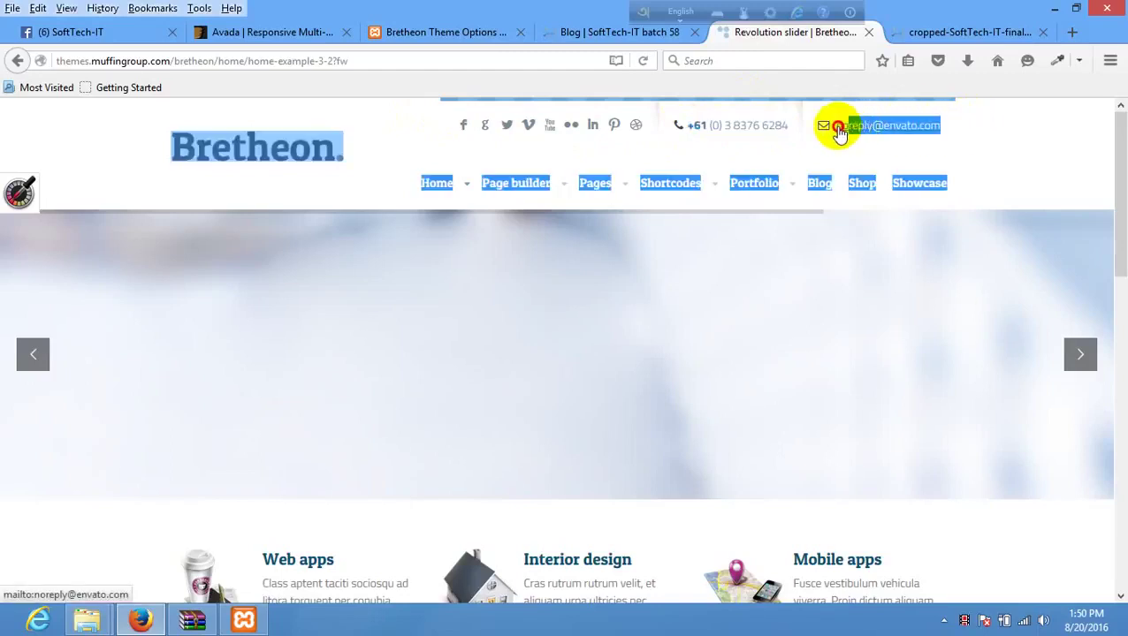
left_click(951, 124)
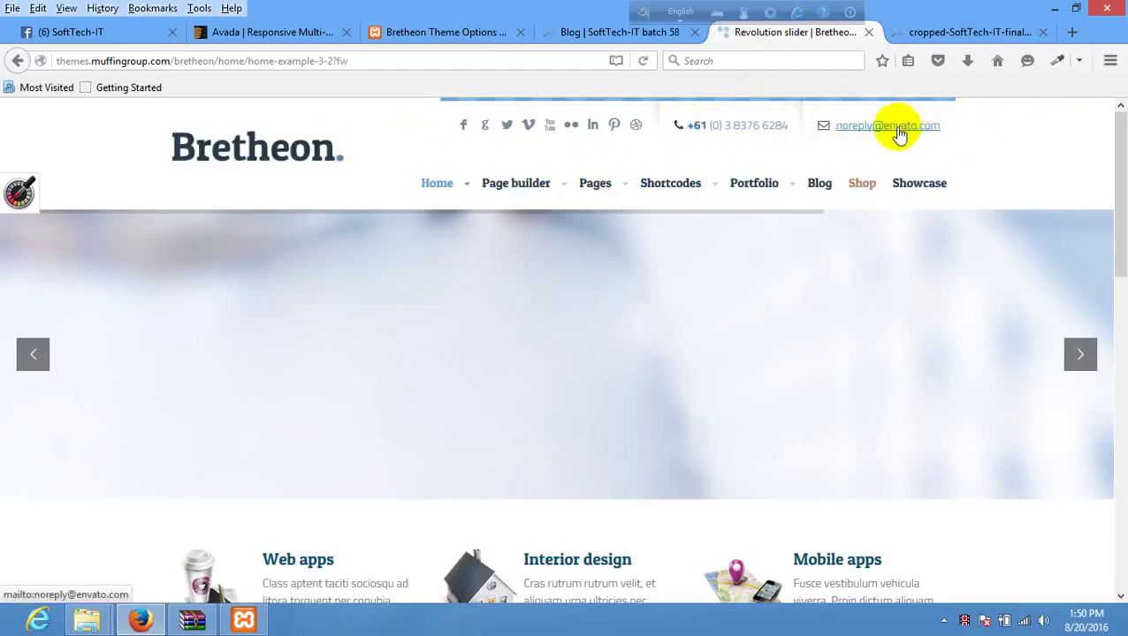
left_click(898, 133)
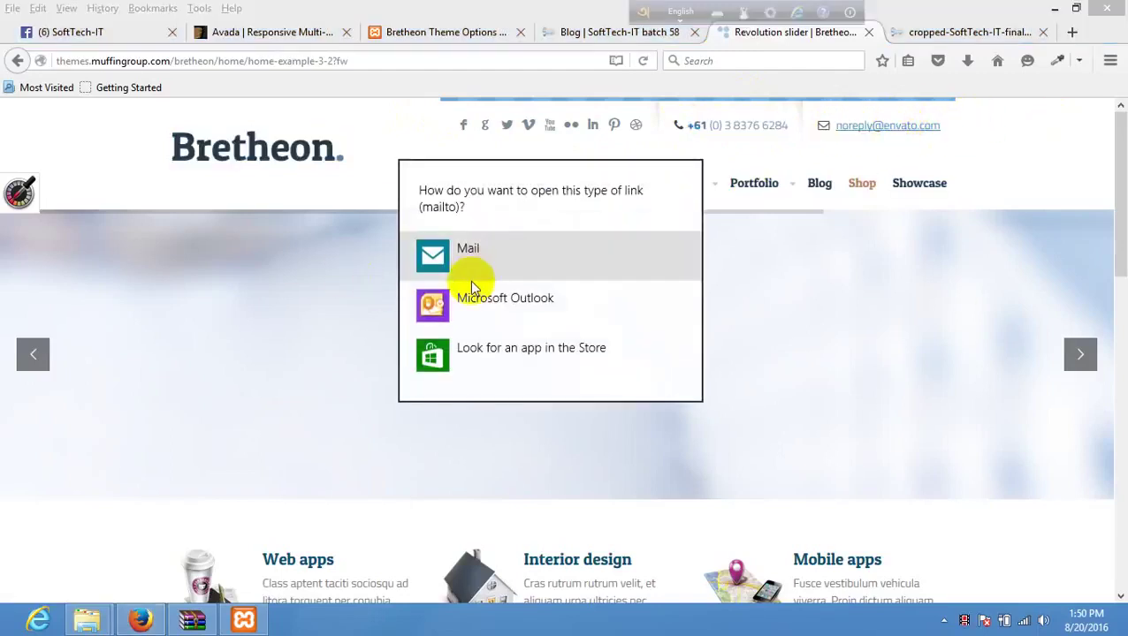
left_click(946, 130)
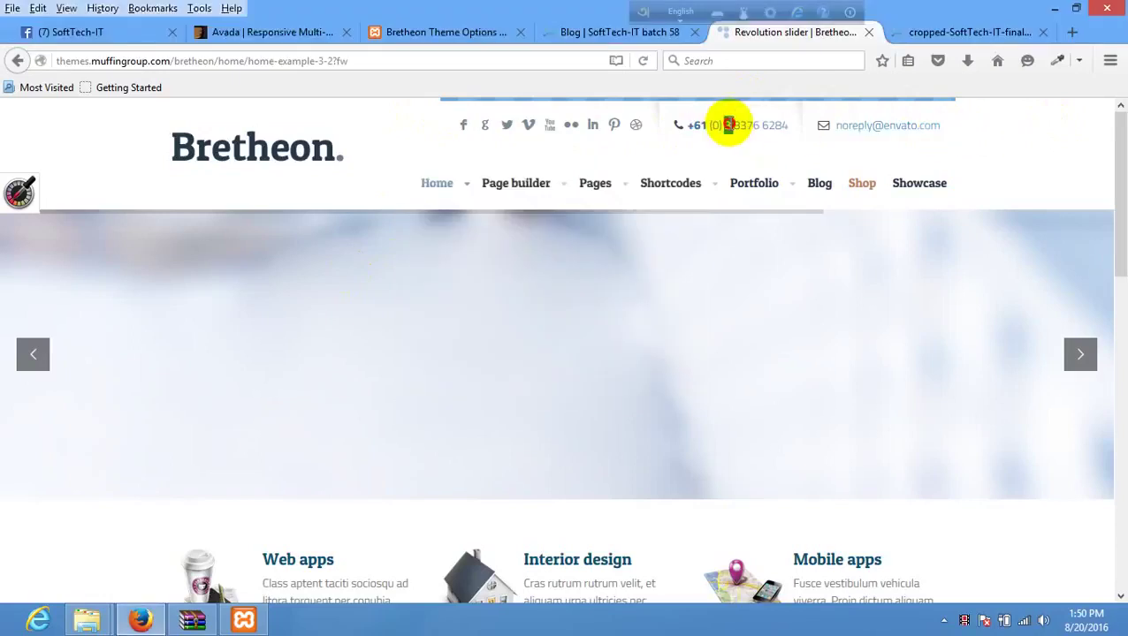
triple_click(728, 125)
left_click(728, 125)
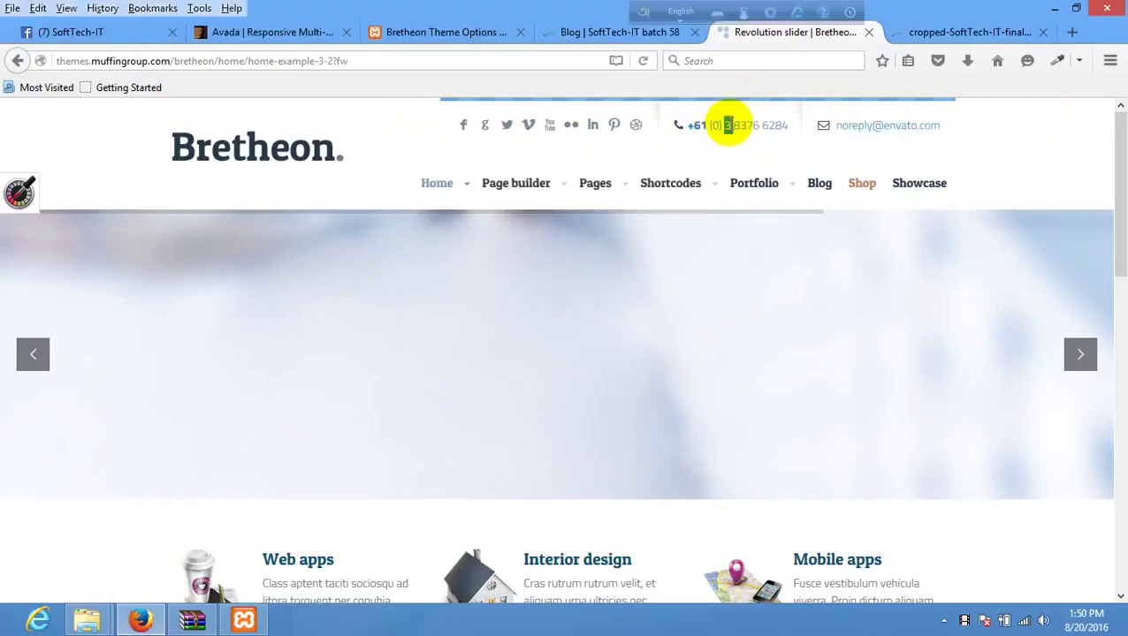
left_click(980, 124)
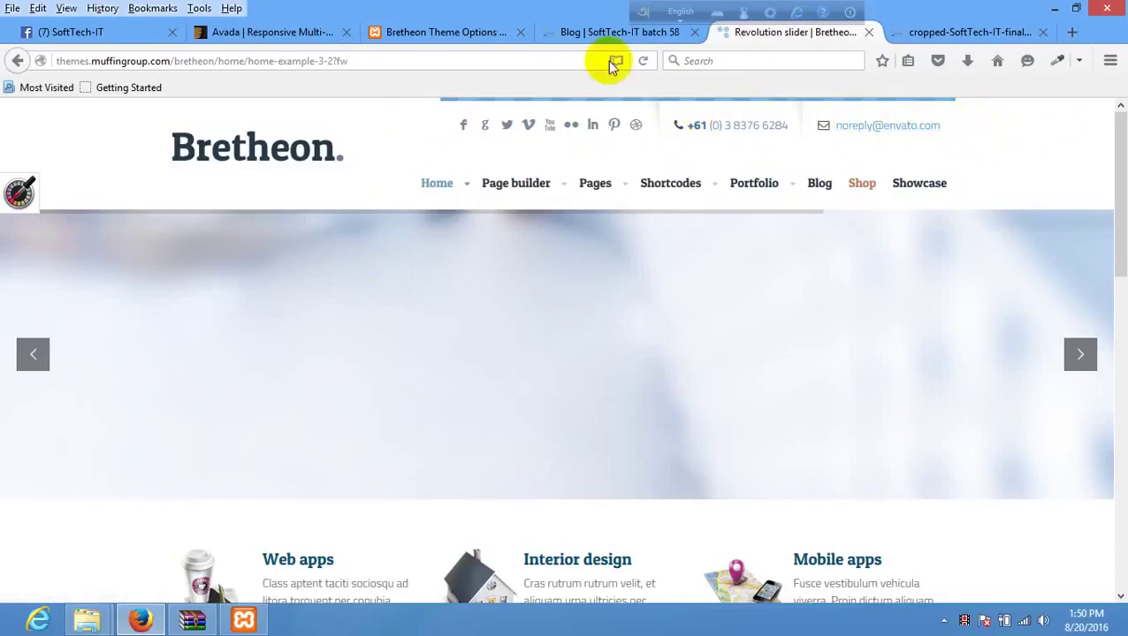
- Open the Layout Header settings in Bretheon Theme Options and scroll to the contact fields
left_click(451, 33)
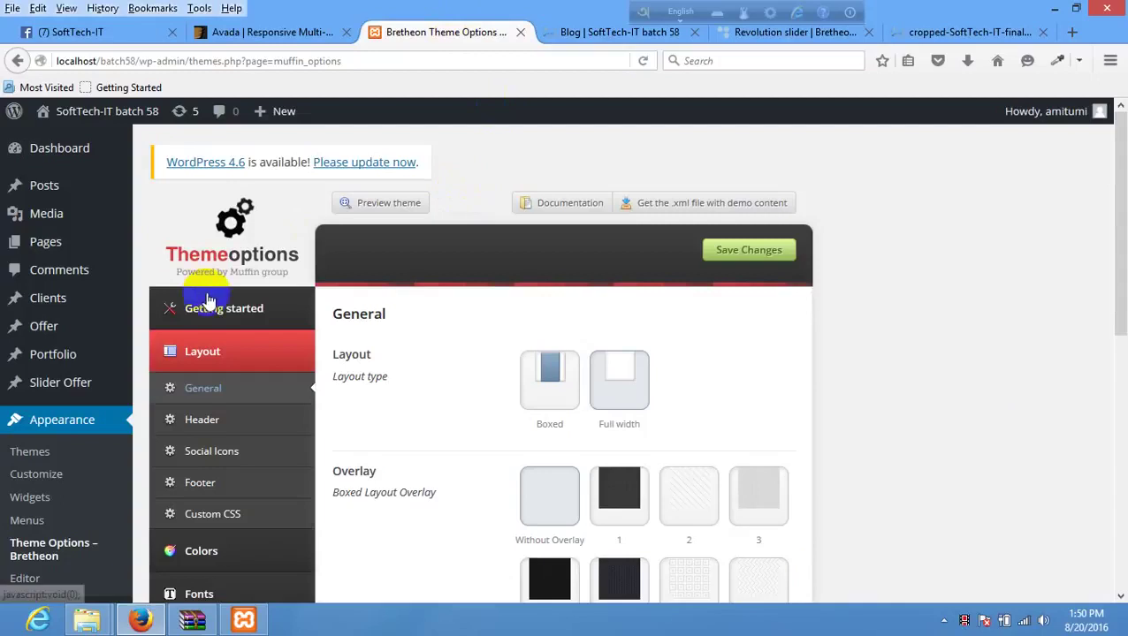
scroll(218, 292, "down", 1)
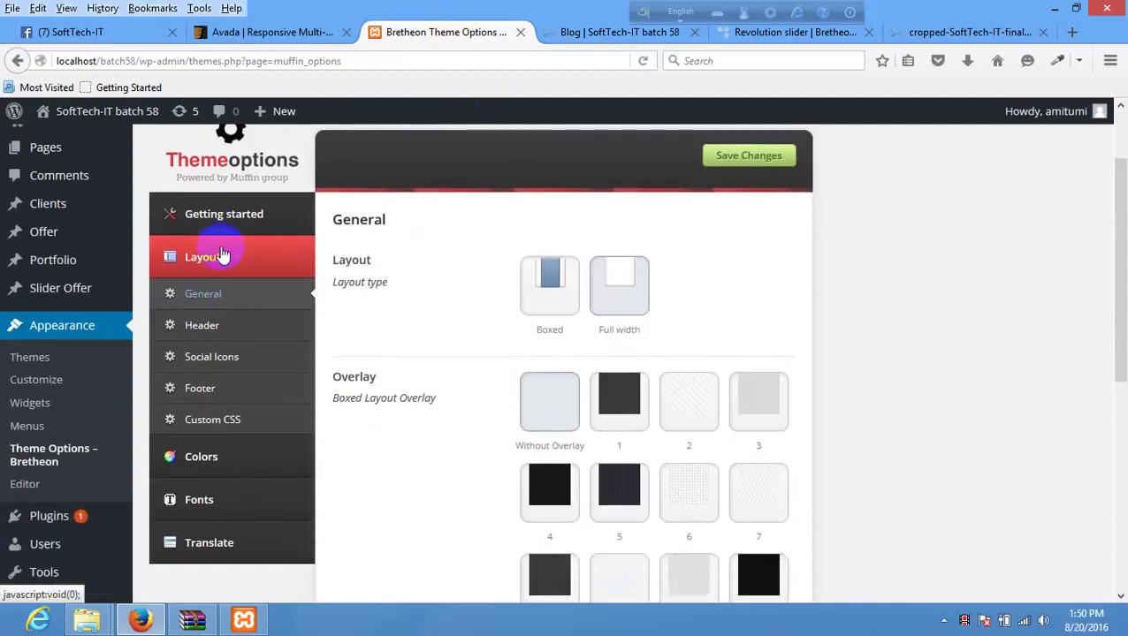
left_click(212, 324)
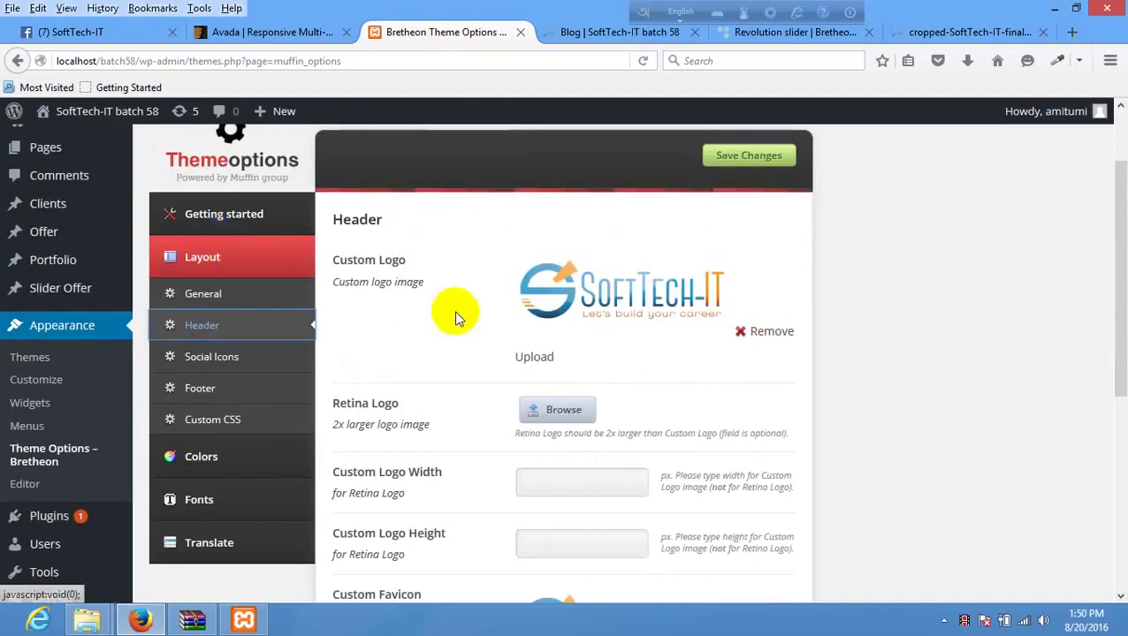
scroll(454, 310, "down", 3)
scroll(455, 314, "down", 5)
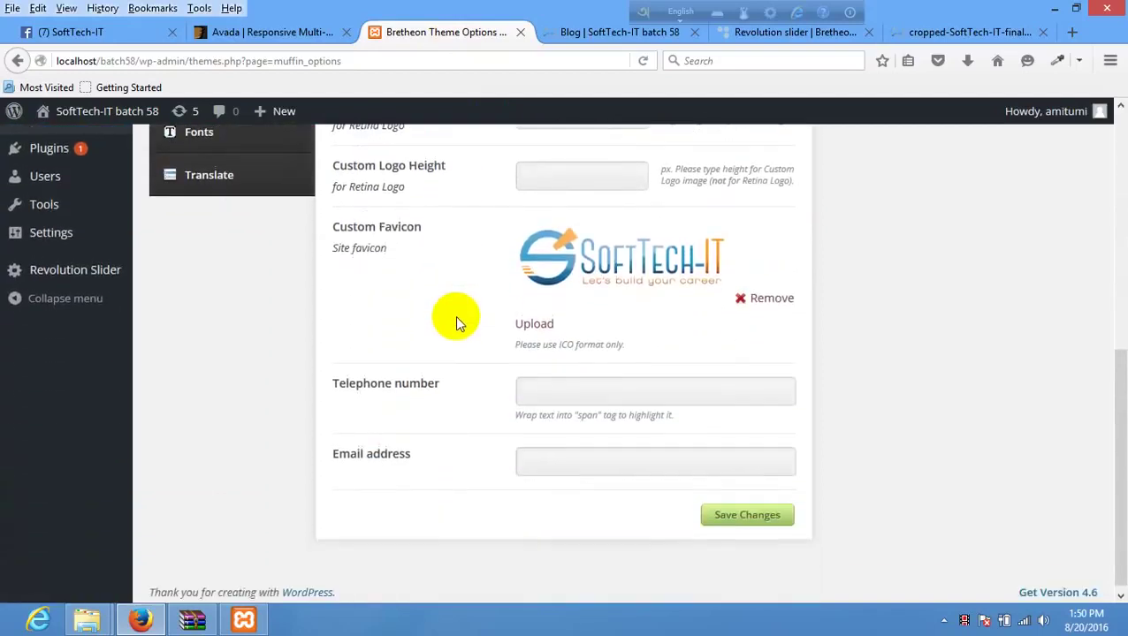
- Enter the telephone number and contact e-mail address, then save the header settings
triple_click(386, 380)
left_click(529, 385)
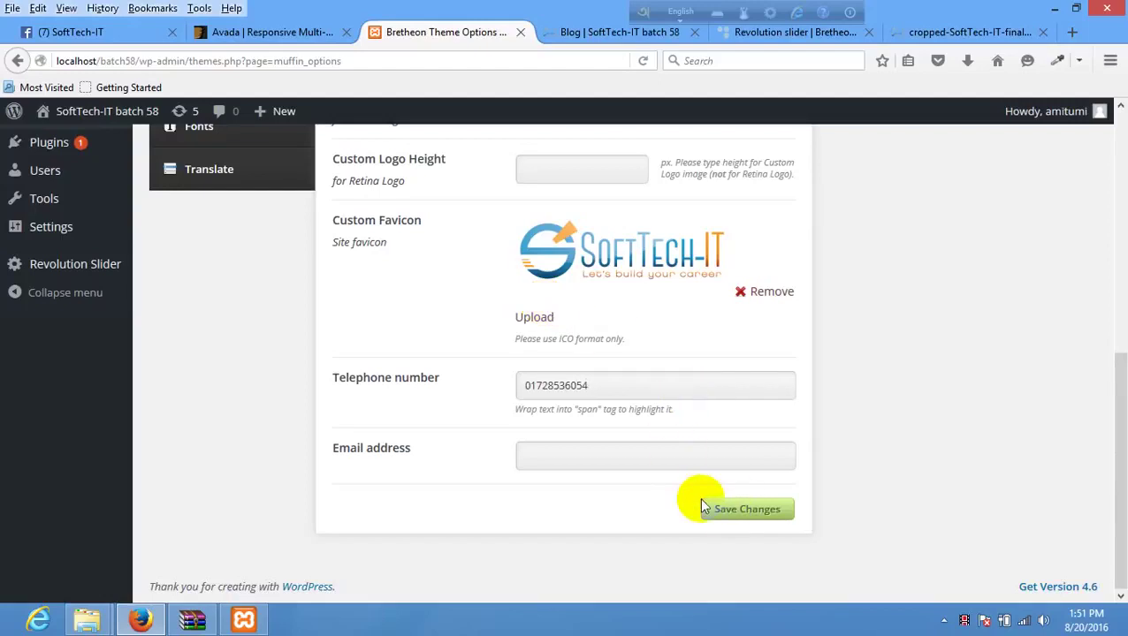
left_click(547, 458)
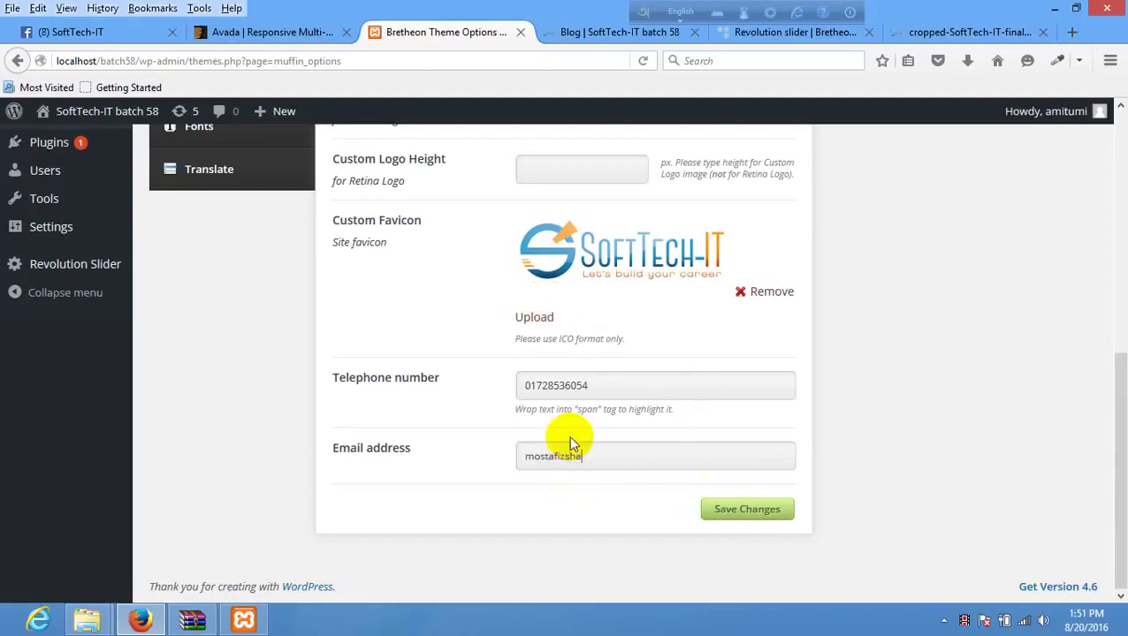
left_click(741, 505)
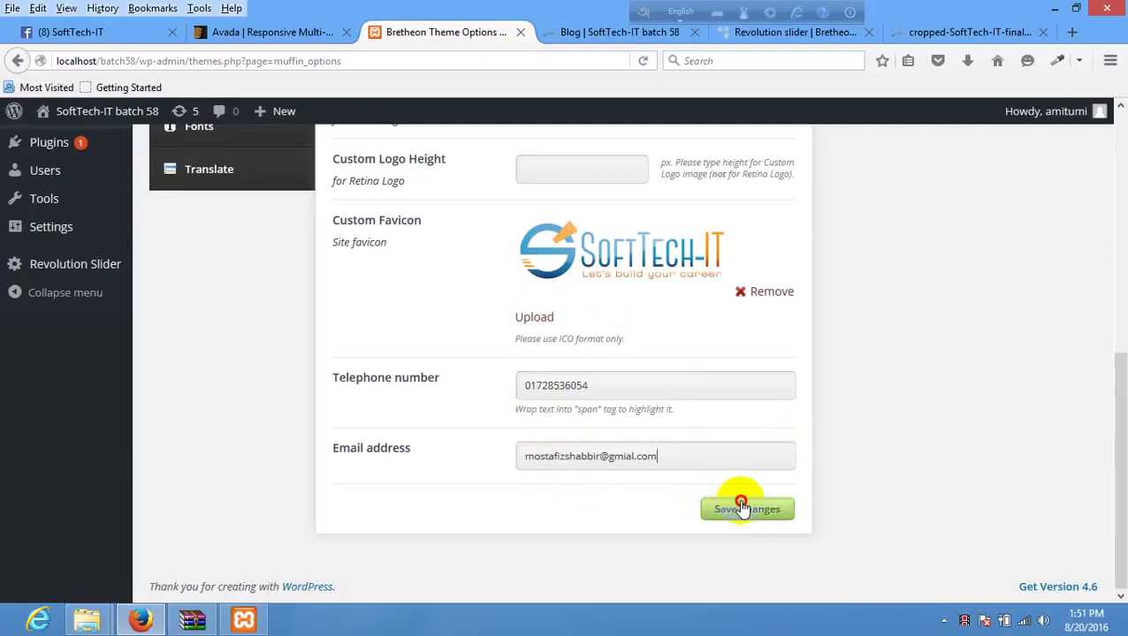
- Browse the Facebook notifications on the SoftTech-IT group page
left_click(73, 36)
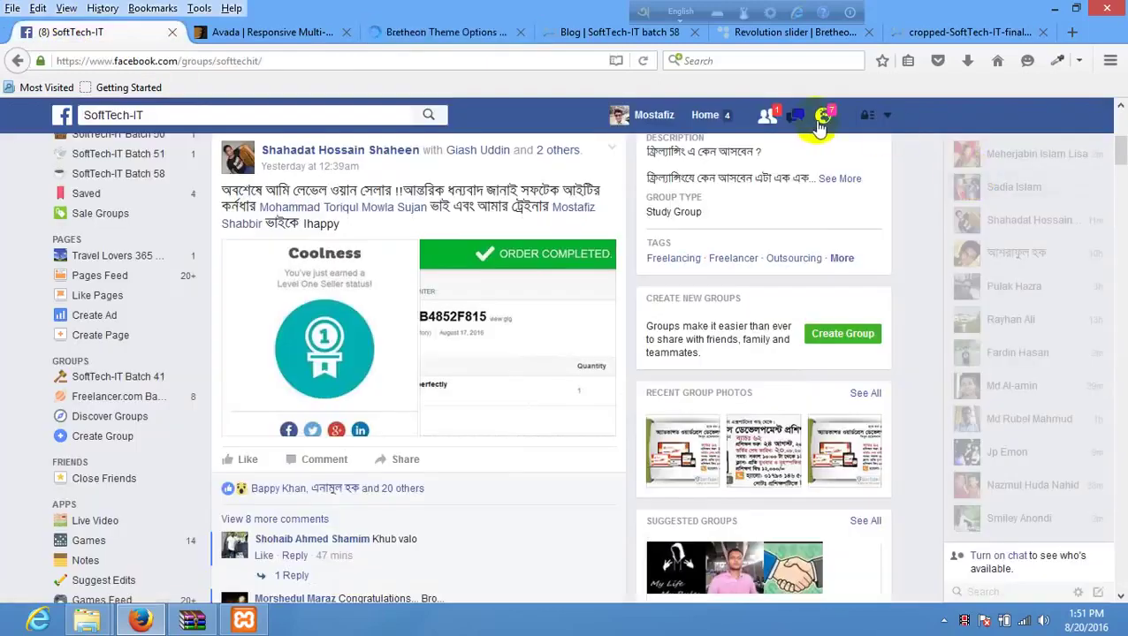
left_click(824, 122)
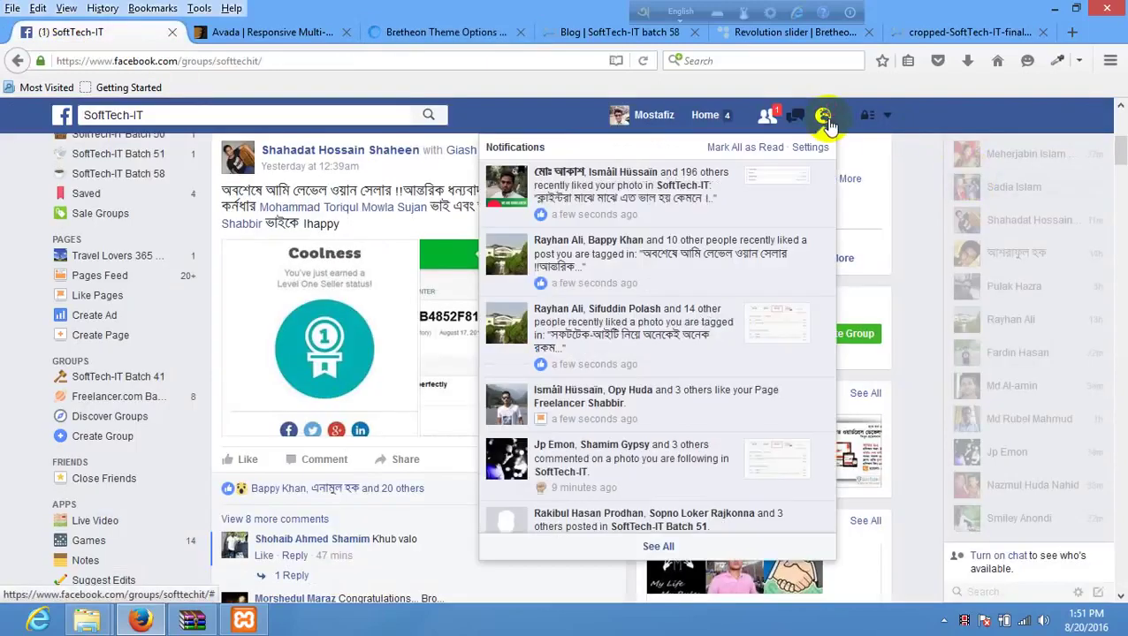
scroll(705, 283, "down", 1)
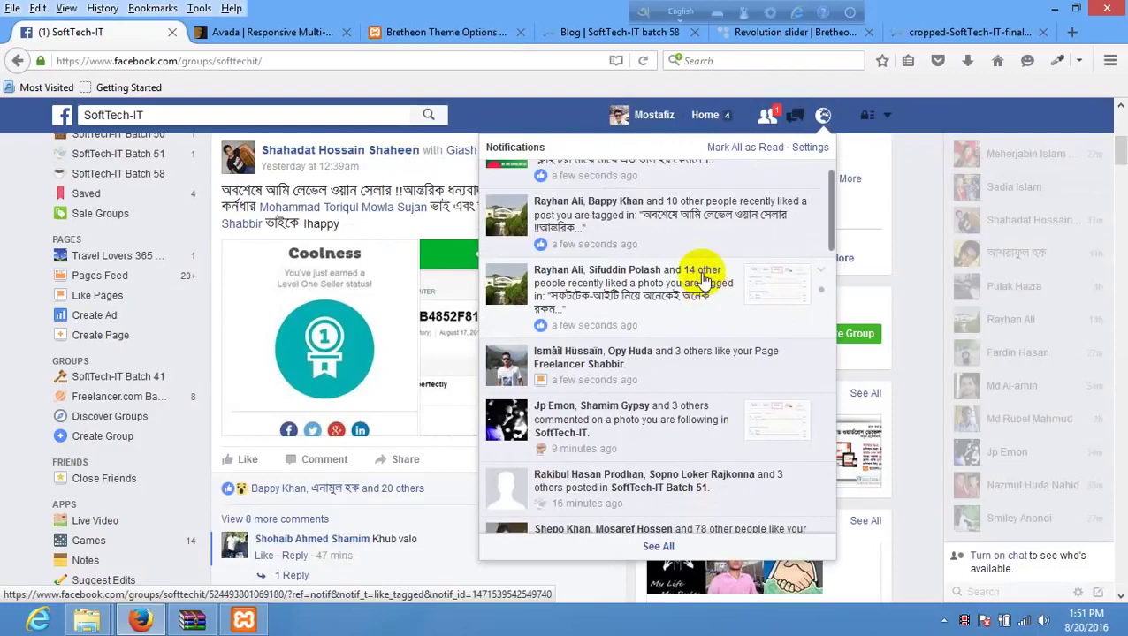
scroll(707, 281, "down", 3)
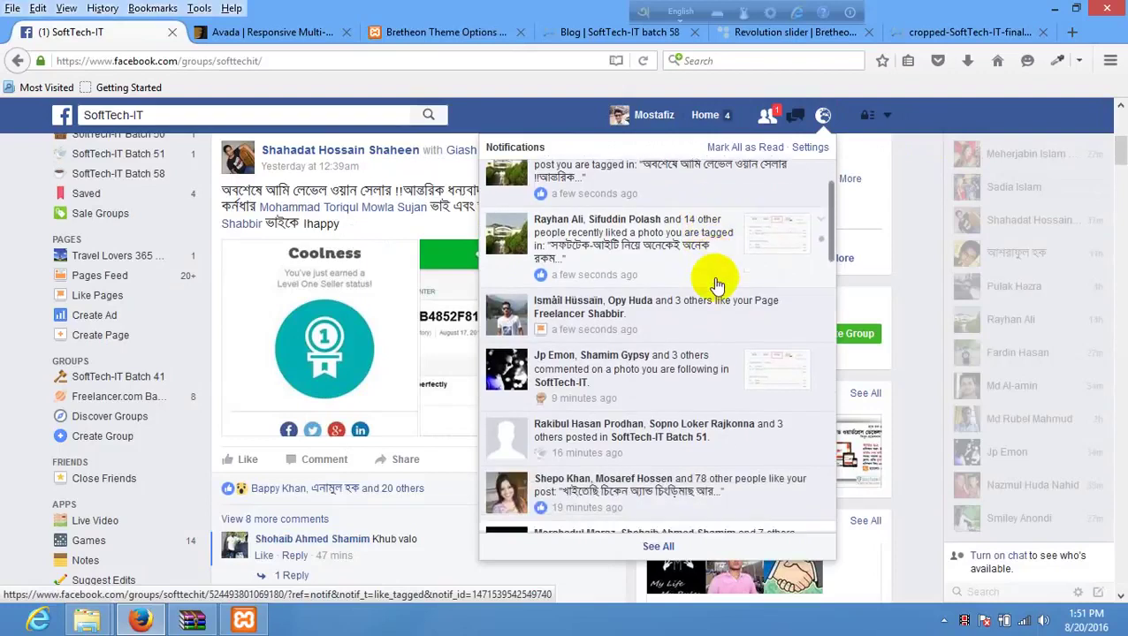
scroll(714, 279, "up", 4)
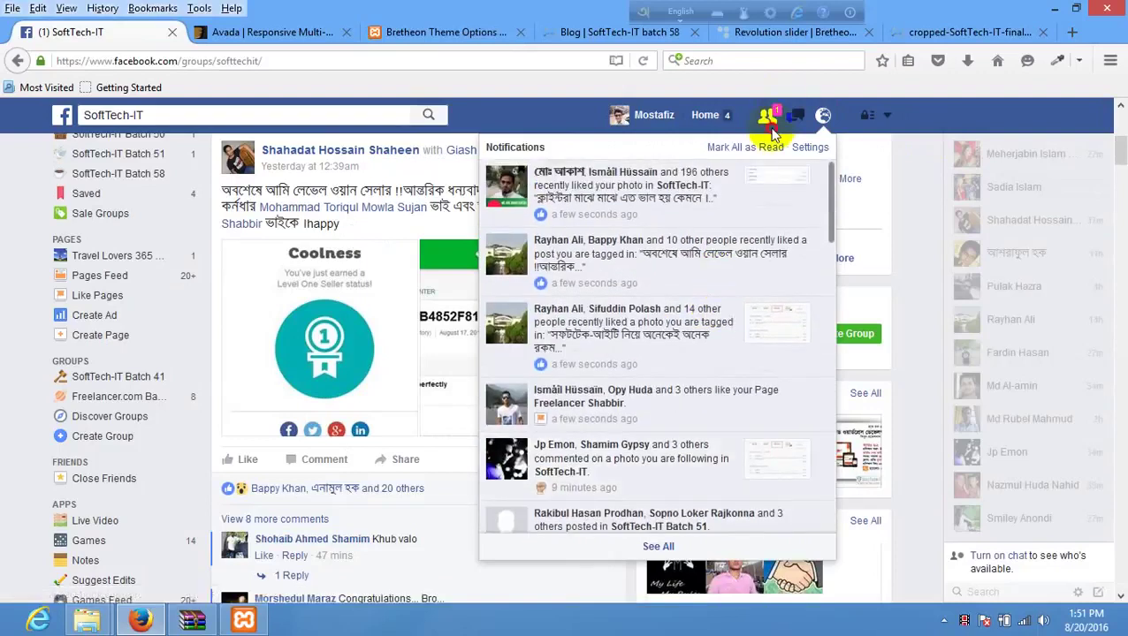
- Dismiss the Facebook friend requests list and return to the local Blog page
left_click(767, 117)
left_click(768, 115)
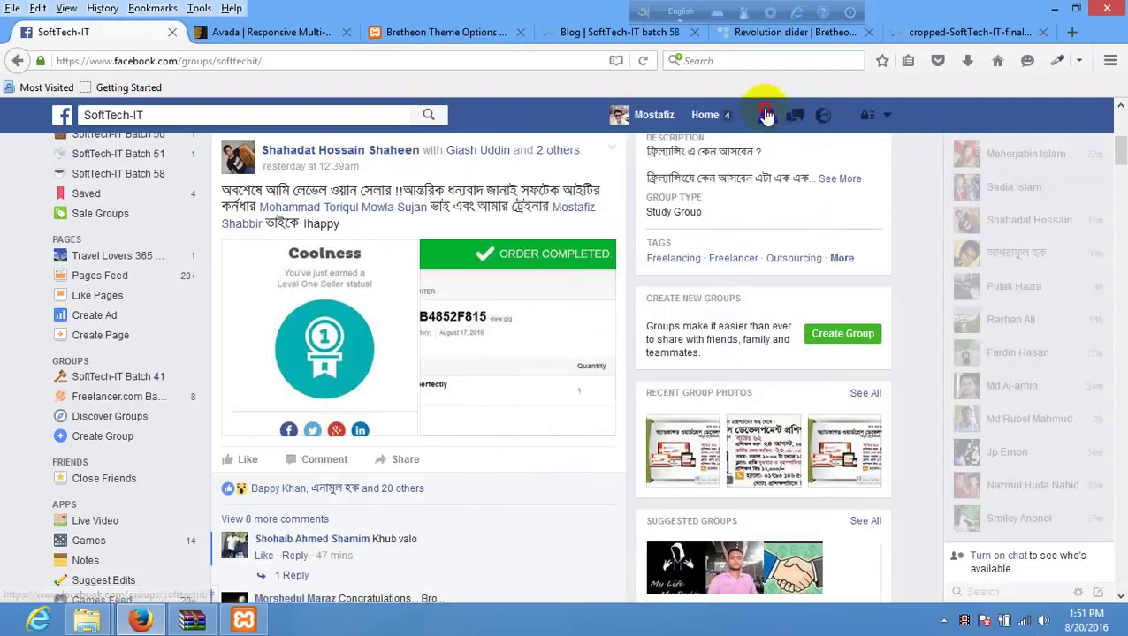
left_click(768, 117)
left_click(577, 100)
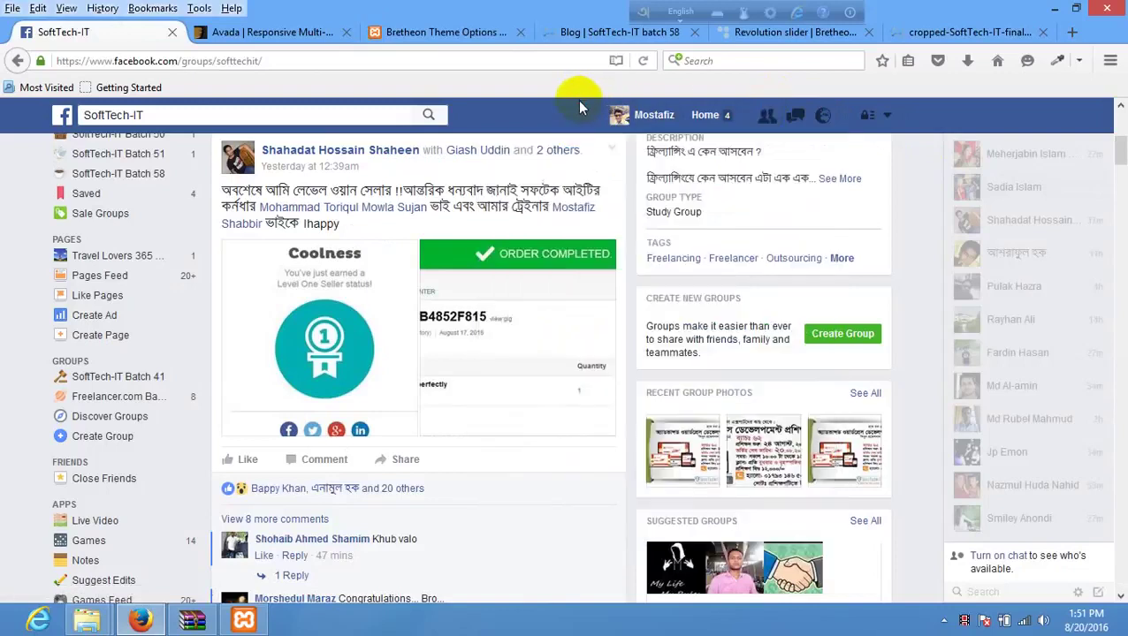
left_click(566, 32)
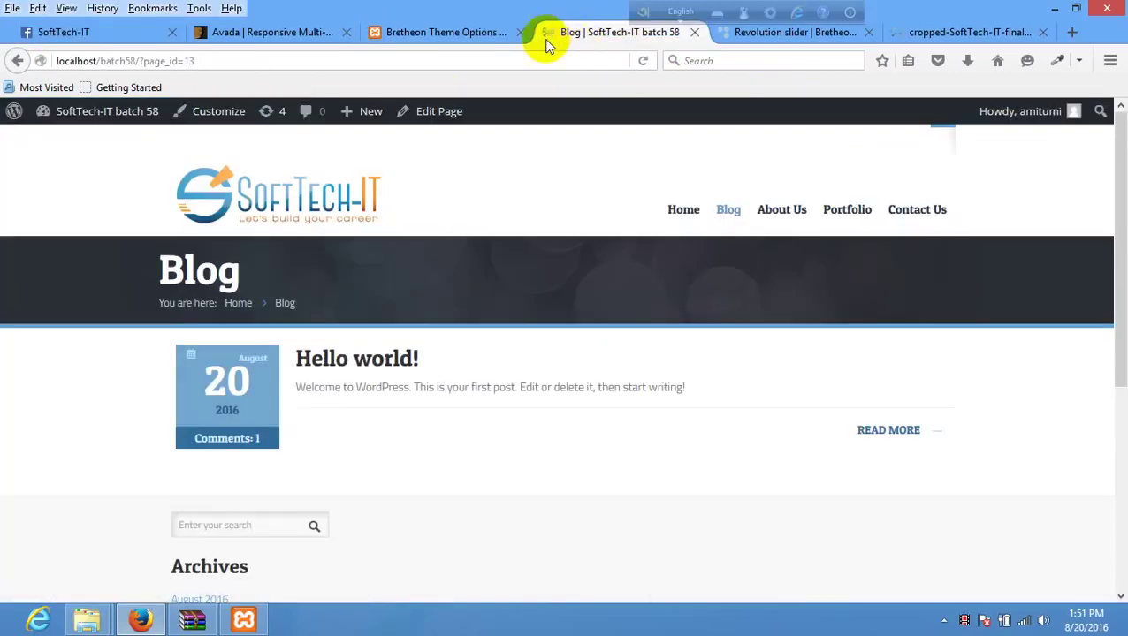
- Reload the local Blog page to show the header phone and e-mail, then view the Bretheon demo
right_click(449, 175)
left_click(534, 191)
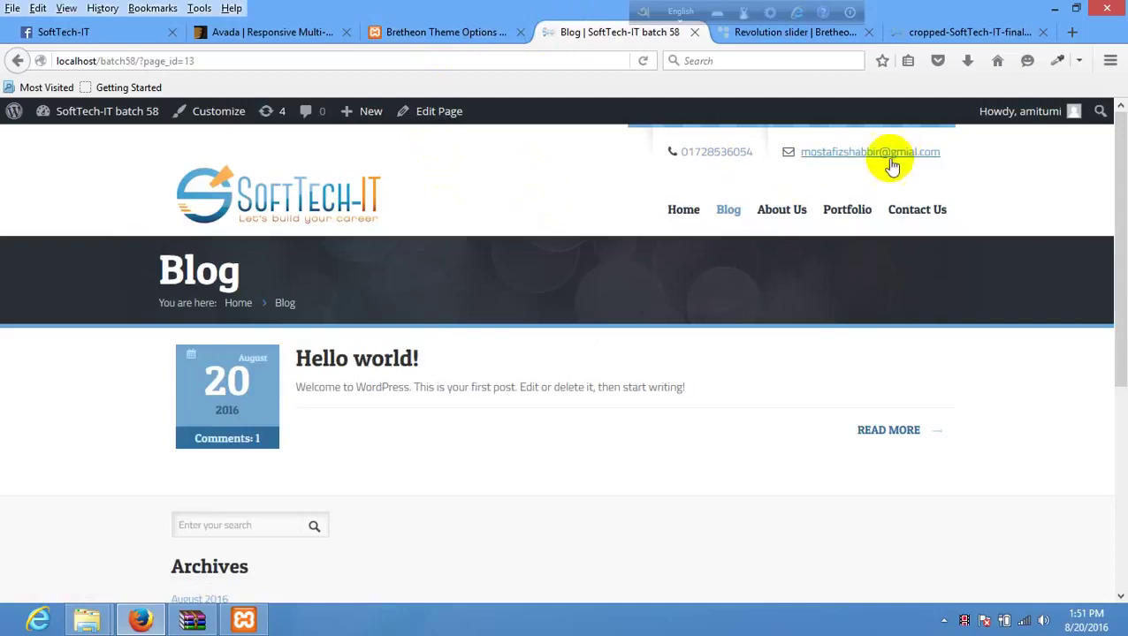
left_click(782, 31)
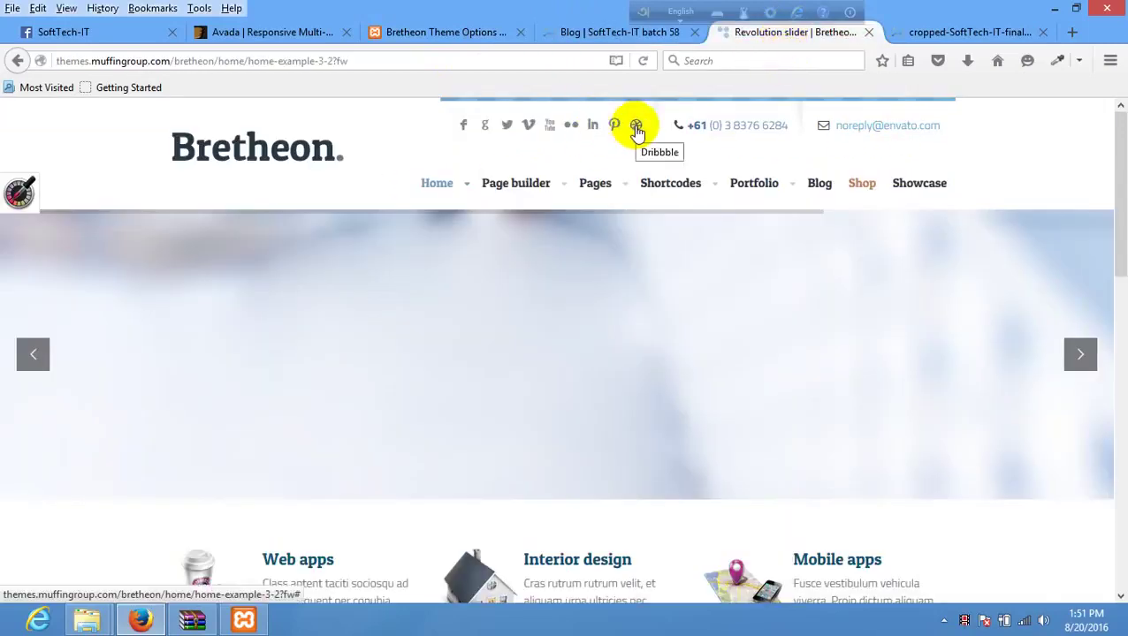
- Open the Layout > Social Icons section of the Bretheon Theme Options
left_click(475, 33)
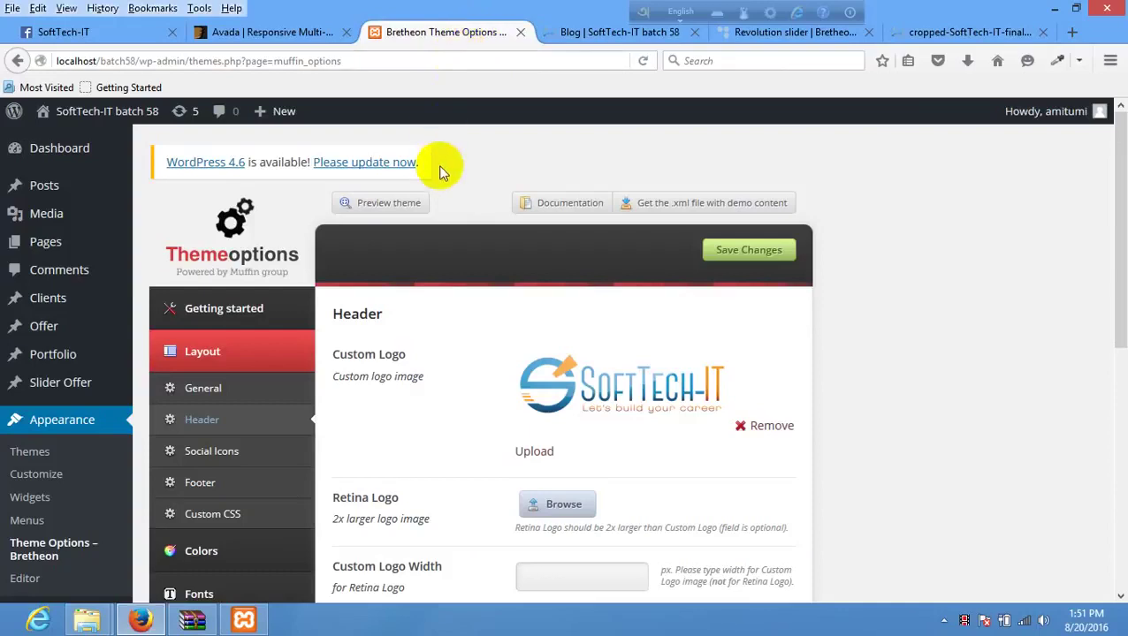
scroll(444, 177, "down", 2)
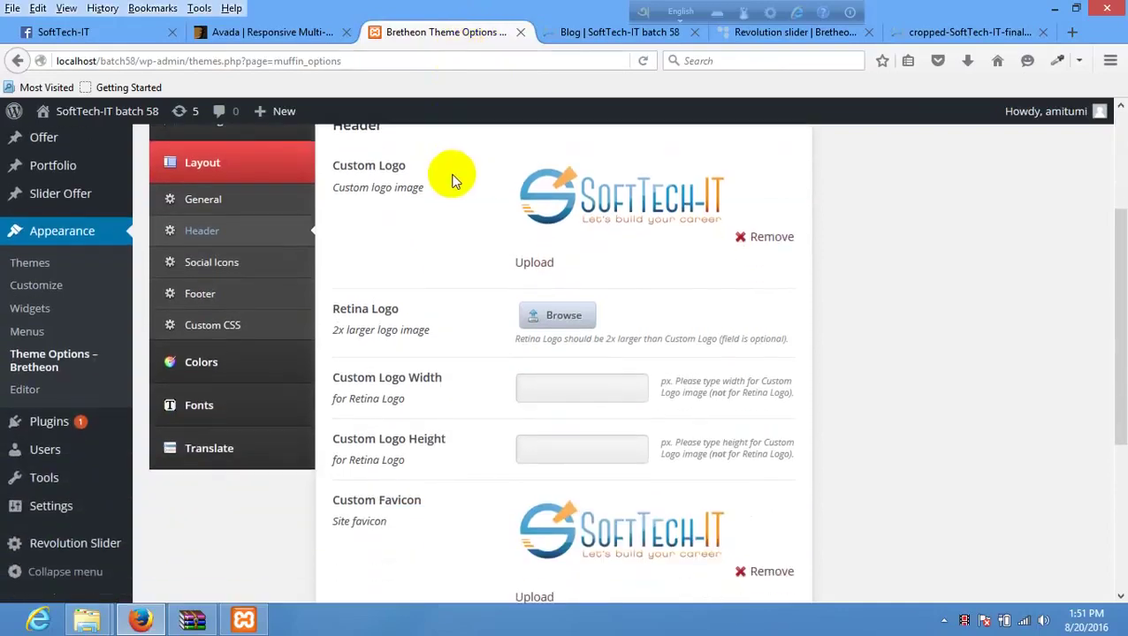
scroll(453, 177, "up", 1)
scroll(452, 177, "down", 3)
scroll(453, 176, "up", 4)
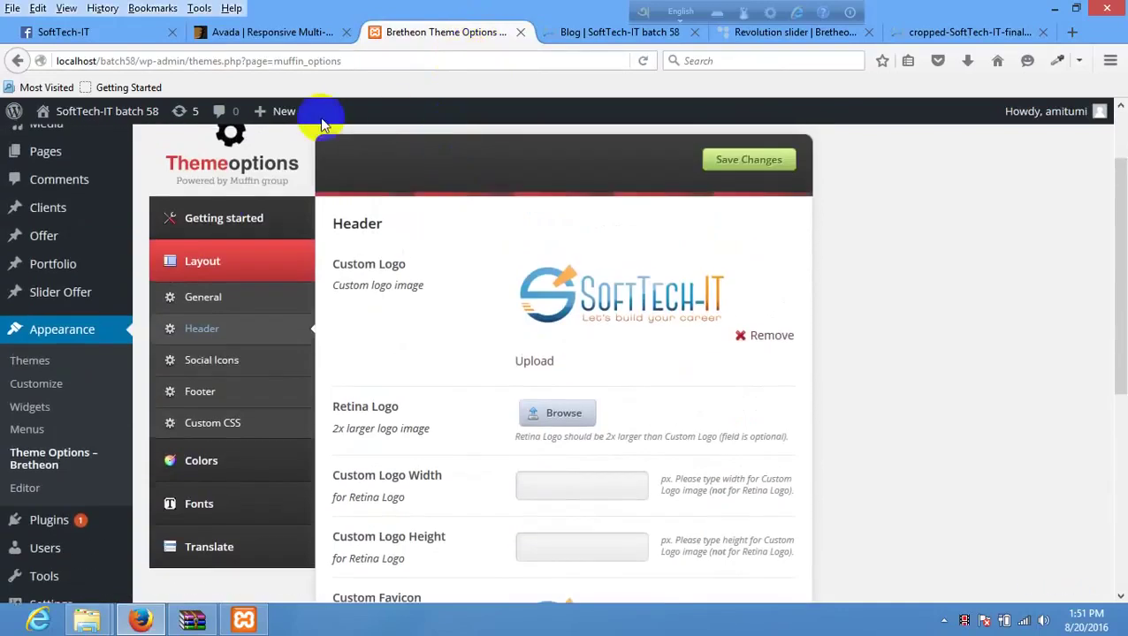
left_click(235, 363)
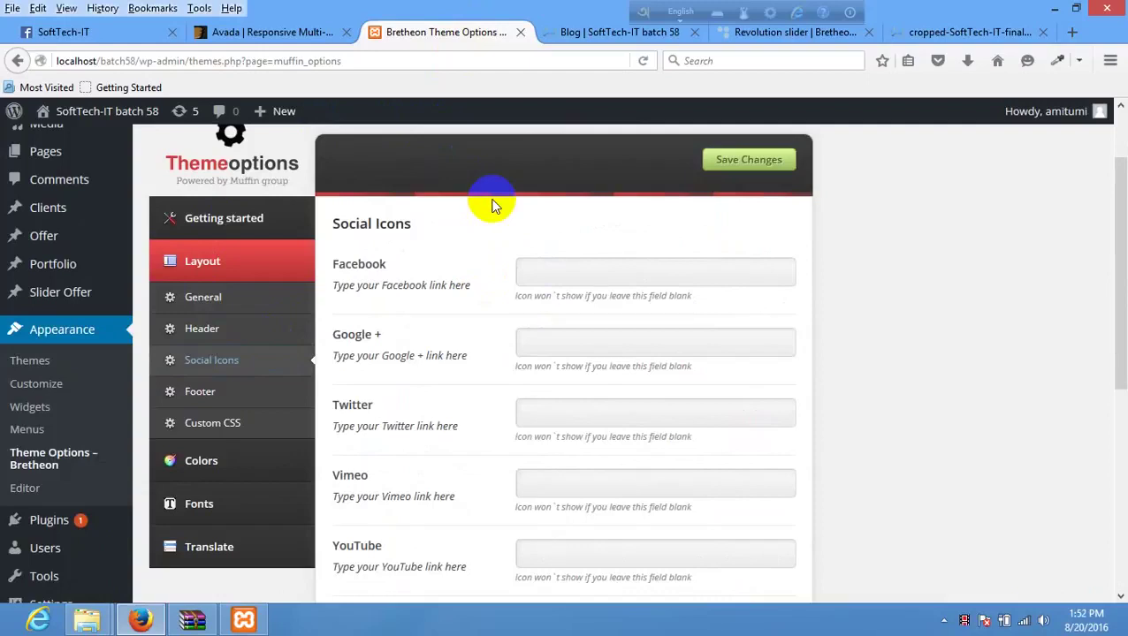
- Enter the Facebook profile URL in the Facebook field and save the settings
left_click(606, 277)
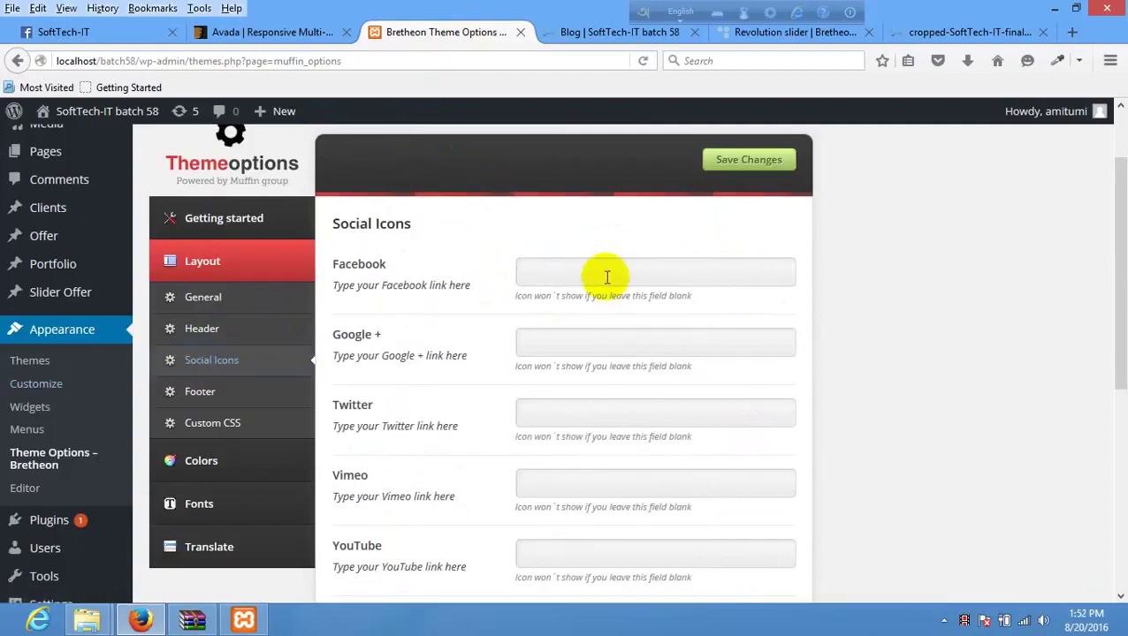
left_click(619, 32)
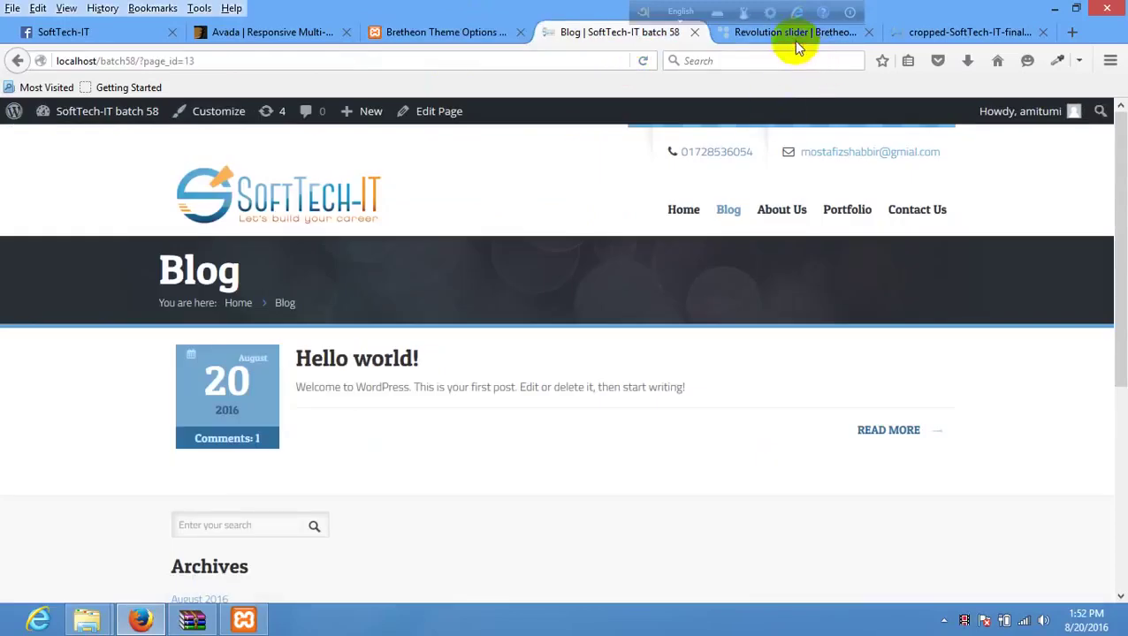
left_click(793, 41)
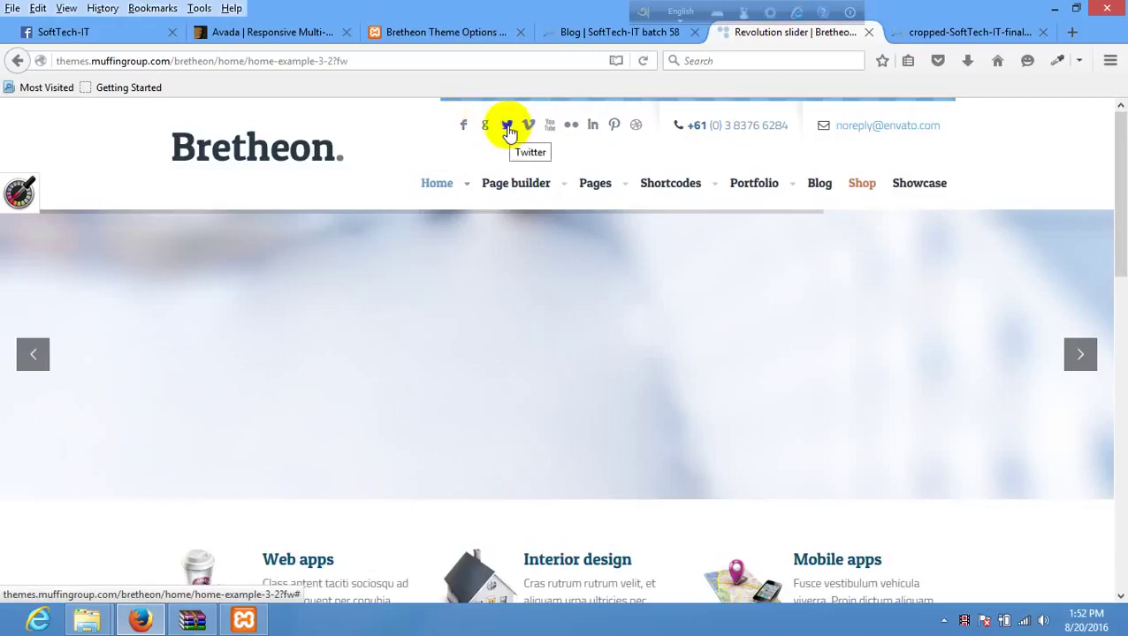
left_click(501, 31)
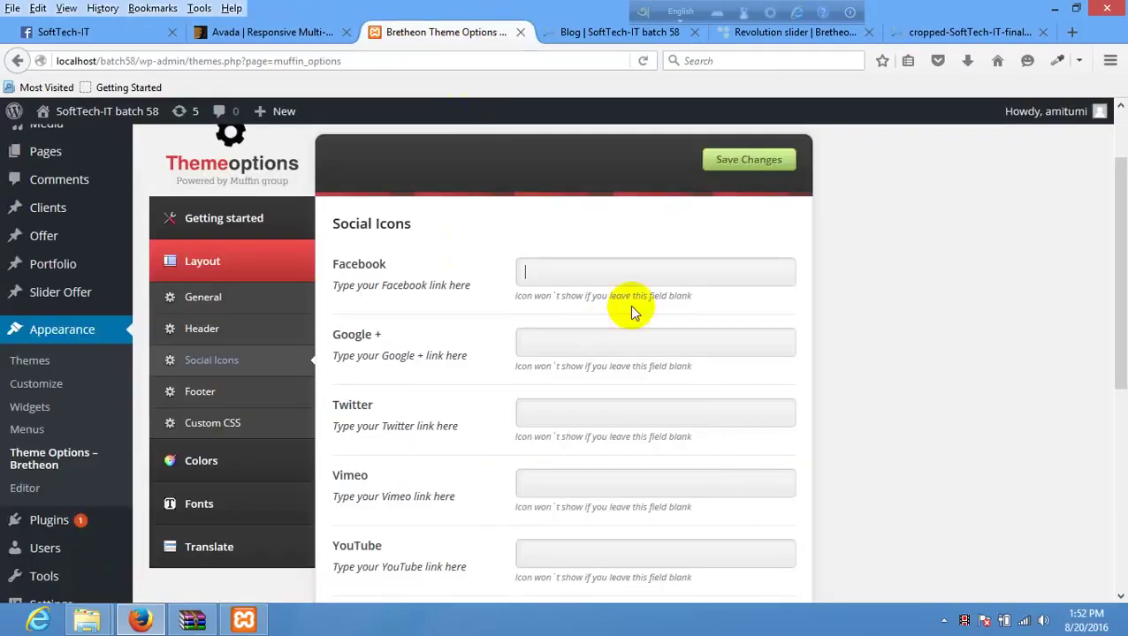
left_click(609, 267)
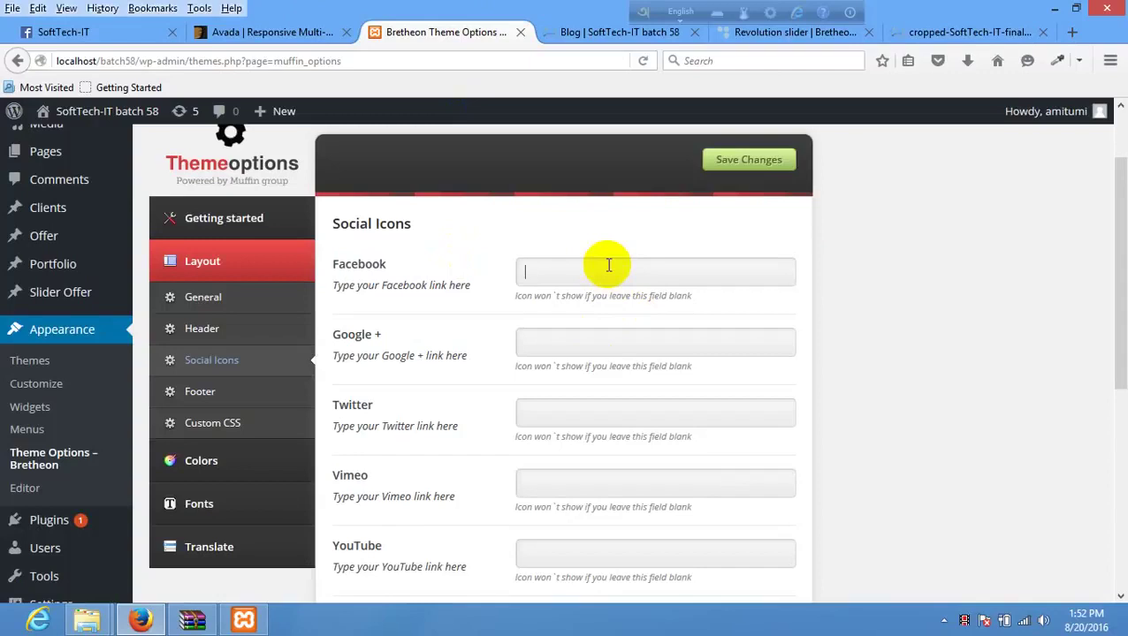
type("http://facebook.com/shabbi")
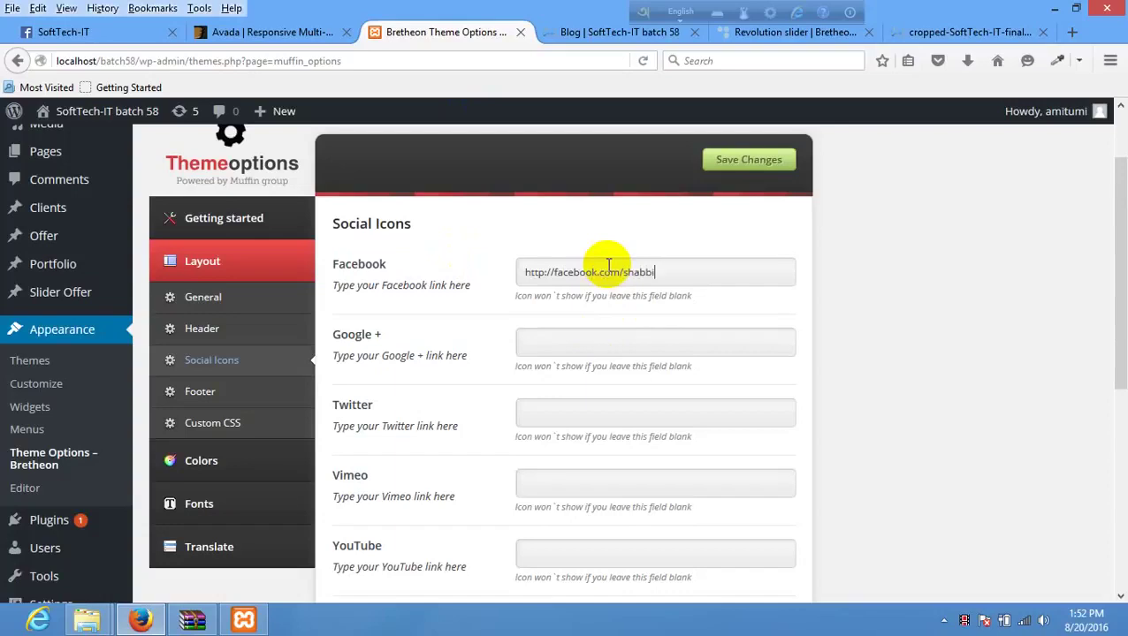
type("r4g")
key("ctrl+a")
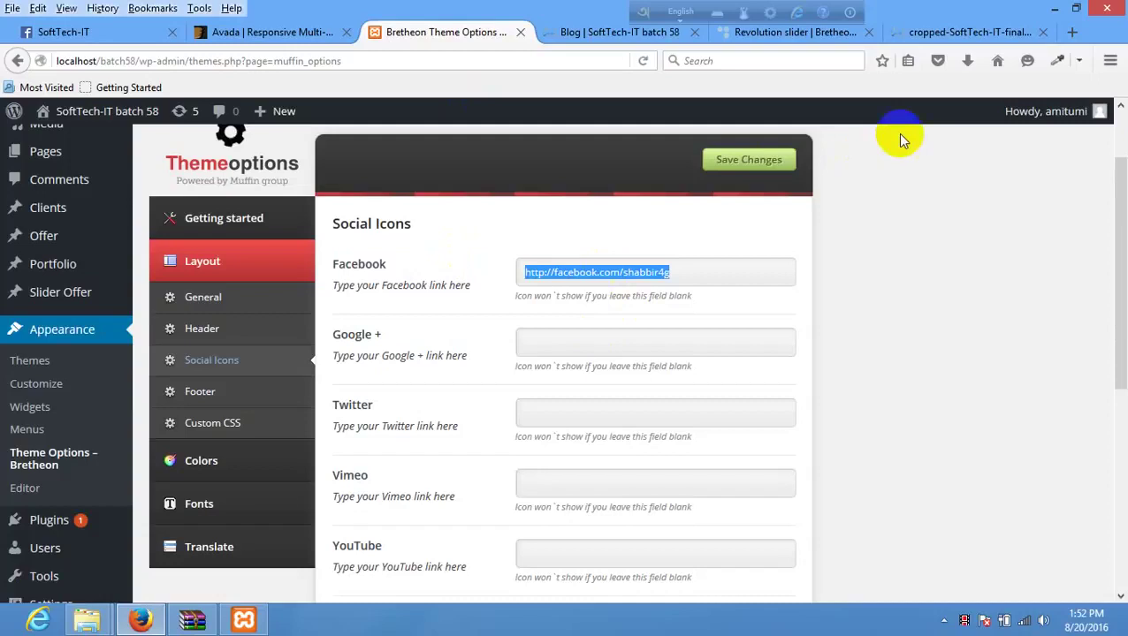
left_click(741, 159)
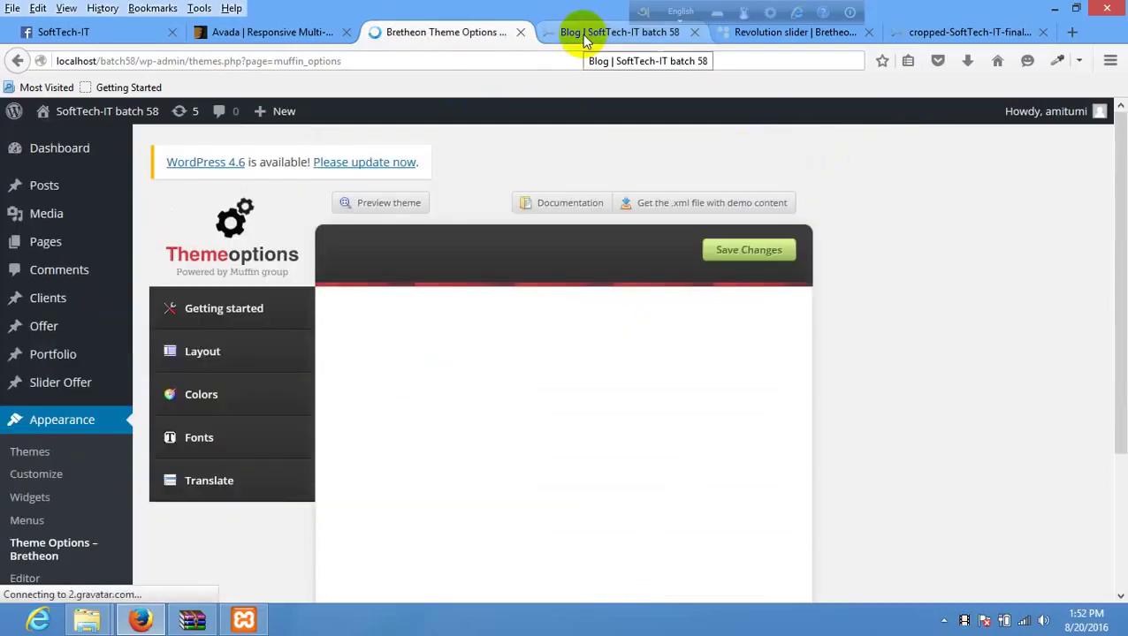
- Reload the Blog page to show the Facebook icon, then return to Social Icons
left_click(584, 40)
right_click(479, 177)
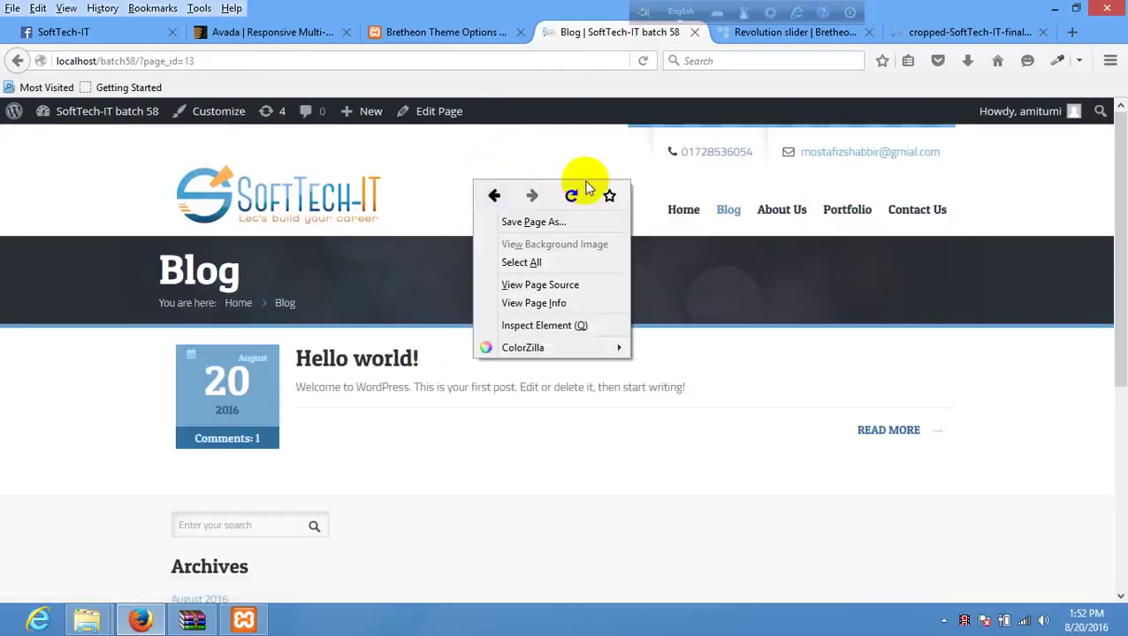
left_click(573, 189)
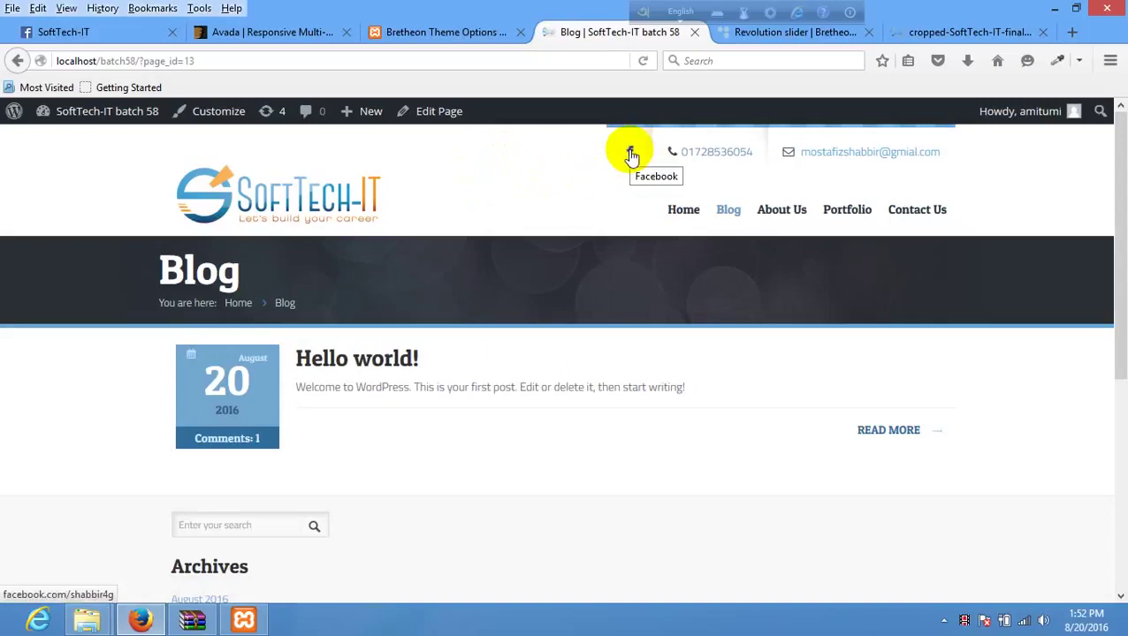
left_click(429, 34)
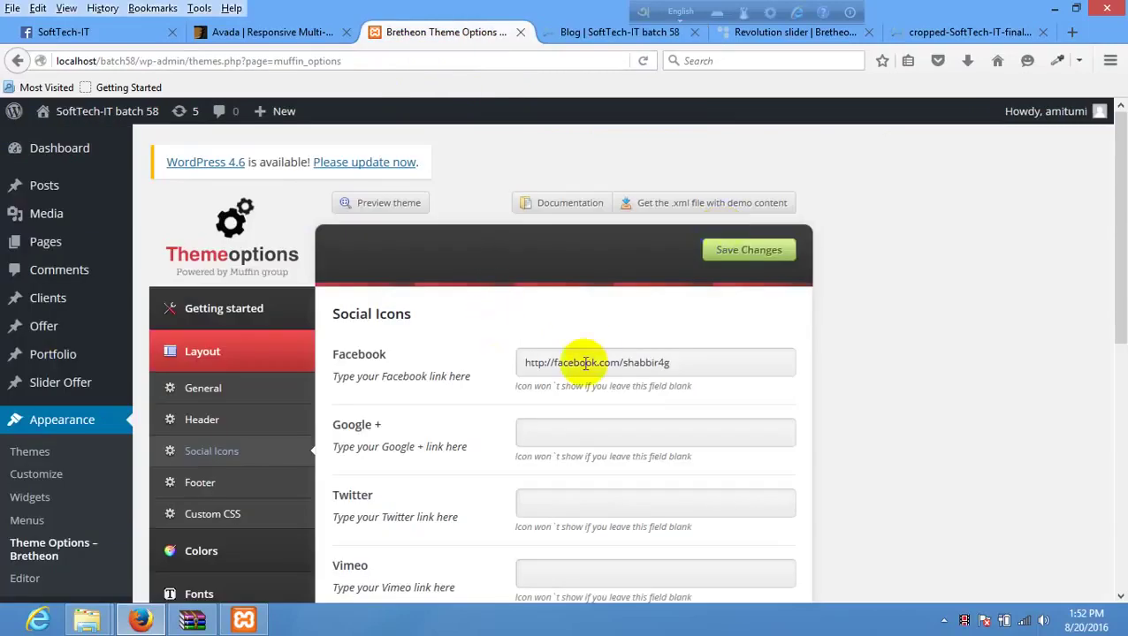
scroll(557, 327, "down", 3)
scroll(566, 224, "up", 2)
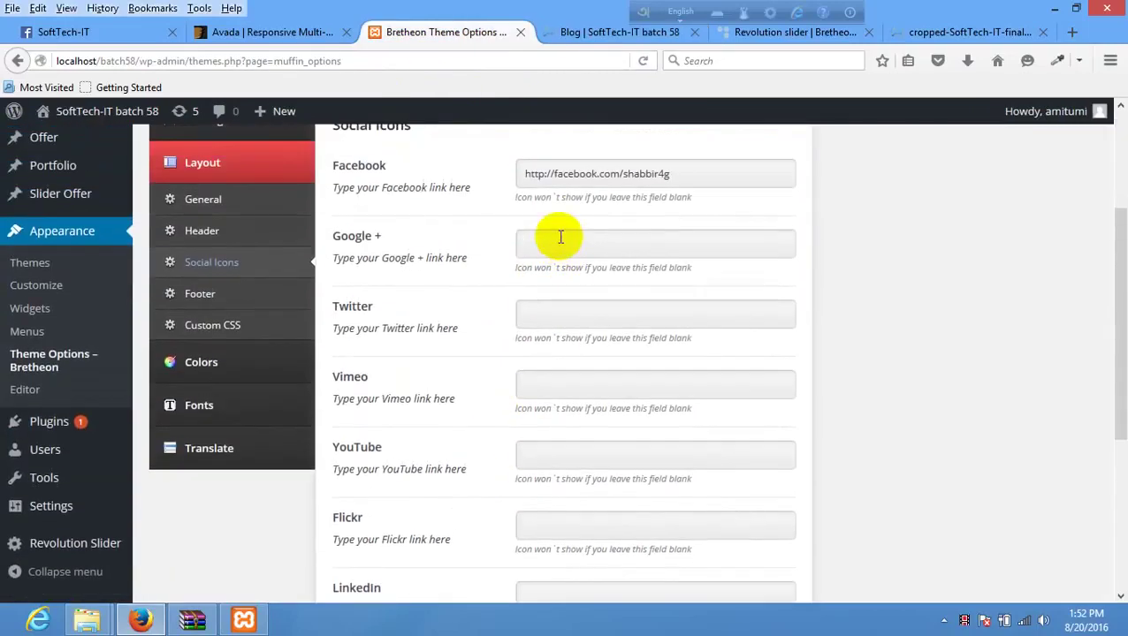
- Put # placeholder links in the Google+, Twitter and Vimeo fields
left_click(559, 241)
type("#")
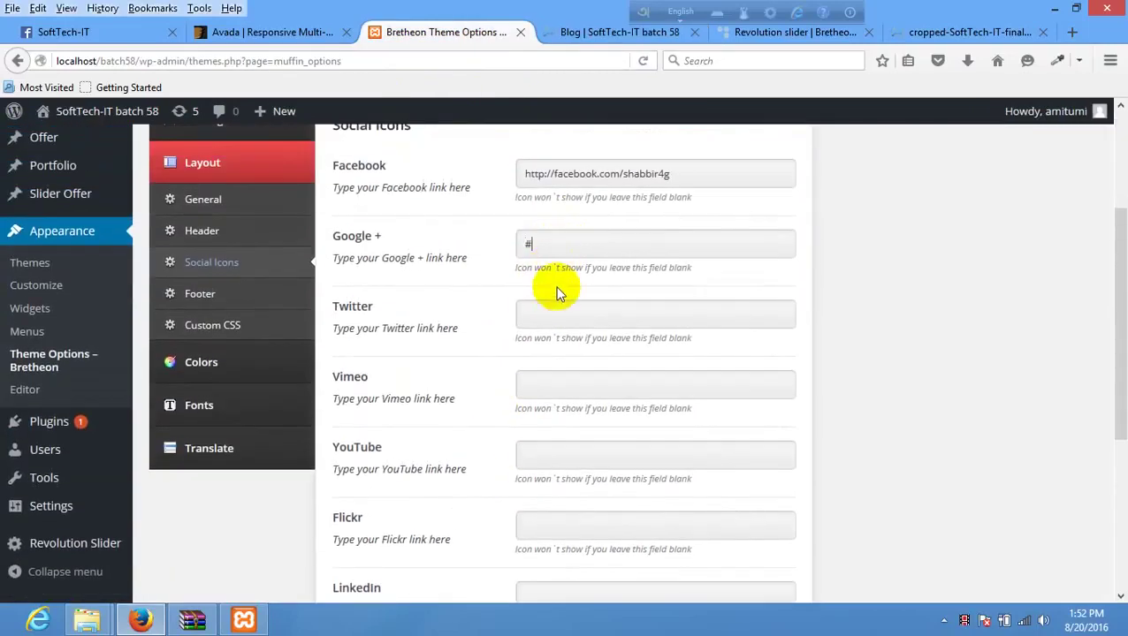
left_click(556, 311)
type("#")
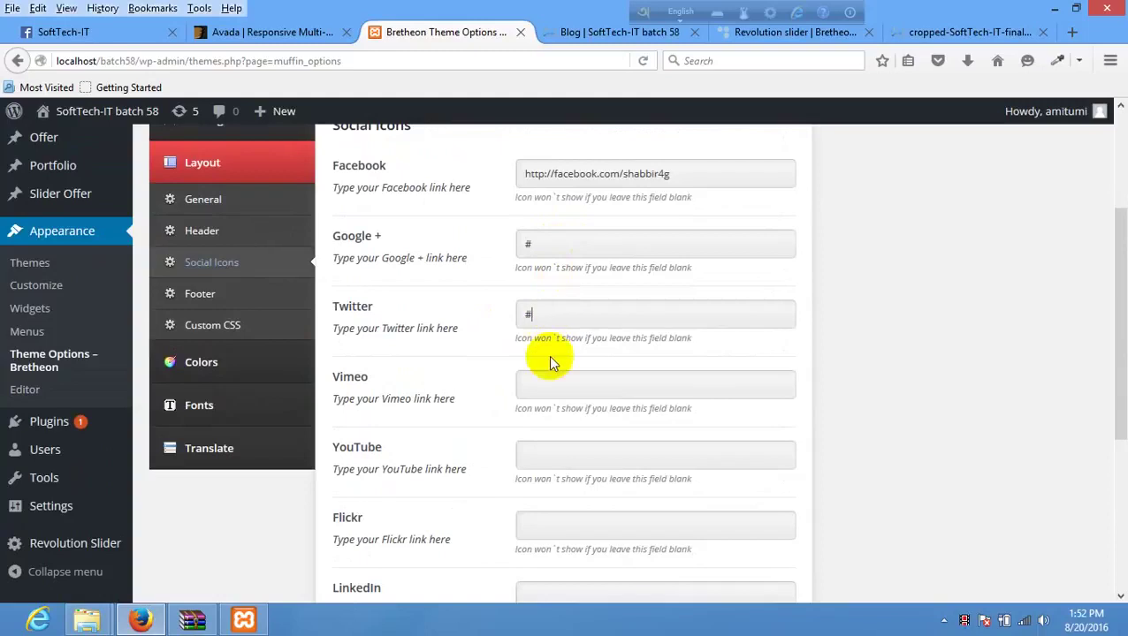
left_click(541, 394)
type("#")
- Add # placeholders for YouTube and Pinterest and save the social icon links
left_click(530, 453)
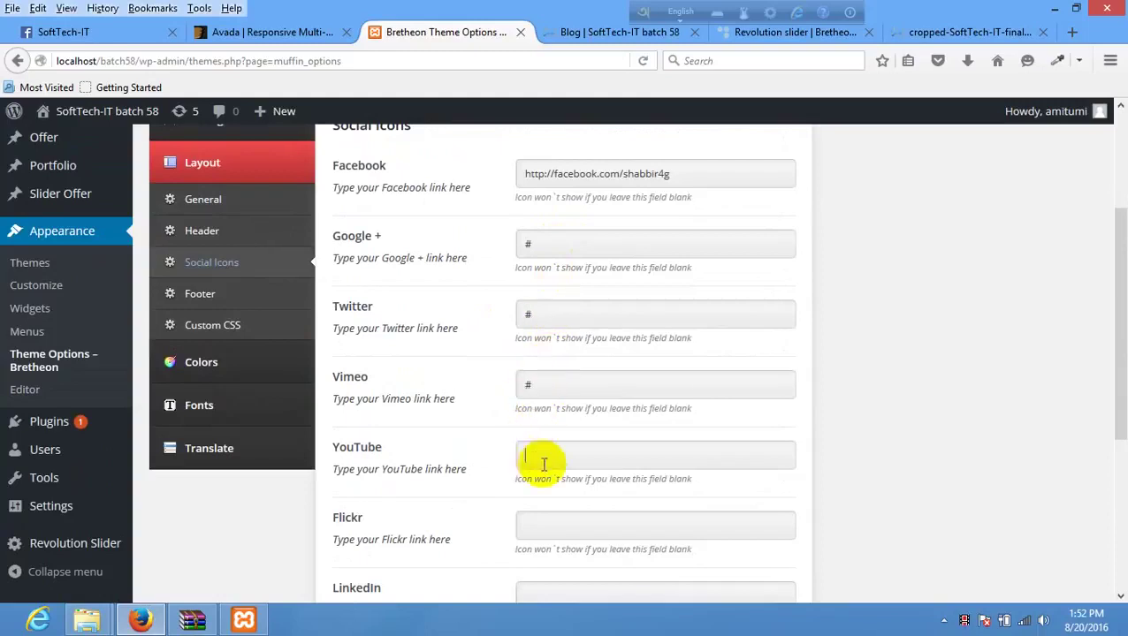
type("#")
scroll(540, 451, "down", 5)
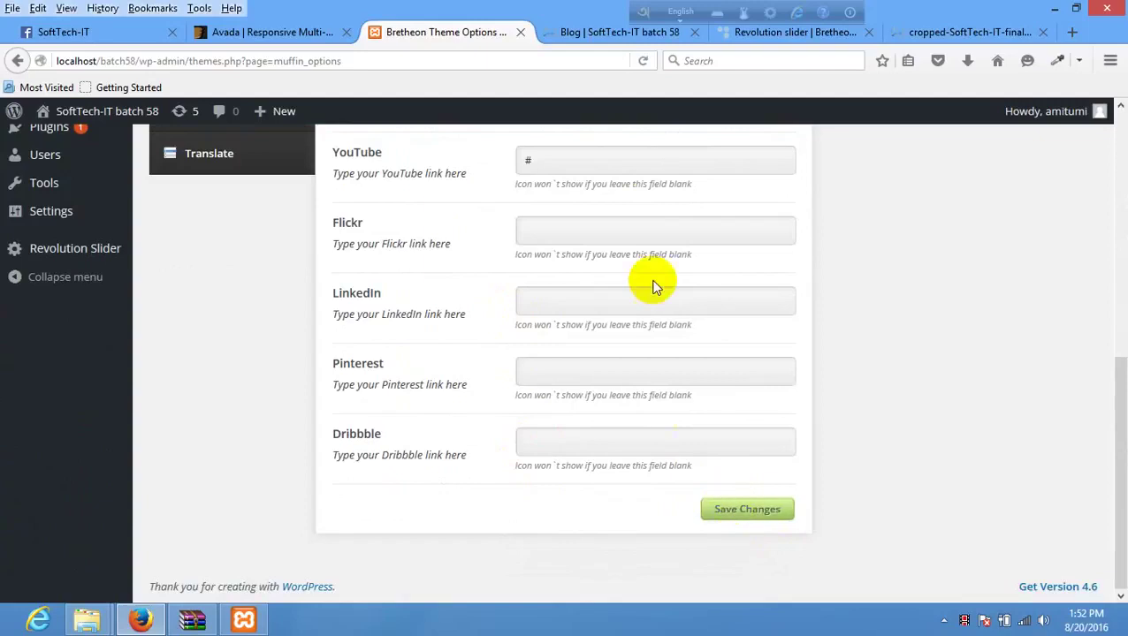
left_click(579, 371)
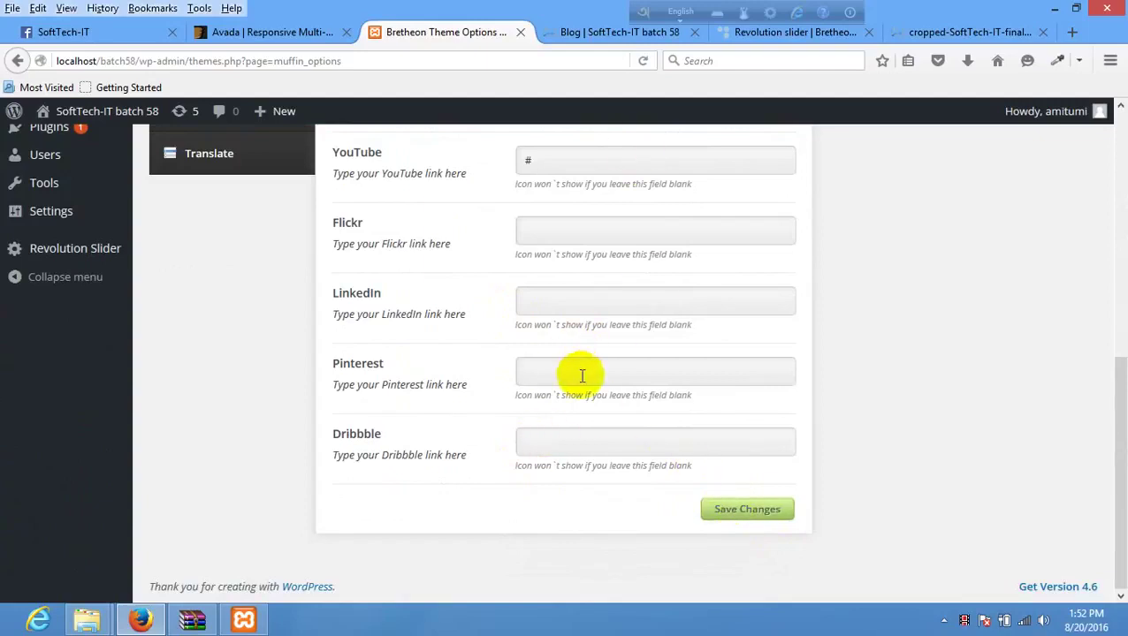
type("#")
left_click(731, 512)
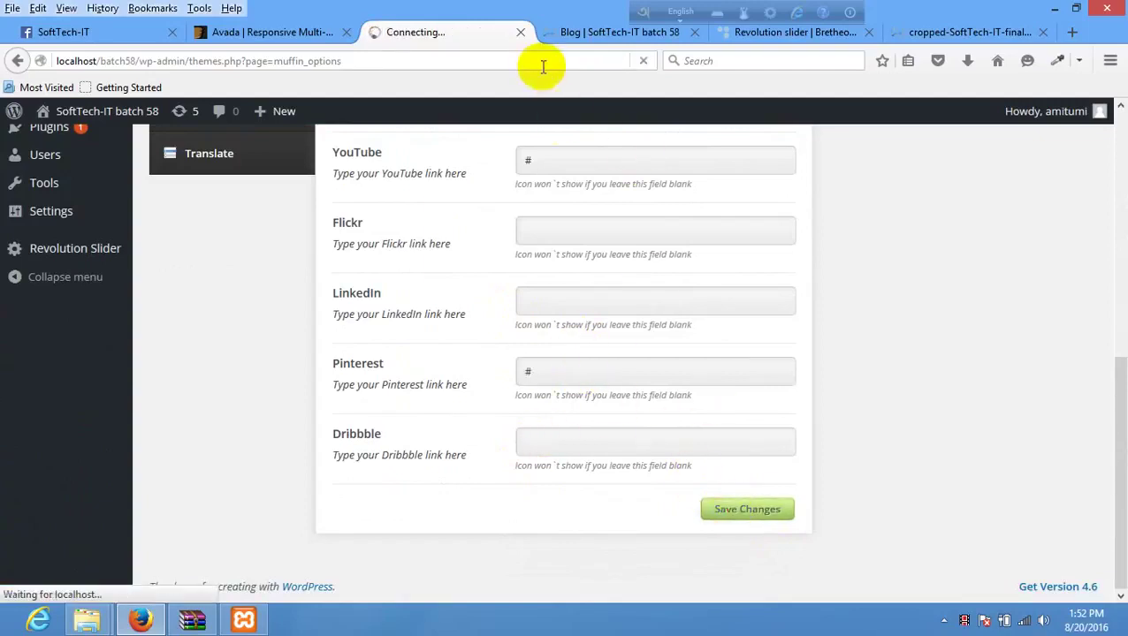
left_click(599, 36)
- Reload the Blog page to show the new social icons and compare it with the demo
right_click(524, 216)
left_click(605, 228)
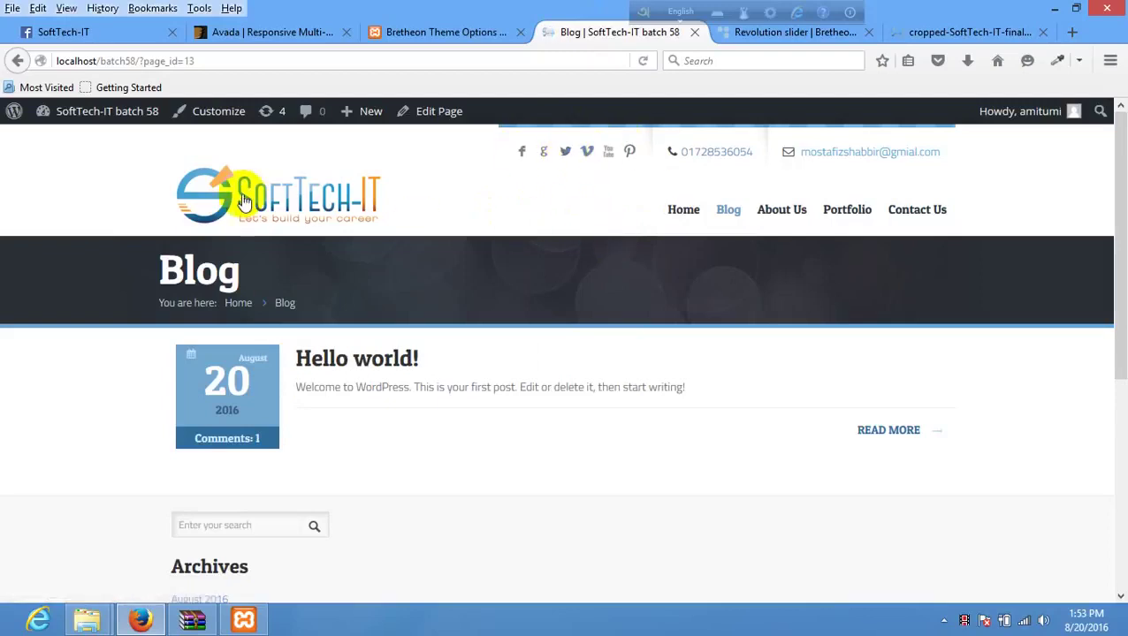
left_click(763, 44)
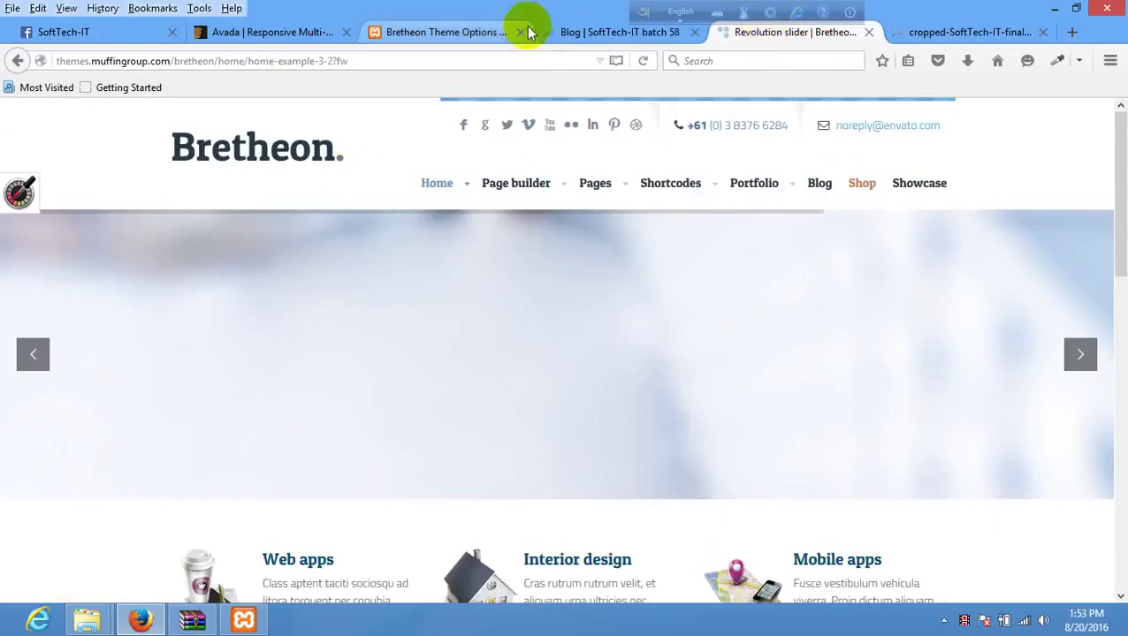
left_click(582, 39)
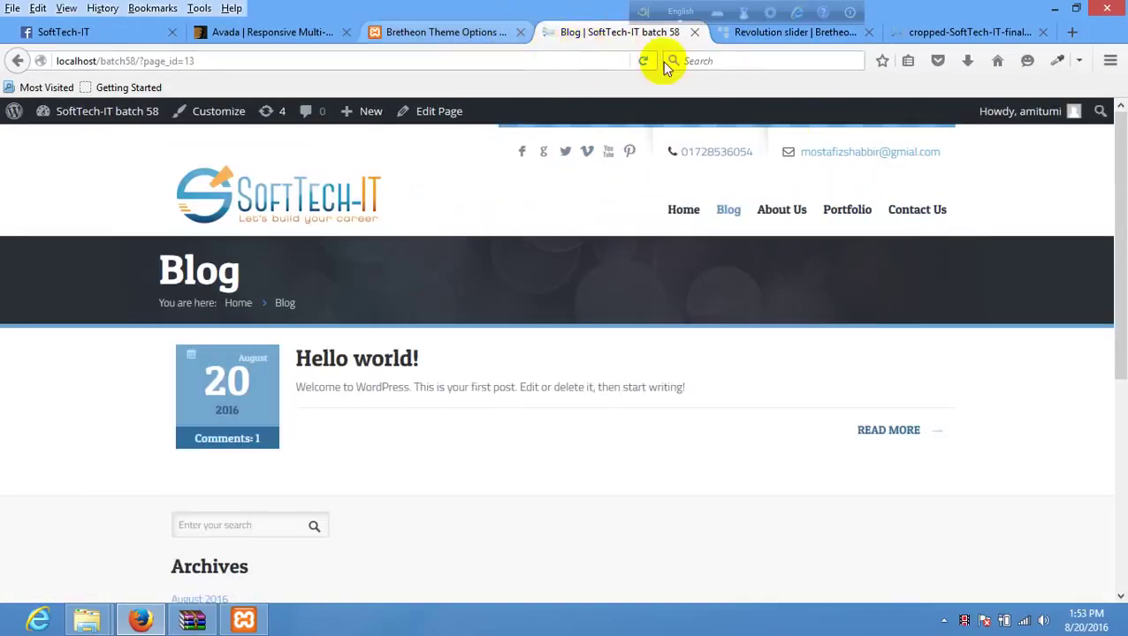
- Check the demo's footer against the local blog, then return to Bretheon Social Icons
left_click(740, 34)
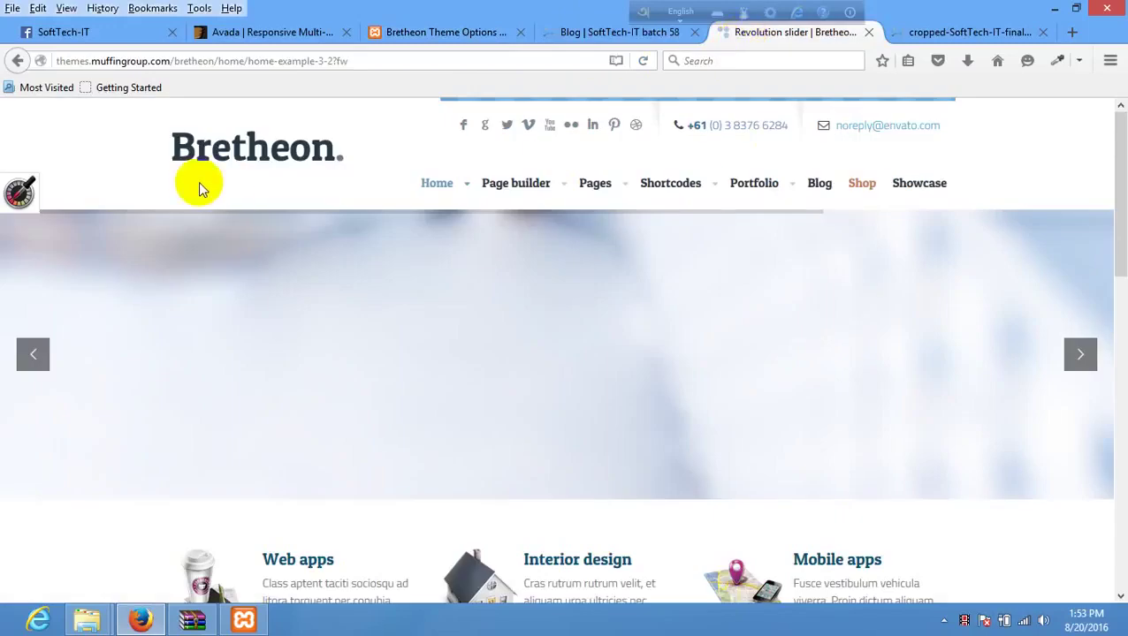
scroll(398, 261, "down", 15)
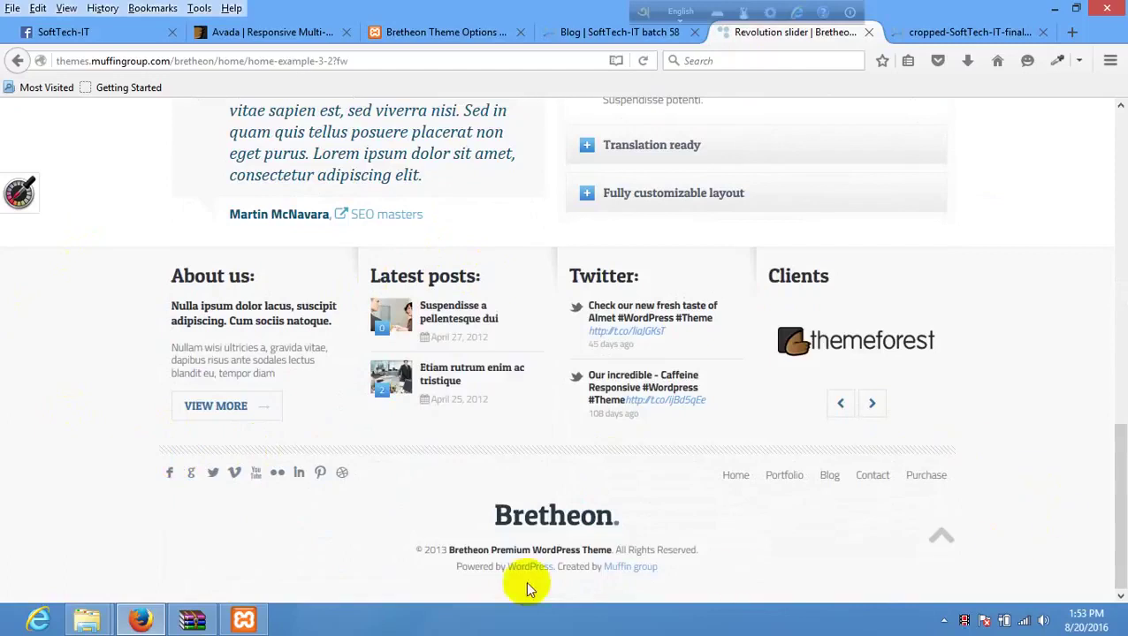
left_click(605, 26)
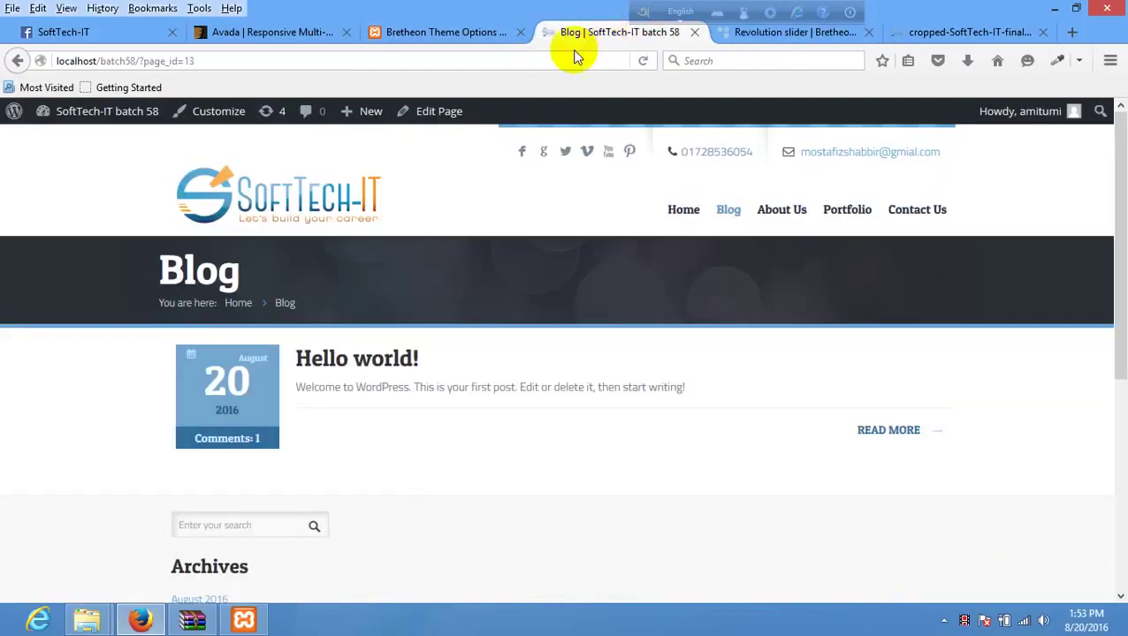
left_click(425, 32)
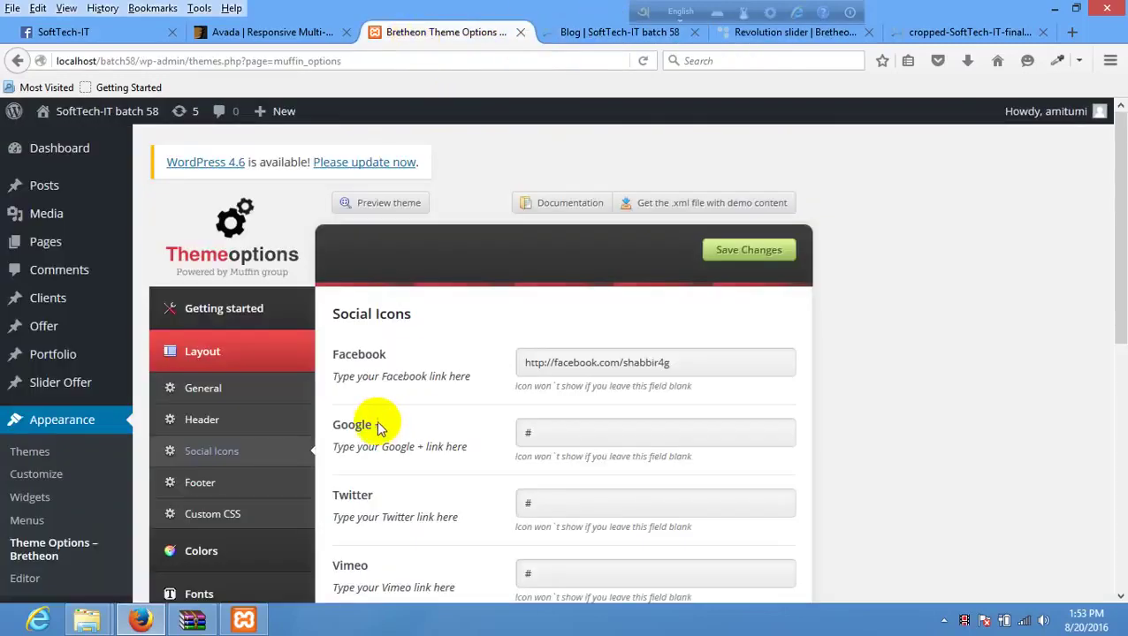
- Open Bretheon's Footer settings and choose the Separated footer layout
scroll(381, 416, "down", 4)
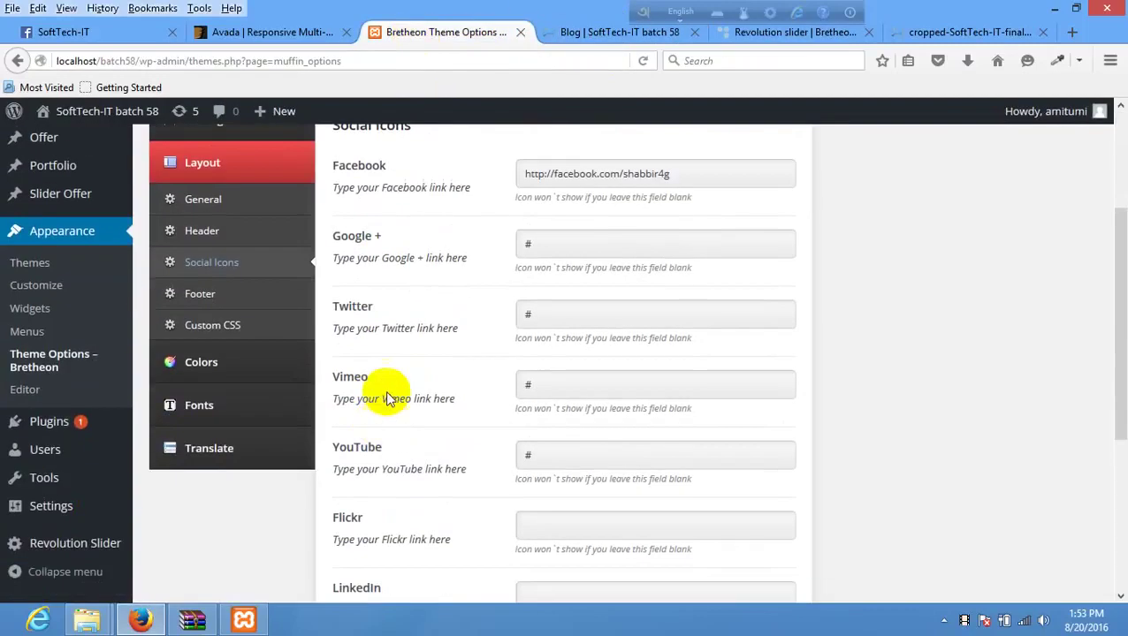
left_click(217, 295)
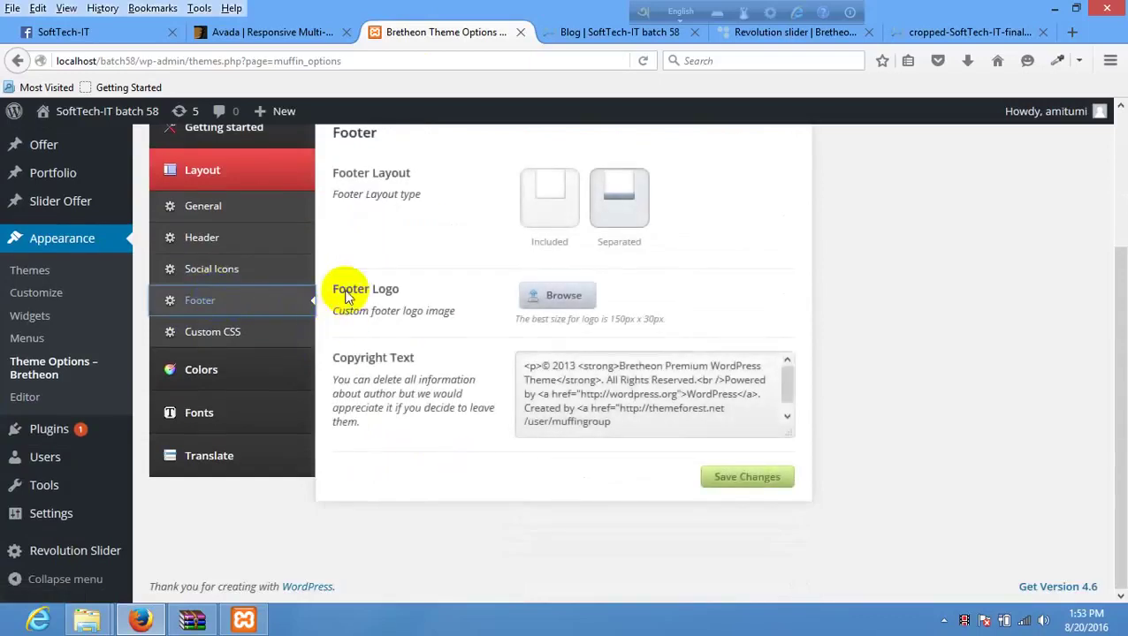
scroll(344, 289, "up", 4)
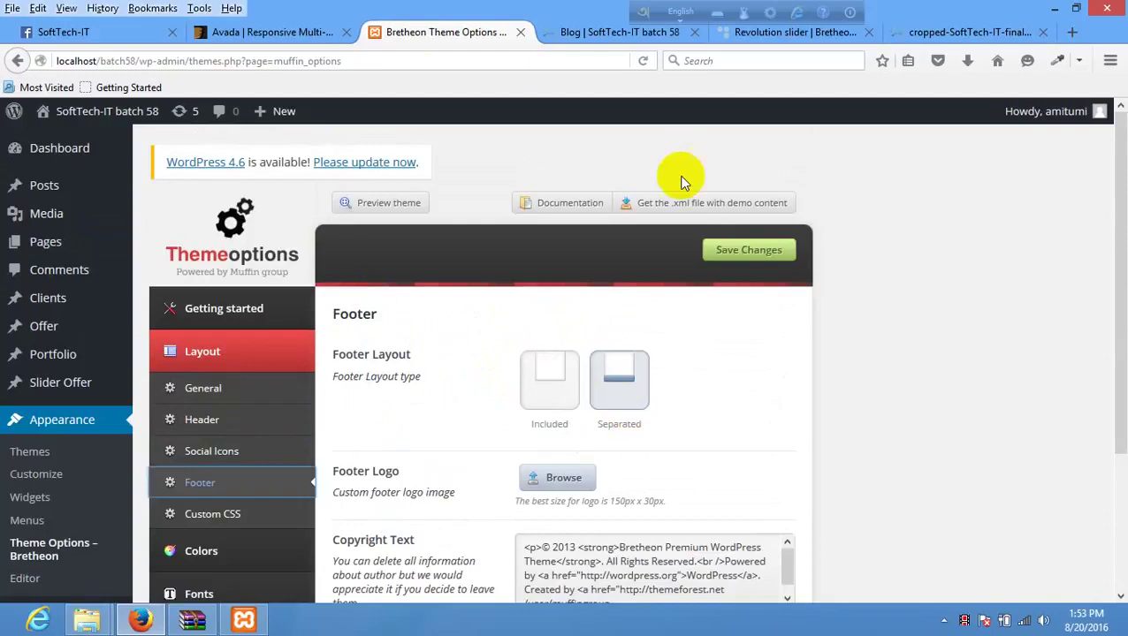
left_click(554, 370)
left_click(609, 371)
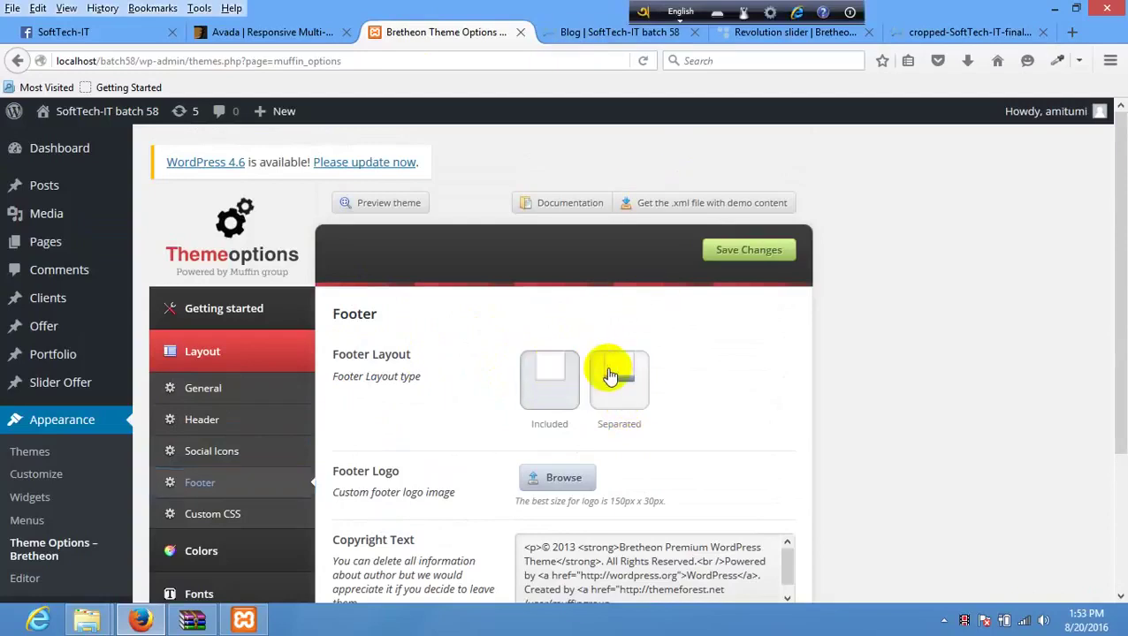
- Scroll through the local Blog page to inspect its footer widgets
left_click(590, 34)
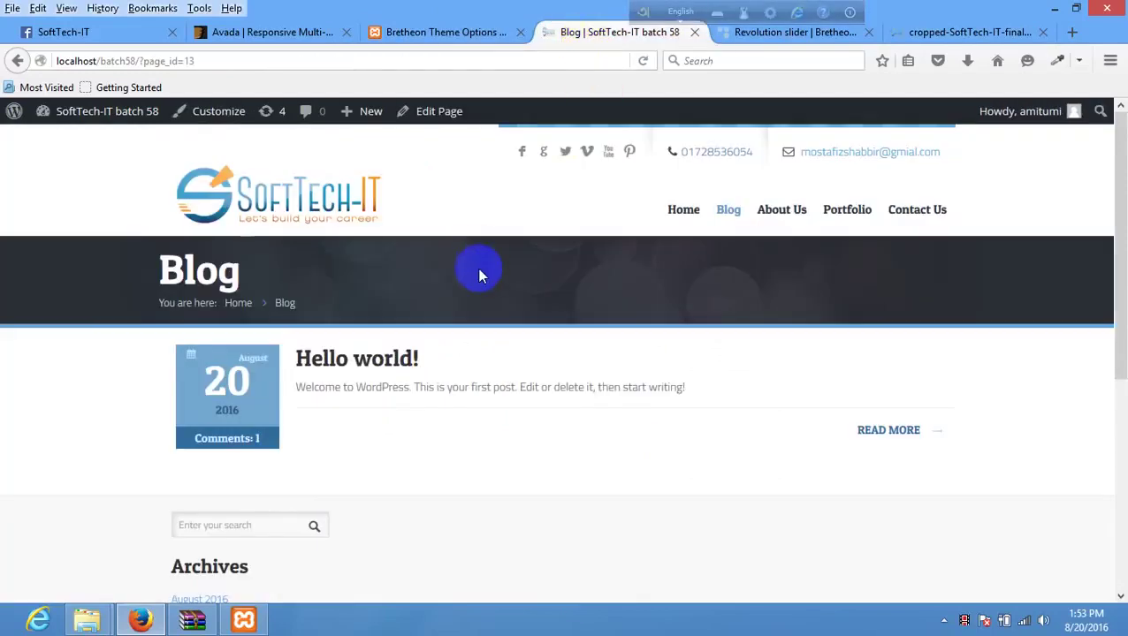
scroll(511, 308, "down", 5)
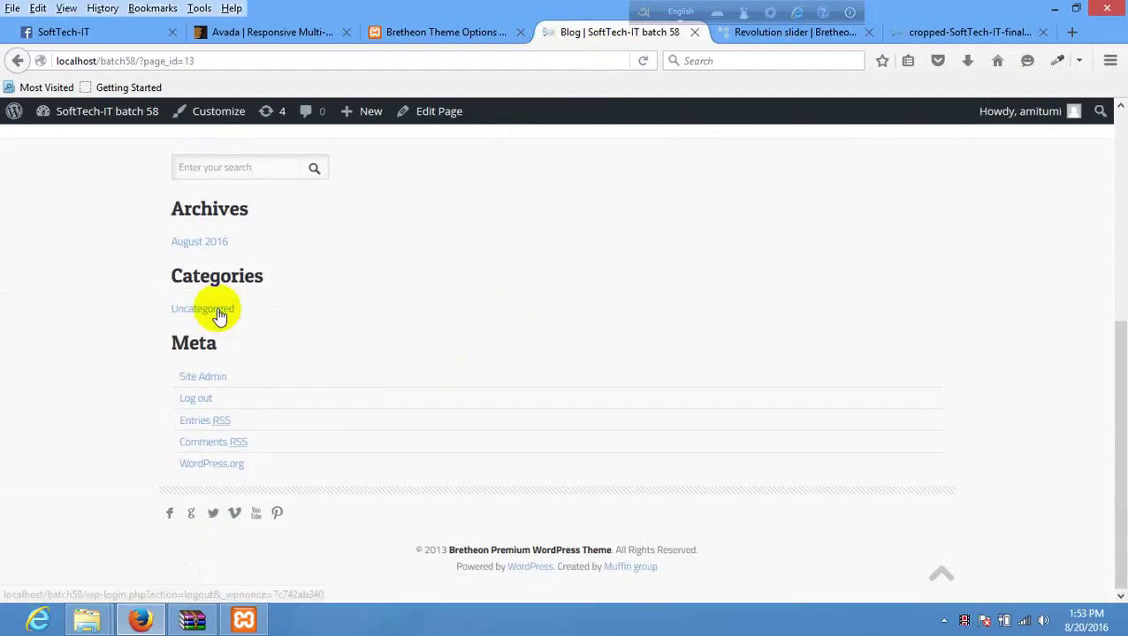
scroll(221, 270, "up", 2)
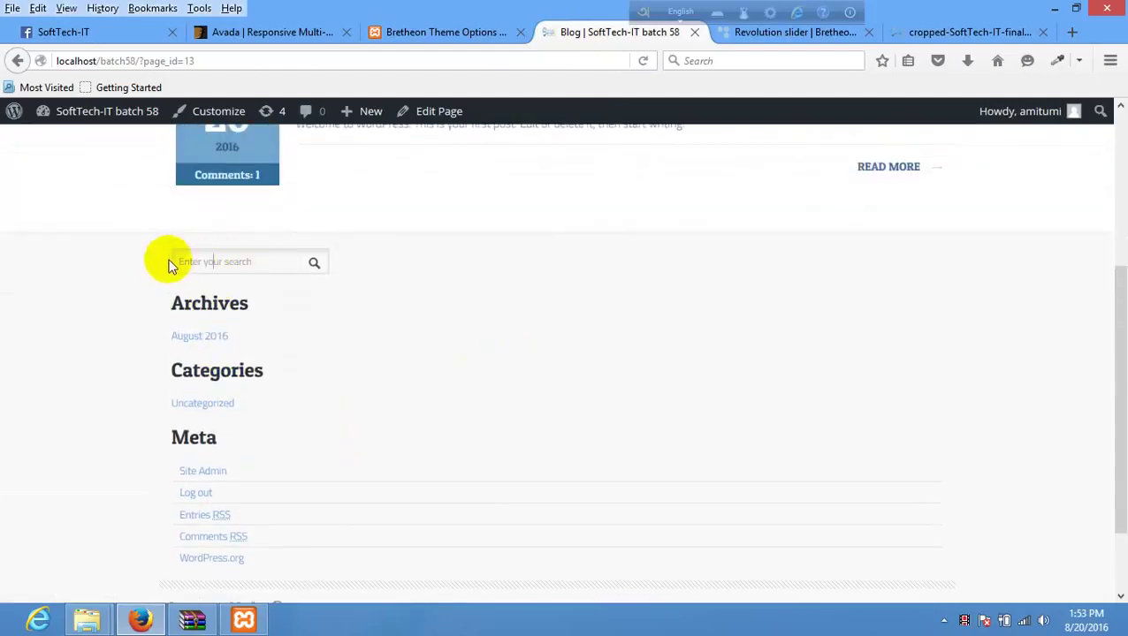
scroll(233, 354, "down", 2)
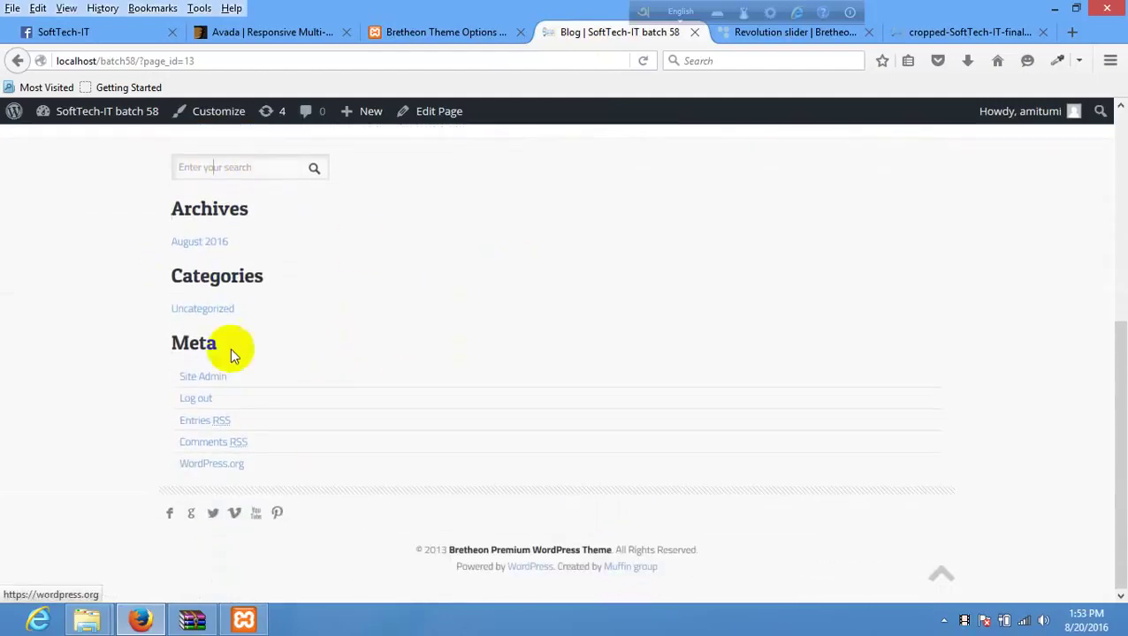
- Open the Appearance > Widgets page in a new tab from Theme Options
left_click(444, 36)
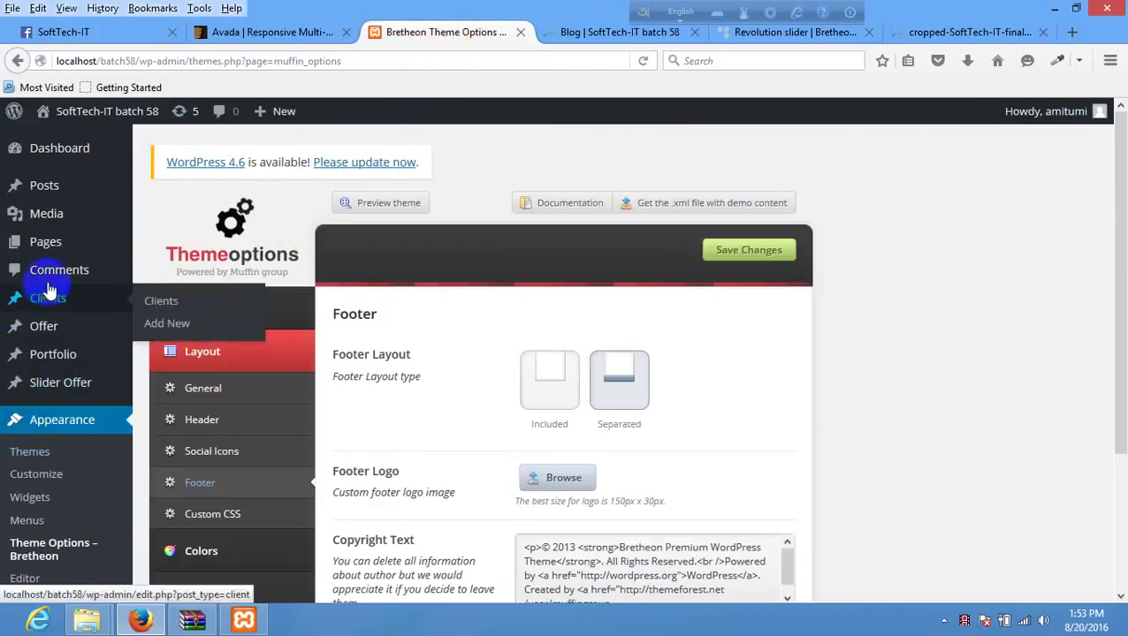
scroll(67, 311, "down", 3)
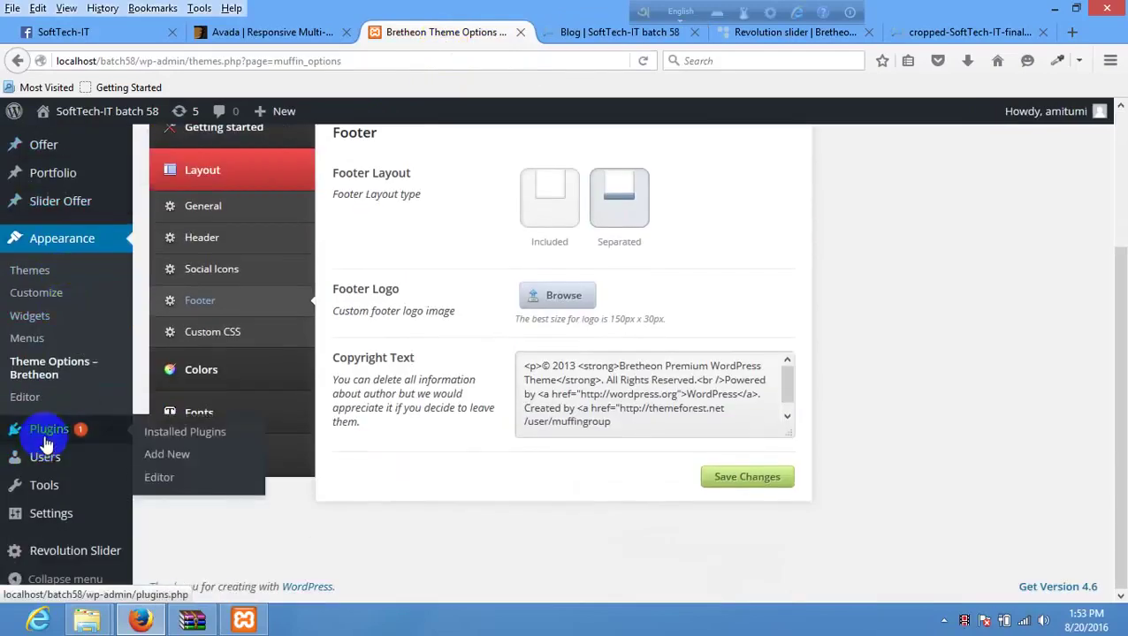
right_click(35, 320)
left_click(88, 323)
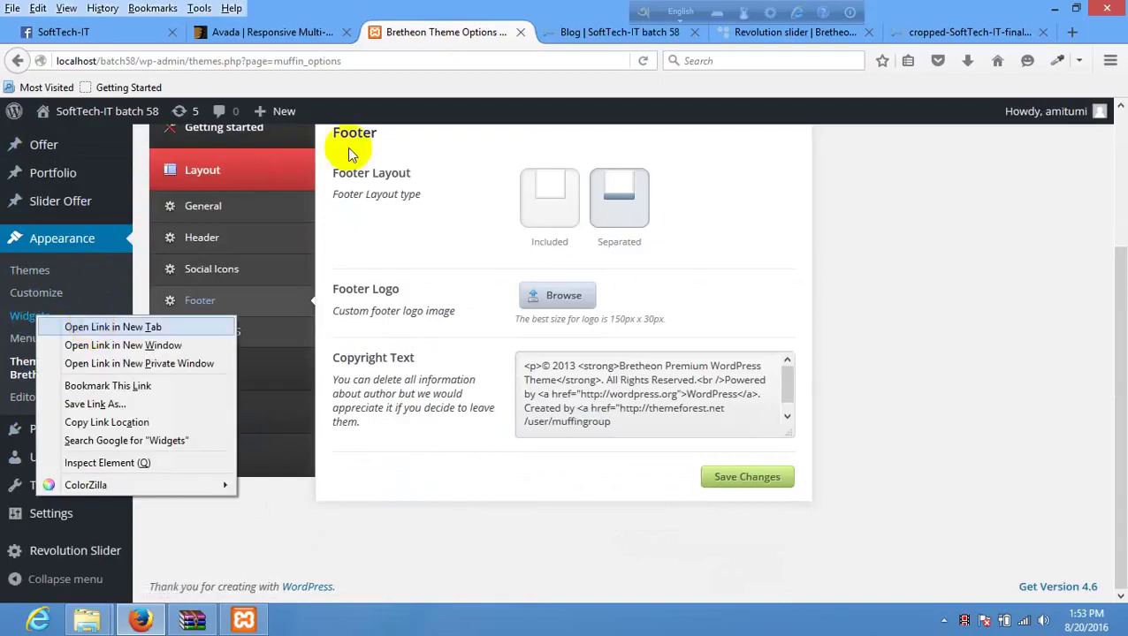
- Delete the Search widget from Footer area #1
left_click(528, 34)
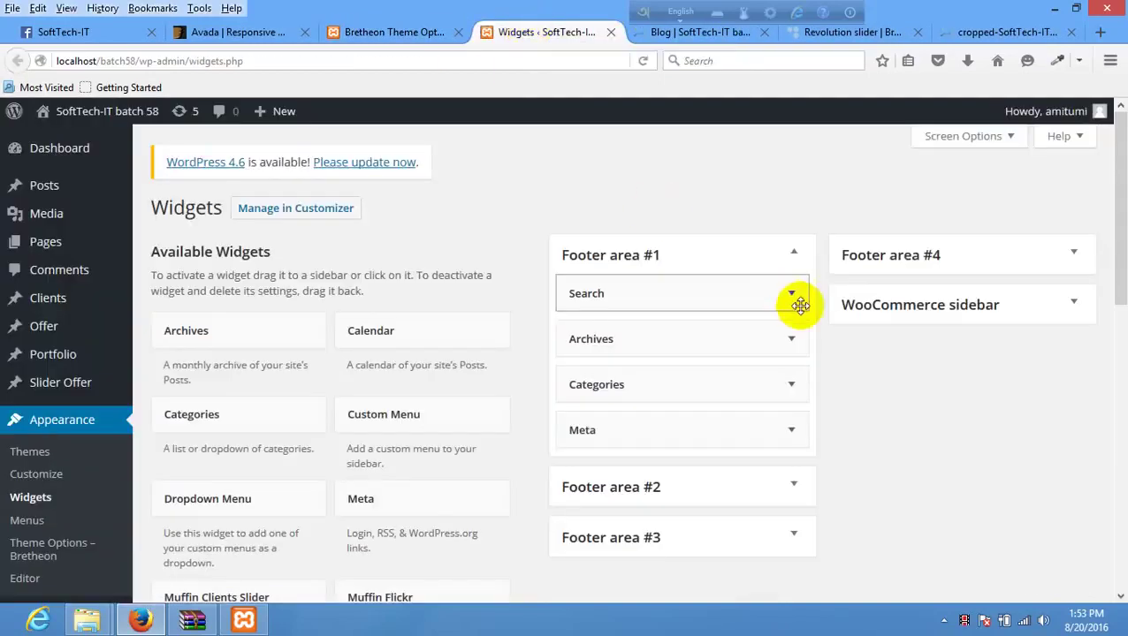
left_click(793, 293)
scroll(699, 292, "down", 2)
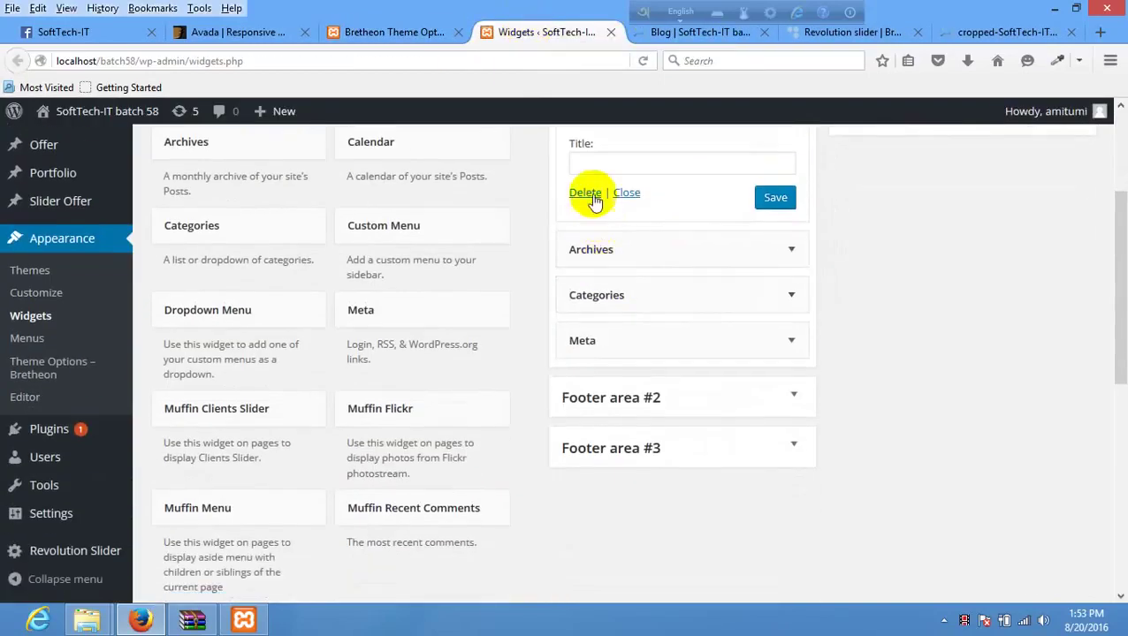
left_click(588, 193)
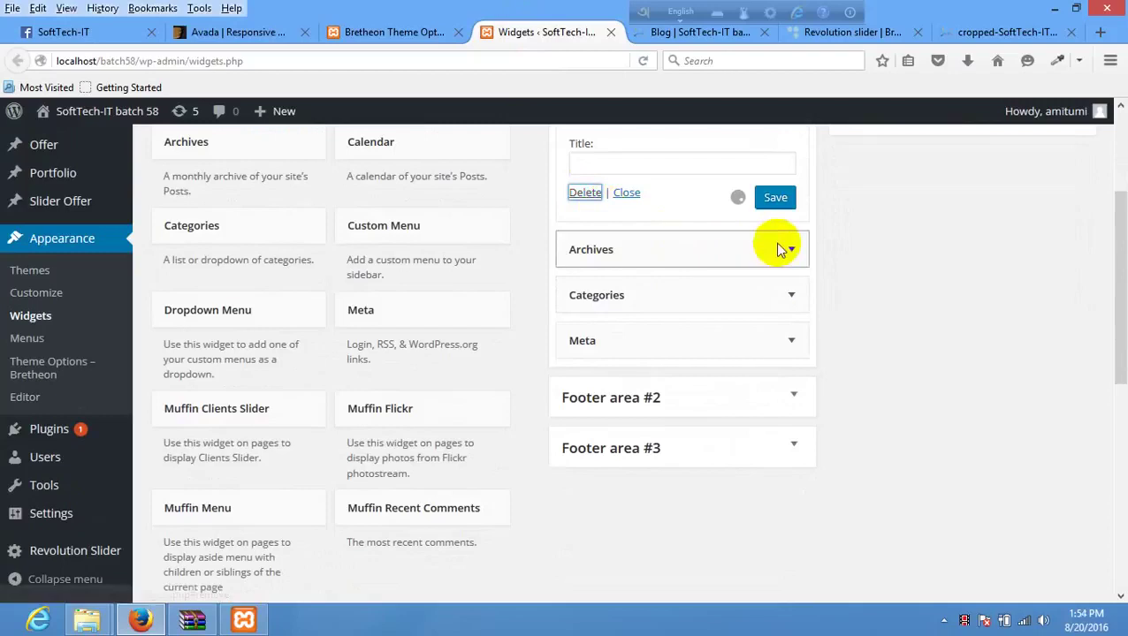
- Delete the Meta, Categories and Archives widgets, leaving Footer area #1 empty
left_click(791, 152)
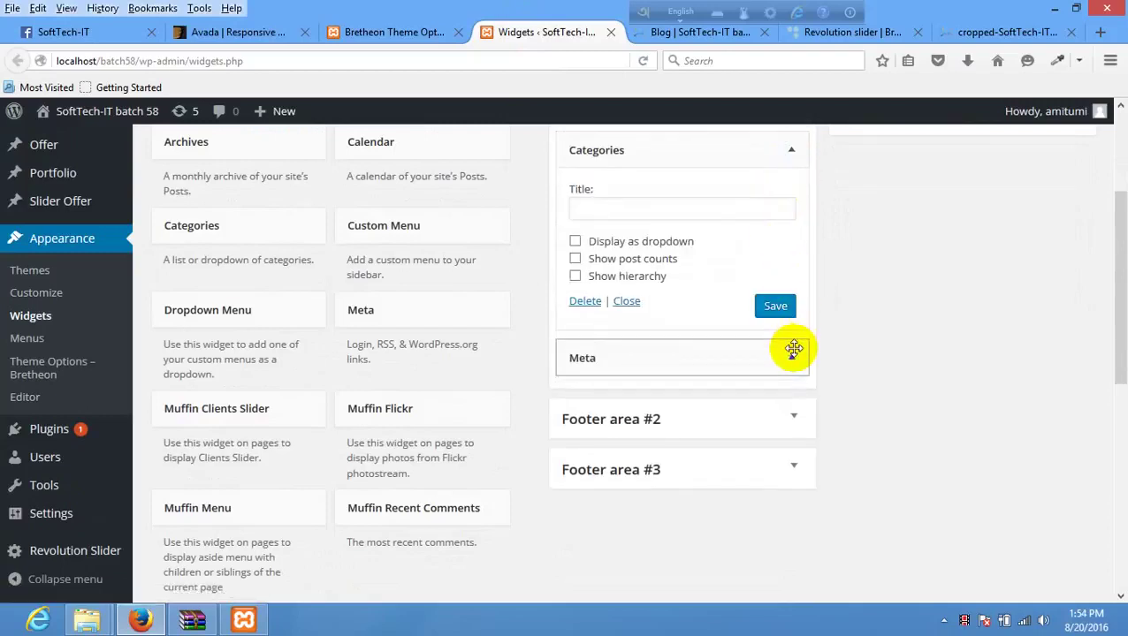
left_click(791, 352)
left_click(585, 448)
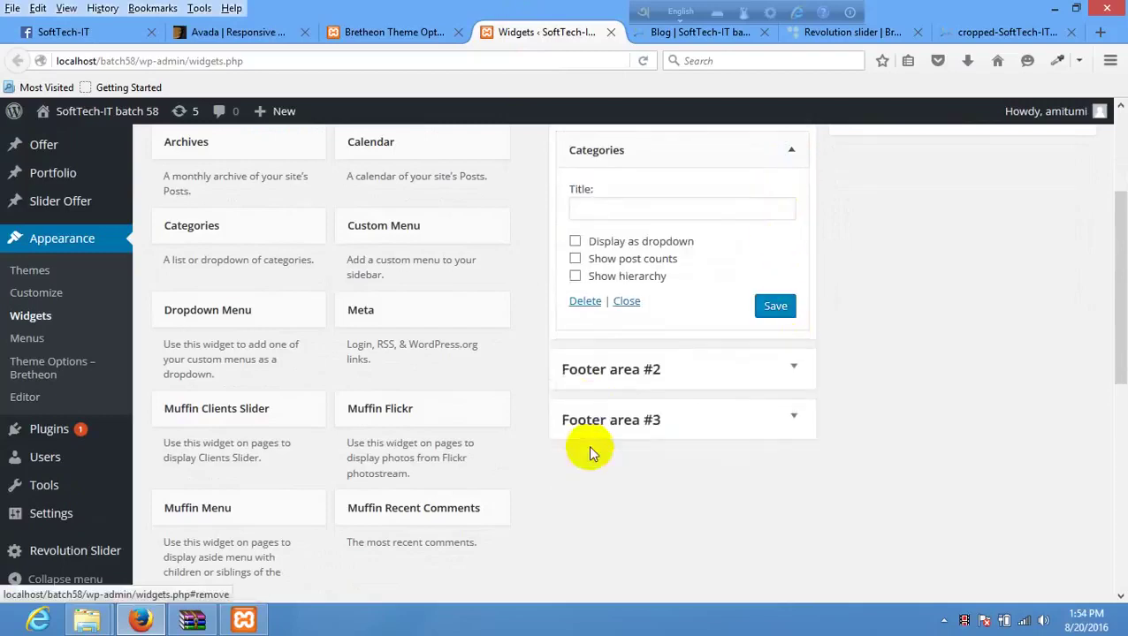
left_click(585, 301)
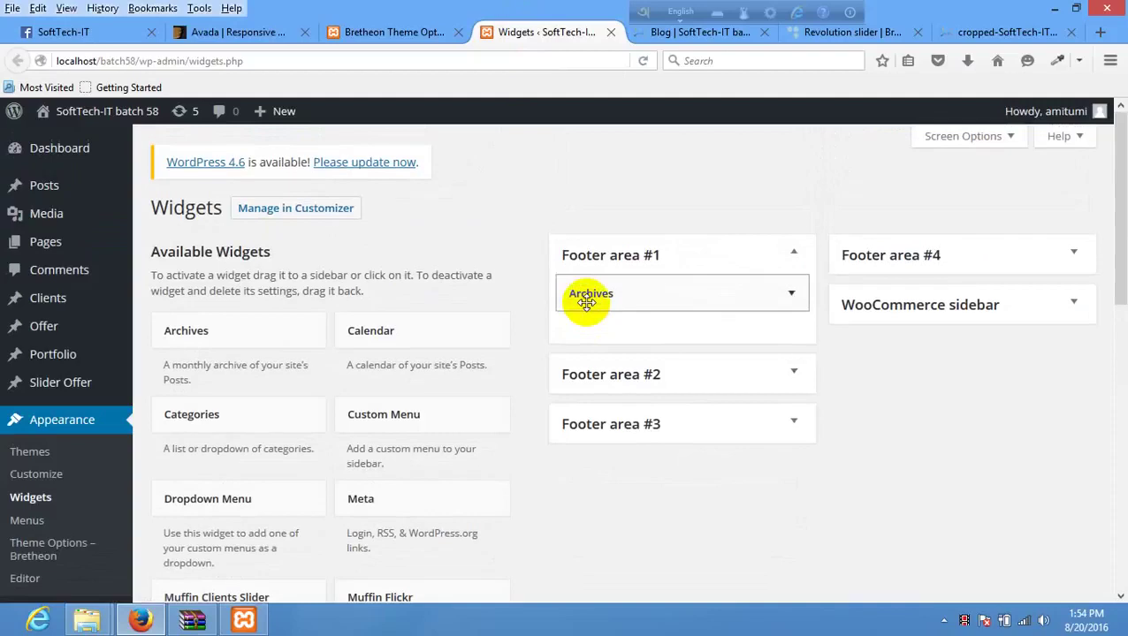
left_click(792, 300)
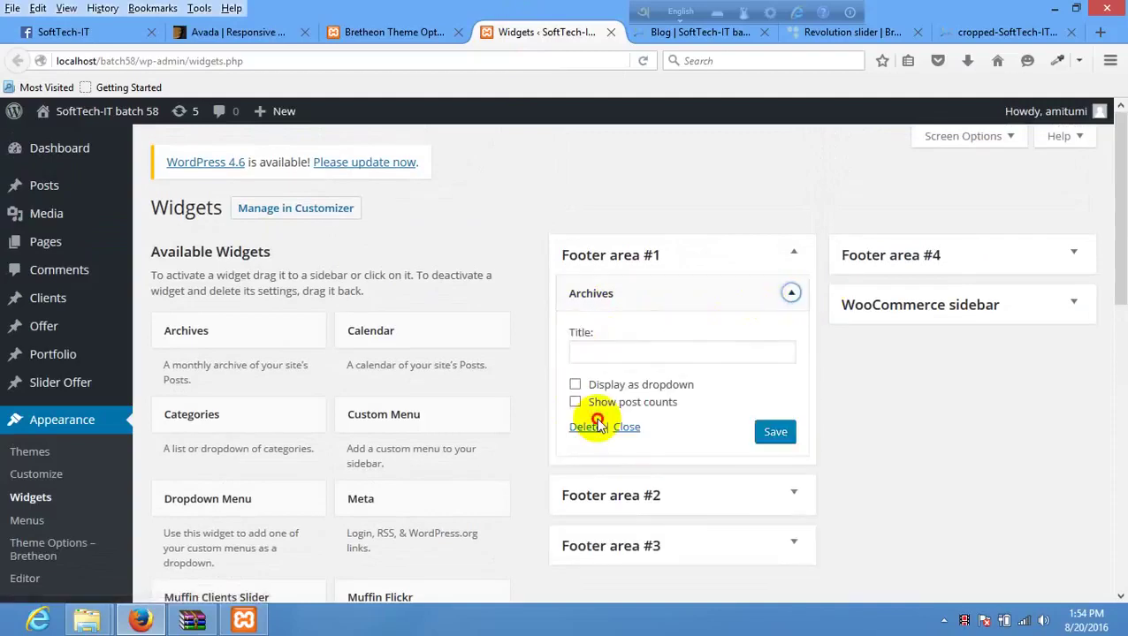
left_click(587, 428)
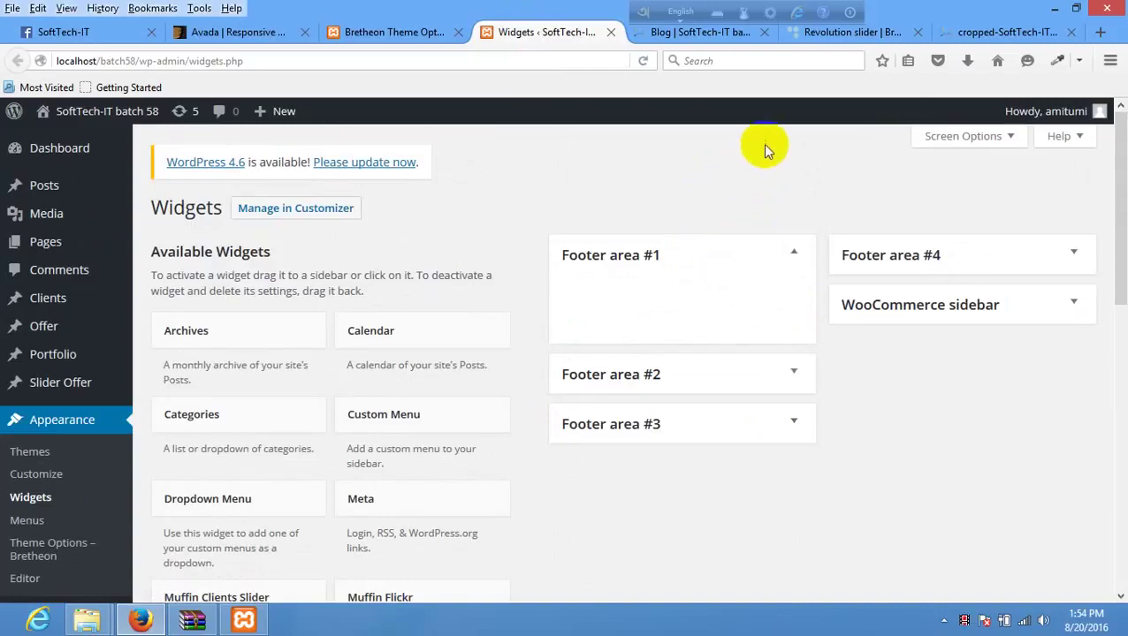
left_click(454, 68)
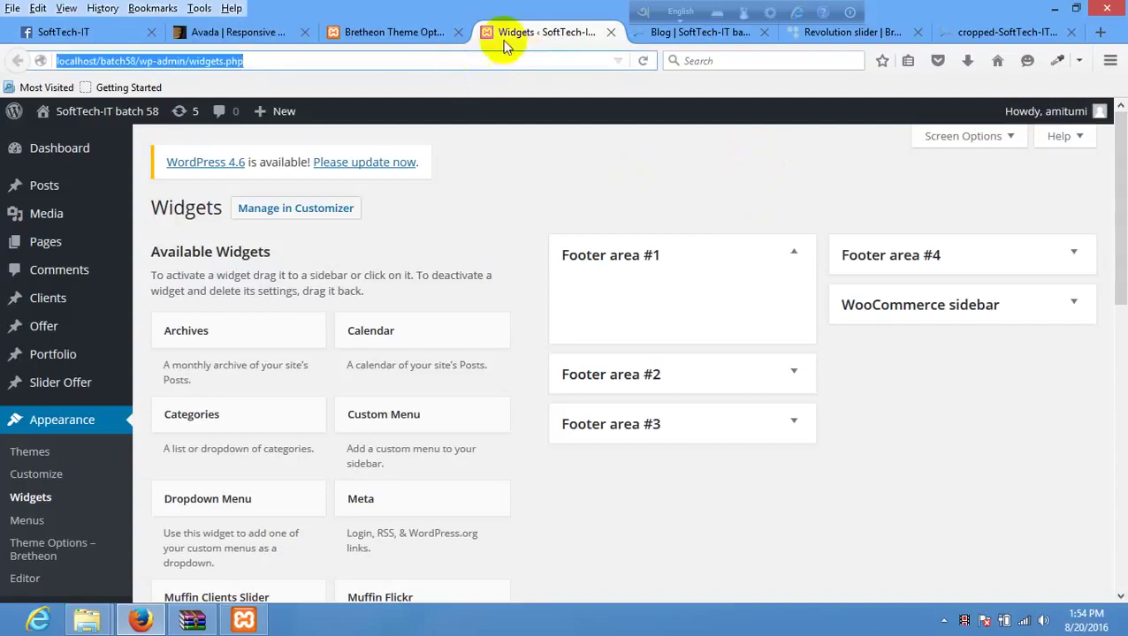
left_click(416, 33)
left_click(545, 33)
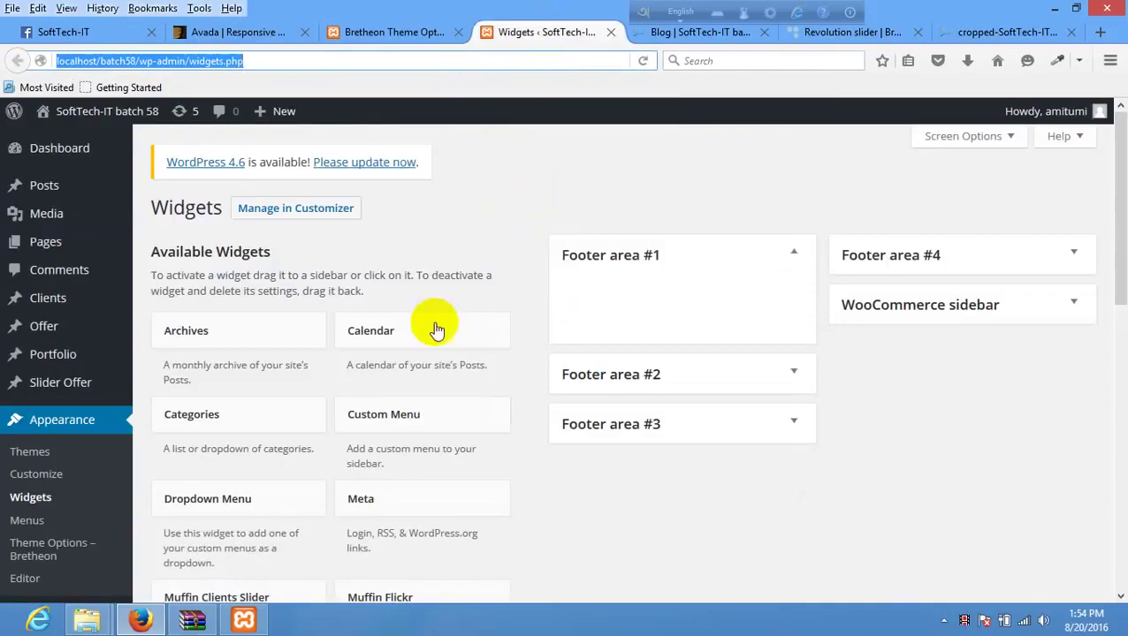
scroll(461, 345, "down", 5)
scroll(730, 267, "up", 5)
left_click(681, 174)
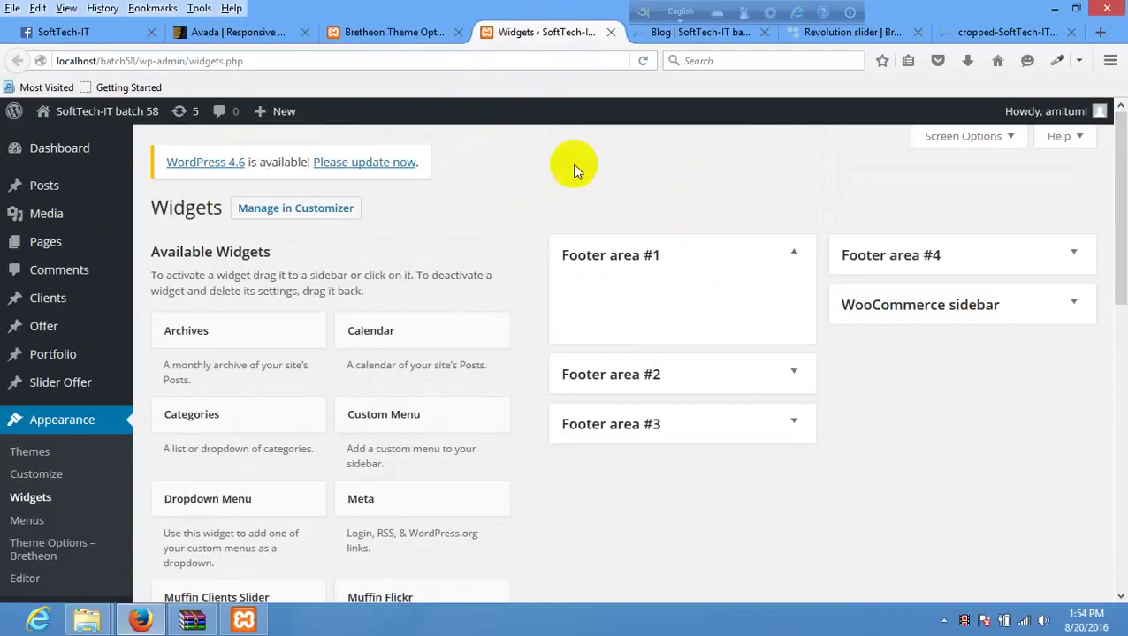
left_click(141, 619)
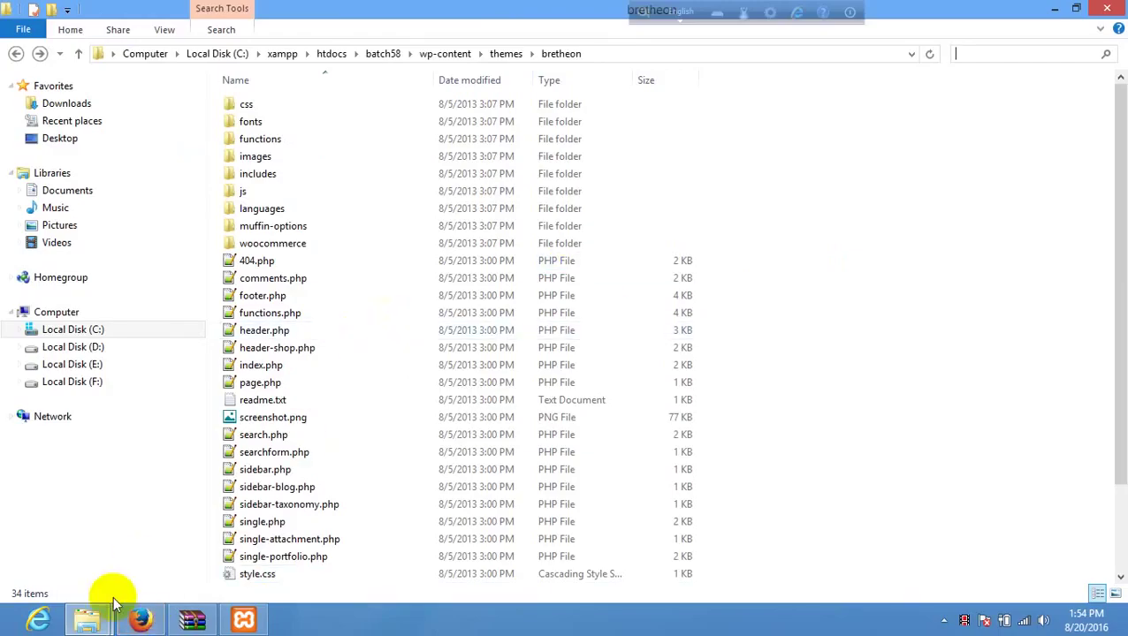
left_click(141, 619)
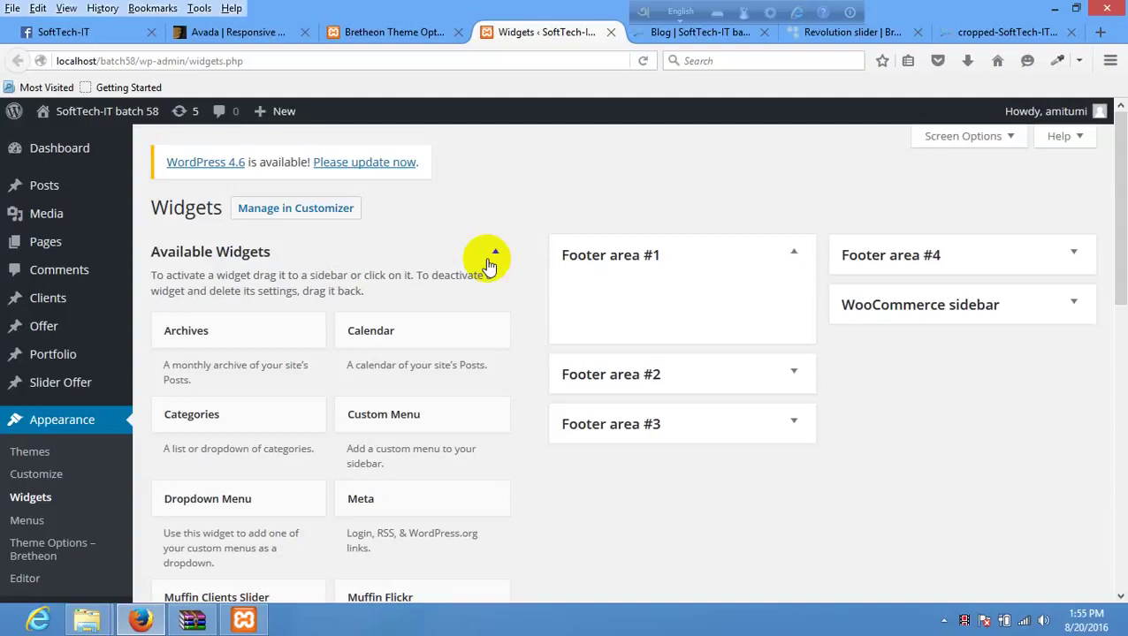
- Look over the Bretheon theme options, the widgets page and the blog footer
right_click(575, 140)
left_click(529, 40)
left_click(459, 37)
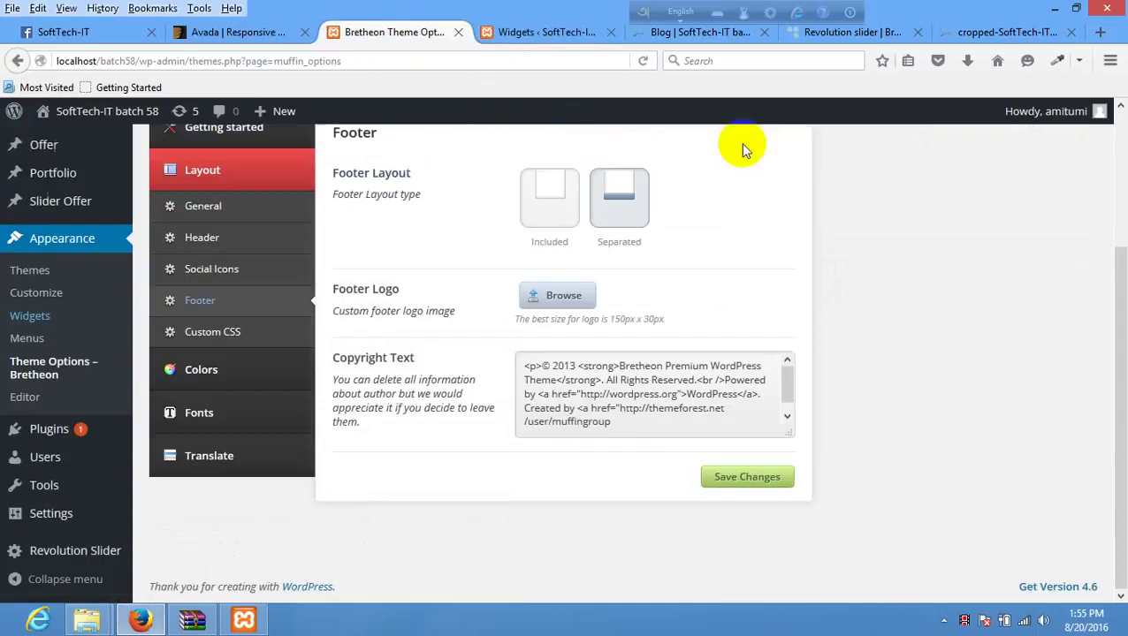
scroll(601, 283, "up", 2)
scroll(557, 301, "down", 2)
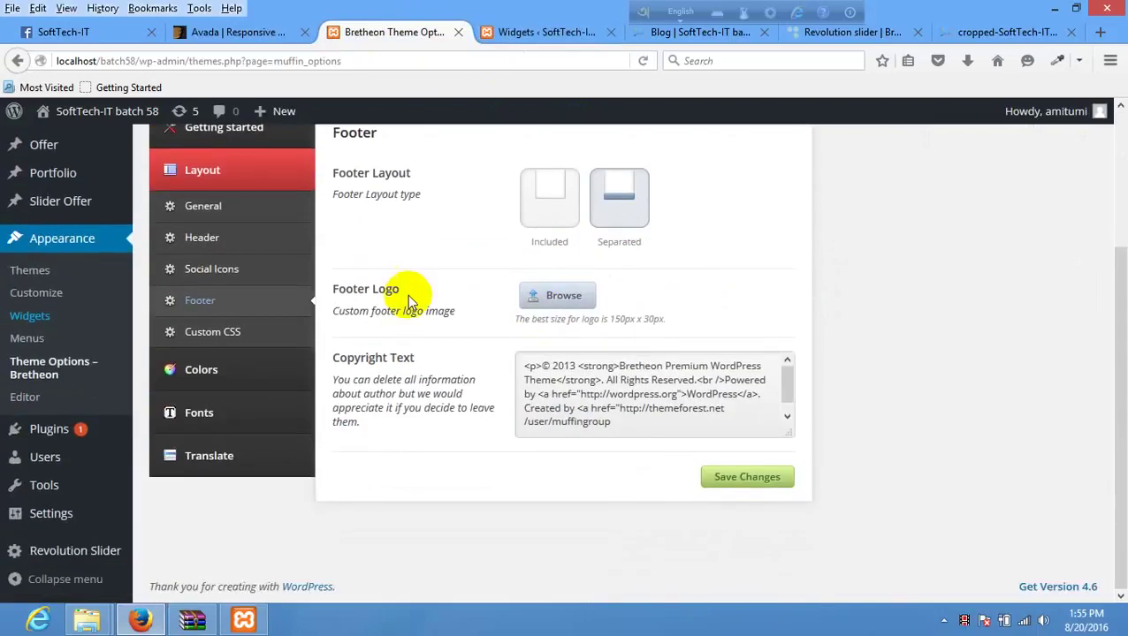
left_click_drag(408, 296, 543, 30)
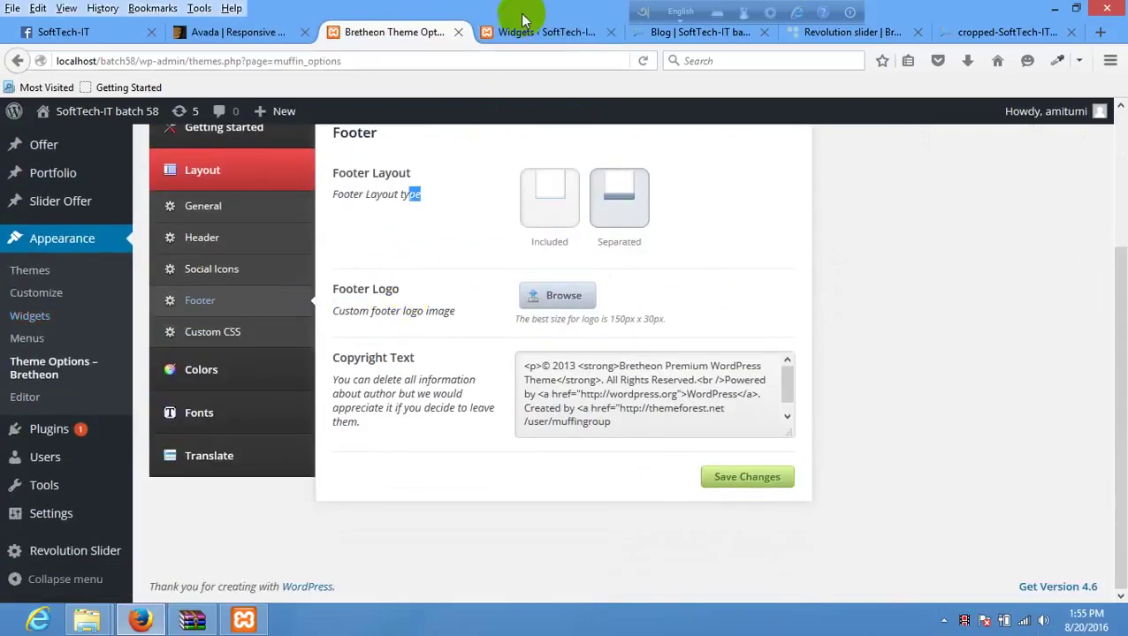
left_click(521, 32)
scroll(511, 404, "down", 5)
left_click(699, 32)
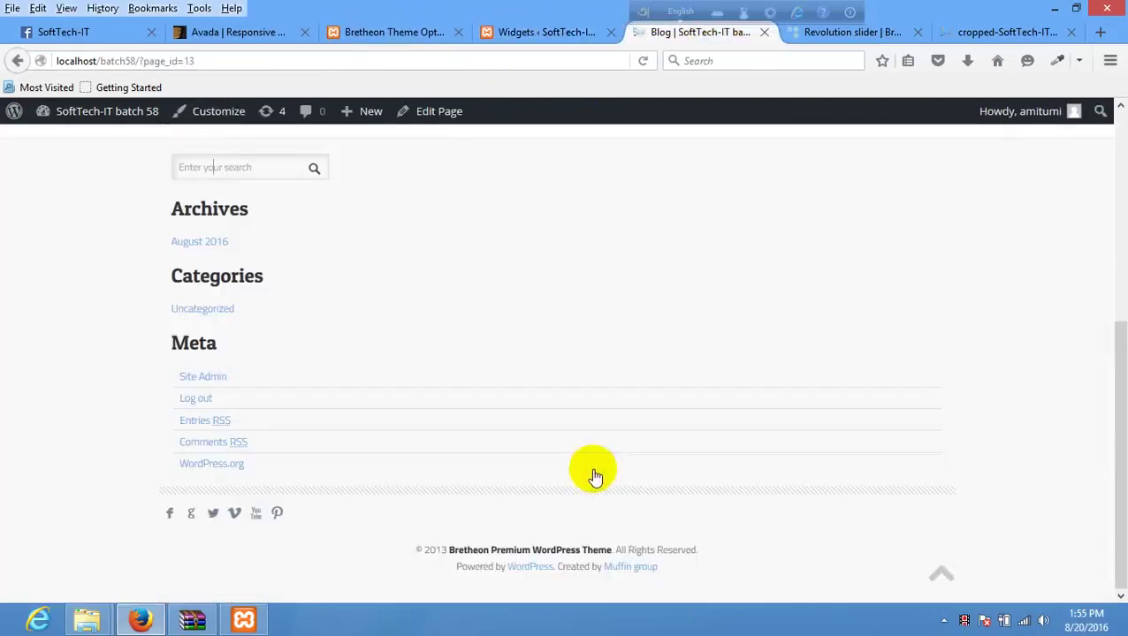
left_click(420, 31)
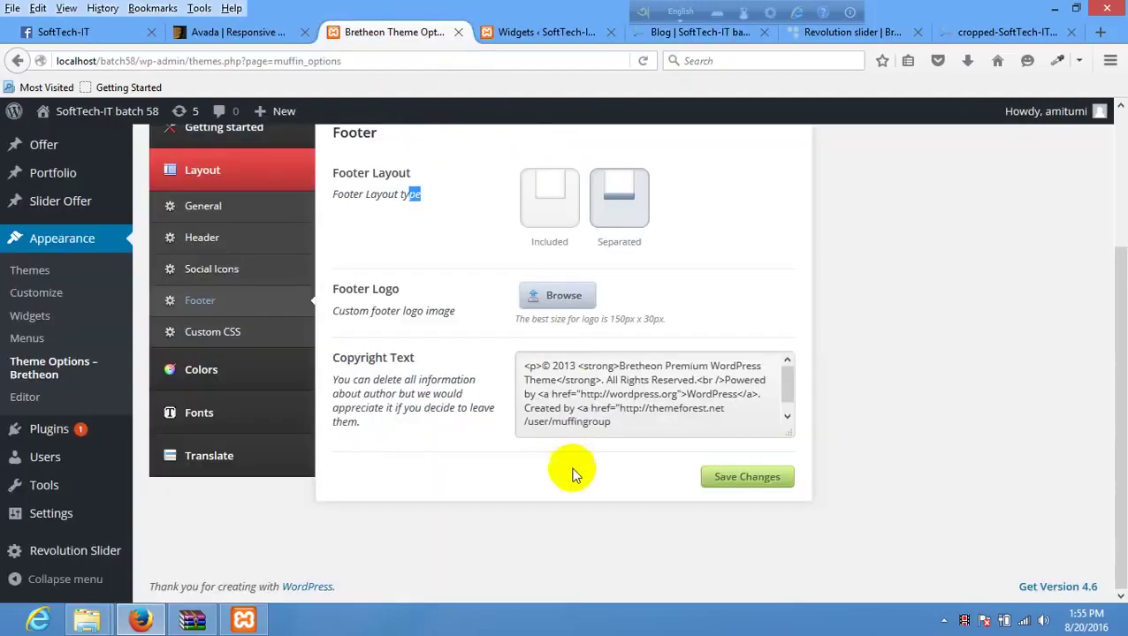
- Set the SoftTech-IT image as the footer logo, save, and start reloading the blog page
left_click(567, 296)
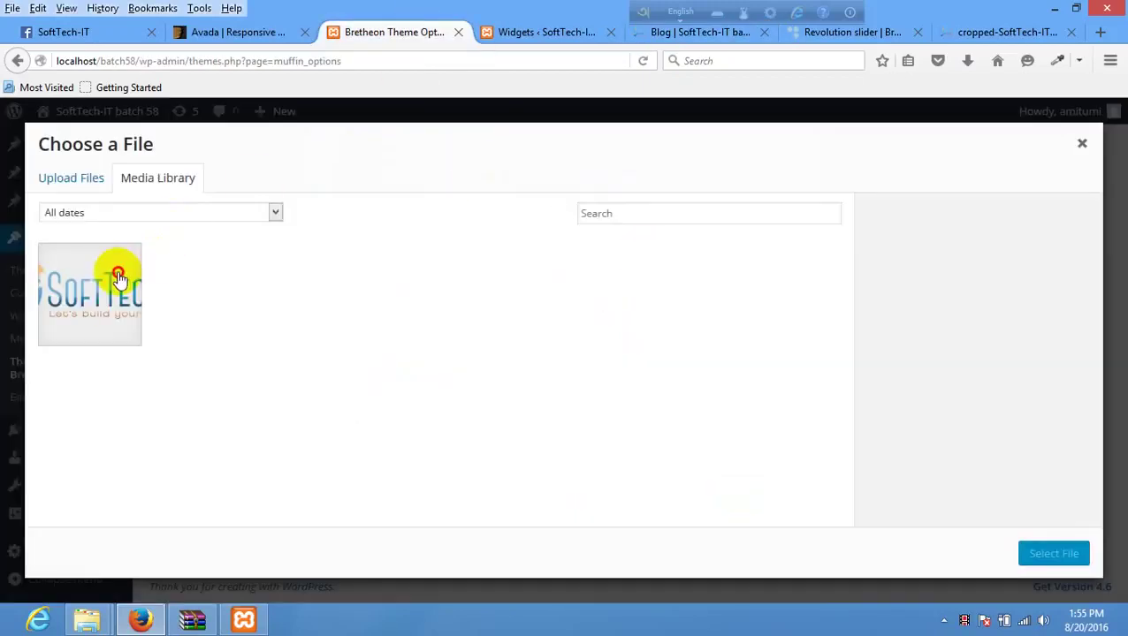
left_click(116, 272)
left_click(1052, 556)
scroll(846, 425, "up", 2)
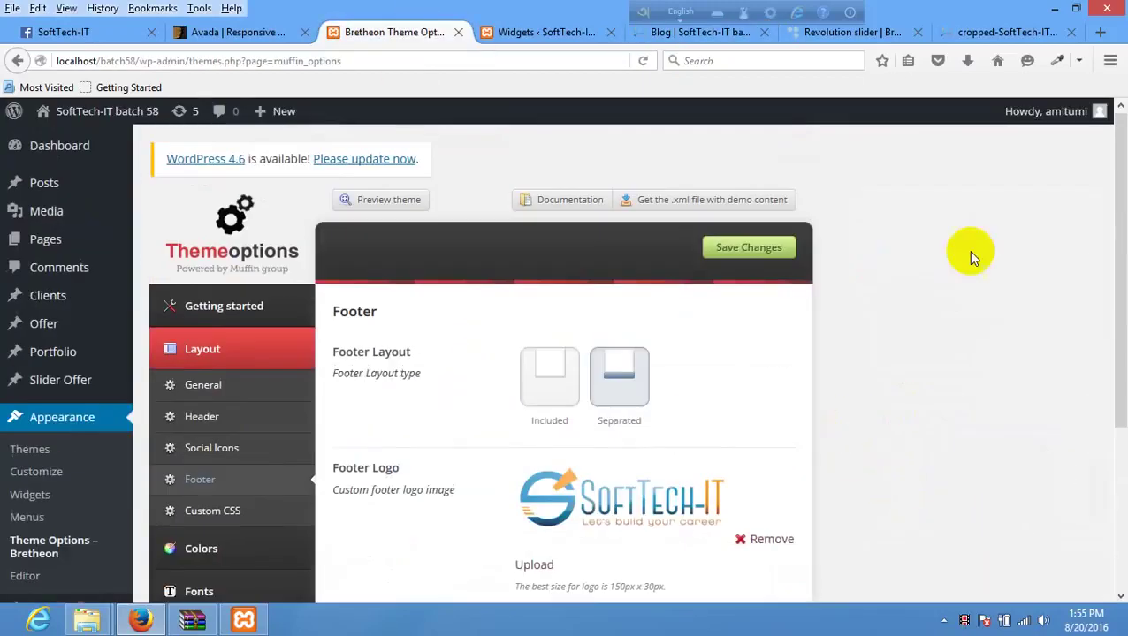
left_click(749, 250)
left_click(542, 33)
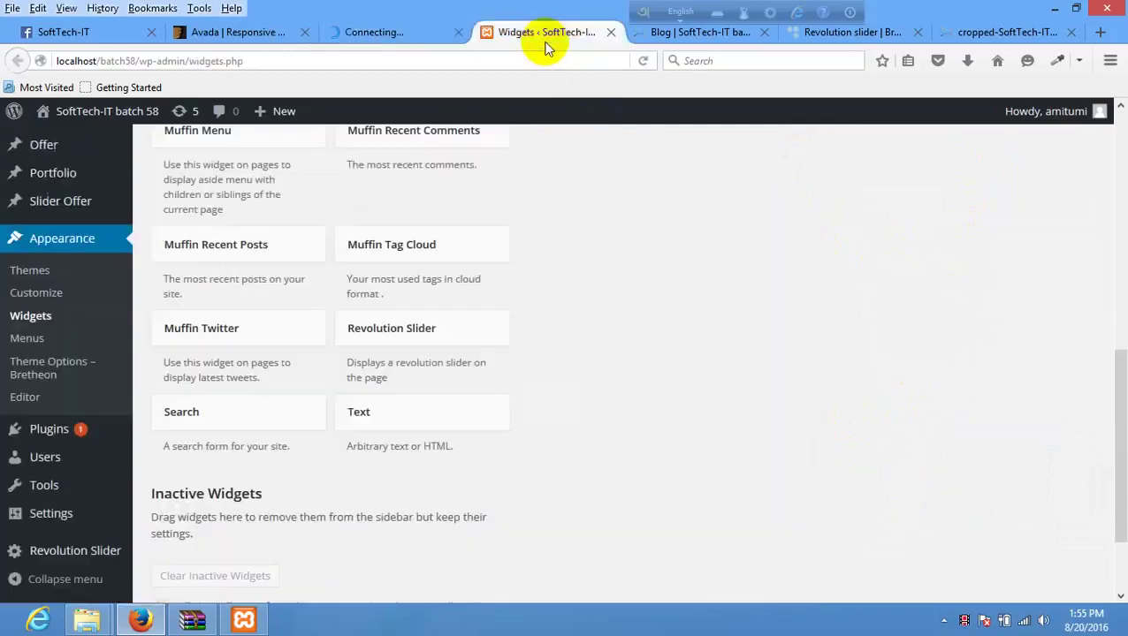
left_click(662, 33)
right_click(547, 196)
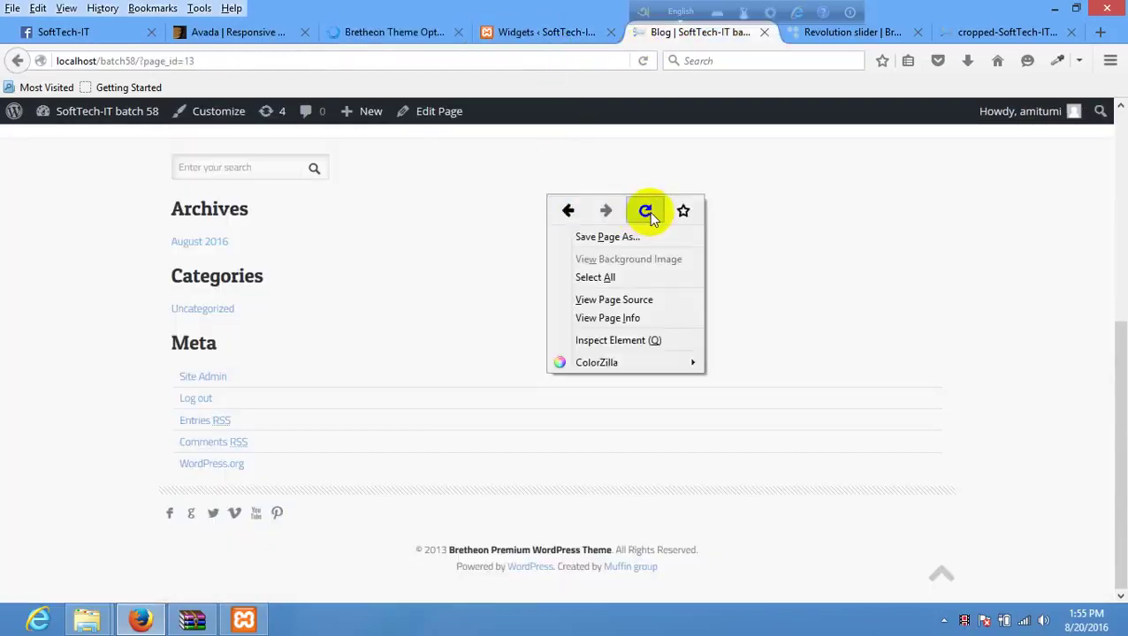
- Reload the blog page to confirm the SoftTech-IT footer logo, then close the Widgets tab
left_click(648, 212)
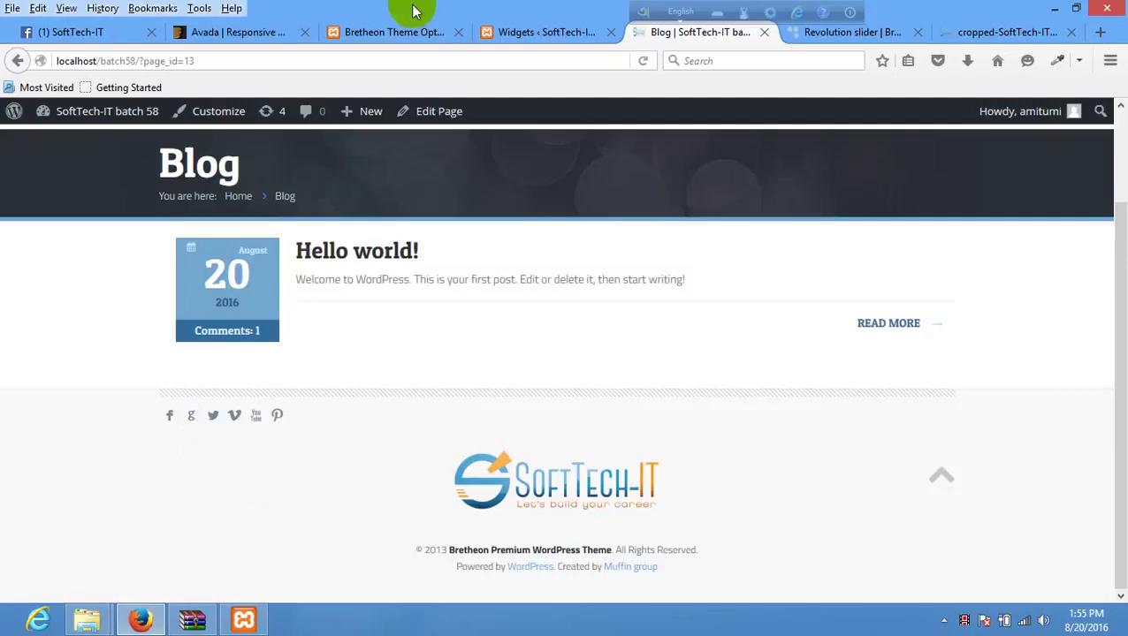
left_click(516, 30)
left_click(389, 32)
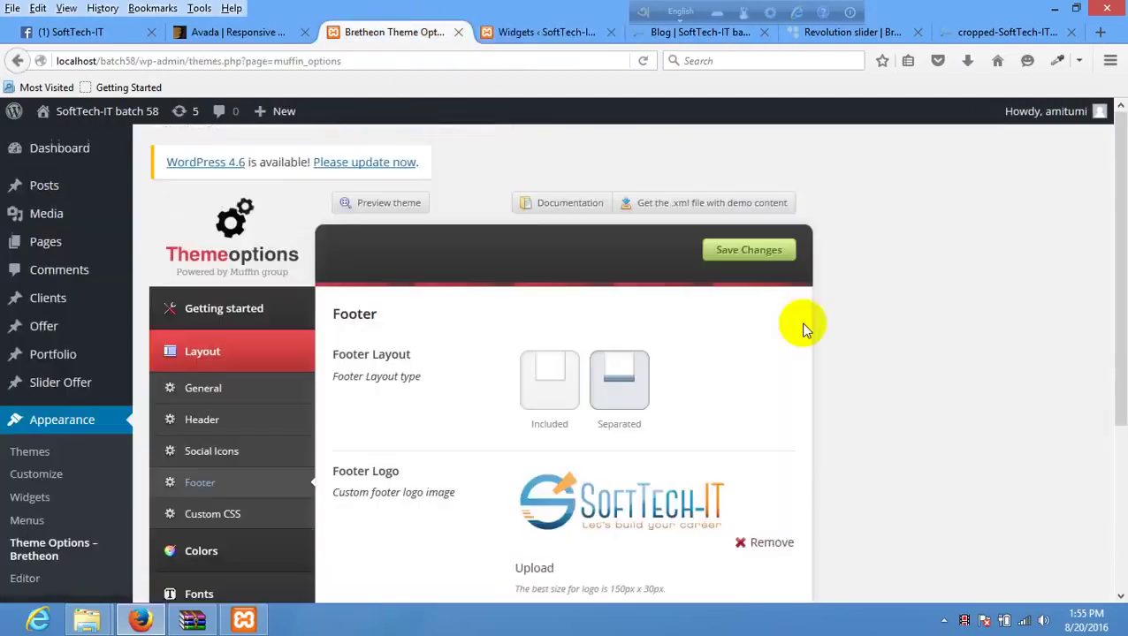
scroll(584, 349, "down", 5)
left_click(564, 32)
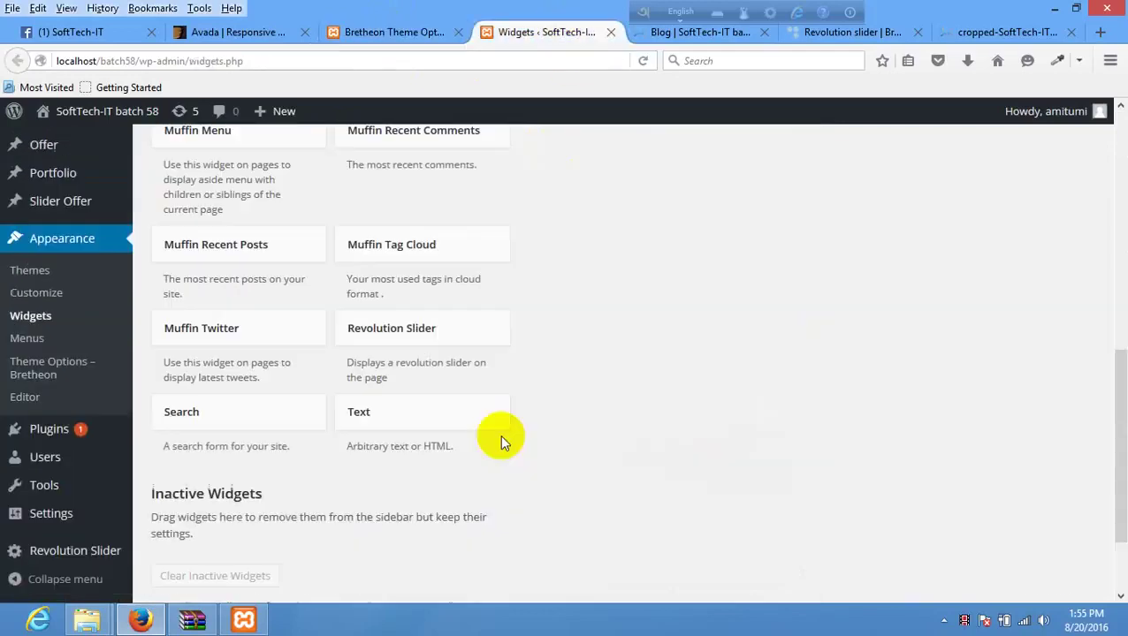
scroll(496, 440, "down", 2)
left_click(611, 33)
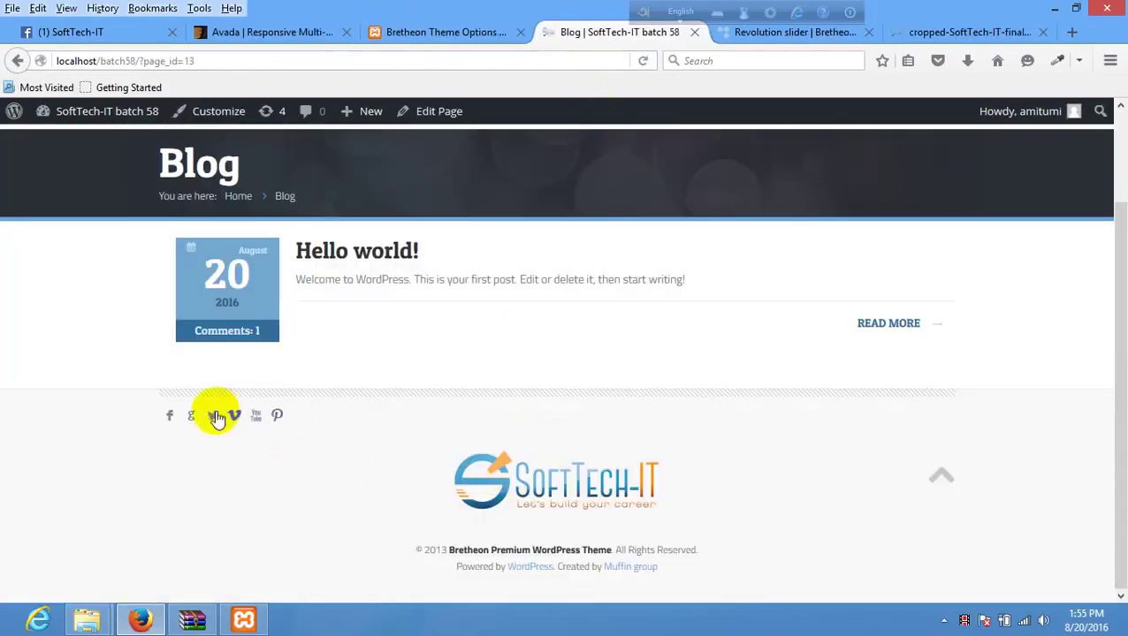
- Inspect the blog footer's two copyright lines, then return to the Bretheon footer settings
scroll(420, 425, "up", 2)
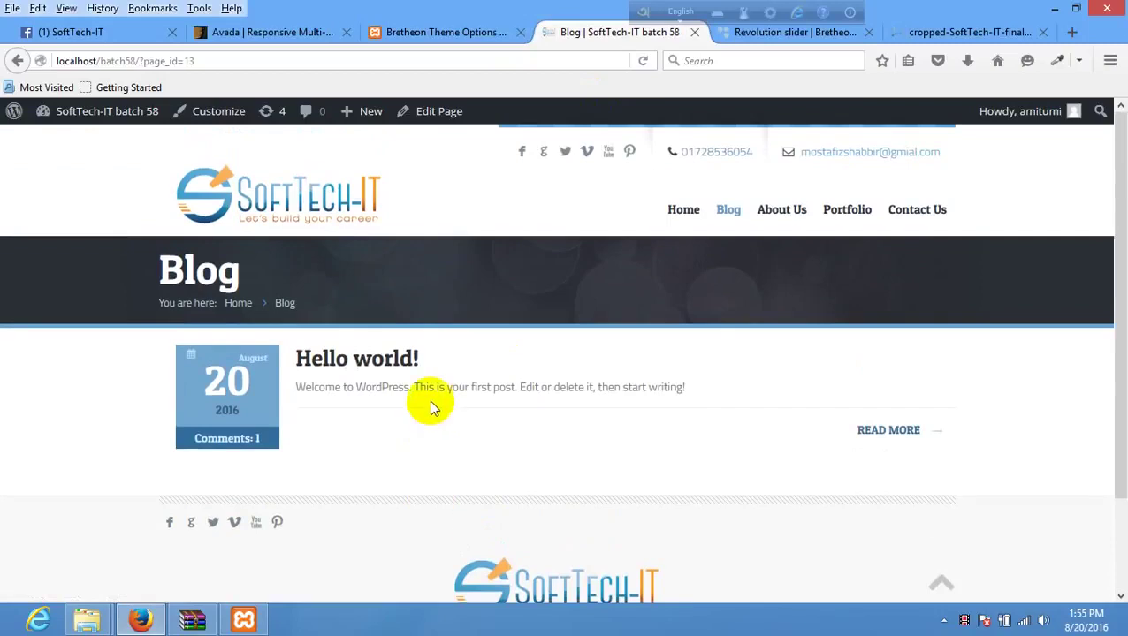
scroll(430, 406, "down", 2)
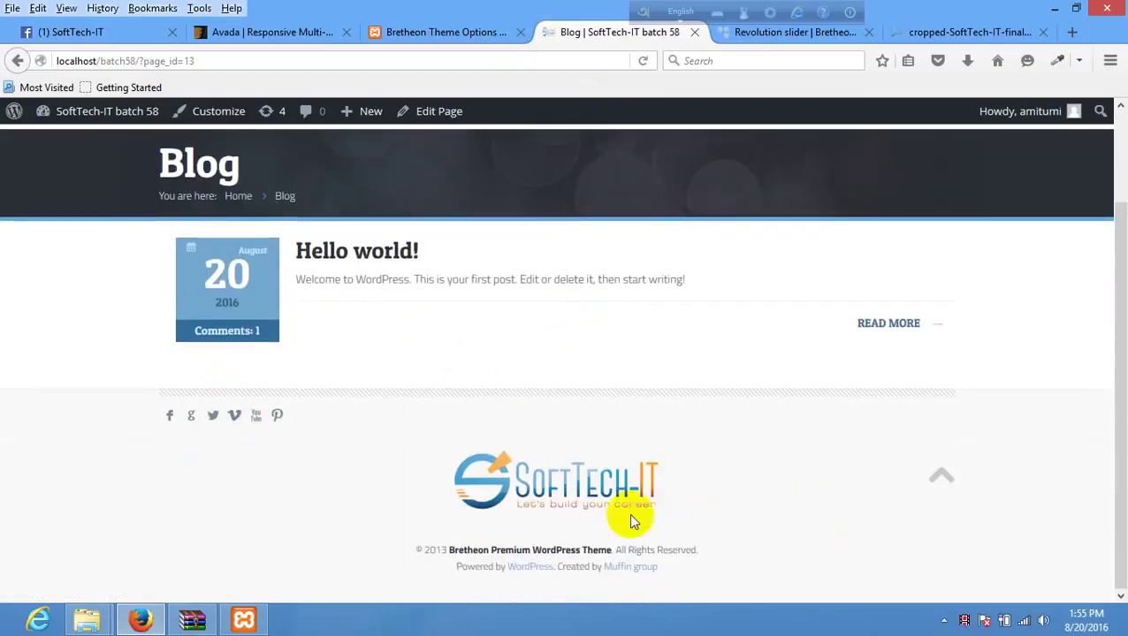
left_click_drag(415, 550, 383, 552)
left_click(406, 193)
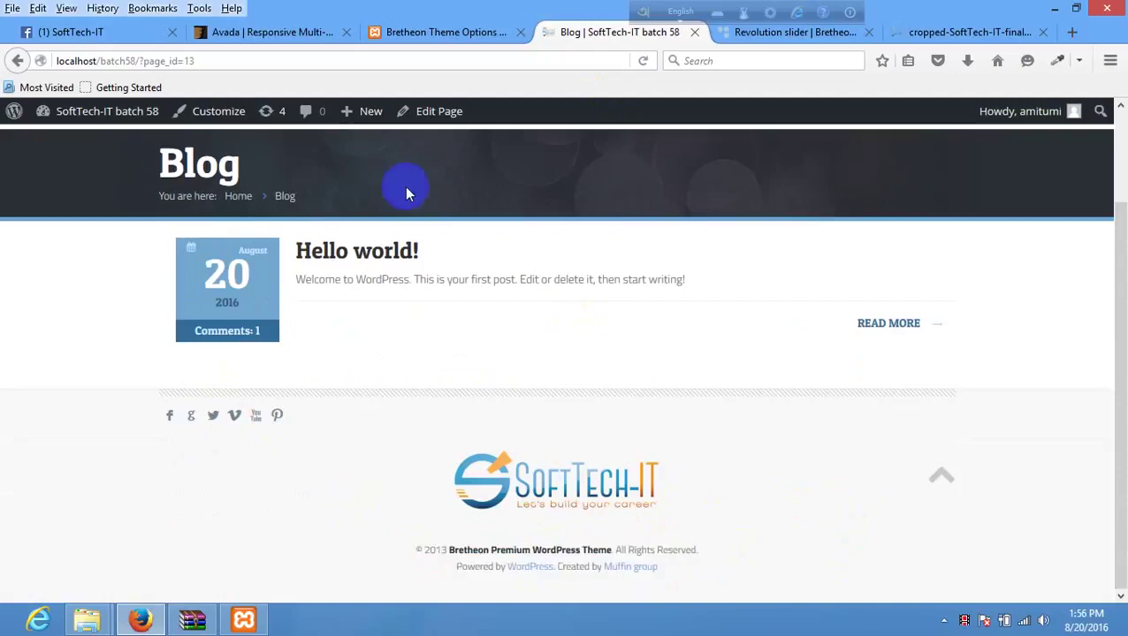
left_click(431, 30)
- Replace the Copyright Text with '&copy; copyright 2016 | | All right Reserved By Softtech-IT'
scroll(667, 412, "down", 2)
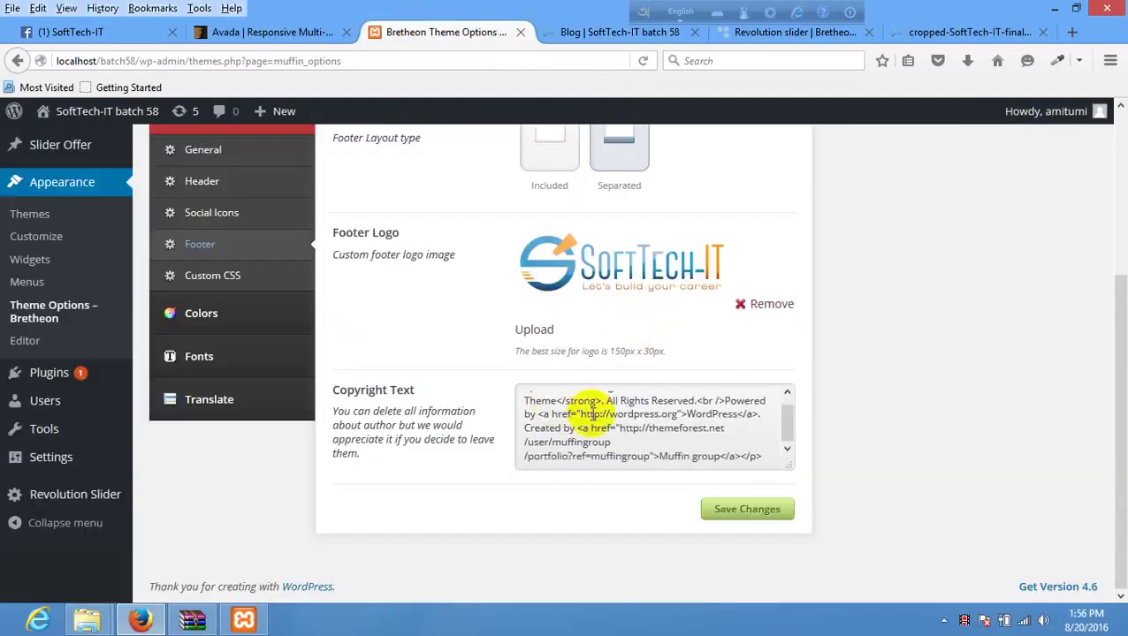
left_click_drag(767, 454, 449, 379)
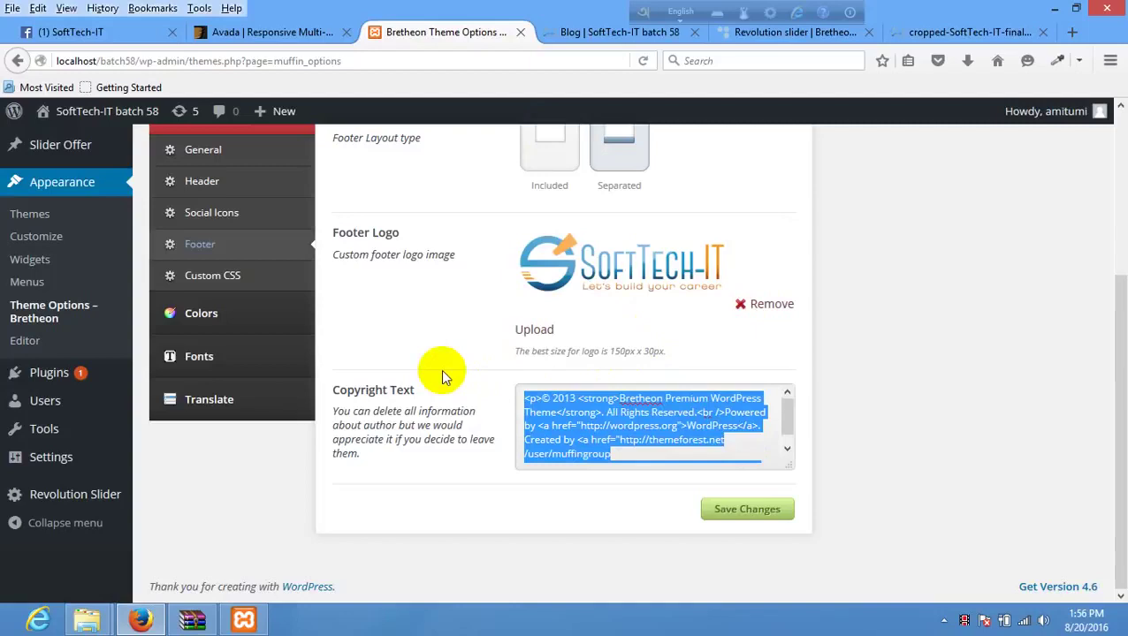
key("BackSpace")
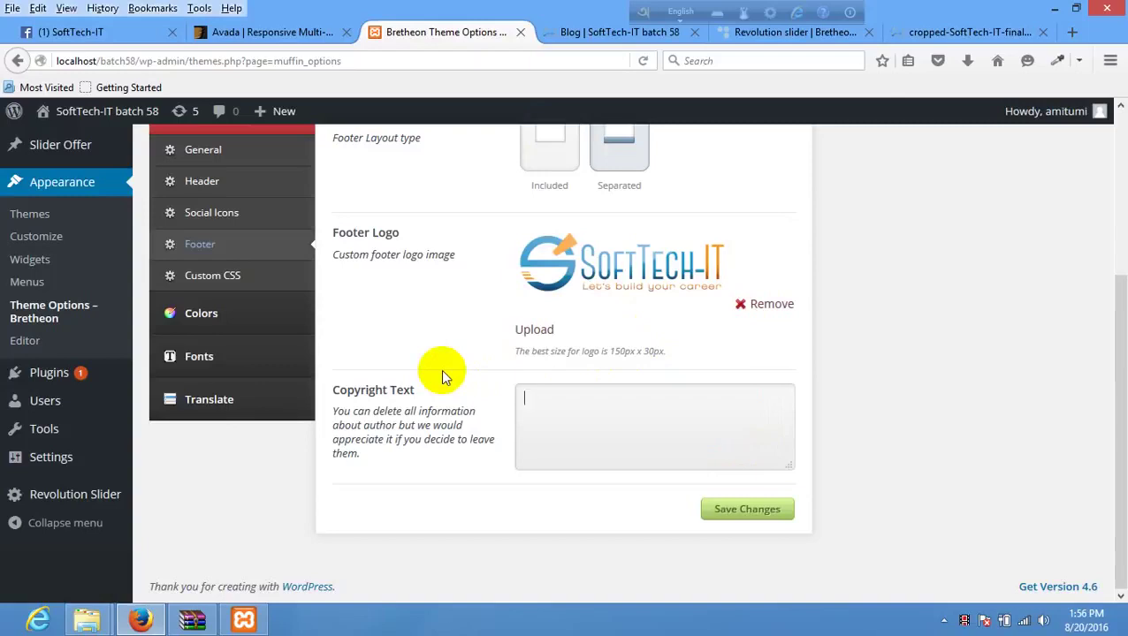
type("&co")
type("py;")
type("copyrigh")
type("t ")
type("text")
key("BackSpace")
key("BackSpace")
key("BackSpace")
key("BackSpace")
key("BackSpace")
type("2016")
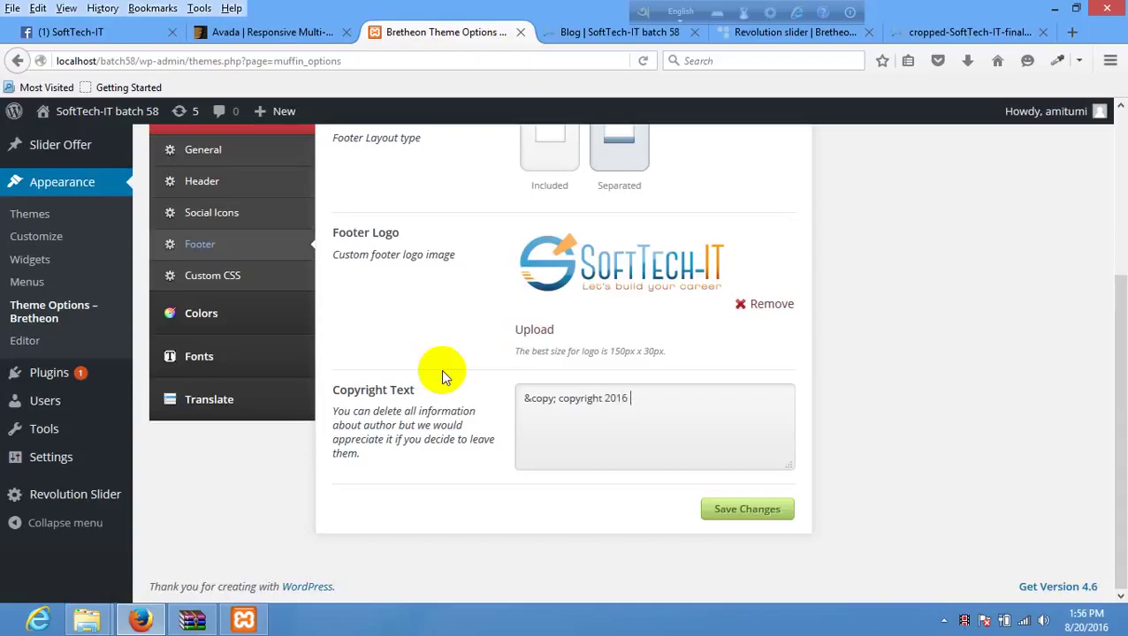
type(" | | All right Reserved")
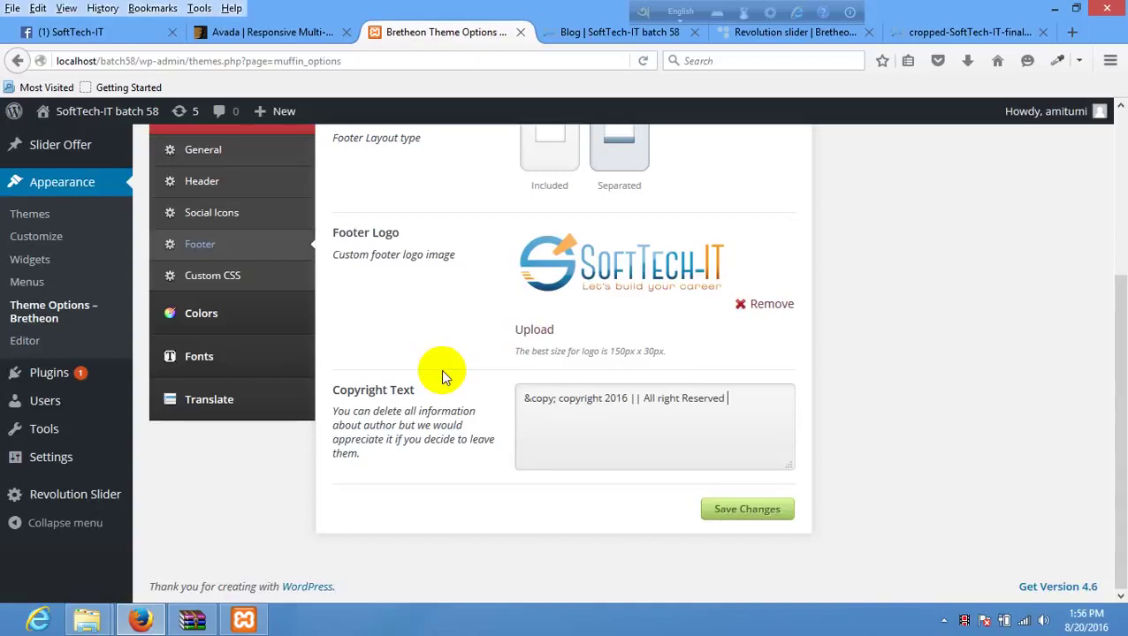
type(" By Softtech-IT")
- Save the new copyright text and reload the blog page to see it
left_click(739, 509)
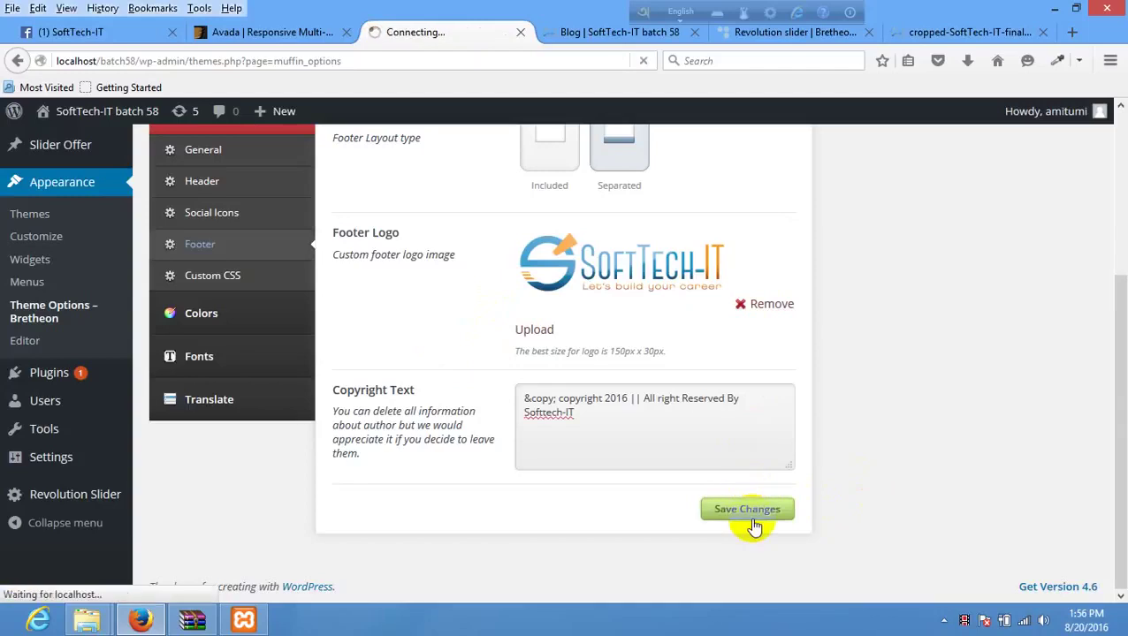
left_click(613, 41)
right_click(487, 306)
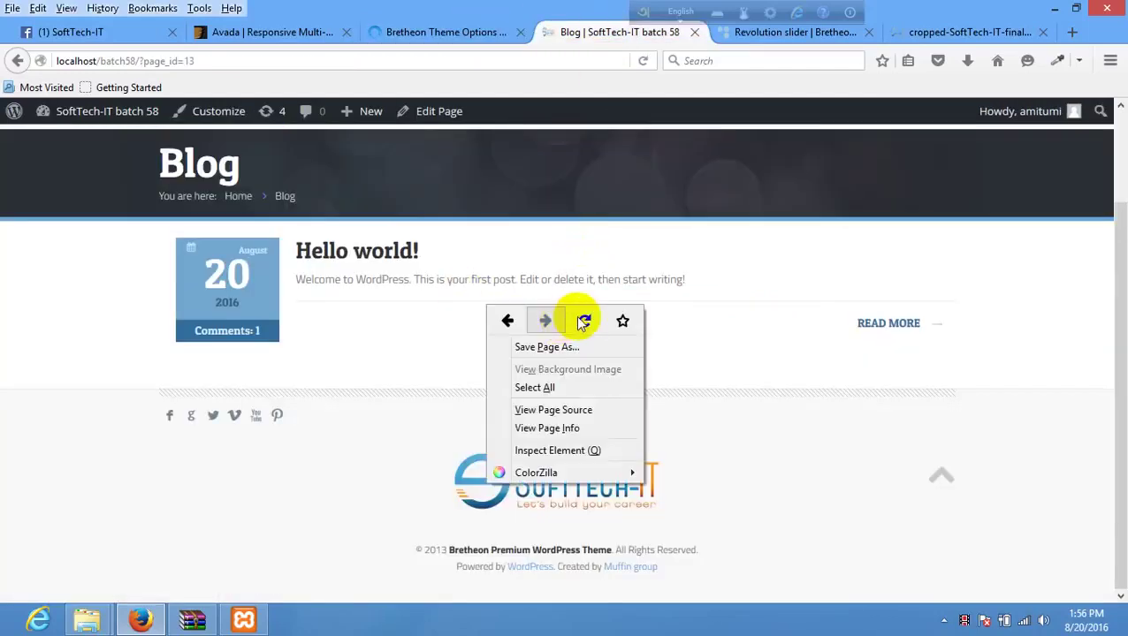
left_click(582, 317)
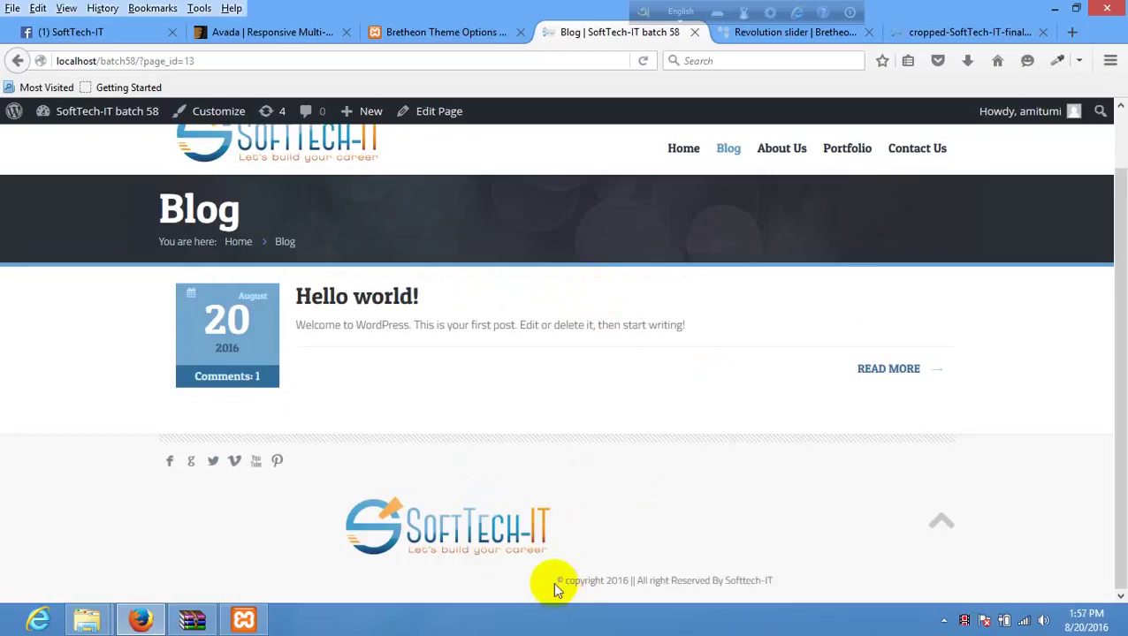
- Select the blog footer's copyright line, then return to the Bretheon theme options
left_click(563, 581)
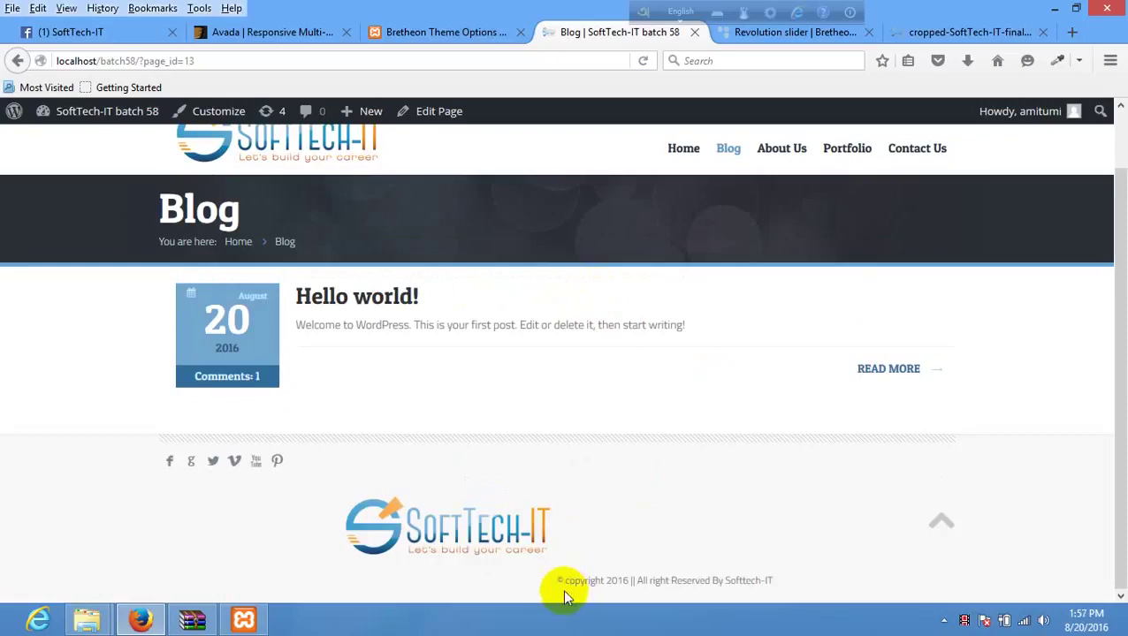
double_click(560, 580)
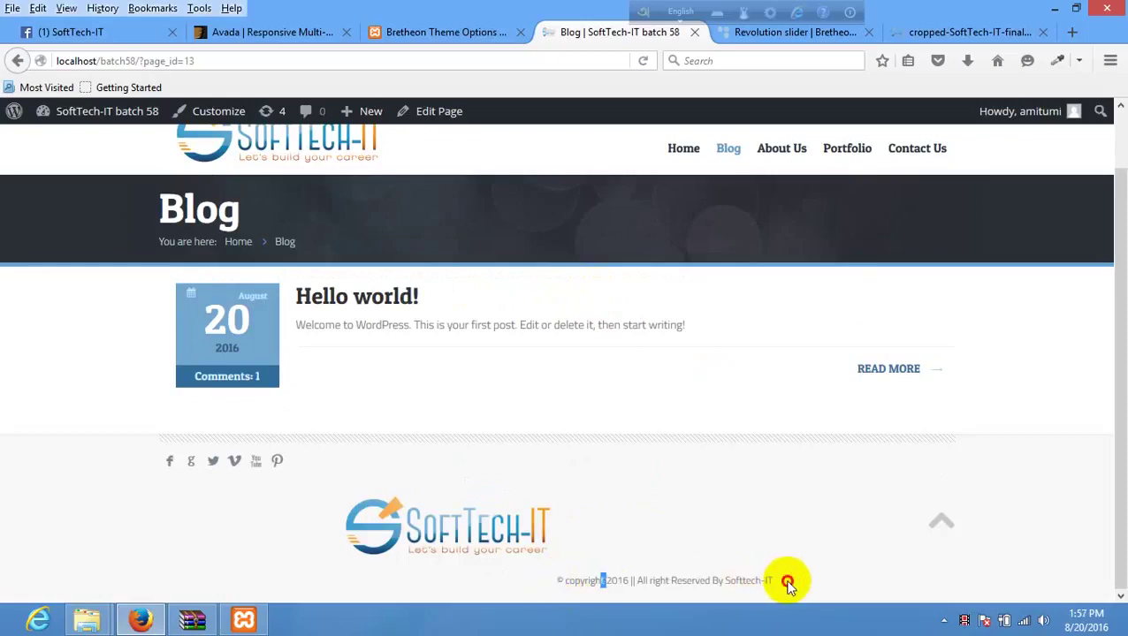
left_click_drag(785, 582, 433, 582)
key("ctrl+c")
left_click(155, 616)
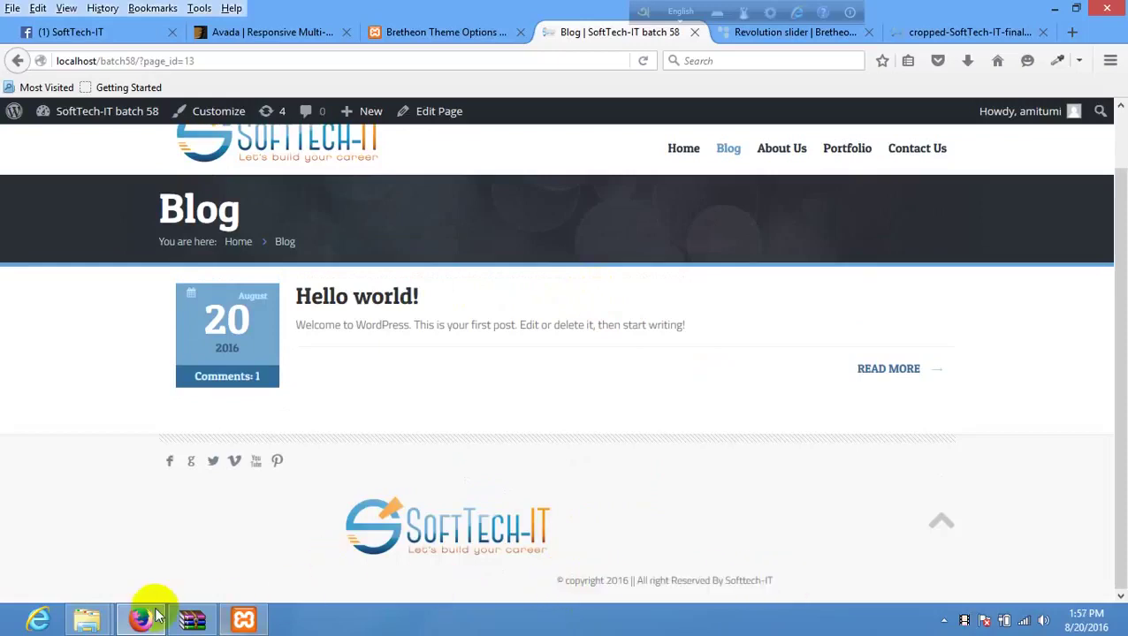
left_click(433, 33)
scroll(632, 352, "down", 3)
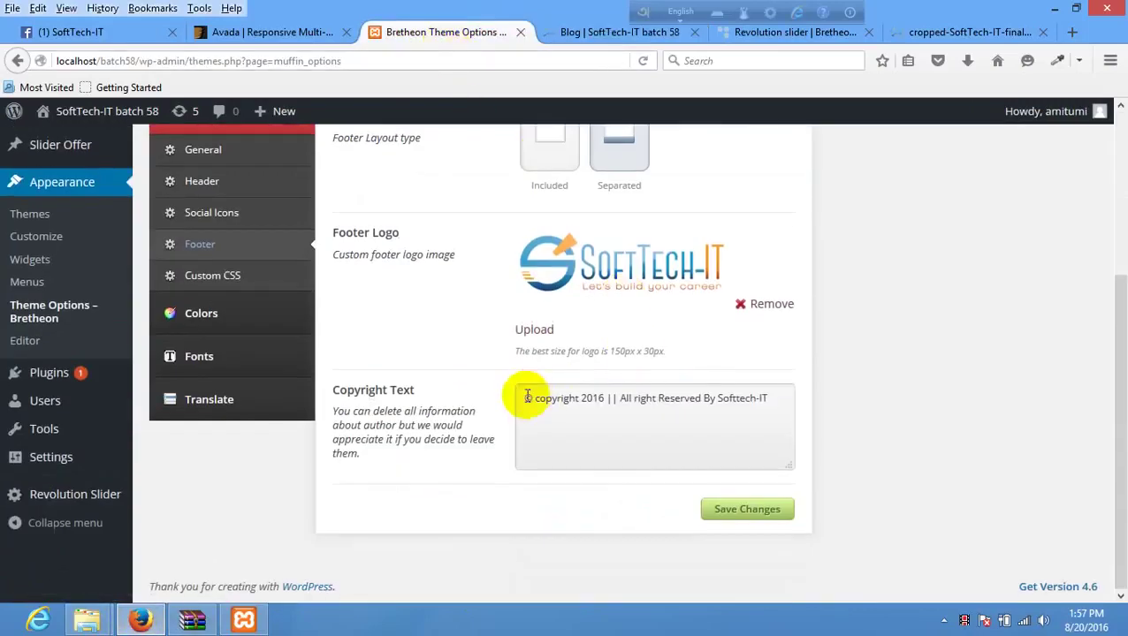
- Wrap the copyright line in <p></p> tags in Copyright Text and save
left_click_drag(525, 398, 828, 405)
key("BackSpace")
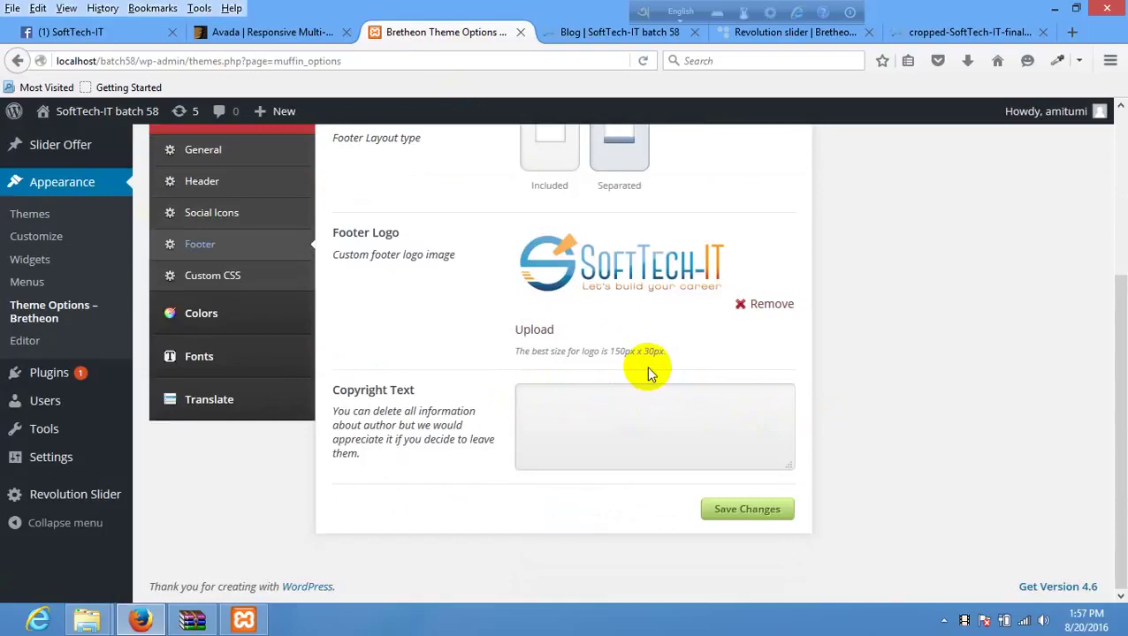
type("<p")
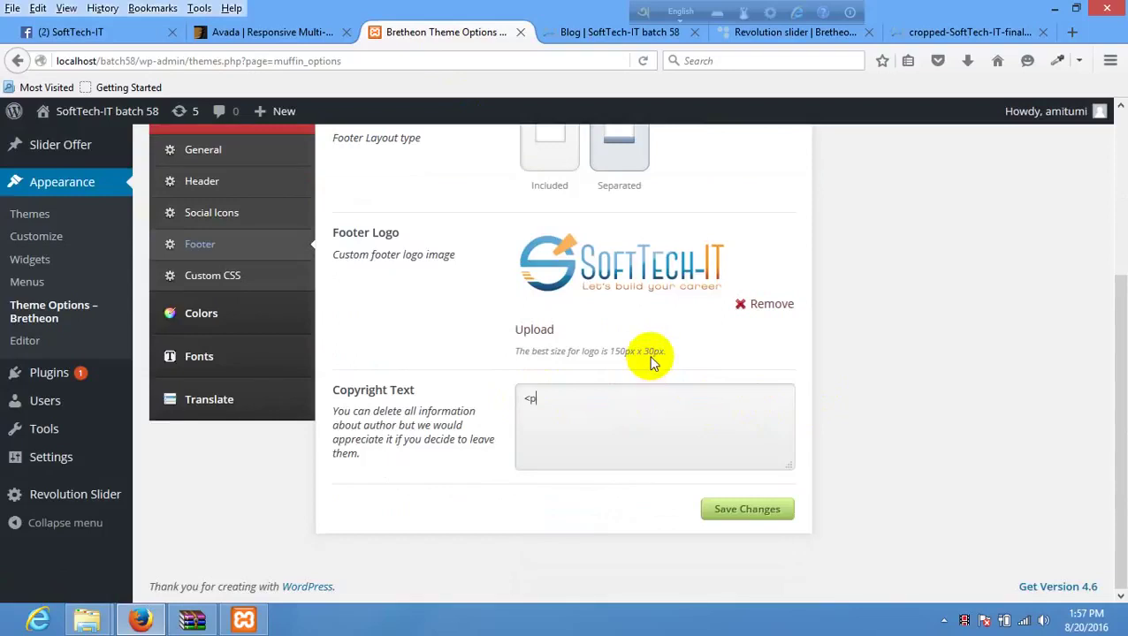
type("></p>")
key("ctrl+v")
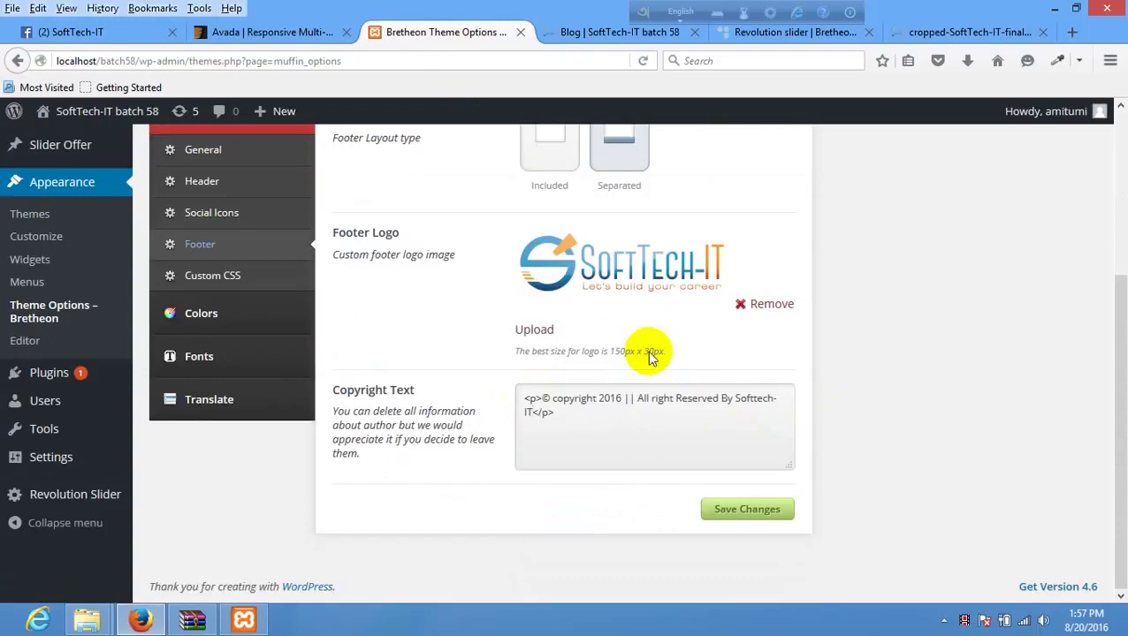
left_click(751, 508)
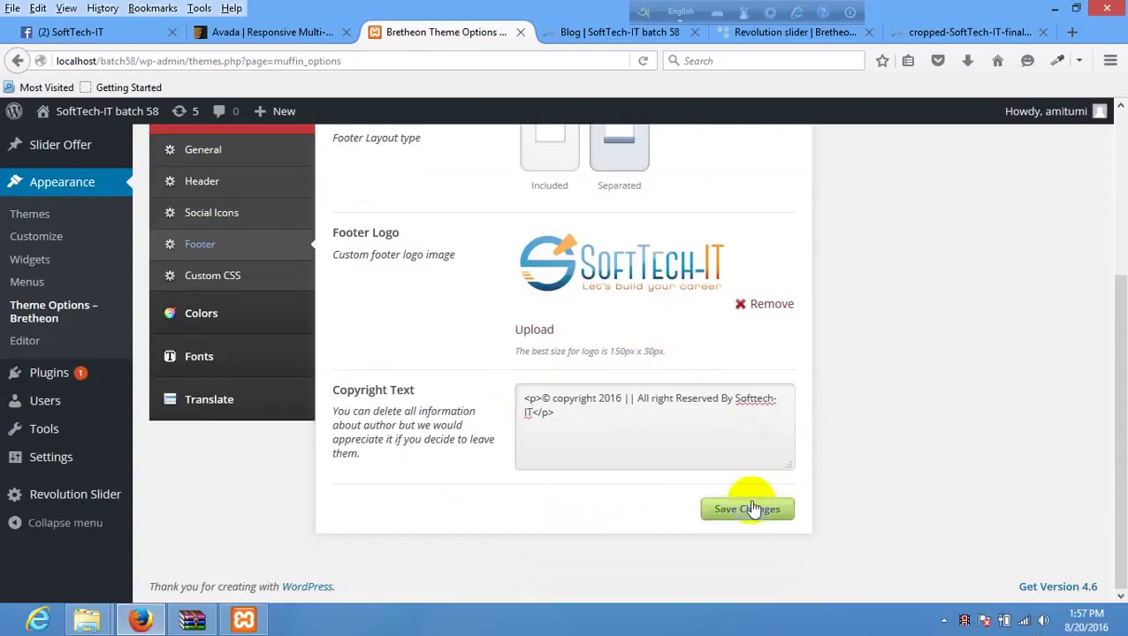
- Reload the blog page to check the footer, then return to the theme options
left_click(624, 32)
right_click(509, 264)
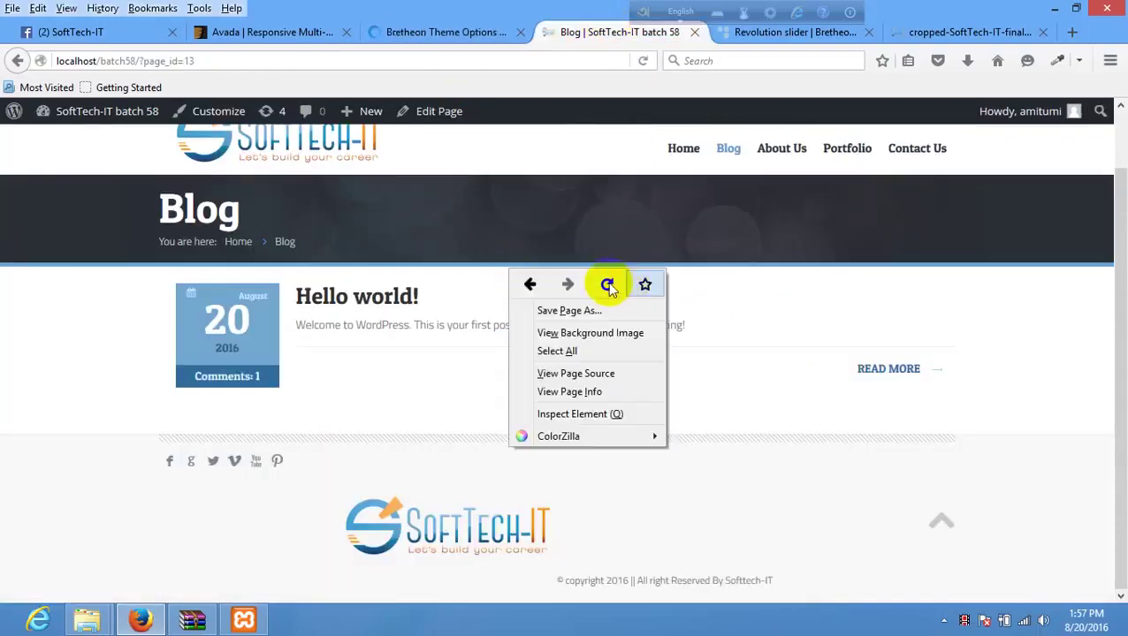
left_click(610, 284)
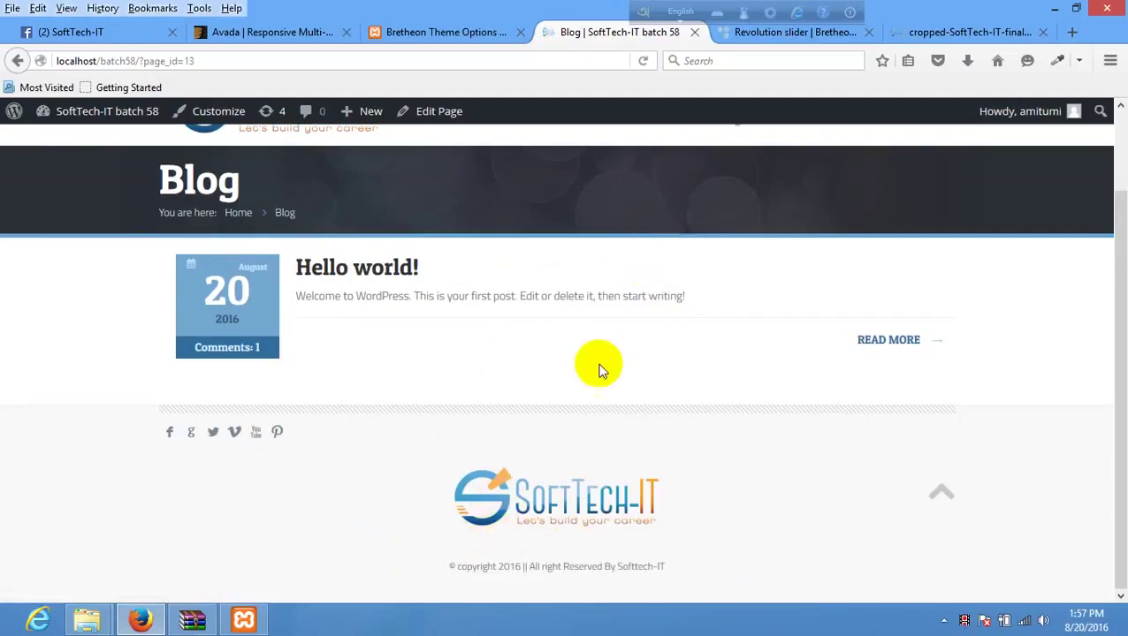
scroll(549, 370, "up", 3)
scroll(456, 403, "down", 3)
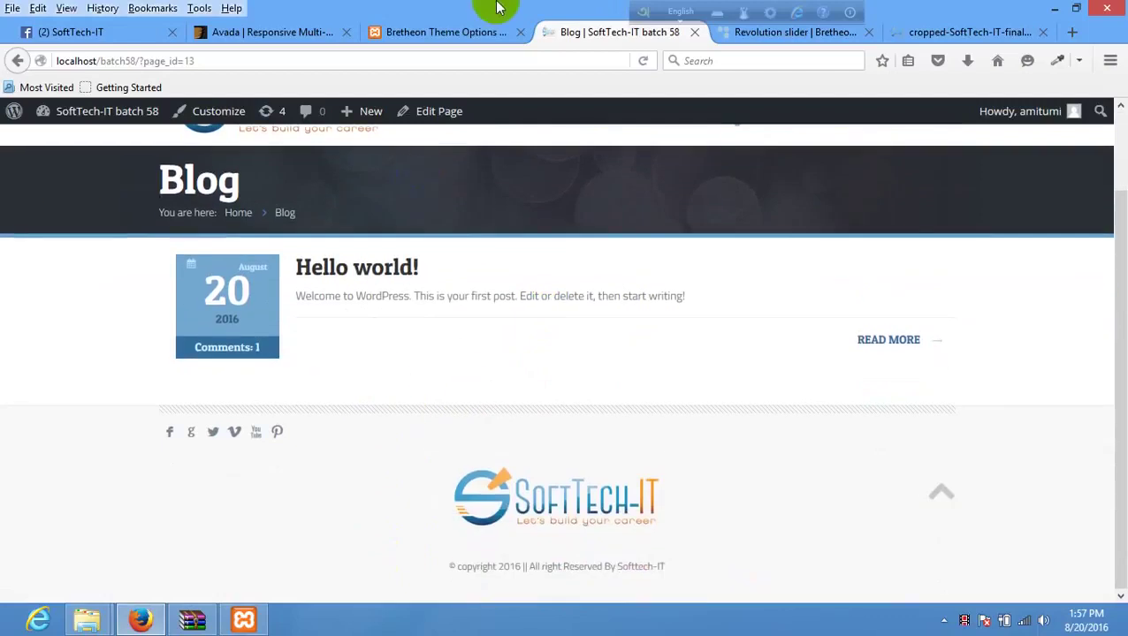
left_click(466, 33)
scroll(574, 390, "down", 5)
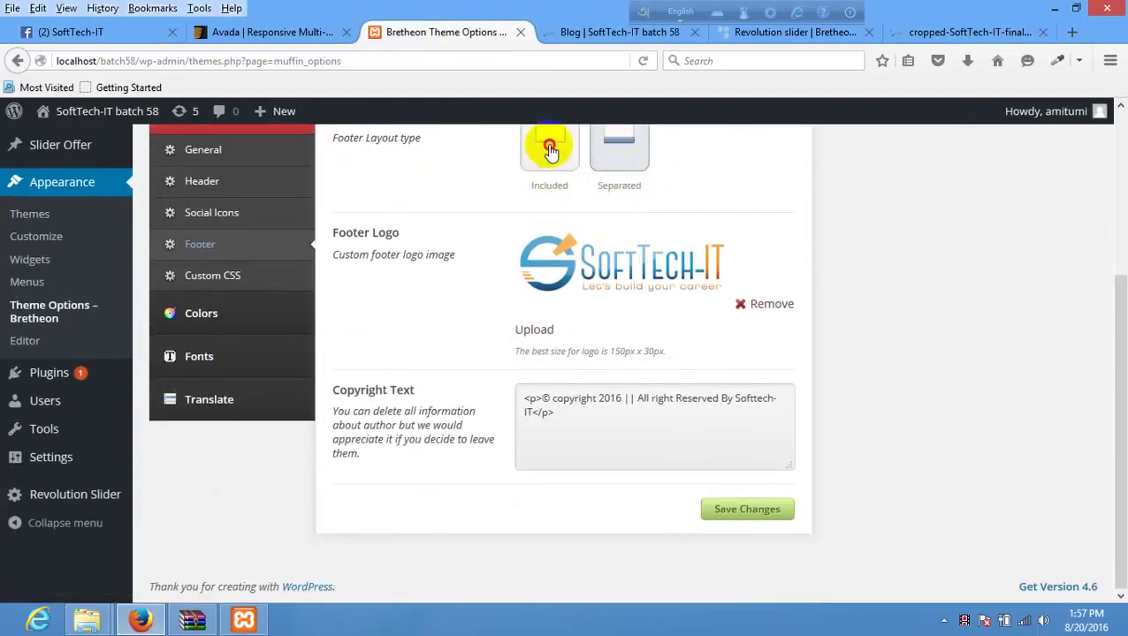
scroll(590, 225, "up", 1)
- Save the Included footer layout and reload the blog to check it
scroll(590, 225, "up", 2)
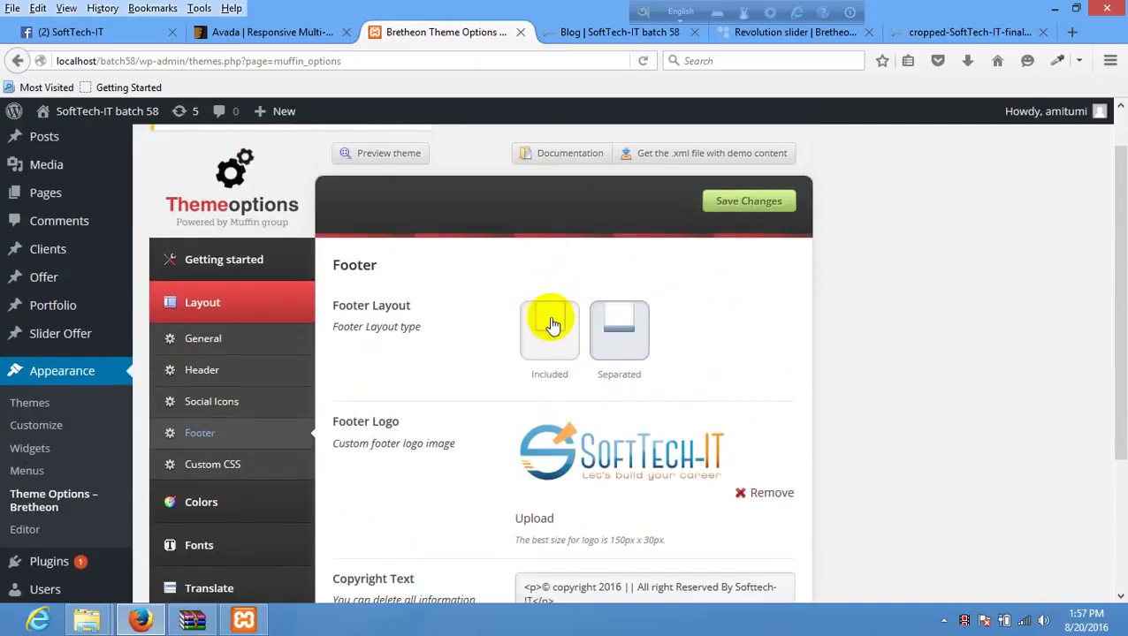
left_click(549, 320)
left_click(752, 204)
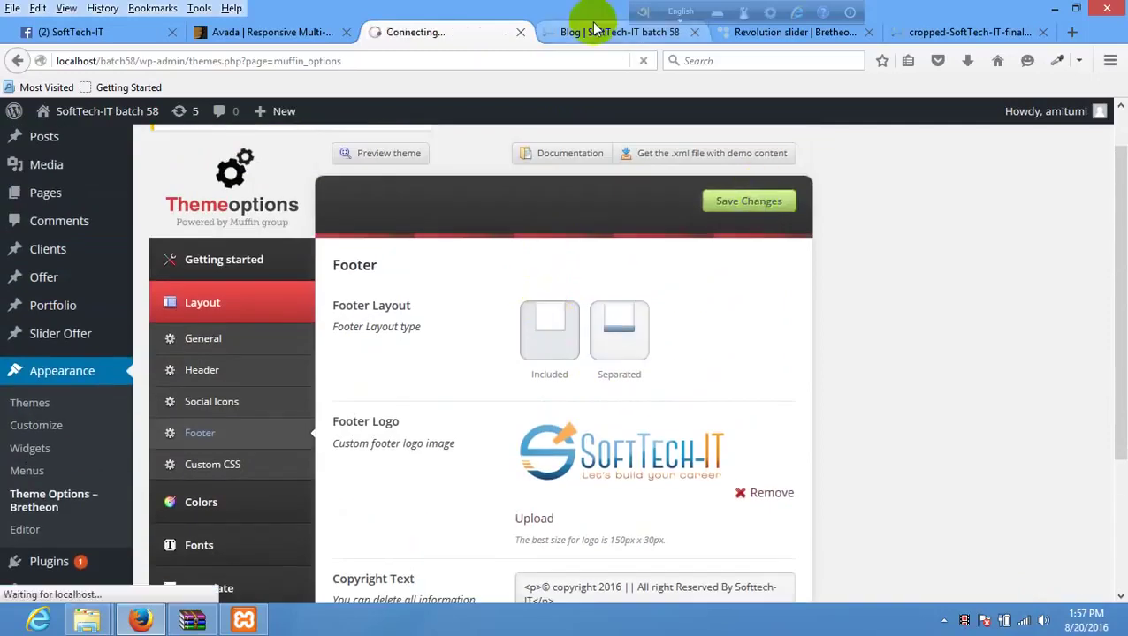
left_click(566, 32)
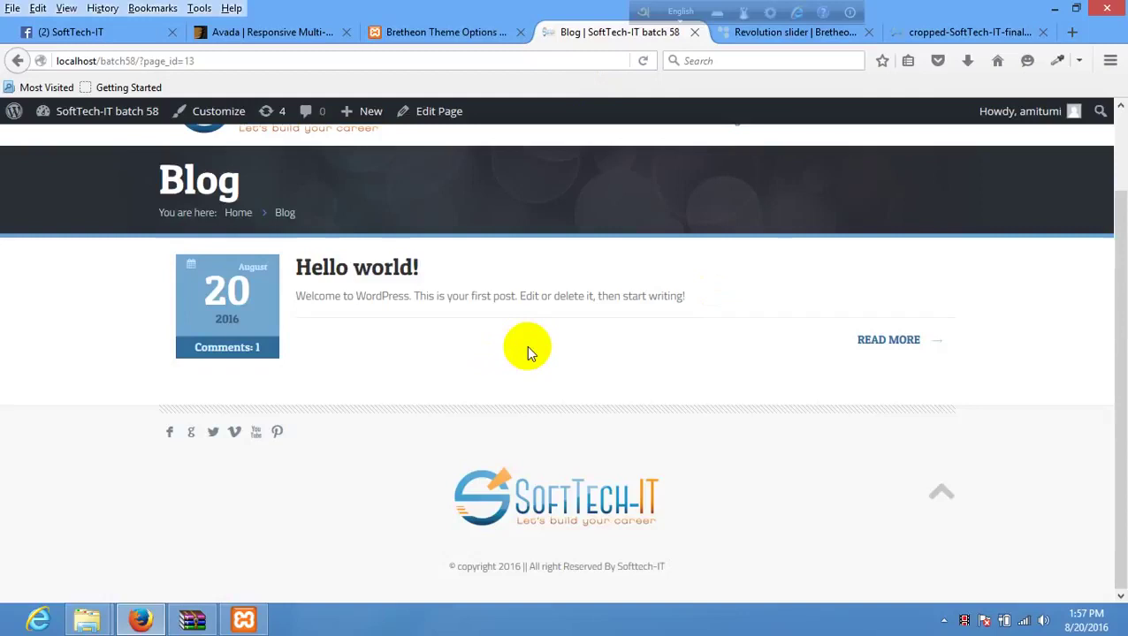
right_click(564, 172)
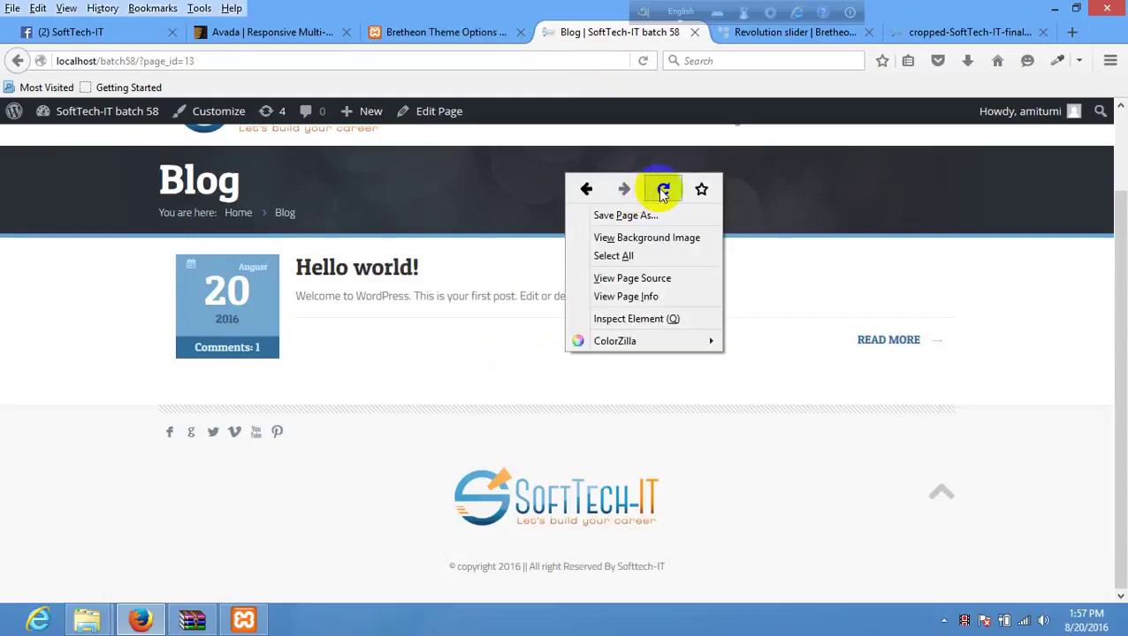
left_click(662, 190)
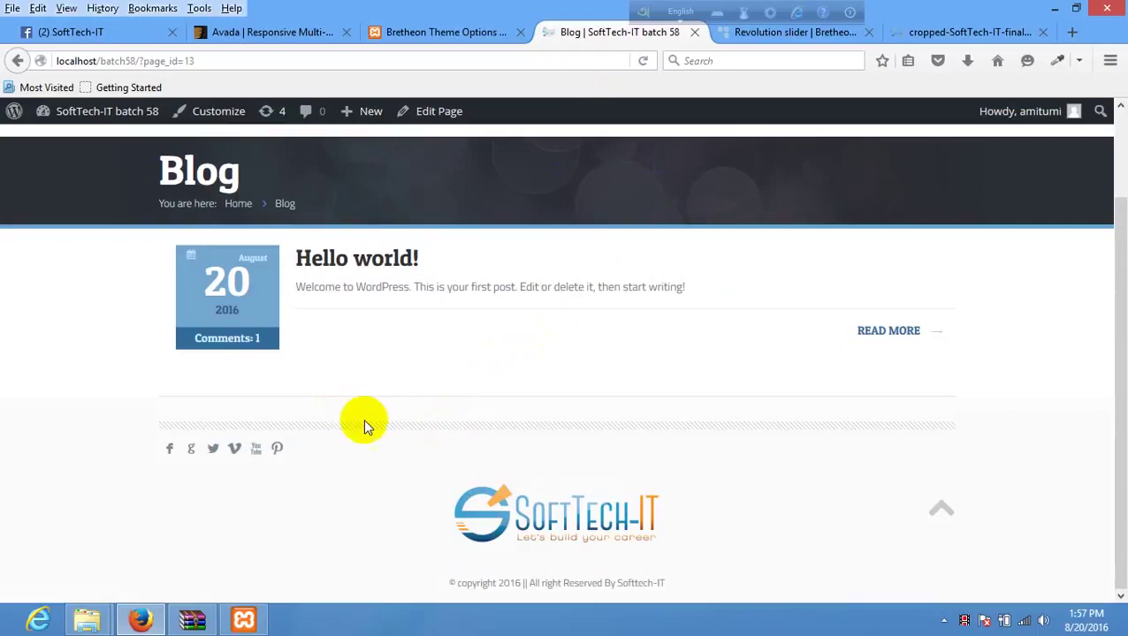
- Try the Separated and Included layouts, save Included, and reload the blog
left_click(452, 34)
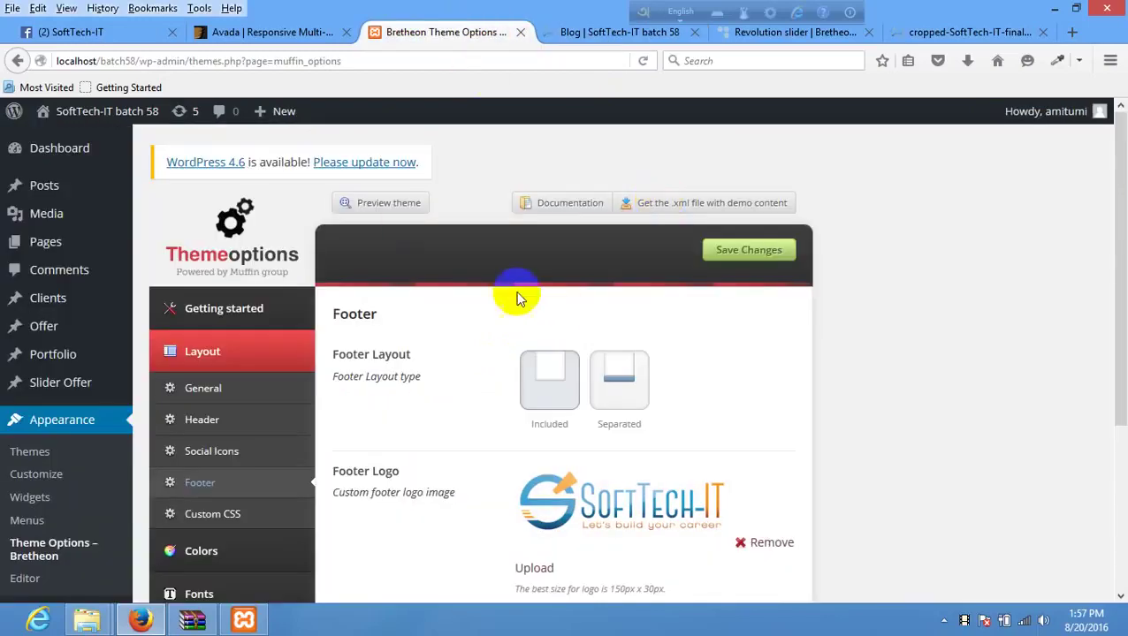
left_click(630, 393)
left_click(586, 31)
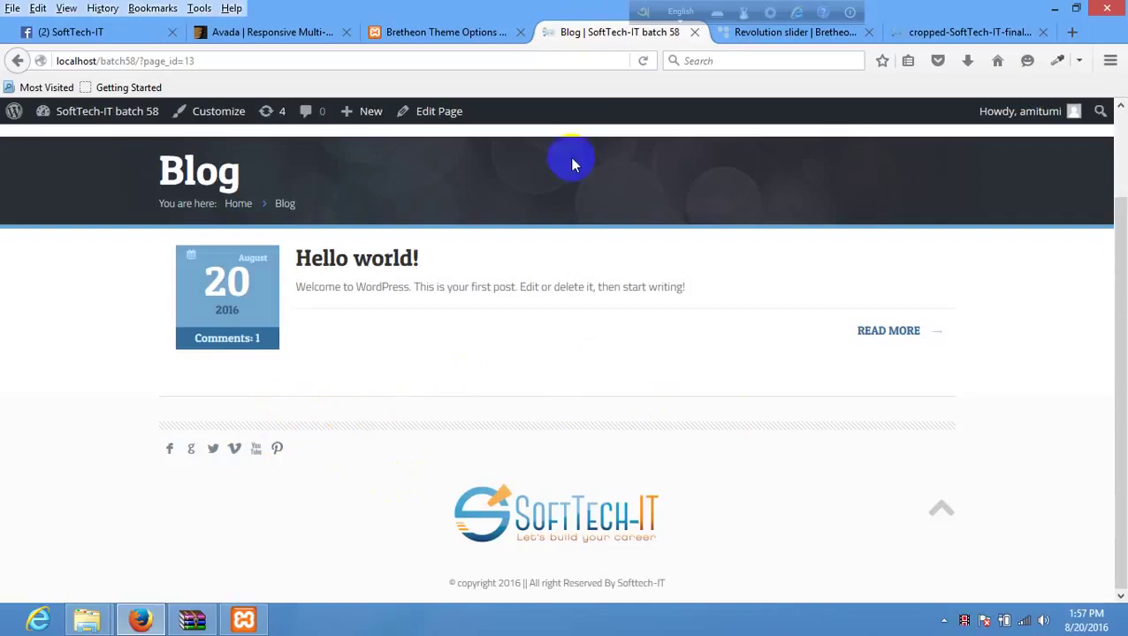
left_click(424, 32)
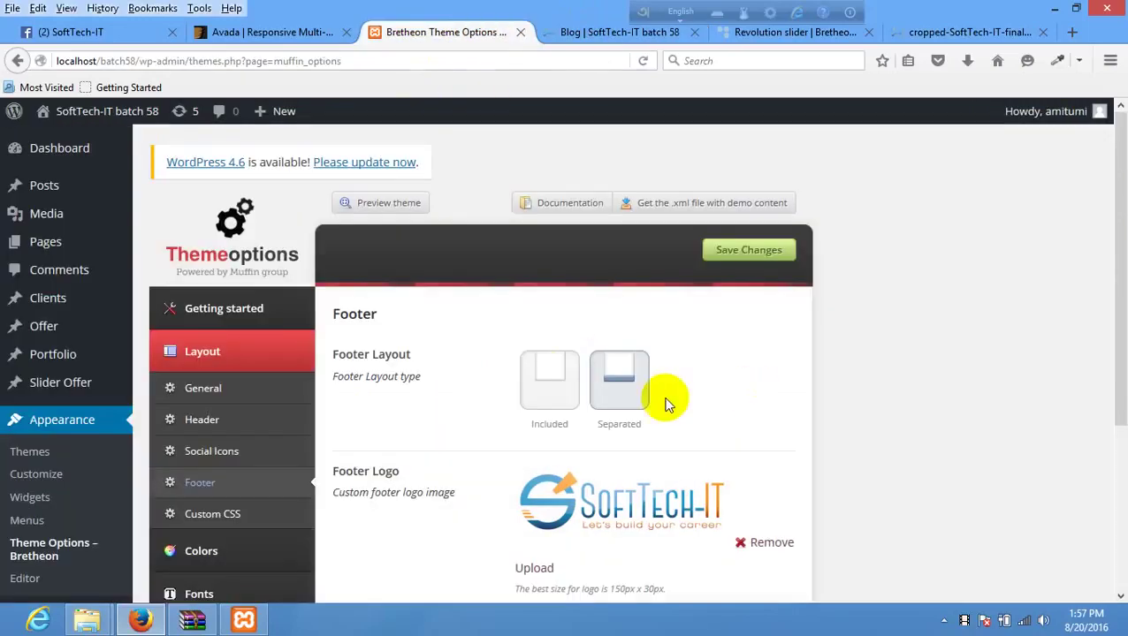
left_click(567, 383)
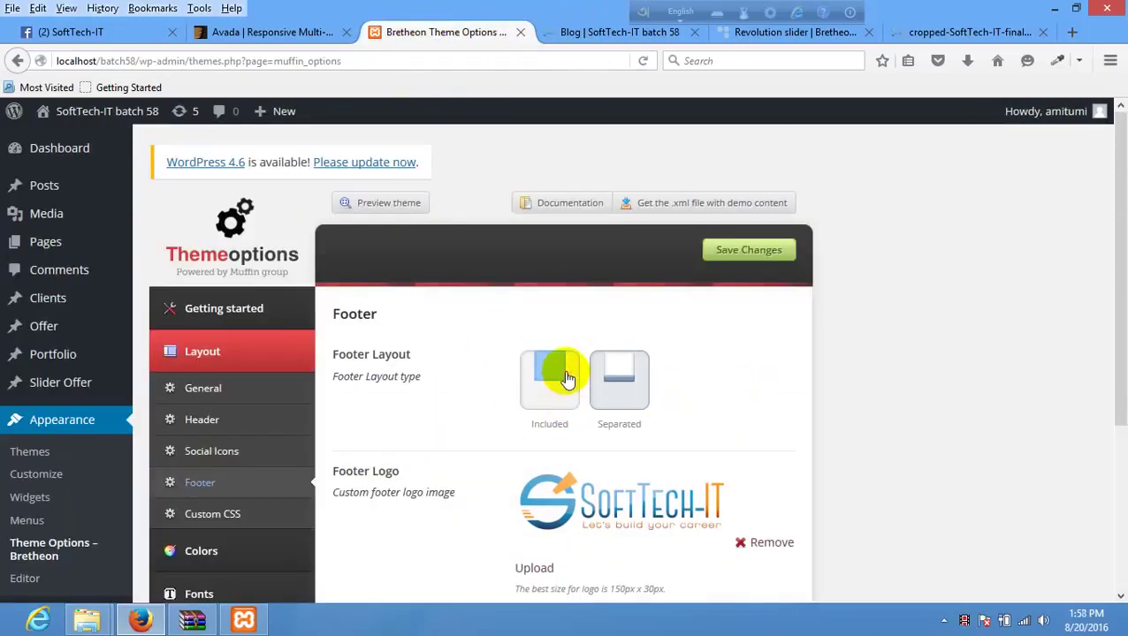
left_click(618, 378)
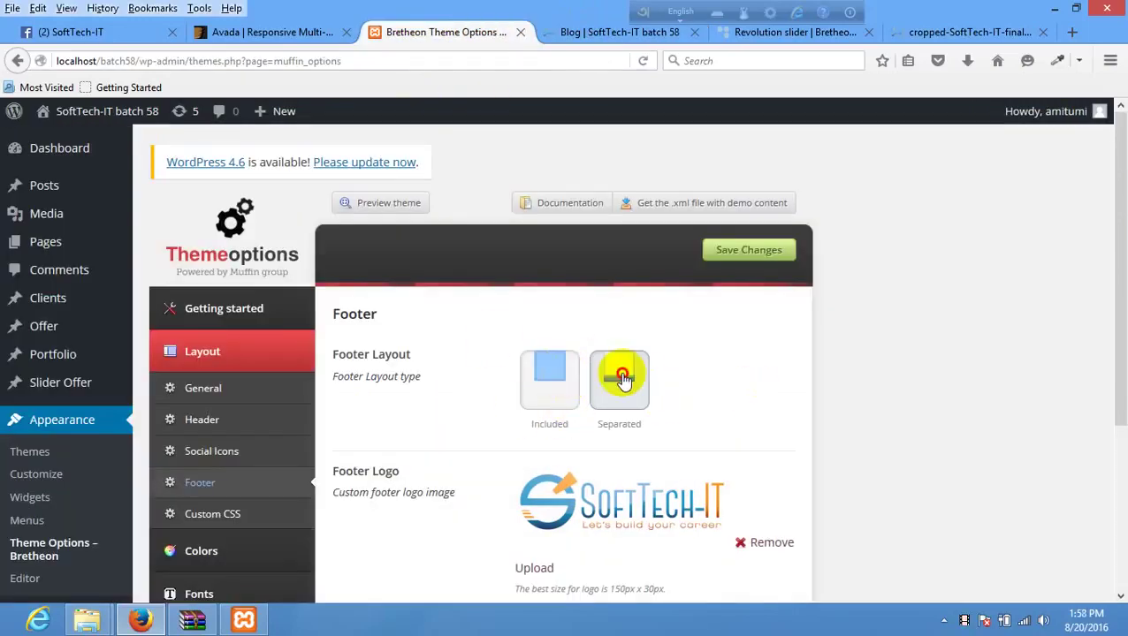
left_click(557, 374)
left_click(760, 268)
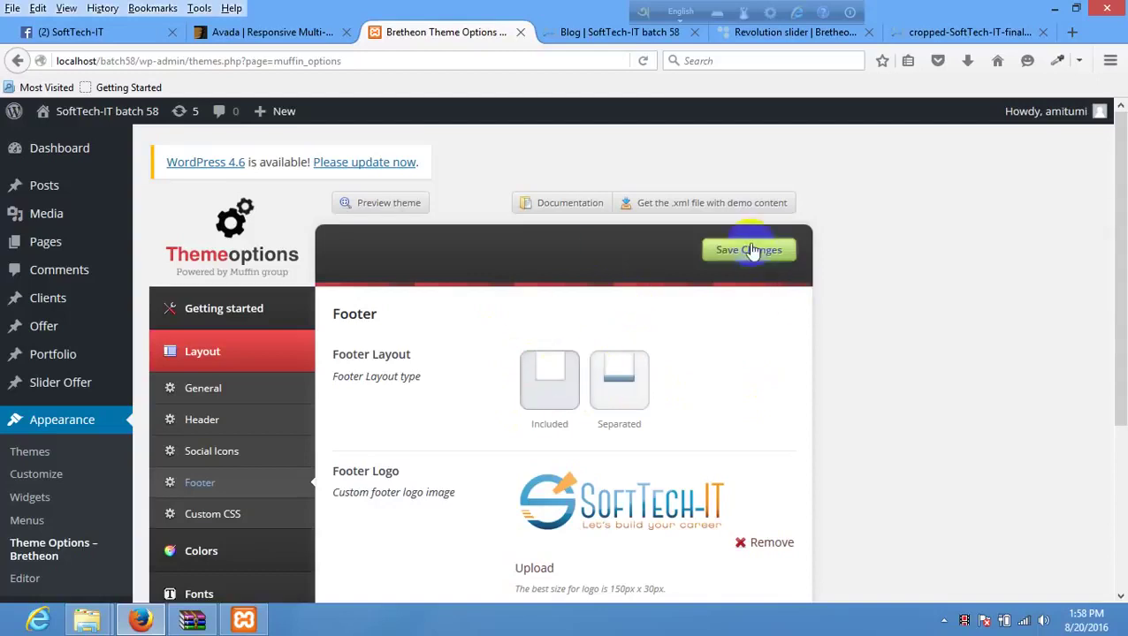
left_click(574, 31)
right_click(465, 228)
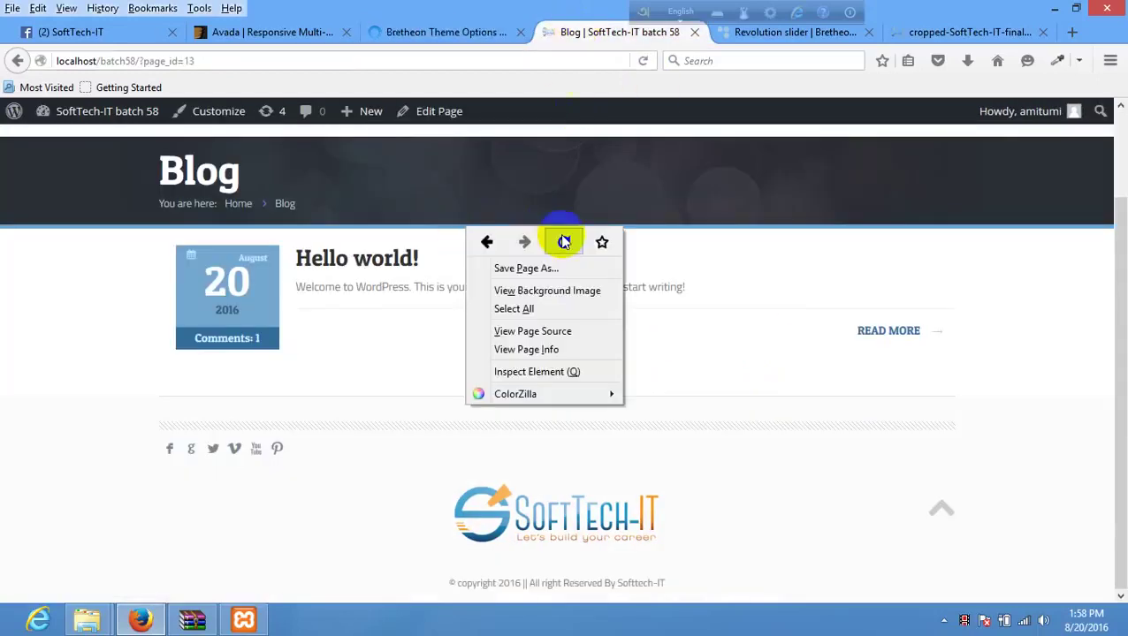
left_click(564, 239)
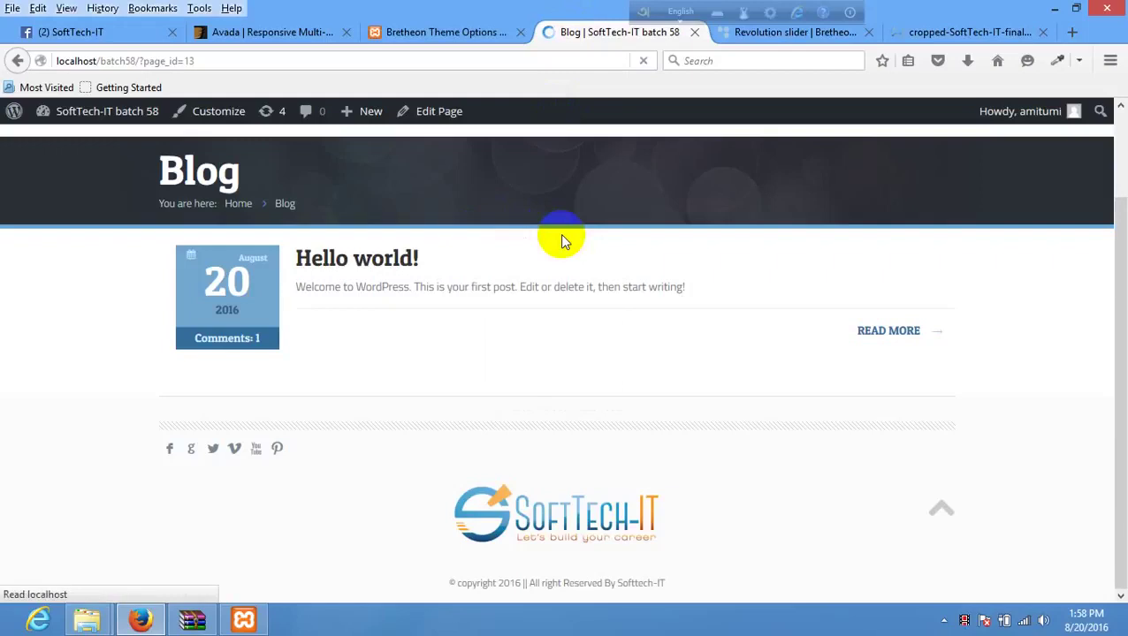
- Select the Separated footer layout, save, and reload the blog page
left_click(445, 34)
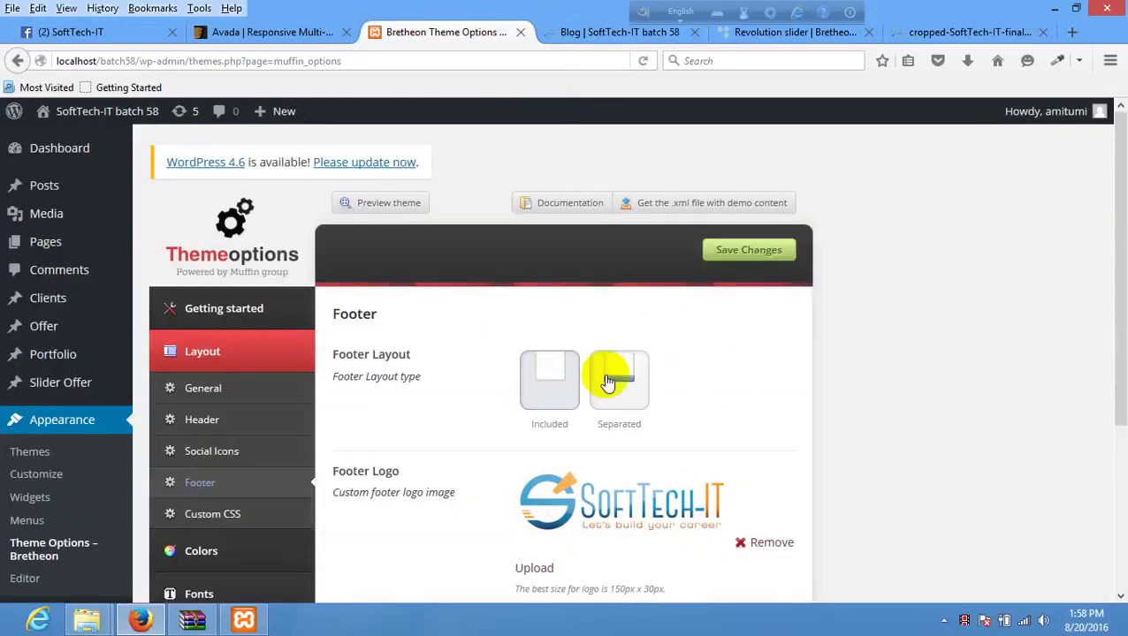
left_click(619, 381)
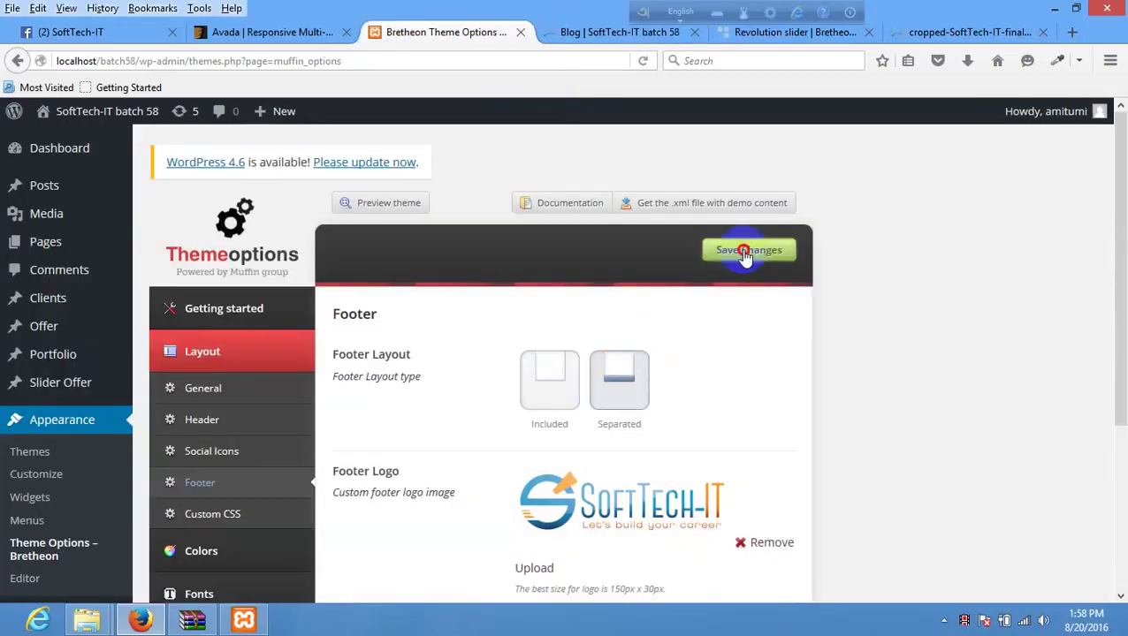
left_click(744, 251)
left_click(600, 31)
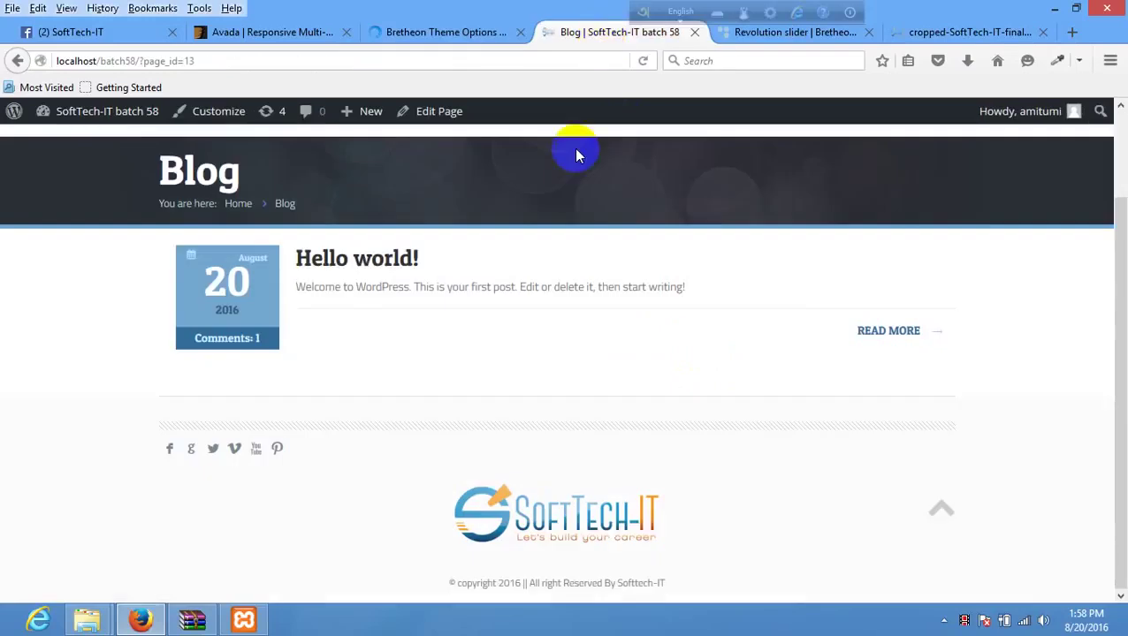
right_click(555, 204)
left_click(653, 219)
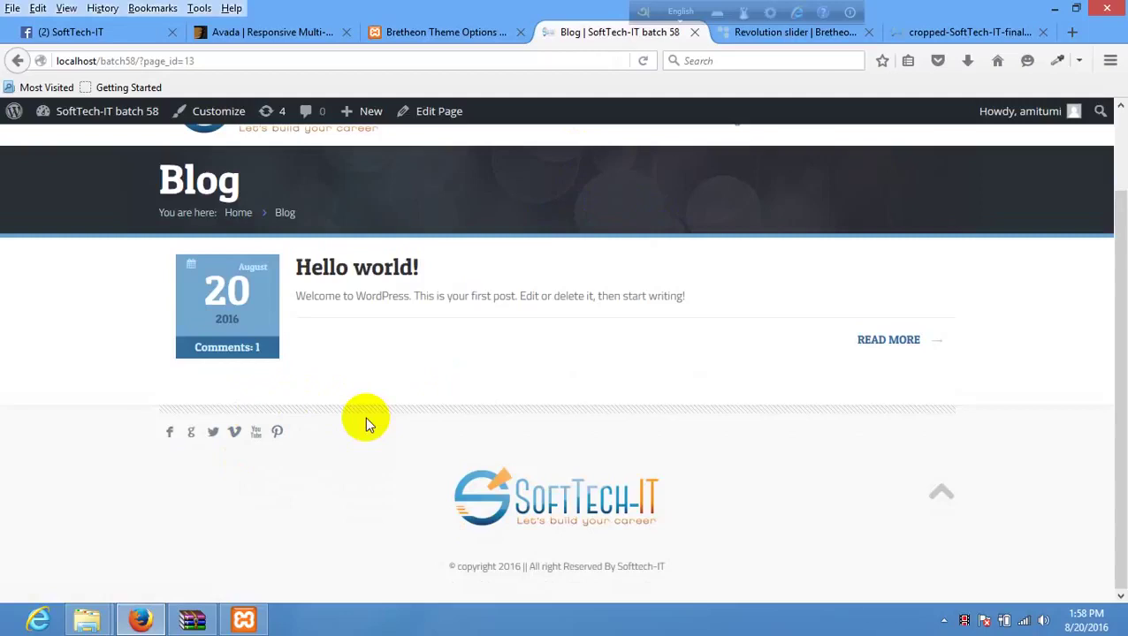
- Choose the Included footer layout in the theme's footer options
left_click(478, 32)
scroll(472, 406, "down", 3)
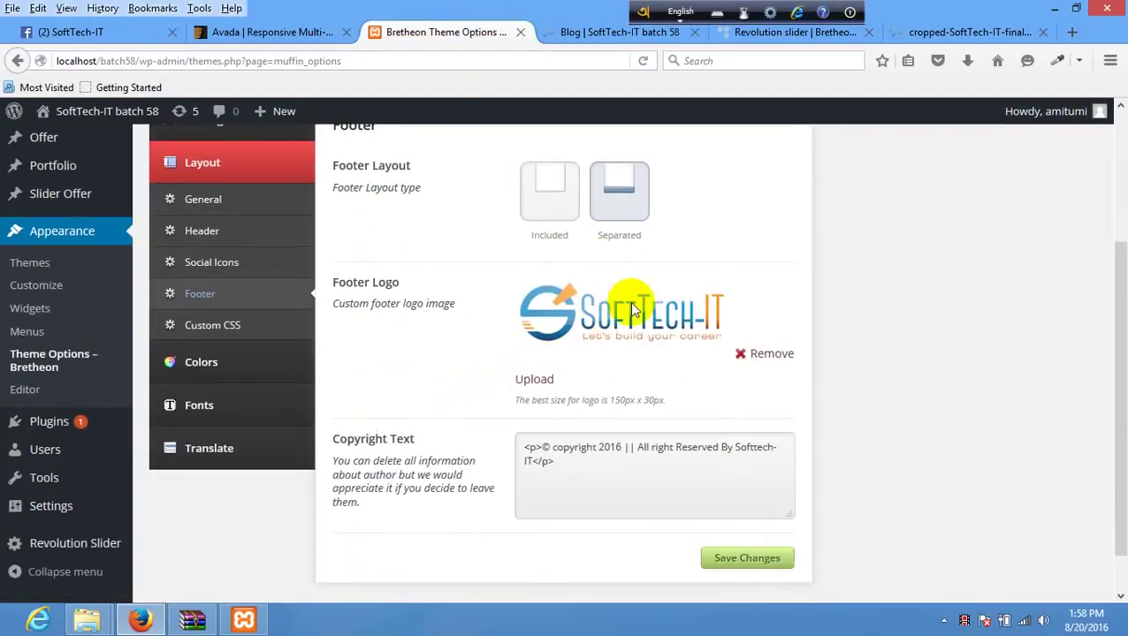
left_click(557, 189)
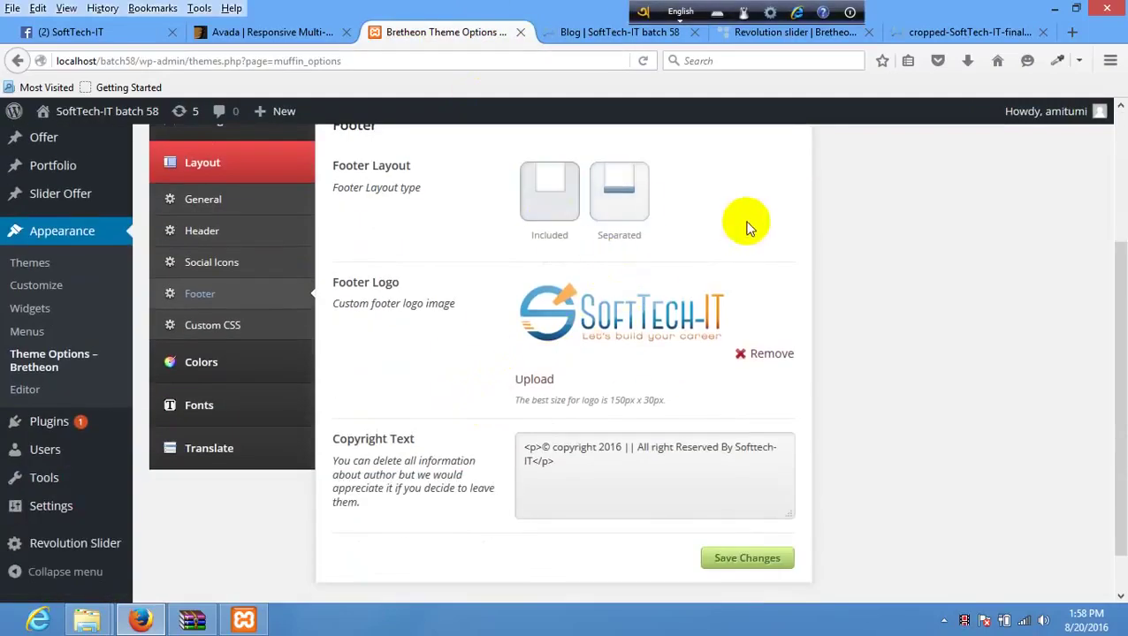
scroll(752, 228, "down", 1)
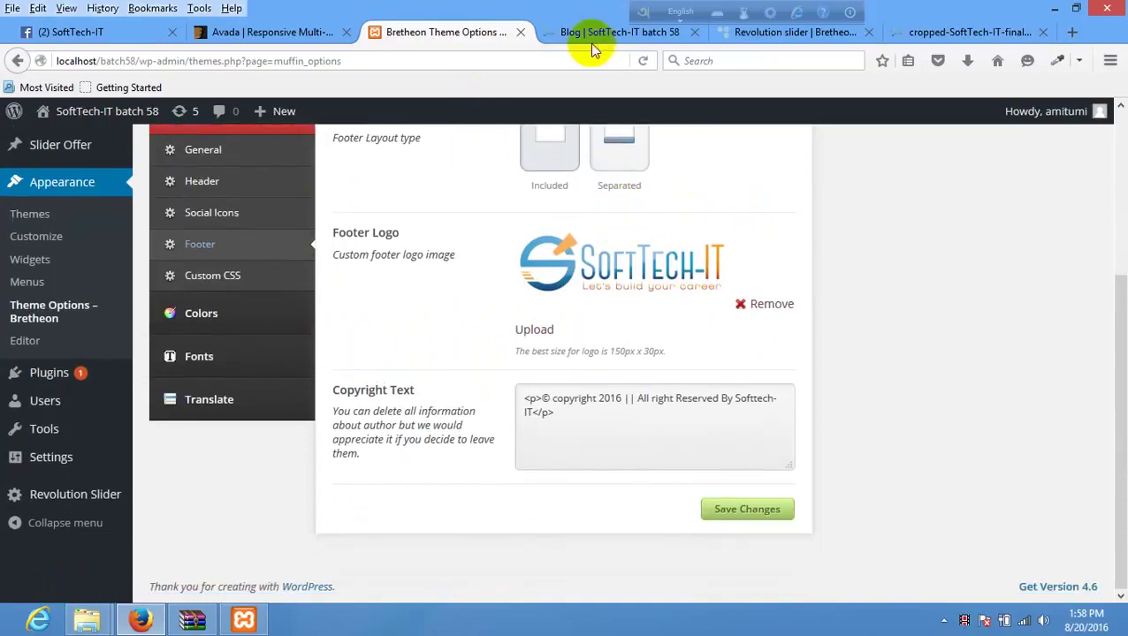
- Compare the blog footer with the Bretheon demo footer, then open the site's Home page
left_click(595, 35)
scroll(383, 294, "up", 2)
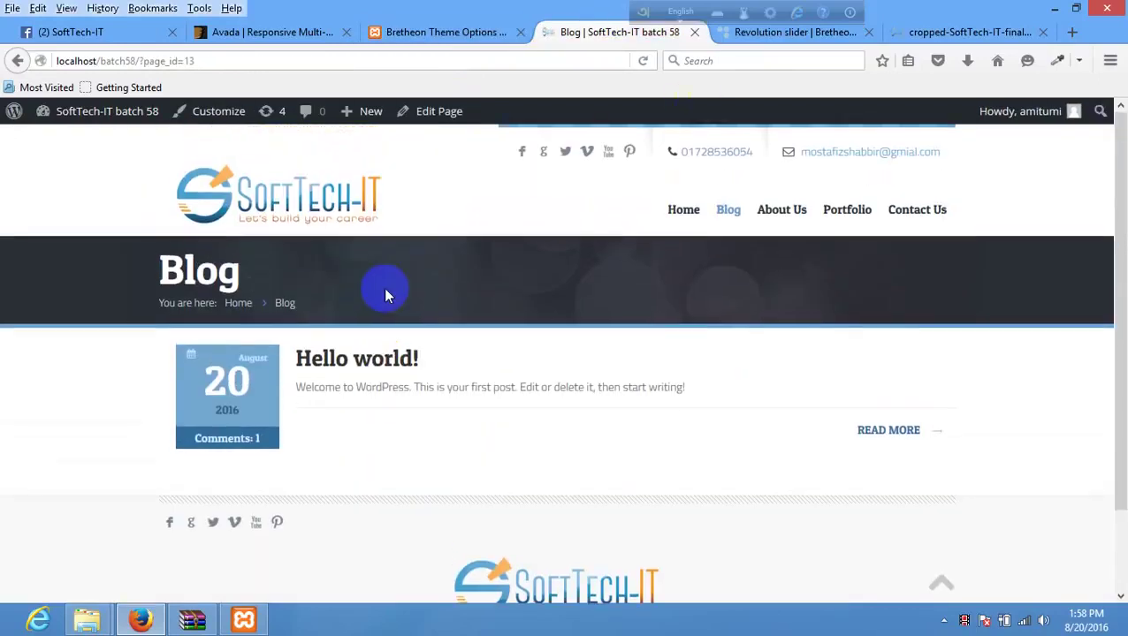
scroll(389, 296, "down", 2)
left_click(738, 35)
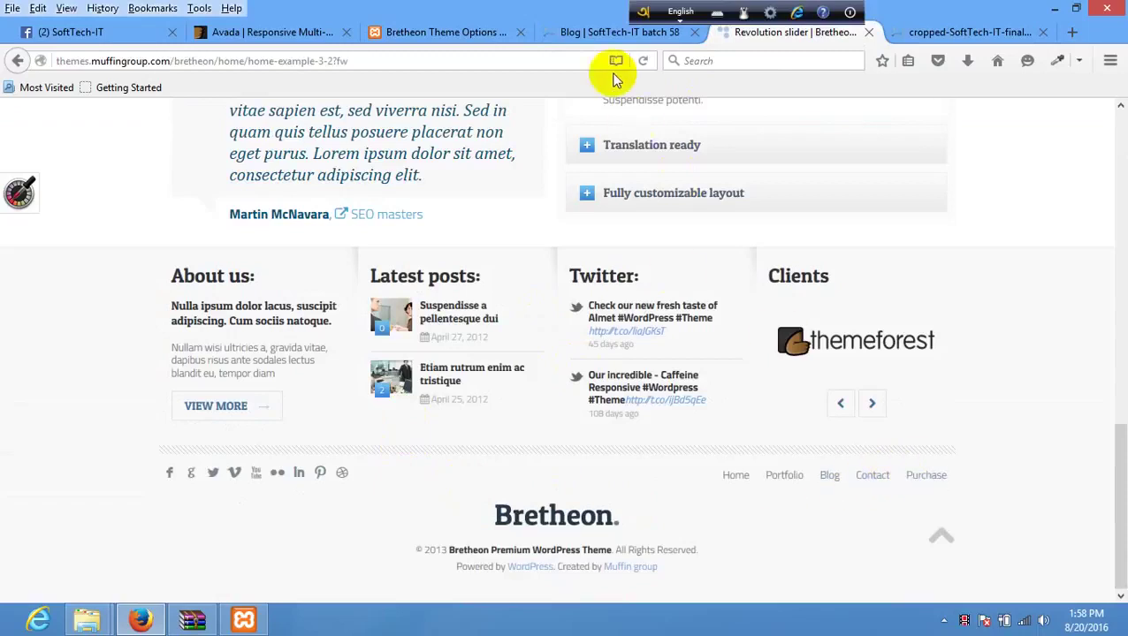
left_click(614, 34)
scroll(616, 393, "up", 2)
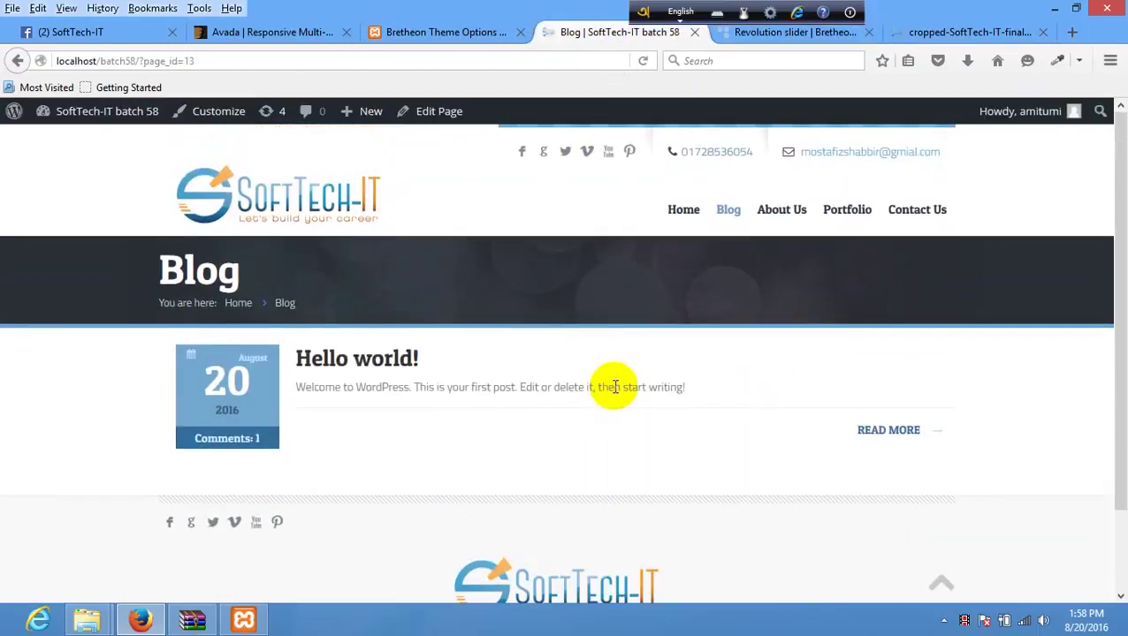
scroll(612, 390, "down", 2)
scroll(555, 279, "up", 2)
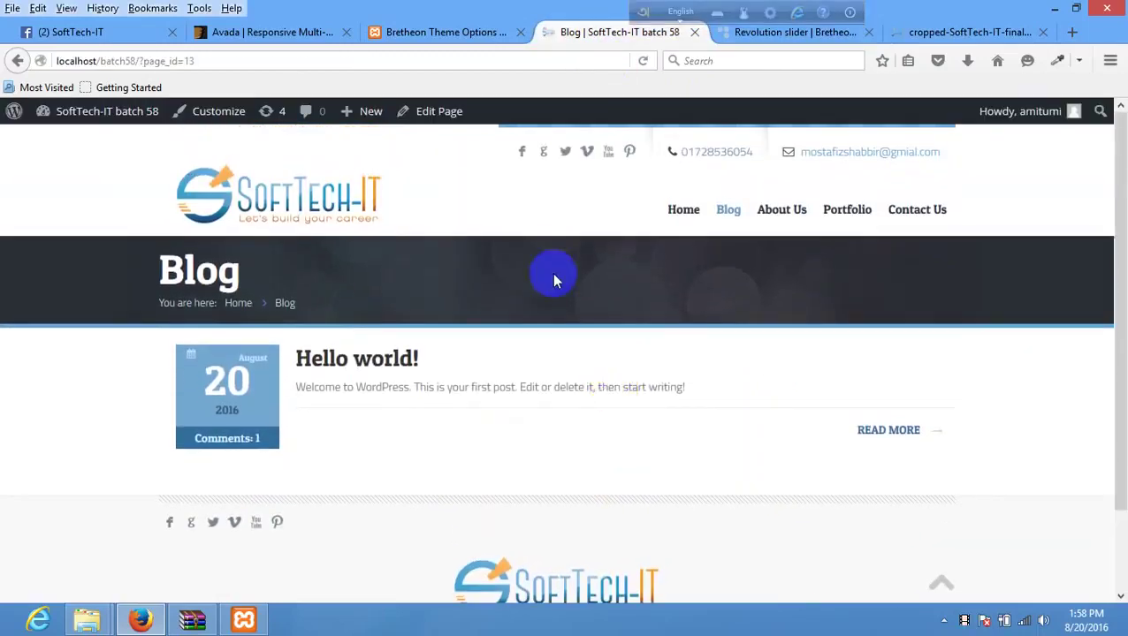
left_click(678, 226)
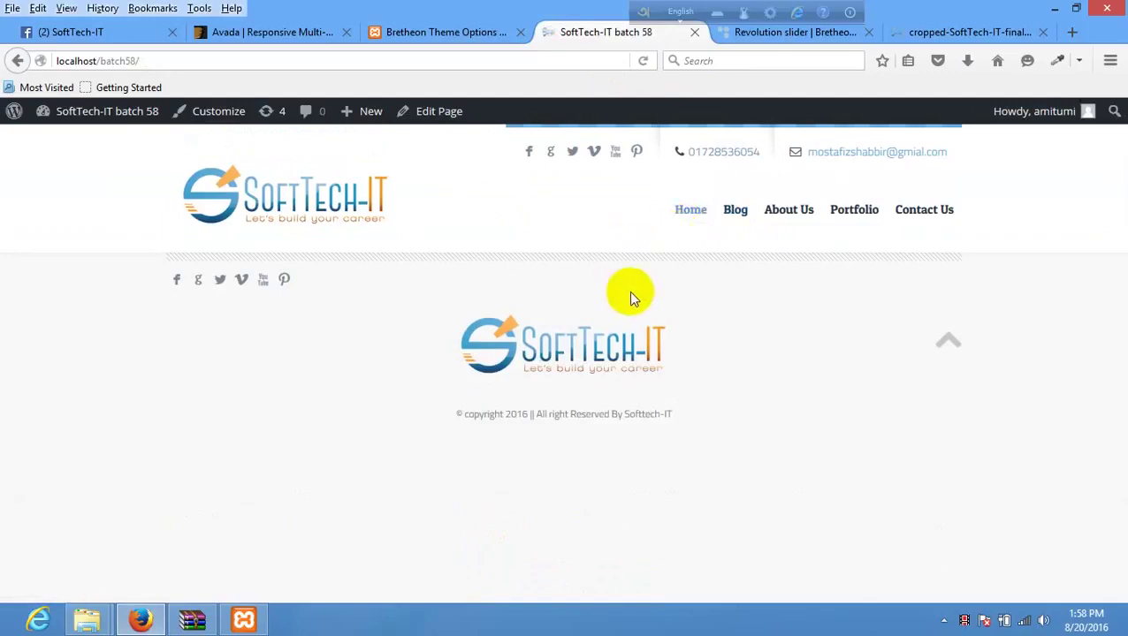
- Set the footer layout to Separated, save, and reload the home page to check it
left_click(454, 35)
scroll(557, 281, "up", 3)
scroll(575, 278, "up", 2)
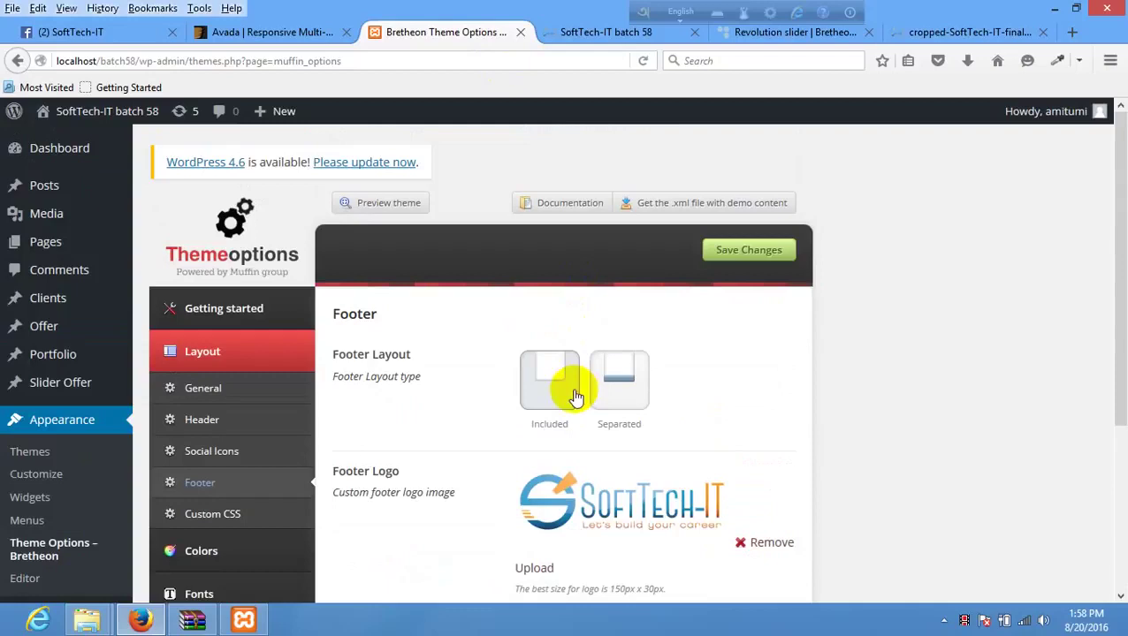
left_click(618, 374)
left_click(724, 255)
left_click(584, 29)
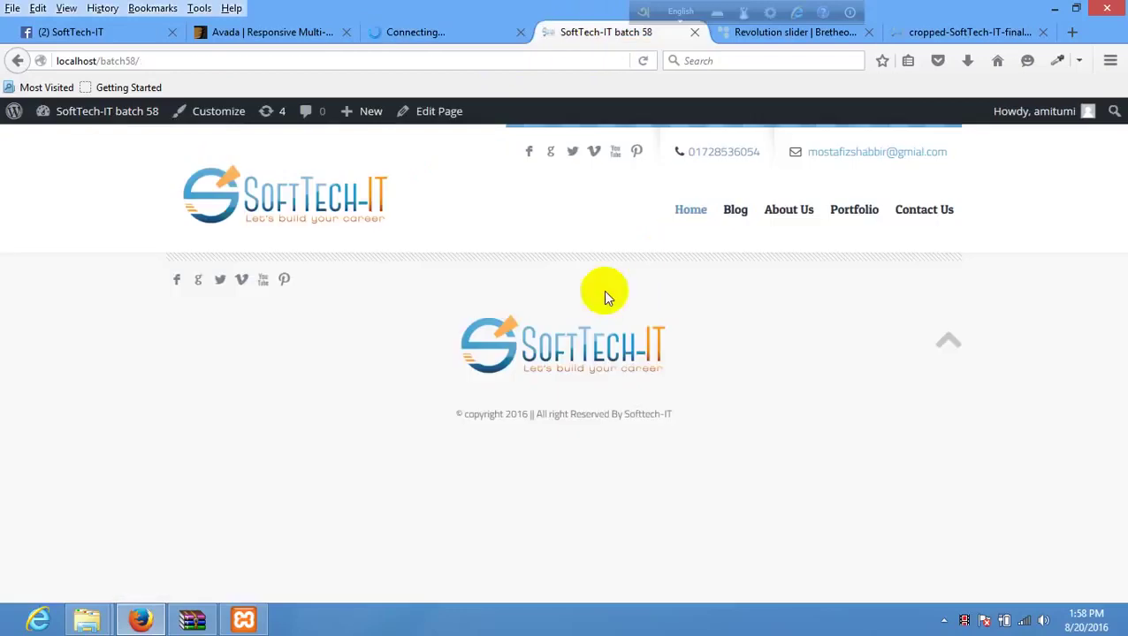
right_click(528, 303)
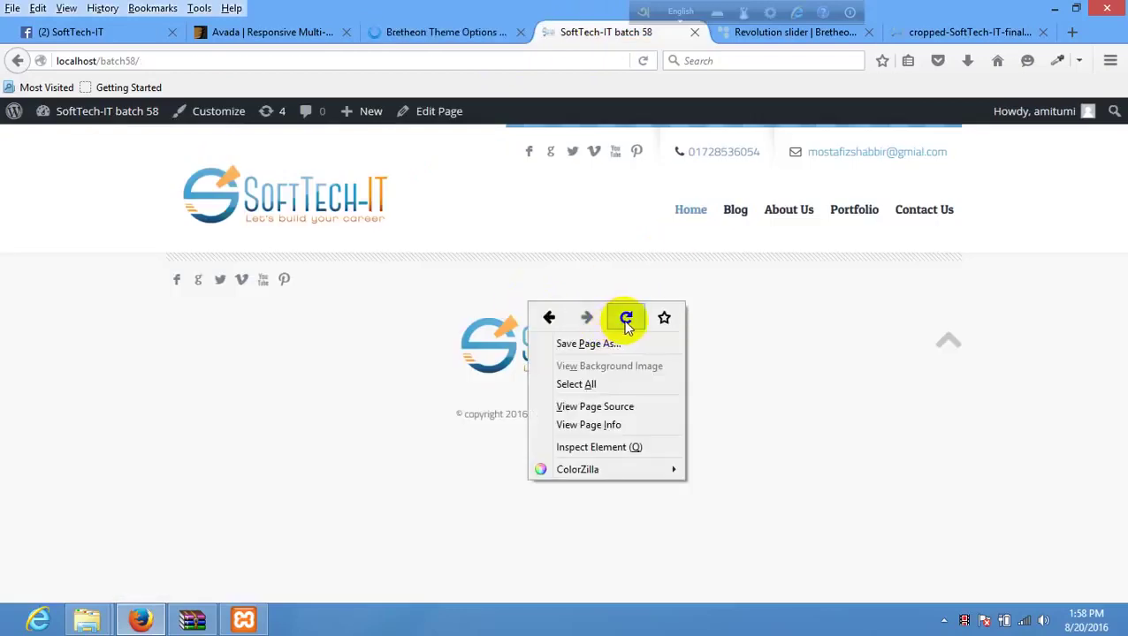
left_click(625, 320)
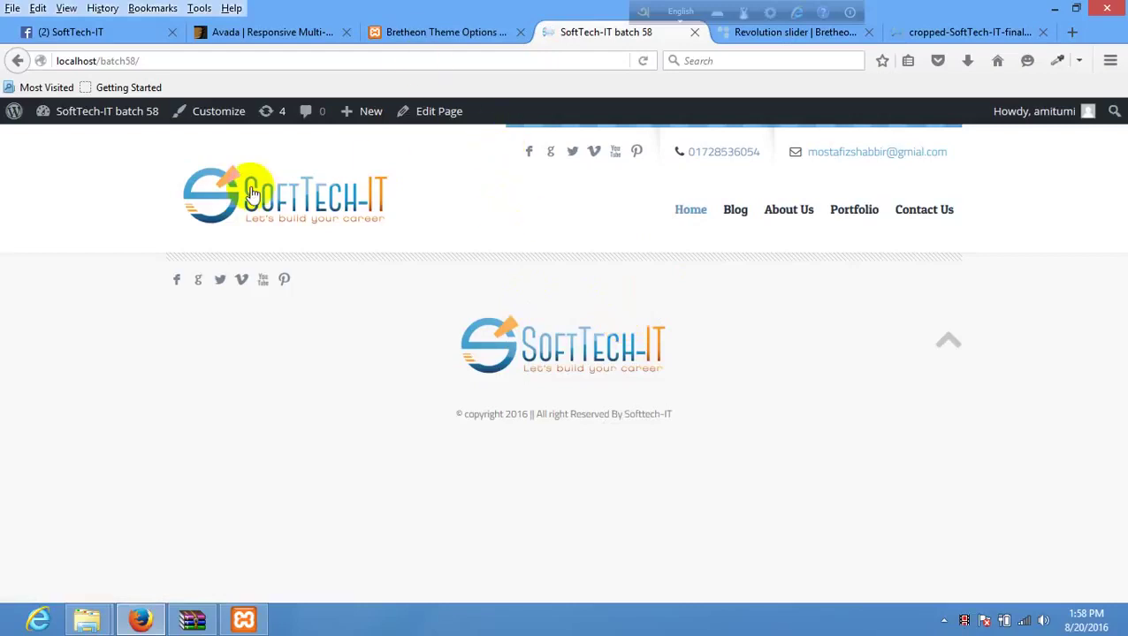
left_click(750, 29)
- Step back three slides in the Bretheon demo slider, then return to the footer options
scroll(495, 367, "up", 15)
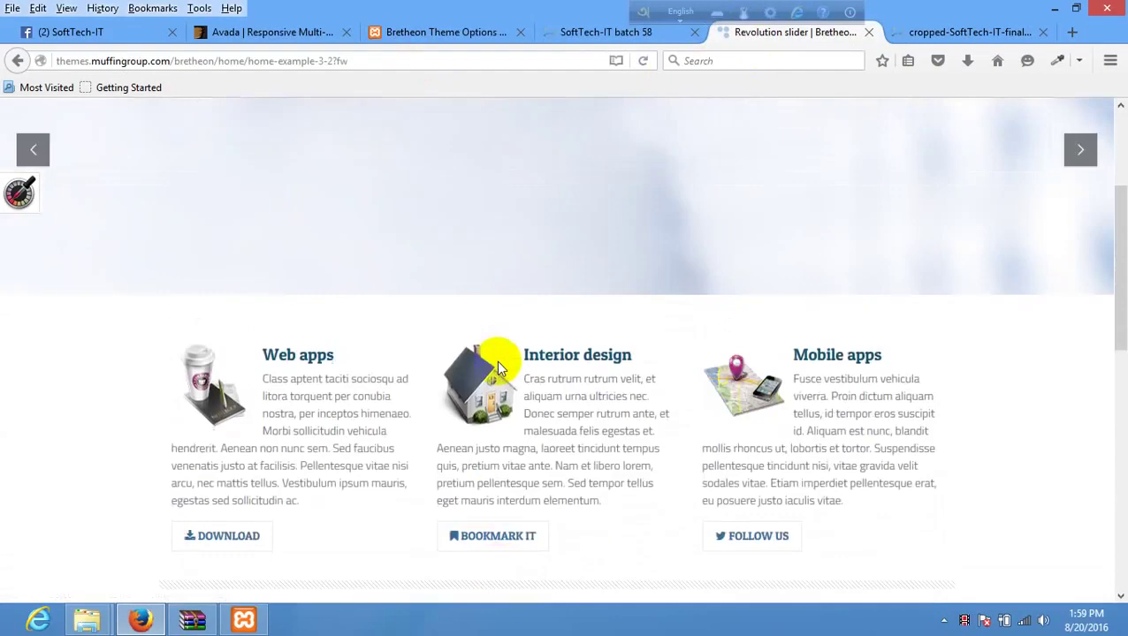
scroll(599, 225, "down", 15)
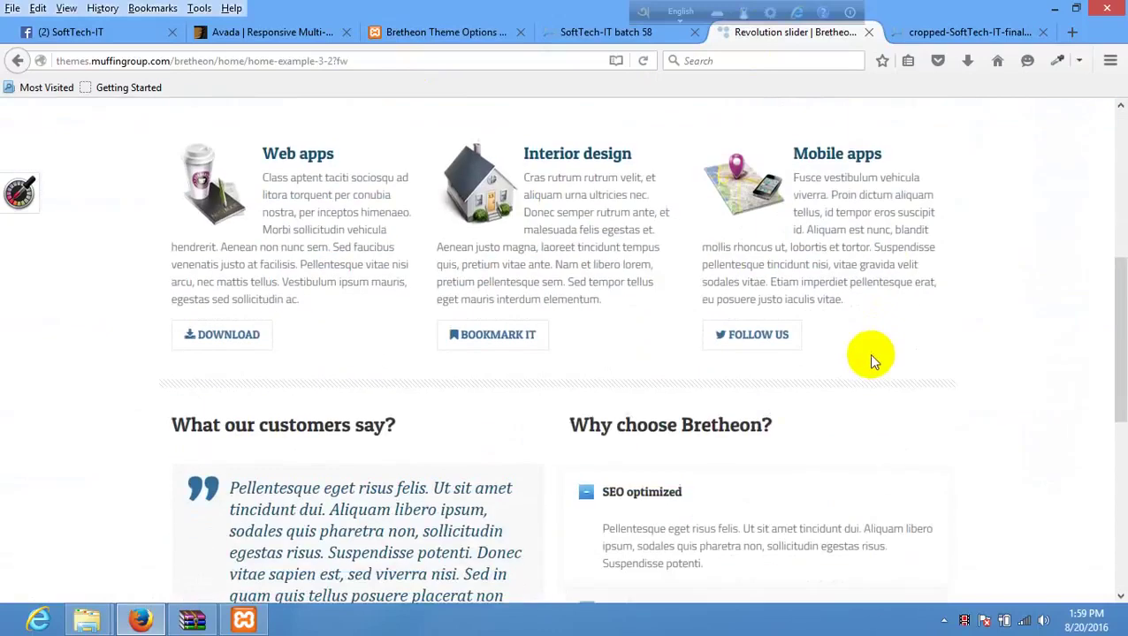
scroll(610, 375, "up", 15)
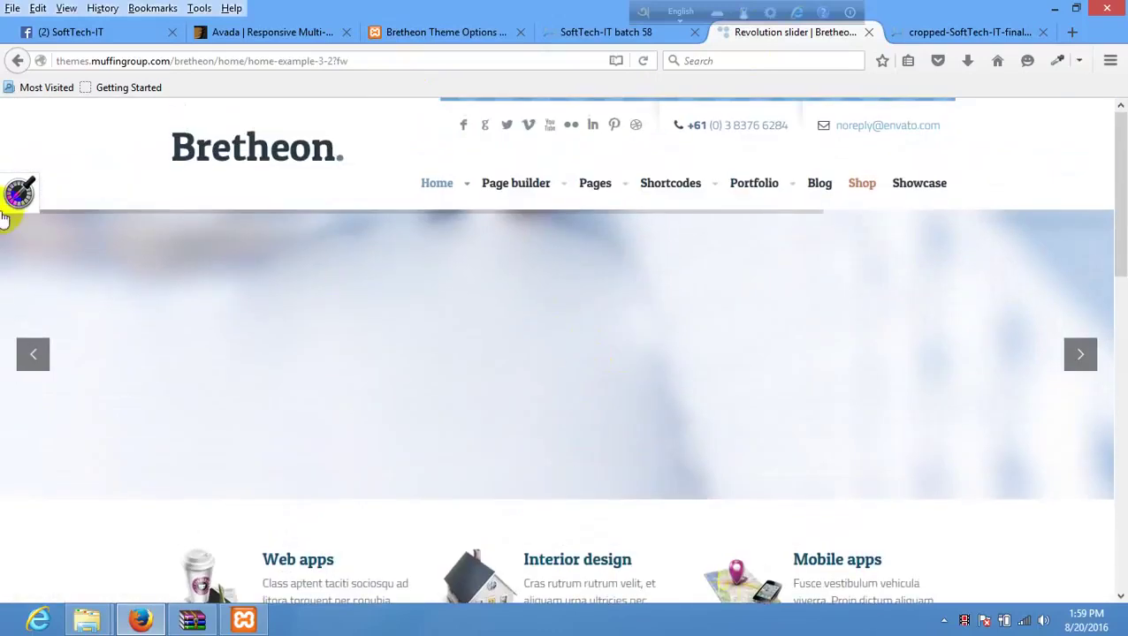
left_click(35, 354)
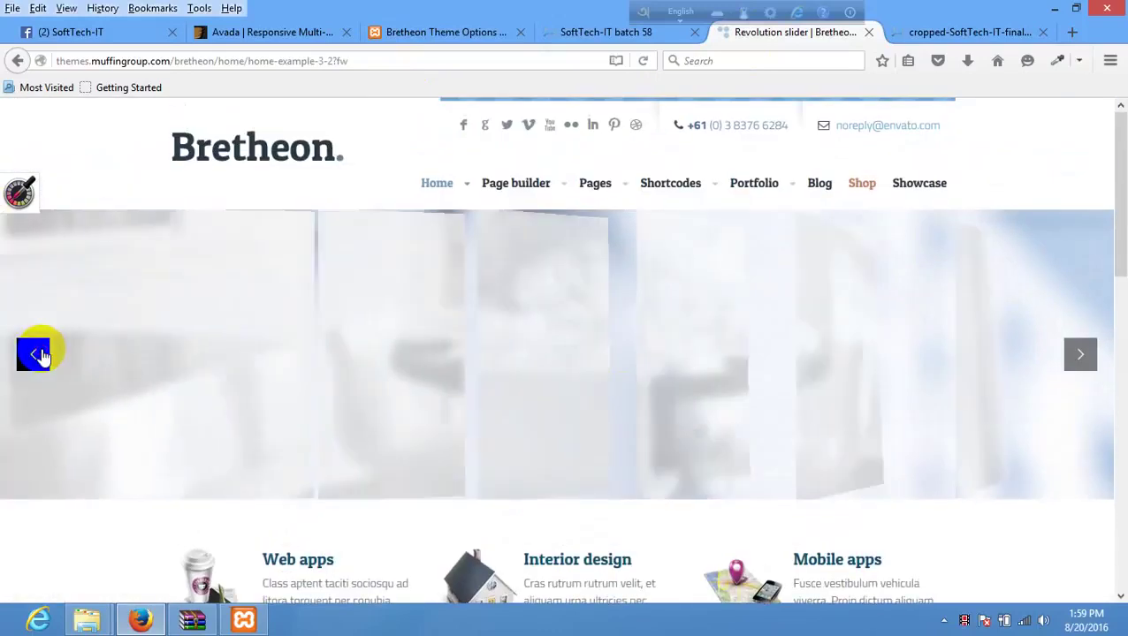
left_click(35, 355)
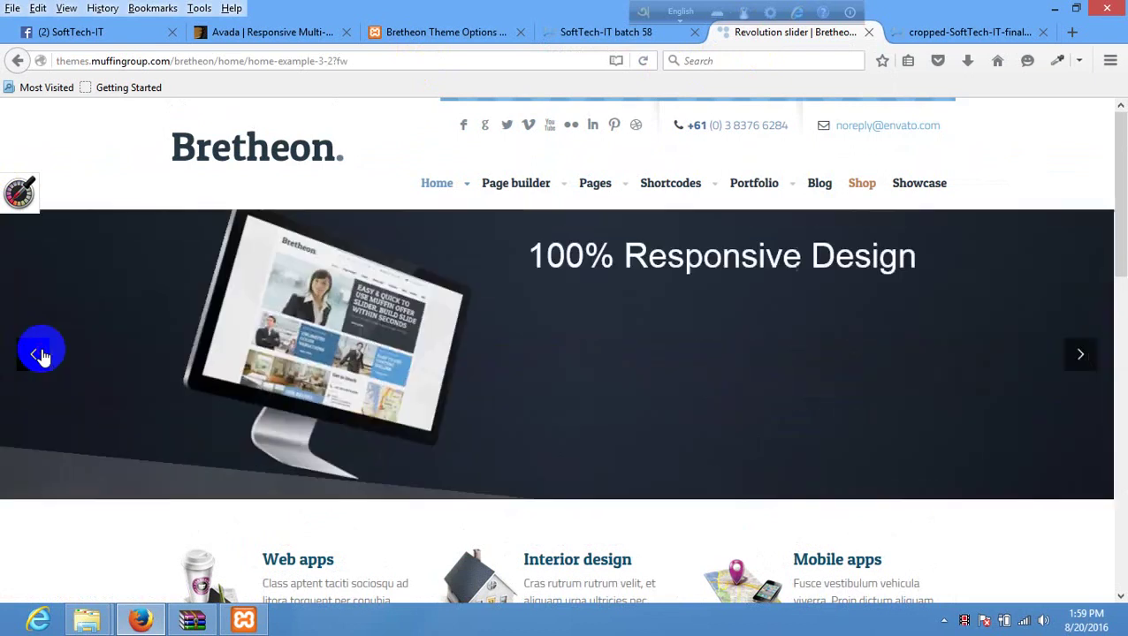
left_click(35, 354)
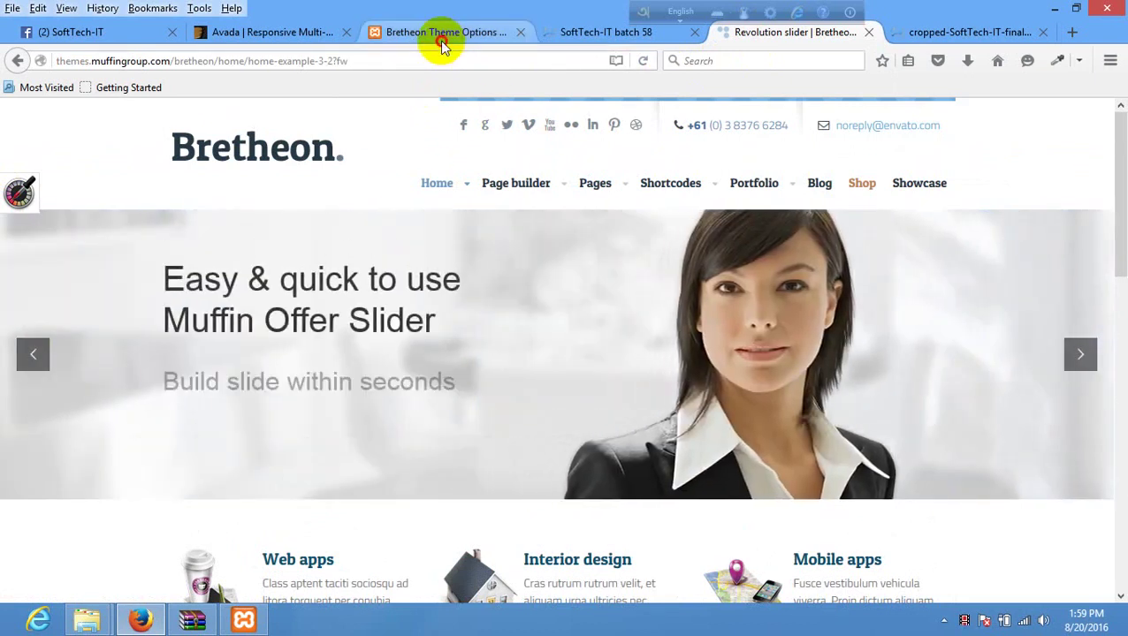
left_click(441, 40)
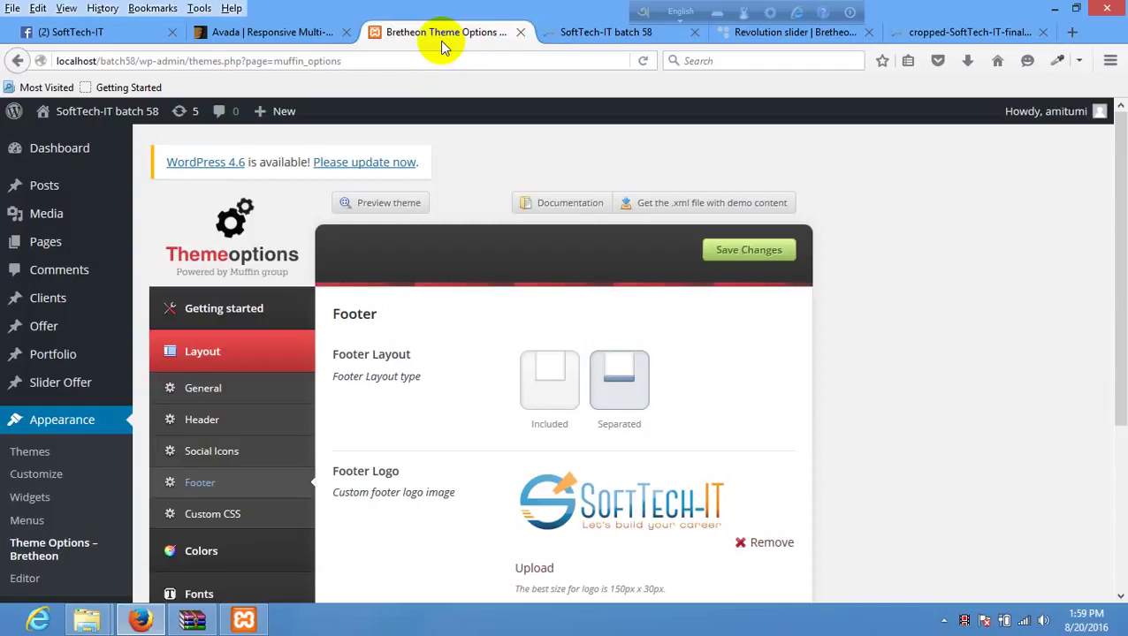
scroll(115, 402, "down", 3)
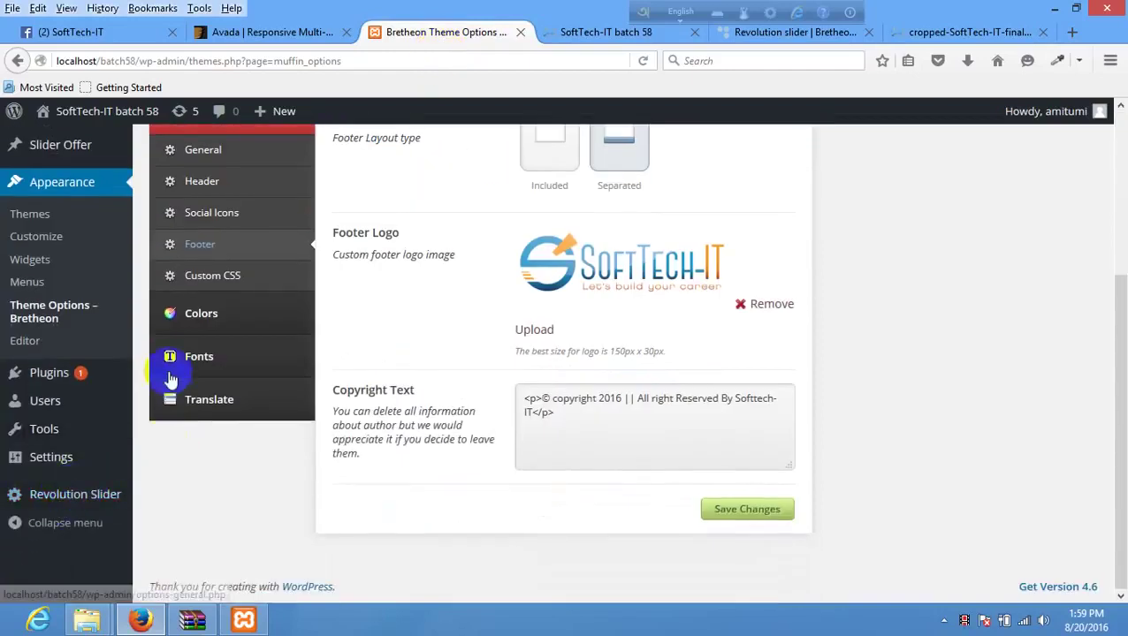